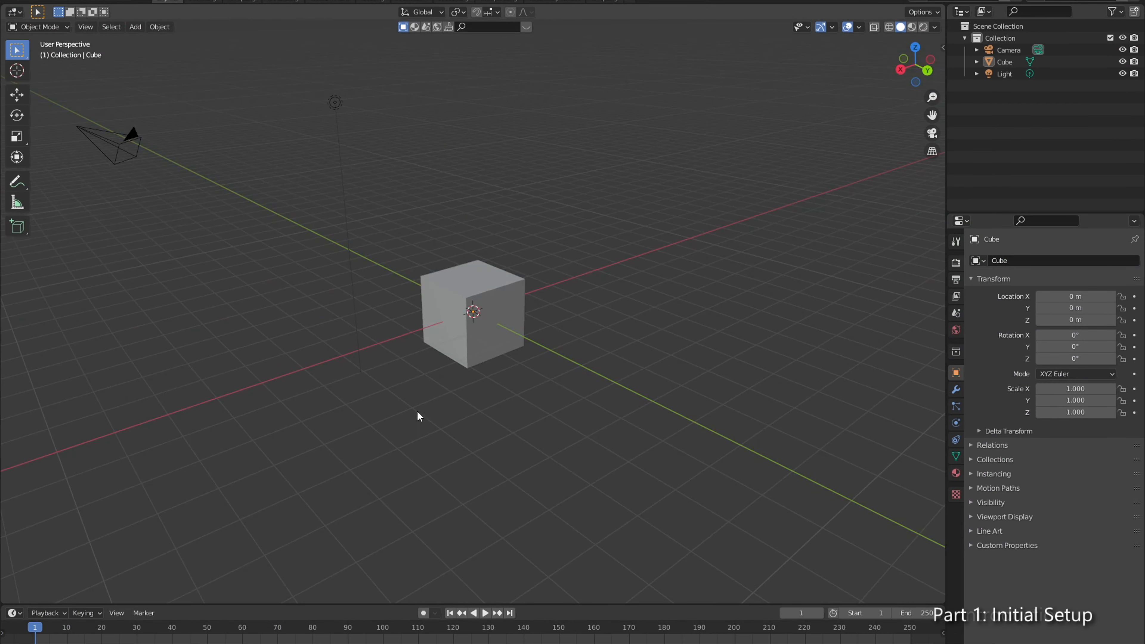
Step: Set the render engine to Cycles and bring up the view layer's render pass options
left_click(955, 262)
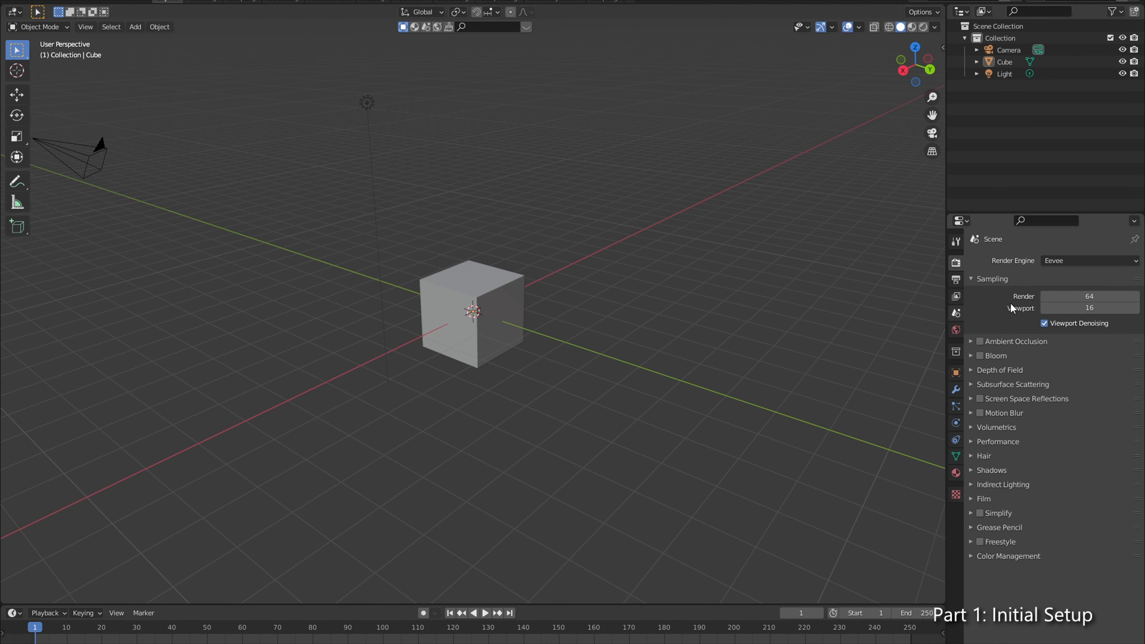
left_click(1081, 263)
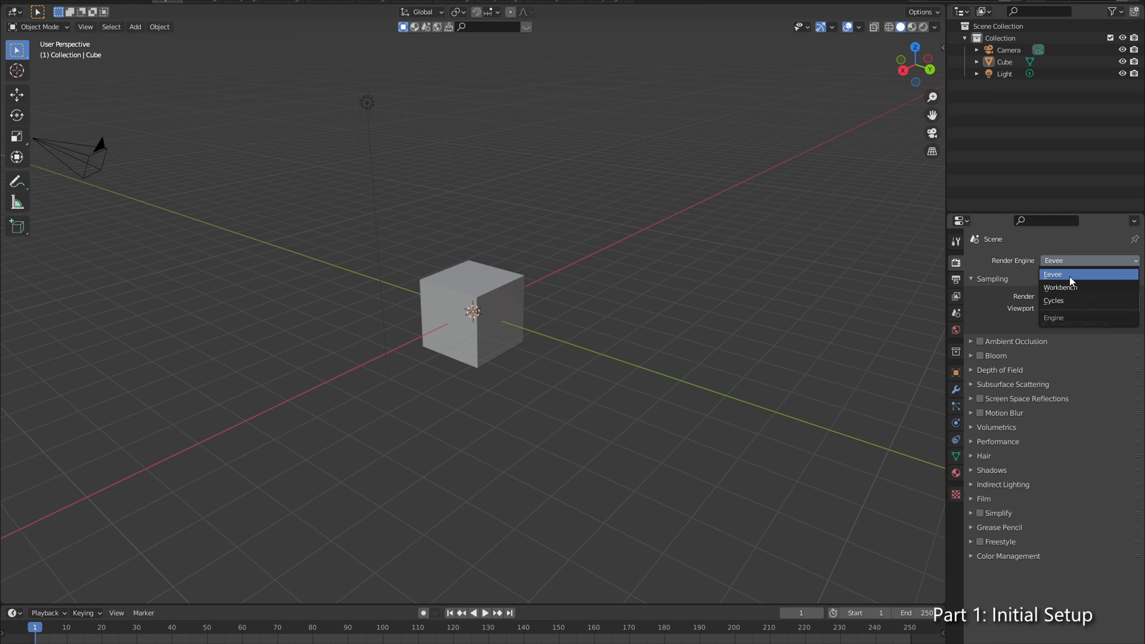
left_click(1075, 300)
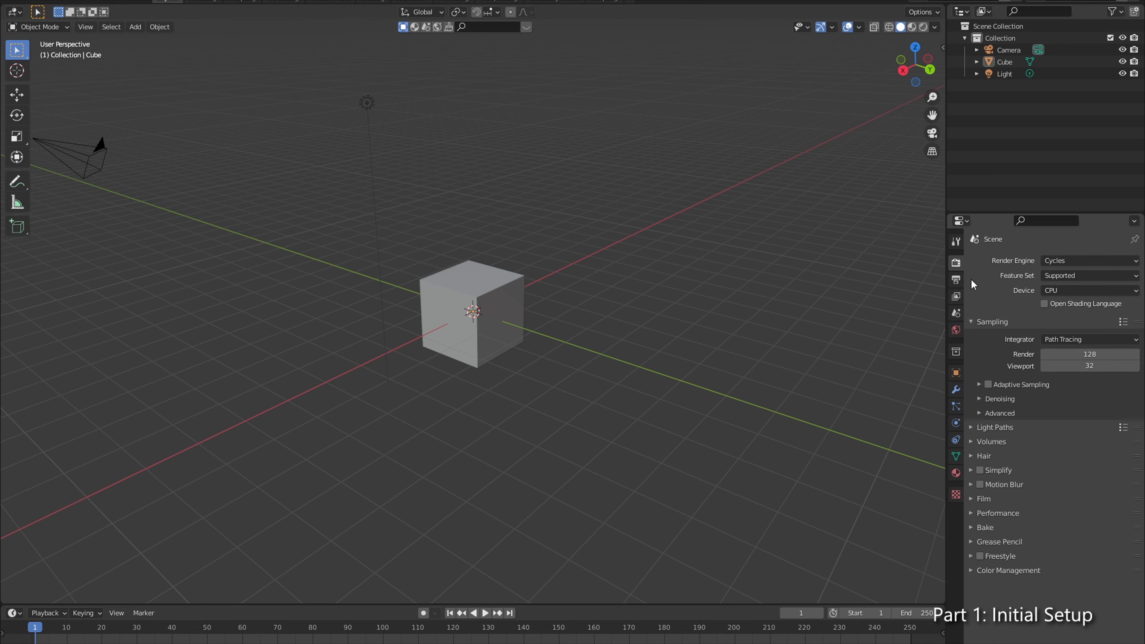
left_click(955, 297)
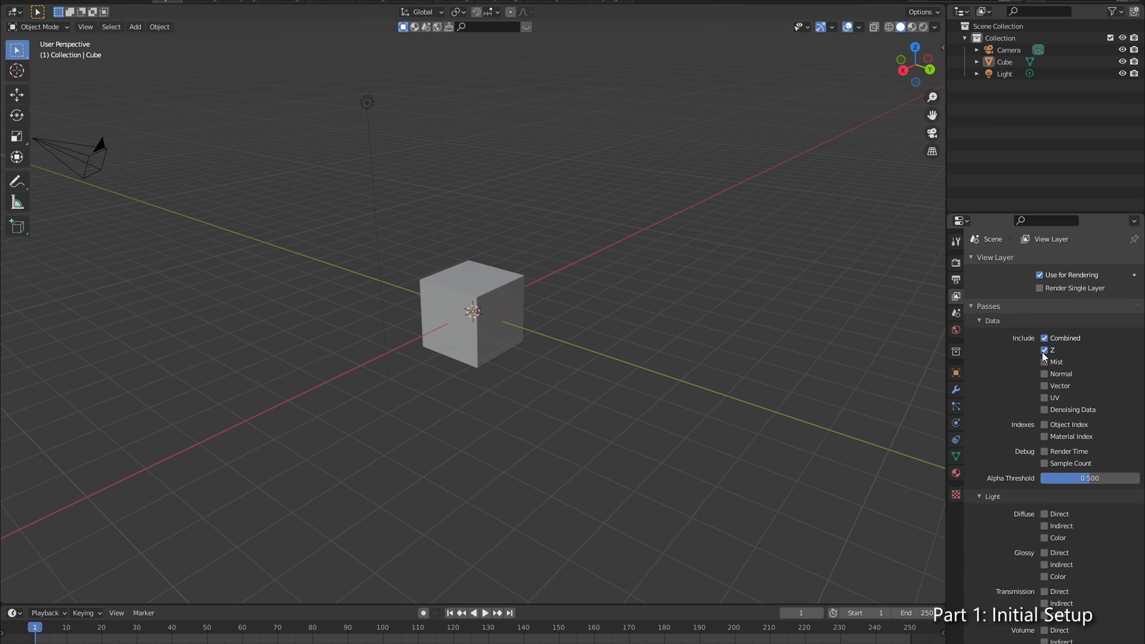
scroll(1054, 503, "down", 6)
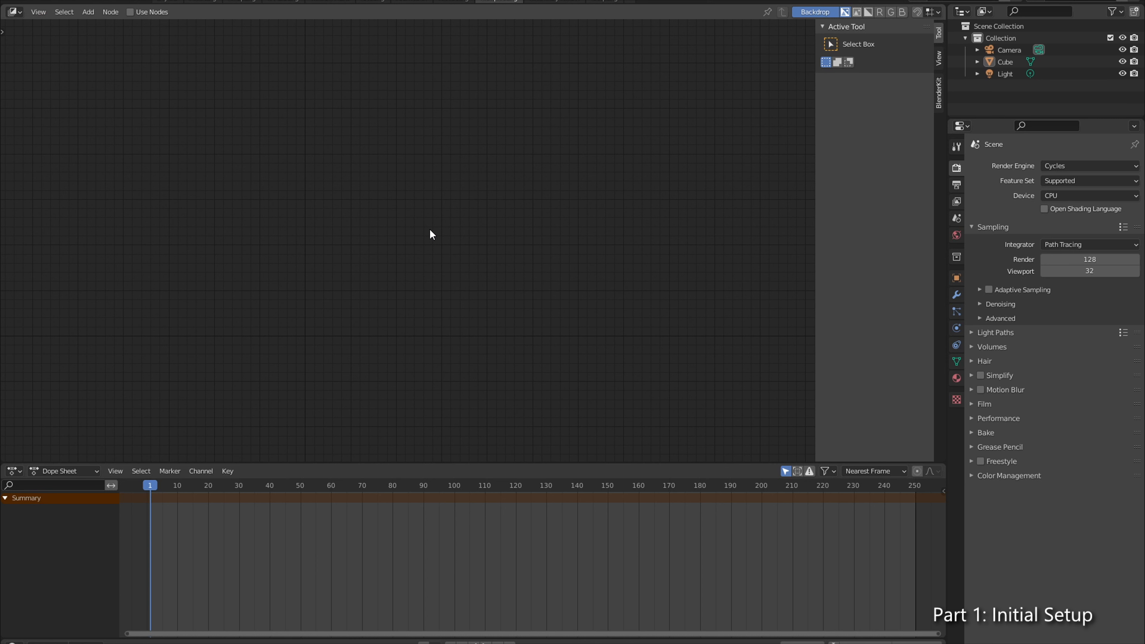
Step: Enable nodes in the compositor and place the Composite node above and beyond the Render Layers node
left_click(152, 12)
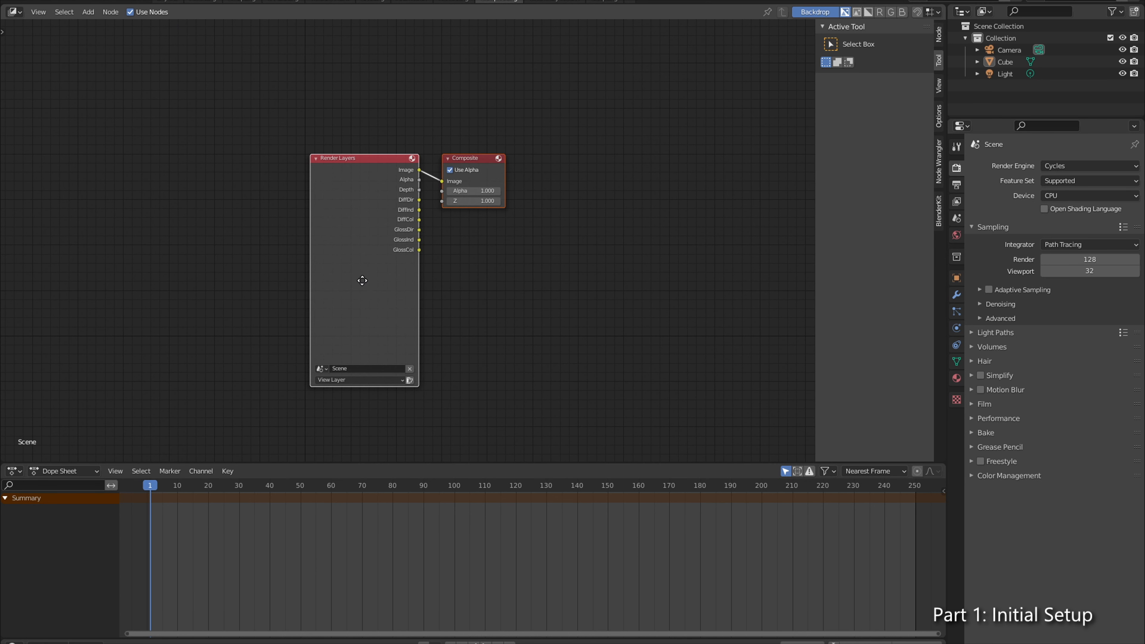
left_click_drag(379, 254, 379, 296)
scroll(366, 289, "up", 3)
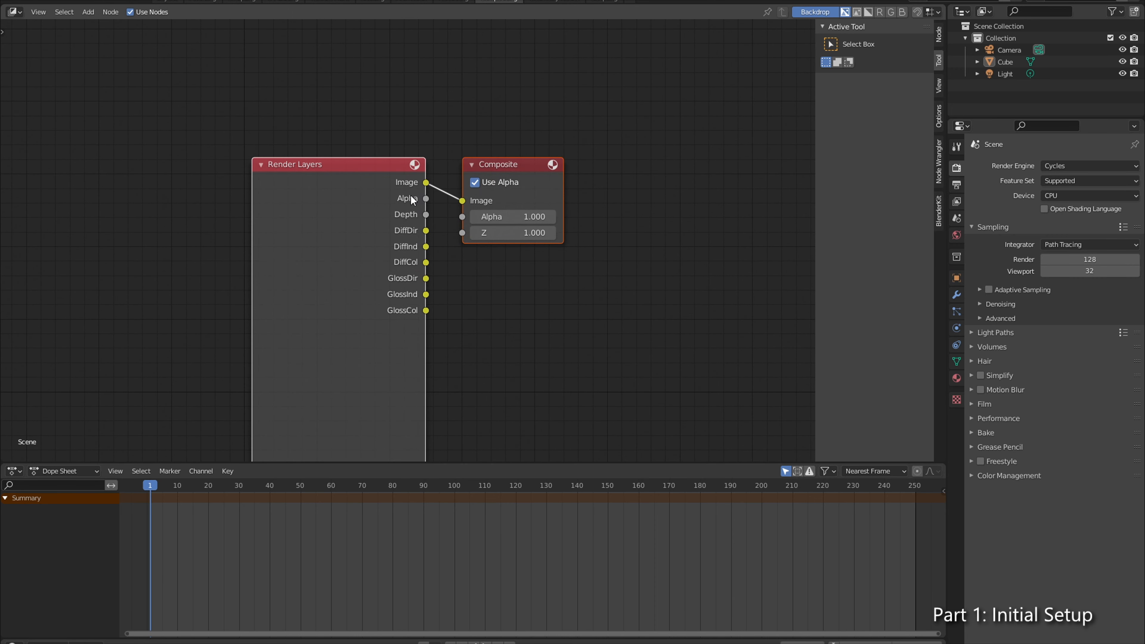
left_click_drag(505, 165, 692, 118)
left_click(486, 319)
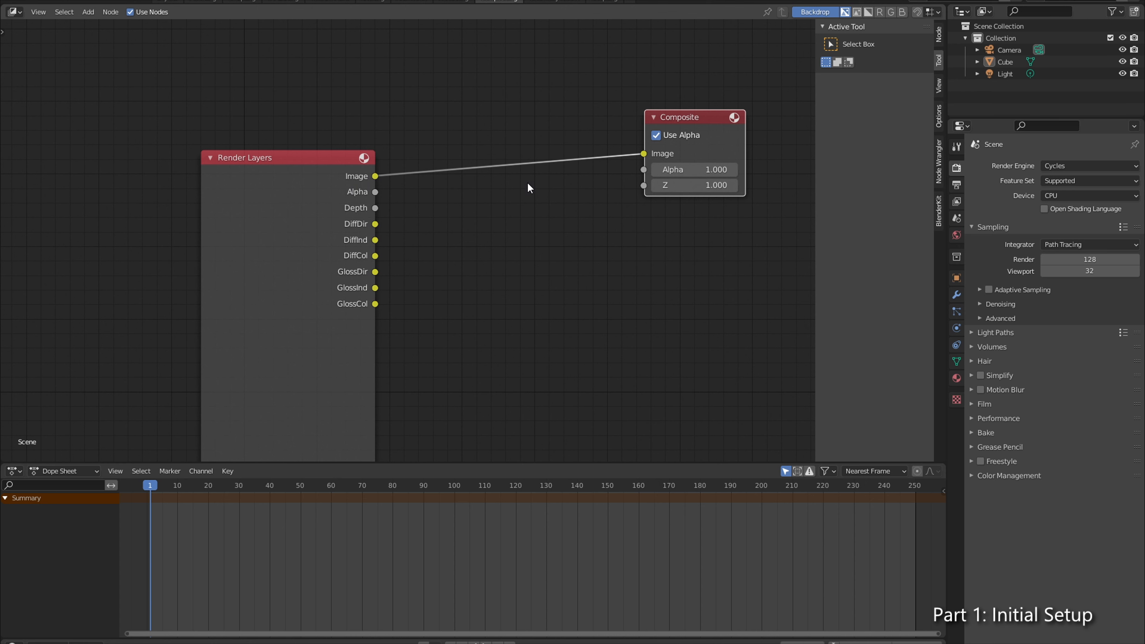
left_click(663, 212)
left_click_drag(702, 118, 527, 50)
Step: Add a File Output node to the compositor and show its node properties
left_click(612, 220)
key("shift+a")
type("fil")
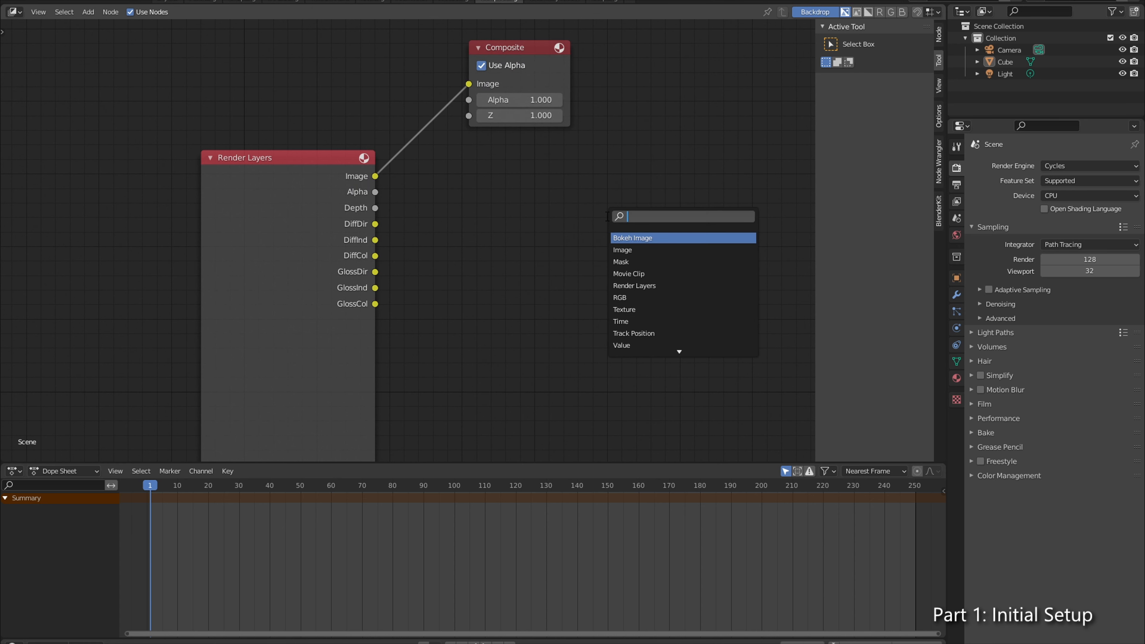
key("Down")
key("Return")
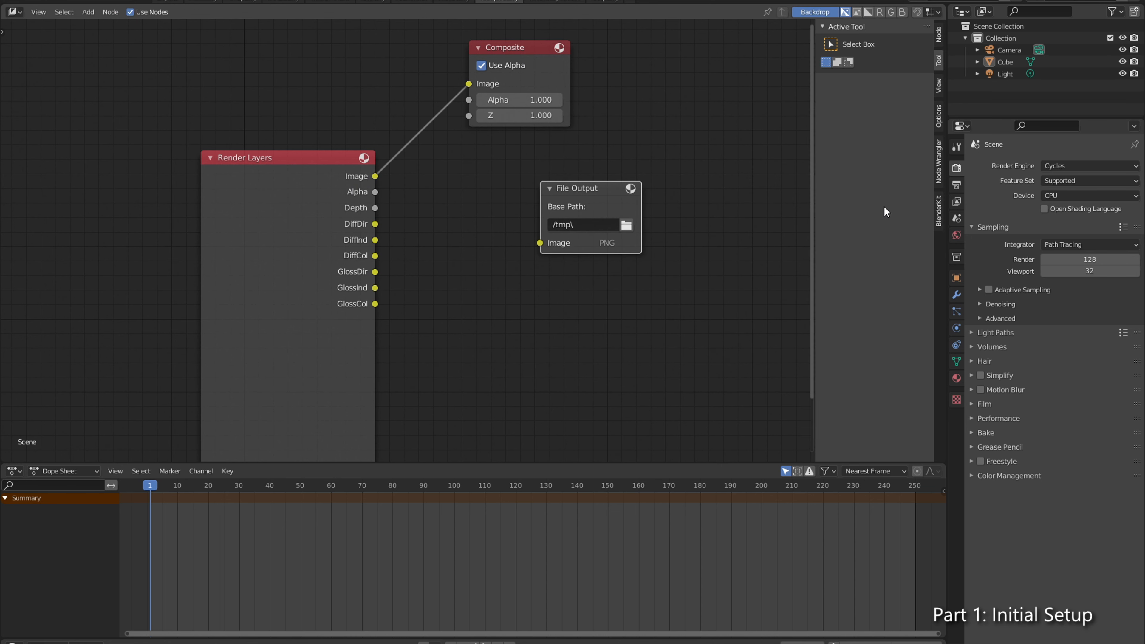
left_click(939, 34)
left_click(871, 116)
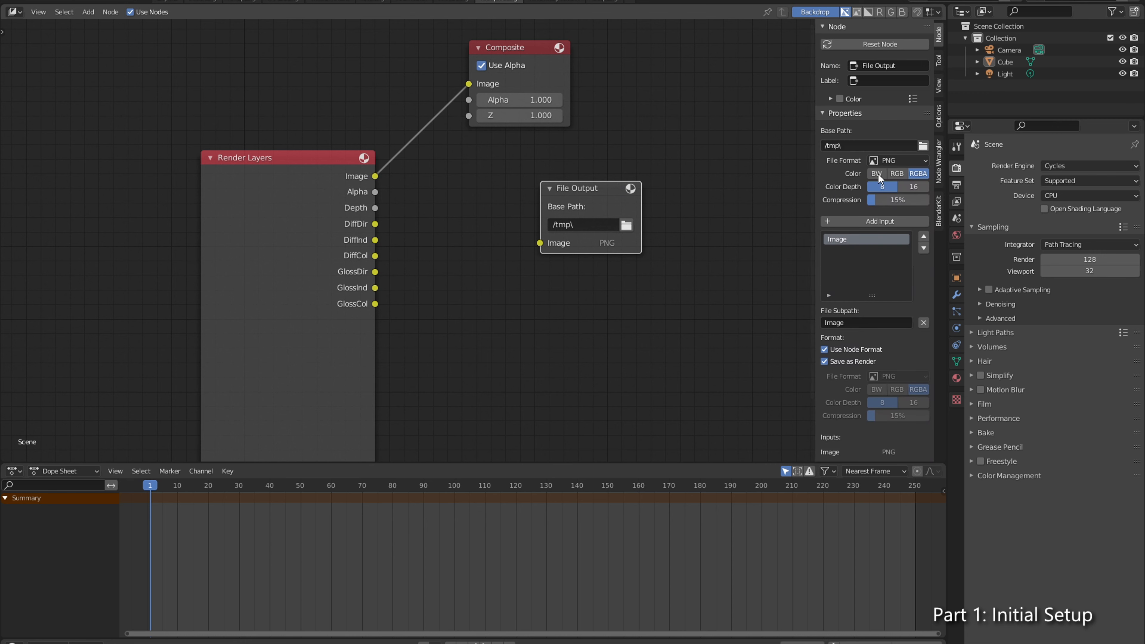
Step: Look at the File Output format options, then examine the size of Headrig-comp0142.exr in the EXR folder in File Explorer
left_click(901, 160)
left_click(910, 160)
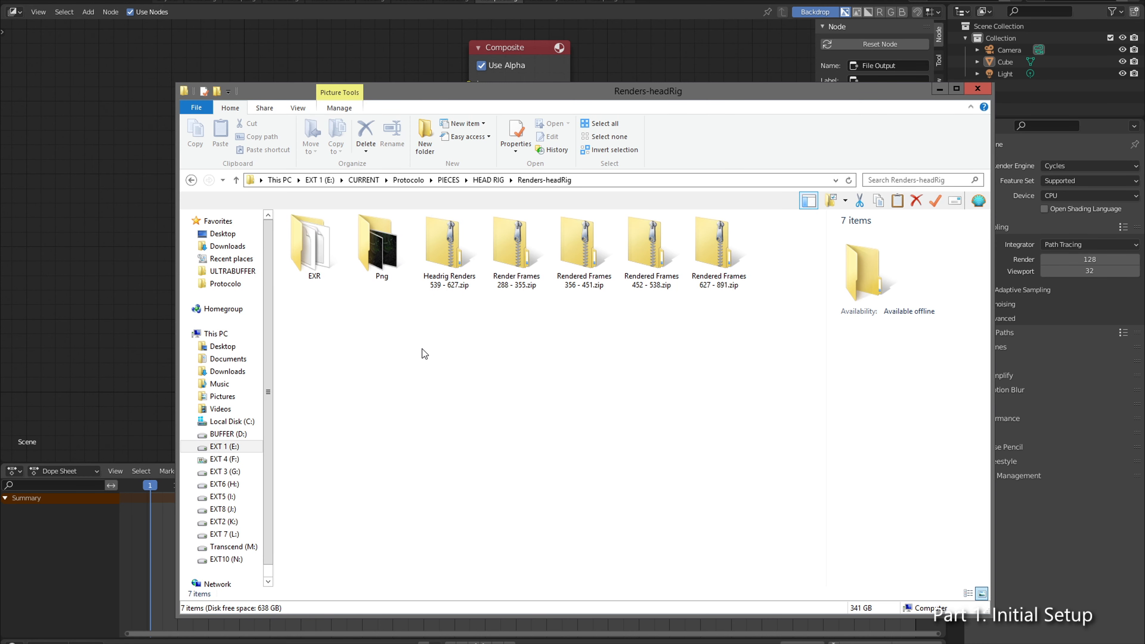
double_click(307, 241)
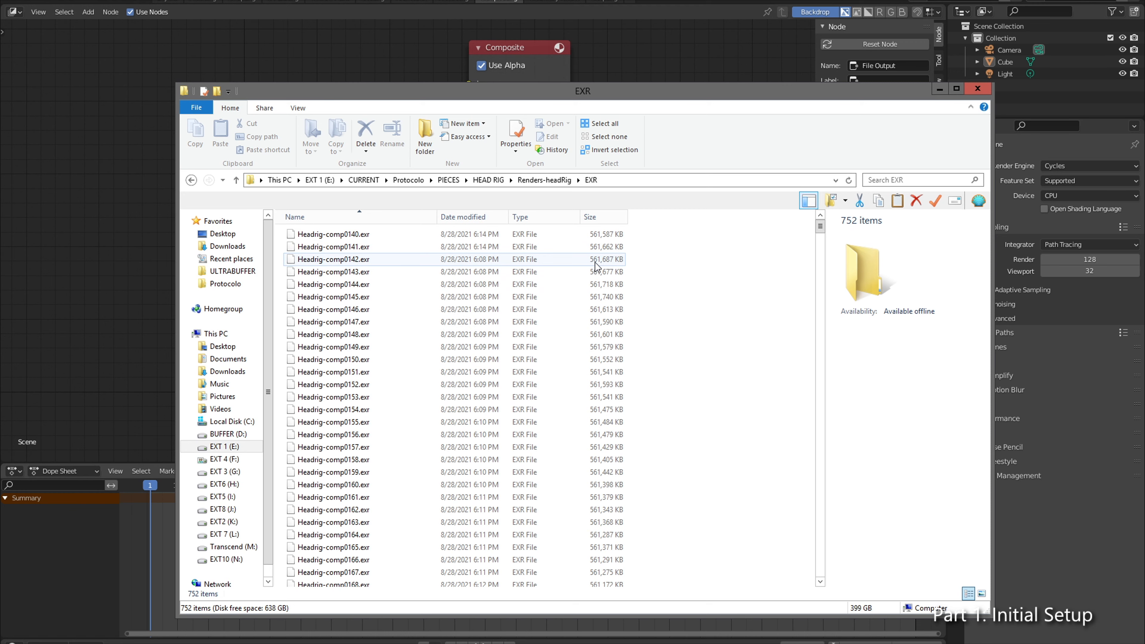
left_click(604, 266)
left_click_drag(662, 101, 717, 102)
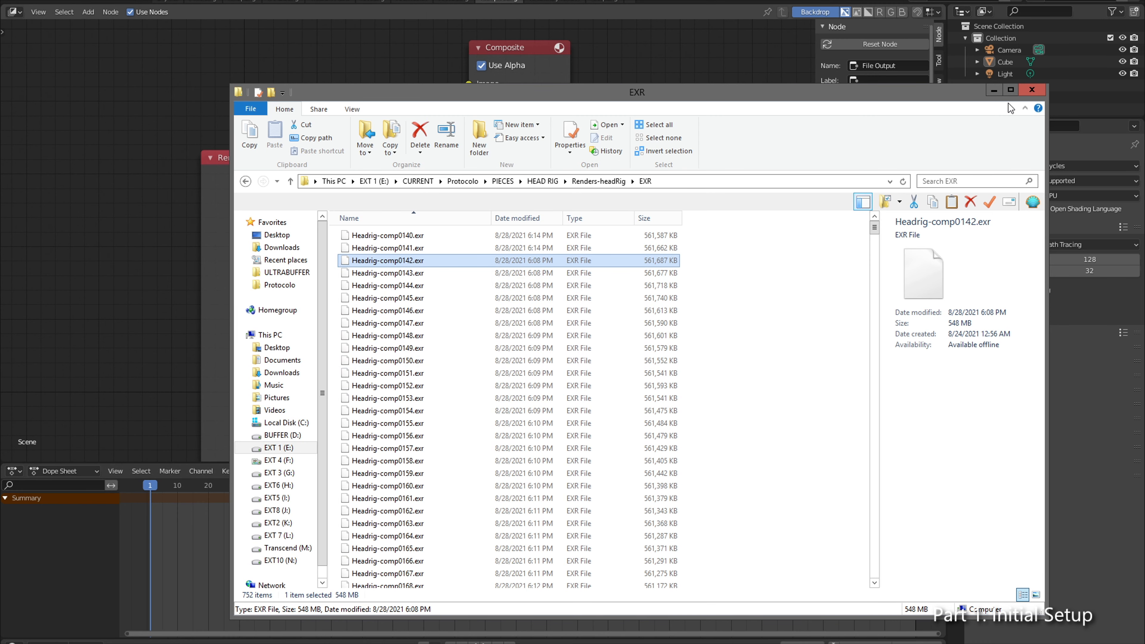
left_click(994, 92)
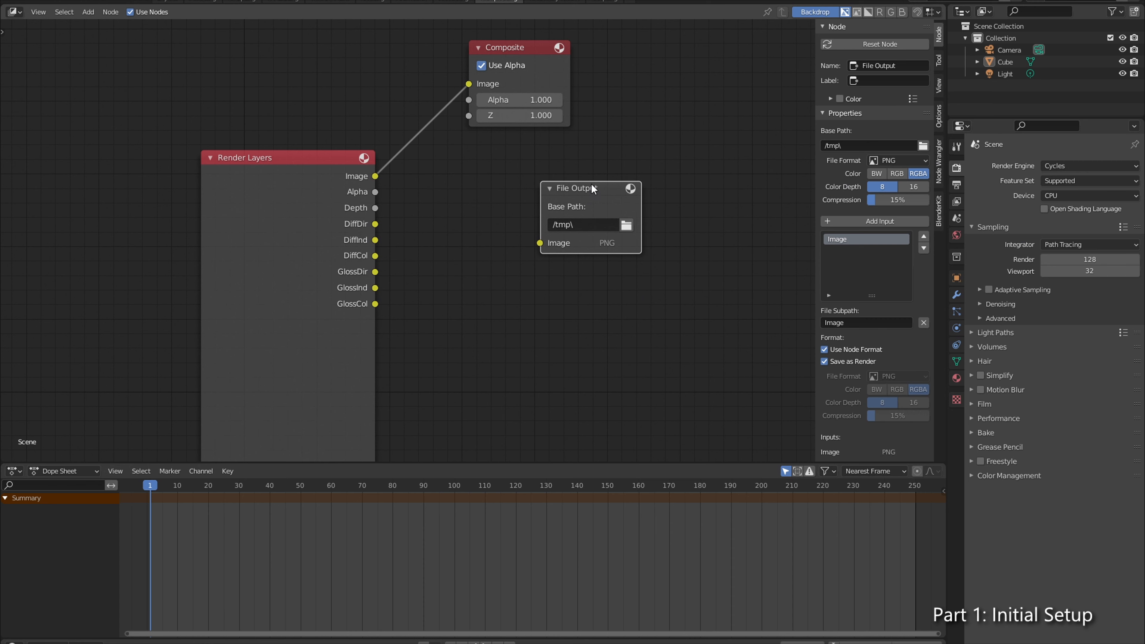
Step: Shift the File Output node away from Render Layers and add a second input with the file subpath Depth
left_click_drag(593, 189, 635, 171)
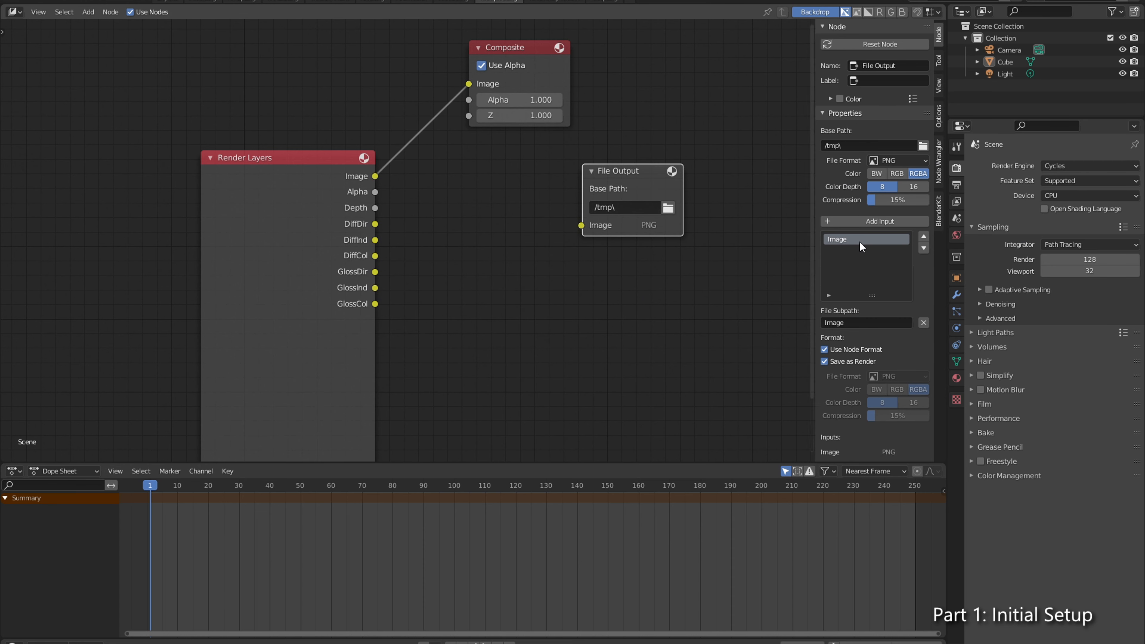
left_click(870, 221)
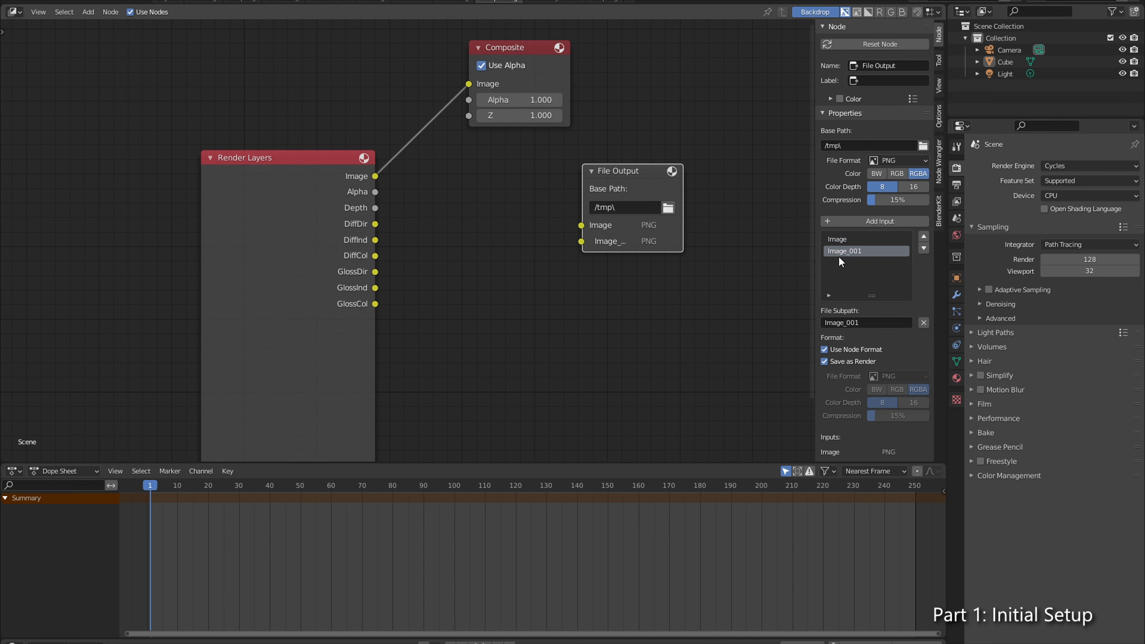
left_click(870, 323)
type("Depth")
key("Return")
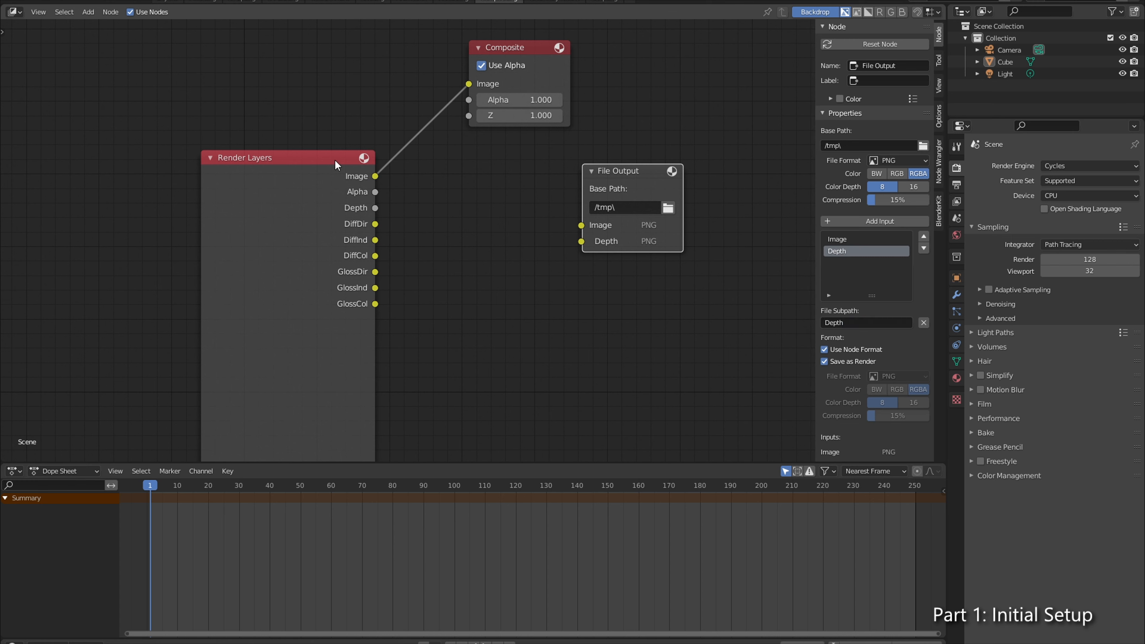
Step: Connect the Render Layers Image and Depth outputs to the matching File Output inputs
left_click_drag(375, 177, 582, 226)
left_click_drag(374, 208, 581, 241)
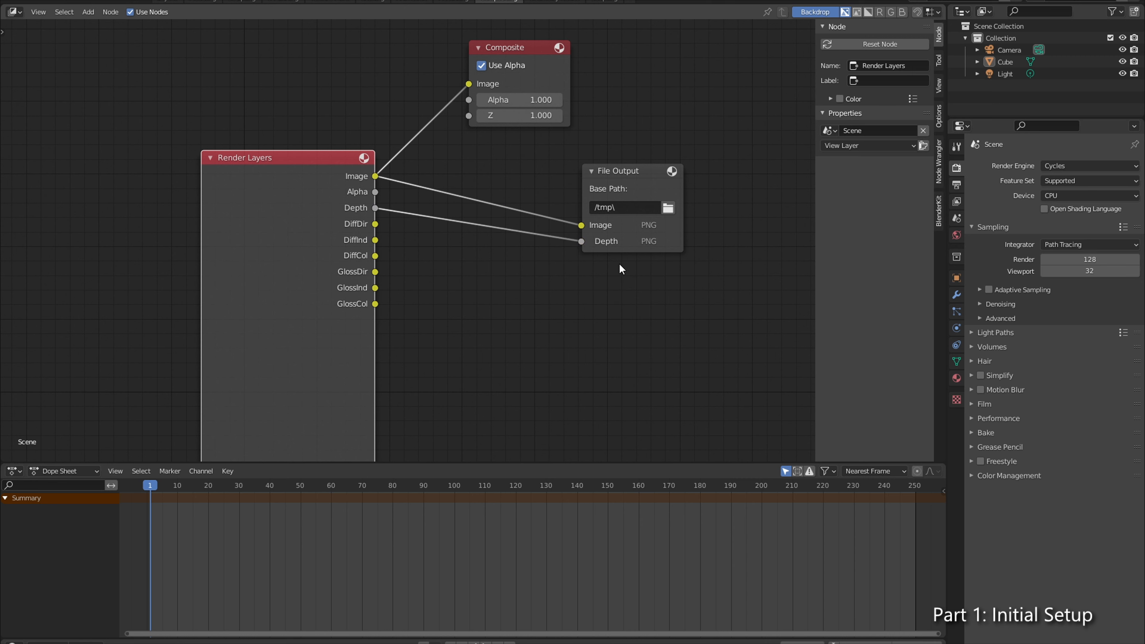
left_click(679, 213)
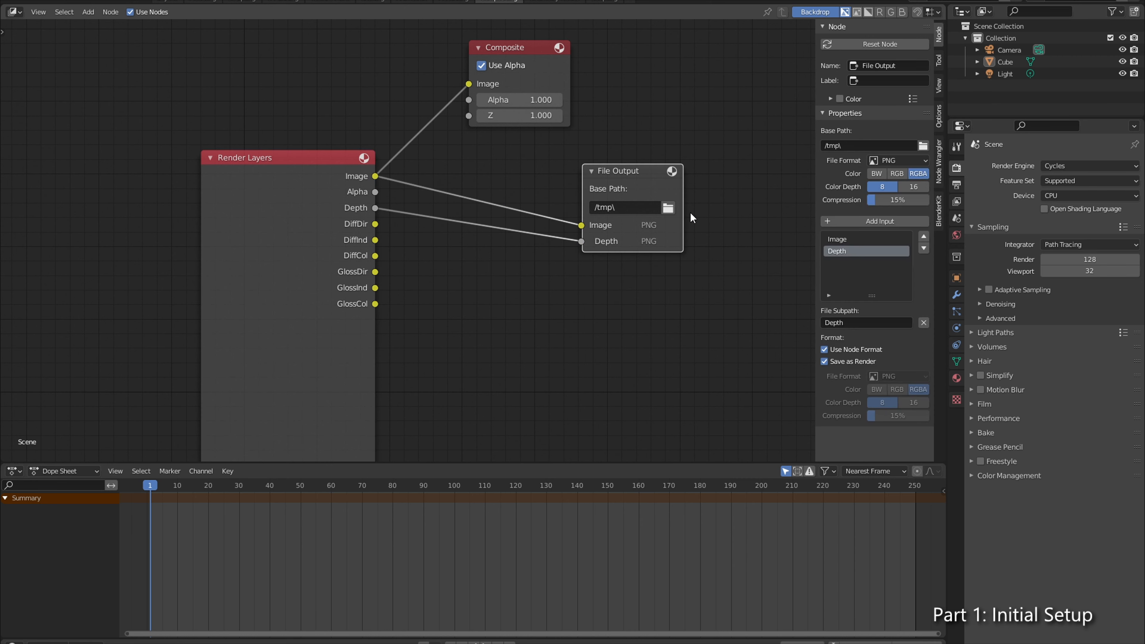
left_click(904, 160)
left_click(918, 160)
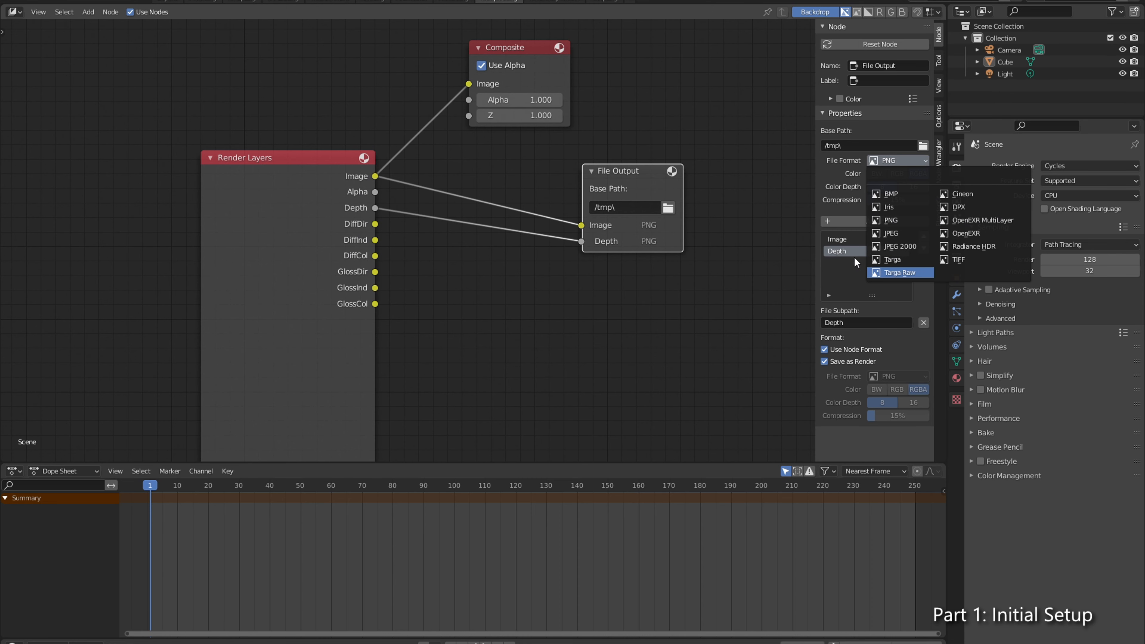
left_click(671, 326)
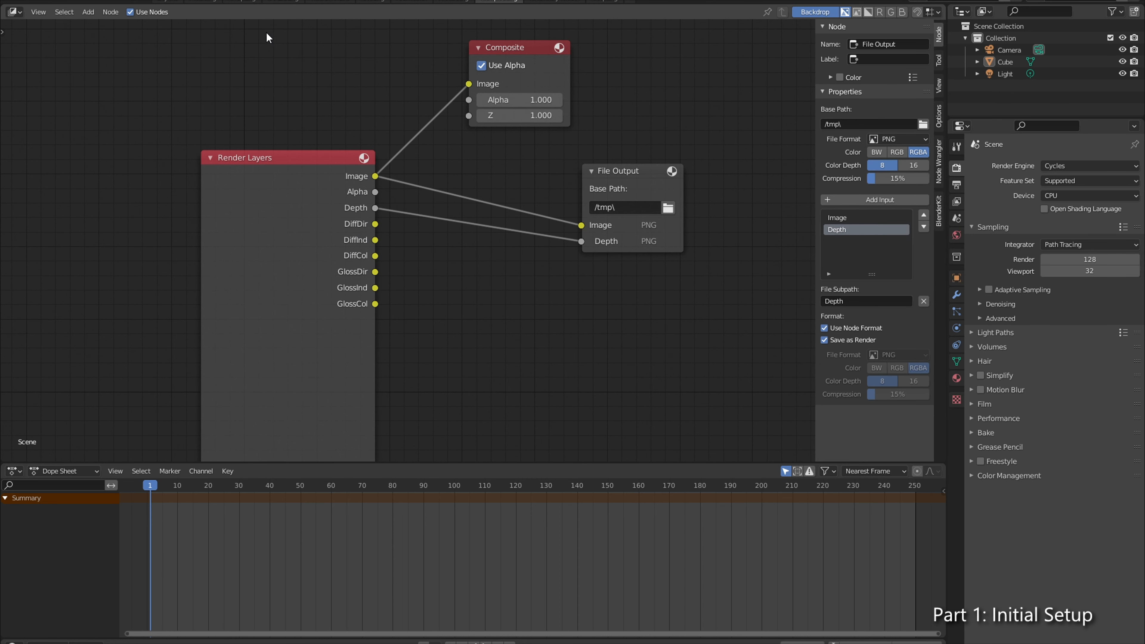
left_click(172, 2)
left_click_drag(331, 289, 516, 317)
left_click_drag(509, 311, 431, 358)
left_click(496, 2)
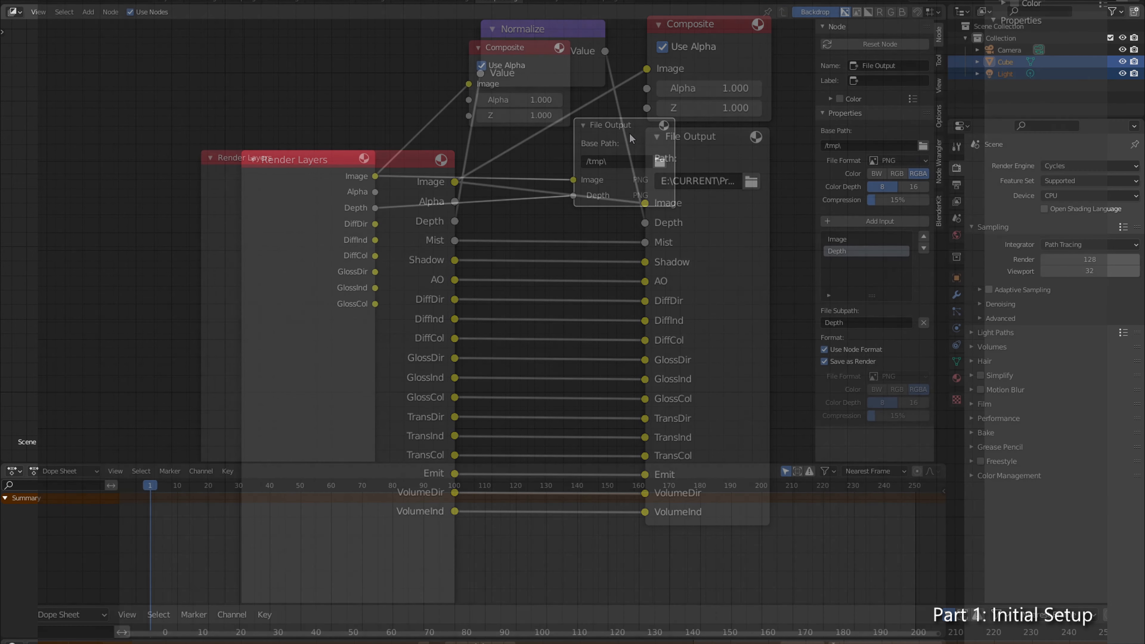
left_click_drag(635, 161, 656, 129)
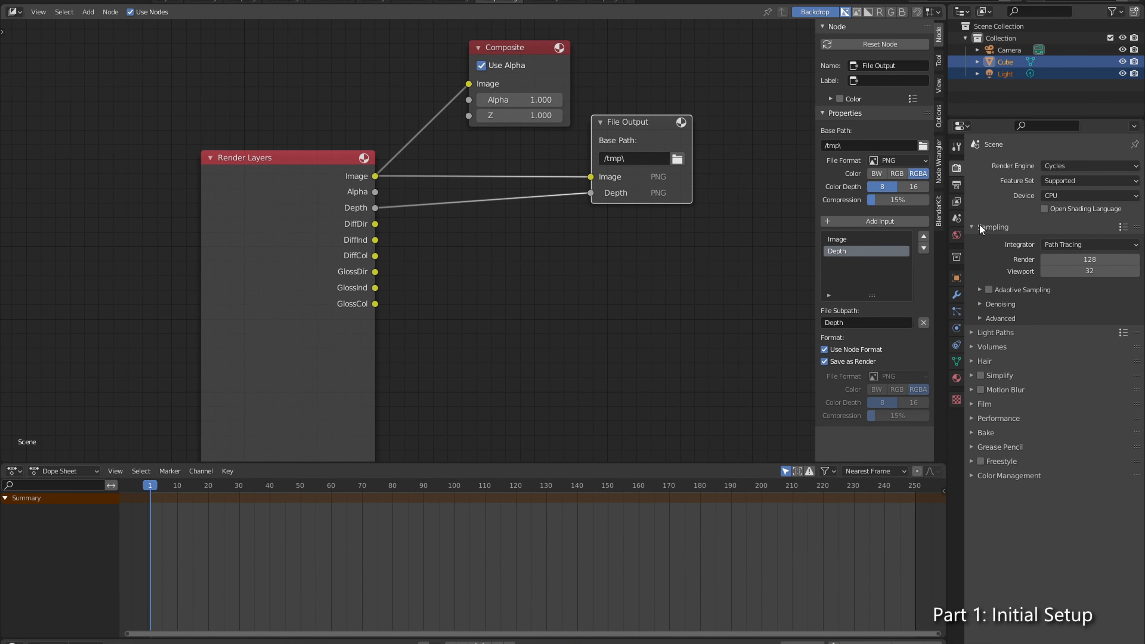
left_click(956, 185)
left_click_drag(652, 133, 632, 147)
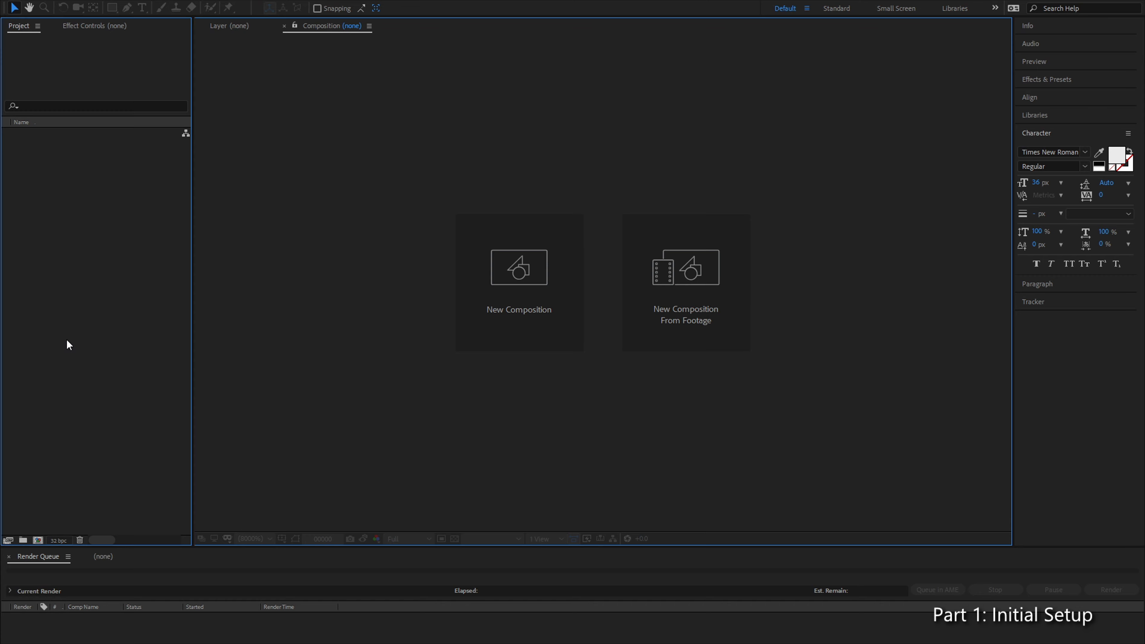
Step: Copy the EXR folder's path from File Explorer, open it in After Effects' import dialog and select Headrig-comp0140.exr
key("alt+Tab")
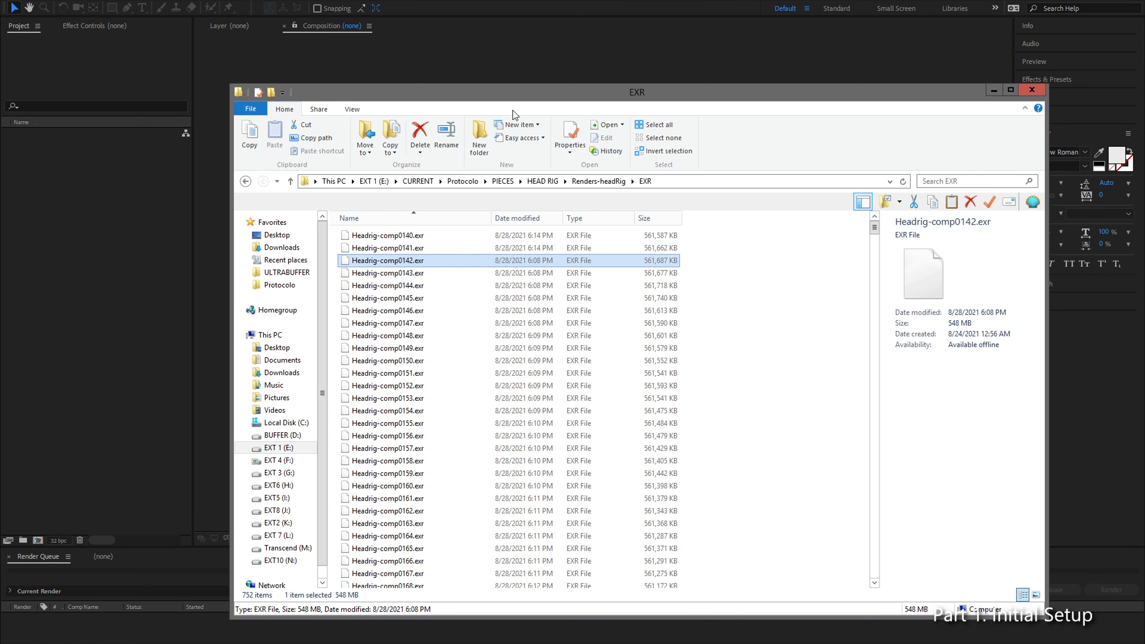
left_click(707, 182)
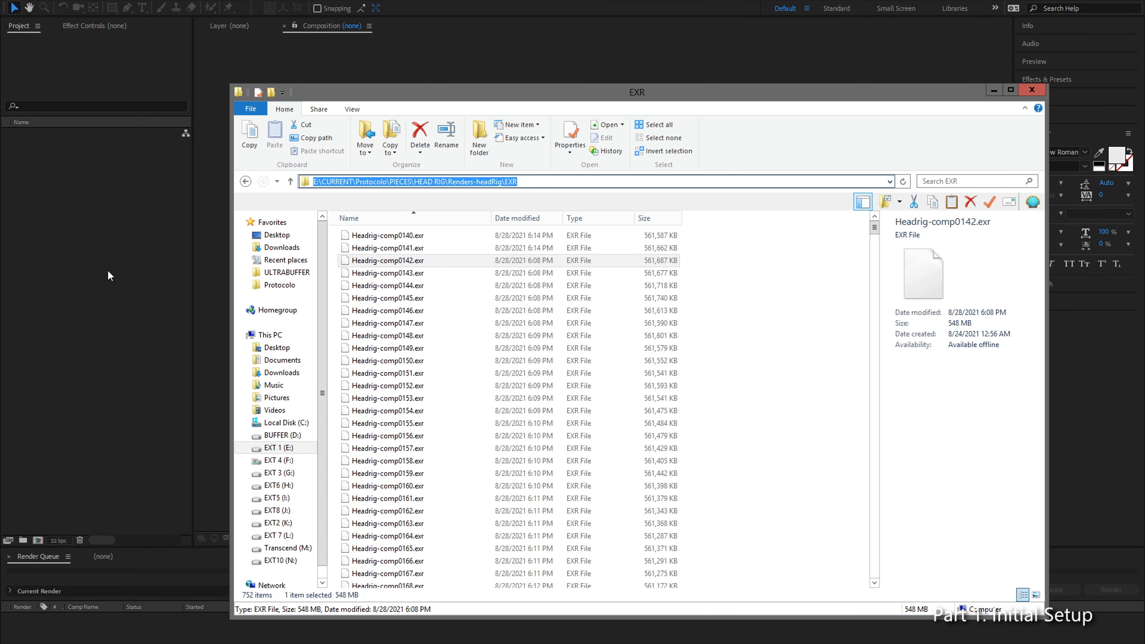
left_click(78, 205)
double_click(77, 206)
left_click(366, 30)
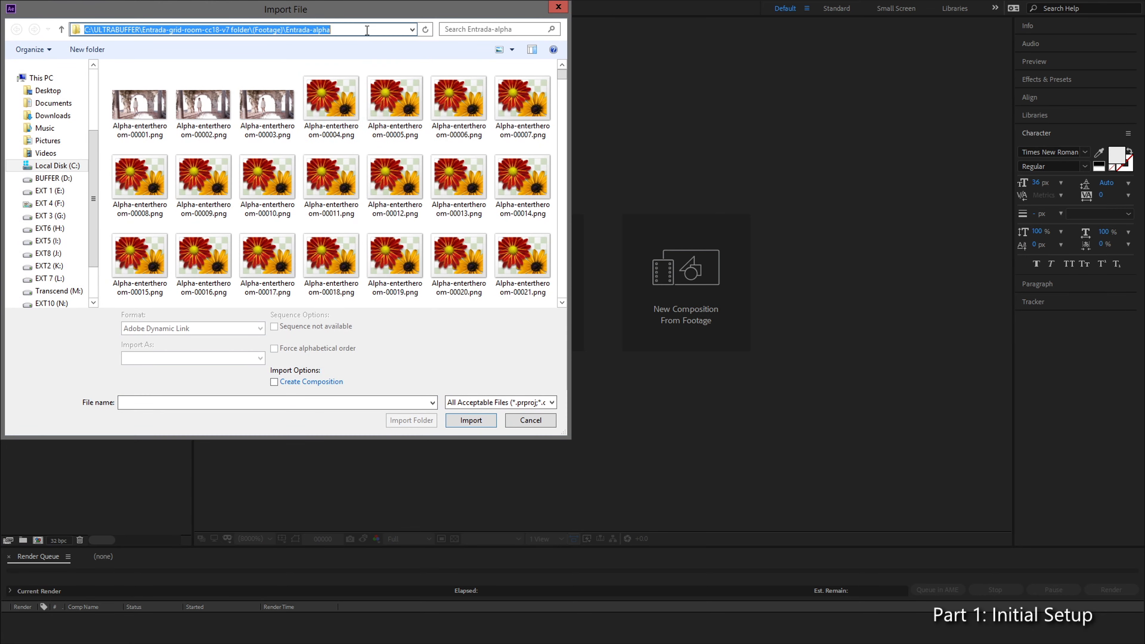
key("ctrl+v")
key("Return")
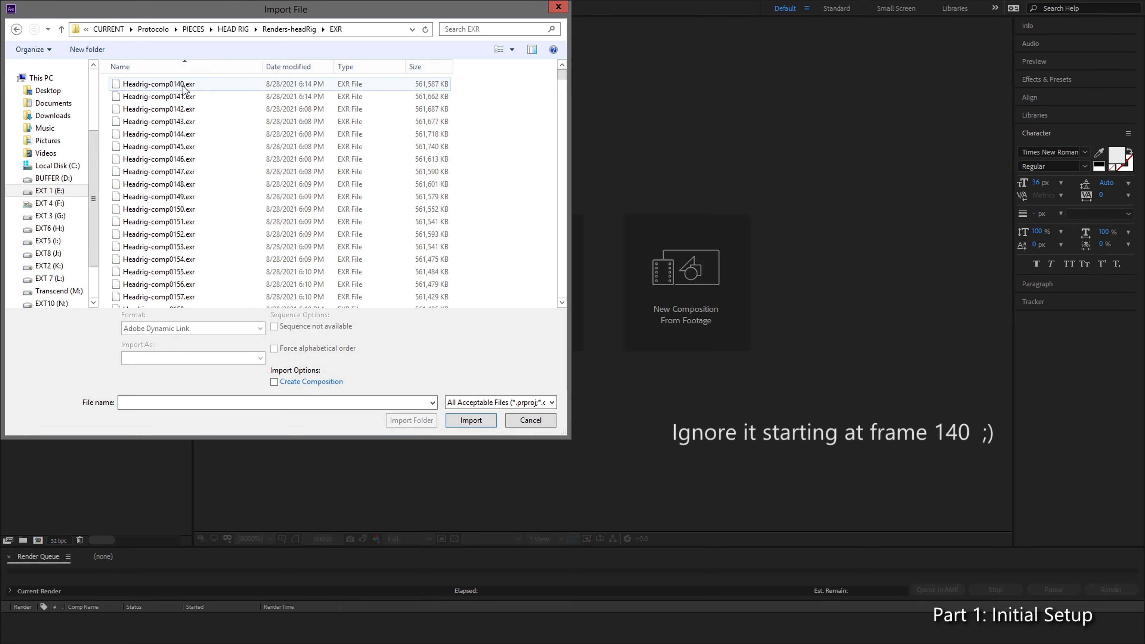
left_click(166, 85)
left_click_drag(353, 15, 590, 50)
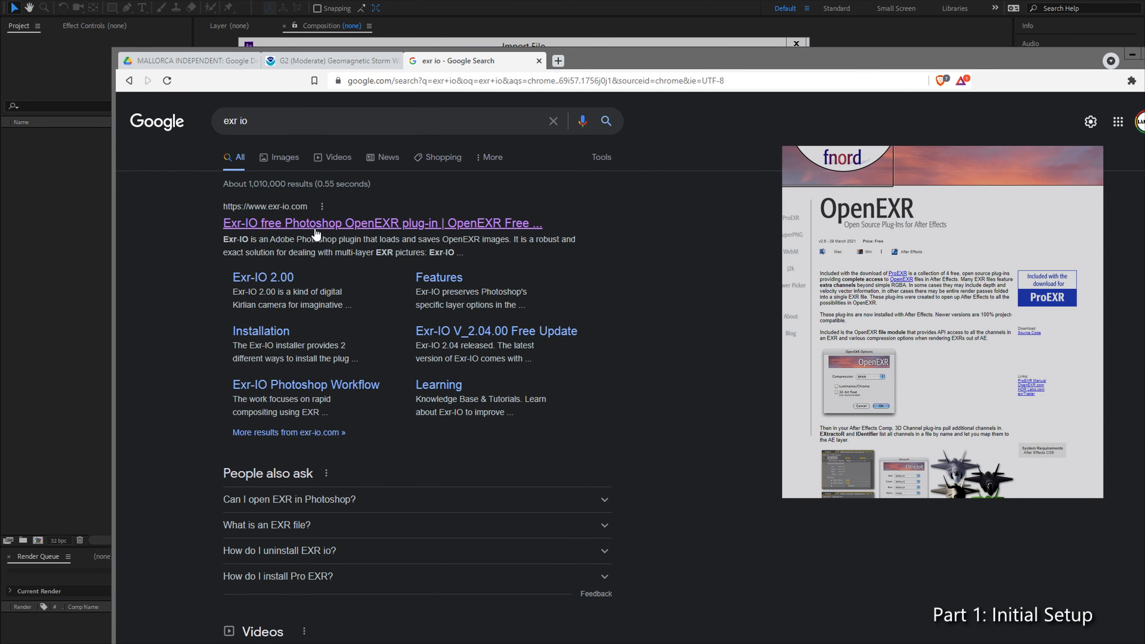
Step: View the Exr-IO plug-in website in the browser, then return to the After Effects import dialog
left_click(315, 228)
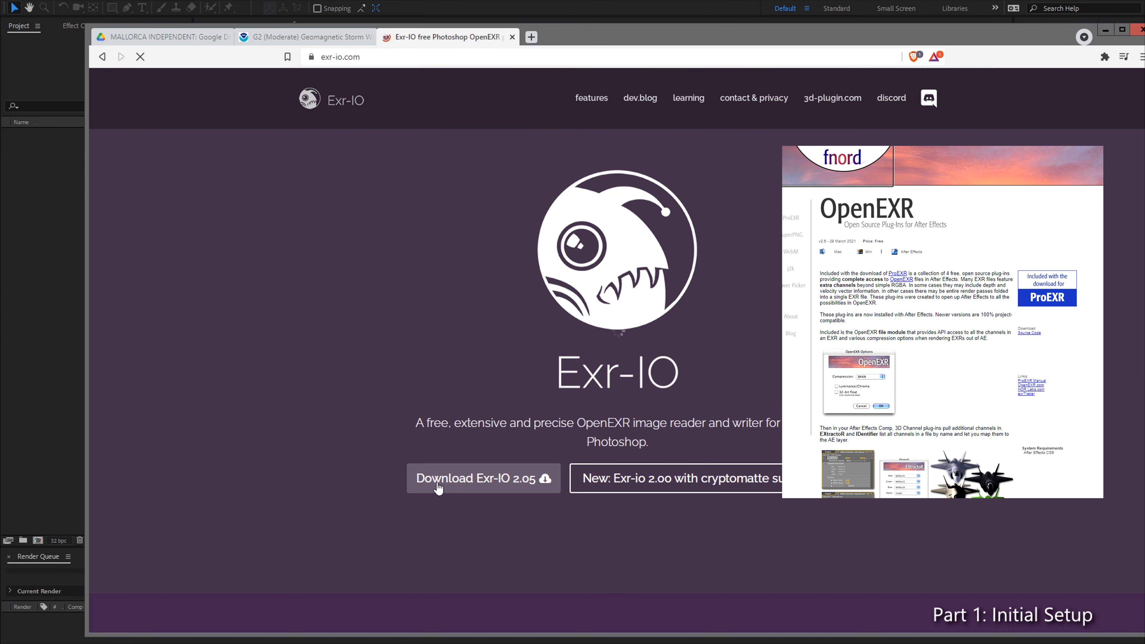
left_click(1105, 31)
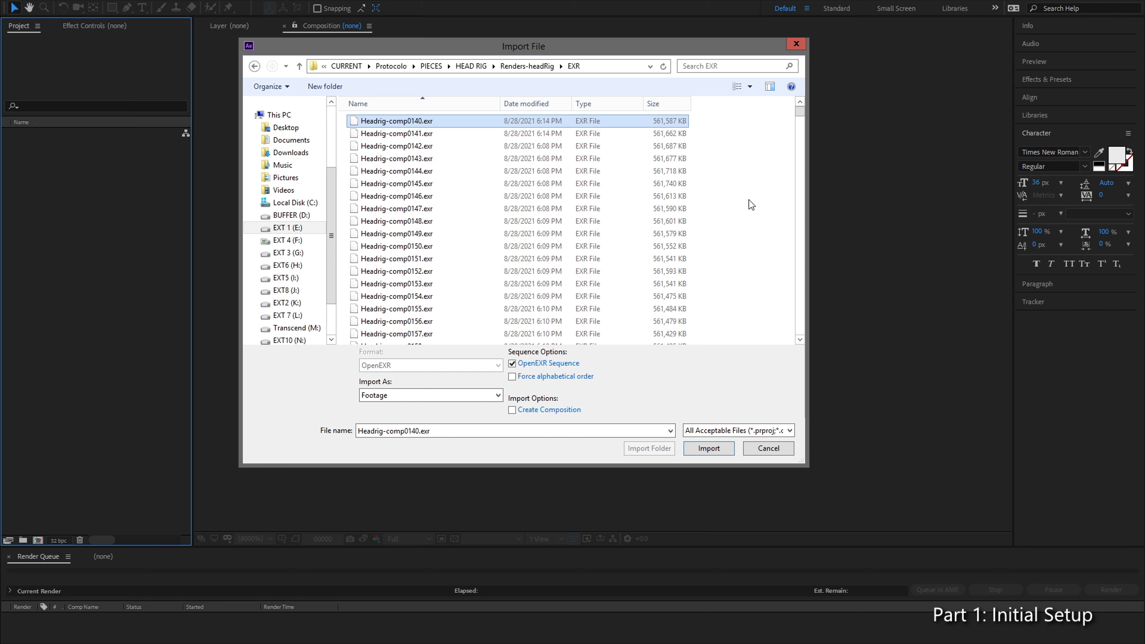
Step: Import Headrig-comp0140.exr as an OpenEXR sequence using Composition - Retain Layer Sizes
left_click(430, 146)
left_click(429, 122)
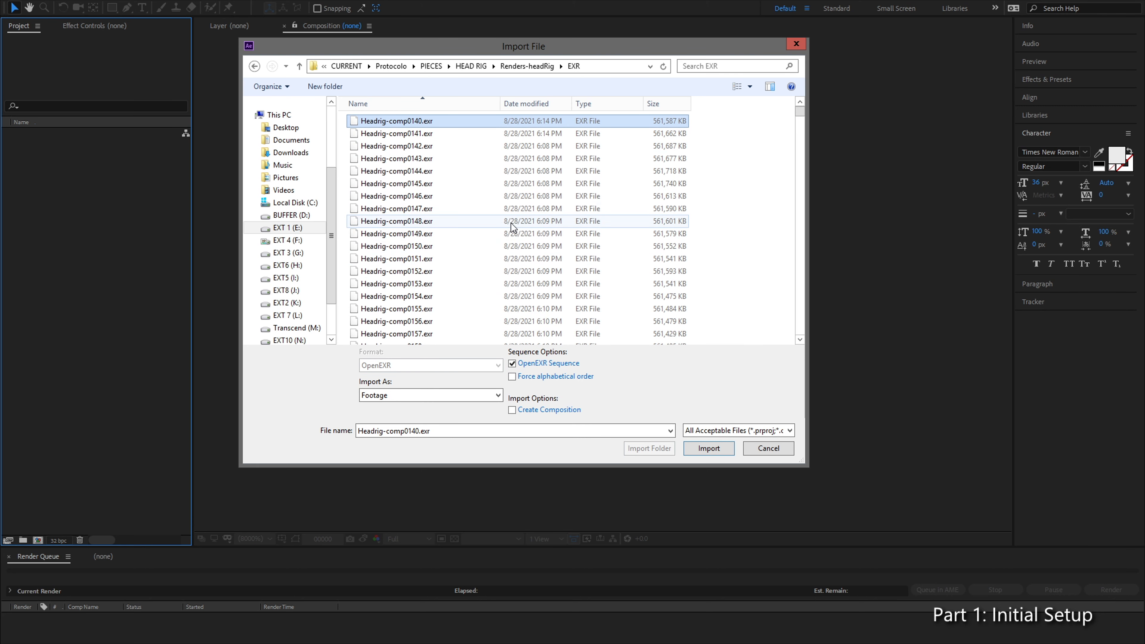
left_click(484, 397)
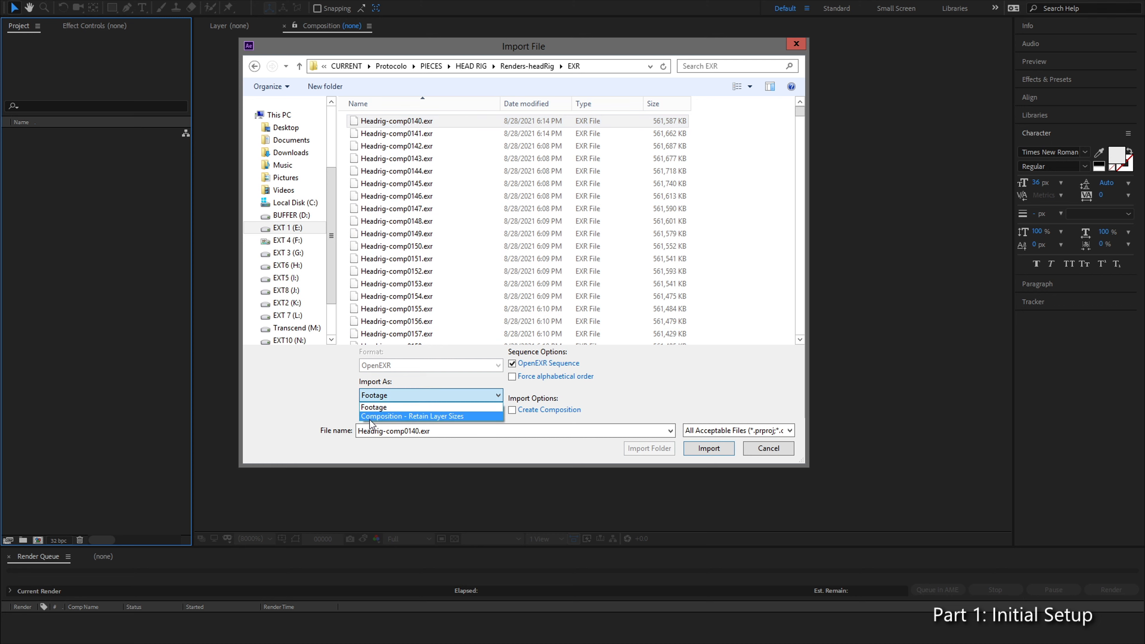
left_click(466, 417)
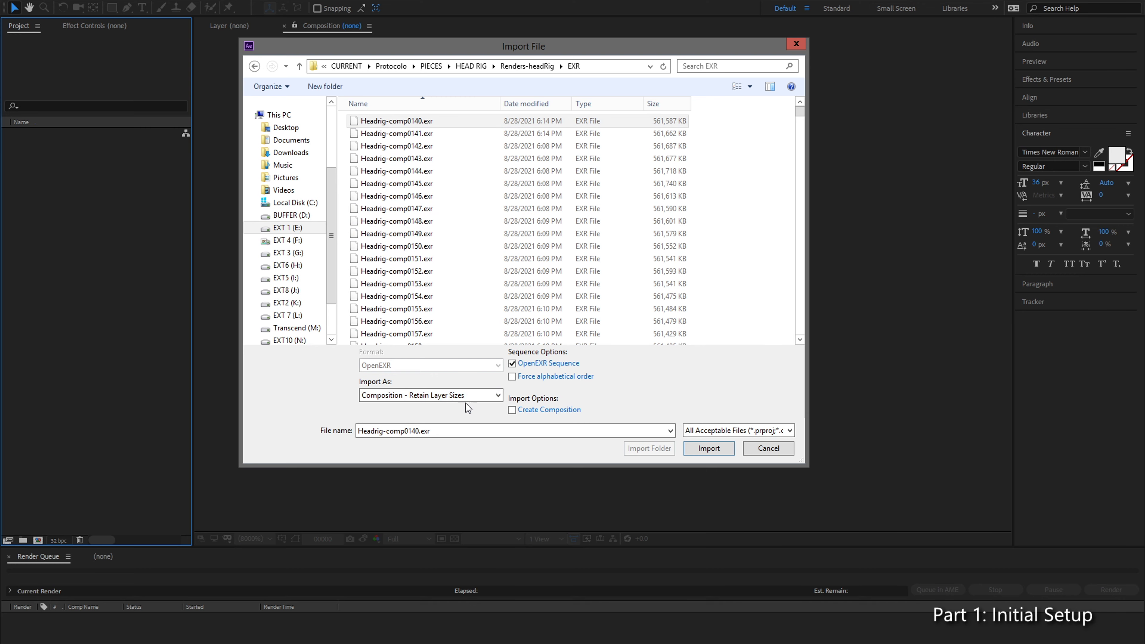
left_click(721, 449)
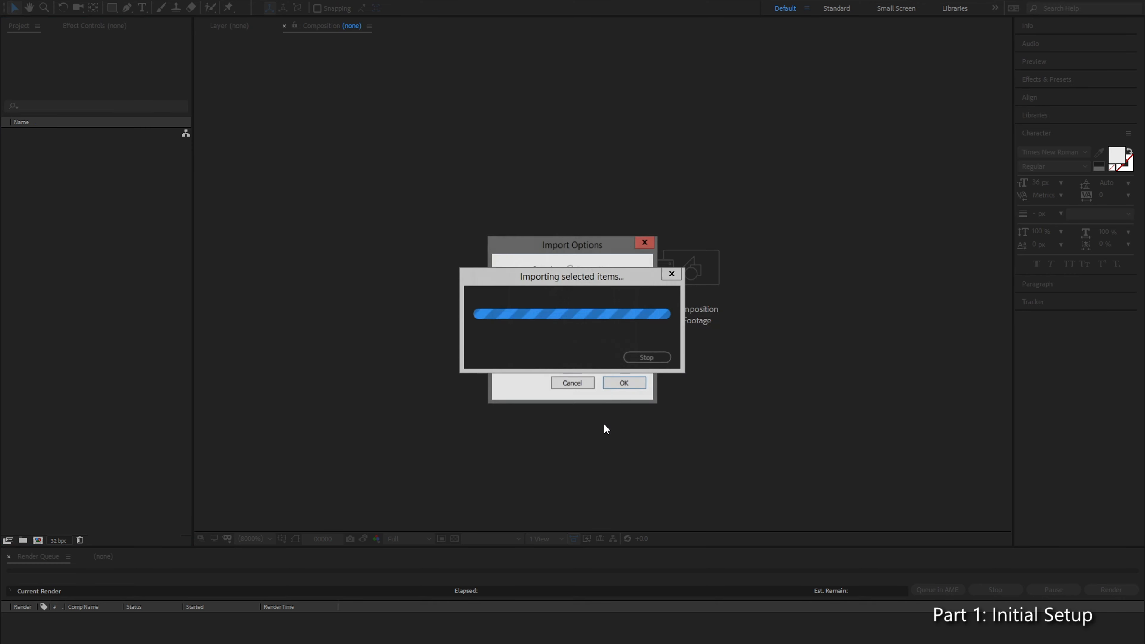
mouse_move(566, 240)
left_mouse_down()
mouse_move(616, 220)
mouse_move(560, 123)
mouse_move(560, 209)
mouse_move(575, 229)
left_mouse_up()
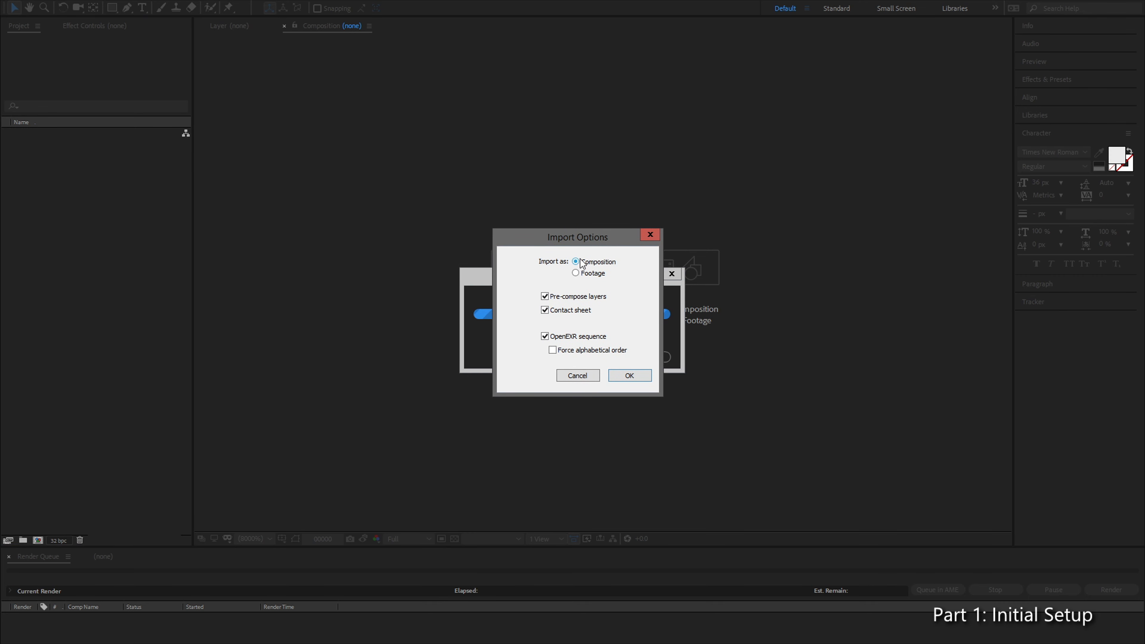
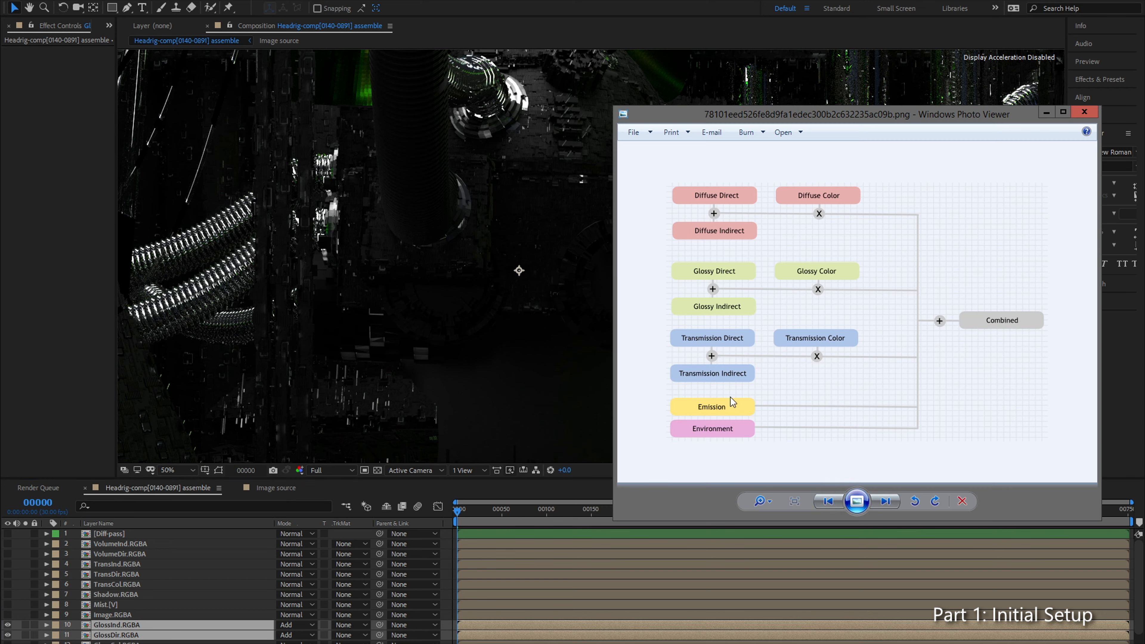
key("alt+Tab")
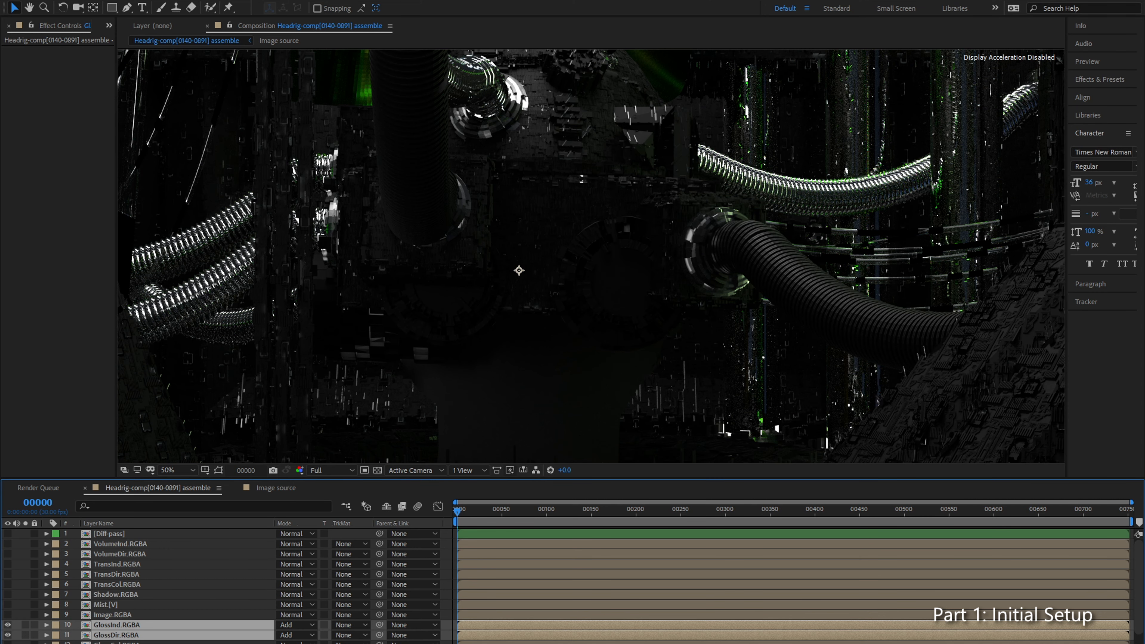
Step: Return to After Effects and pre-compose the GlossInd.RGBA and GlossDir.RGBA layers as Gloss-Dir-Ind
key("ctrl+shift+c")
type("Gloss-Dir-Ind")
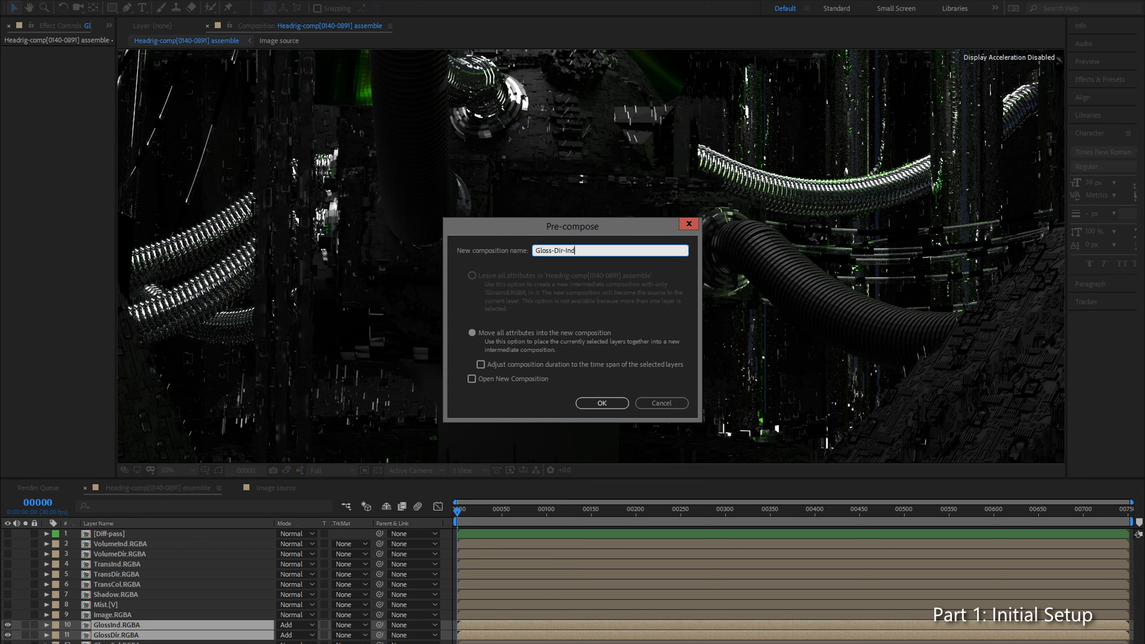
key("Return")
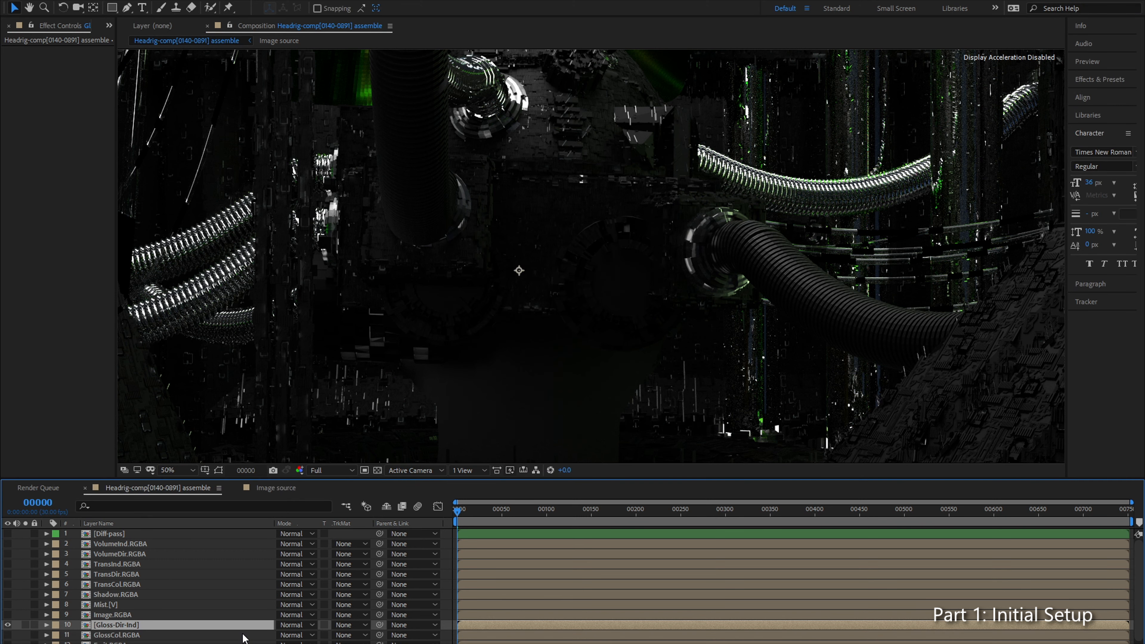
Step: Place GlossCol.RGBA directly above Gloss-Dir-Ind, make it visible and set its blending mode to Multiply
left_click_drag(119, 638, 135, 625)
left_click(8, 625)
left_click(292, 634)
left_click(292, 624)
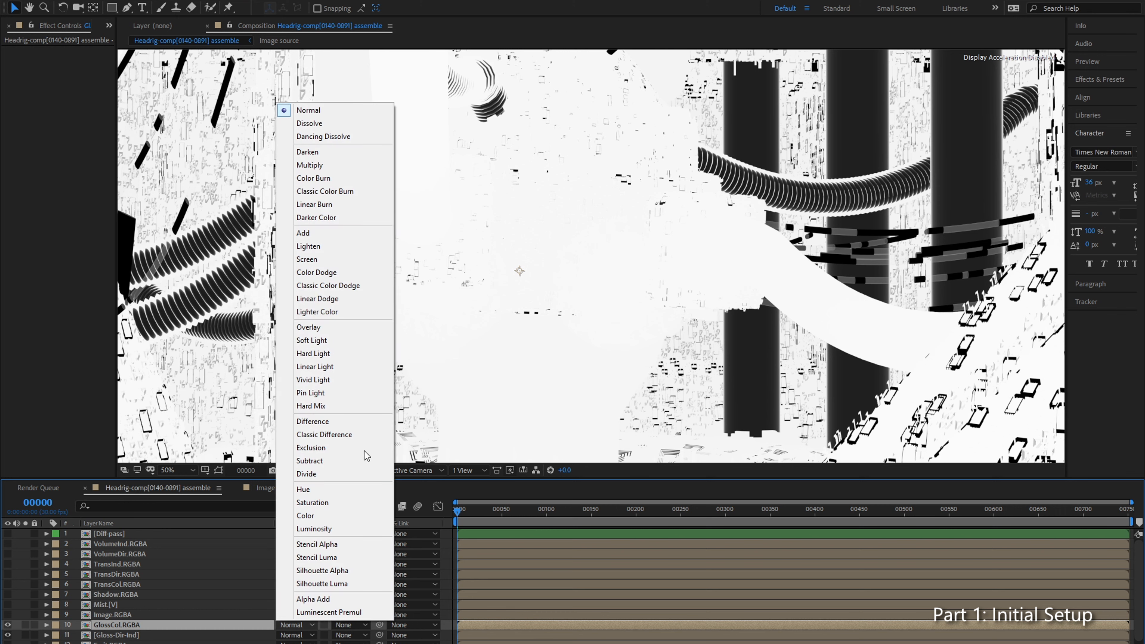
left_click(342, 165)
left_click(140, 634, "shift")
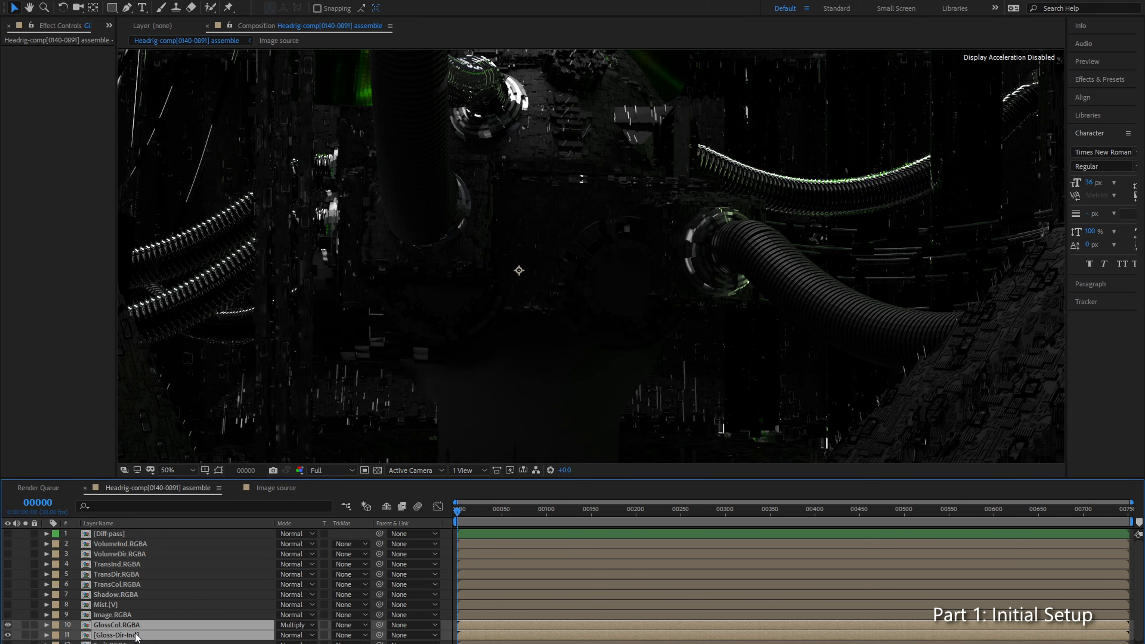
Step: Examine the combined glossy result across the composition, including the metal rings, cables and dark background areas
left_click_drag(435, 184, 368, 341)
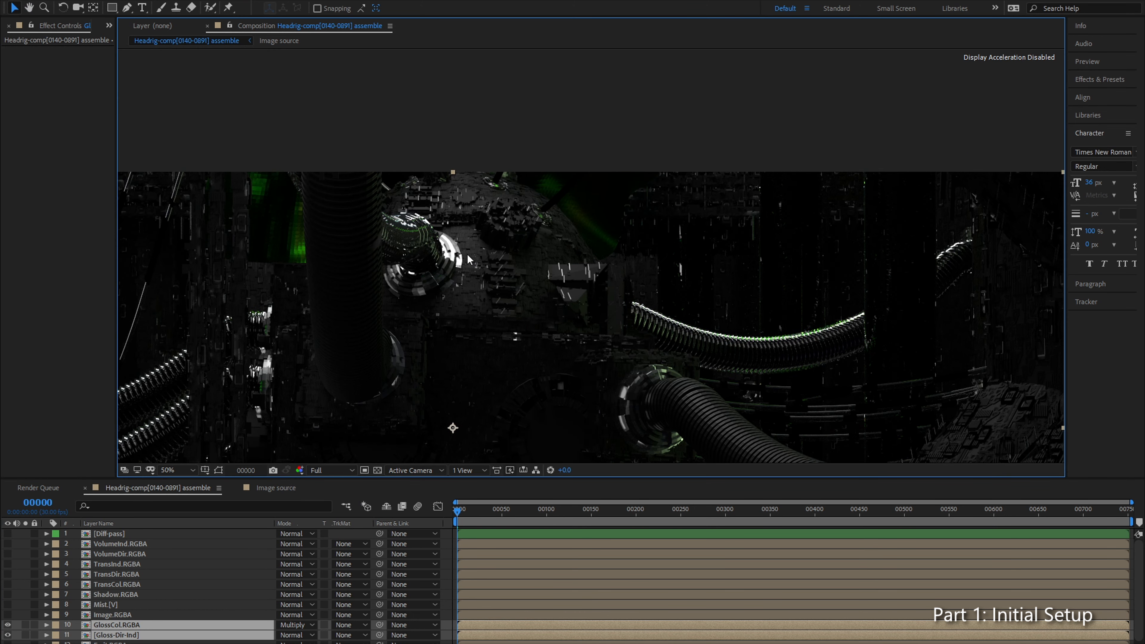
scroll(439, 291, "up", 2)
scroll(298, 354, "down", 1)
left_click_drag(321, 272, 468, 258)
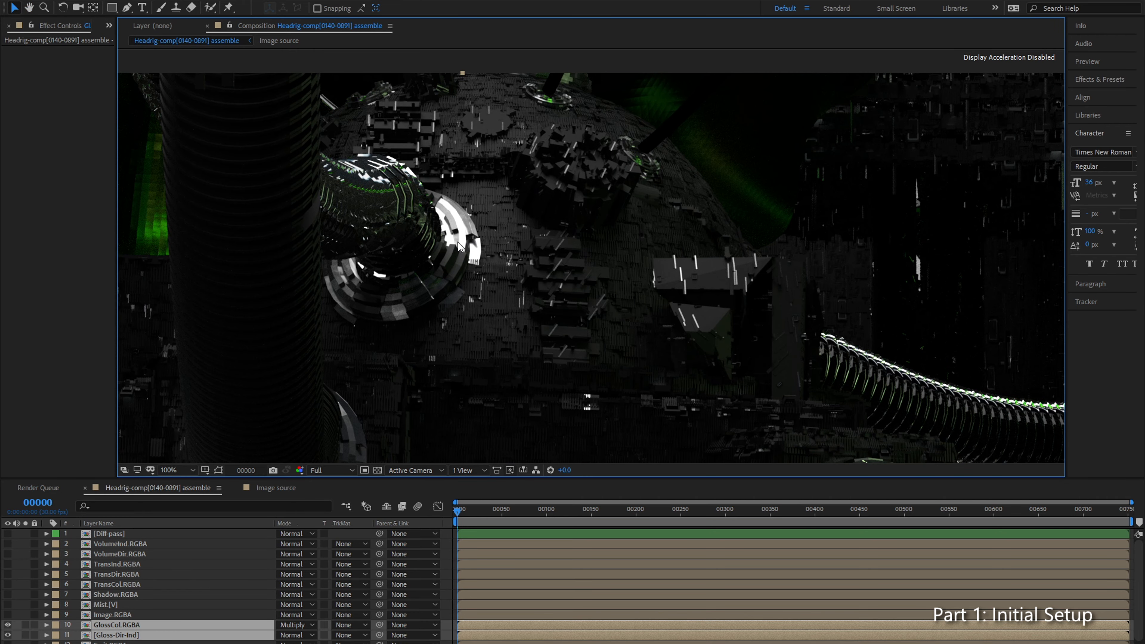
left_click_drag(502, 321, 329, 355)
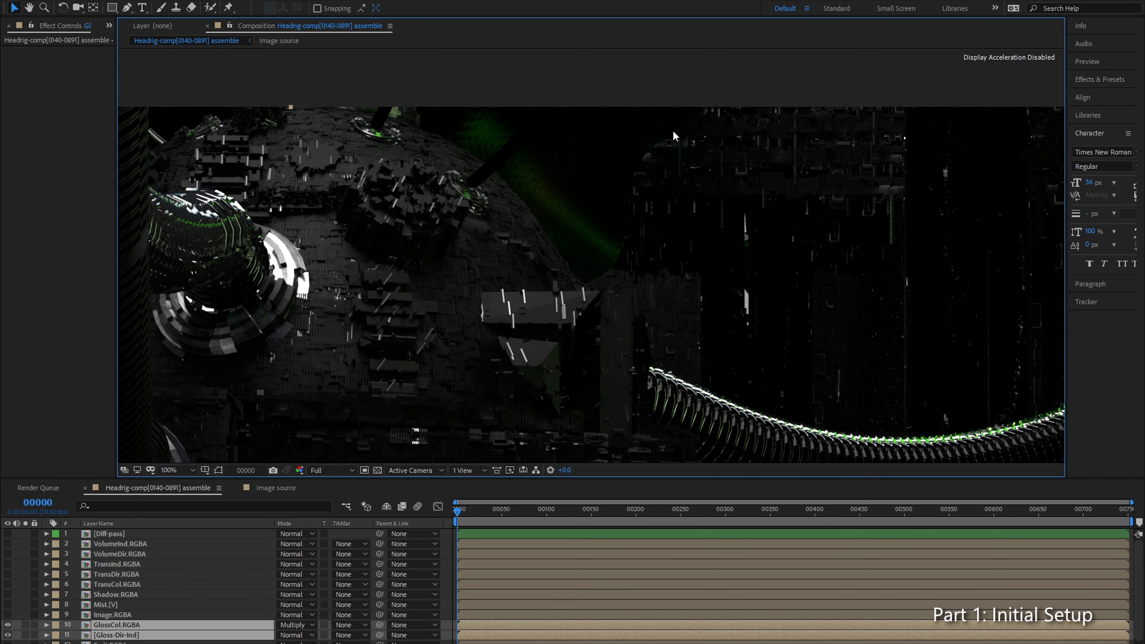
scroll(514, 244, "down", 2)
left_click_drag(501, 378, 496, 287)
scroll(497, 293, "up", 1)
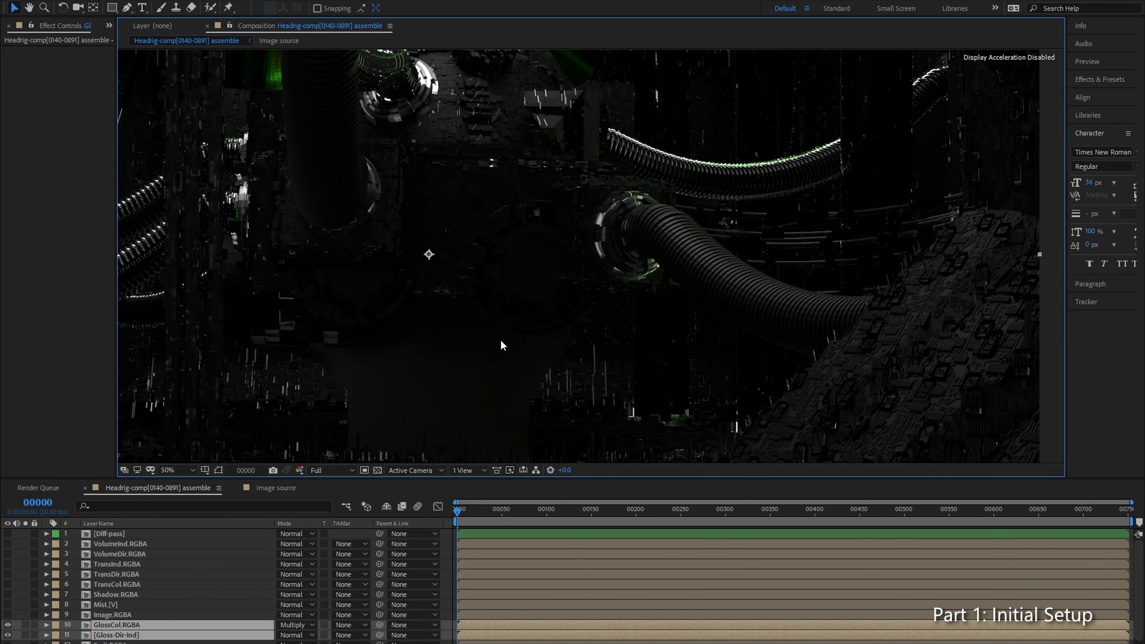
left_click_drag(500, 339, 445, 216)
scroll(629, 270, "up", 1)
mouse_move(660, 281)
left_mouse_down()
mouse_move(443, 267)
mouse_move(656, 298)
left_mouse_up()
left_click_drag(526, 329, 705, 233)
left_click_drag(459, 136, 569, 318)
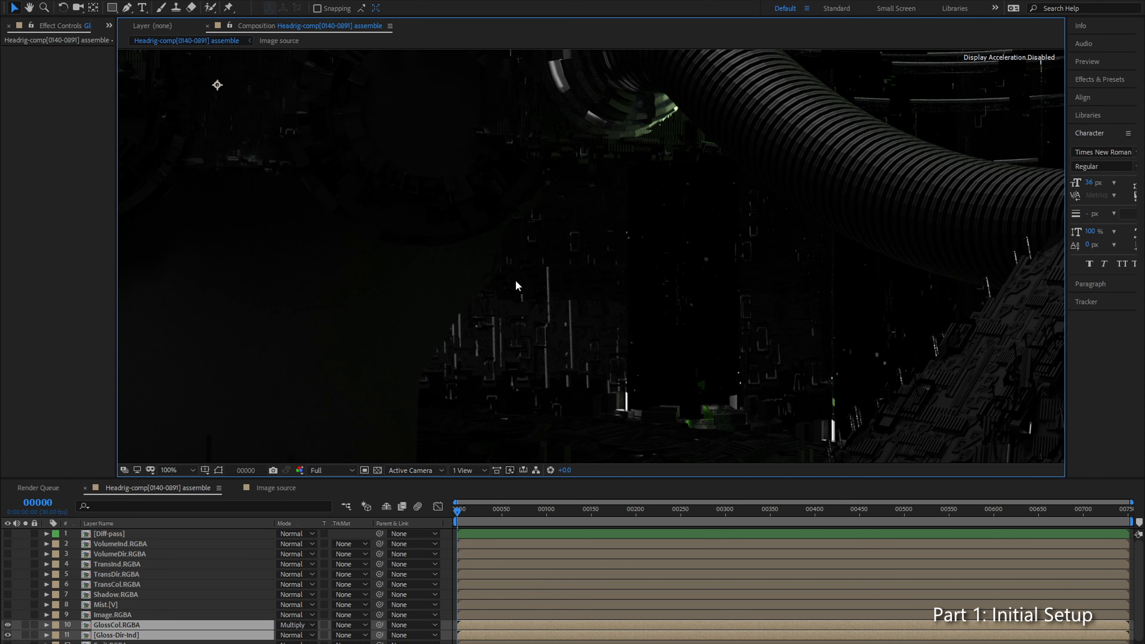
scroll(494, 293, "down", 2)
scroll(428, 246, "up", 1)
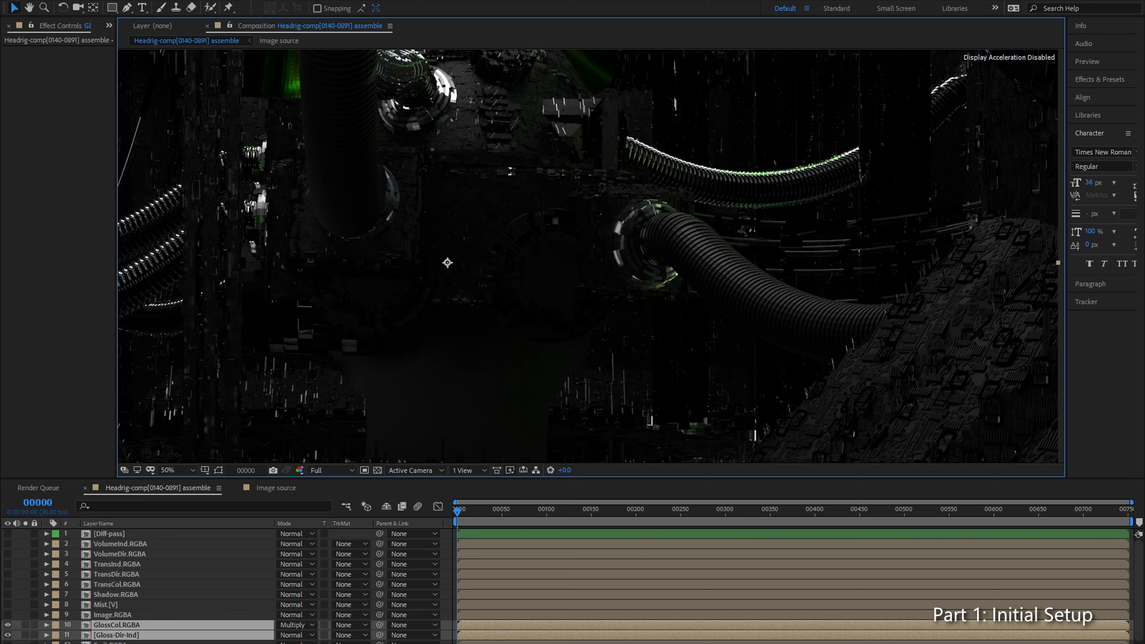
Step: Pre-compose GlossCol.RGBA and Gloss-Dir-Ind into a new composition named Gloss-Pass
key("ctrl+shift+c")
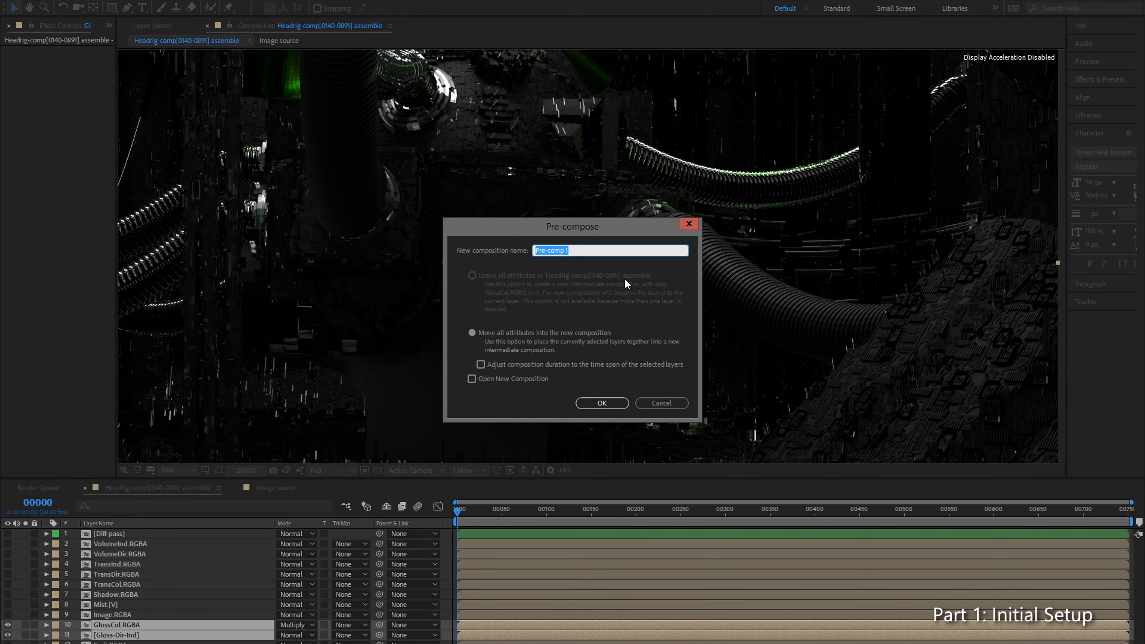
type("Gloss-Pass")
key("Return")
Step: Move Gloss-Pass directly below Diff-pass, give it a Green label and hide it
left_click_drag(147, 625, 155, 544)
left_click(56, 543)
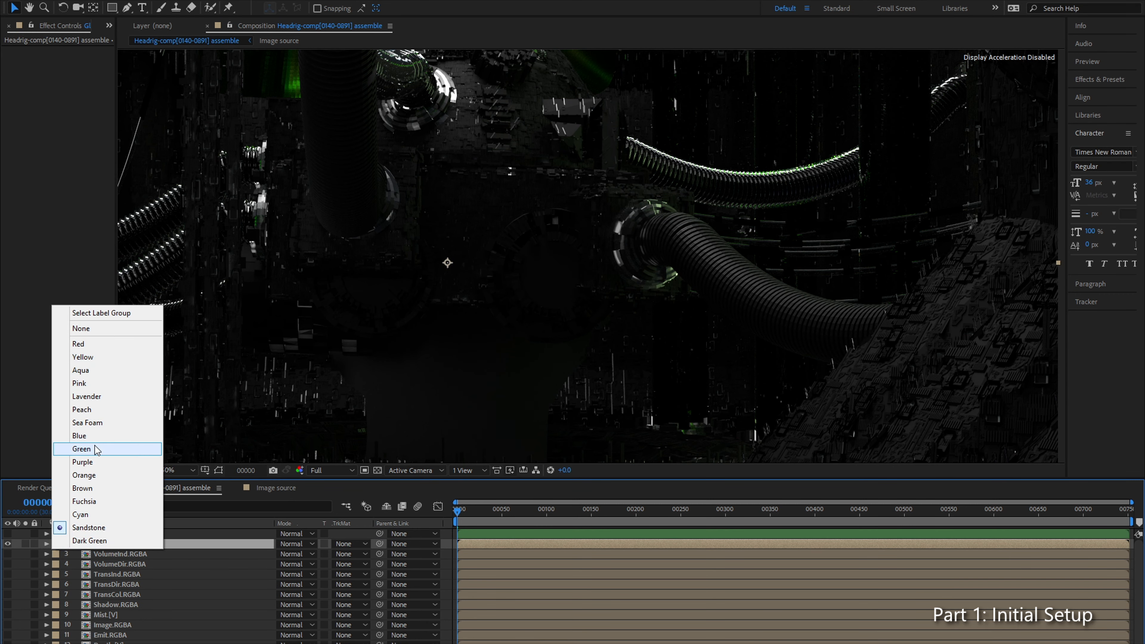
left_click(82, 449)
left_click(8, 544)
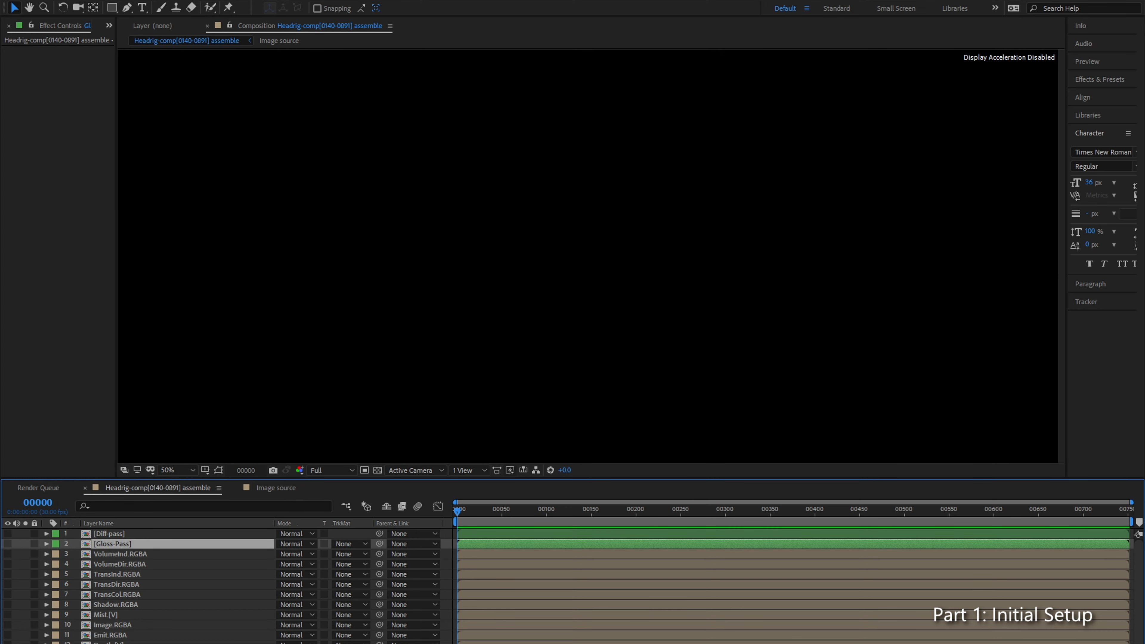
Step: Check the transmission formula in the pass diagram, return to After Effects and move TransDir.RGBA above TransInd.RGBA
key("alt+Tab")
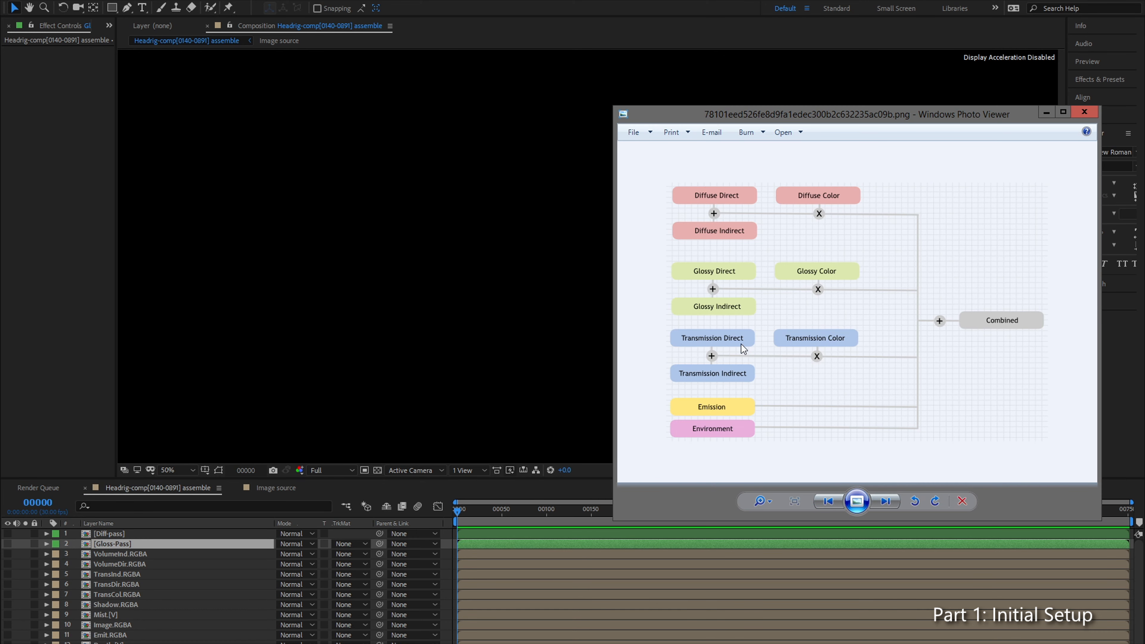
key("alt+Tab")
left_click_drag(131, 584, 159, 570)
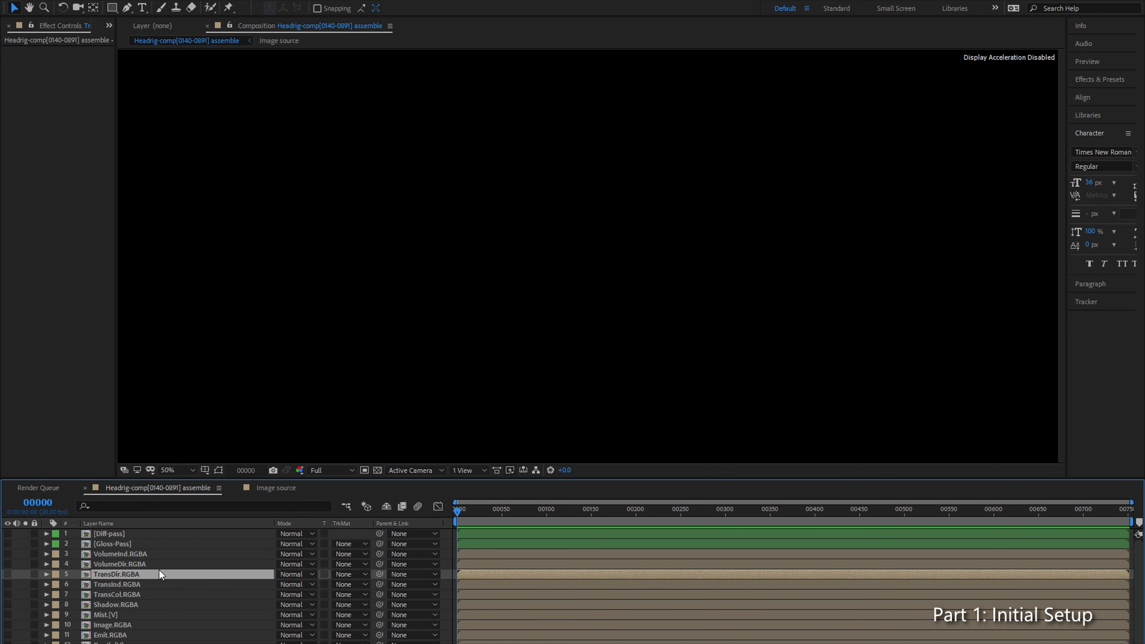
Step: Set TransDir.RGBA and TransInd.RGBA to the Add blending mode and make both layers visible
left_click(172, 584, "shift")
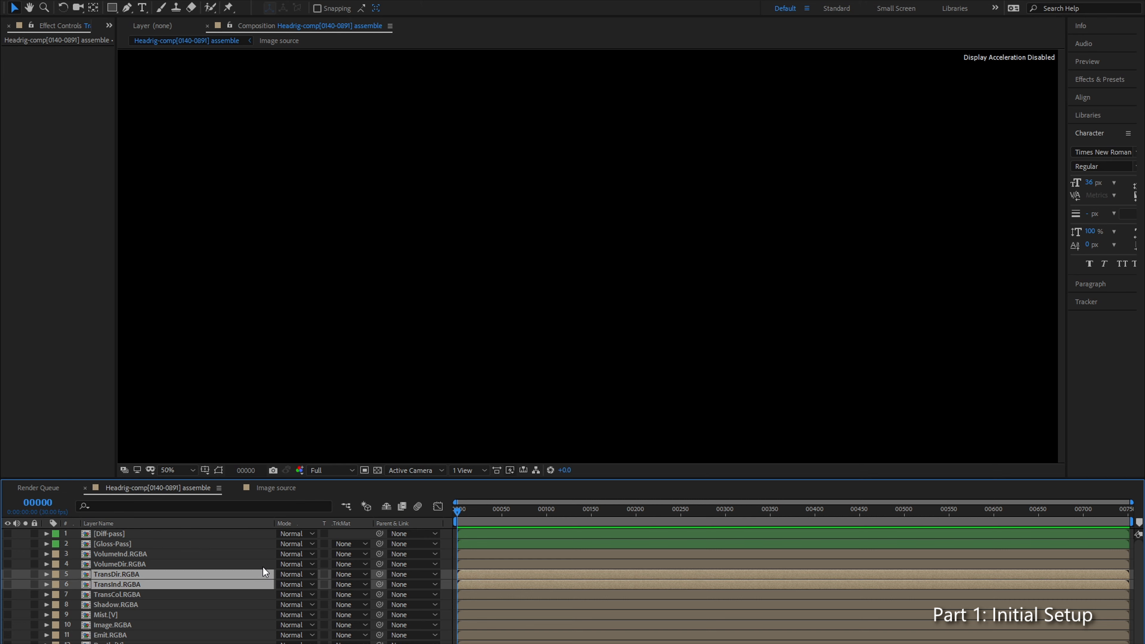
left_click(297, 578)
left_click(316, 183)
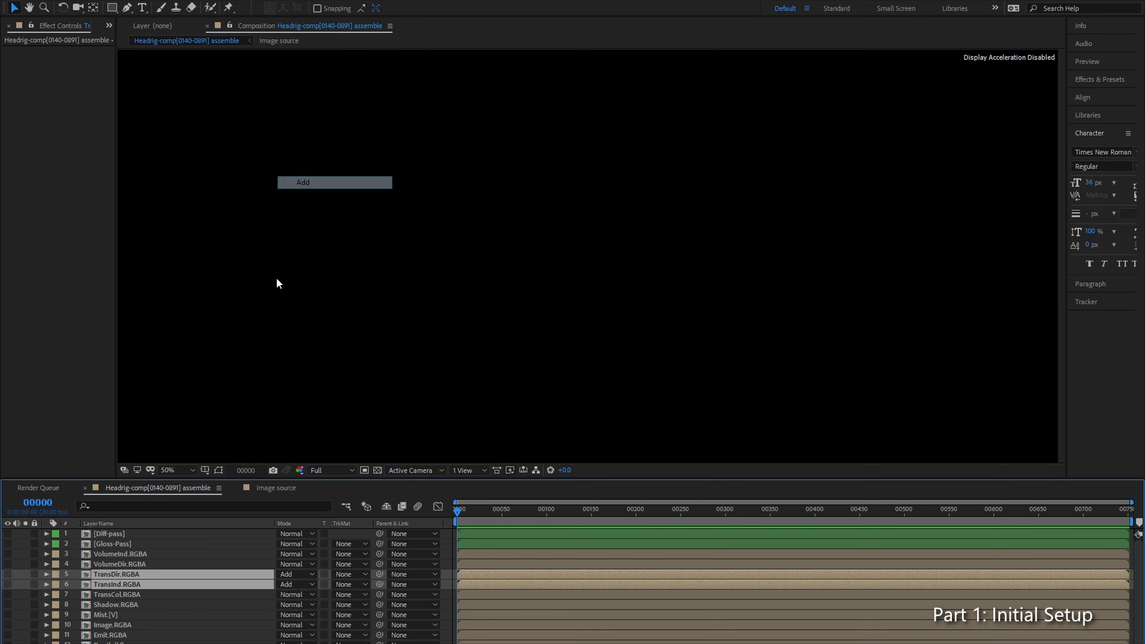
left_click(10, 577)
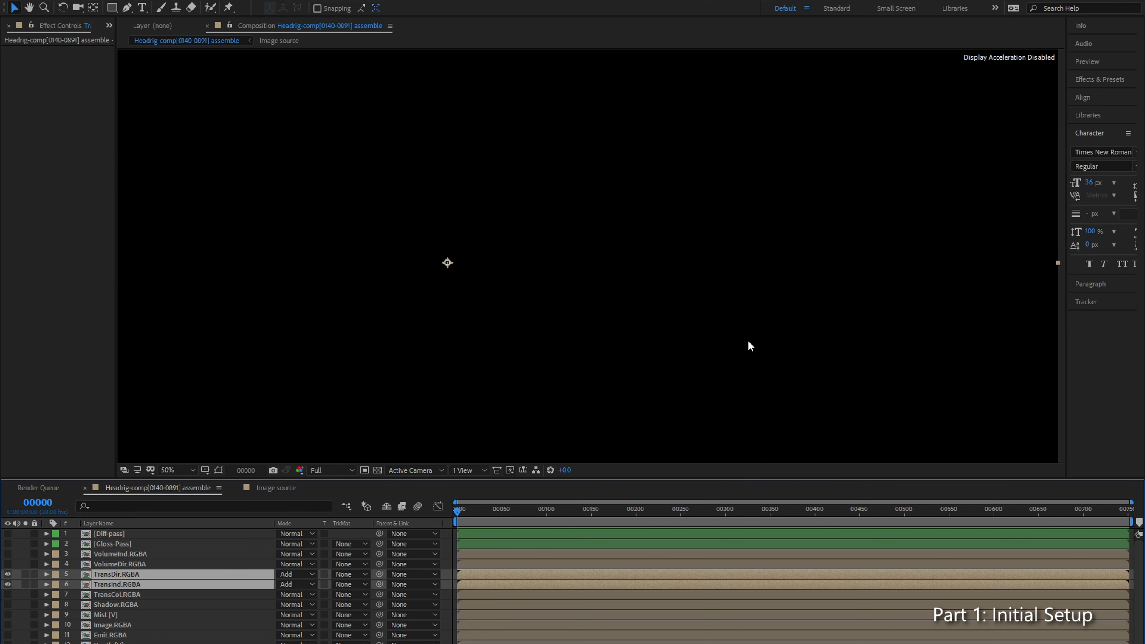
Step: Examine the added transmission passes across the composition, zooming in on the ribbed cables and light strips
scroll(760, 299, "up", 4)
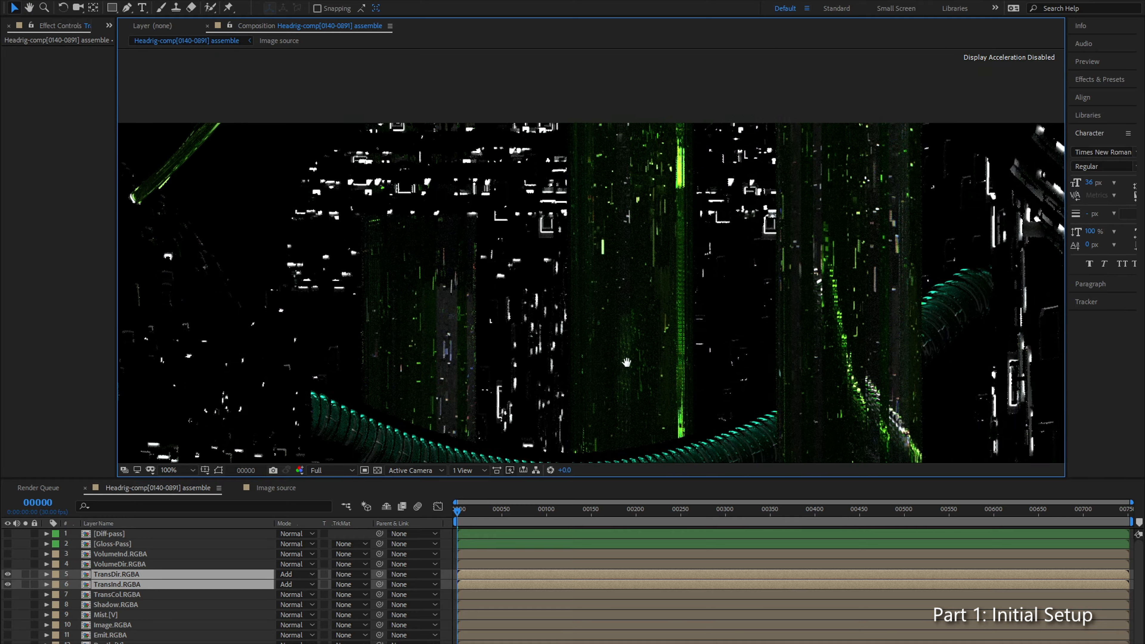
scroll(553, 282, "down", 4)
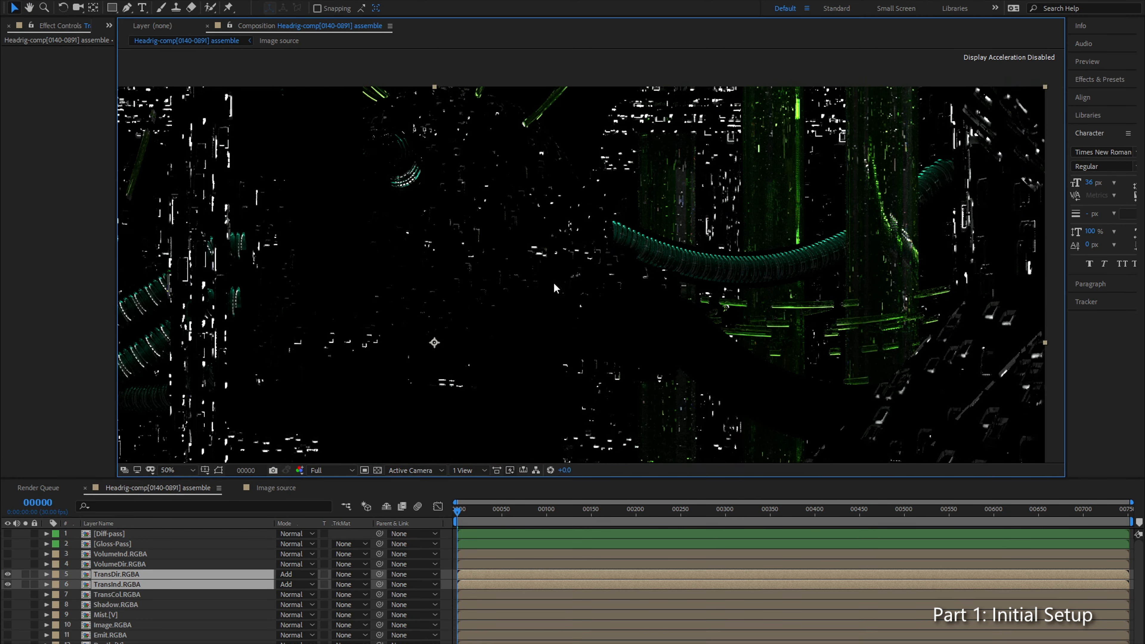
scroll(492, 295, "up", 2)
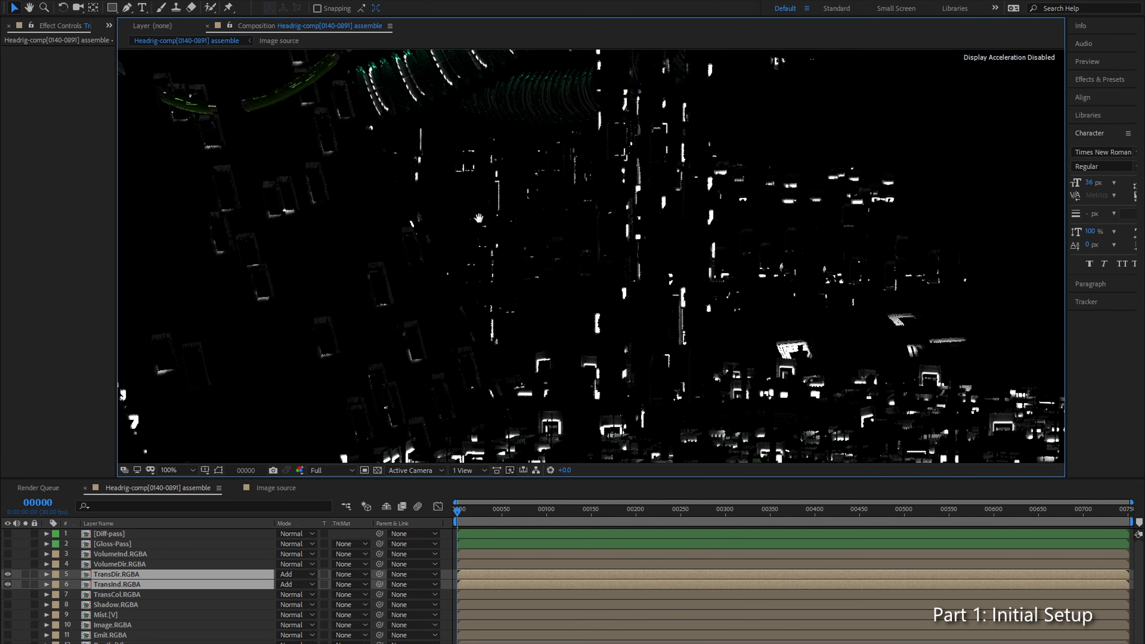
scroll(509, 260, "up", 1)
scroll(585, 206, "down", 1)
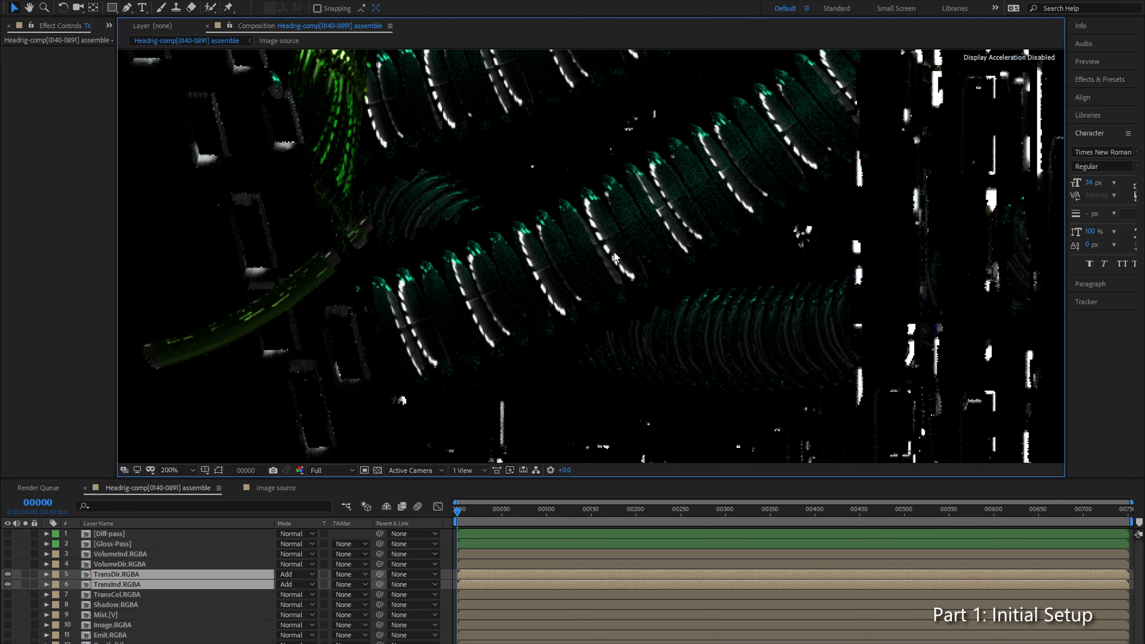
left_click_drag(719, 344, 194, 217)
scroll(585, 249, "down", 1)
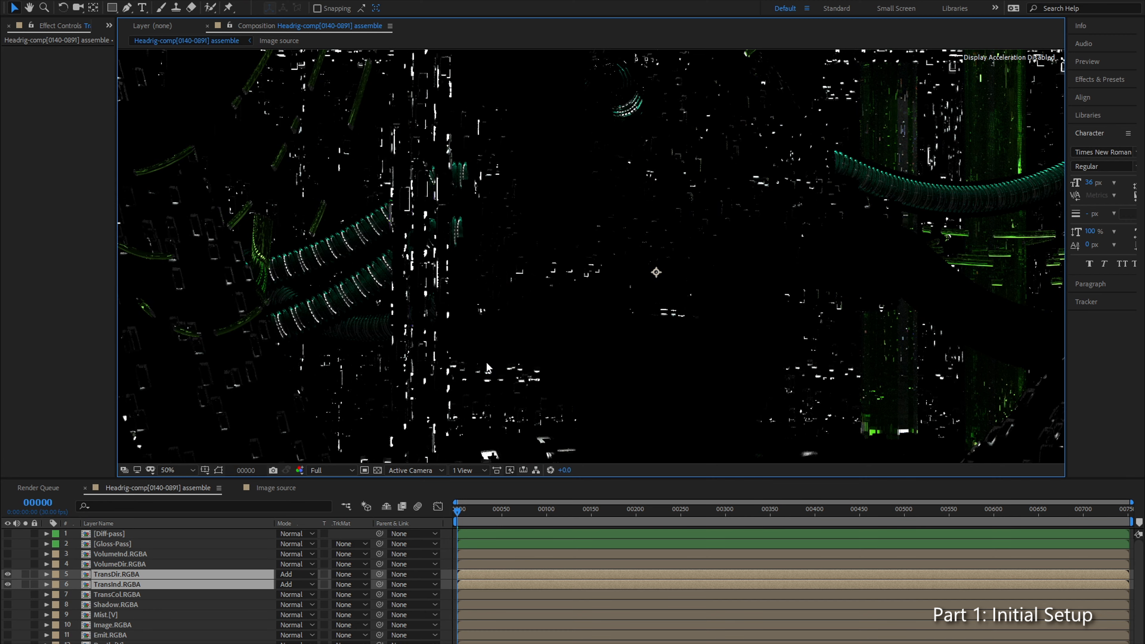
scroll(451, 223, "up", 2)
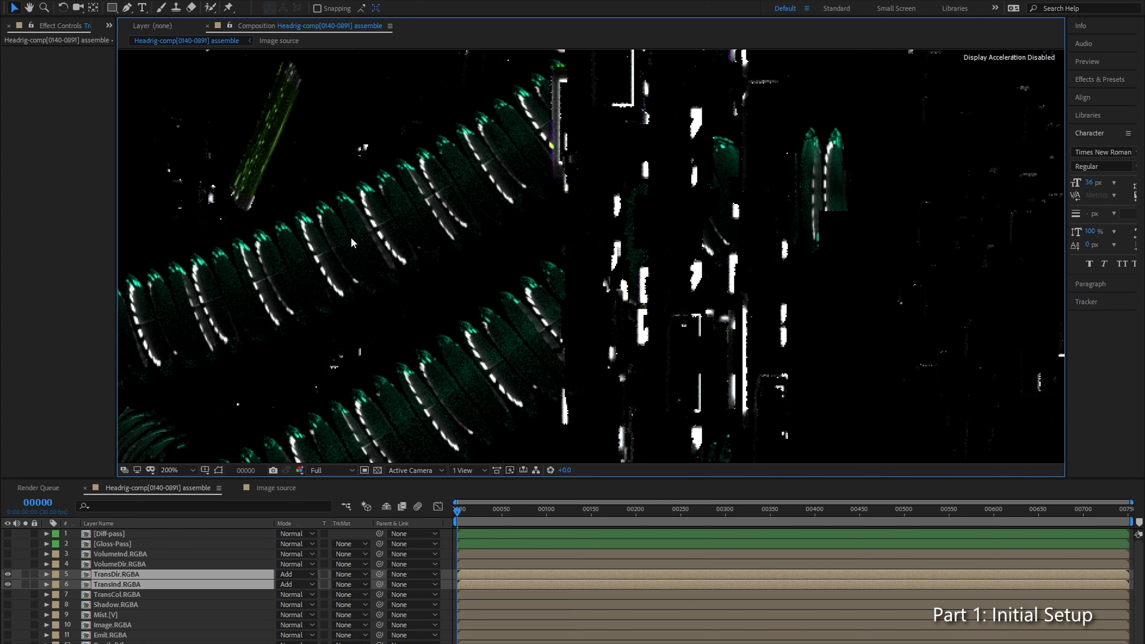
scroll(344, 261, "down", 1)
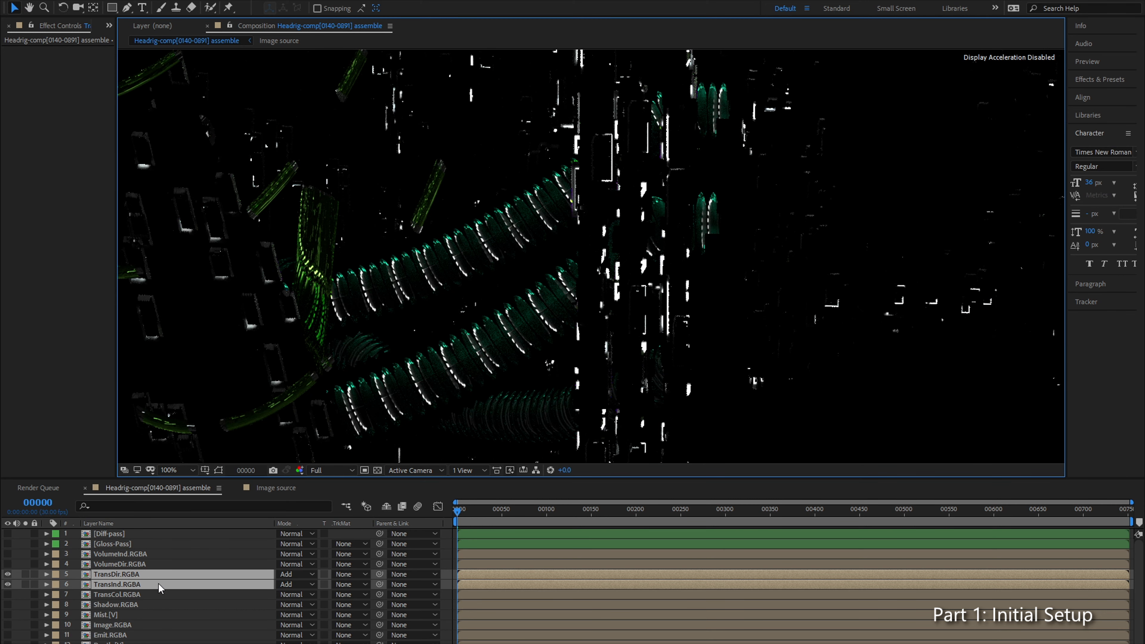
Step: Pre-compose TransDir.RGBA and TransInd.RGBA into a new composition named Trans-Dir-Ind
left_click(112, 595)
left_click(129, 575)
left_click(133, 585, "ctrl")
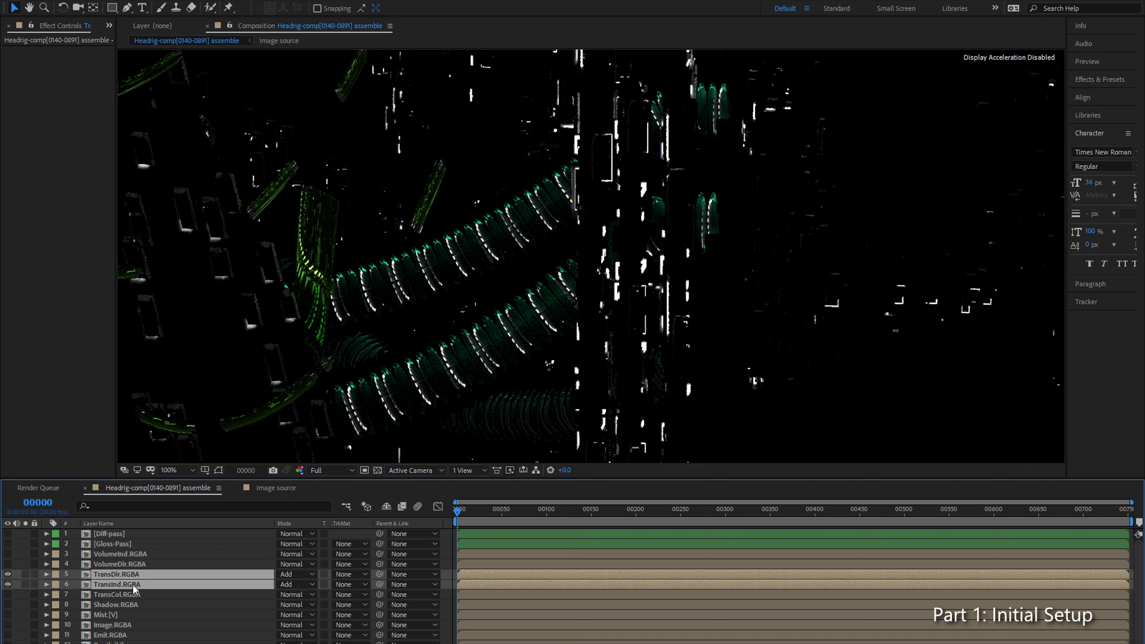
key("ctrl+shift+c")
type("Trans-Dir-Ind")
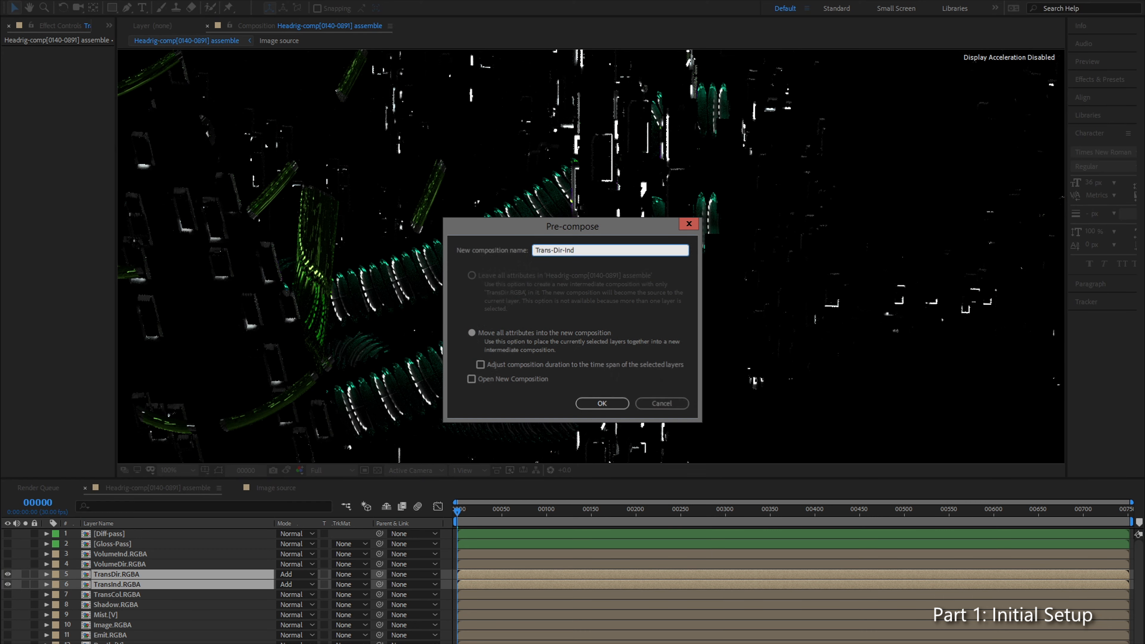
key("Return")
Step: Place TransCol.RGBA above Trans-Dir-Ind, set it to Multiply as in the pass diagram and make it visible
left_click_drag(116, 586, 130, 573)
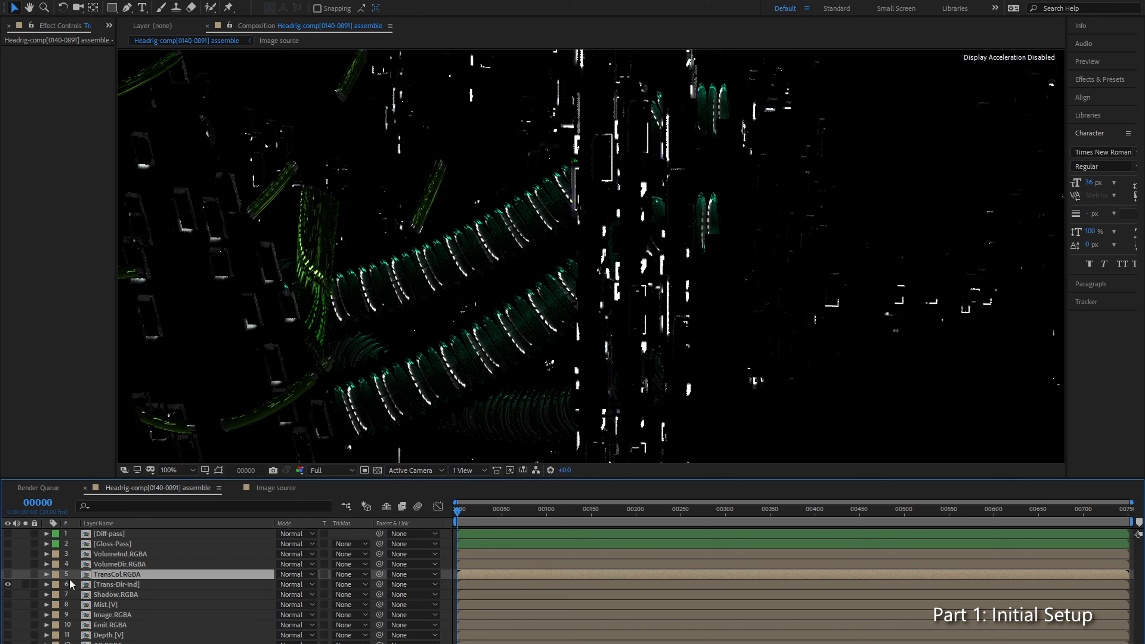
left_click(311, 574)
left_click(315, 114)
key("alt+Tab")
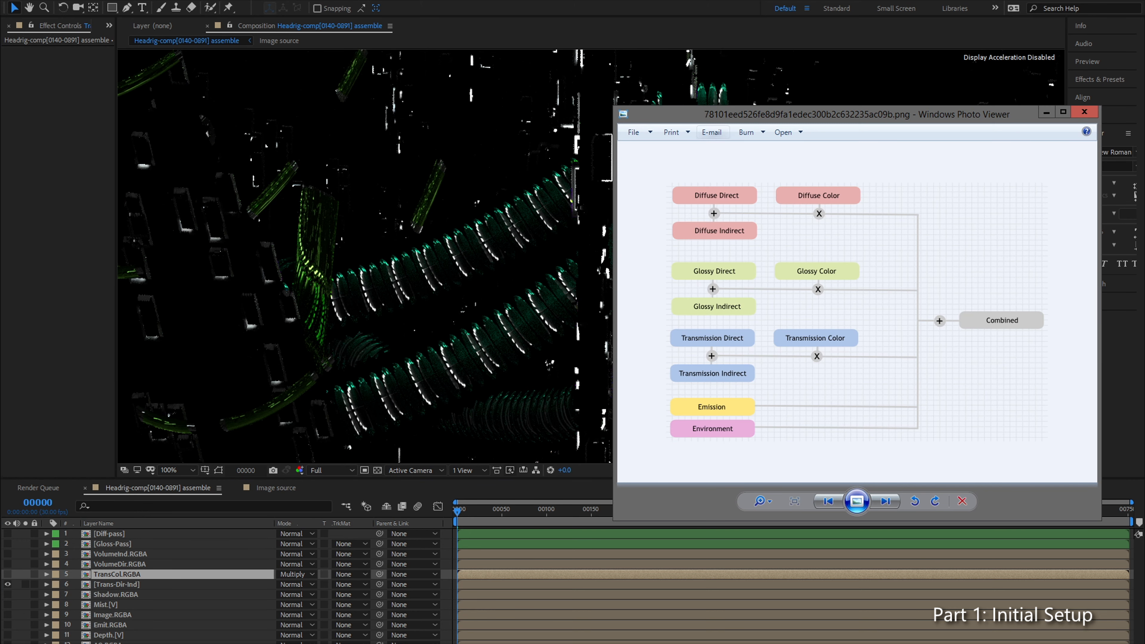
key("alt+Tab")
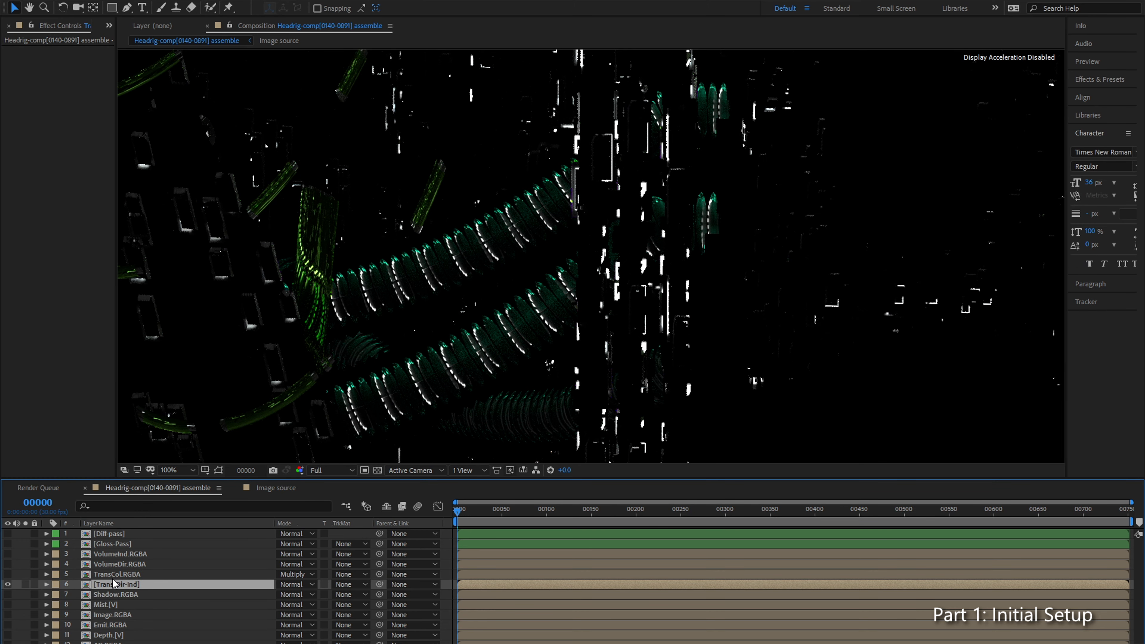
left_click(8, 574)
Step: Pre-compose TransCol.RGBA and Trans-Dir-Ind into a new composition named Trans-pass
left_click(109, 592)
left_click(115, 586)
left_click(118, 575, "ctrl")
key("ctrl+shift+c")
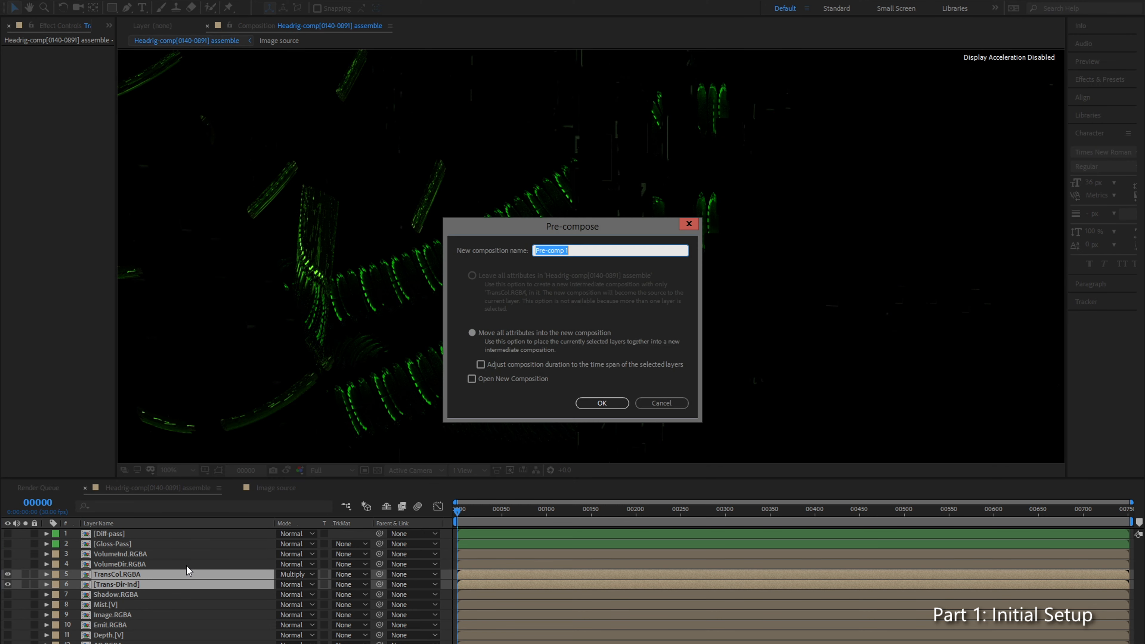
type("Trans-pass")
key("Return")
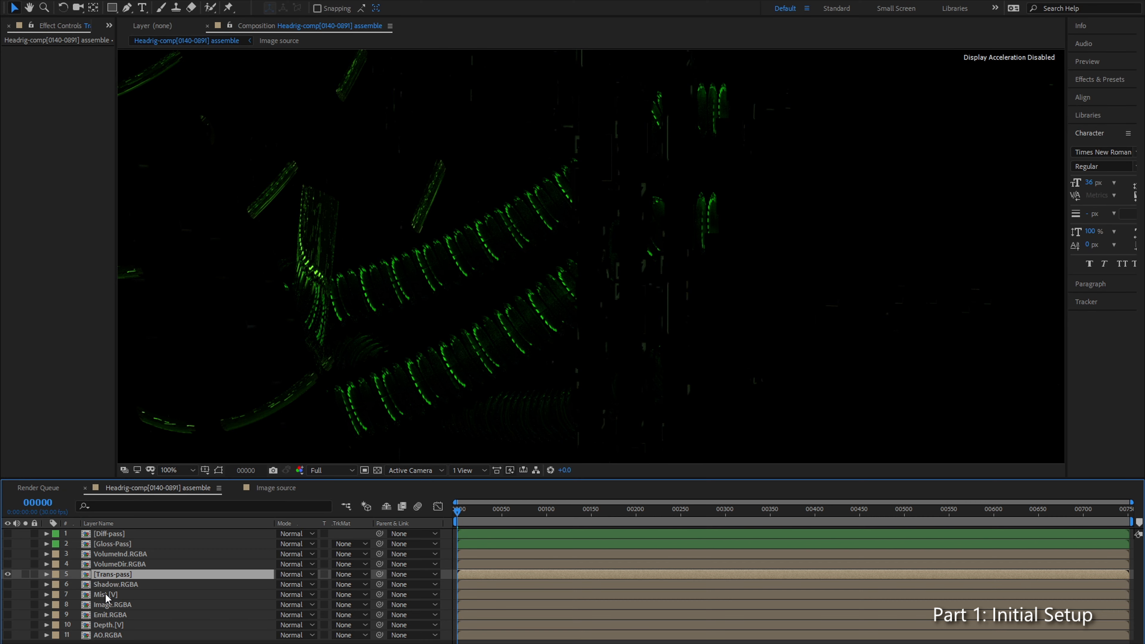
Step: Move Trans-pass directly below Gloss-Pass and give it a Green label
left_click_drag(120, 579, 126, 550)
left_click(55, 554)
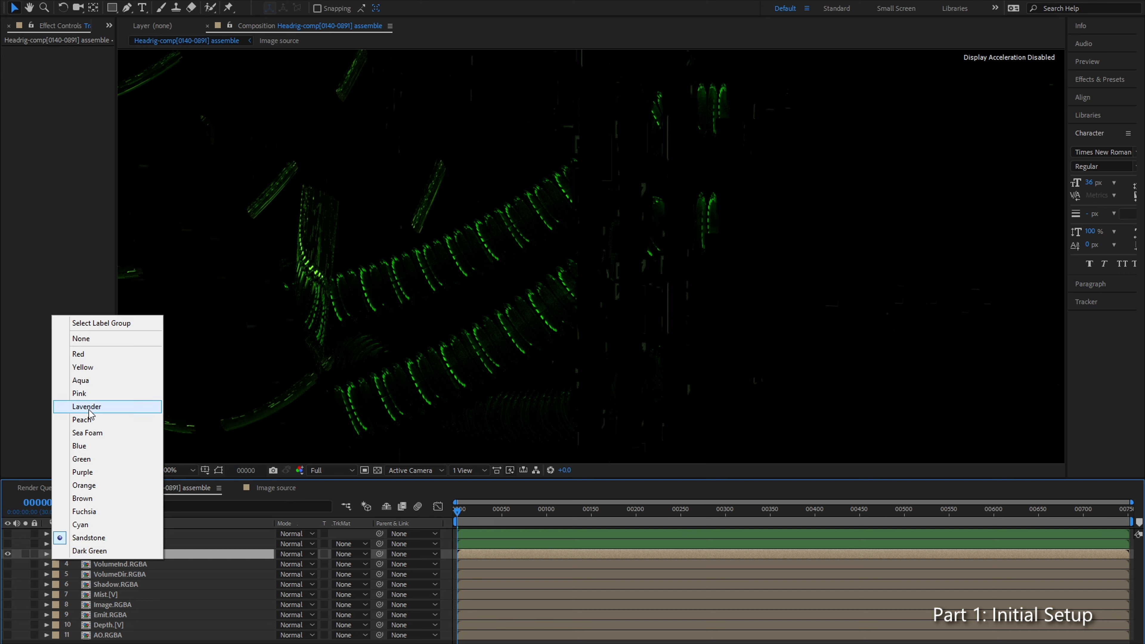
left_click(99, 458)
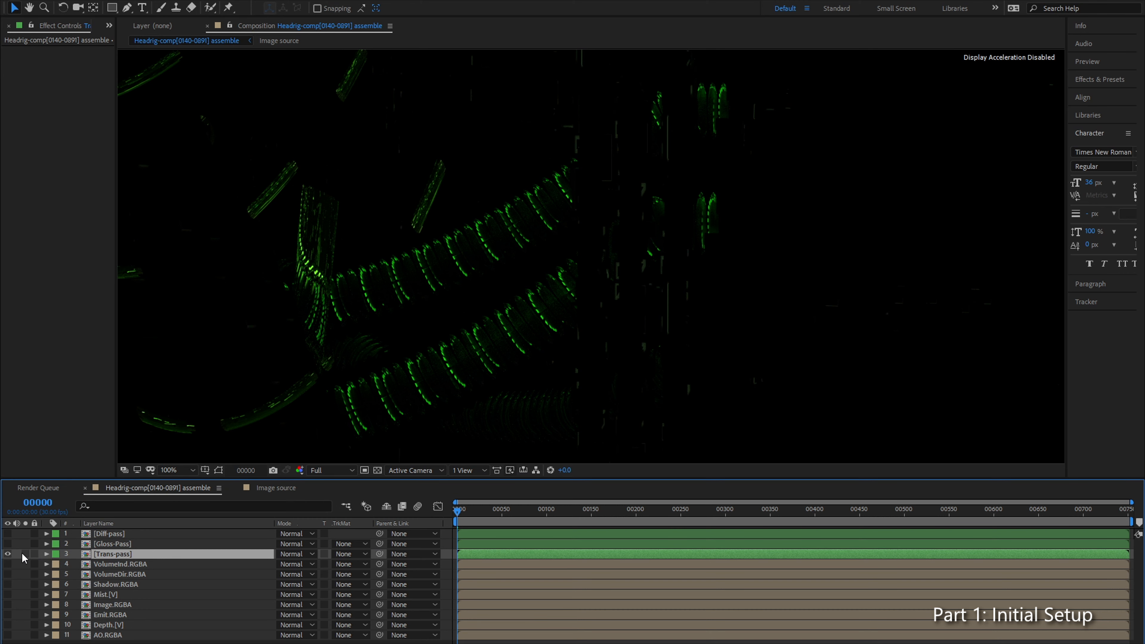
Step: Hide Trans-pass, set VolumeInd.RGBA and VolumeDir.RGBA to the Add blending mode and make both volume layers visible
left_click(8, 554)
left_click(107, 563)
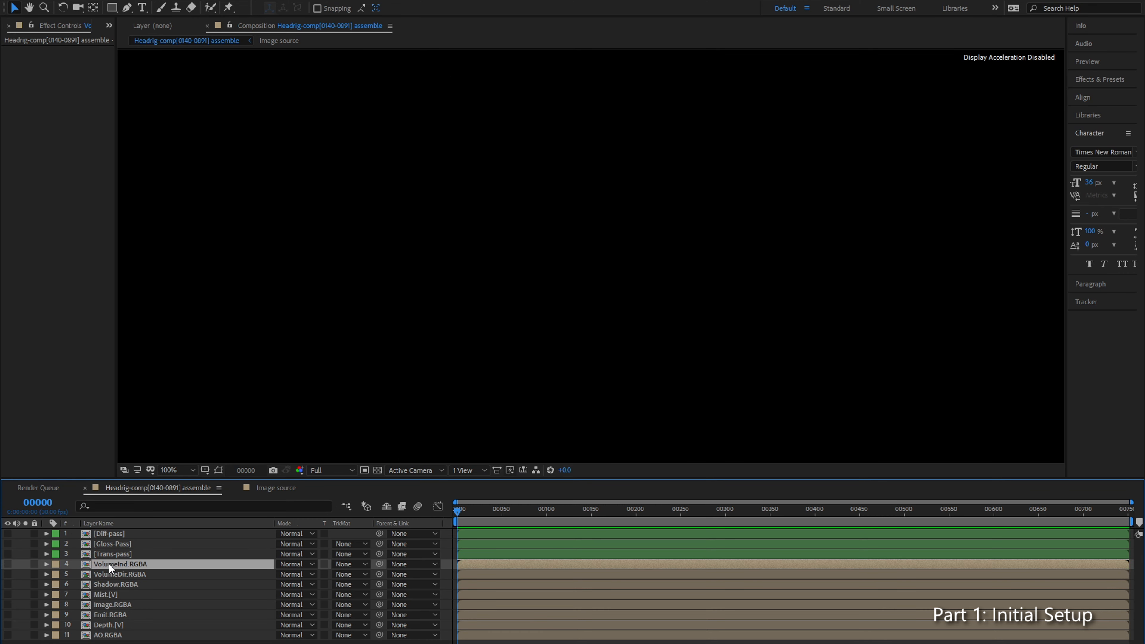
left_click(133, 576)
key("alt+Tab")
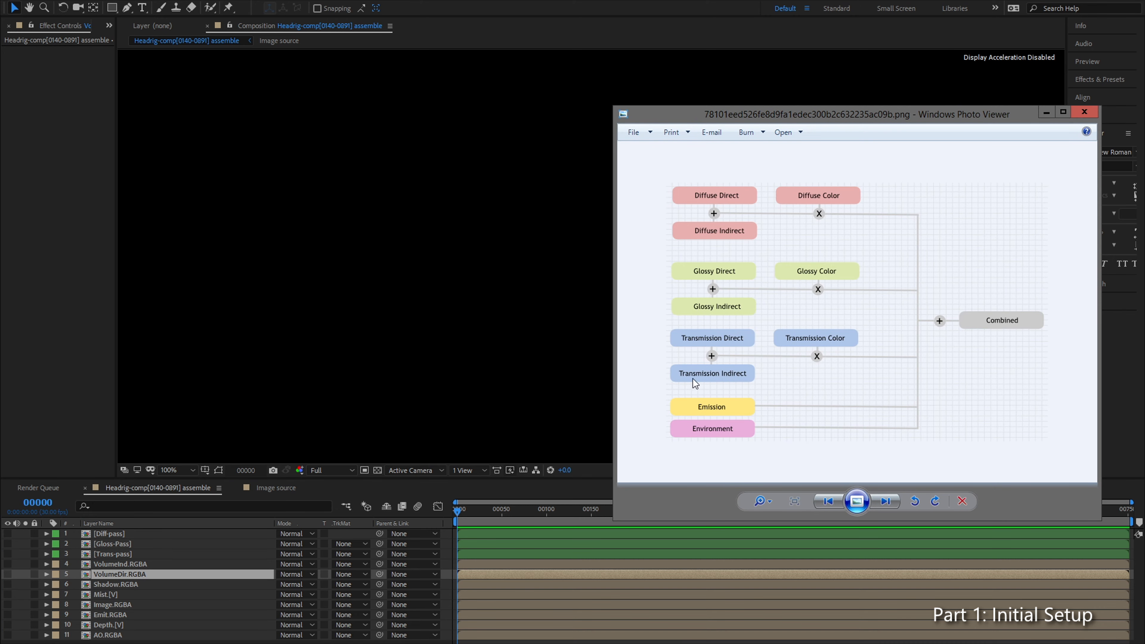
left_click(112, 566)
left_click(120, 573, "shift")
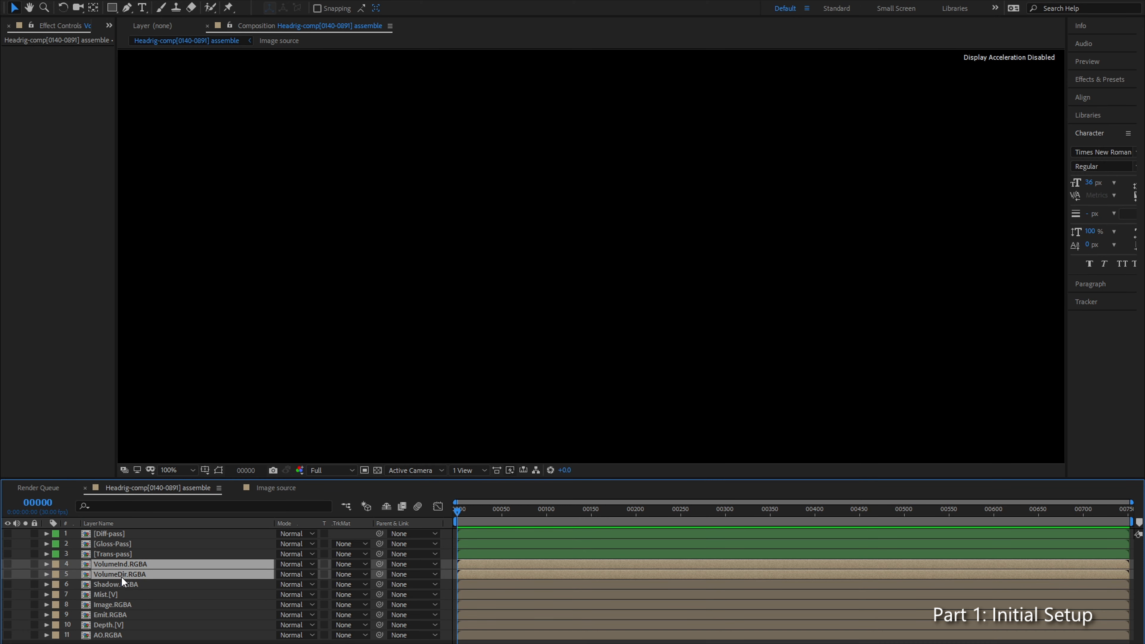
left_click(301, 566)
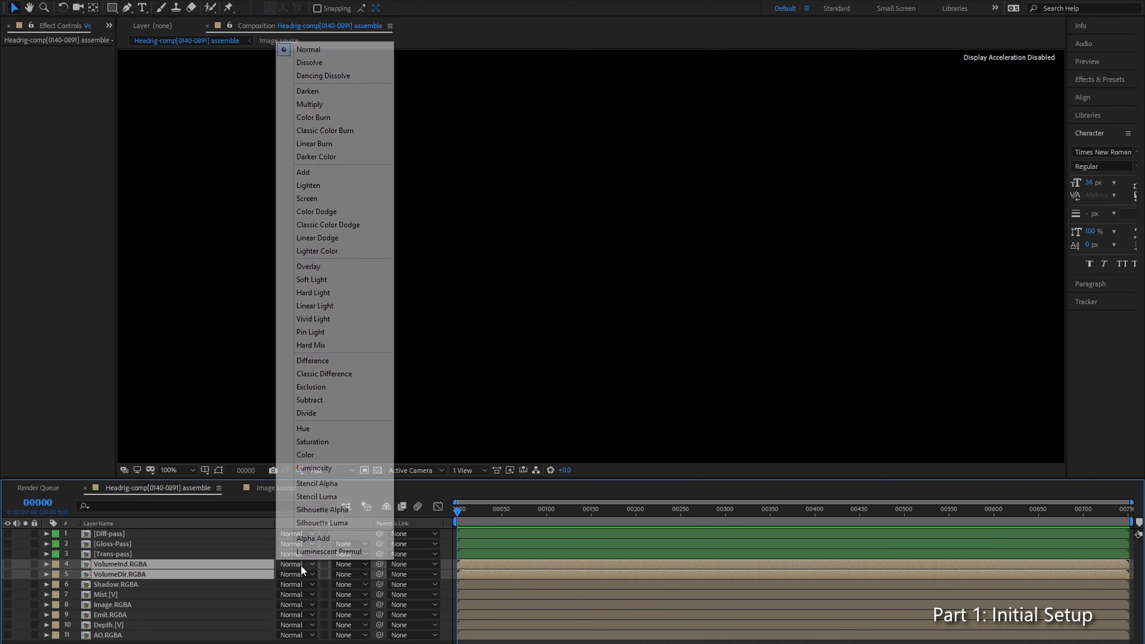
left_click(318, 172)
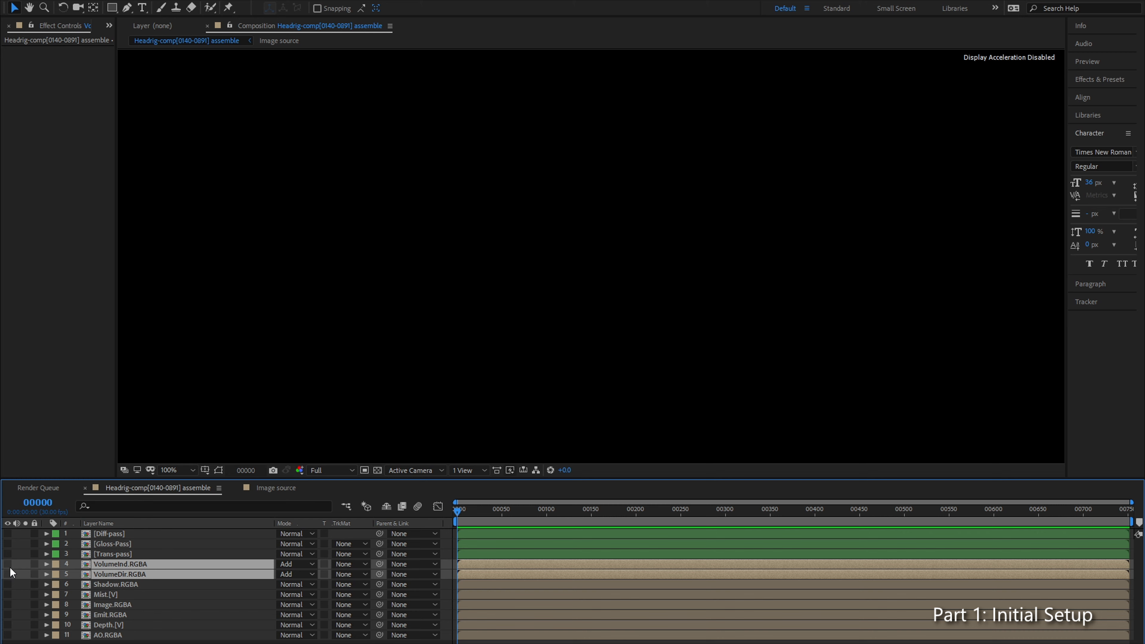
left_click_drag(8, 563, 8, 573)
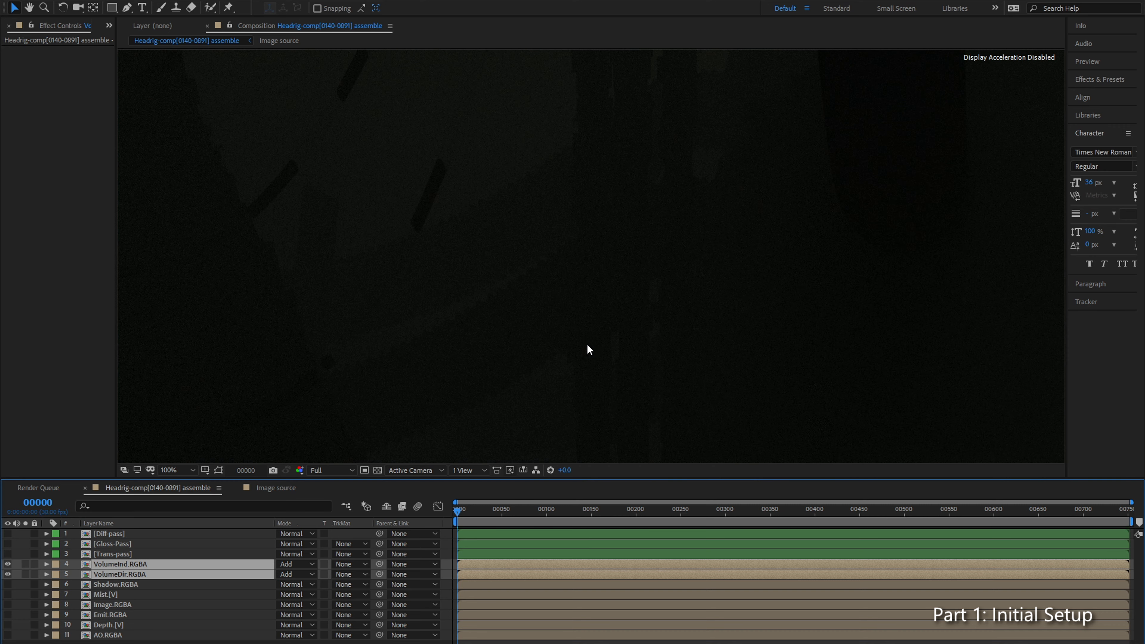
Step: Examine the combined volume passes in the viewer up close and with the whole frame fitted to the view
scroll(405, 328, "down", 1)
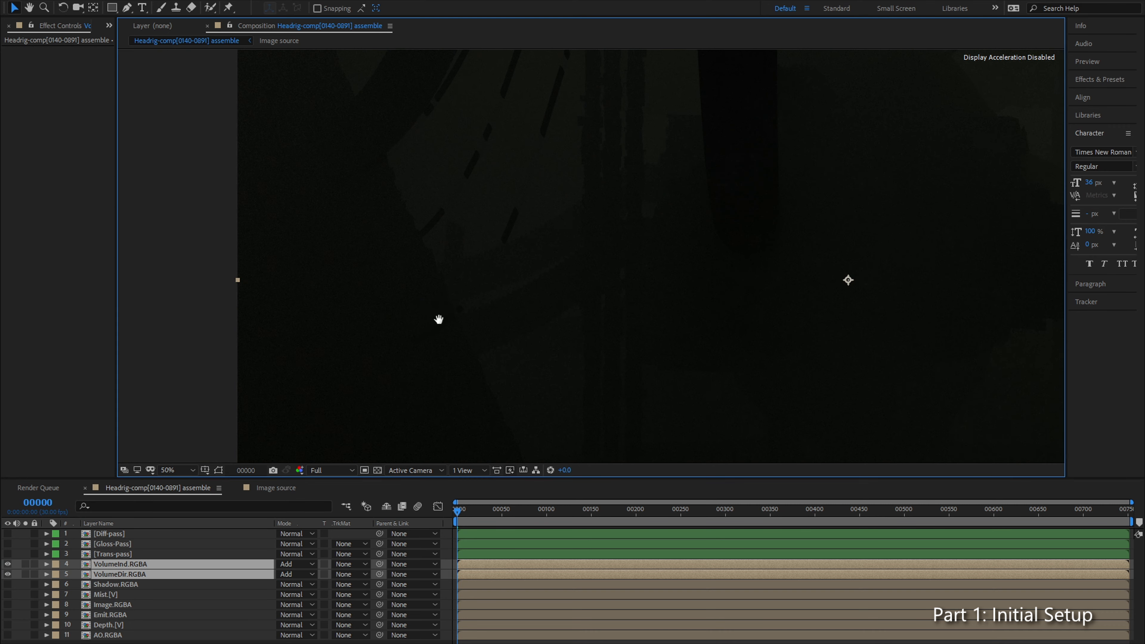
left_click_drag(439, 302, 307, 432)
left_click_drag(820, 394, 610, 295)
scroll(572, 364, "down", 2)
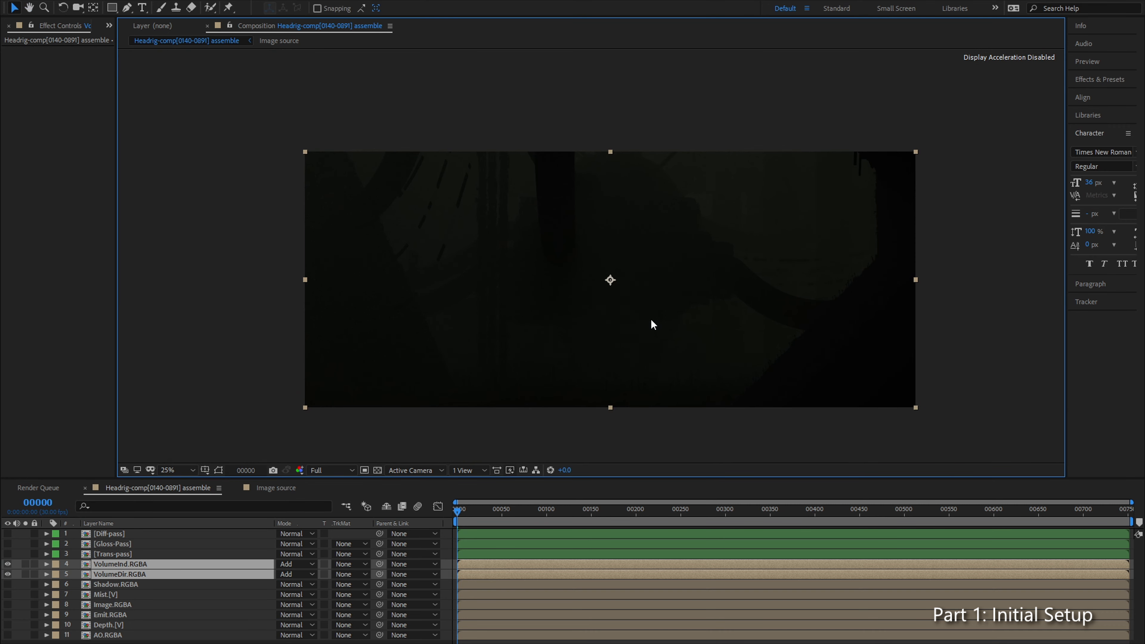
scroll(651, 319, "up", 2)
left_click(165, 471)
left_click(180, 259)
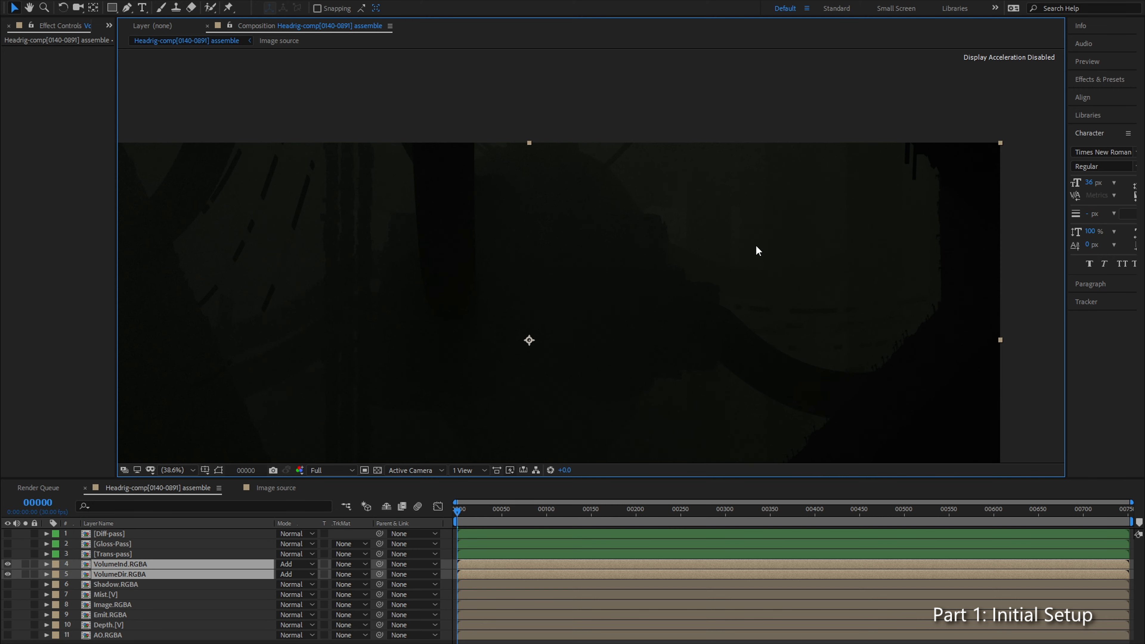
scroll(749, 245, "up", 5)
key("v")
scroll(784, 227, "down", 1)
scroll(497, 183, "down", 2)
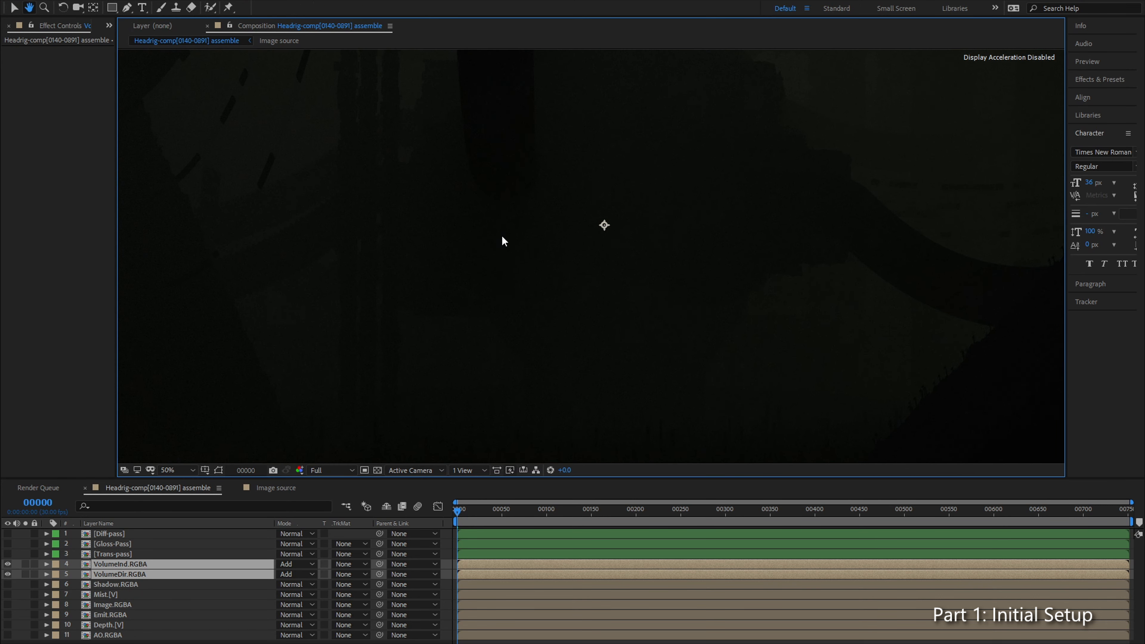
scroll(513, 268, "down", 1)
left_click(168, 470)
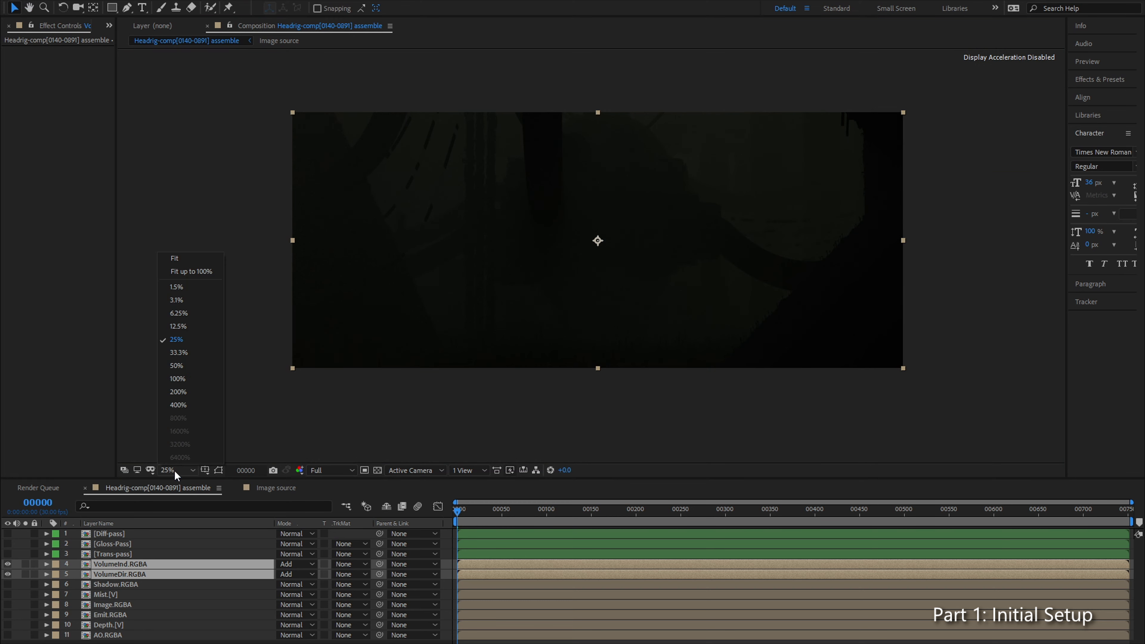
left_click(200, 261)
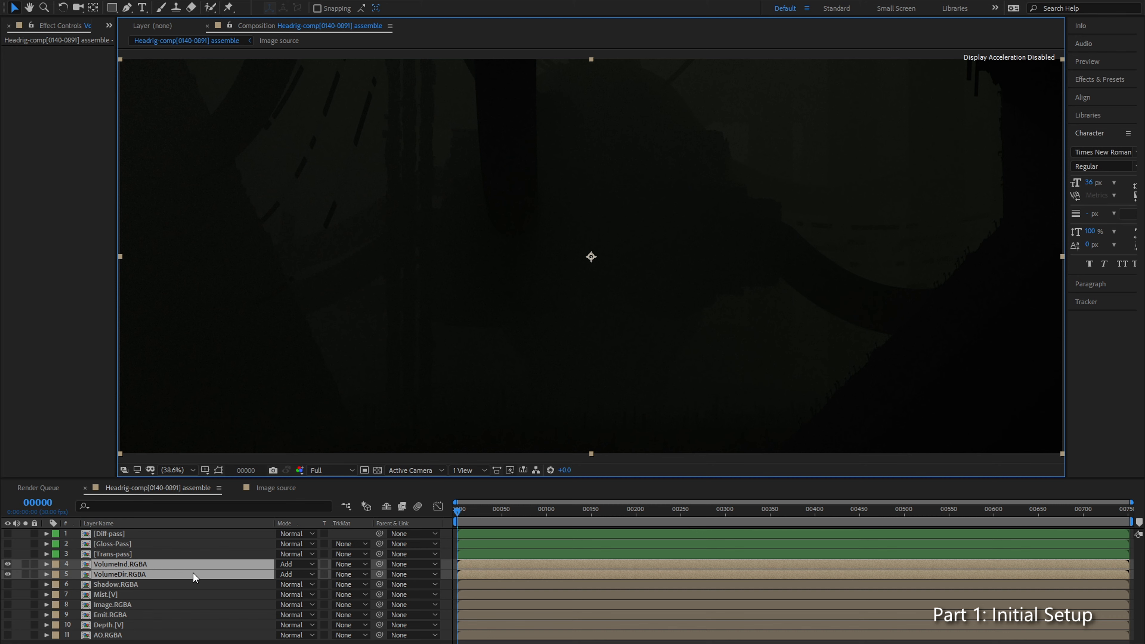
Step: Pre-compose VolumeInd.RGBA and VolumeDir.RGBA into a new composition named Volume-Pass, moving all attributes into it
key("ctrl+shift+c")
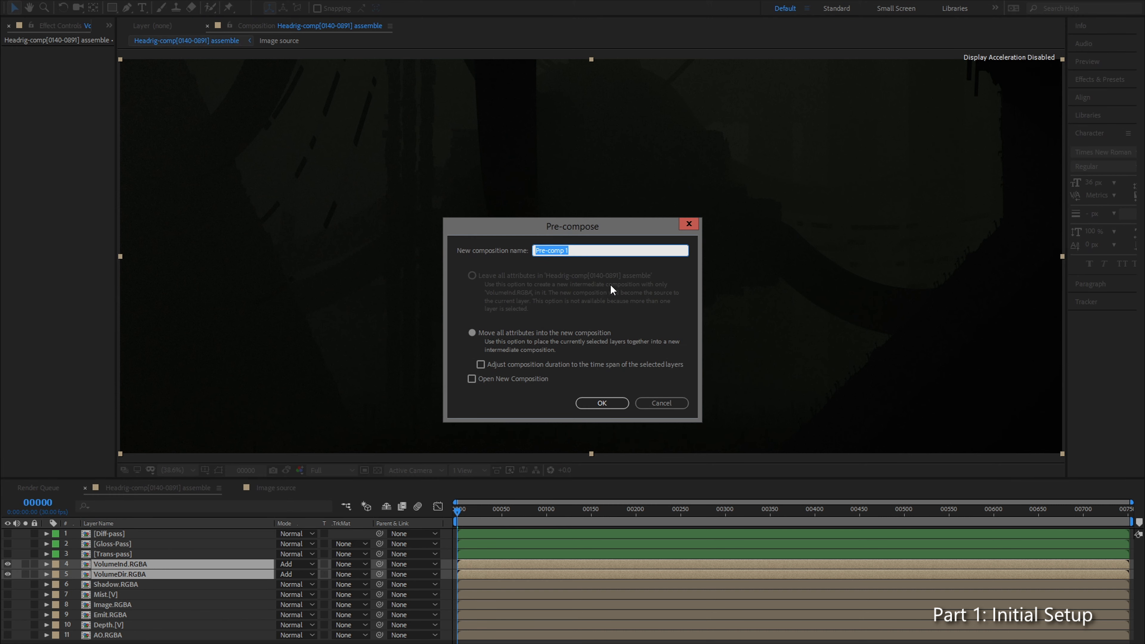
type("Tr")
key("Return")
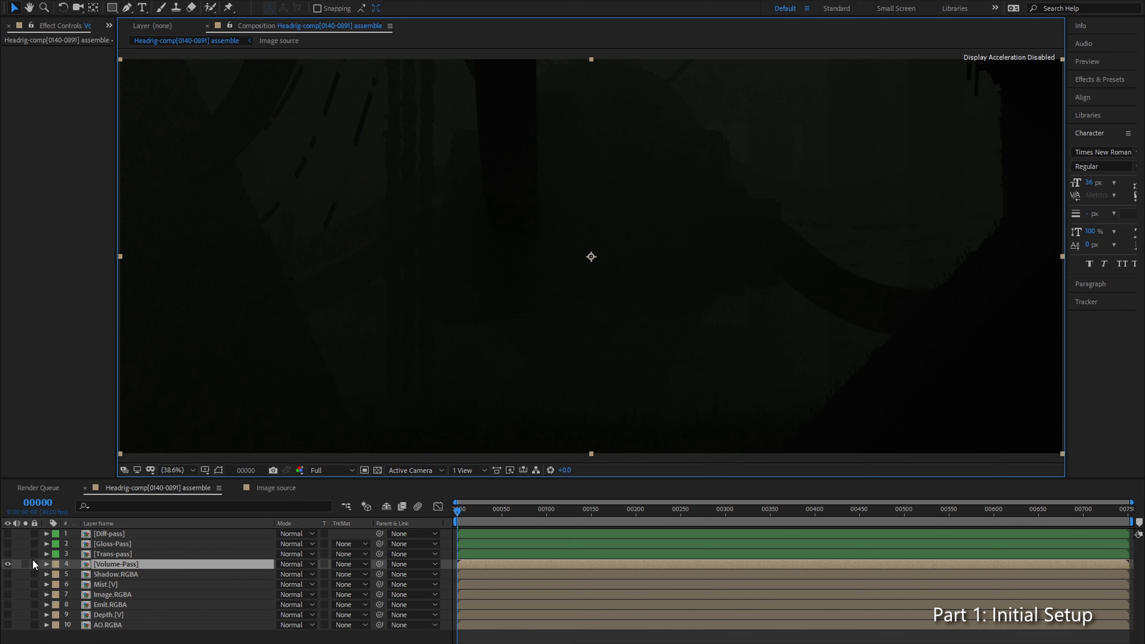
Step: Give the Volume-Pass layer a Green label and hide it
left_click(56, 565)
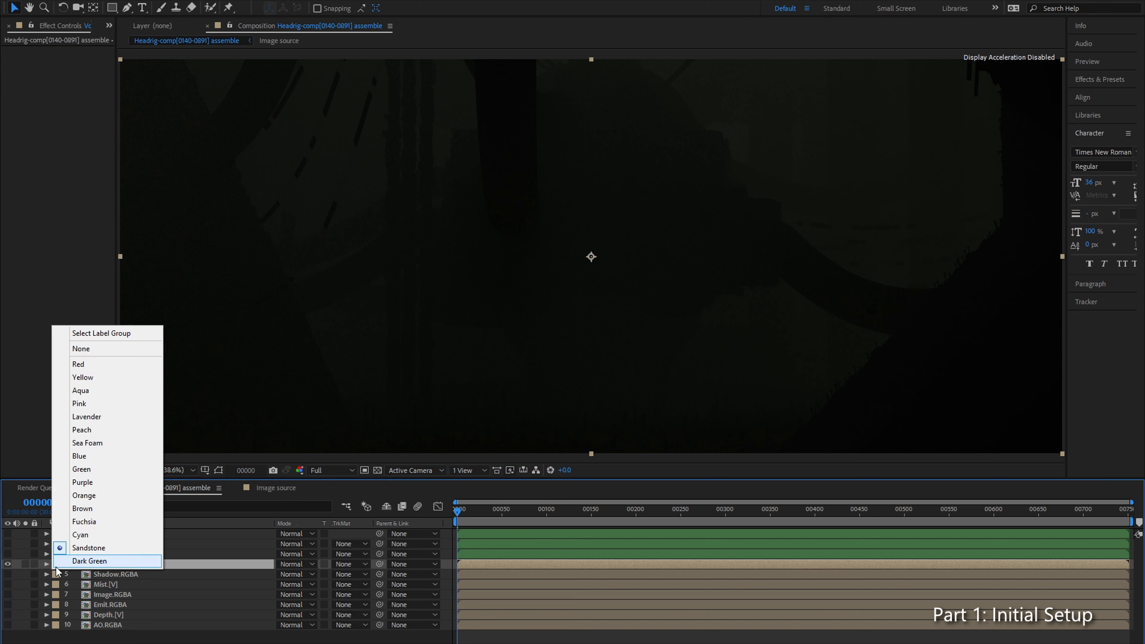
left_click(102, 470)
left_click(8, 564)
Step: Check how emission is combined in the pass diagram and make the Emit.RGBA layer visible
left_click(108, 582)
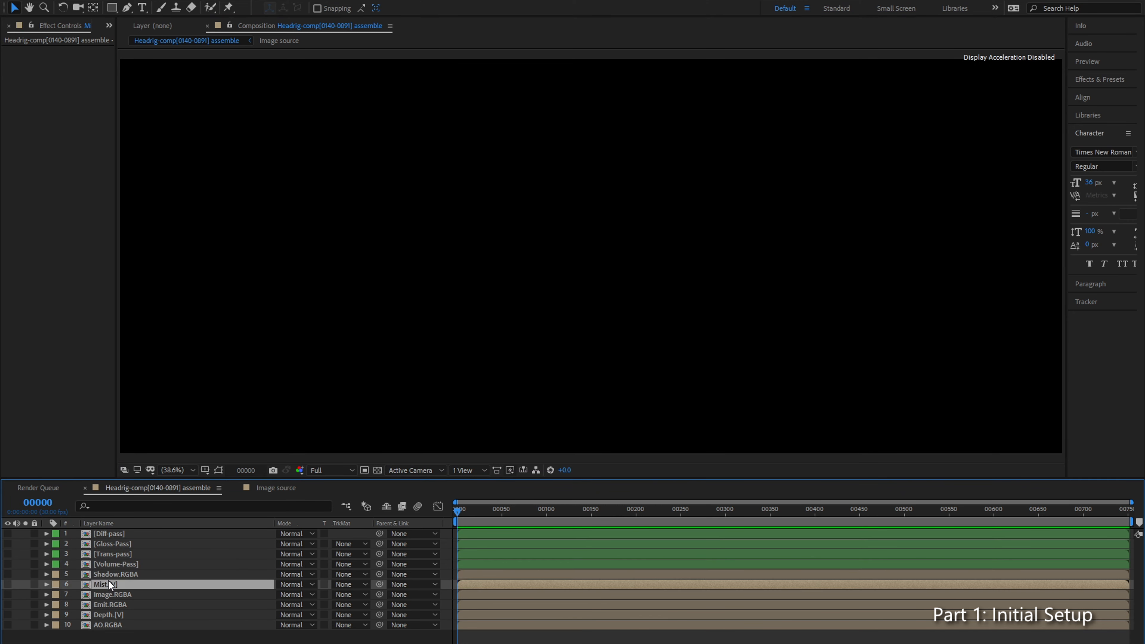
left_click(117, 595)
left_click(114, 604)
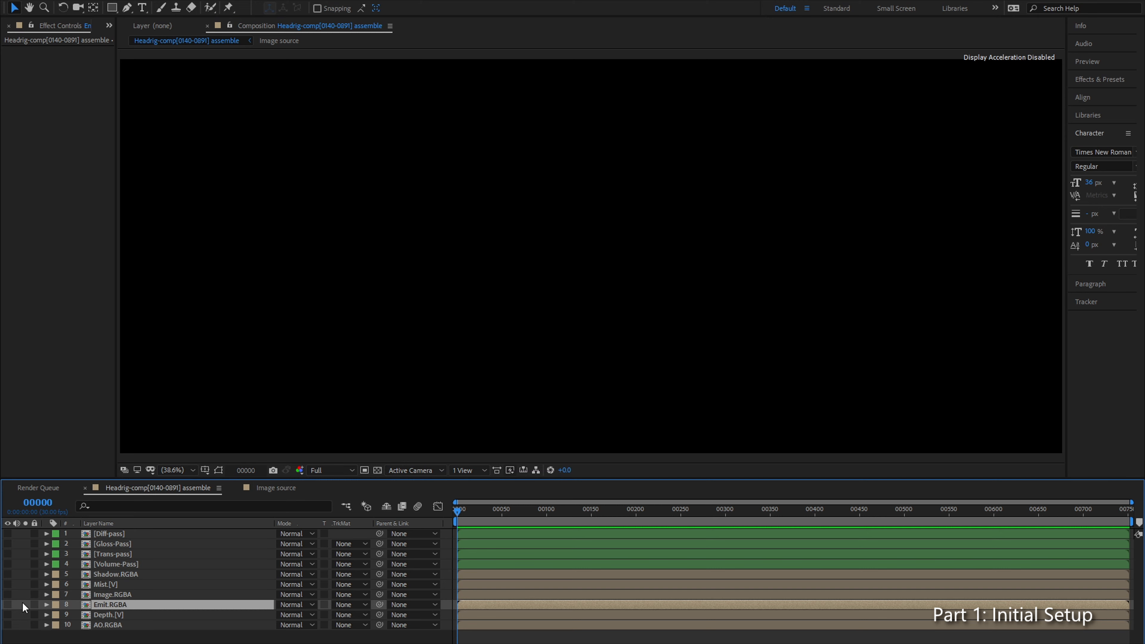
key("alt+Tab")
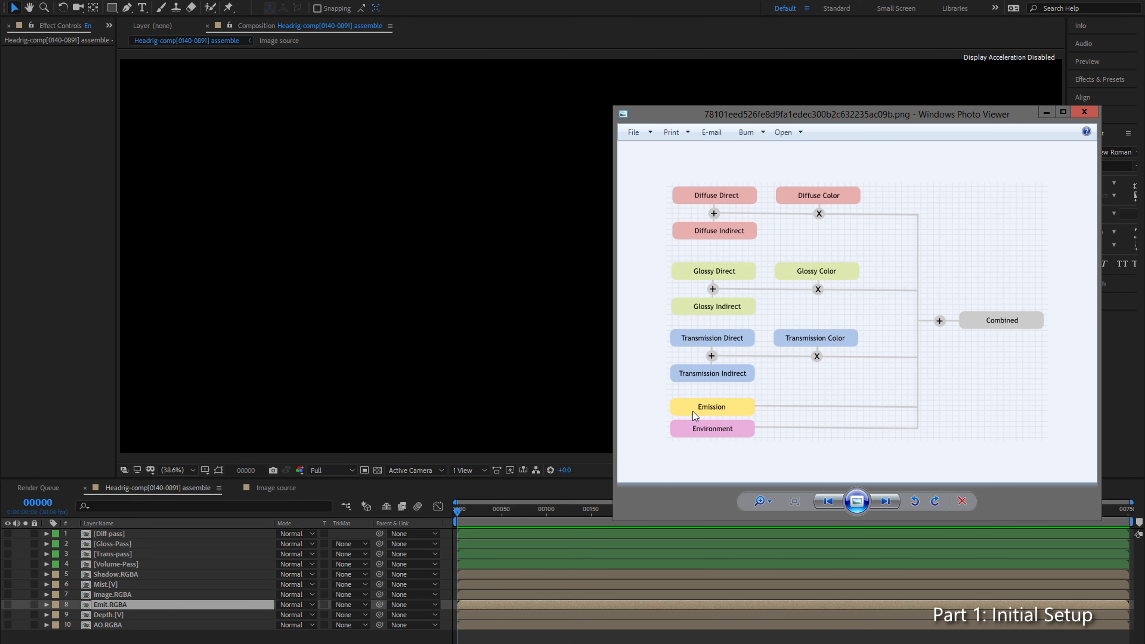
key("alt+Tab")
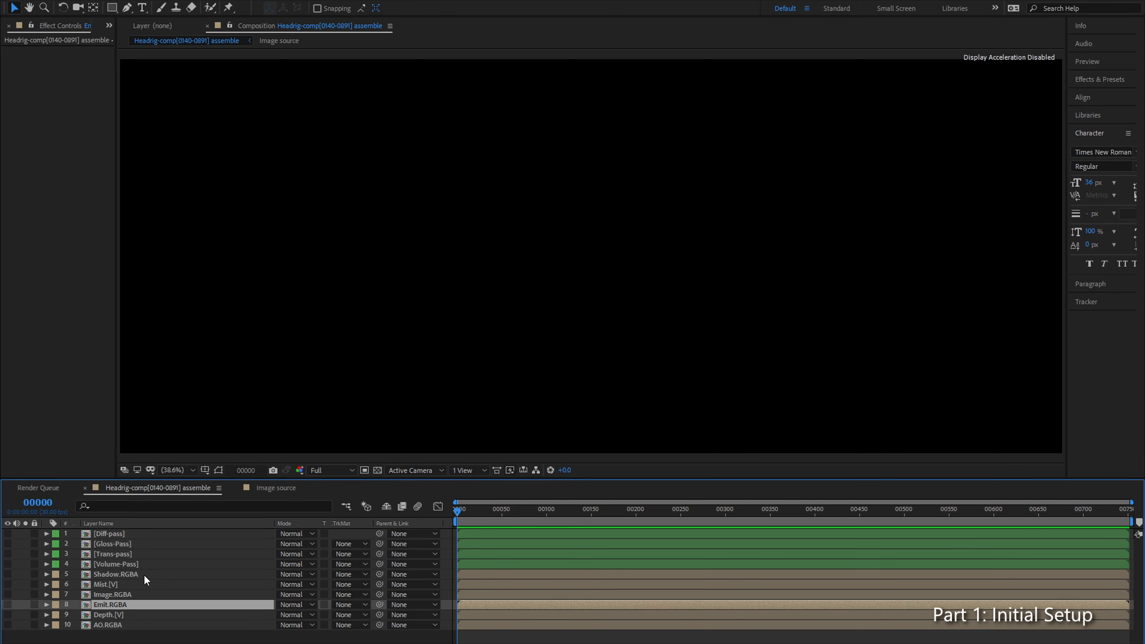
left_click(7, 604)
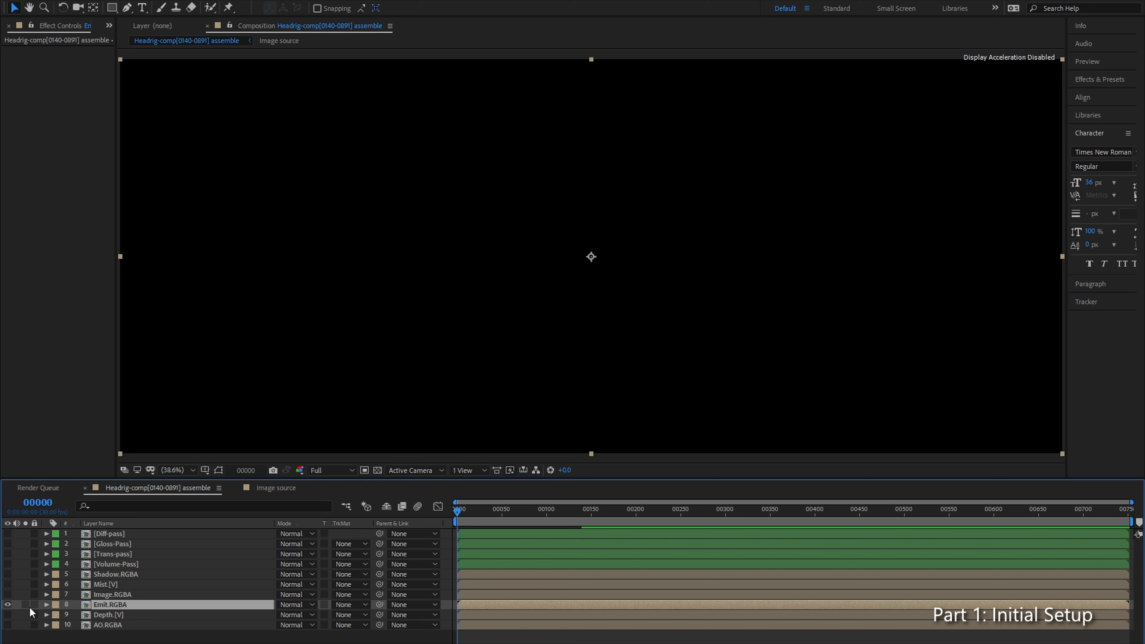
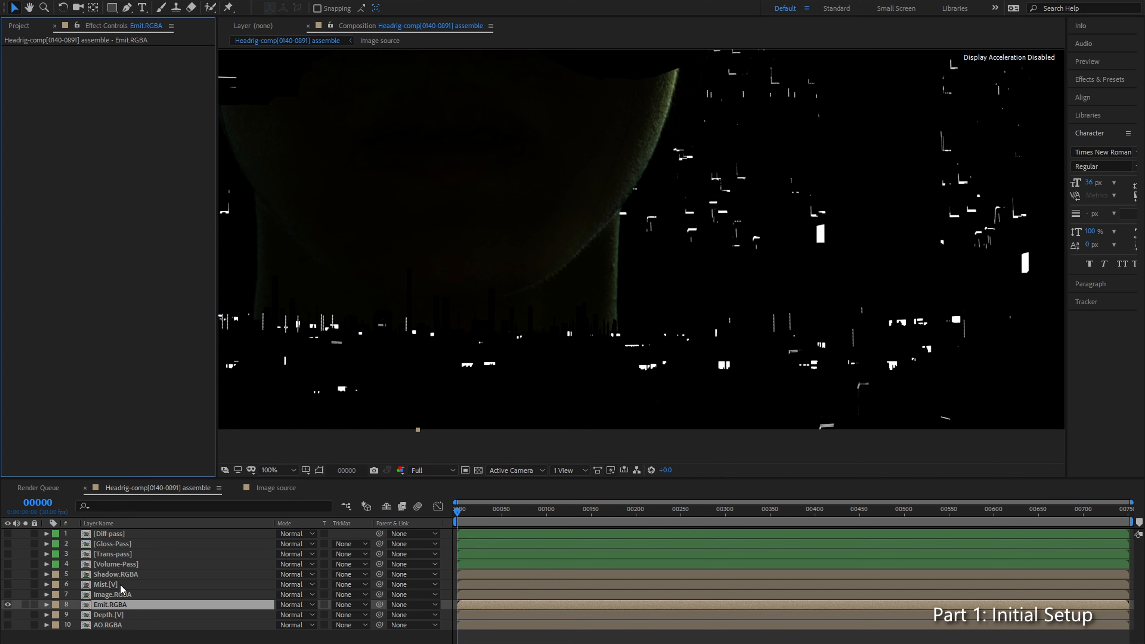
Step: Give the Emit.RGBA layer a Green label and move it directly below Volume-Pass
left_click(56, 604)
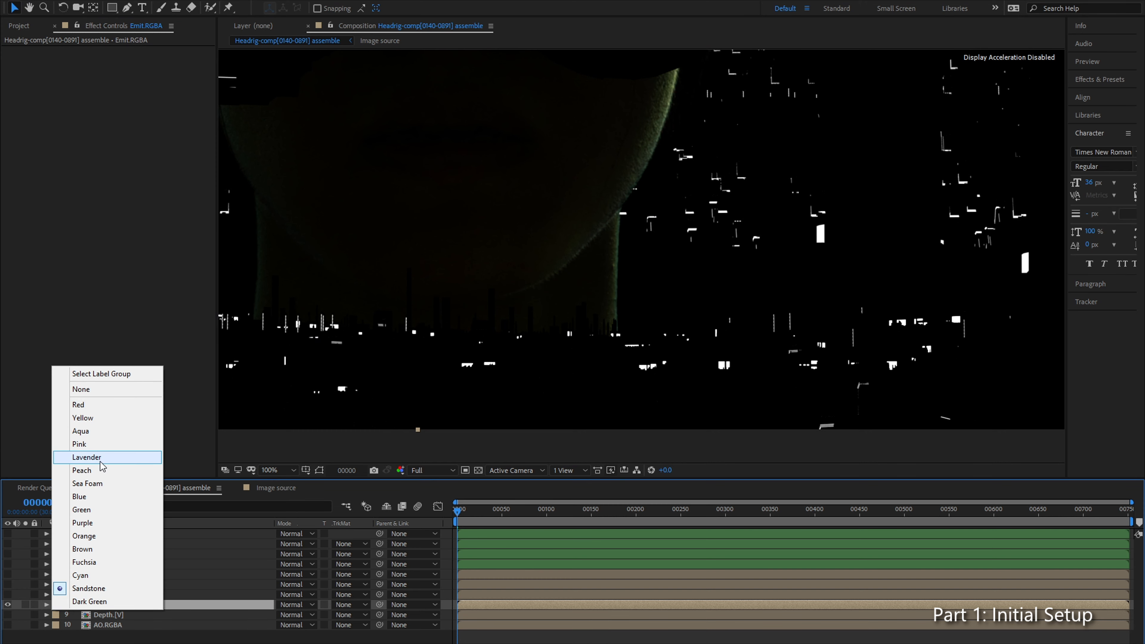
left_click(100, 510)
left_click_drag(118, 606, 121, 574)
left_click(133, 584)
Step: Show AO.RGBA in place of Emit.RGBA and examine the ambient occlusion pass across the frame and up close
left_click(107, 624)
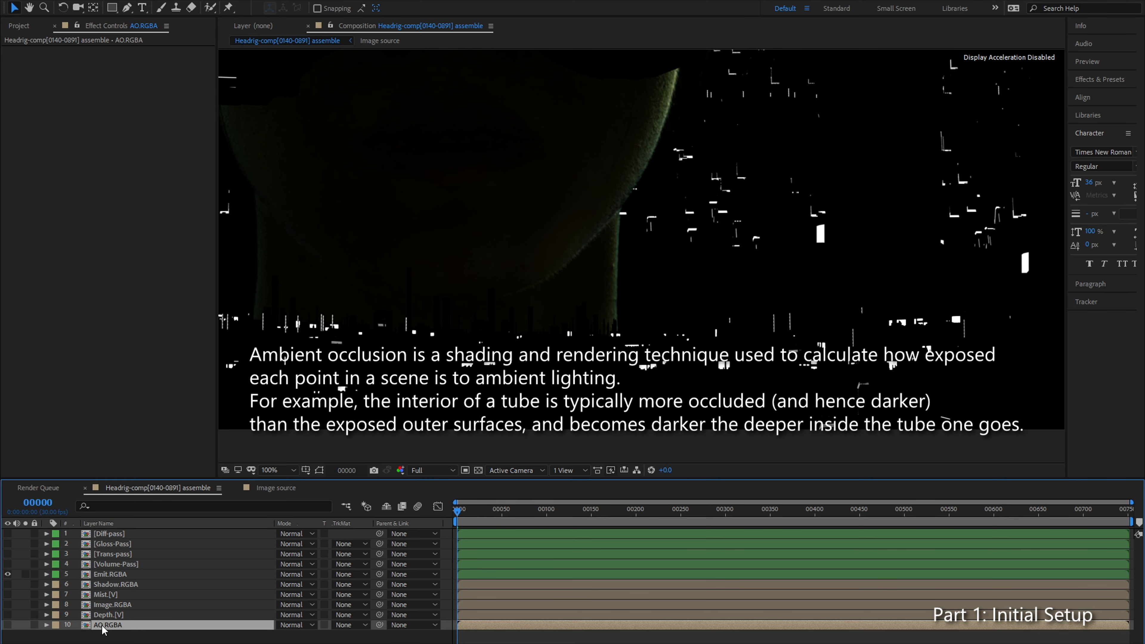
left_click(7, 625)
left_click(7, 574)
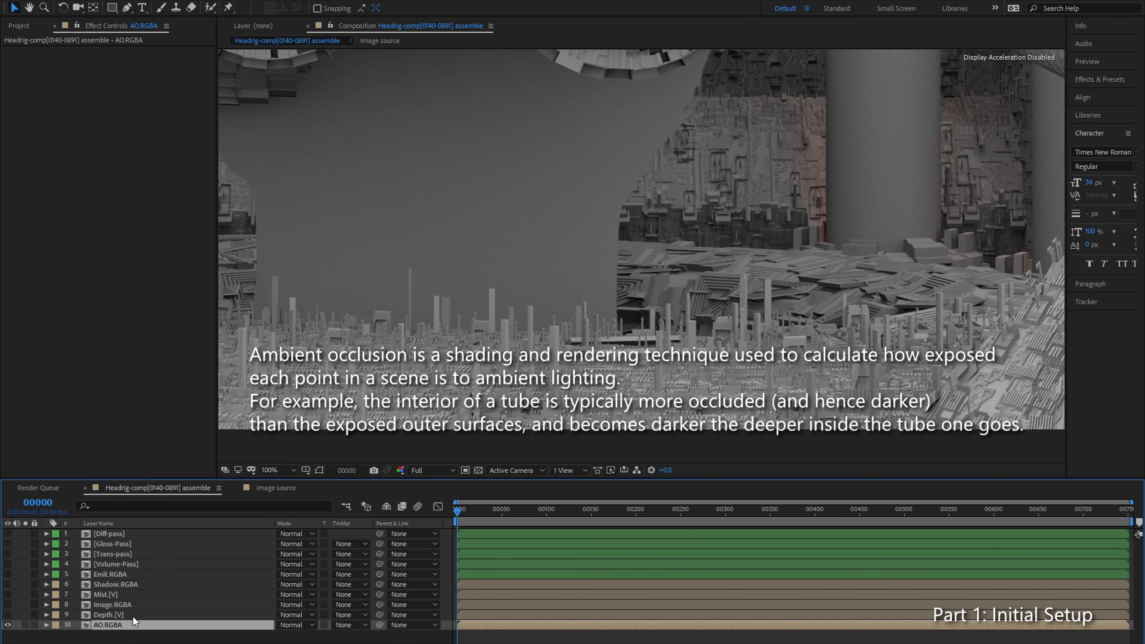
left_click_drag(972, 102, 734, 228)
scroll(733, 228, "down", 1)
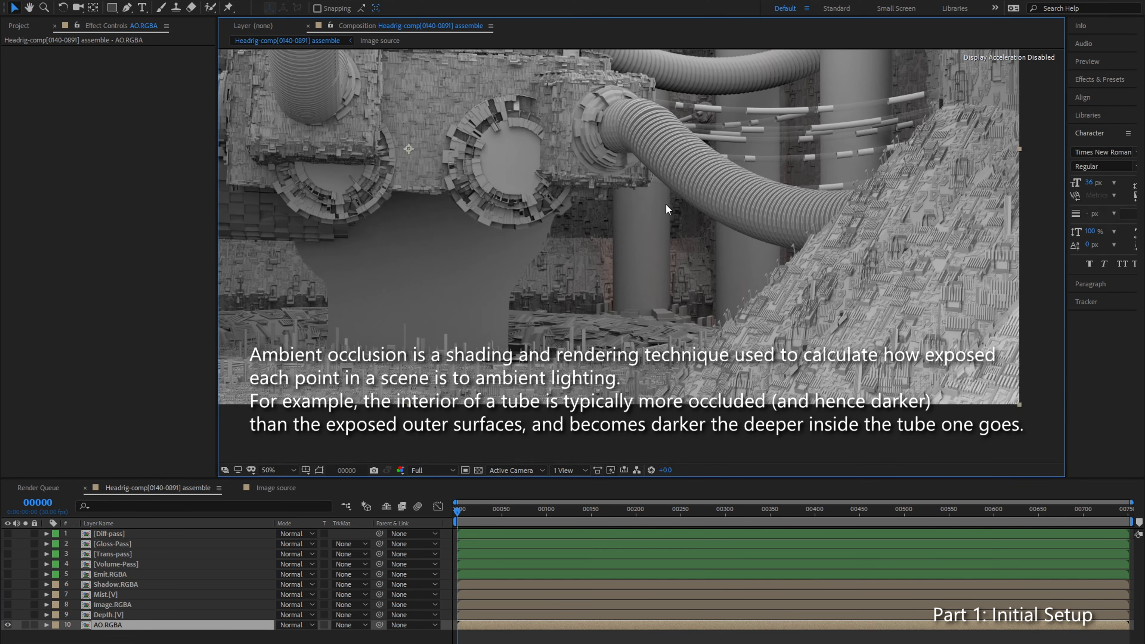
left_click_drag(545, 134, 567, 211)
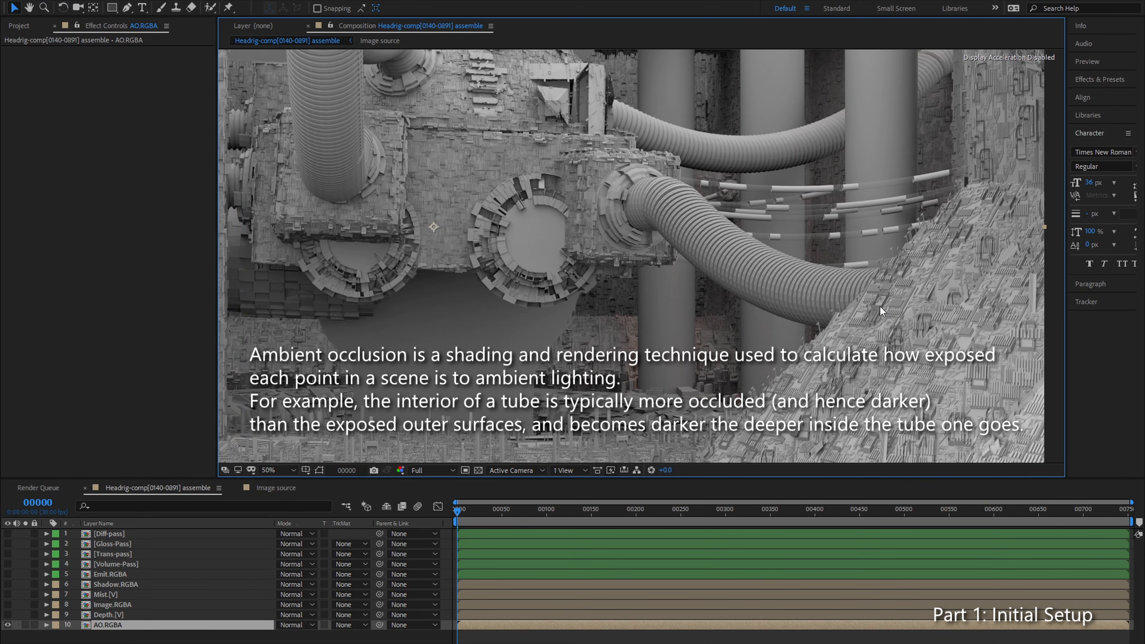
key("period")
left_click_drag(828, 243, 582, 272)
key("period")
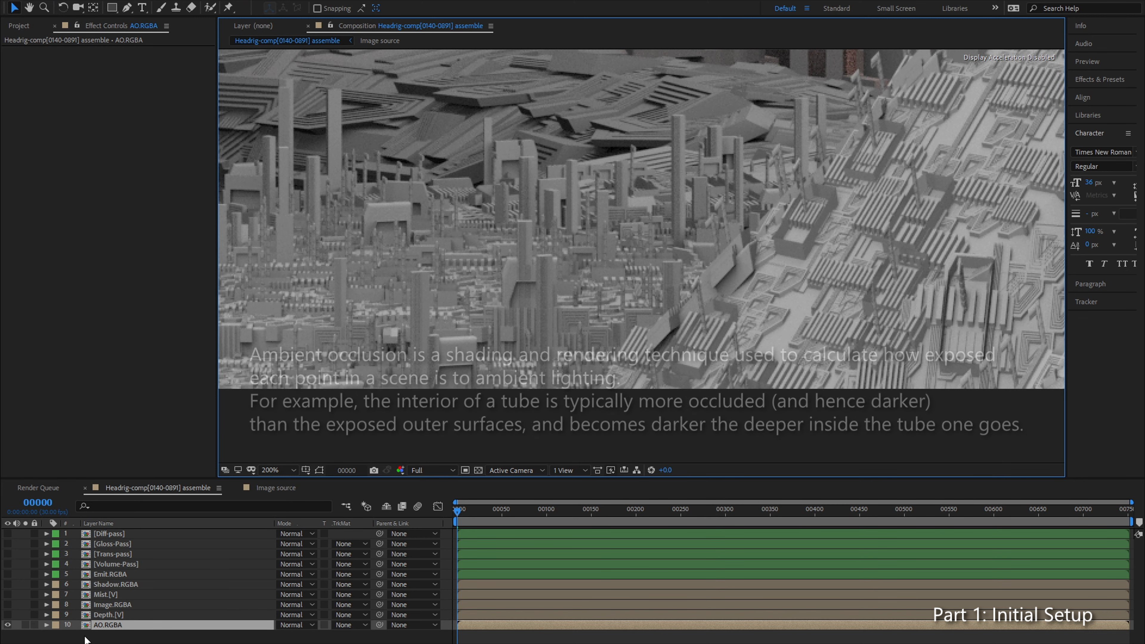
Step: Give the AO.RGBA layer a Green label and move it directly below Emit.RGBA
left_click(57, 625)
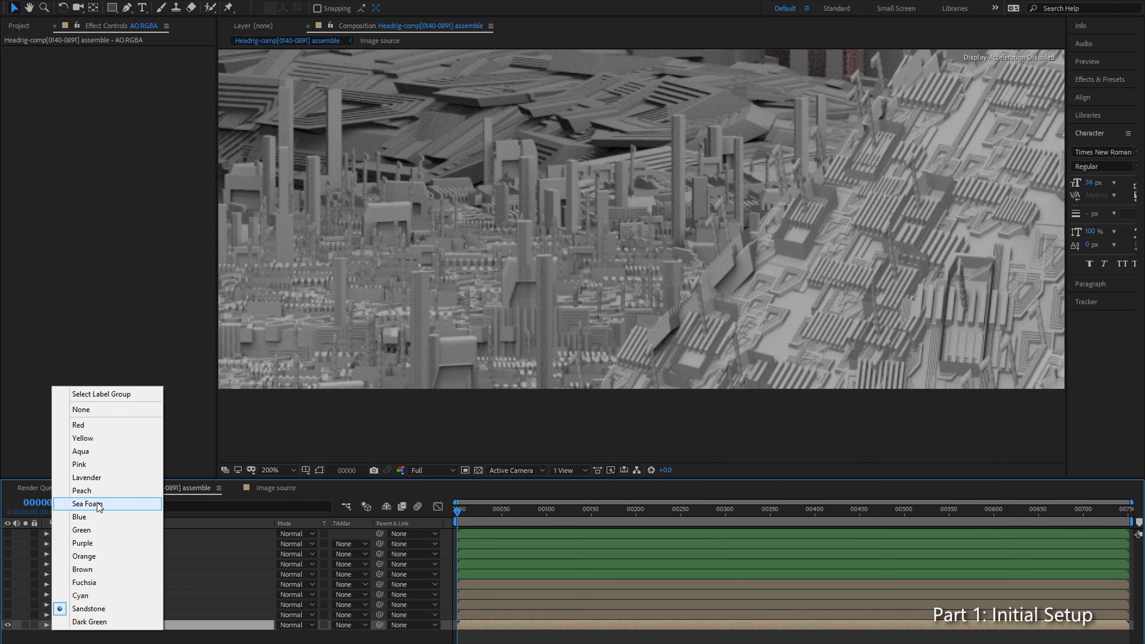
left_click(101, 529)
left_click_drag(186, 625, 147, 582)
Step: Check the pass diagram for how the diffuse, glossy, transmission and emission passes combine into the final image
key("alt+Tab")
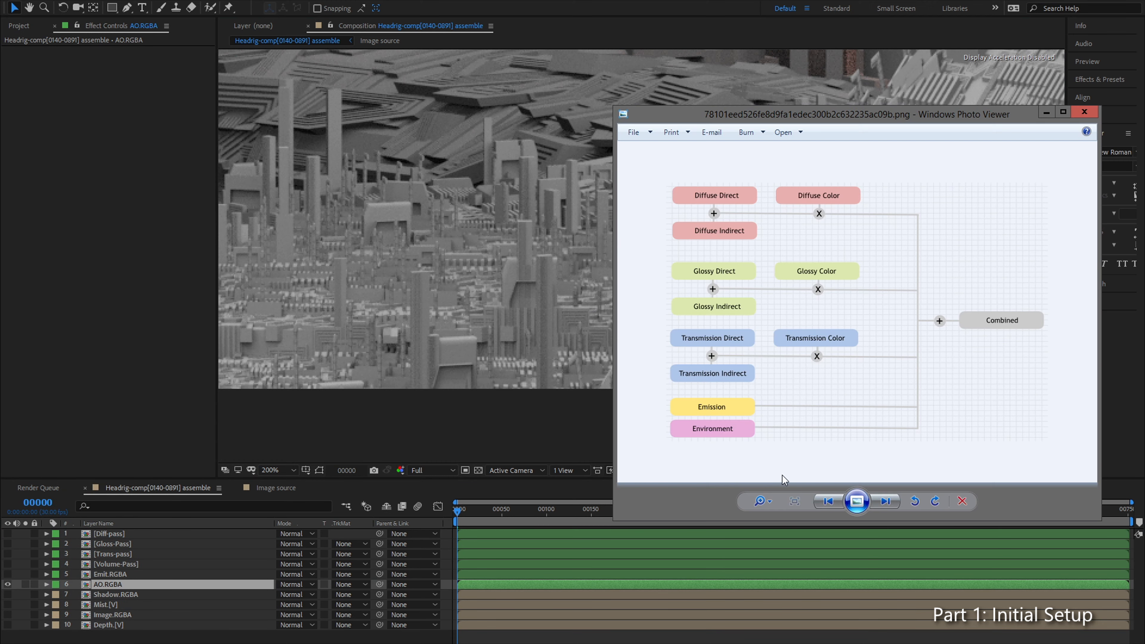
left_click(1046, 112)
left_click(155, 634)
left_click(120, 594)
left_click(137, 583)
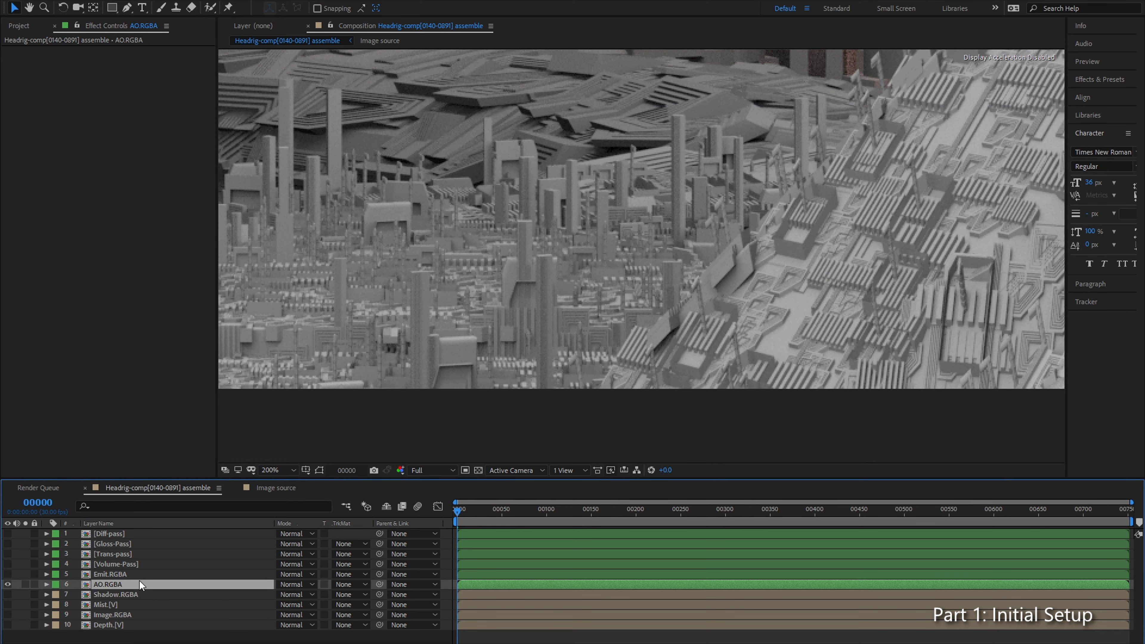
Step: Reorder the green layers from first to last as Volume-Pass, AO.RGBA, Trans-pass, Emit.RGBA, Gloss-Pass and Diff-pass
left_click_drag(115, 536, 141, 598)
left_click(122, 544)
left_click_drag(120, 534, 131, 579)
left_click_drag(121, 535, 116, 568)
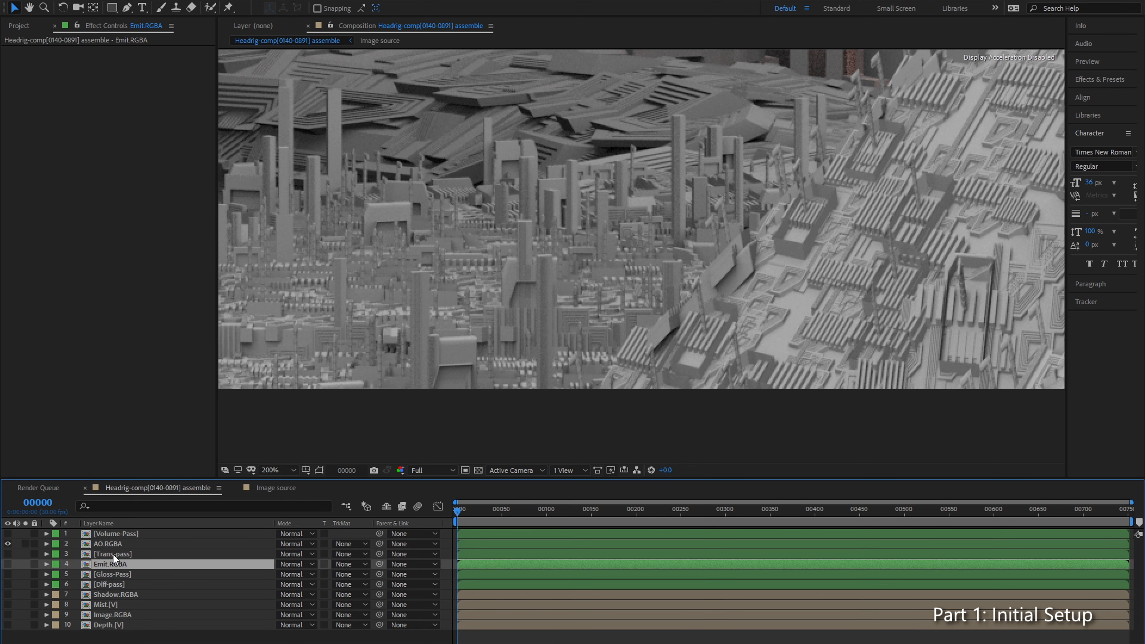
Step: Hide AO.RGBA, show the Volume, Trans, Emit, Gloss and Diff passes, and set those five layers to Add blending mode
left_click(7, 544)
left_click_drag(7, 554, 9, 591)
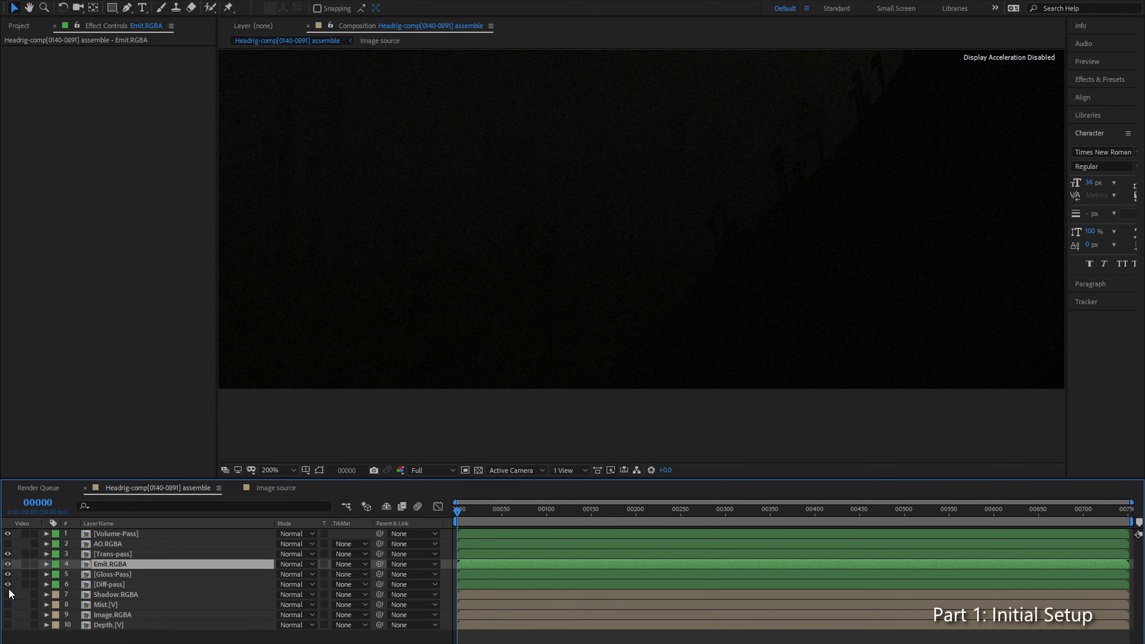
left_click(115, 586)
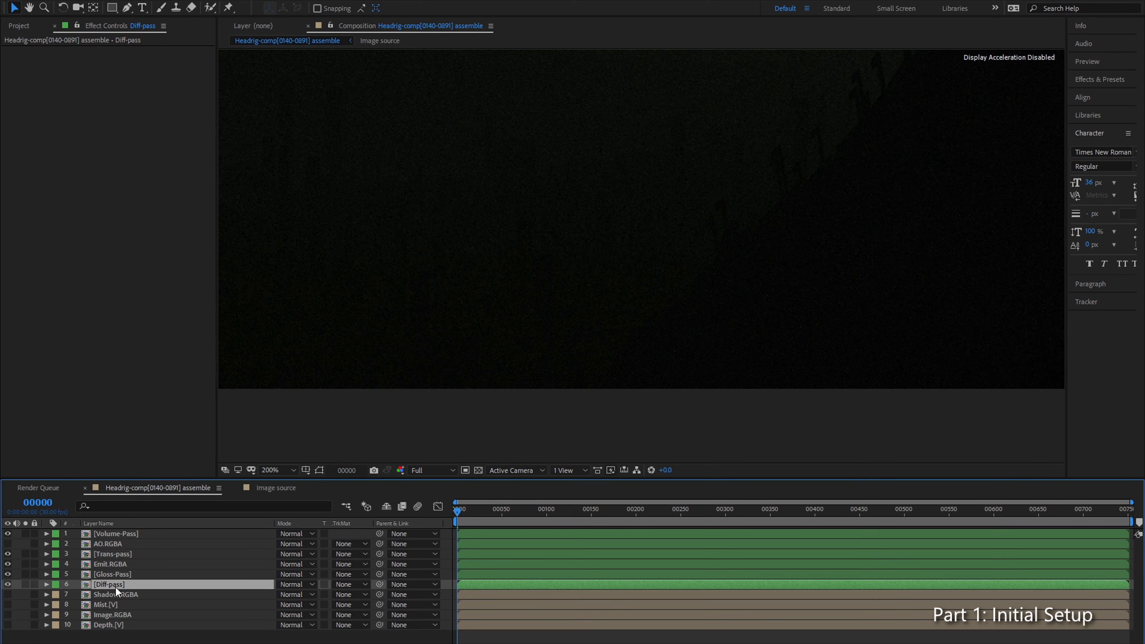
left_click(125, 564, "shift")
left_click(118, 553, "ctrl")
left_click(138, 533, "ctrl")
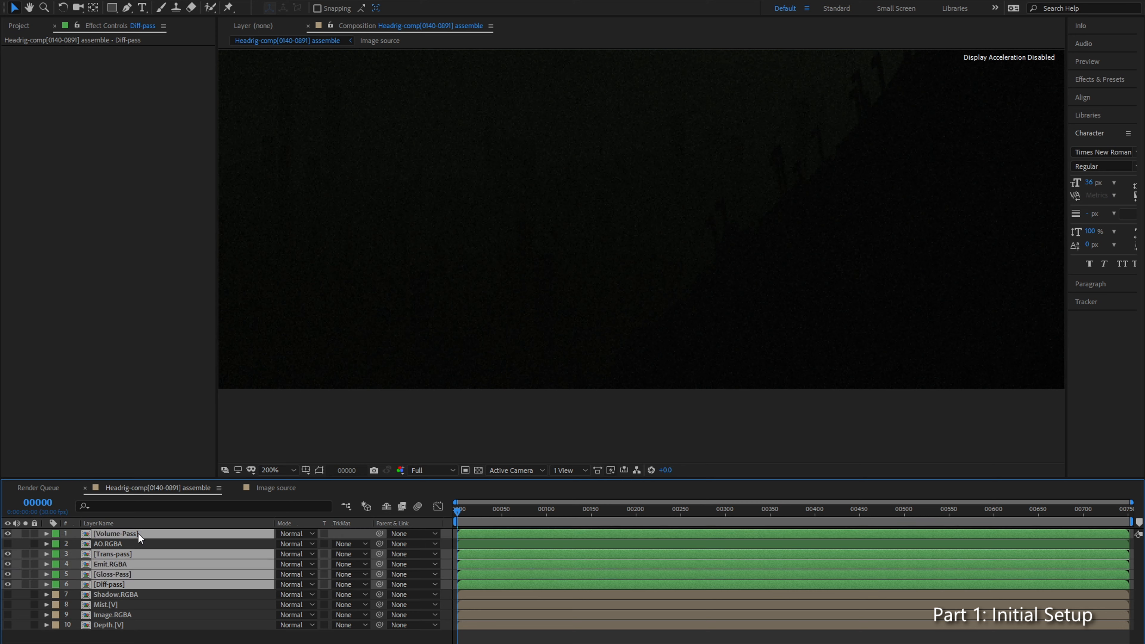
left_click(301, 535)
left_click(335, 129)
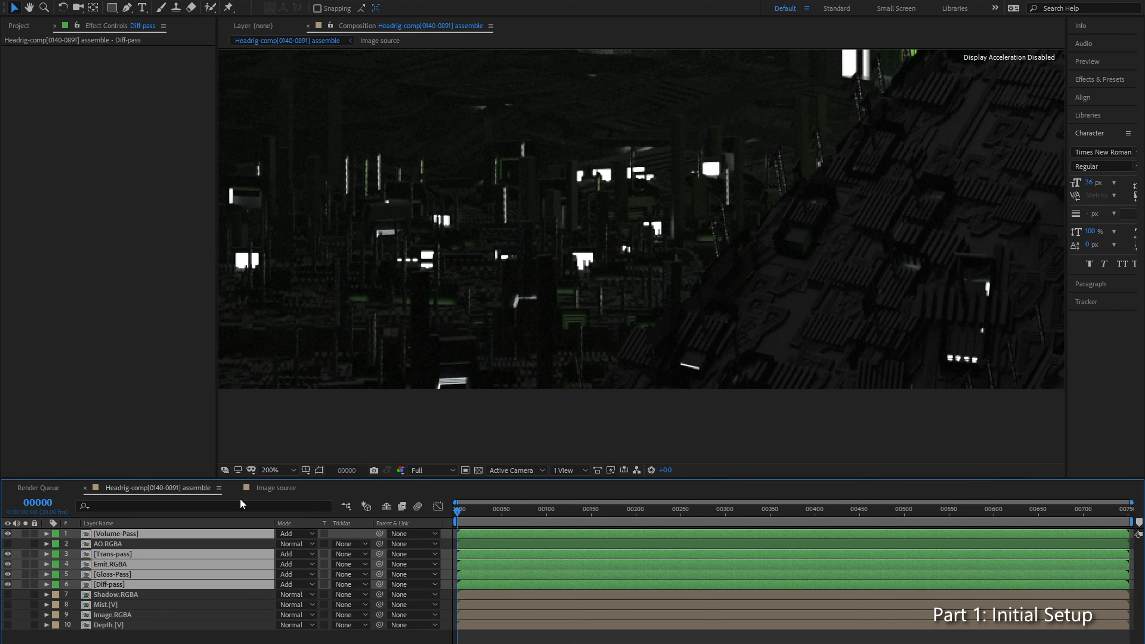
Step: Fit the frame to the view and compare the combined passes with the Image.RGBA layer shown and hidden
left_click(277, 470)
left_click(311, 271)
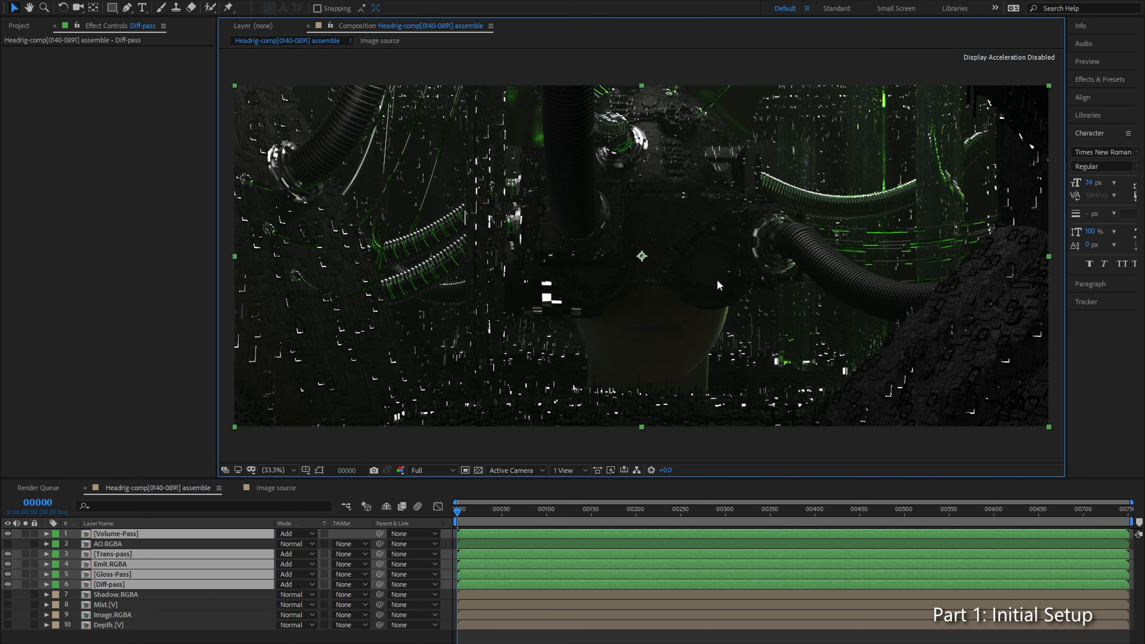
left_click(118, 634)
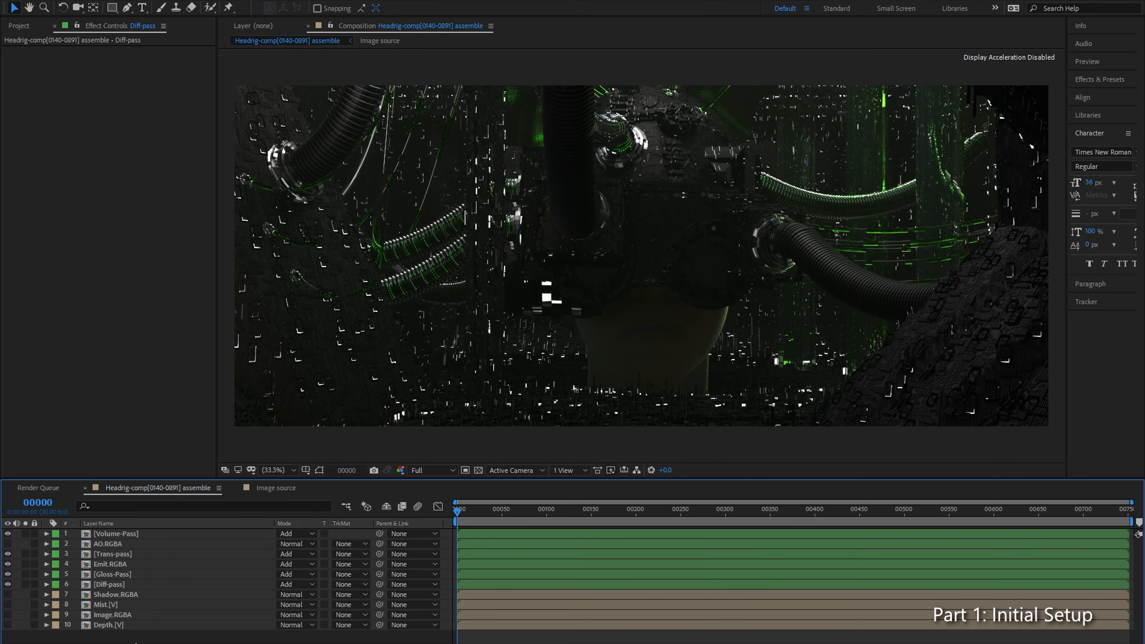
left_click(118, 616)
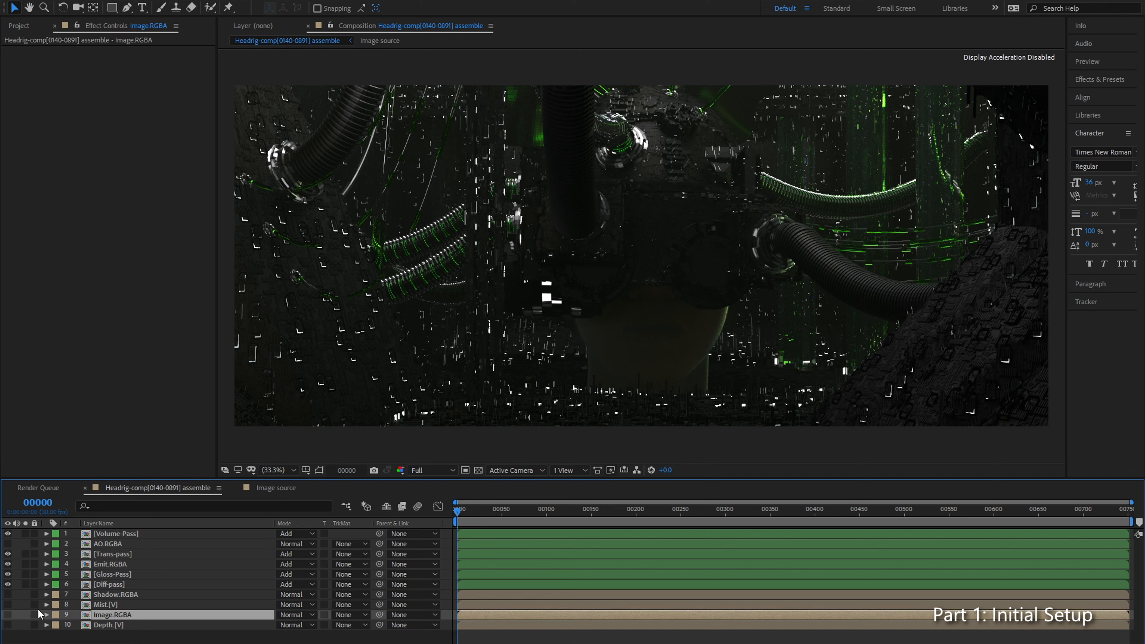
left_click(8, 614)
left_click(8, 615)
left_click(8, 615)
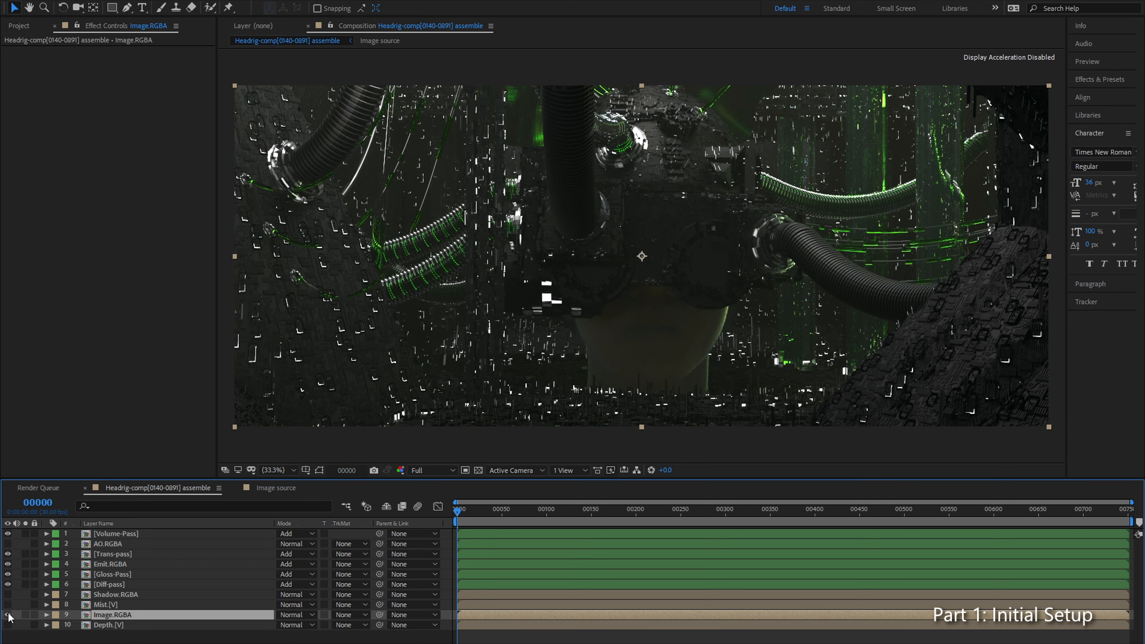
left_click(8, 614)
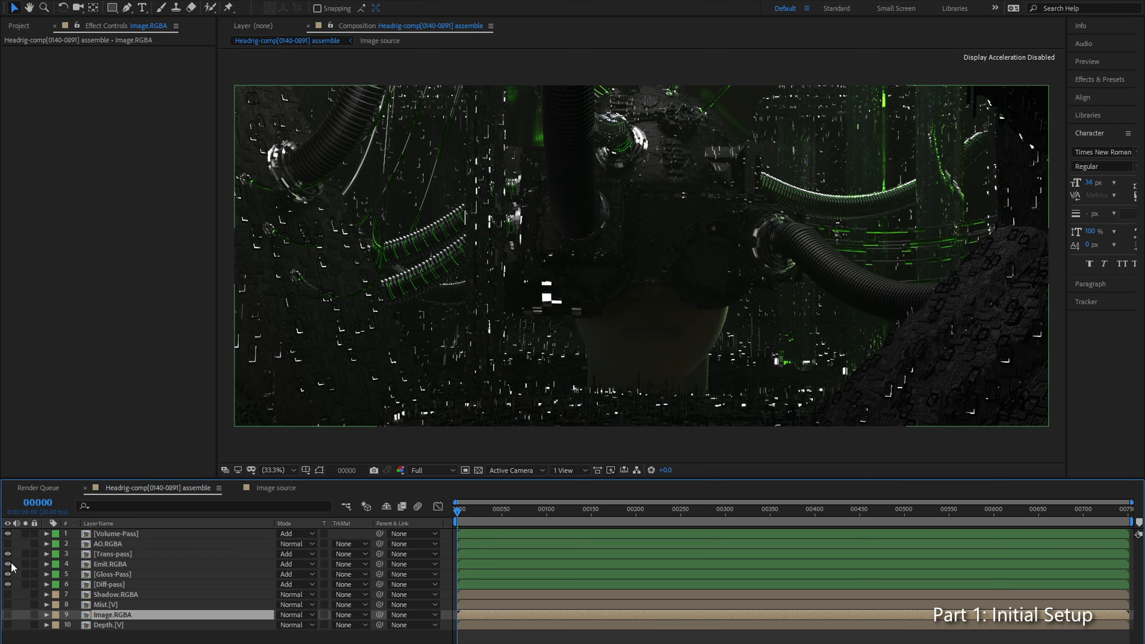
Step: Make the AO.RGBA layer visible and set its blending mode to Multiply
left_click(144, 544)
left_click(301, 544)
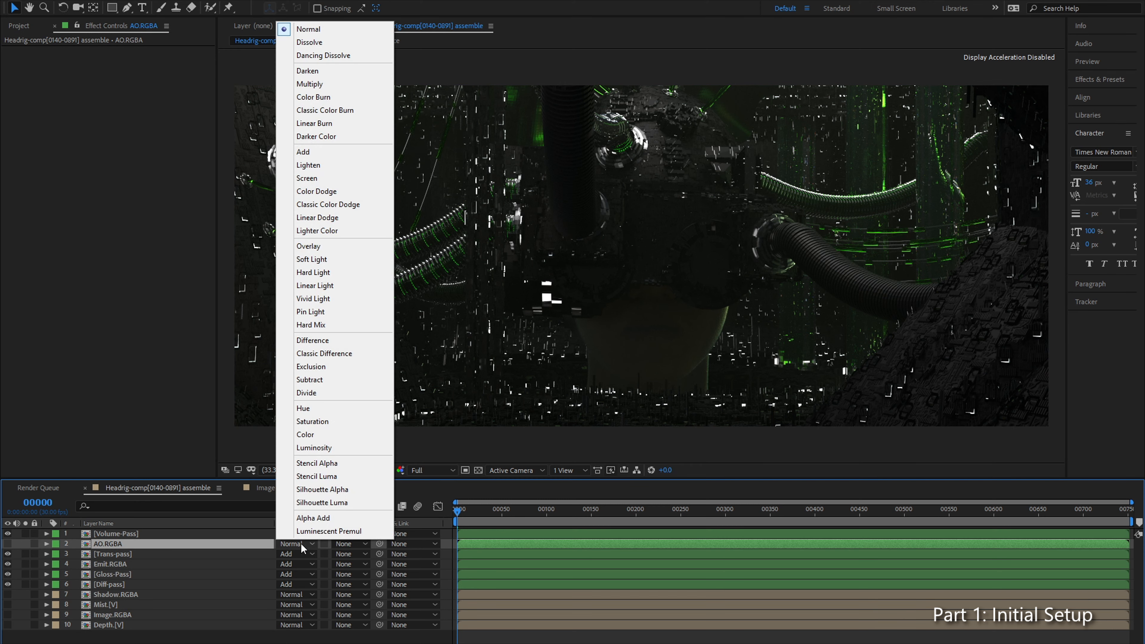
left_click(306, 152)
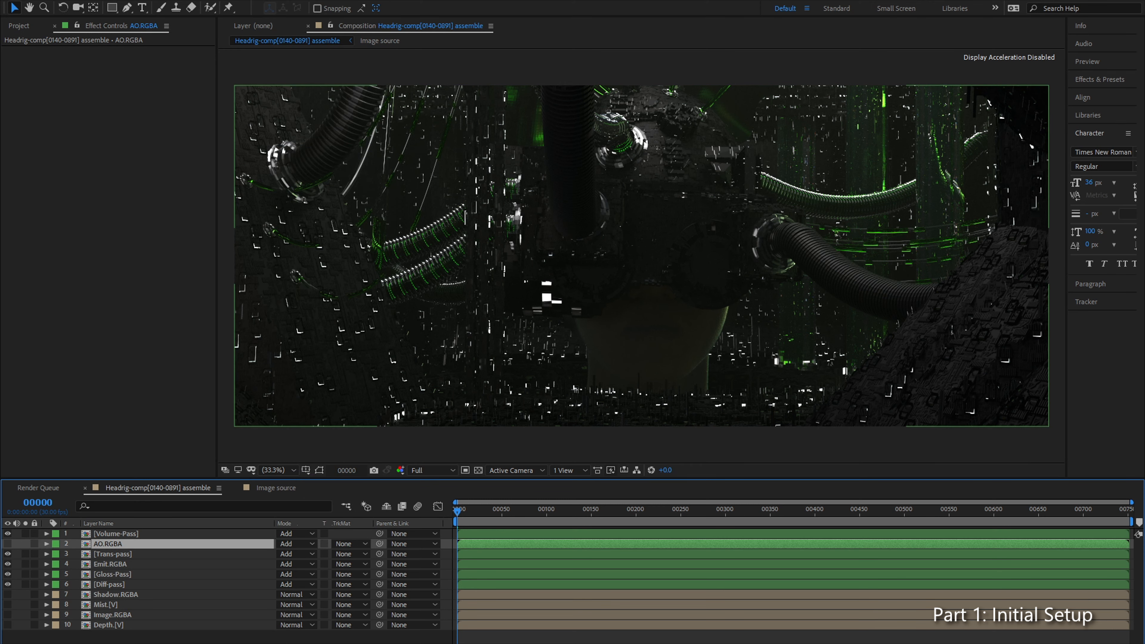
left_click(8, 544)
left_click(300, 544)
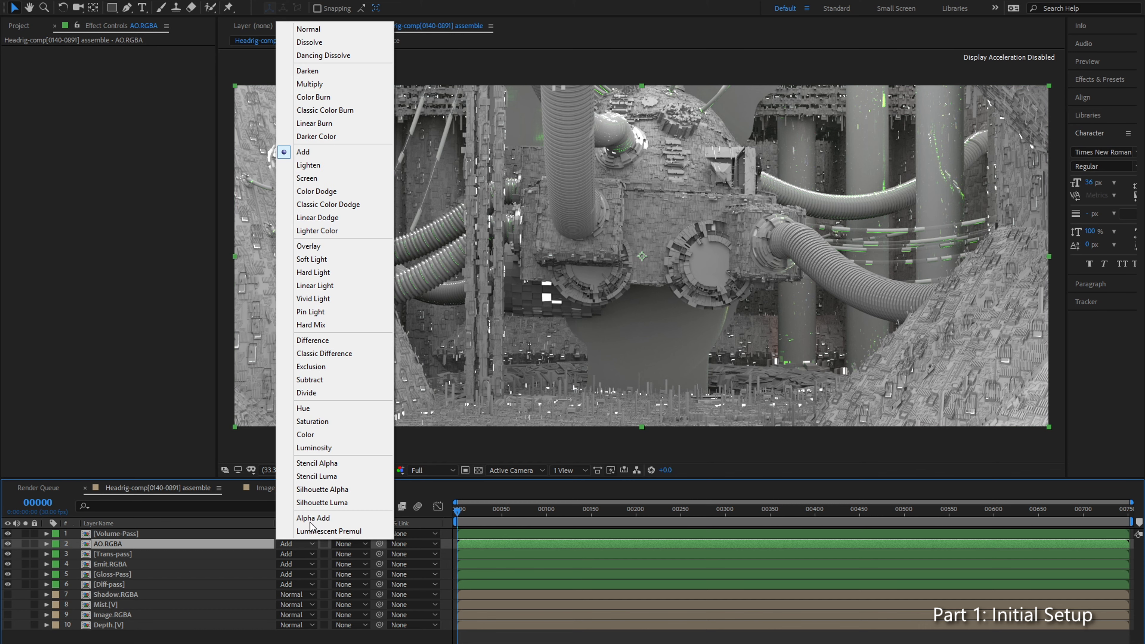
left_click(334, 84)
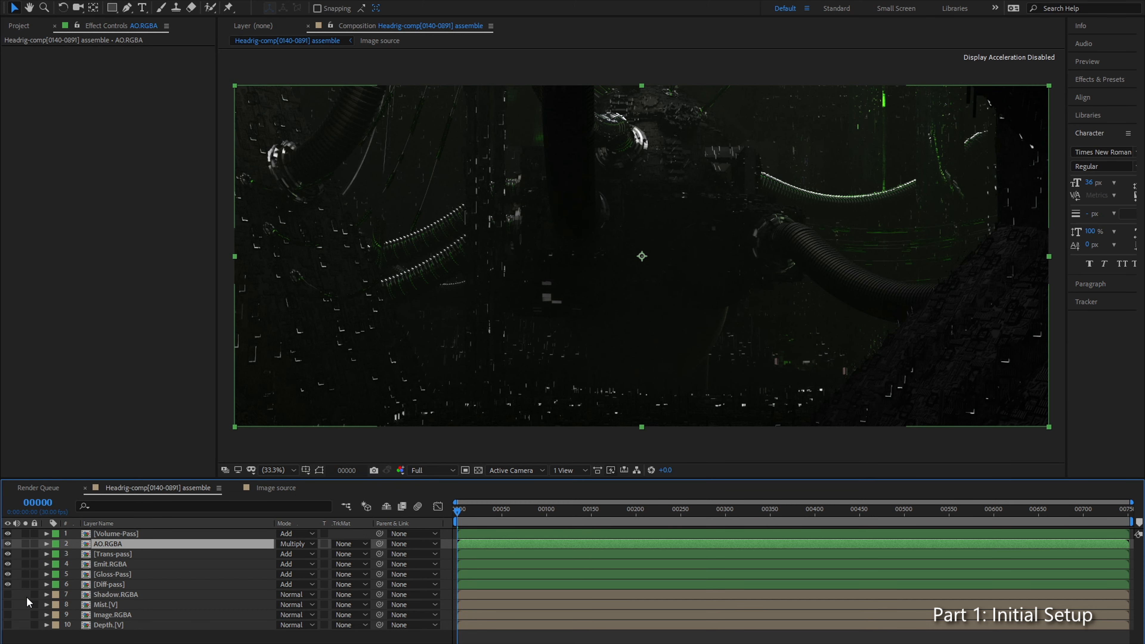
Step: Solo the Image.RGBA beauty layer on and off to compare it with the multiplied ambient occlusion composite
left_click(8, 614)
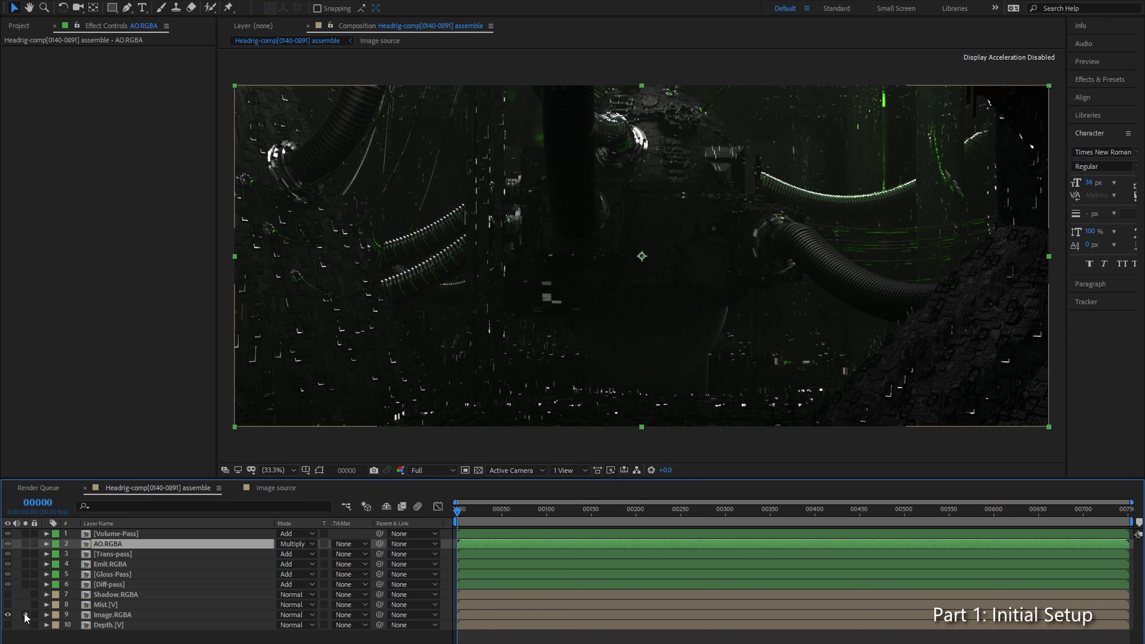
left_click(25, 615)
left_click(25, 615)
left_click(26, 615)
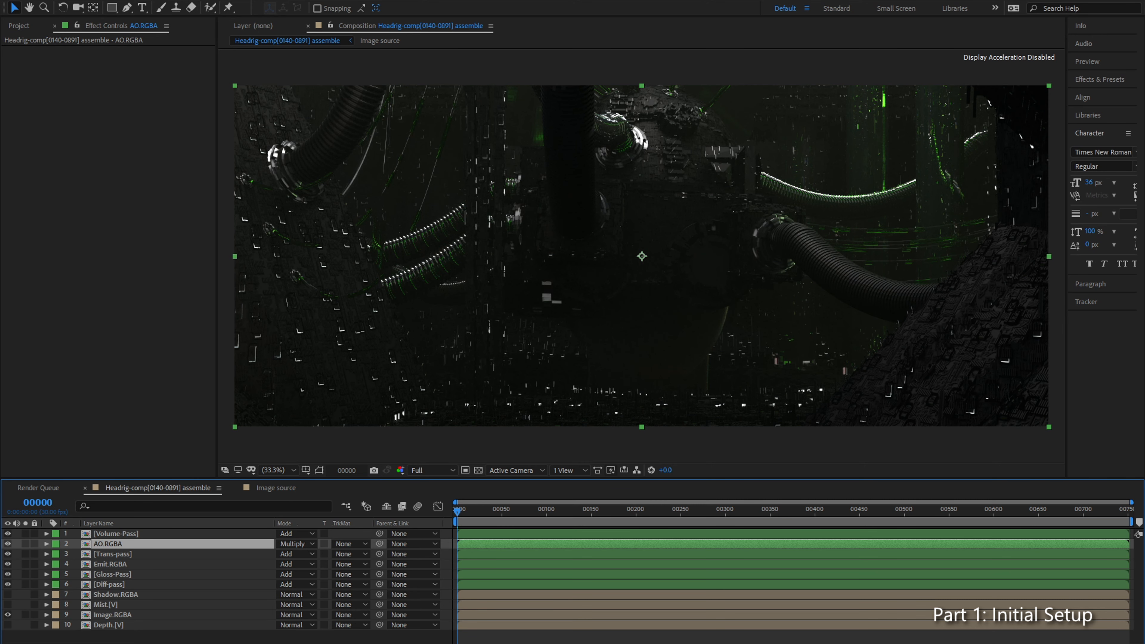
left_click(8, 614)
Step: Move AO.RGBA between Emit.RGBA and Gloss-Pass and compare the composite with the soloed Image.RGBA layer
left_click_drag(111, 545, 126, 572)
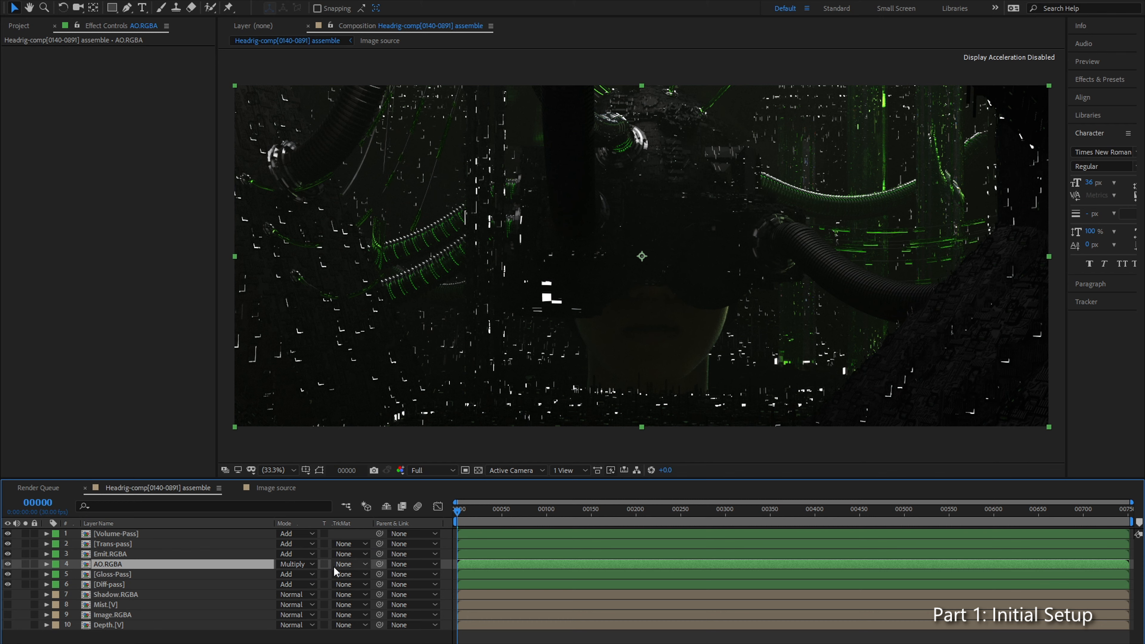
left_click(85, 615)
left_click(8, 615)
left_click(25, 614)
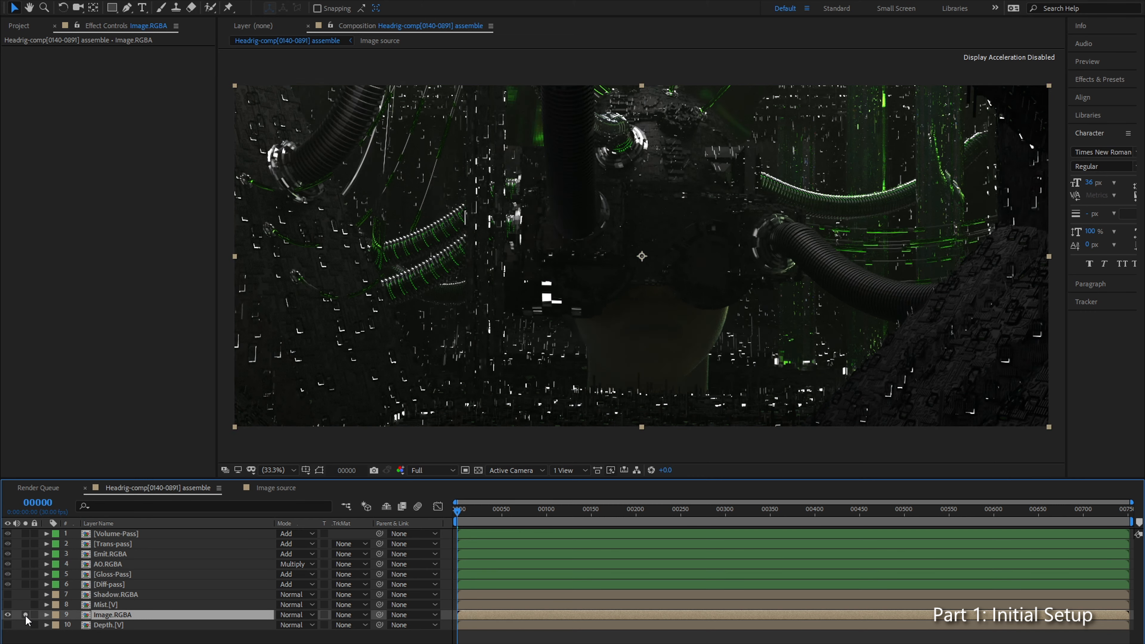
left_click(26, 615)
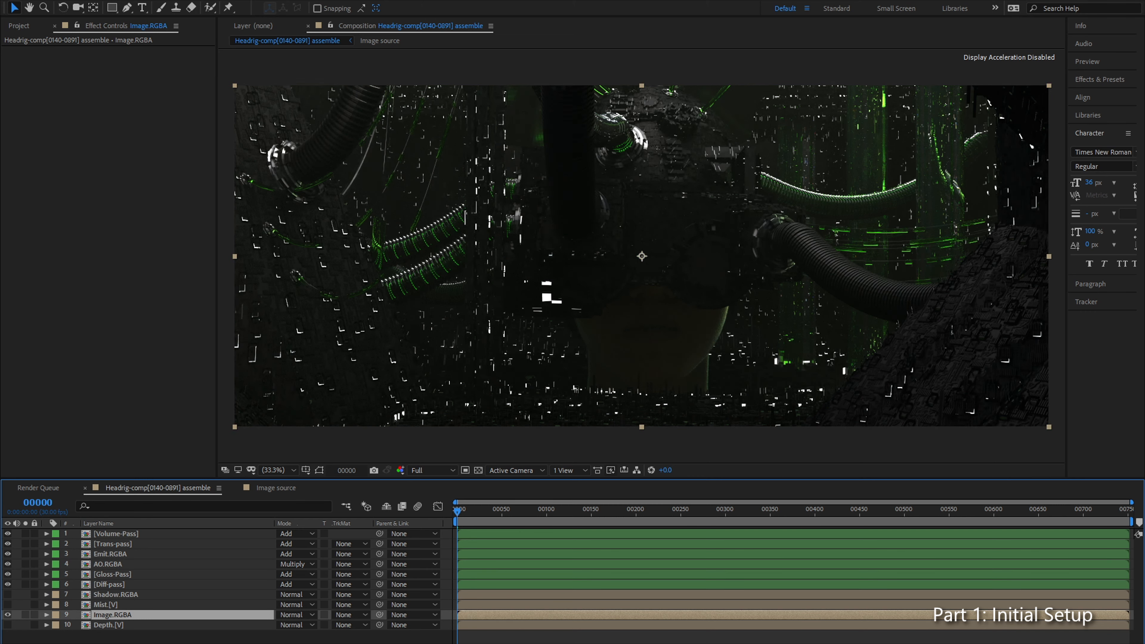
left_click(8, 615)
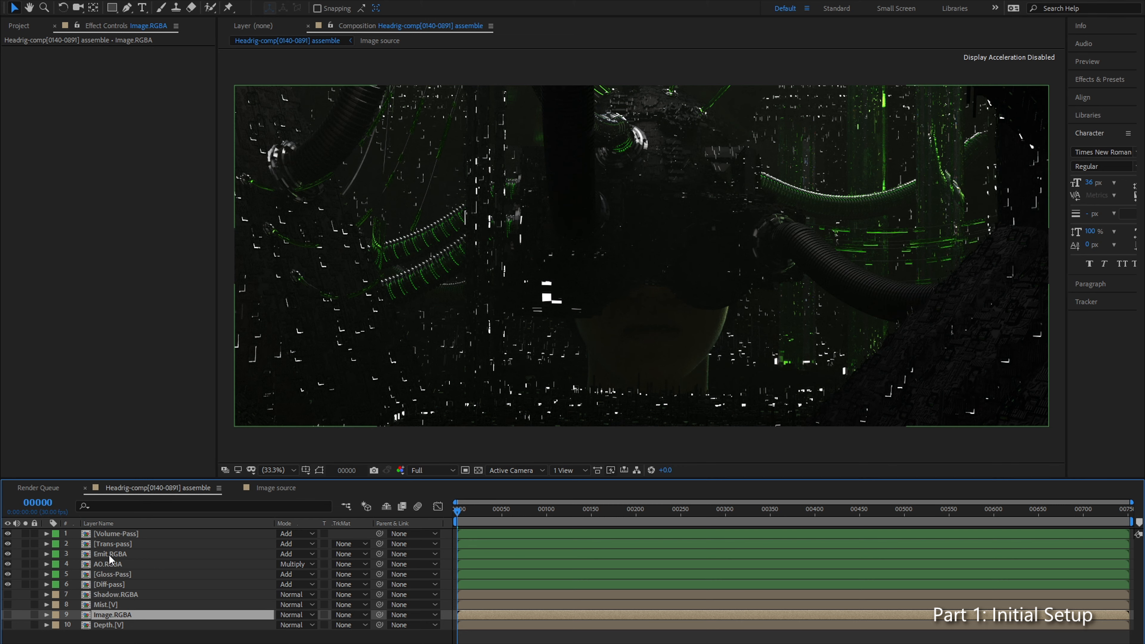
Step: Reduce the AO.RGBA layer's opacity to 42%
left_click(119, 545)
left_click(121, 554)
left_click(123, 563)
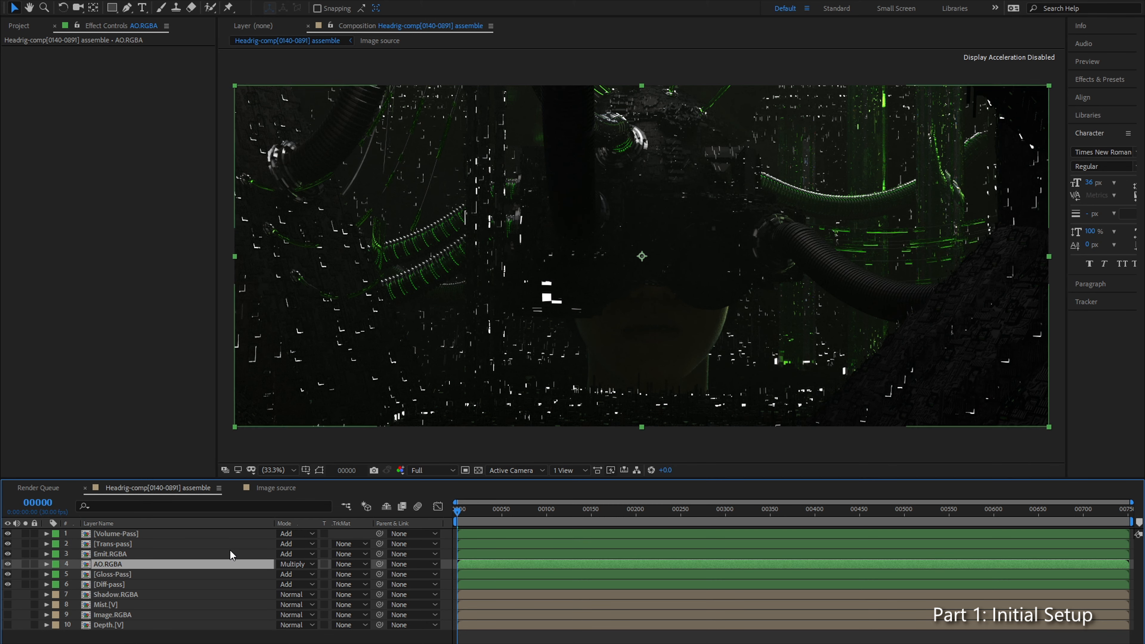
key("t")
mouse_move(284, 574)
left_mouse_down()
mouse_move(194, 577)
mouse_move(314, 577)
mouse_move(196, 589)
mouse_move(225, 585)
left_mouse_up()
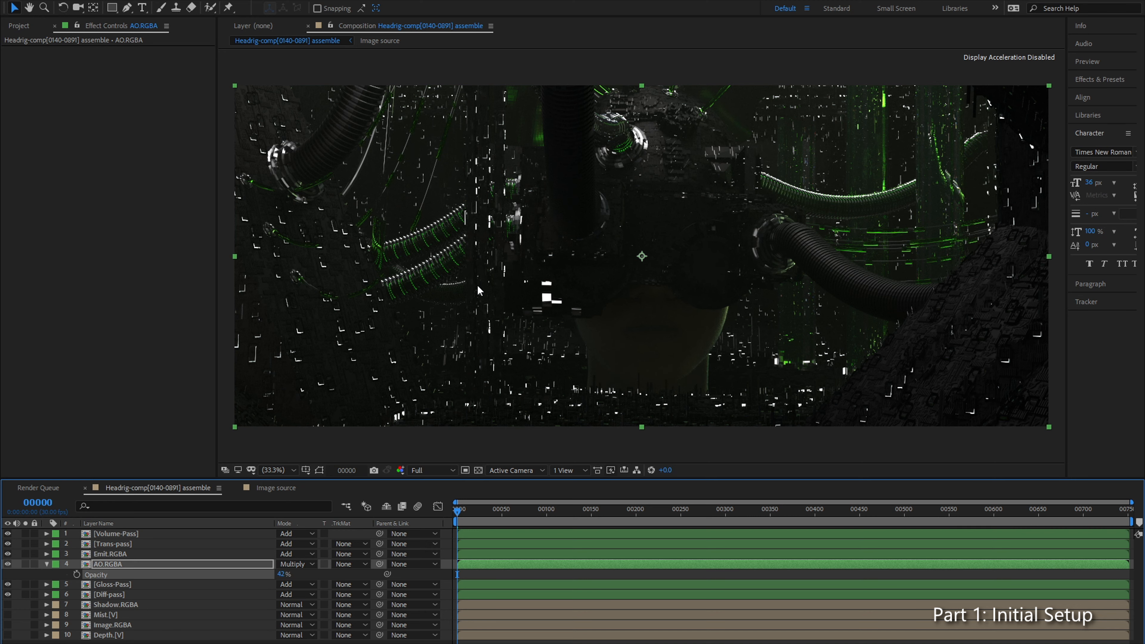
Step: Enlarge the composition viewer by widening it, keeping the whole frame fitted to the view
left_click(276, 470)
left_click(271, 270)
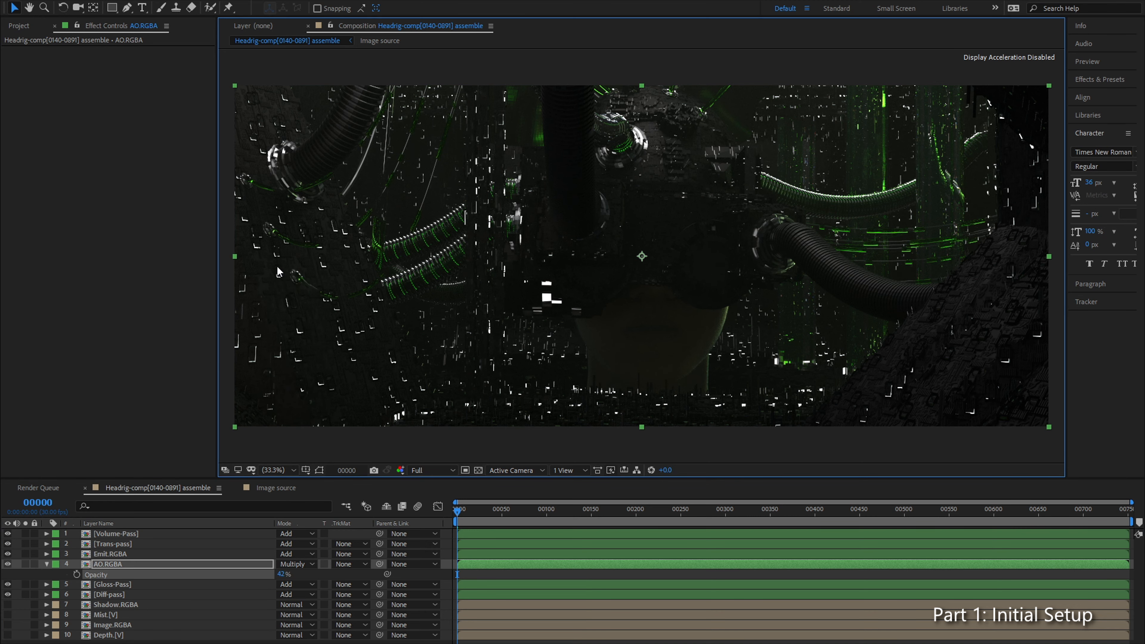
left_click_drag(219, 362, 82, 345)
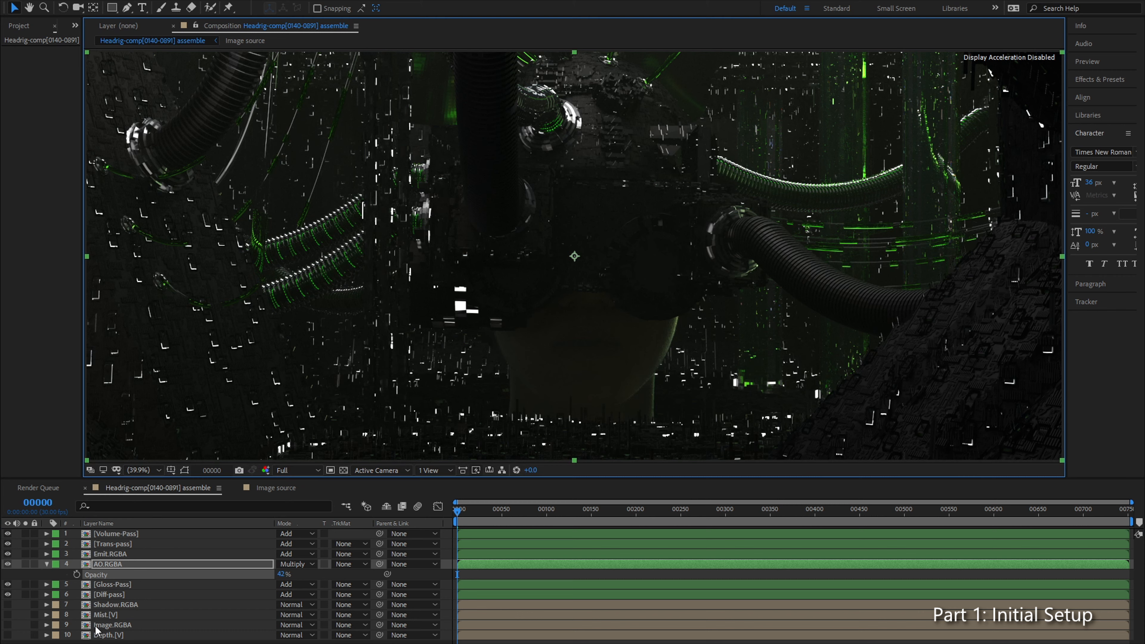
left_click(131, 594)
left_click(140, 585)
left_click(161, 555)
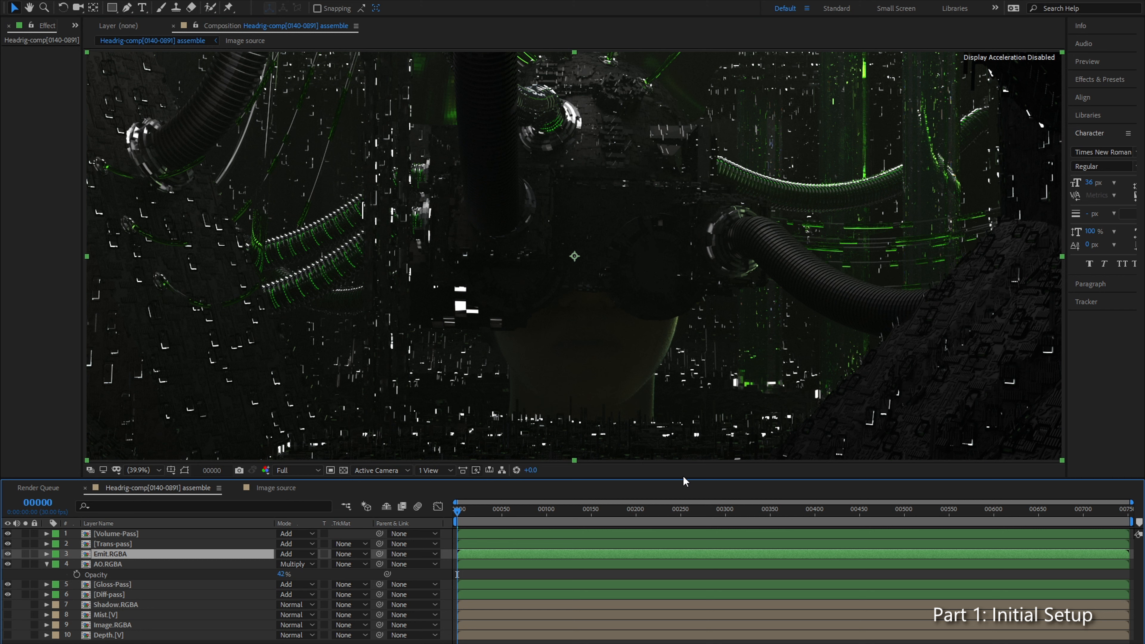
left_click(203, 566)
left_click(160, 604)
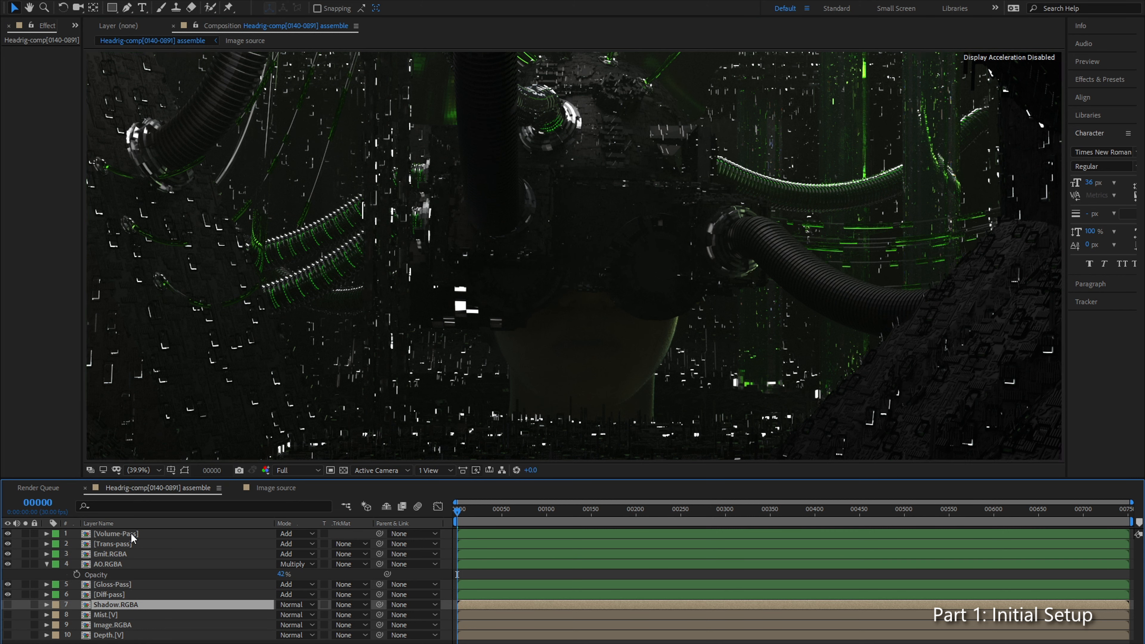
left_click(132, 538)
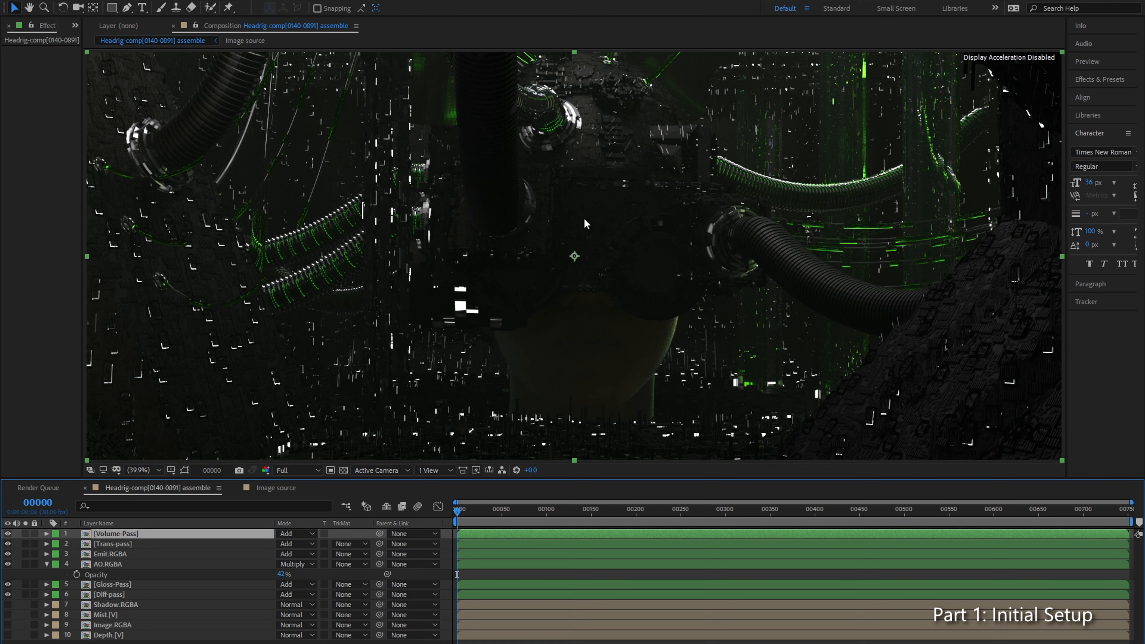
Step: Inspect the pass composite up close across the frame, and fit the whole frame back into the viewer
key("slash")
left_click_drag(862, 285, 461, 217)
left_click_drag(689, 347, 624, 153)
left_click_drag(661, 199, 847, 108)
scroll(690, 220, "down", 1)
left_click_drag(691, 220, 765, 299)
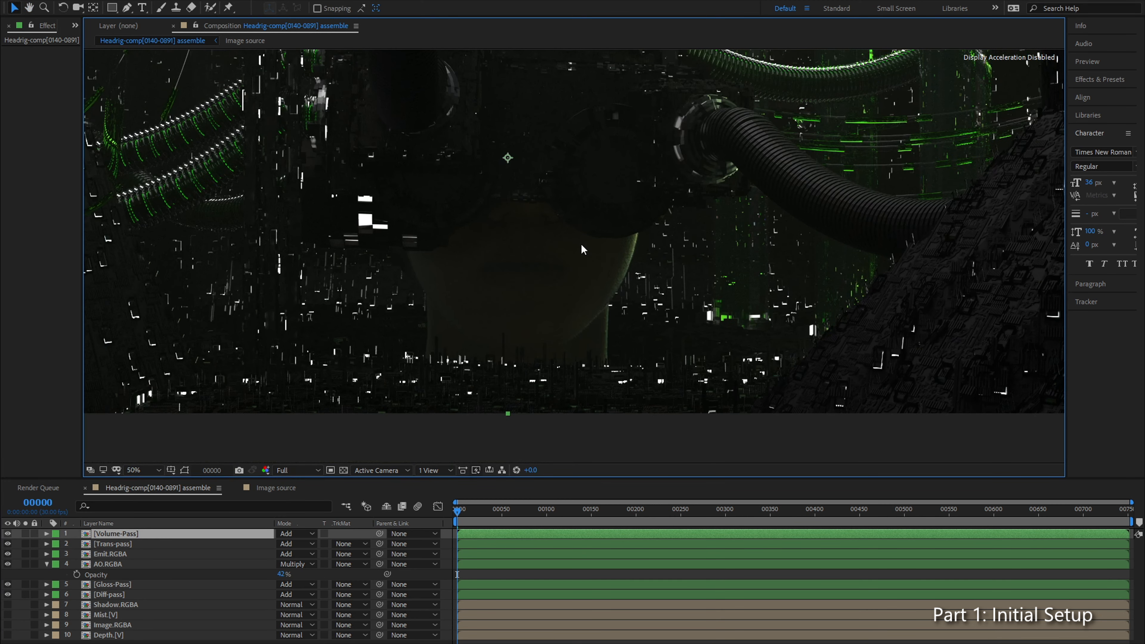
left_click_drag(582, 253, 592, 283)
left_click(144, 472)
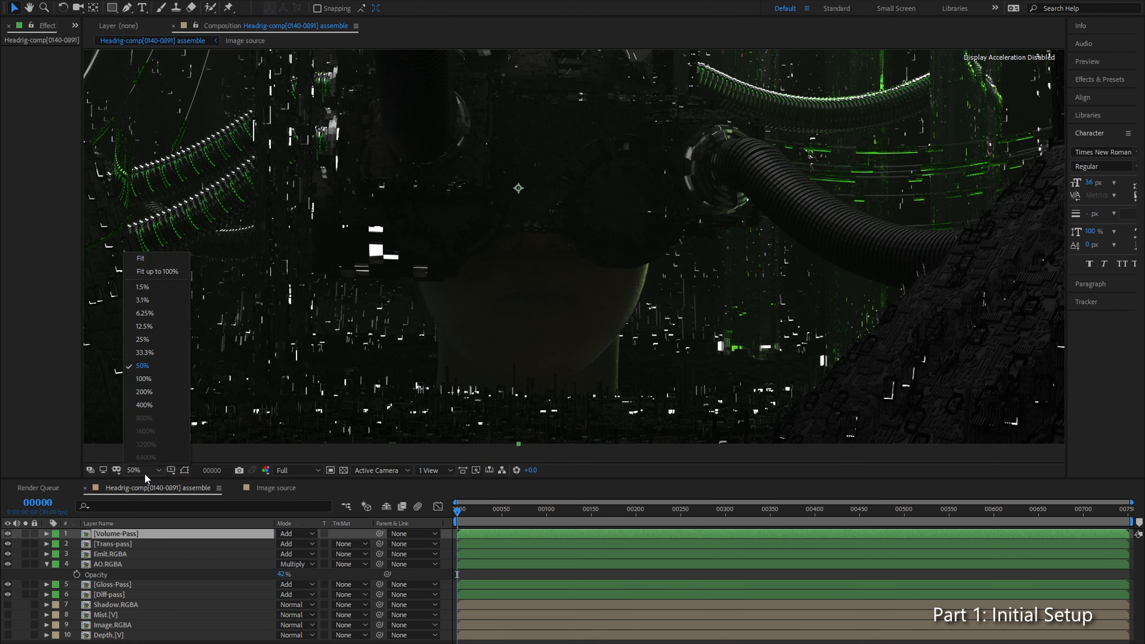
left_click(153, 262)
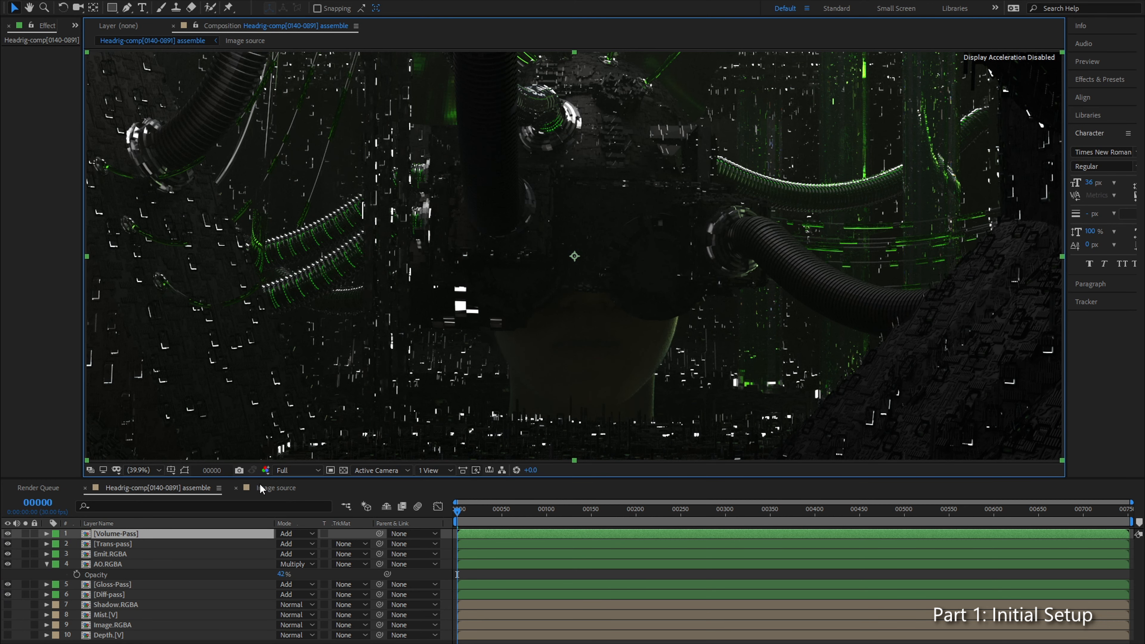
Step: Select the Emit.RGBA layer and widen the area showing its effect controls
left_click(131, 595)
left_click(140, 605)
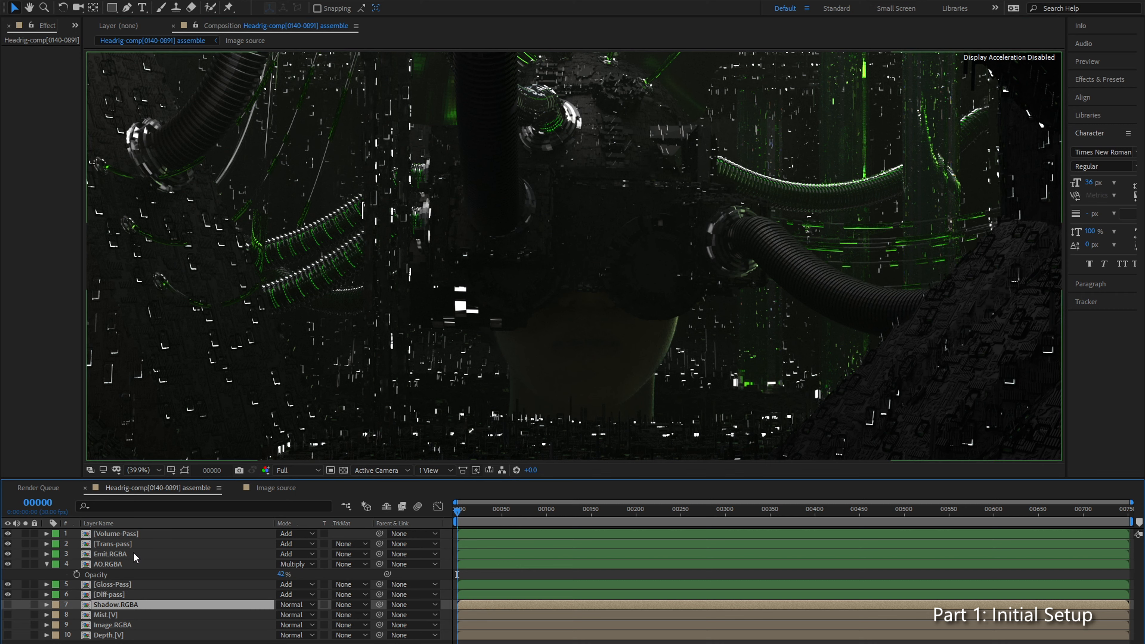
left_click(134, 554)
left_click_drag(83, 76, 152, 76)
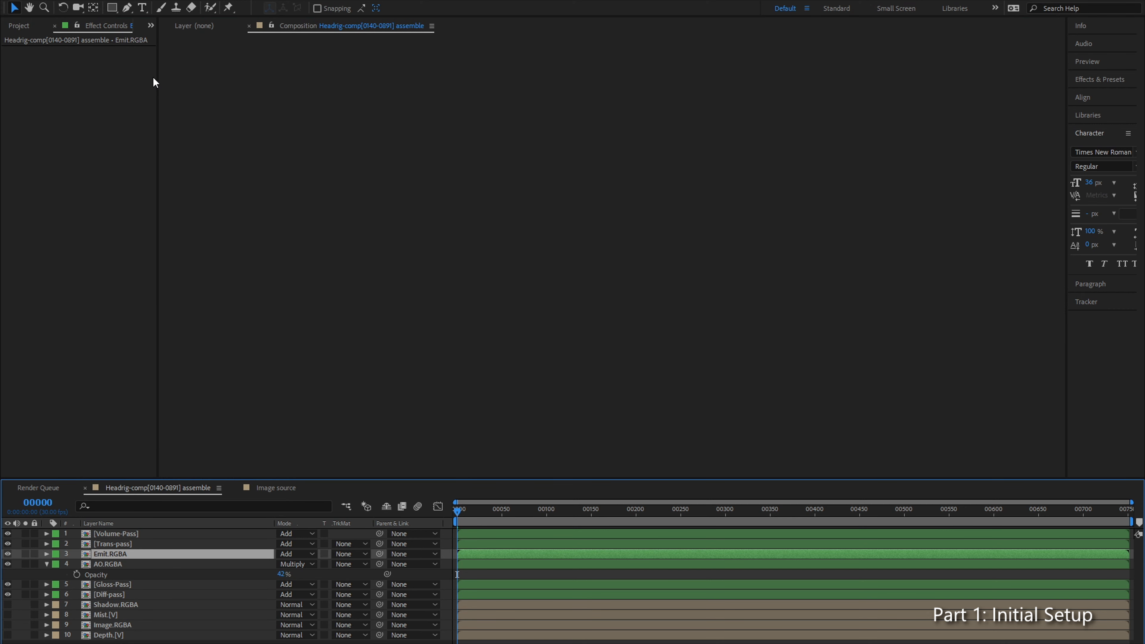
left_click(168, 563)
left_click(179, 554)
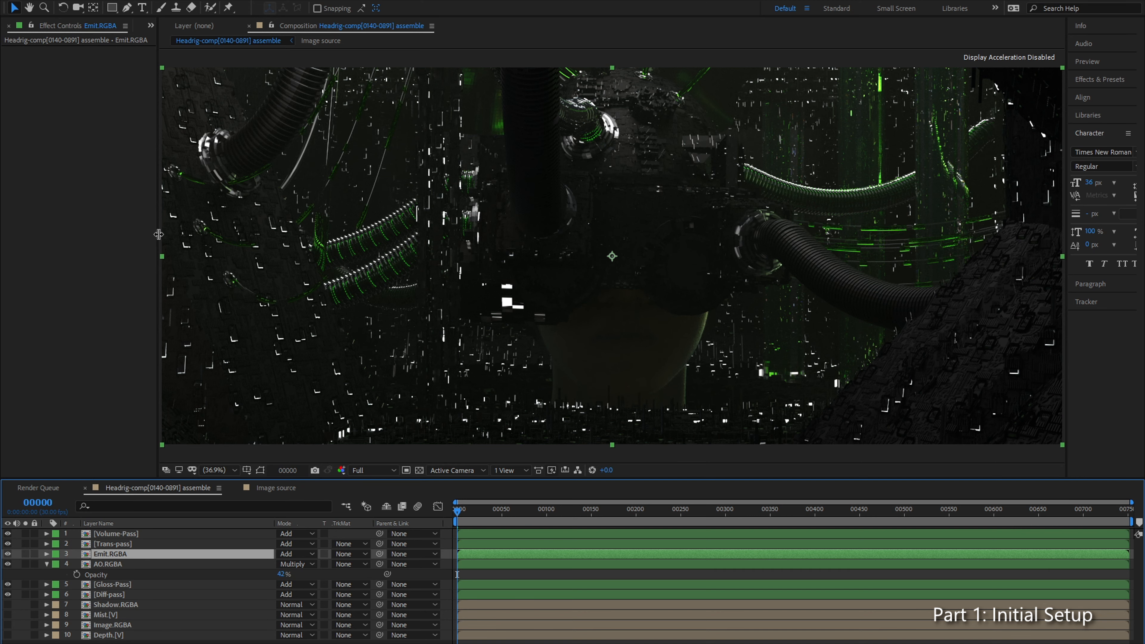
left_click_drag(159, 234, 234, 233)
Step: Review the project's colour settings, including bit depth, working space and linearization
left_click(28, 26)
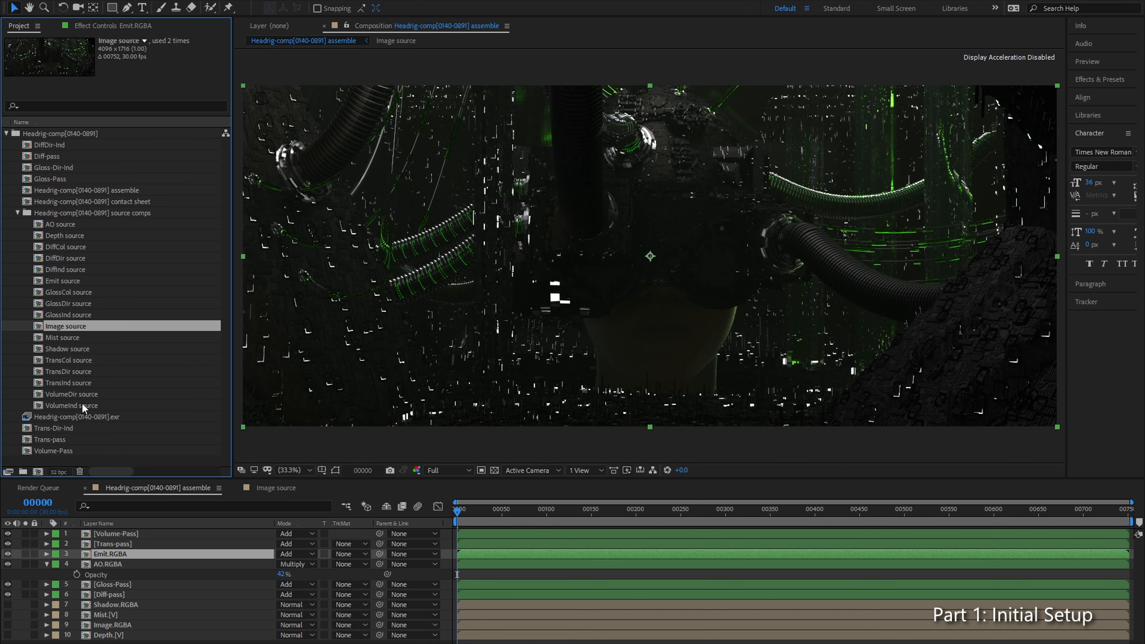
left_click(59, 471)
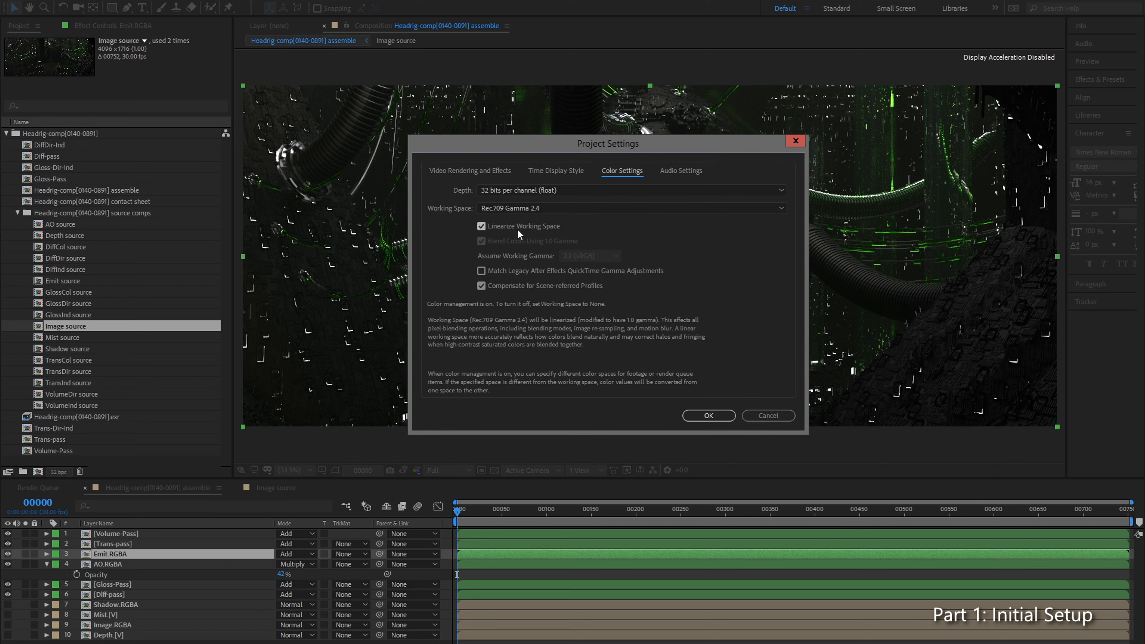
left_click(692, 419)
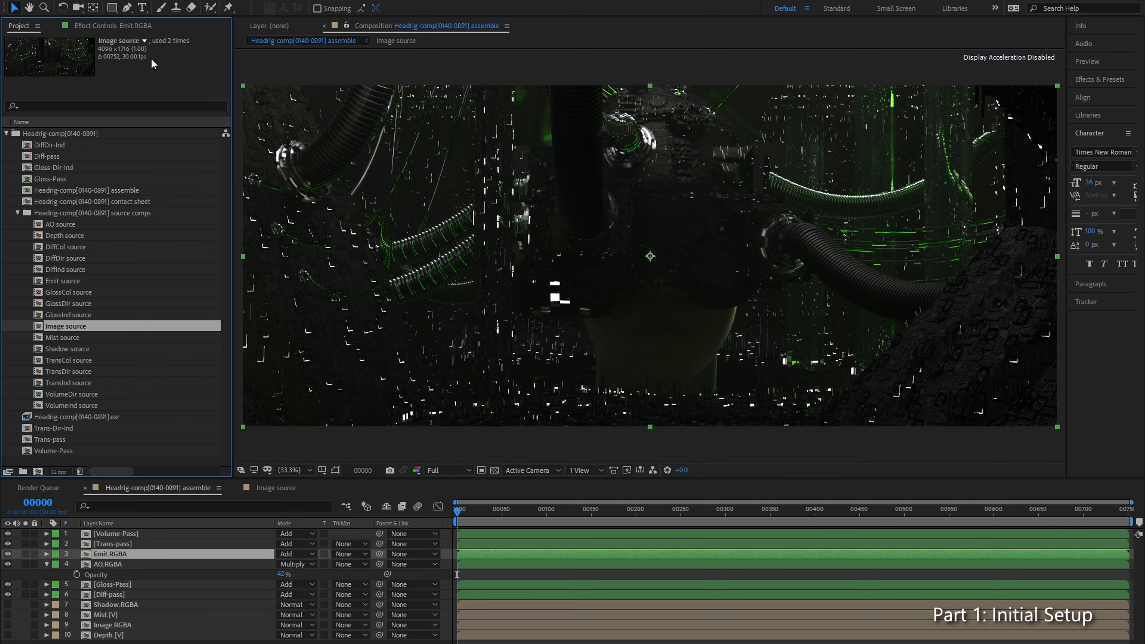
Step: Bring back Emit.RGBA's effect controls, make their area slightly narrower and keep the composition view at Fit
left_click(133, 26)
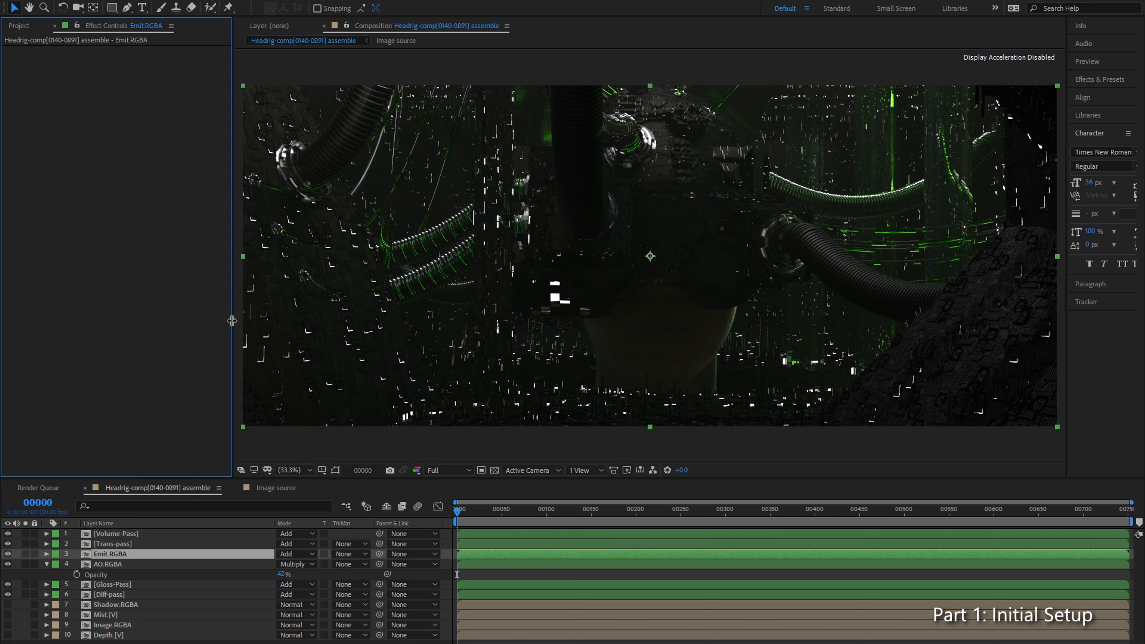
left_click_drag(231, 321, 215, 332)
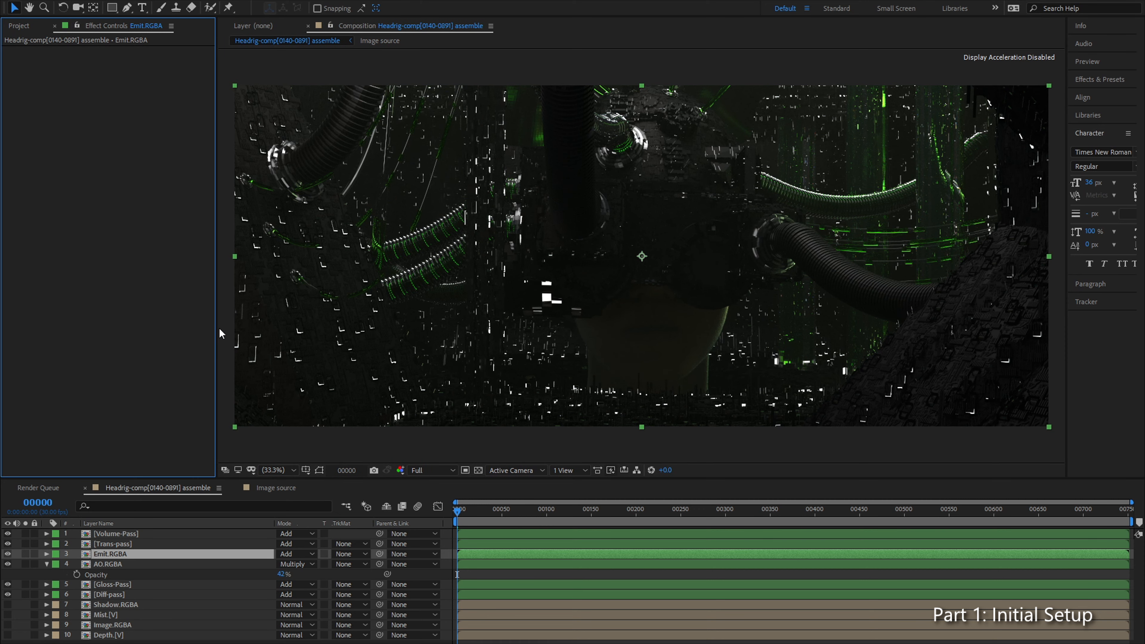
left_click(292, 470)
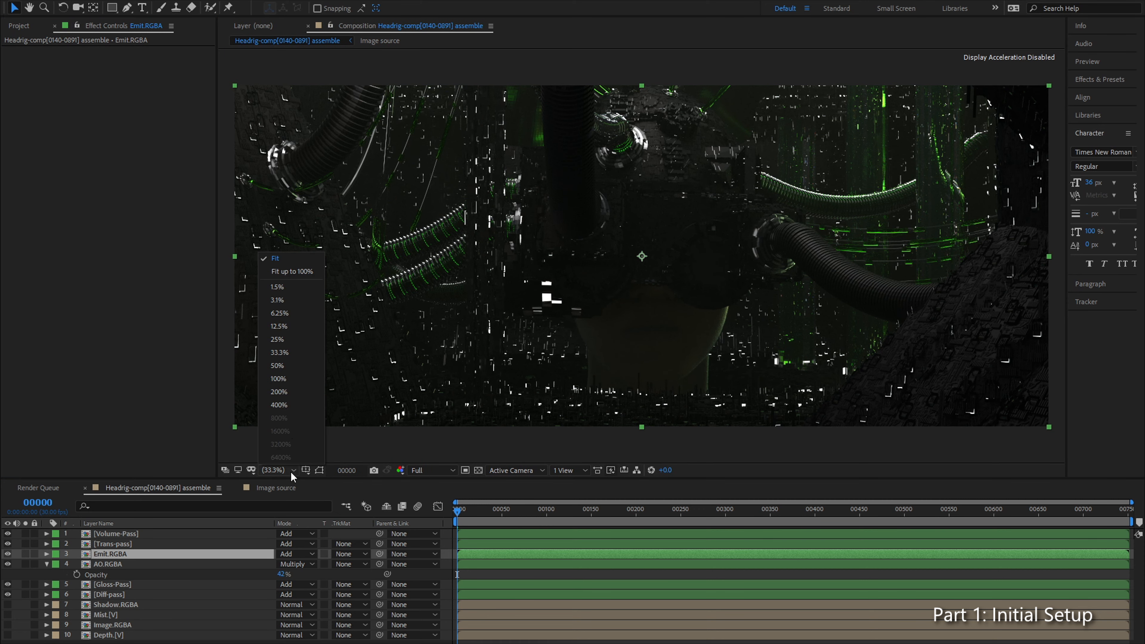
left_click(305, 263)
left_click(158, 413)
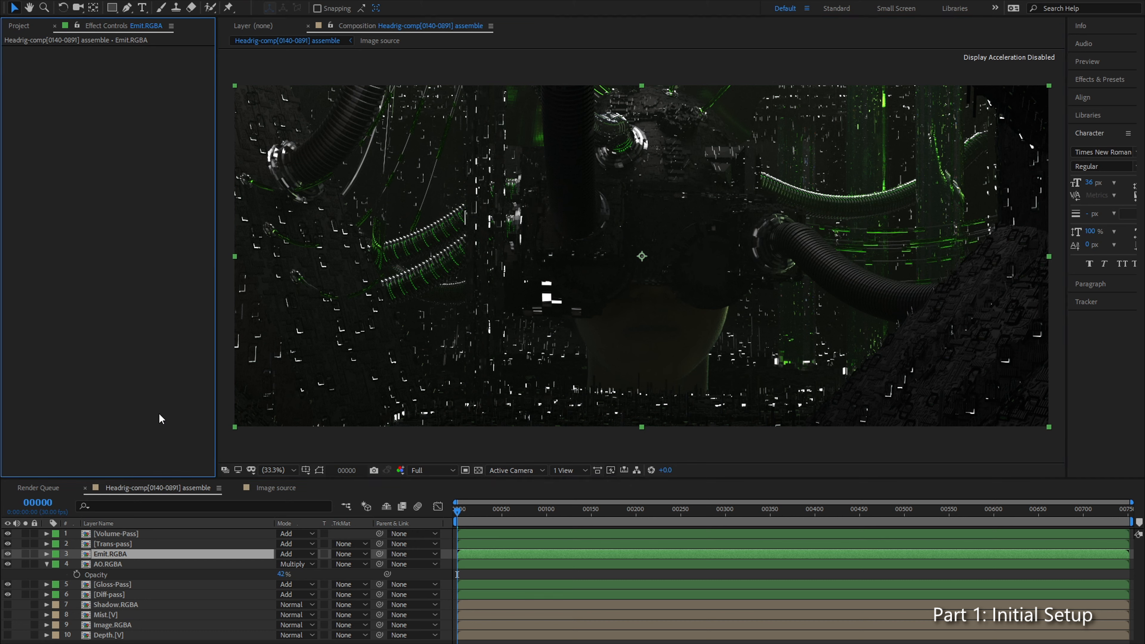
Step: Apply the FilmConvert Nitrate effect to the Emit.RGBA layer and collapse its settings
left_click(116, 546)
left_click(118, 554)
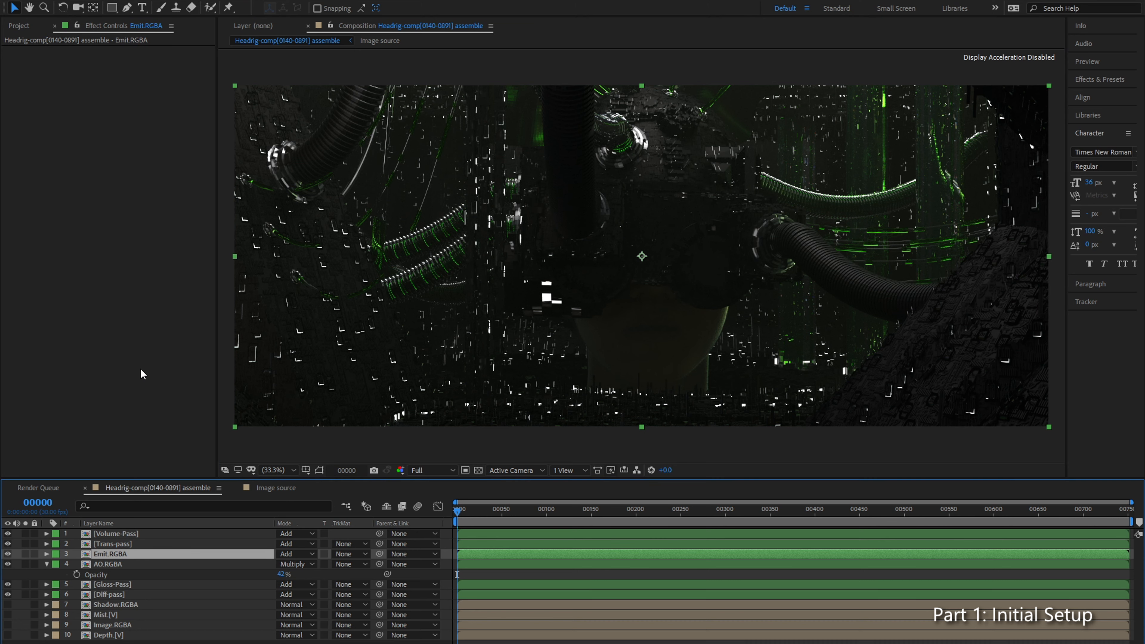
key("ctrl+space")
type("film")
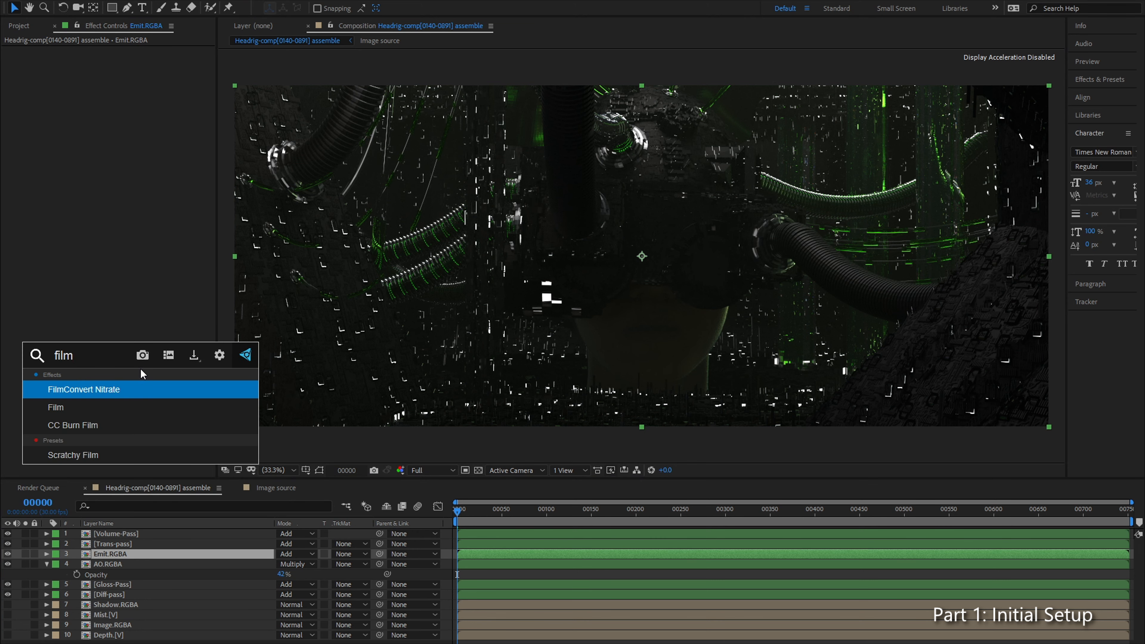
key("Return")
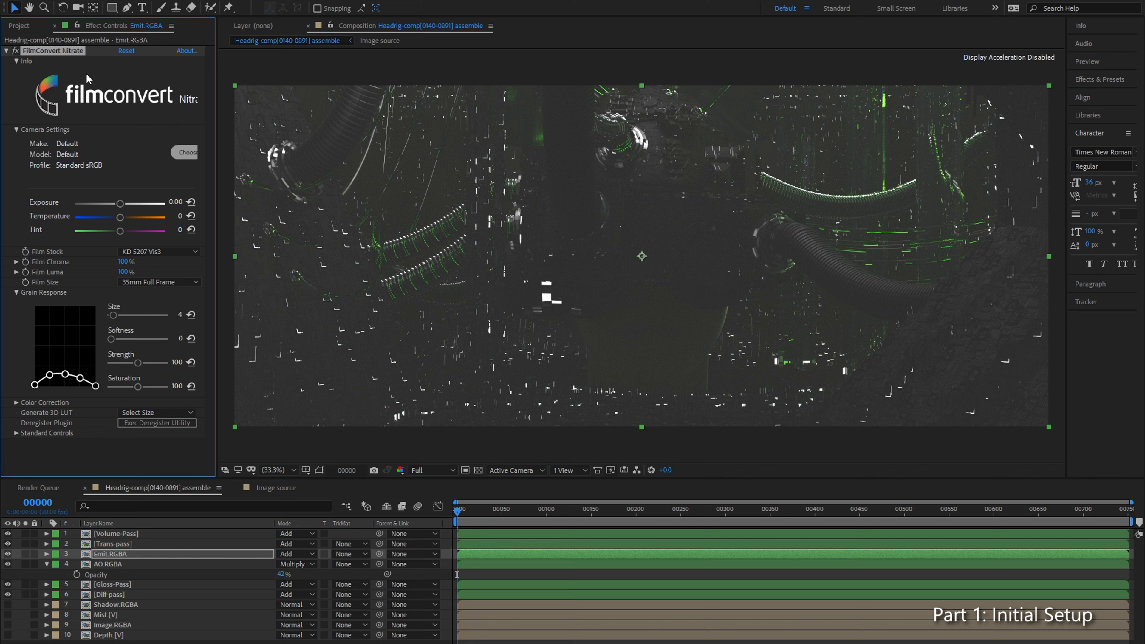
left_click(7, 52)
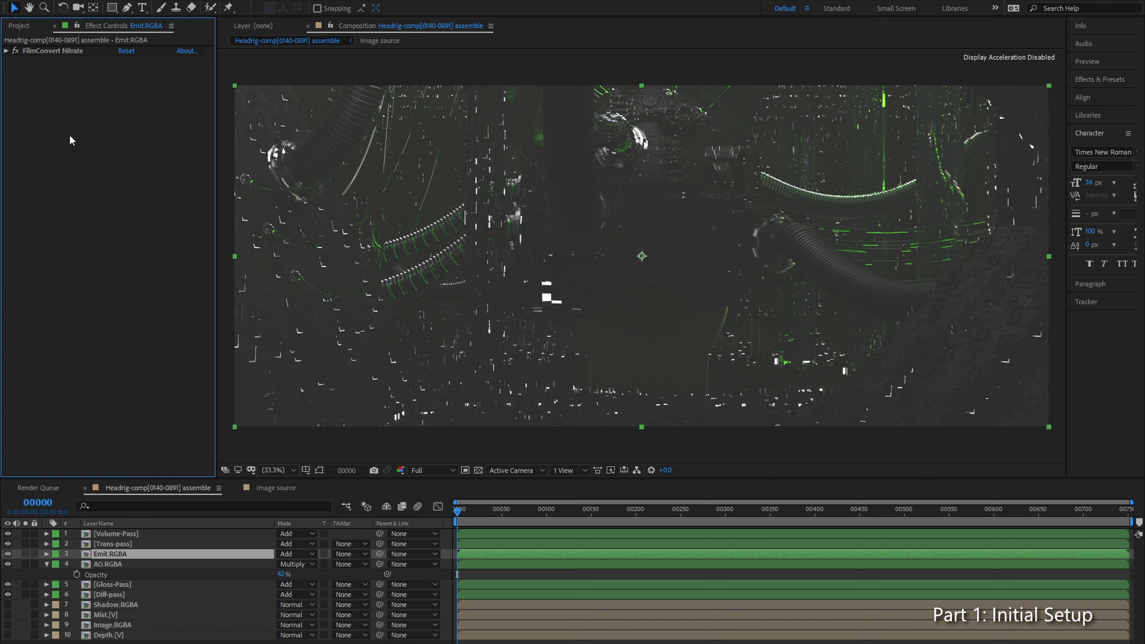
Step: Add Color Profile Converter to Emit.RGBA above FilmConvert Nitrate and set its output profile to Rec.709 Gamma 2.4
left_click(147, 552)
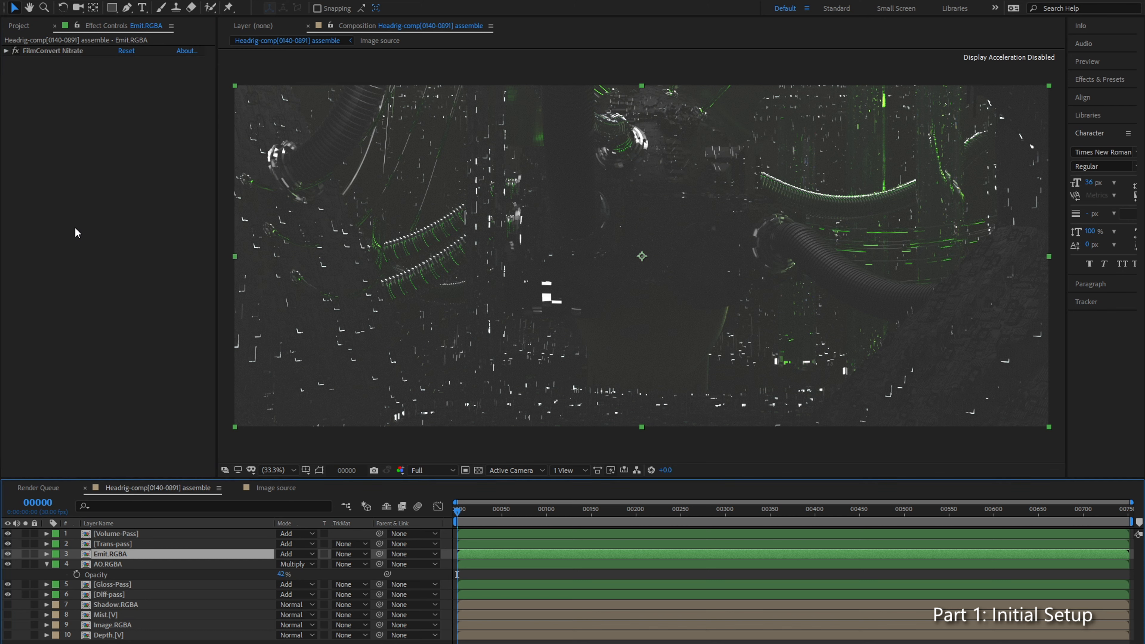
key("ctrl+space")
type("color")
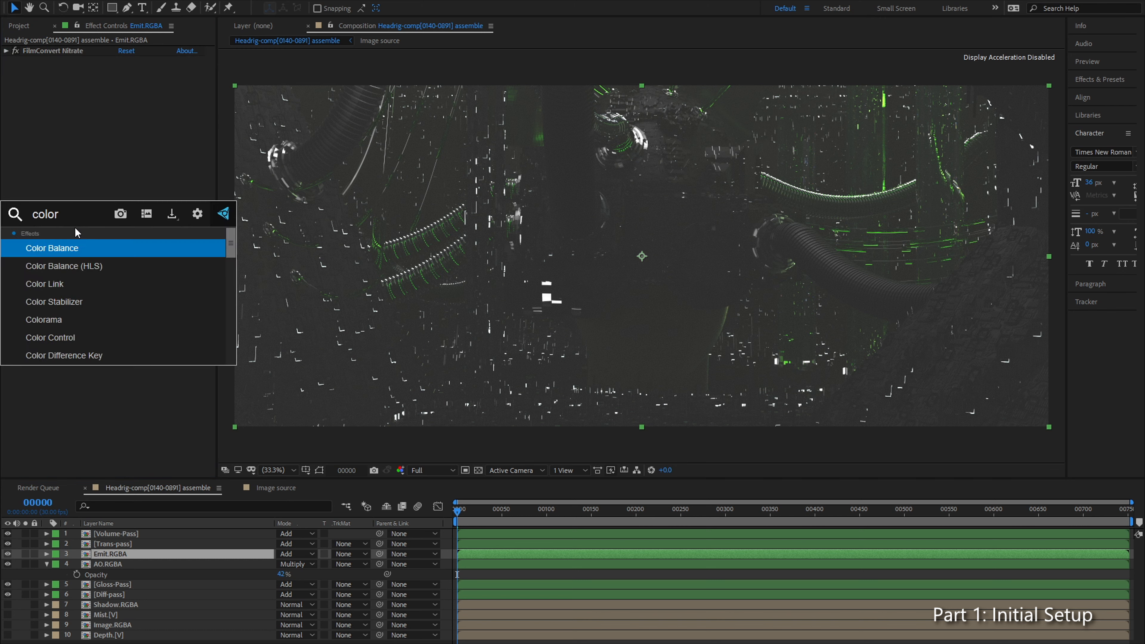
type(" pro")
key("Return")
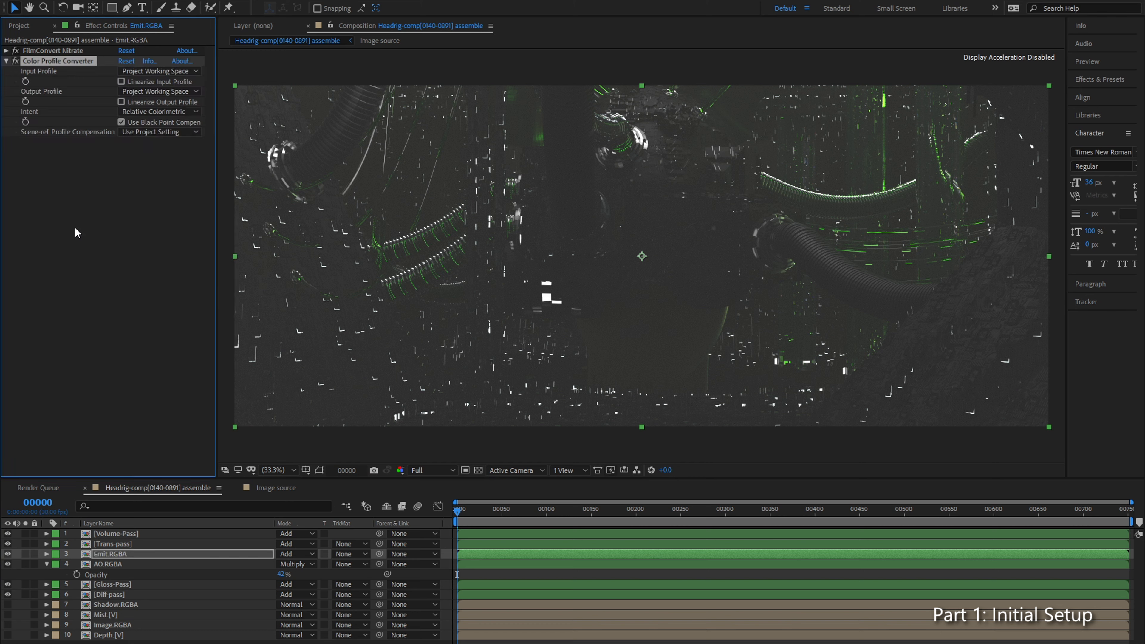
left_click_drag(72, 61, 95, 45)
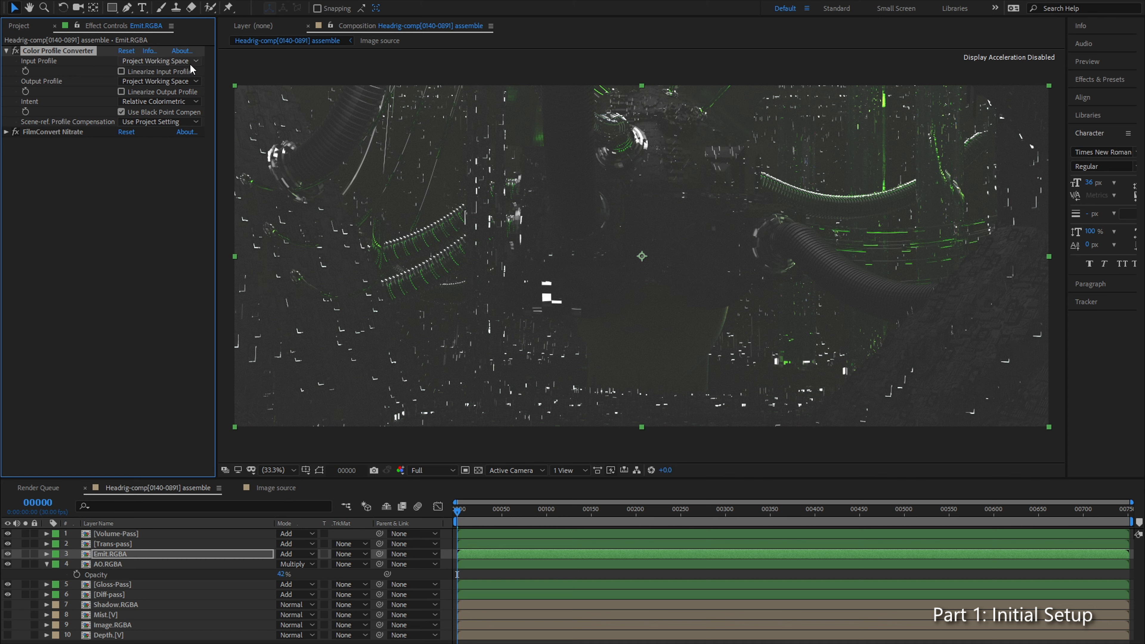
left_click(172, 86)
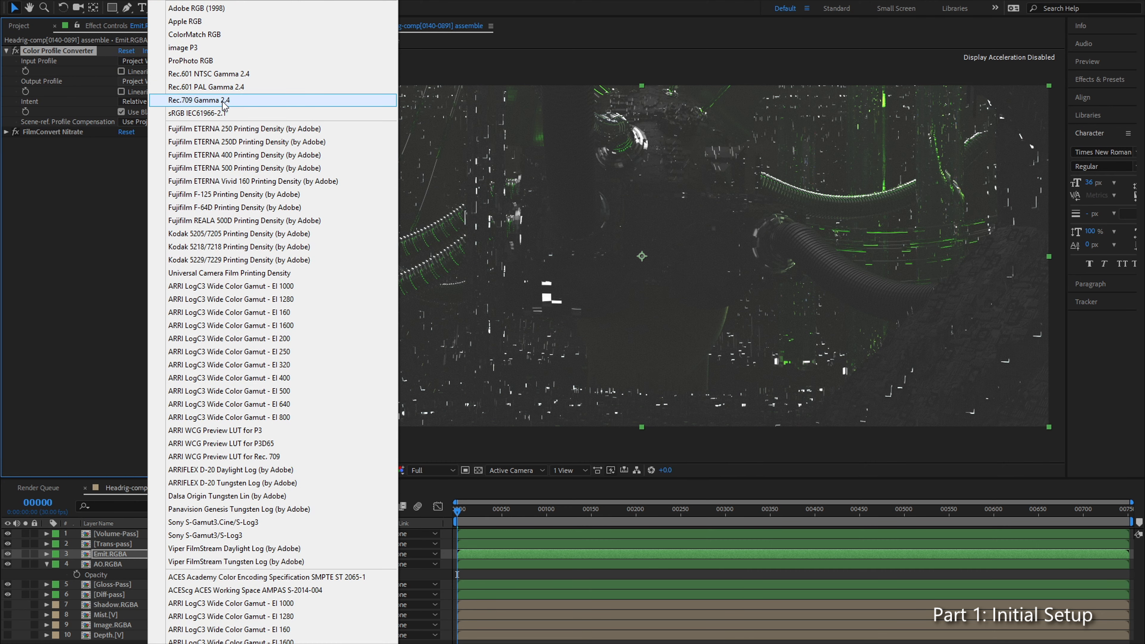
left_click(238, 105)
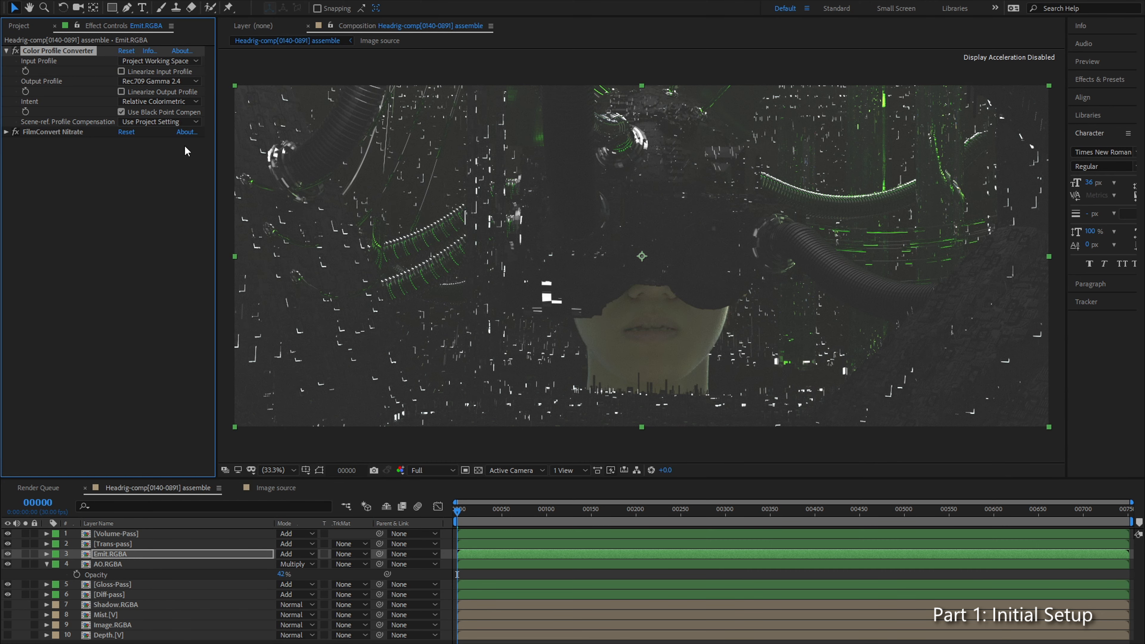
Step: Duplicate Color Profile Converter below FilmConvert Nitrate, with input profile Rec.709 Gamma 2.4 and output profile Project Working Space
left_click(46, 102)
left_click(60, 49)
key("ctrl+d")
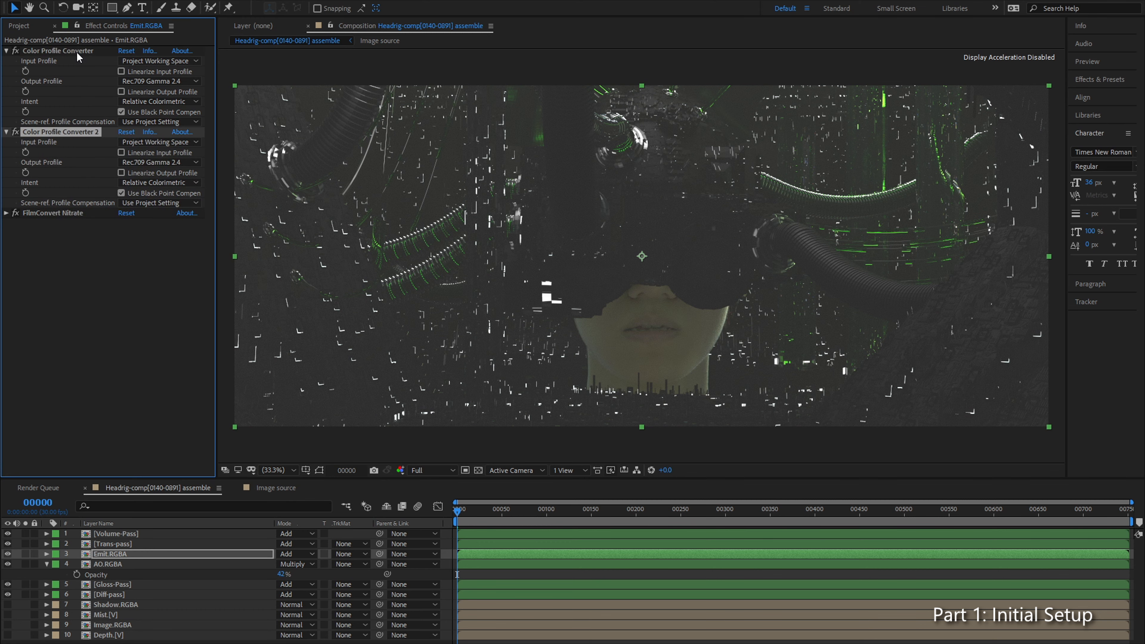
left_click(157, 172)
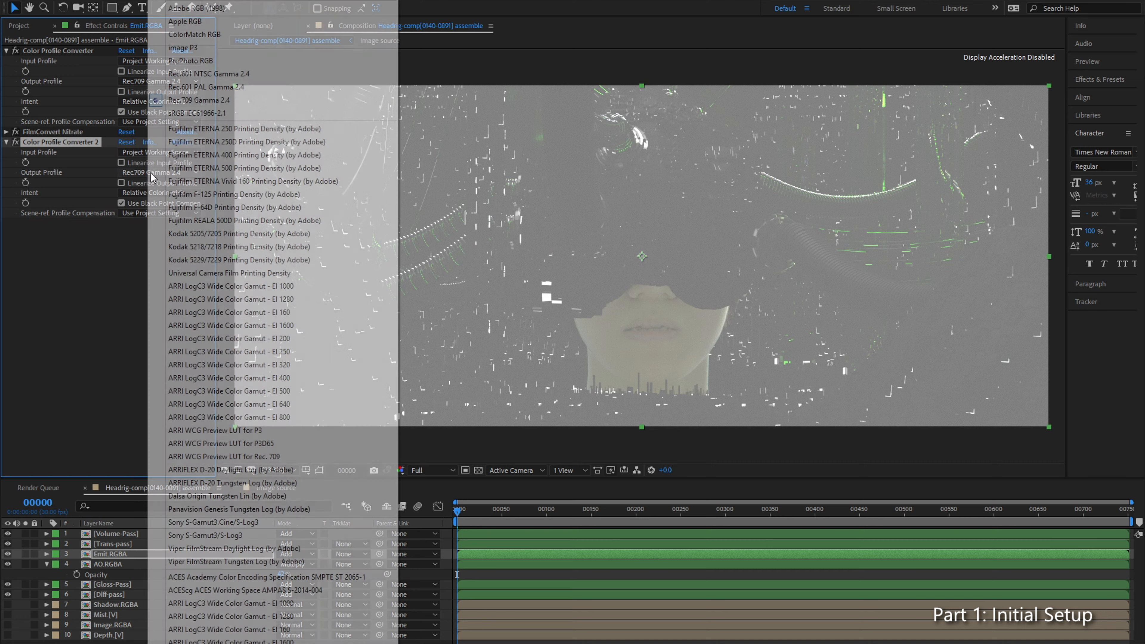
left_click(207, 0)
left_click(158, 152)
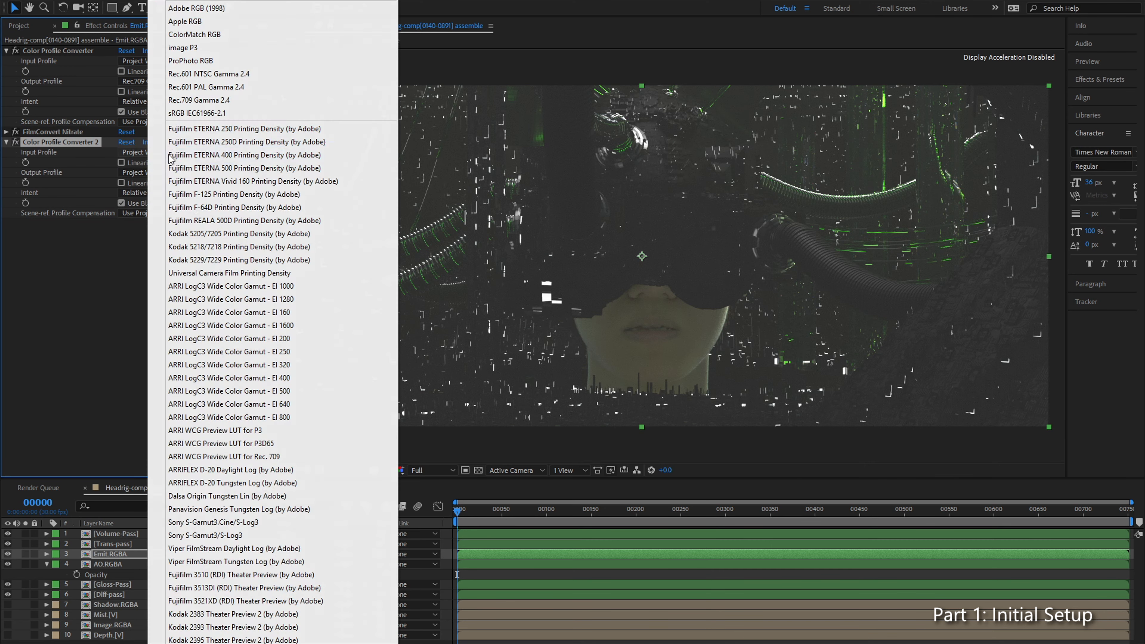
left_click(206, 100)
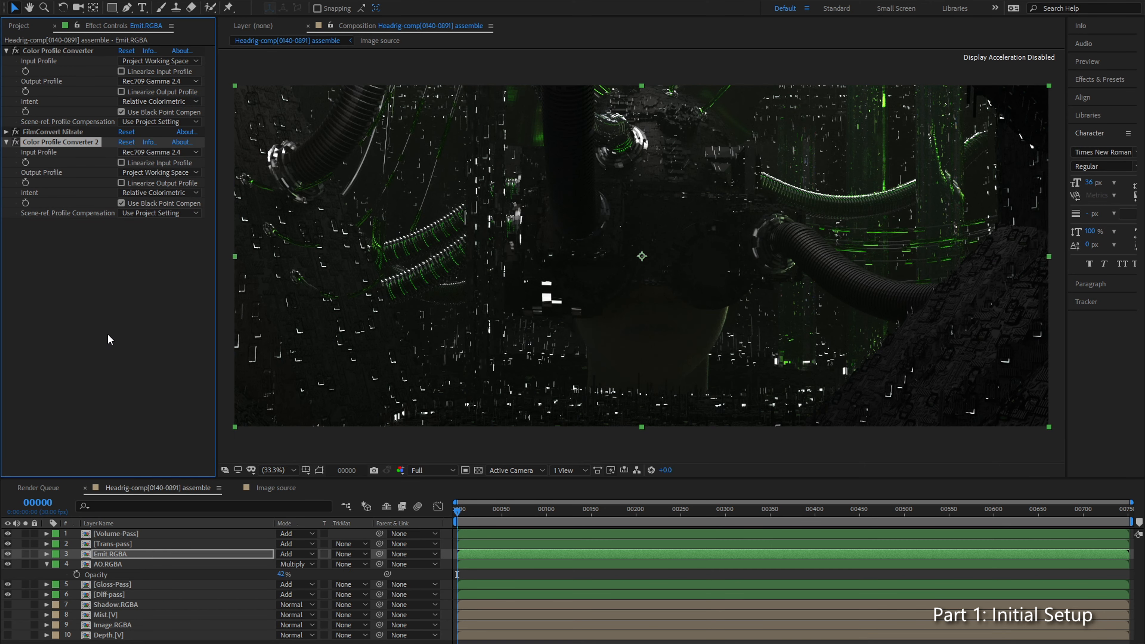
left_click(88, 342)
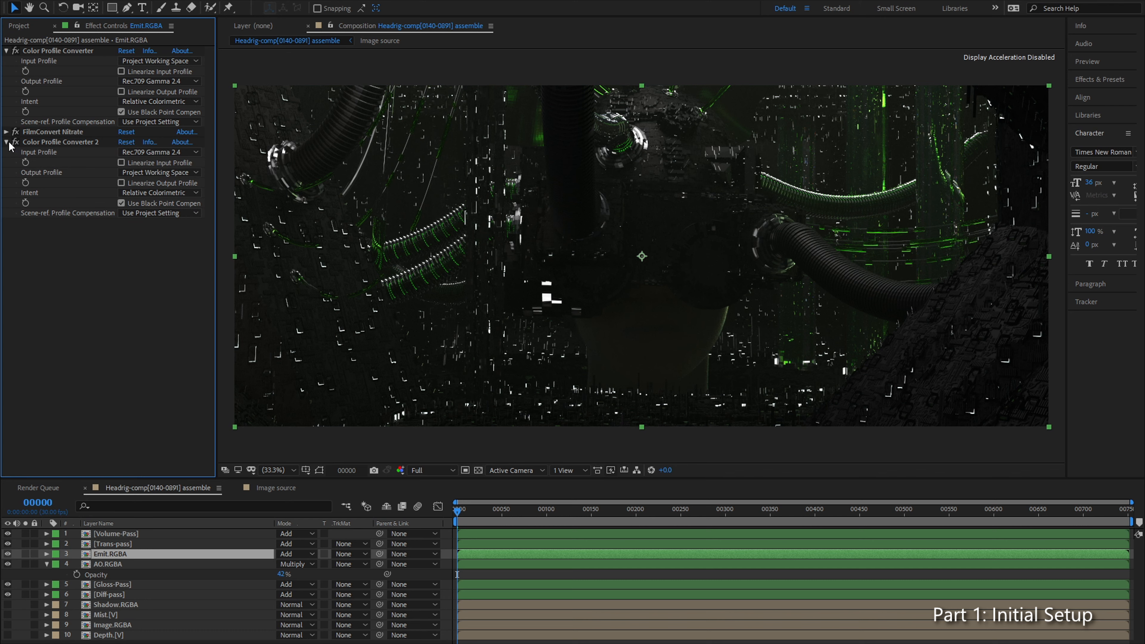
left_click(51, 51)
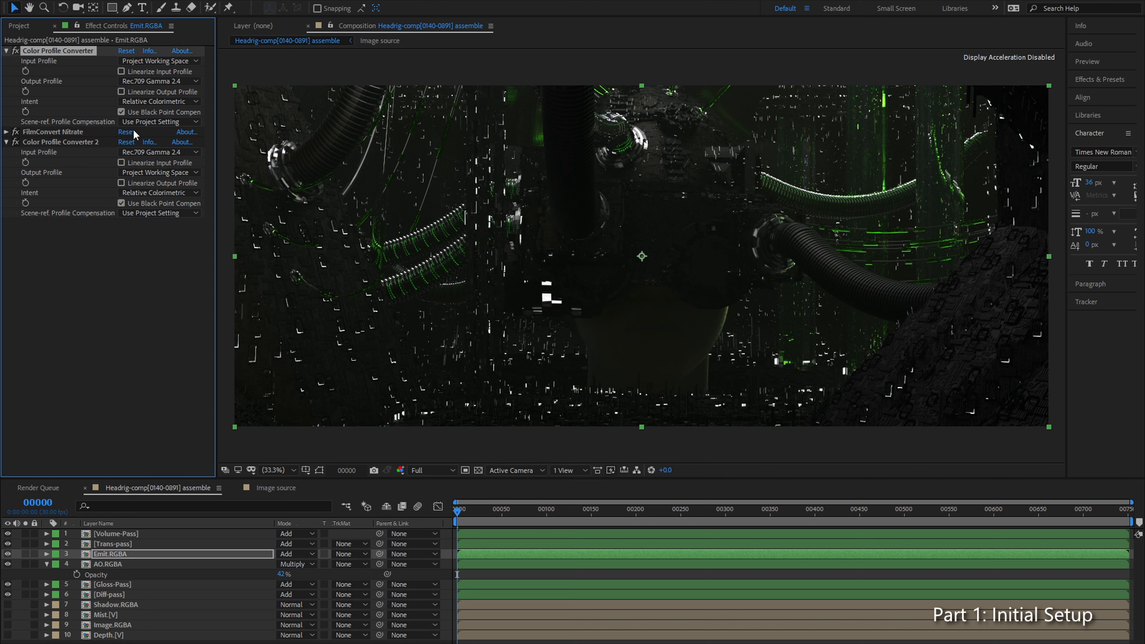
left_click(80, 132)
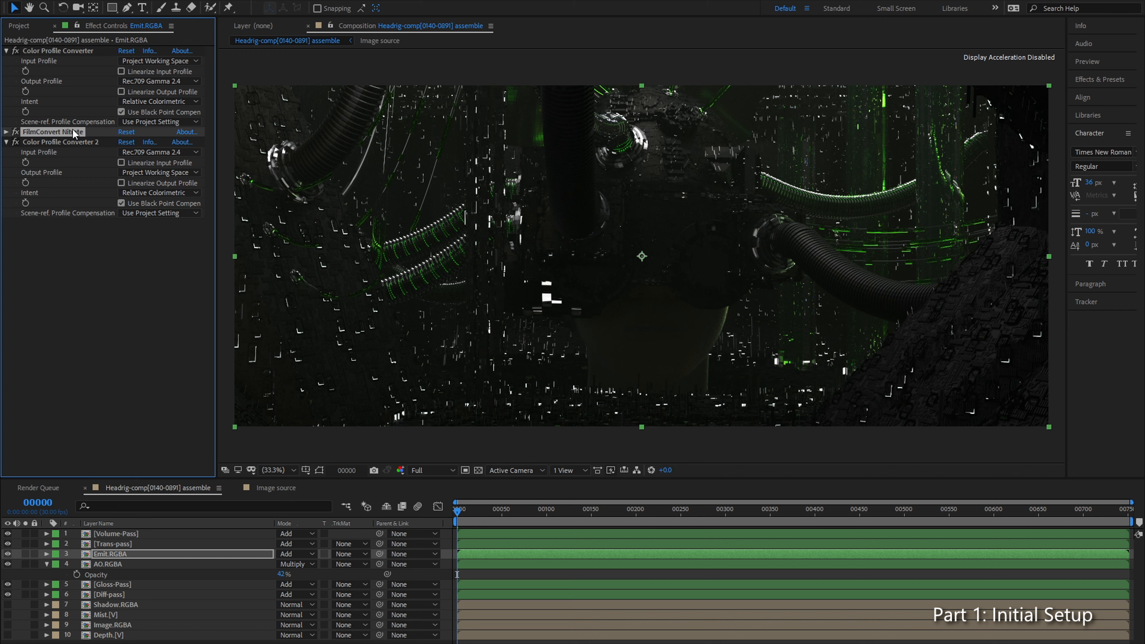
left_click(56, 142)
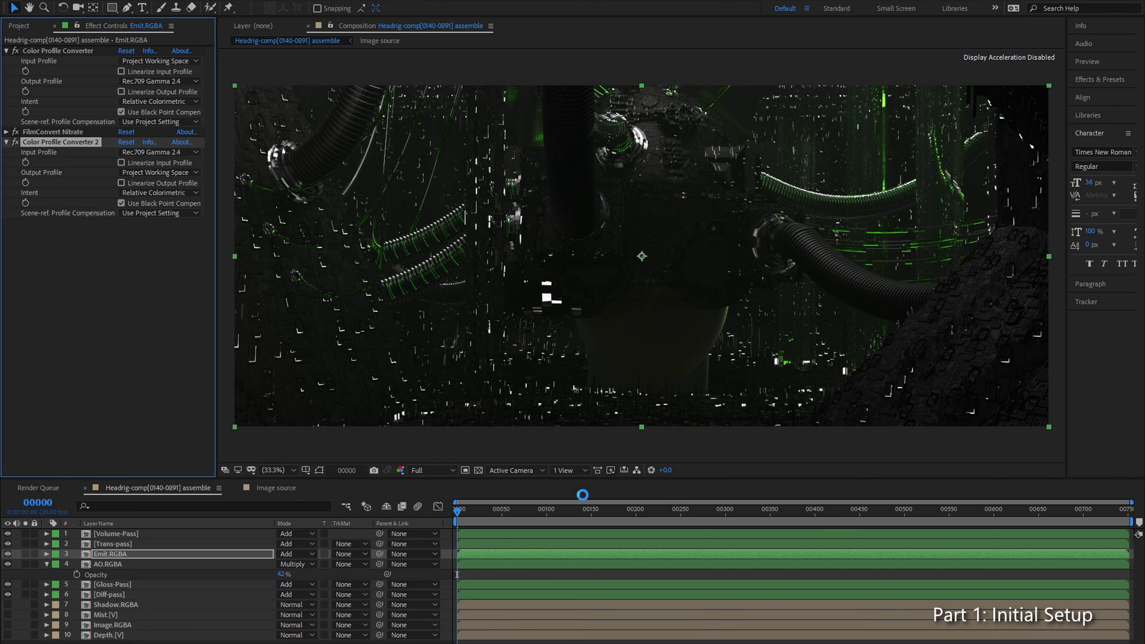
Step: Add the Headrig-comp[0140-0891] assemble composition to the render queue as its only item
left_click(52, 483)
left_click(107, 627)
left_click(112, 579)
key("Delete")
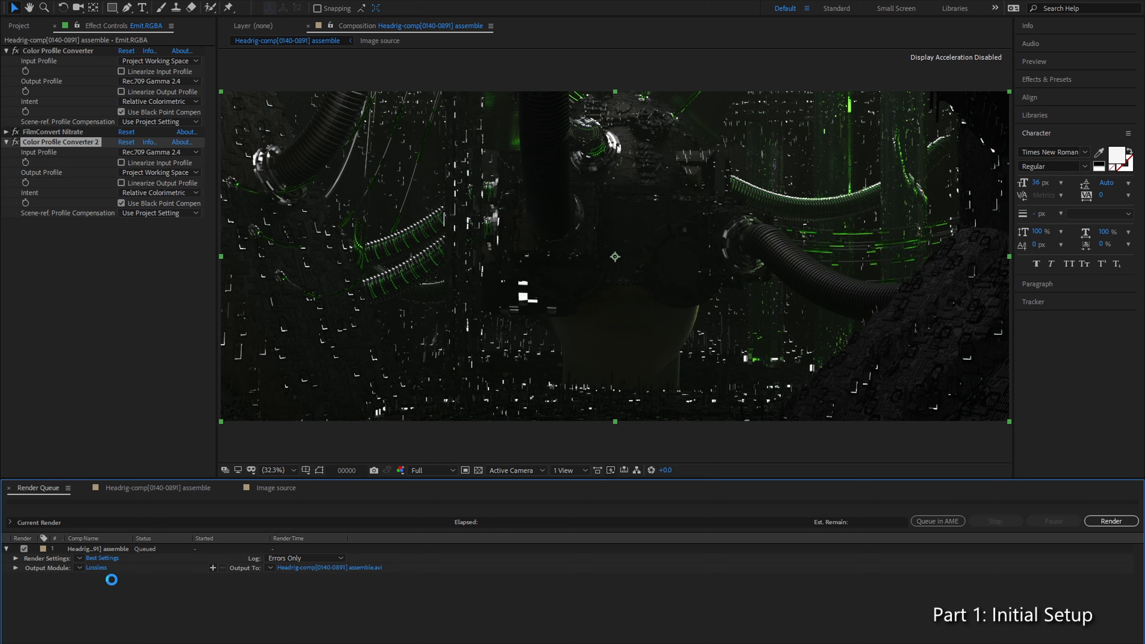
Step: Set the output profile of the queued composition's output module to Rec.709 Gamma 2.4
left_click(96, 558)
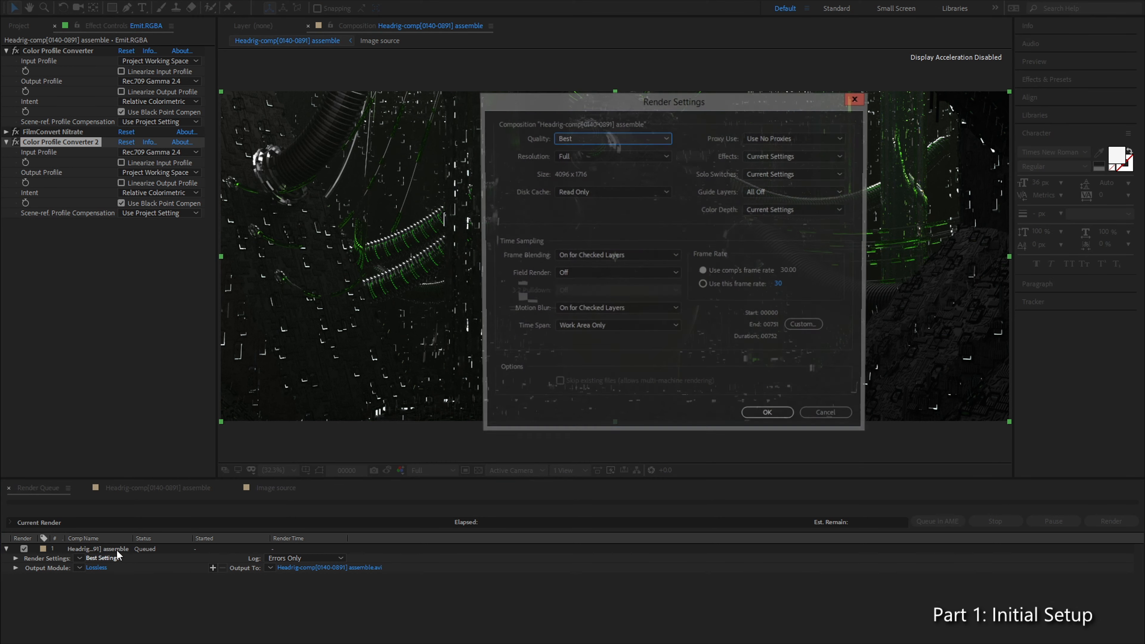
left_click(831, 420)
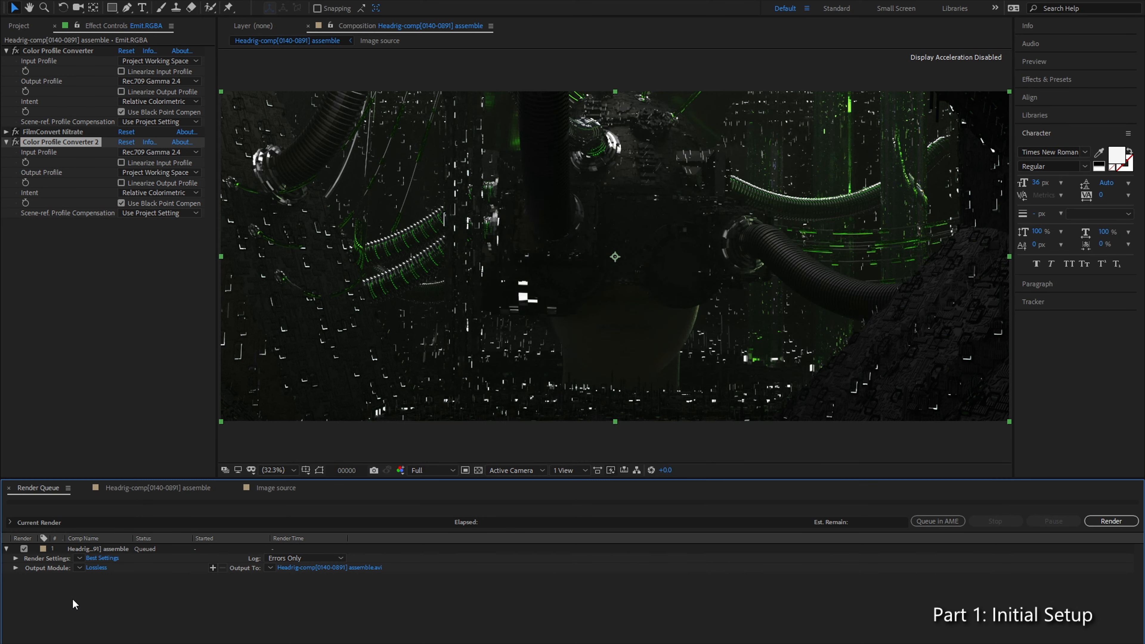
left_click(96, 567)
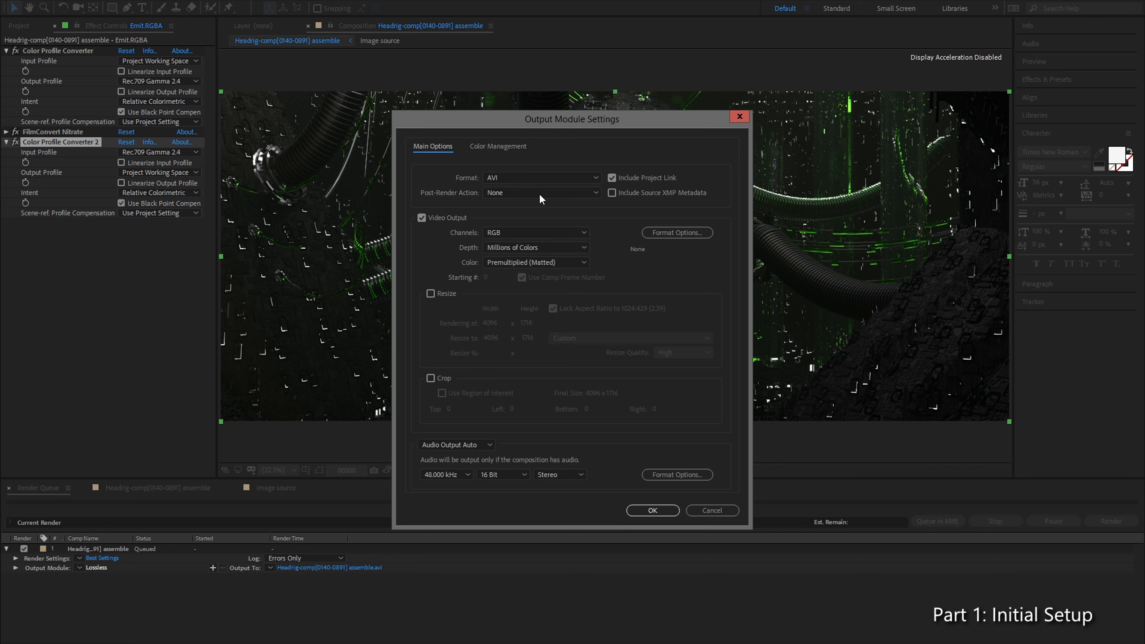
left_click(488, 147)
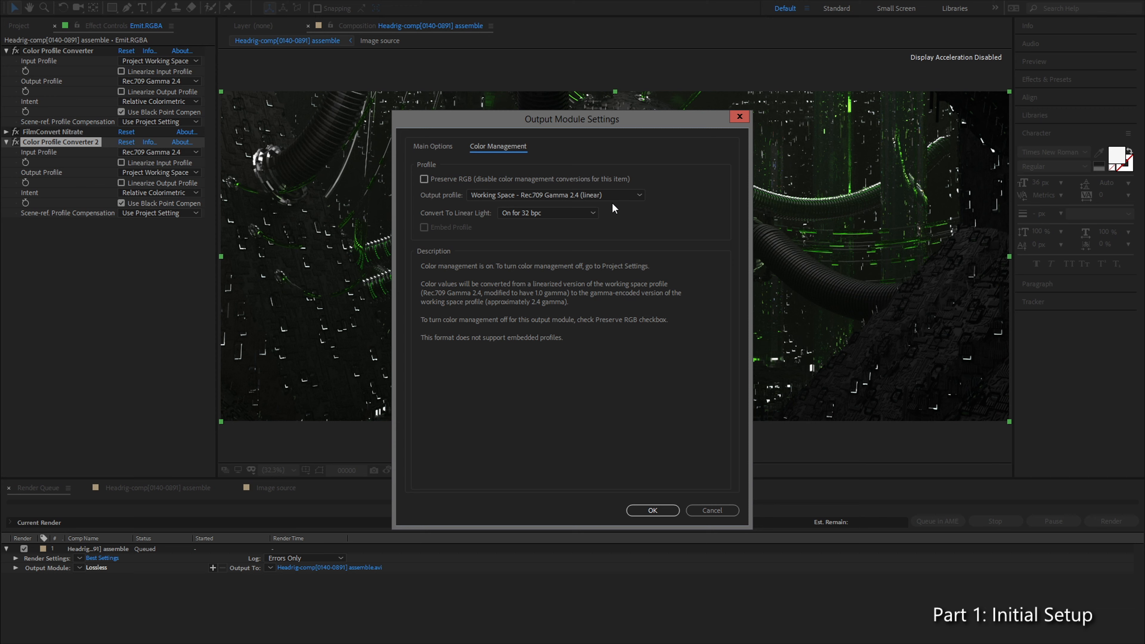
left_click(625, 196)
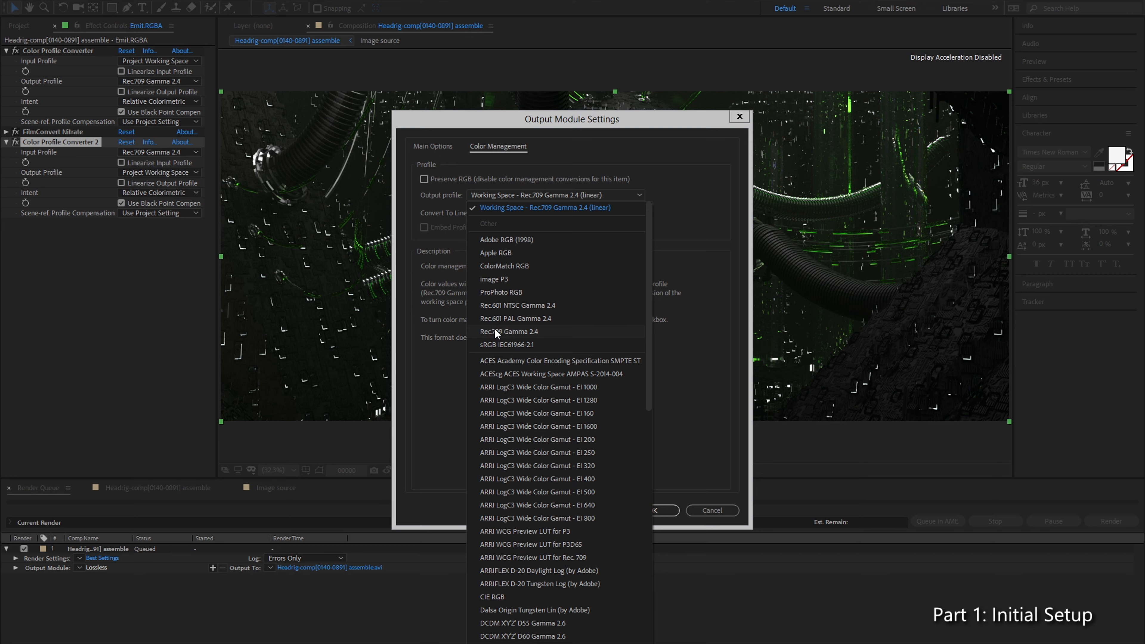
left_click(567, 332)
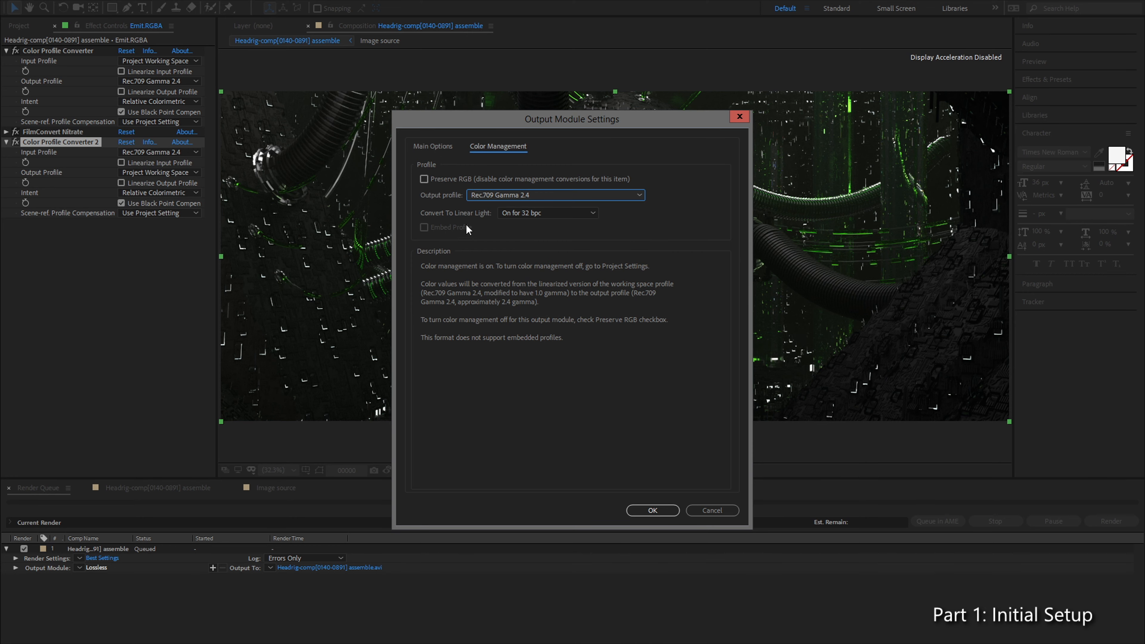
left_click(662, 510)
Step: Delete the assemble composition from the render queue and return to its timeline
left_click(126, 548)
key("Delete")
left_click(147, 493)
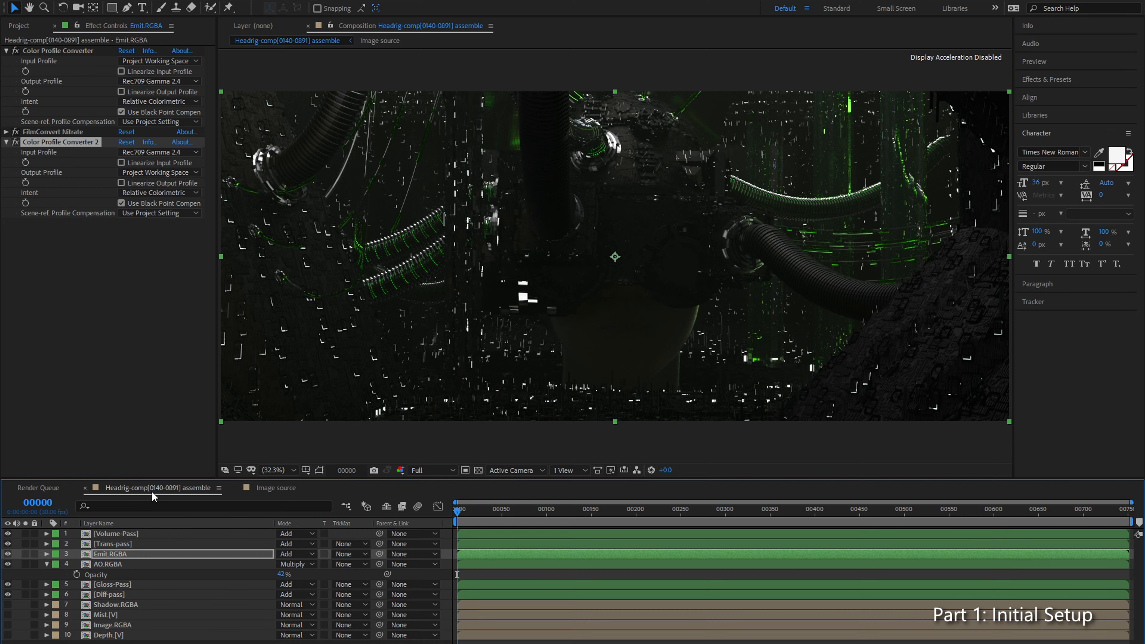
left_click(139, 584)
left_click(136, 593)
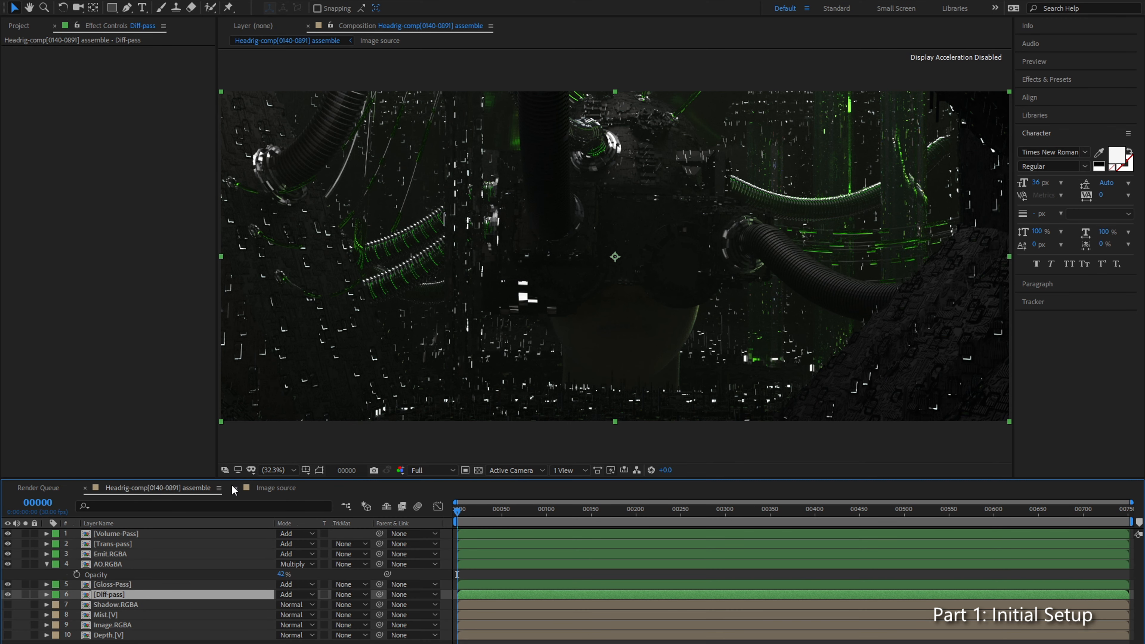
left_click(157, 583)
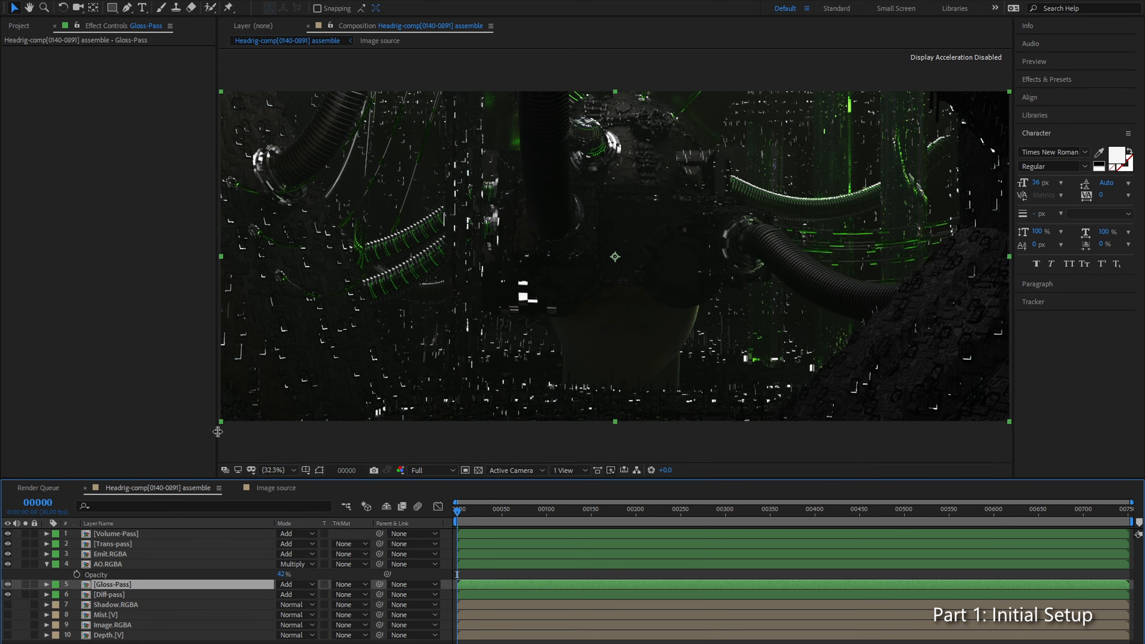
left_click_drag(216, 433, 145, 425)
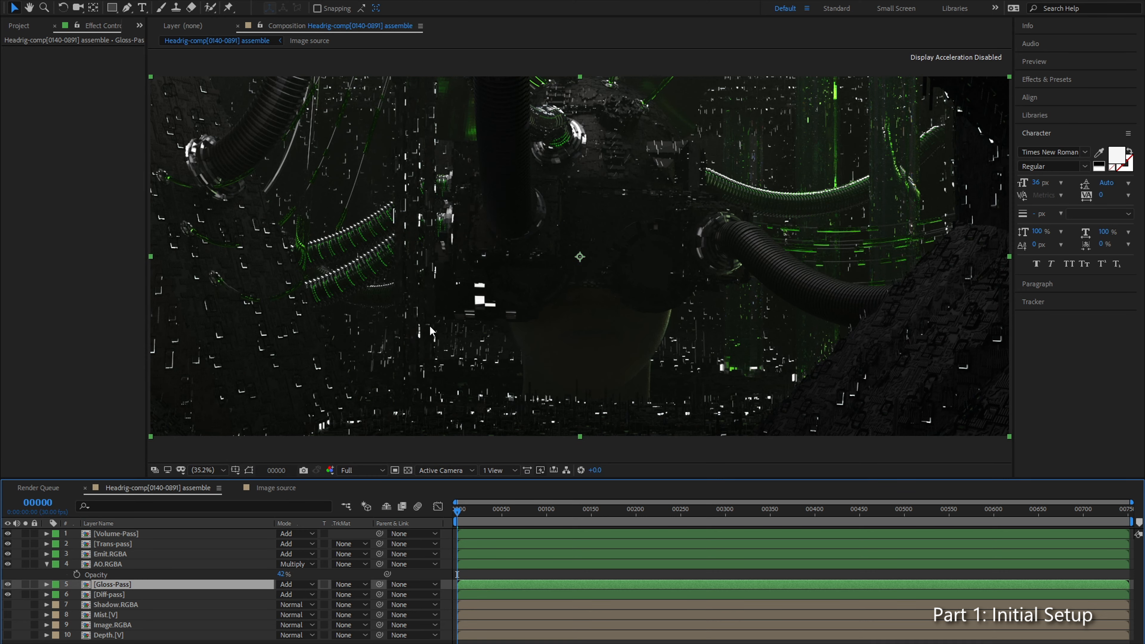
Step: Cut both Color Profile Converter effects and FilmConvert Nitrate from the Emit.RGBA layer
left_click(104, 554)
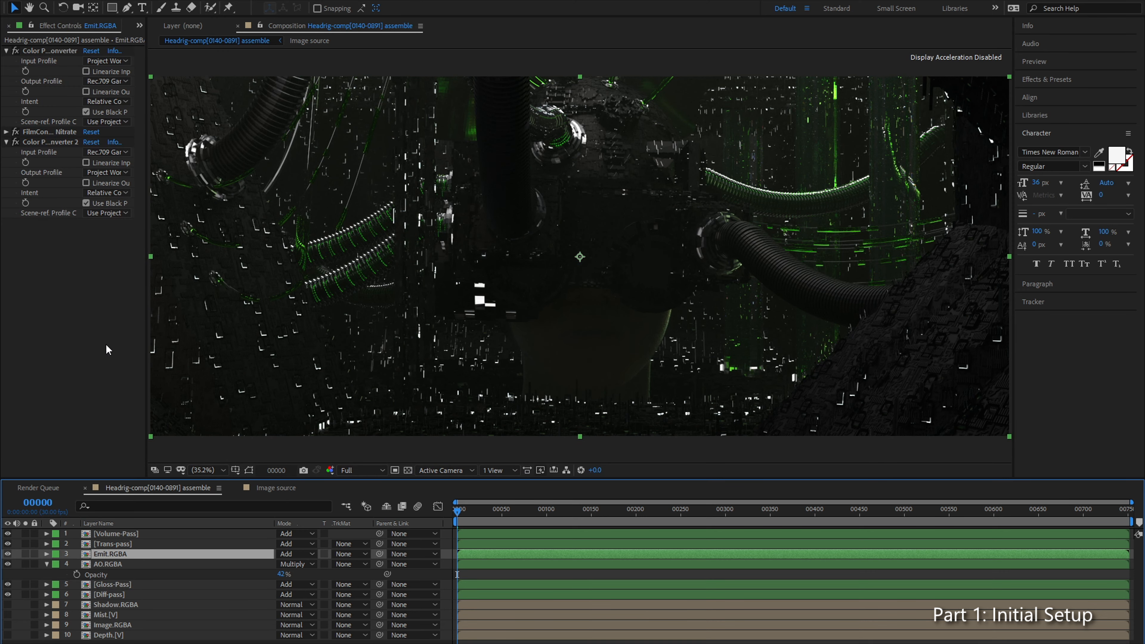
left_click(39, 131)
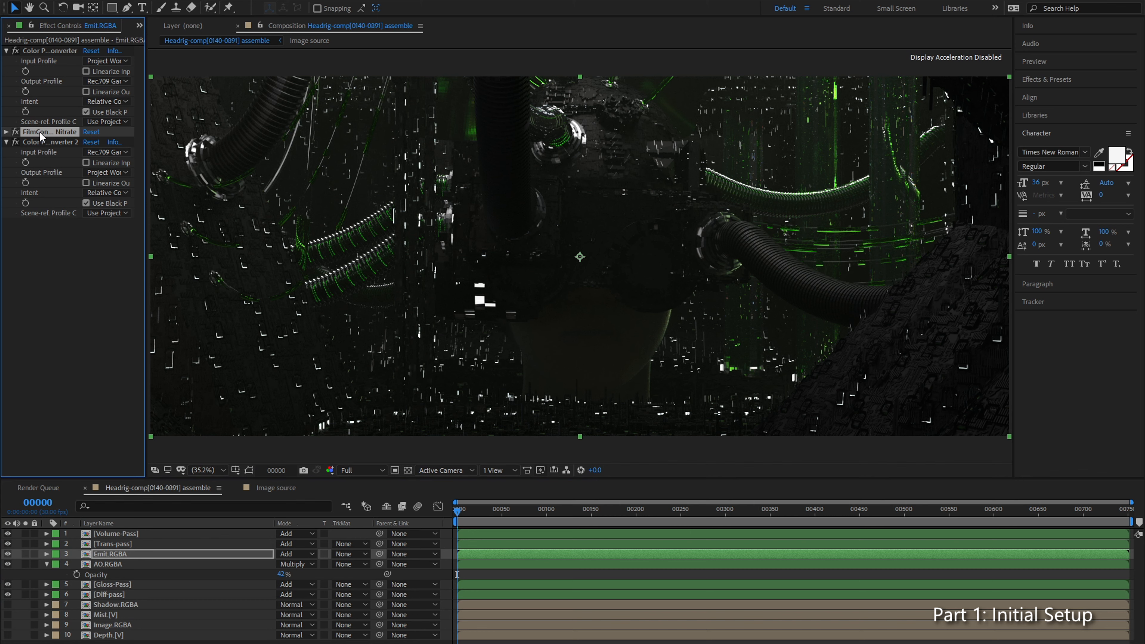
left_click(46, 141)
key("ctrl+a")
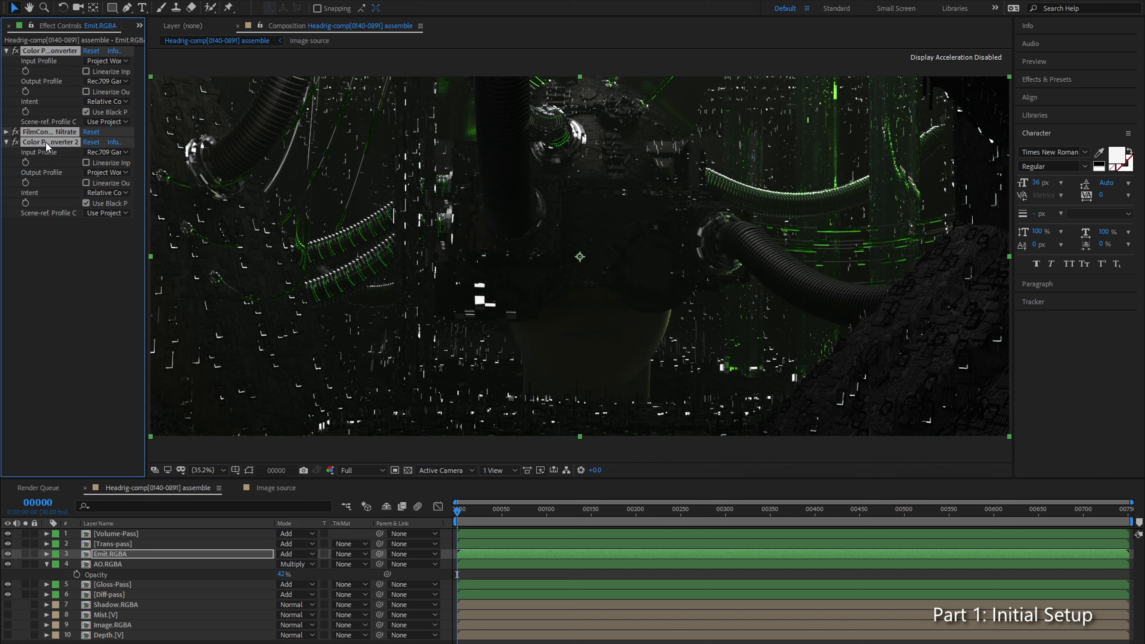
key("ctrl+x")
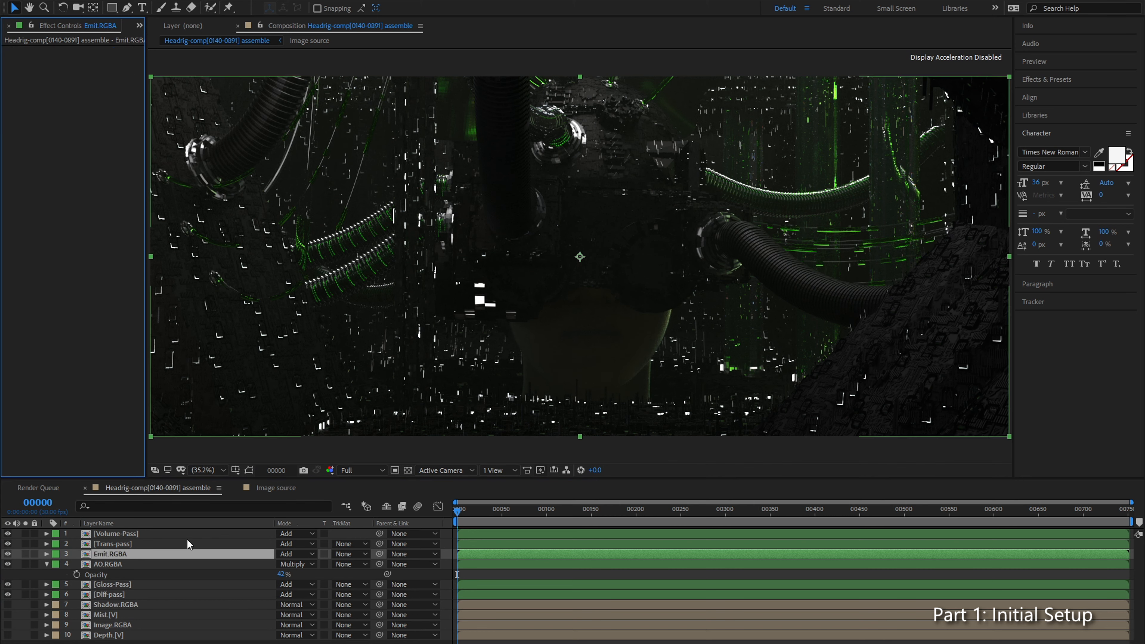
Step: Create an adjustment layer at the top of the layer stack and paste the cut effects onto it
left_click(187, 543)
key("ctrl+alt+y")
left_click_drag(197, 543, 198, 531)
key("ctrl+v")
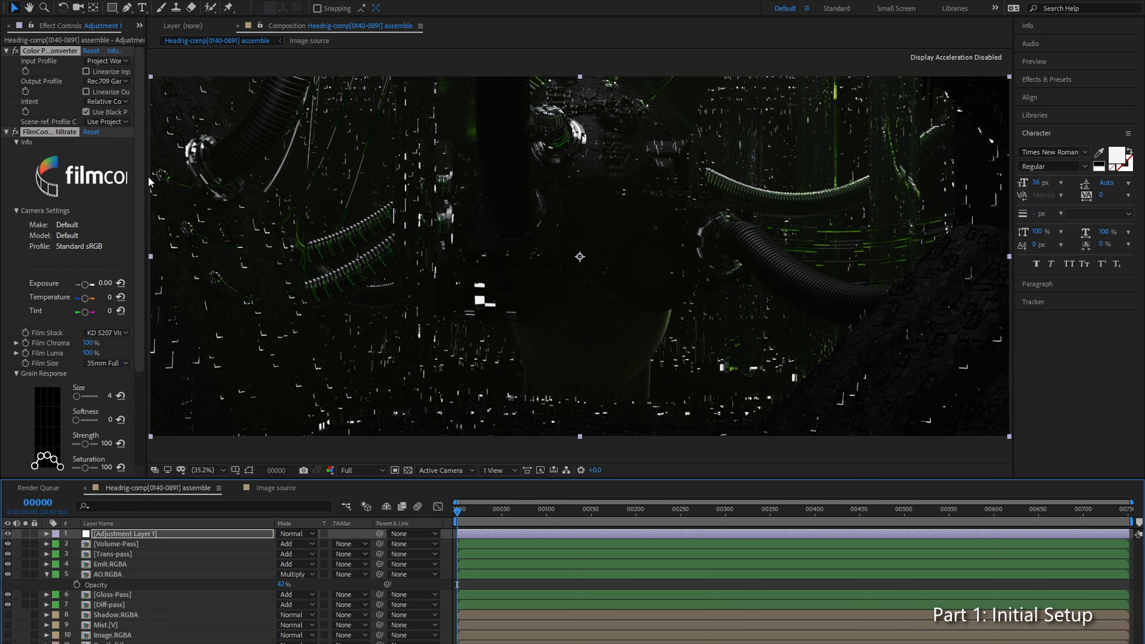
Step: Widen the Effect Controls panel and enlarge the composition viewer by shrinking the Info and Character panel column
left_click_drag(146, 176, 279, 167)
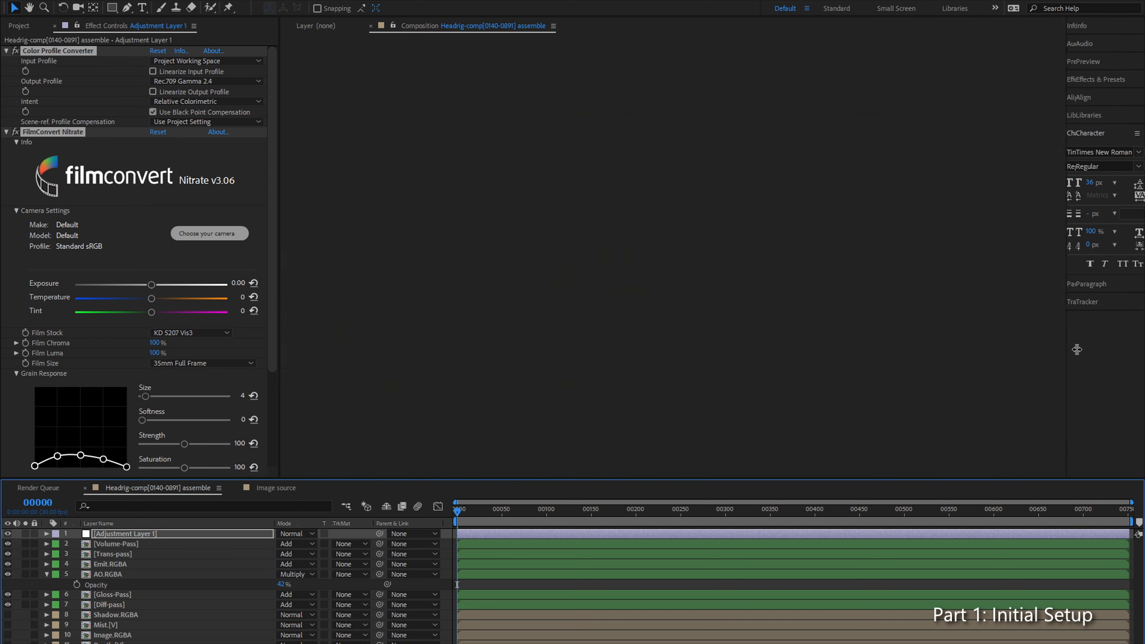
left_click_drag(1008, 349, 1124, 340)
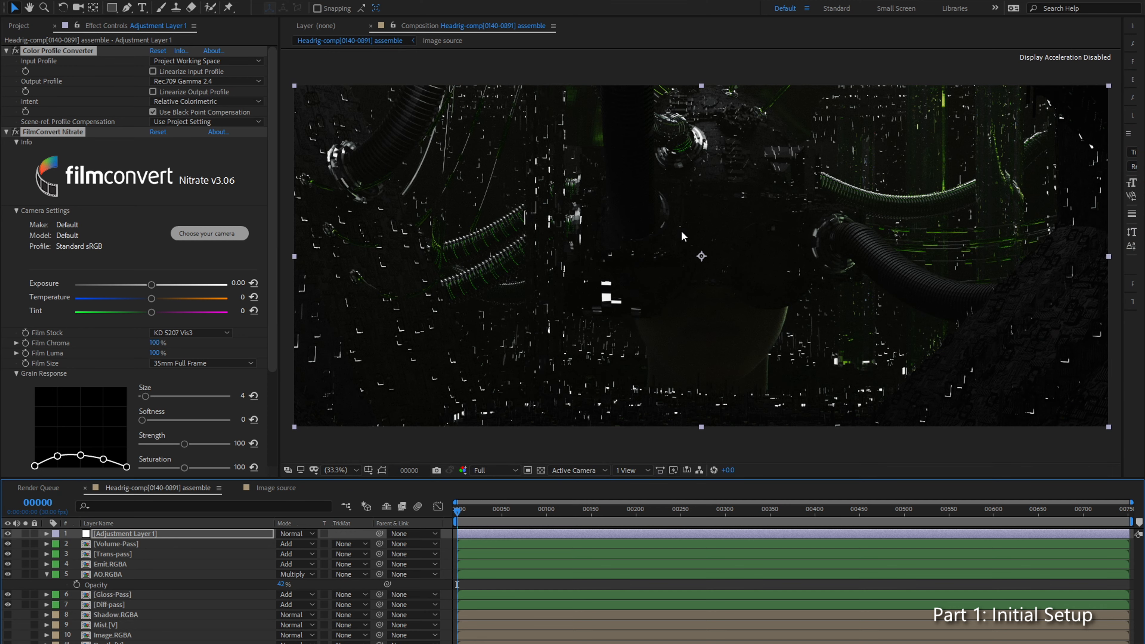
Step: Examine the film grain on the hoses and dark surfaces at 100% and 200% magnification
scroll(704, 216, "up", 3)
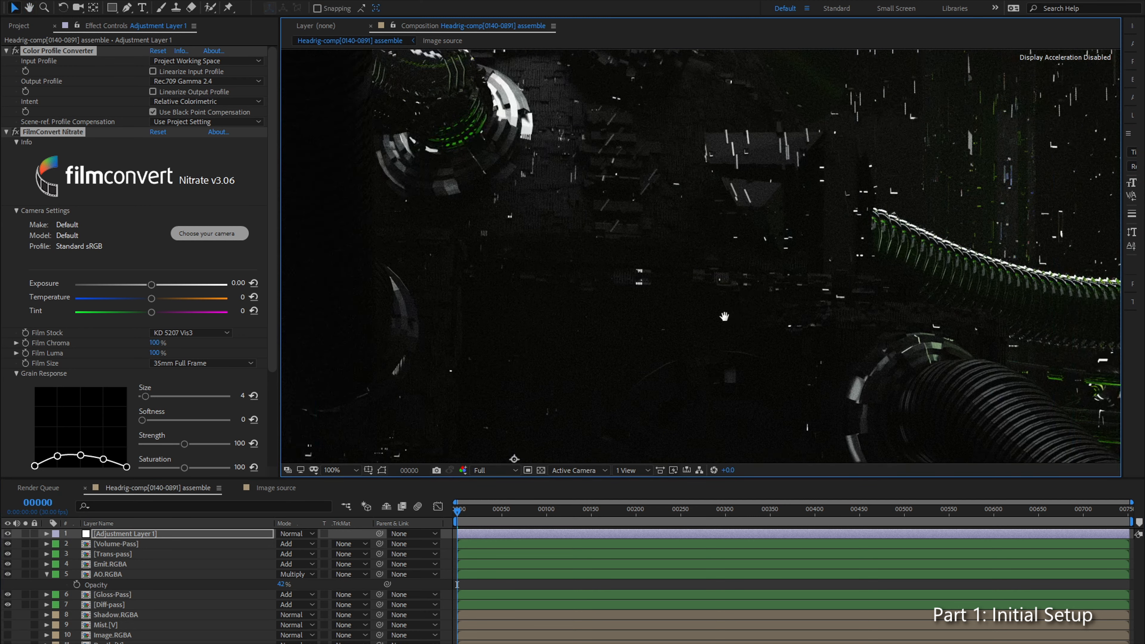
left_click_drag(766, 311, 620, 282)
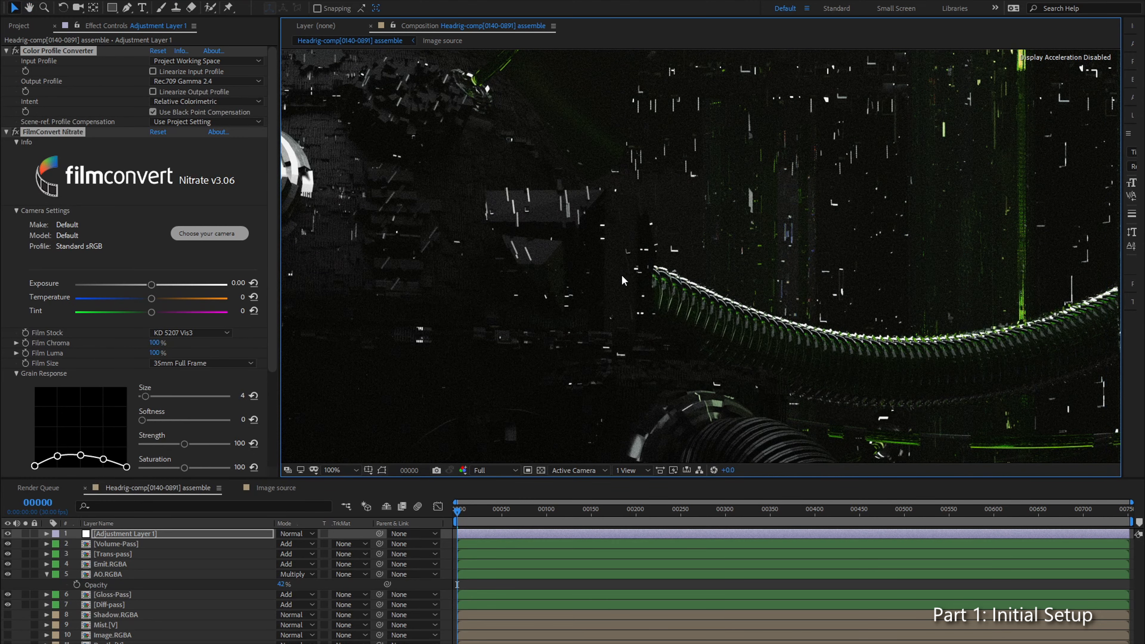
scroll(618, 279, "down", 1)
left_click_drag(525, 277, 580, 149)
left_click_drag(742, 266, 464, 182)
scroll(563, 232, "up", 1)
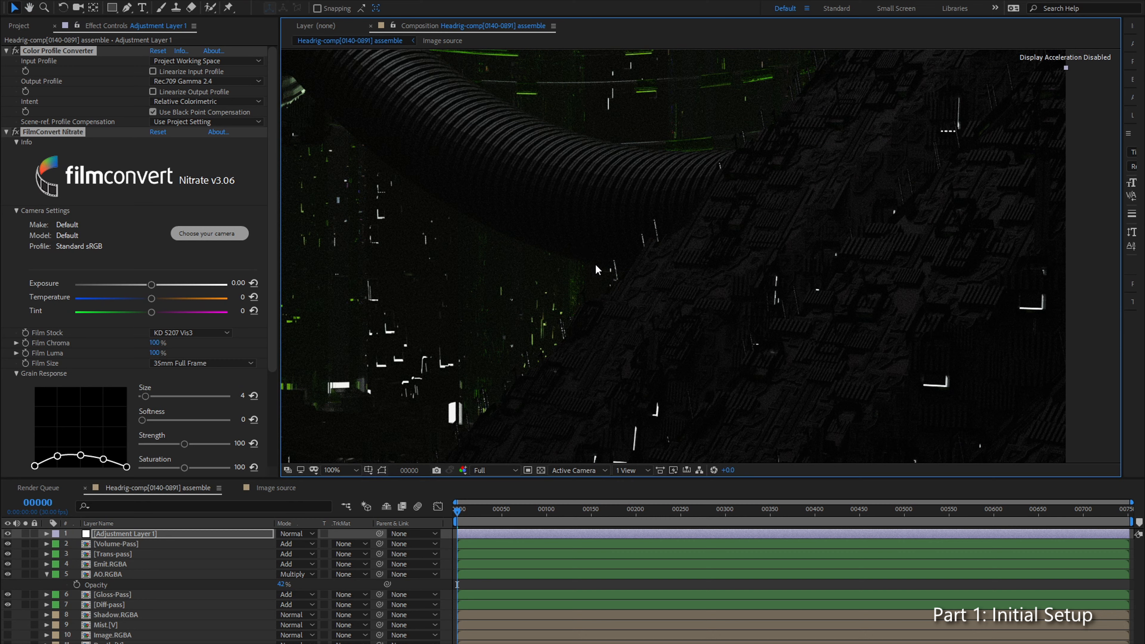
scroll(468, 276, "up", 1)
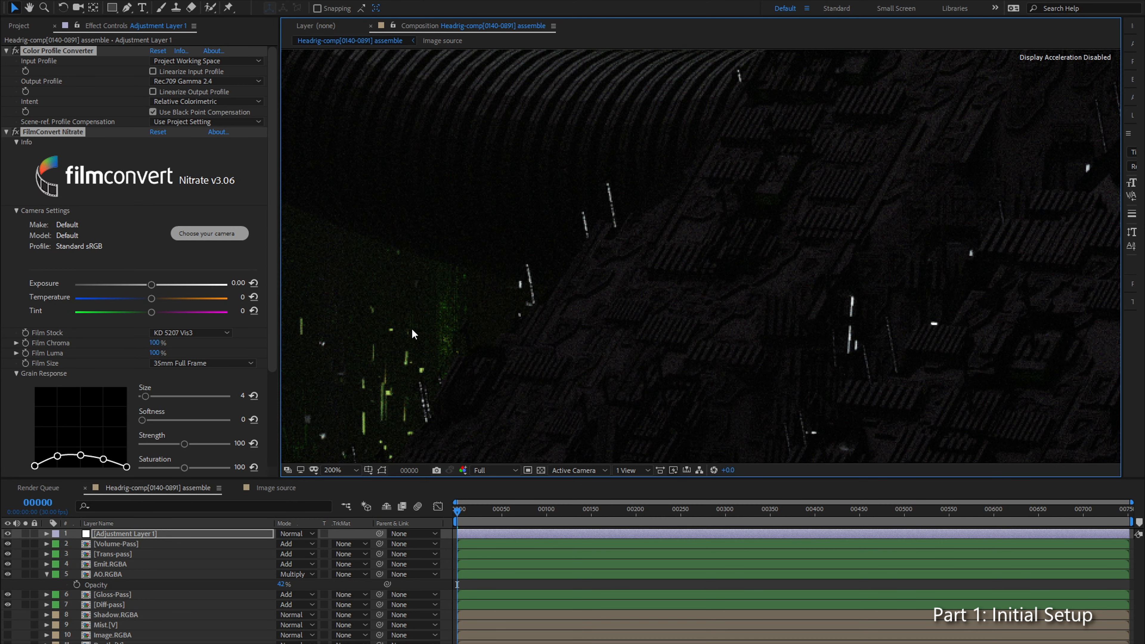
left_click_drag(519, 285, 885, 457)
scroll(408, 253, "down", 1)
left_click_drag(398, 227, 654, 291)
left_click_drag(456, 226, 575, 290)
scroll(572, 287, "down", 2)
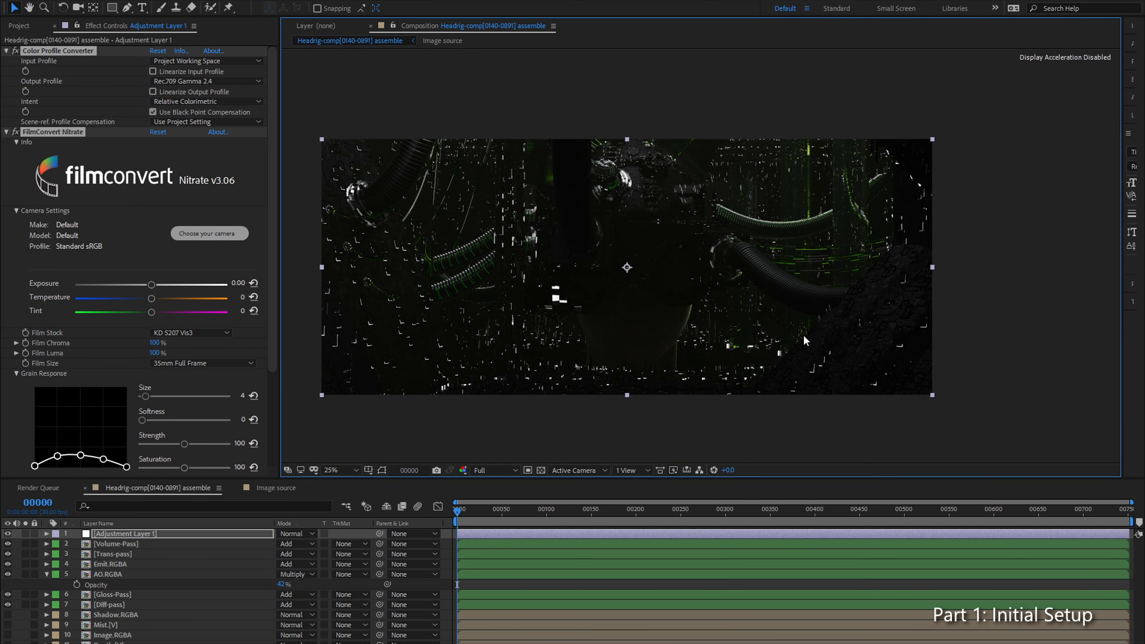
key("period")
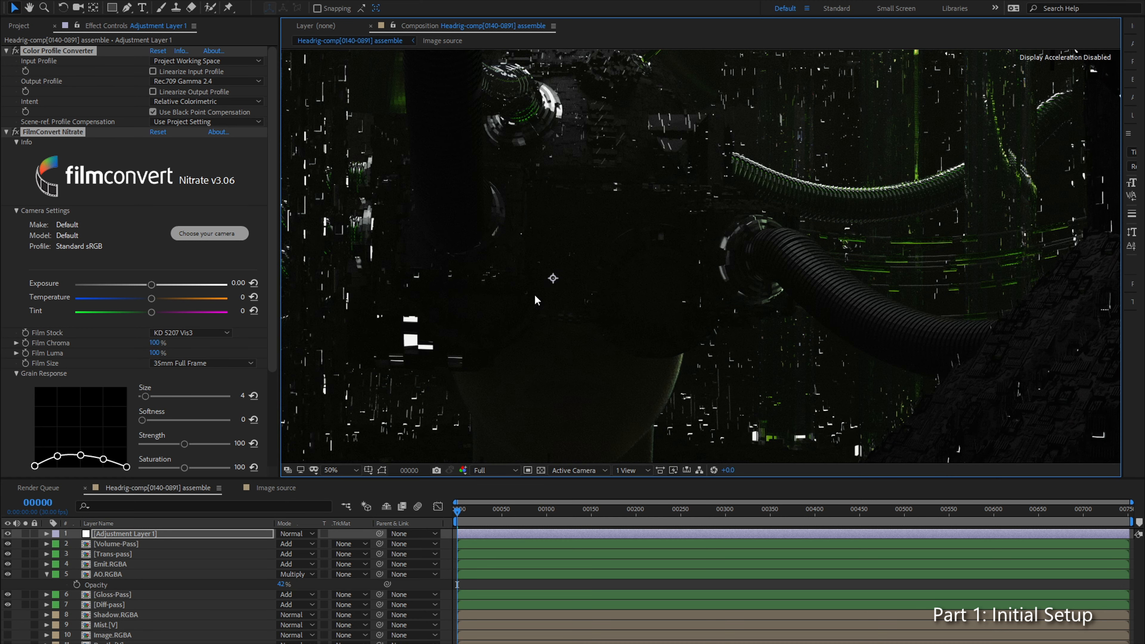
scroll(626, 223, "up", 1)
left_click_drag(685, 204, 538, 380)
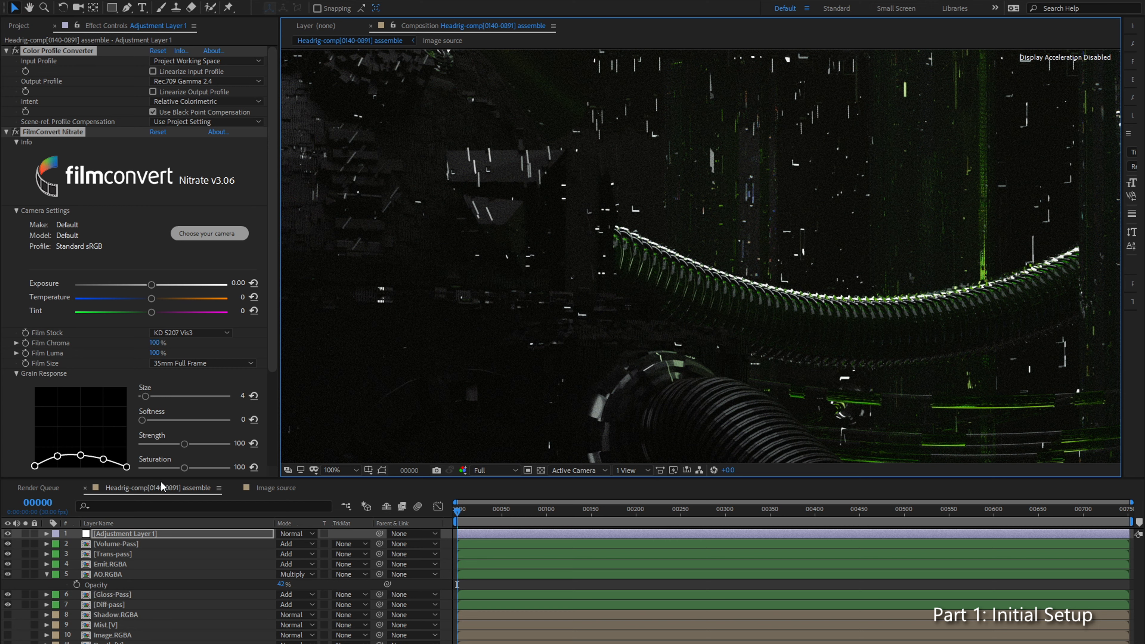
Step: Compare the cable detail and colours with Adjustment Layer 1 hidden and shown
left_click(8, 533)
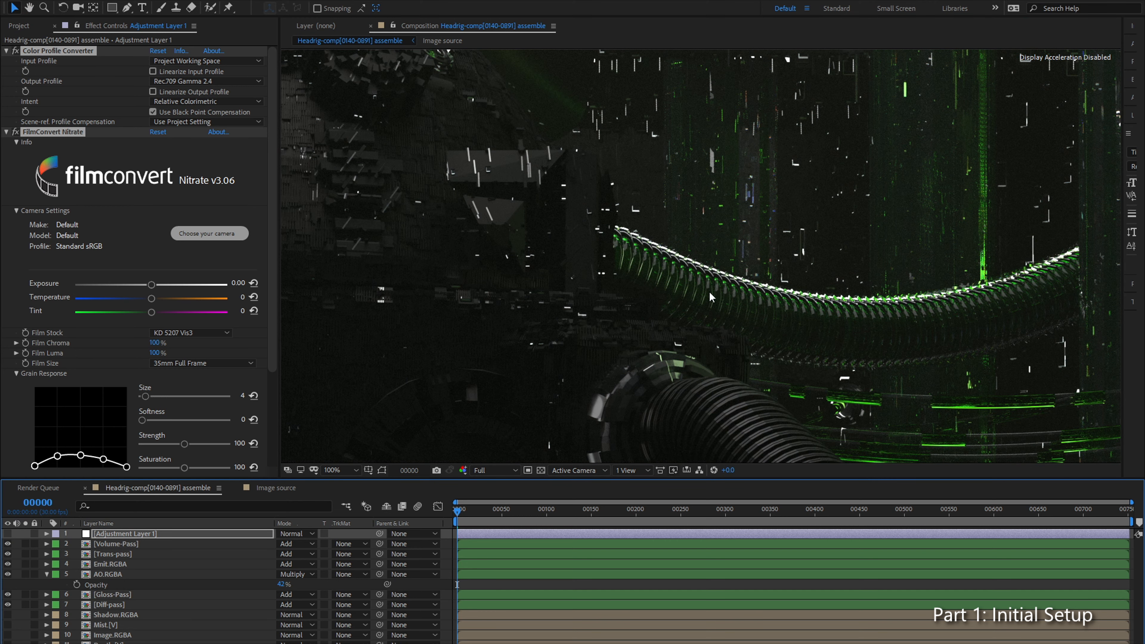
scroll(693, 291, "up", 2)
scroll(566, 266, "down", 1)
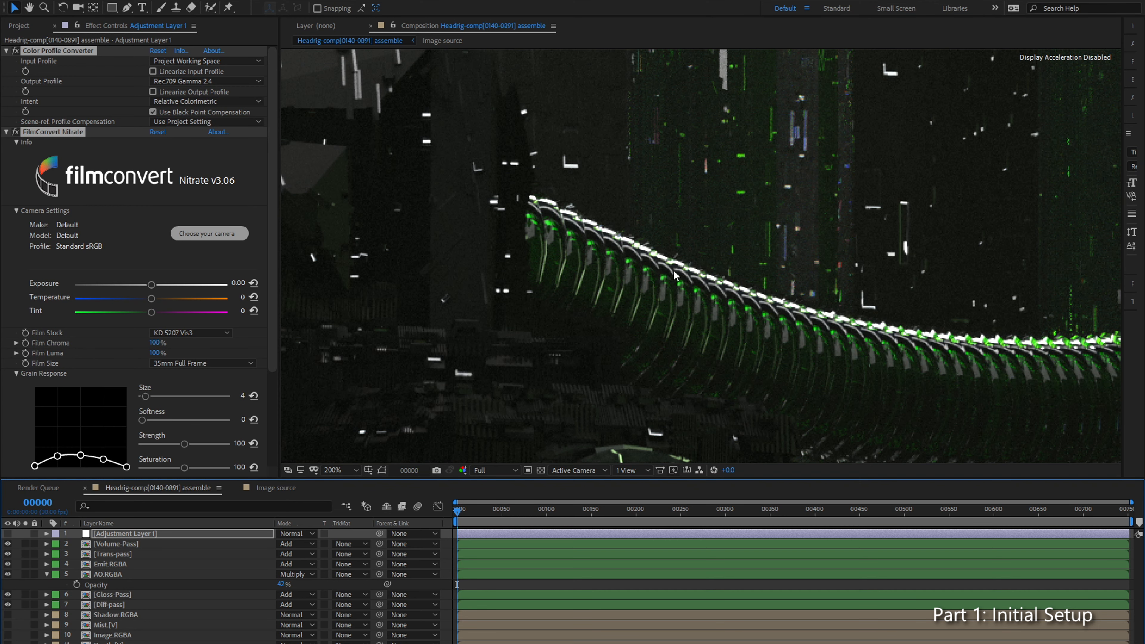
scroll(661, 225, "down", 1)
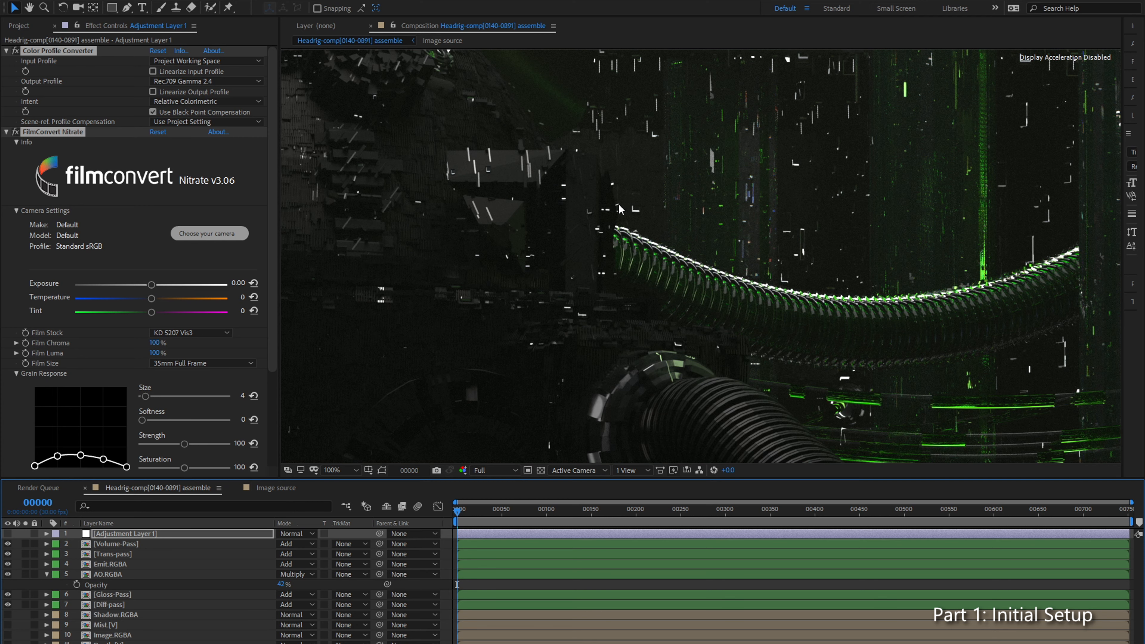
left_click(8, 533)
scroll(739, 230, "down", 1)
scroll(711, 253, "up", 1)
Step: Inspect the graded image around the ribbed cable and central figure, and fit the whole composition in the viewer
left_click_drag(735, 301, 670, 244)
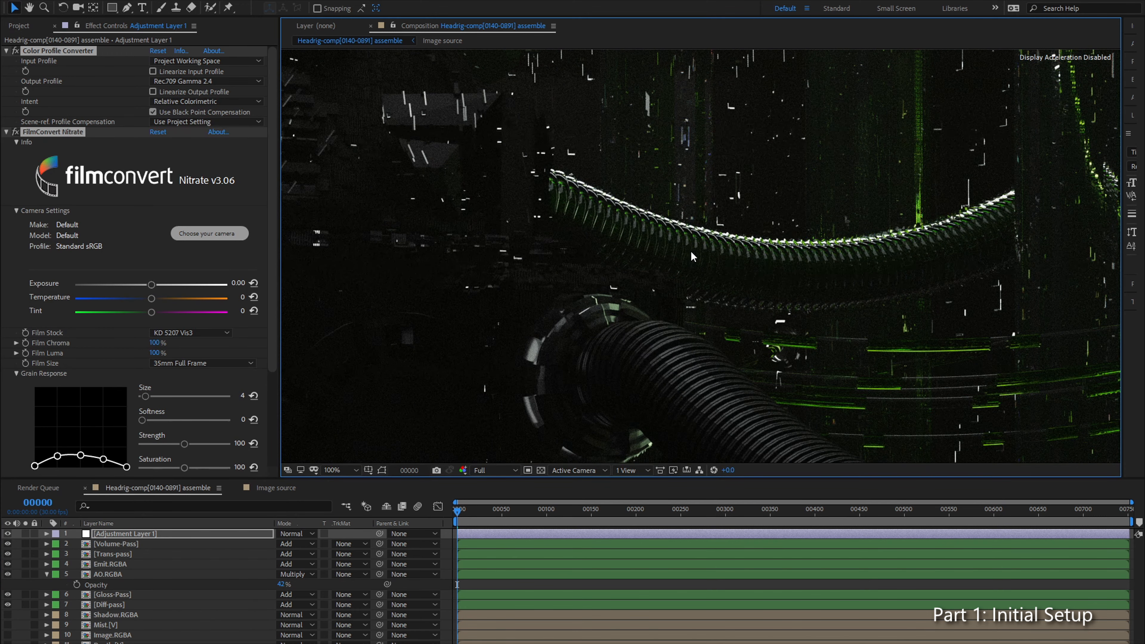
scroll(869, 257, "up", 1)
left_click_drag(895, 255, 685, 303)
scroll(625, 244, "down", 1)
scroll(625, 243, "down", 1)
left_click_drag(567, 290, 664, 198)
left_click(348, 471)
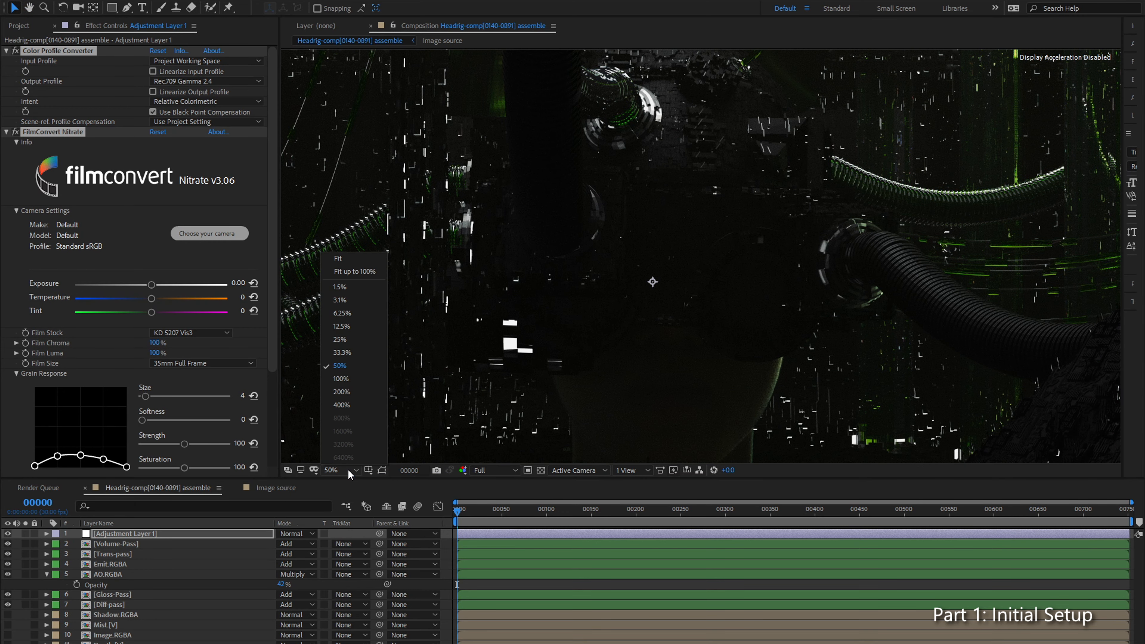
left_click(354, 259)
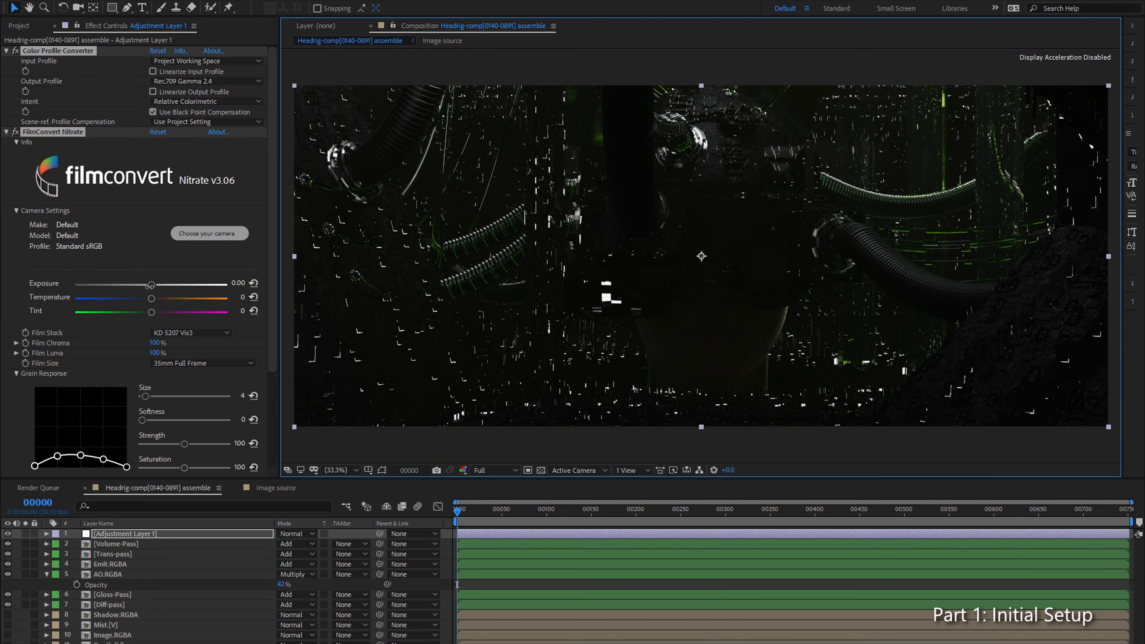
Step: Review the effect stack on Adjustment Layer 1 and slightly narrow the Effect Controls panel
left_click_drag(273, 265, 267, 326)
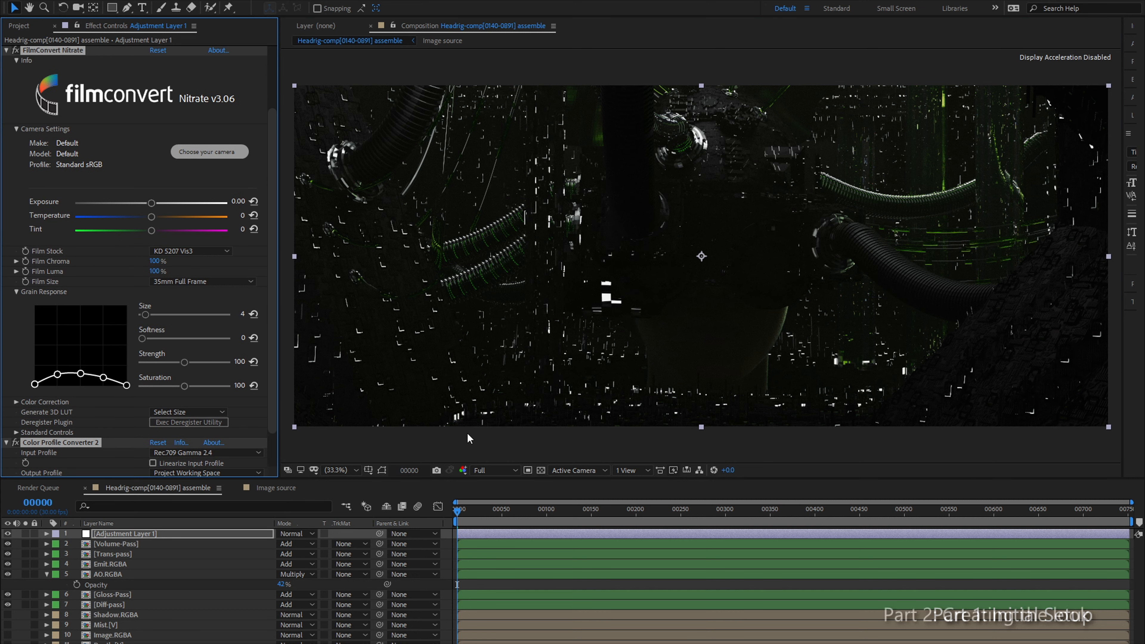
left_click(189, 564)
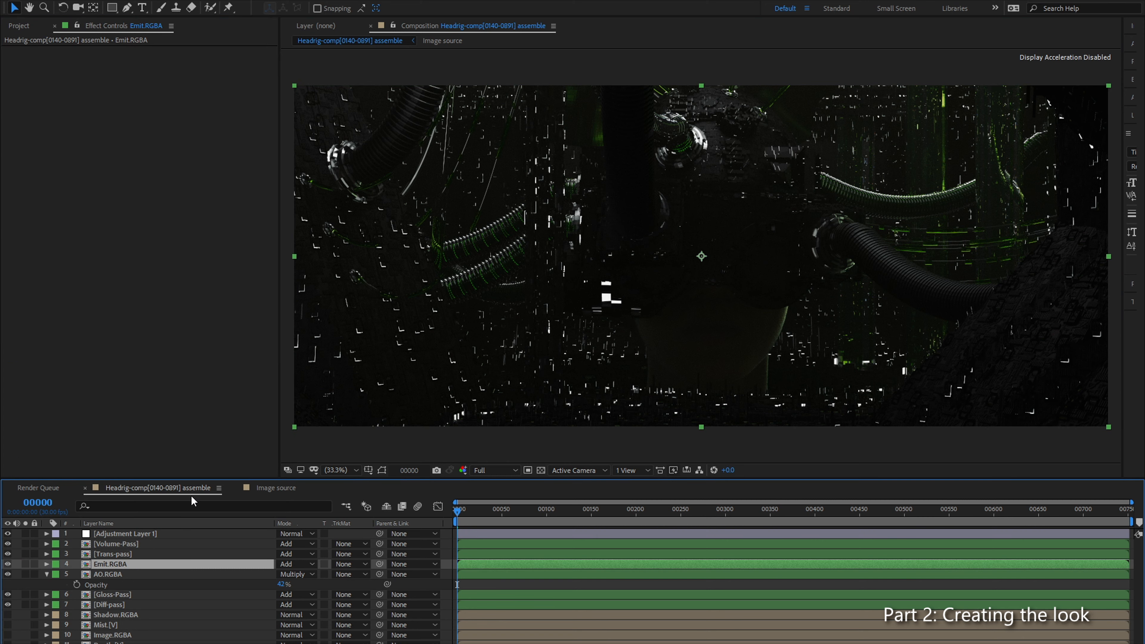
left_click(172, 533)
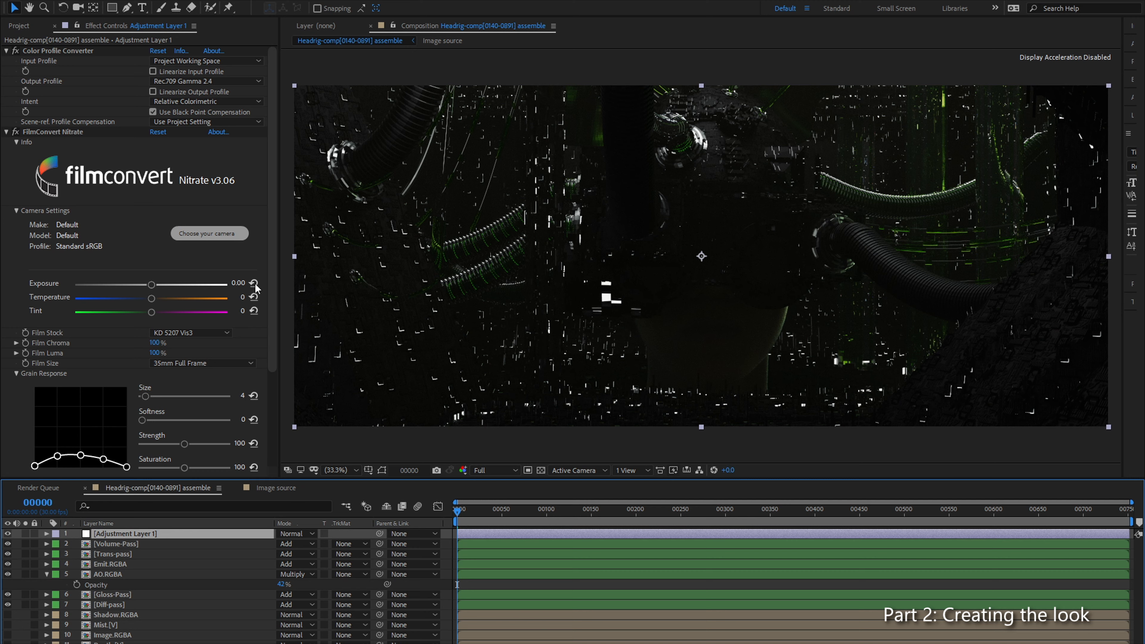
left_click_drag(270, 228, 288, 175)
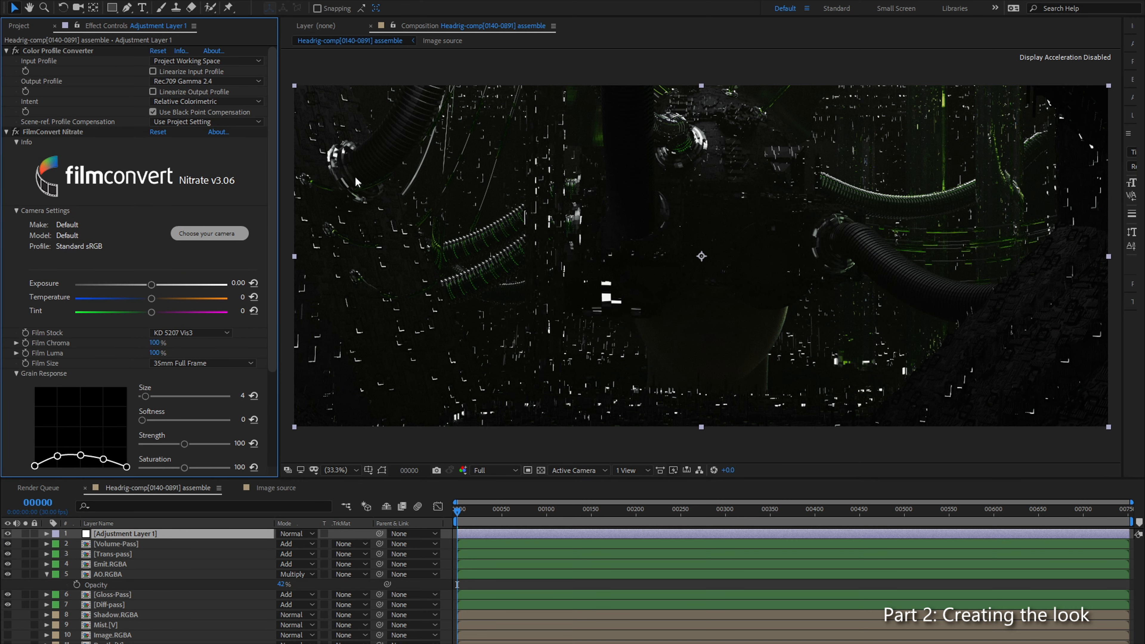
left_click_drag(278, 379, 265, 374)
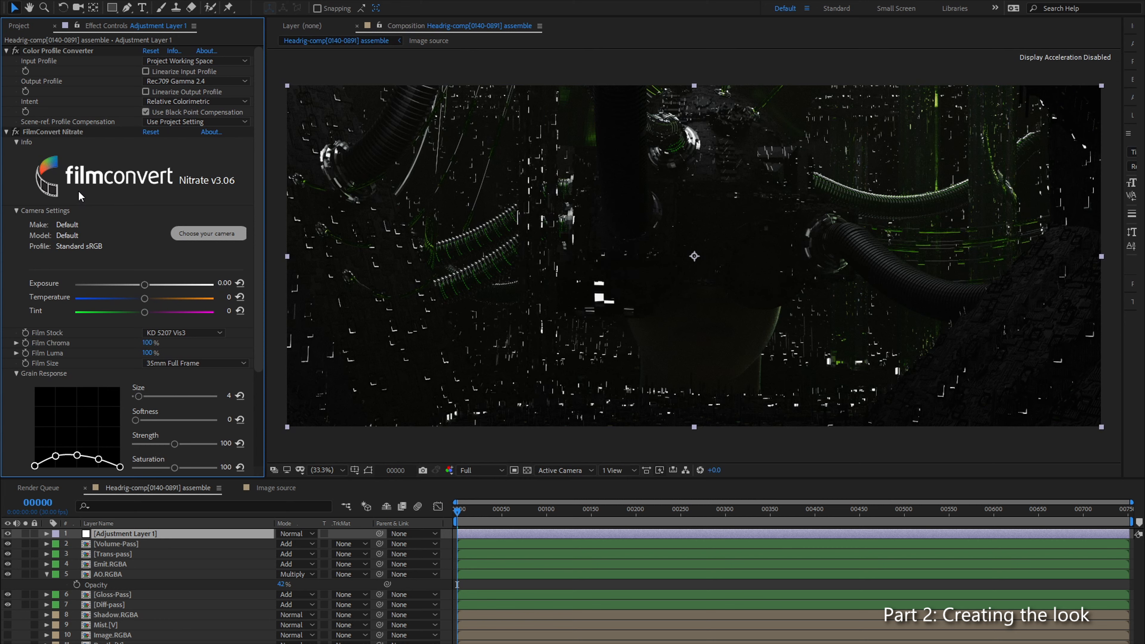
Step: Set the FilmConvert Nitrate exposure to 0.37 and add a Levels effect between FilmConvert and the second Color Profile Converter
scroll(243, 252, "down", 1)
left_click_drag(144, 278, 151, 279)
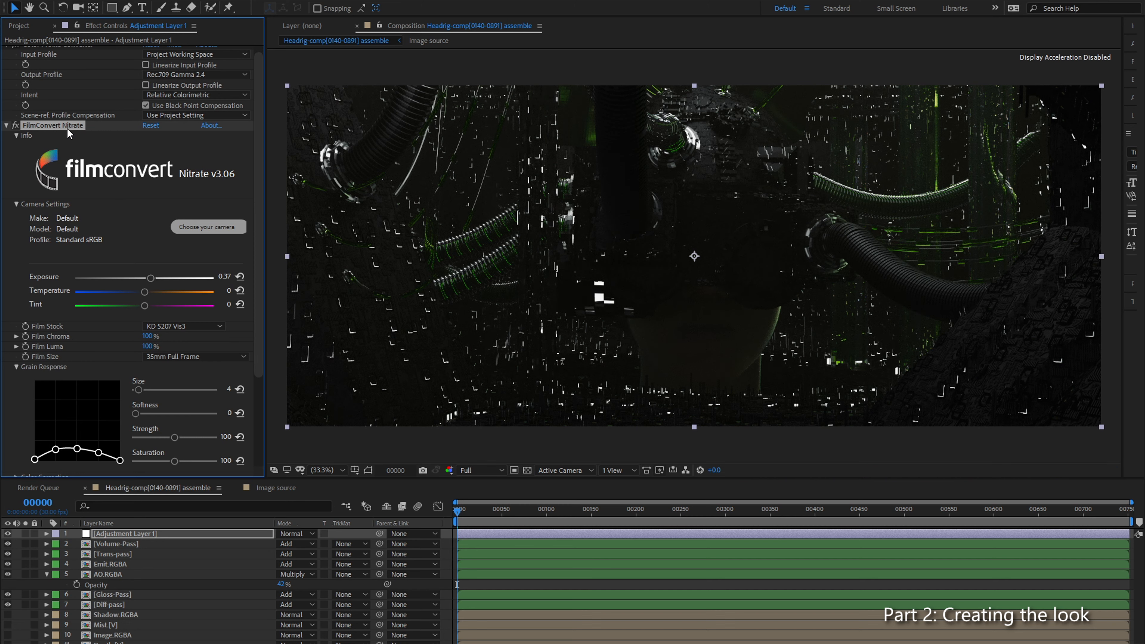
key("ctrl+space")
type("lev")
key("Return")
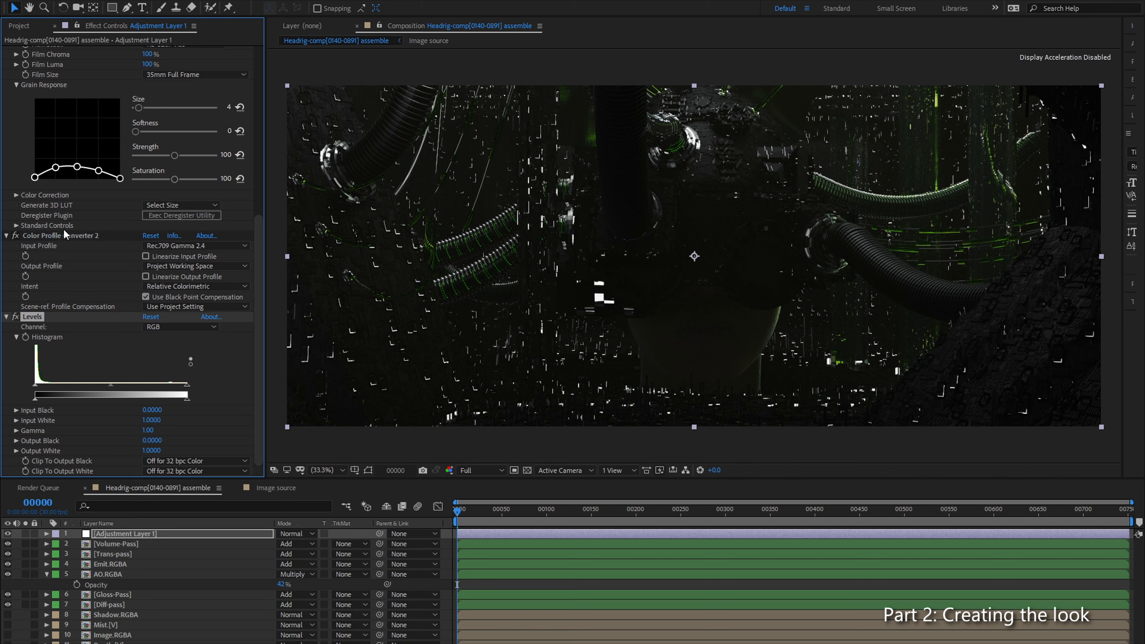
left_click_drag(65, 234, 68, 471)
Step: Set the Levels effect's Input White to 0.9922 and its Gamma to 1.01
left_click_drag(188, 302, 185, 310)
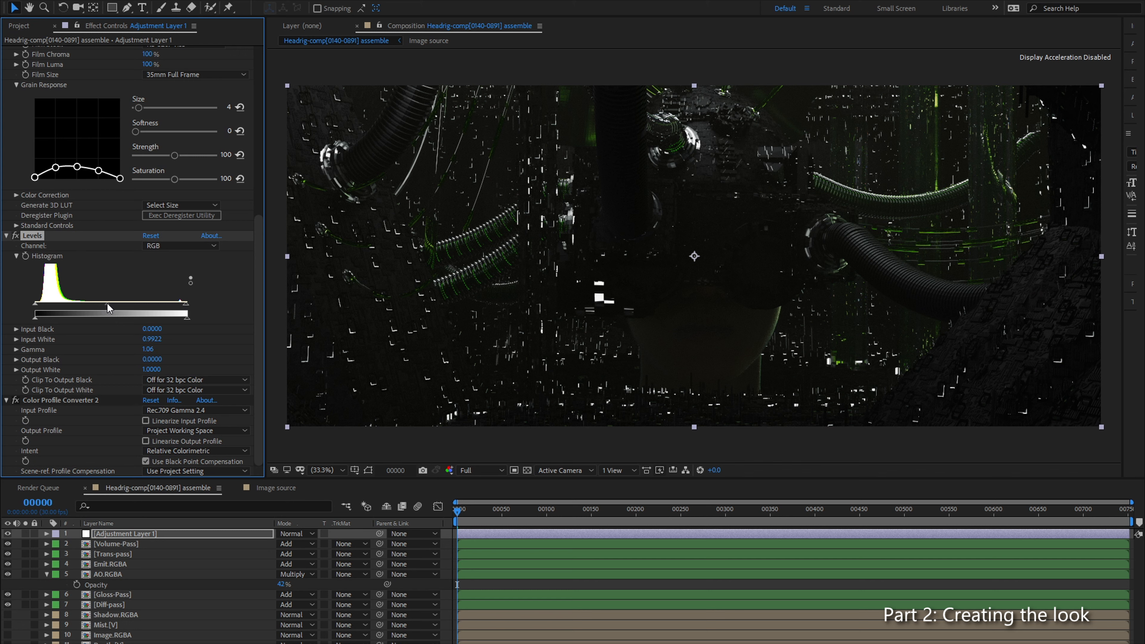
left_click(131, 532)
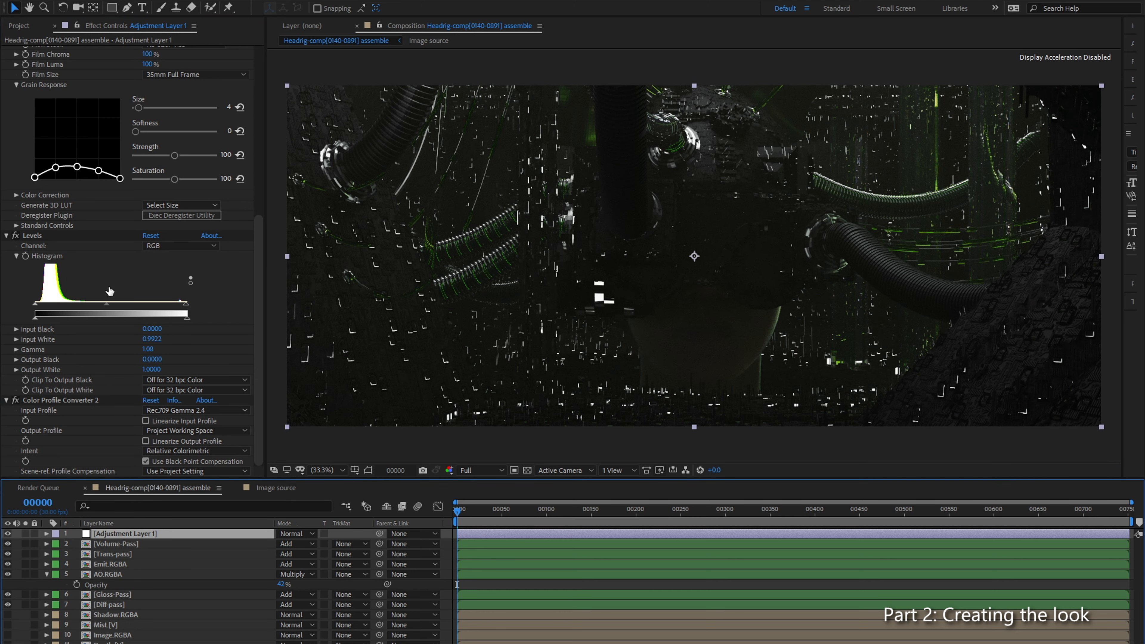
left_click_drag(113, 304, 110, 302)
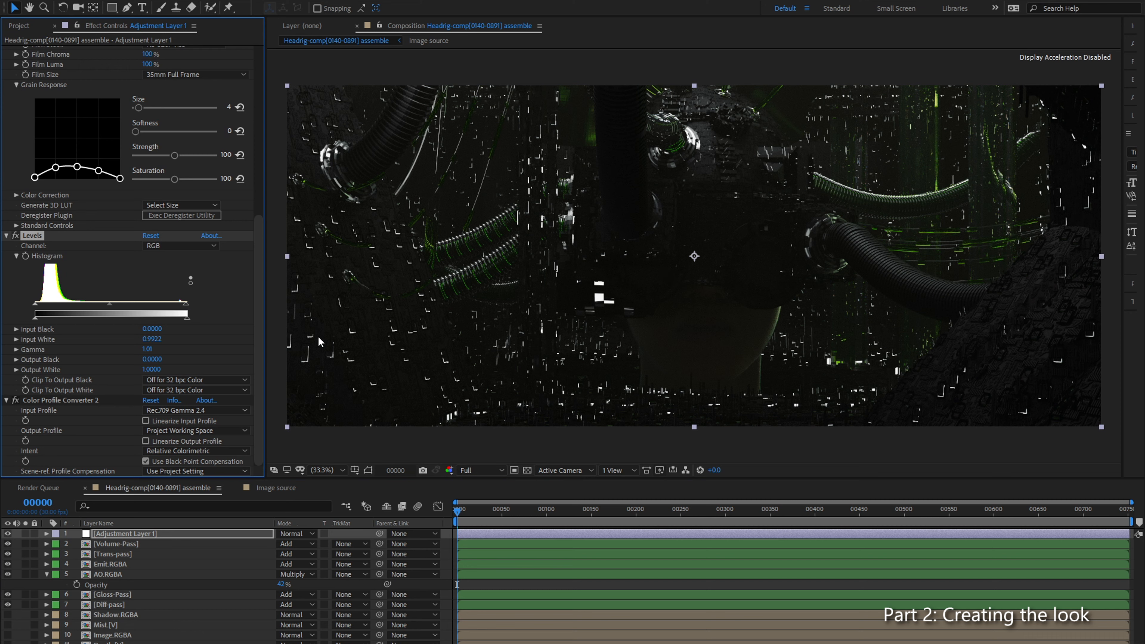
Step: Copy both Color Profile Converter effects from Adjustment Layer 1 onto the Emit.RGBA layer
left_click(102, 545)
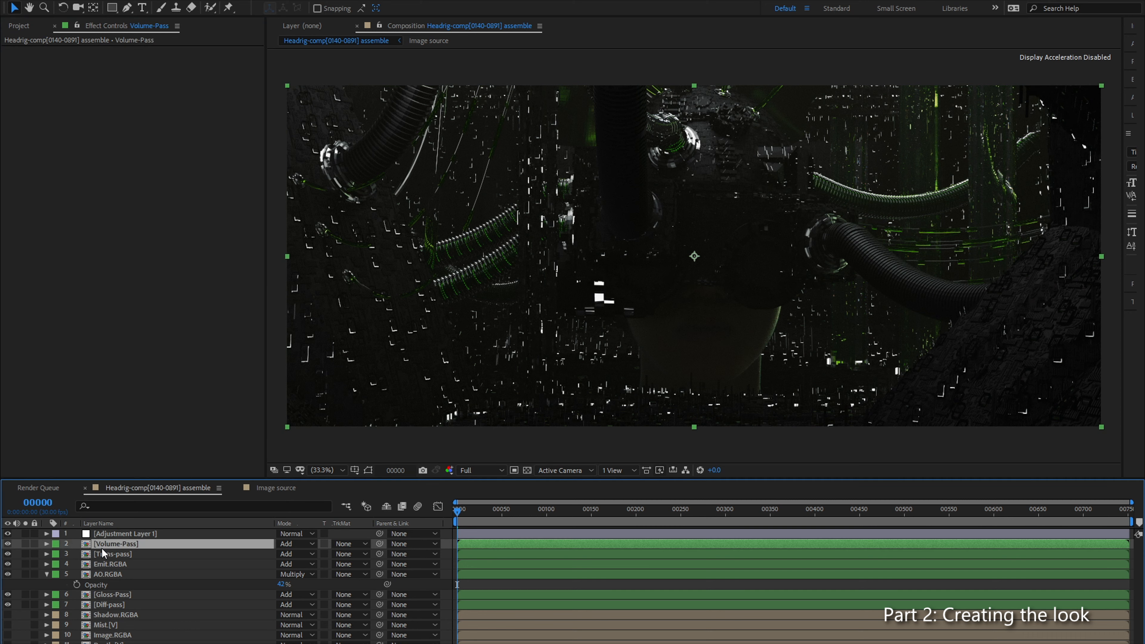
left_click(110, 564)
left_click(135, 534)
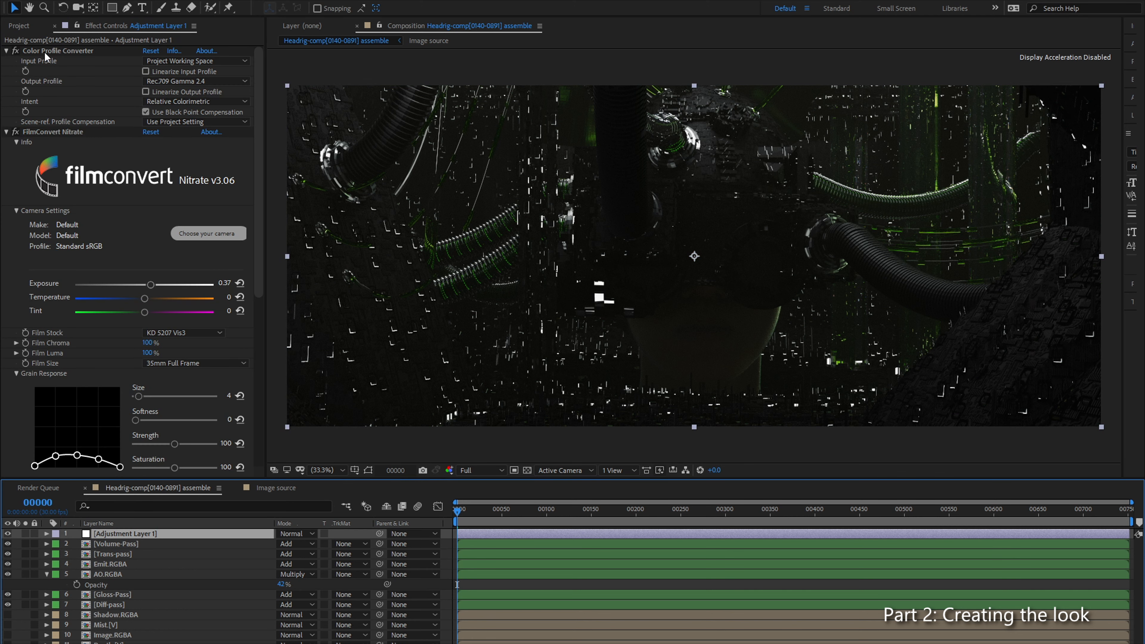
left_click(6, 132)
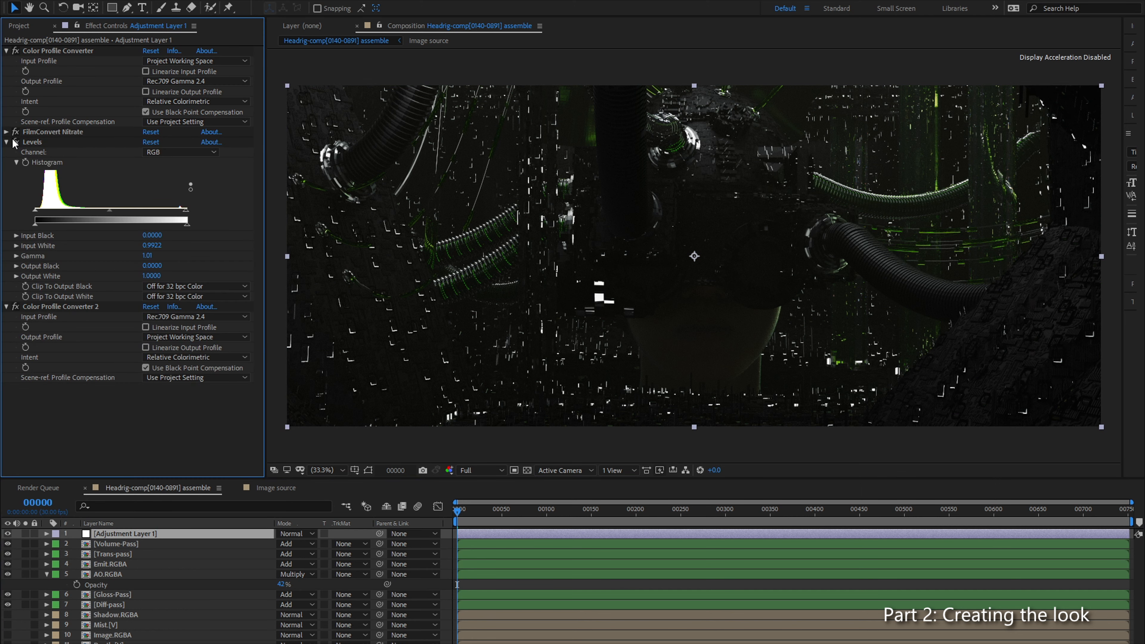
left_click(59, 50)
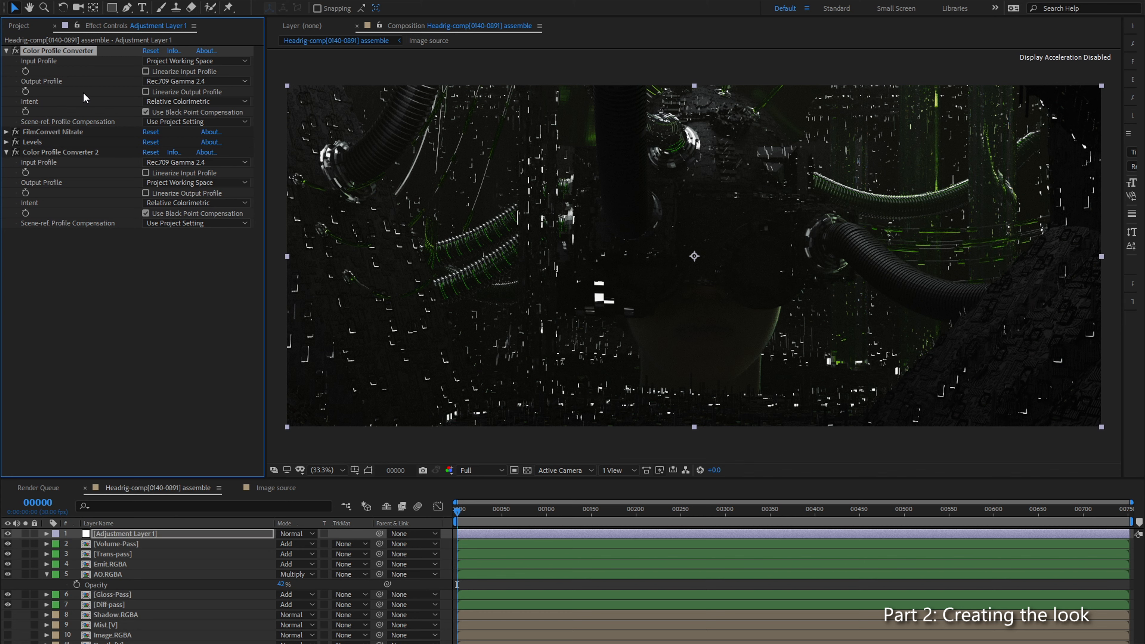
left_click(91, 152, "ctrl")
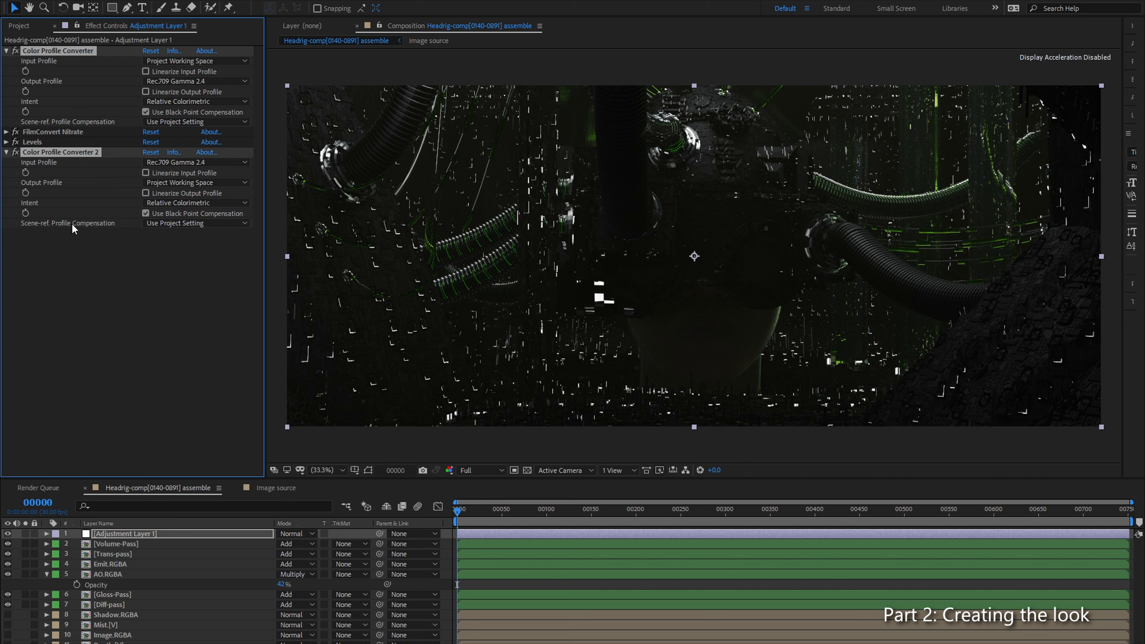
left_click(141, 566)
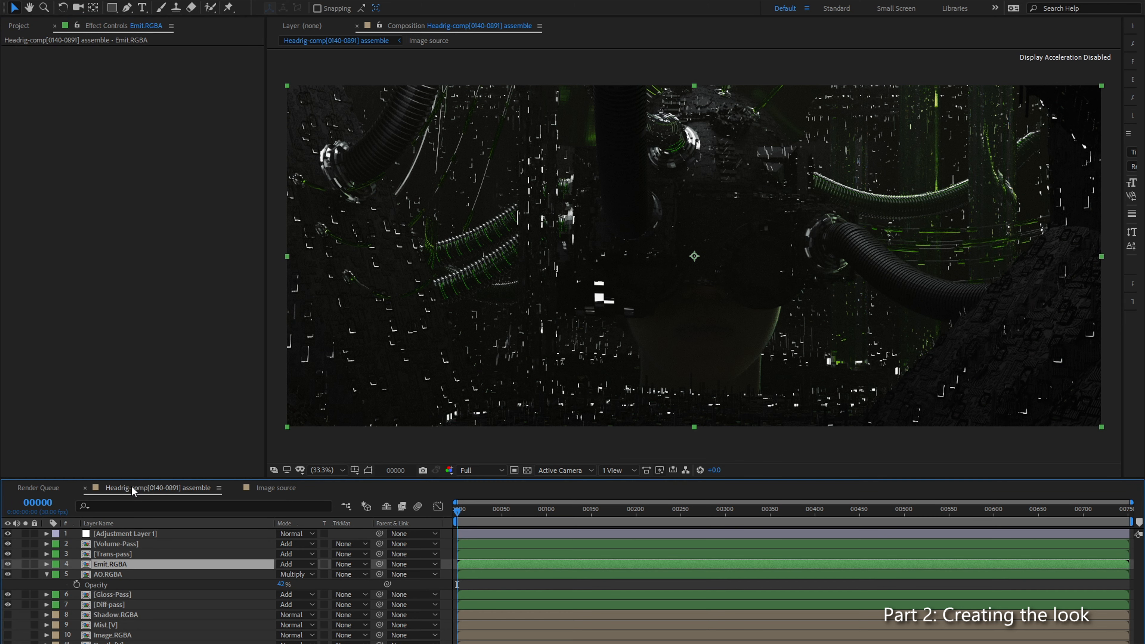
key("ctrl+v")
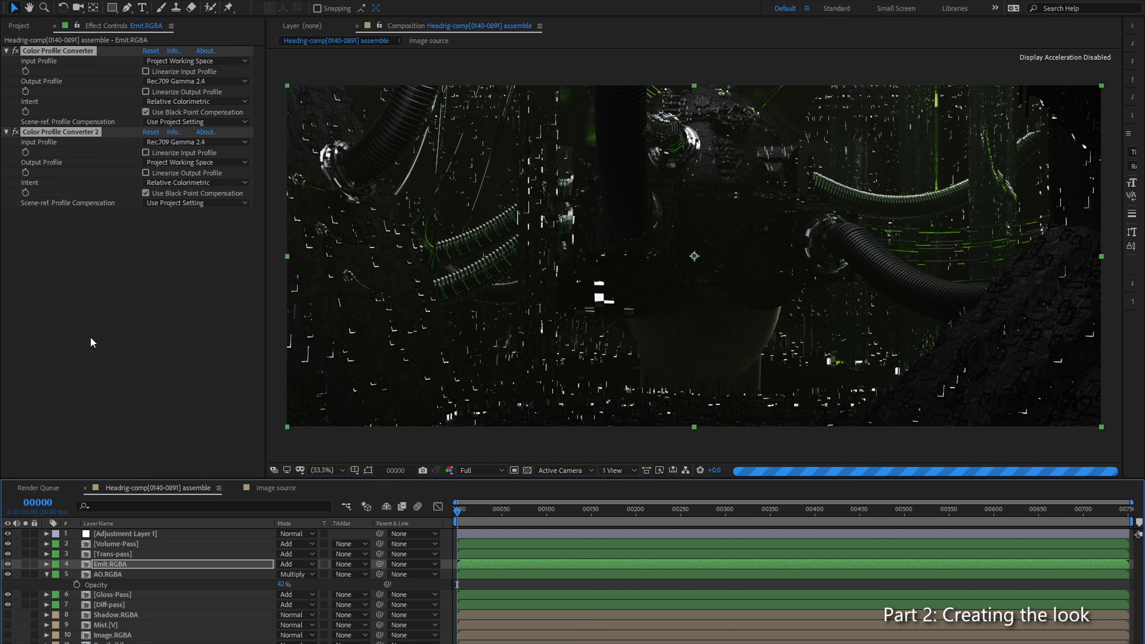
Step: Add a Glow effect to Emit.RGBA and place it between the two collapsed Color Profile Converters
left_click(134, 316)
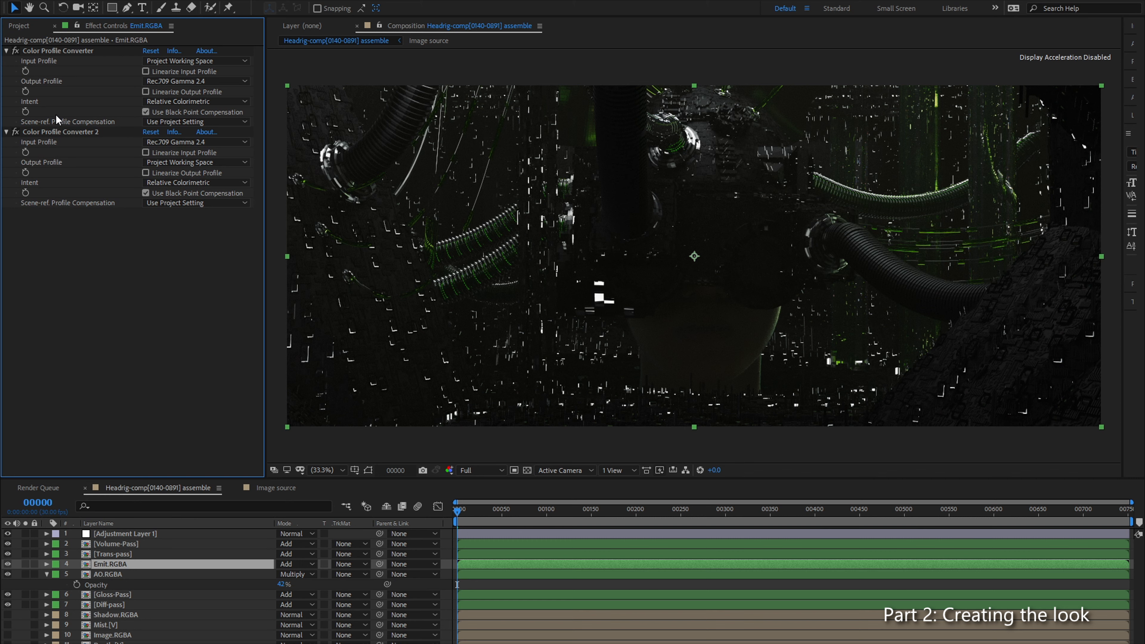
left_click(6, 132)
left_click(7, 51)
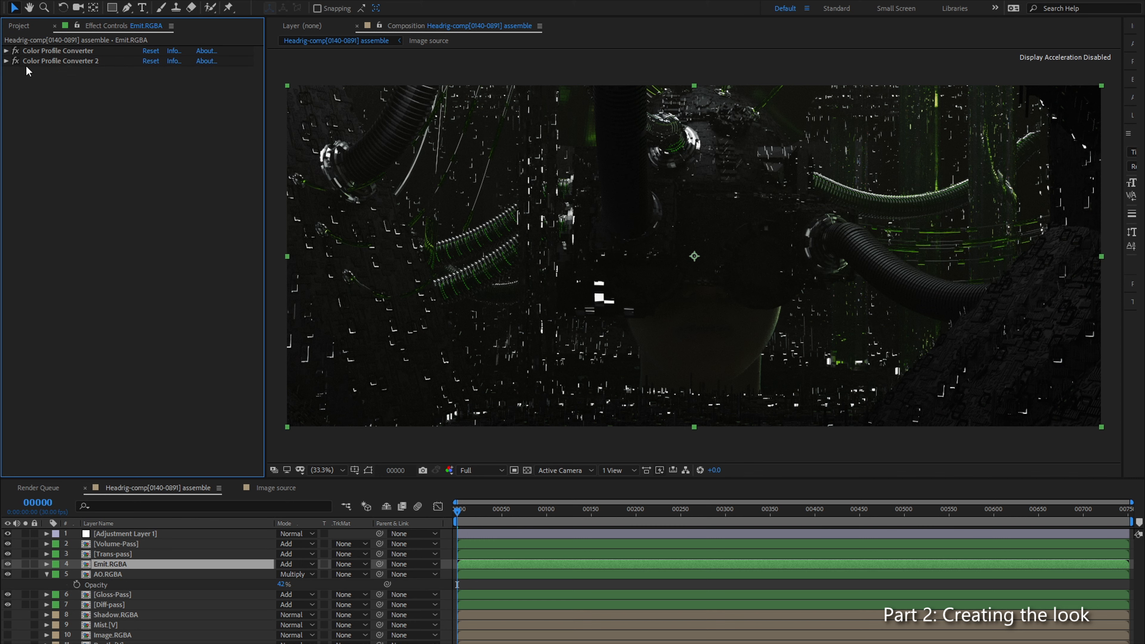
key("ctrl+space")
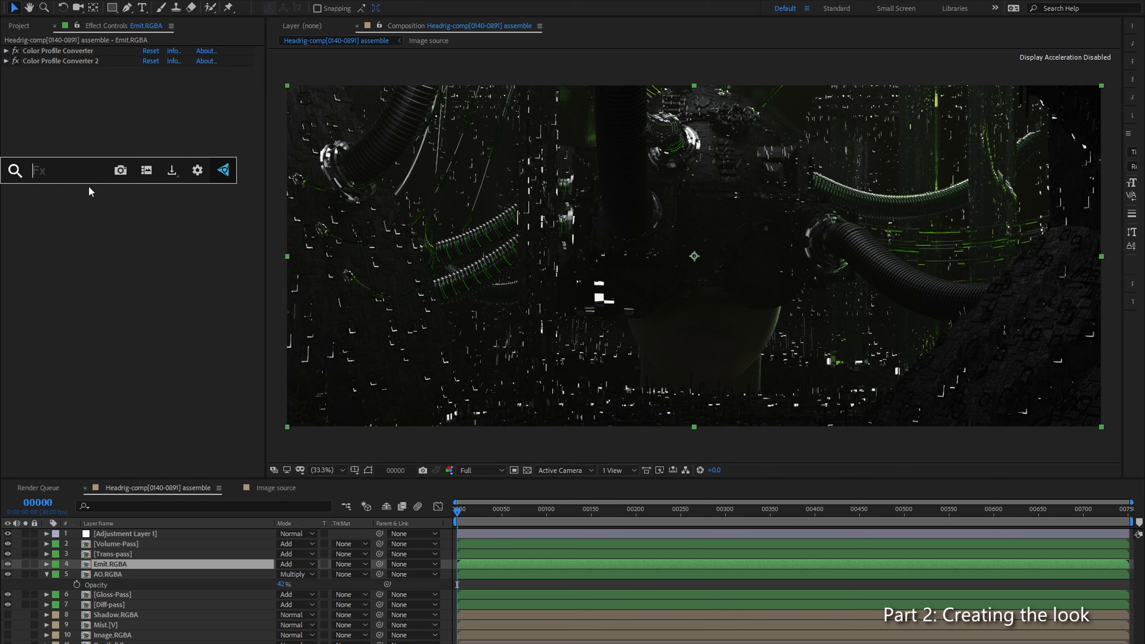
type("gloiqw")
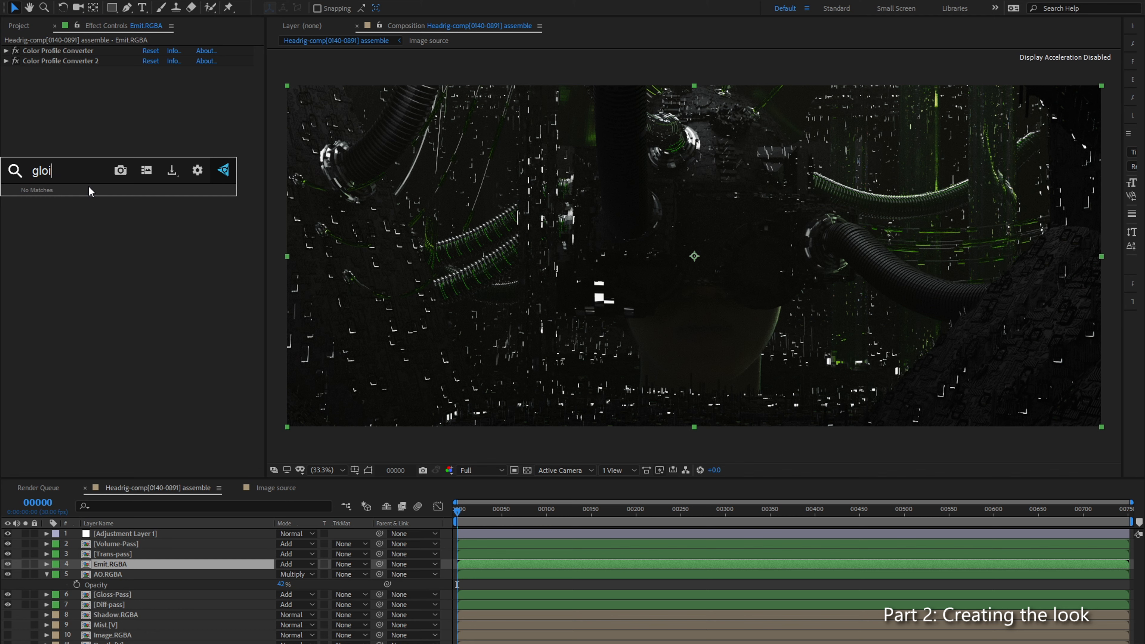
key("BackSpace")
type("w")
key("Return")
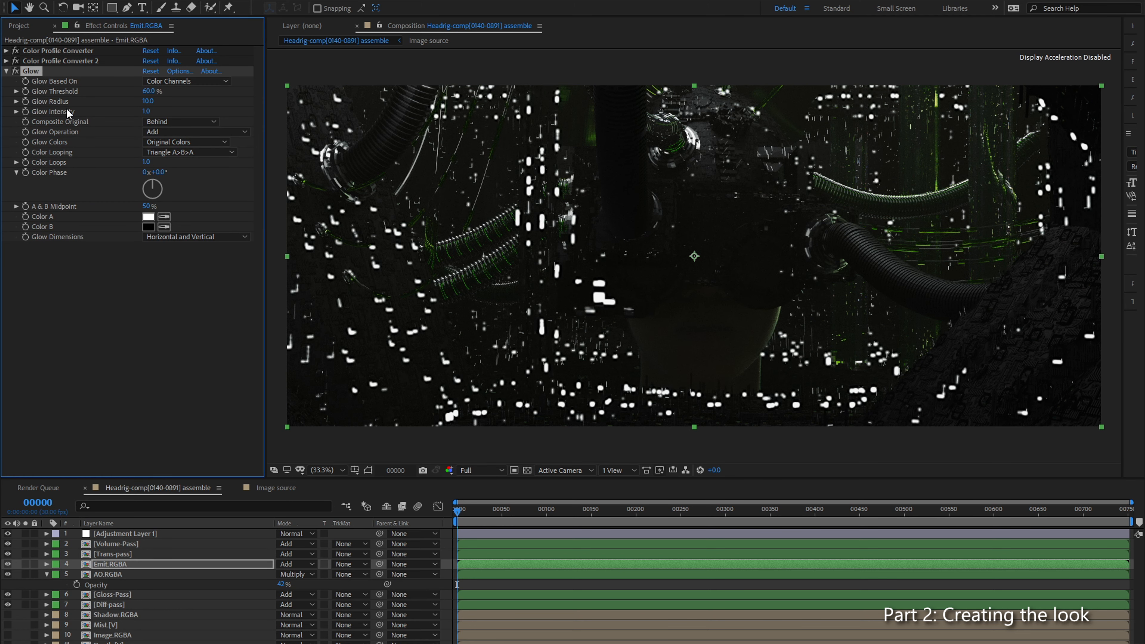
left_click_drag(39, 70, 38, 56)
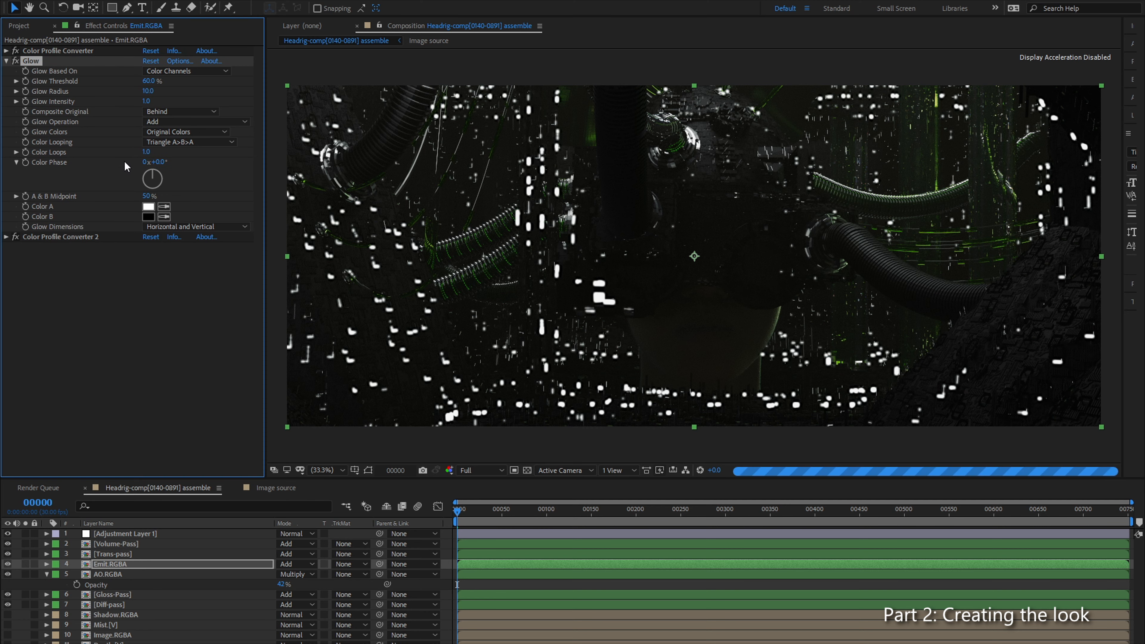
Step: Inspect the glowing lights up close and review the output profile options of the first Color Profile Converter on Emit.RGBA
scroll(532, 223, "up", 4)
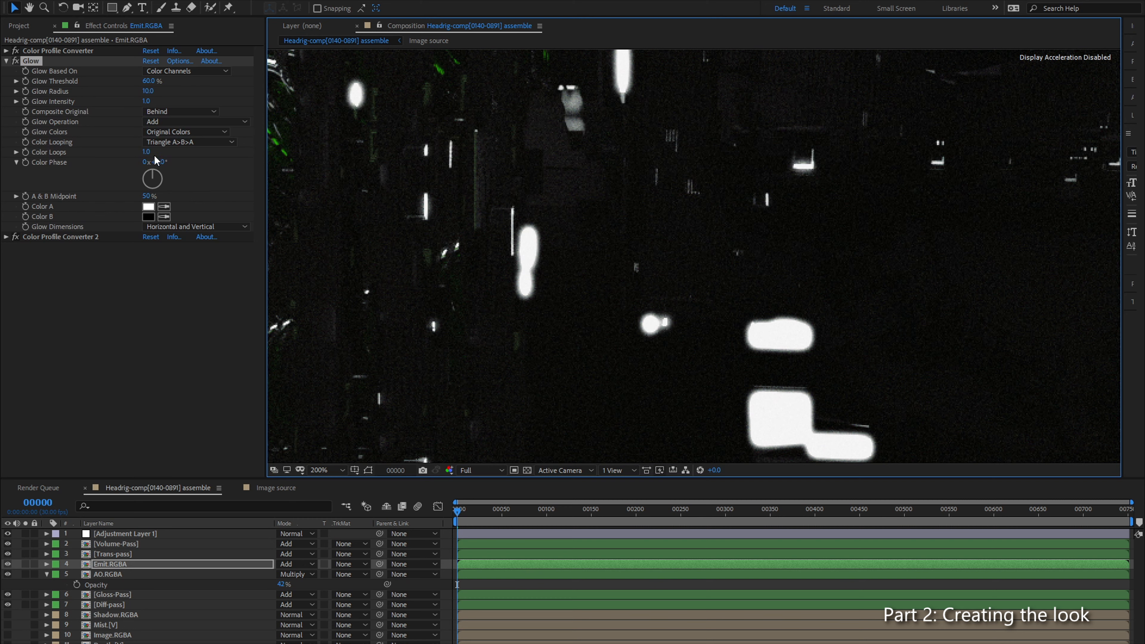
scroll(578, 280, "down", 2)
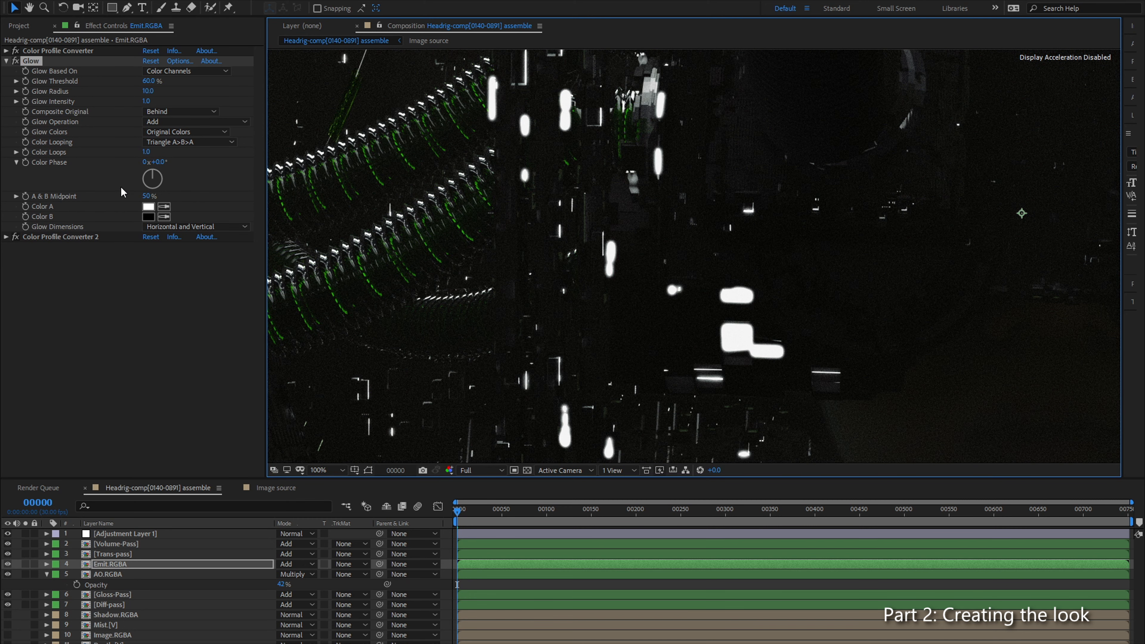
left_click(7, 51)
left_click(185, 81)
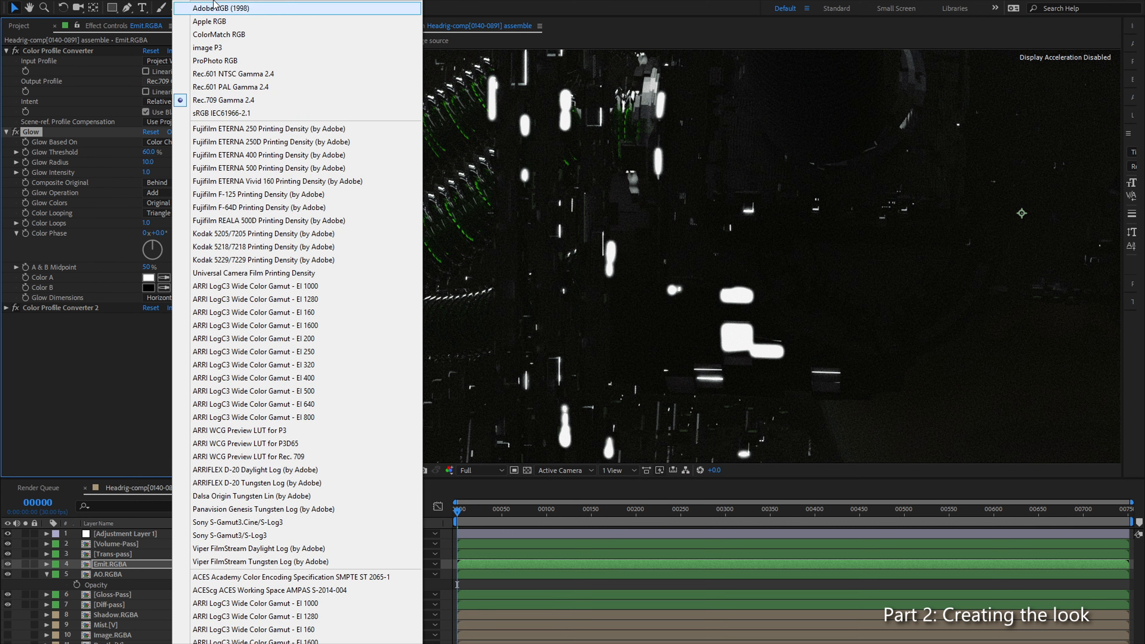
left_click(117, 399)
Step: Set the Glow Radius to 60 and the Glow Intensity to 0.2 on Emit.RGBA
left_click(147, 162)
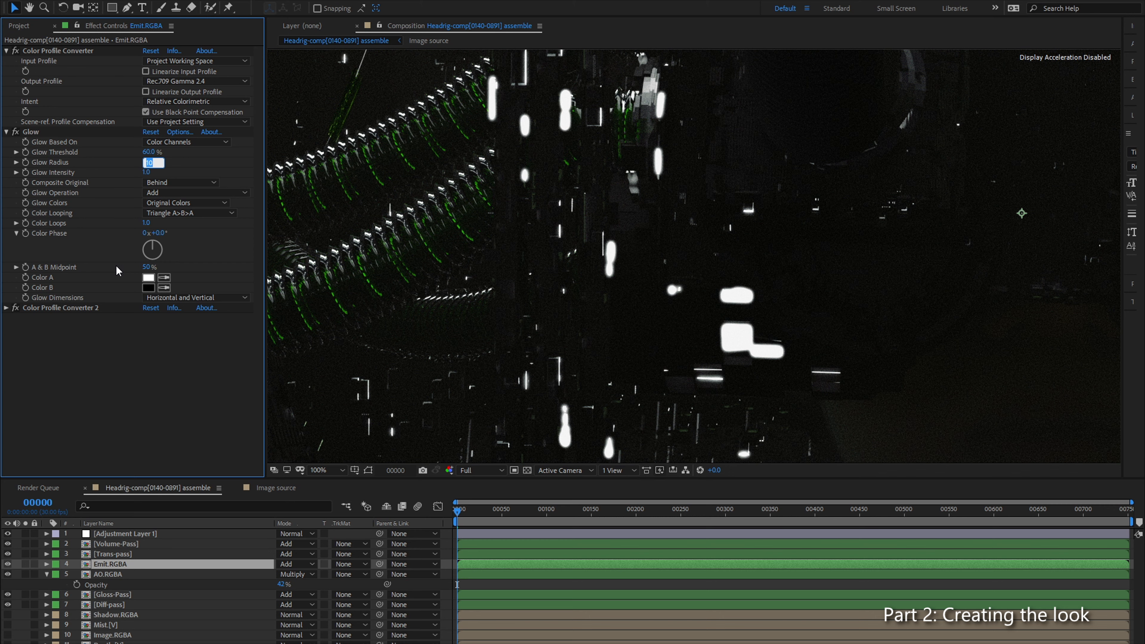
type("60")
key("Return")
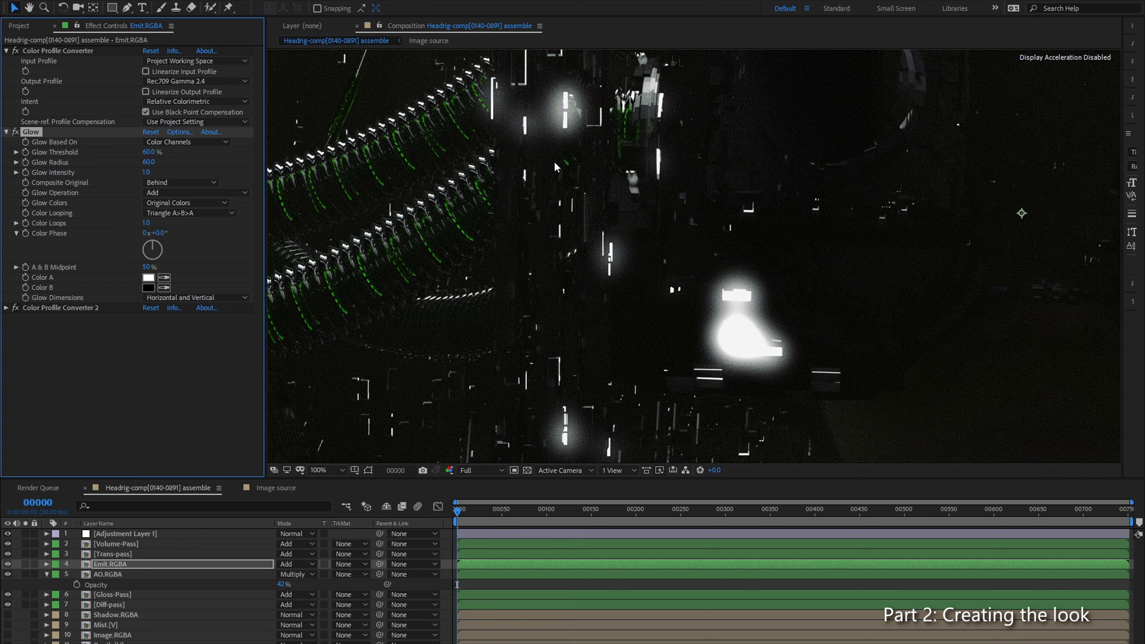
left_click(145, 172)
type("0.2")
key("Return")
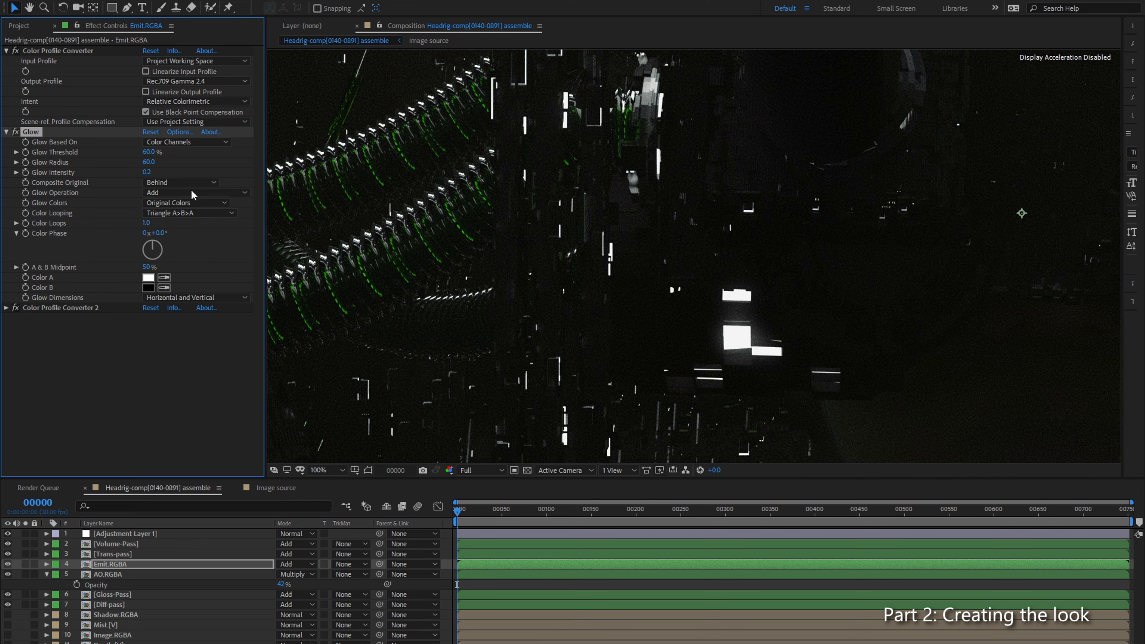
Step: Try a Glow Intensity of 0.4 and check the lights along the lower part of the image
left_click(150, 172)
type("0.4")
key("Return")
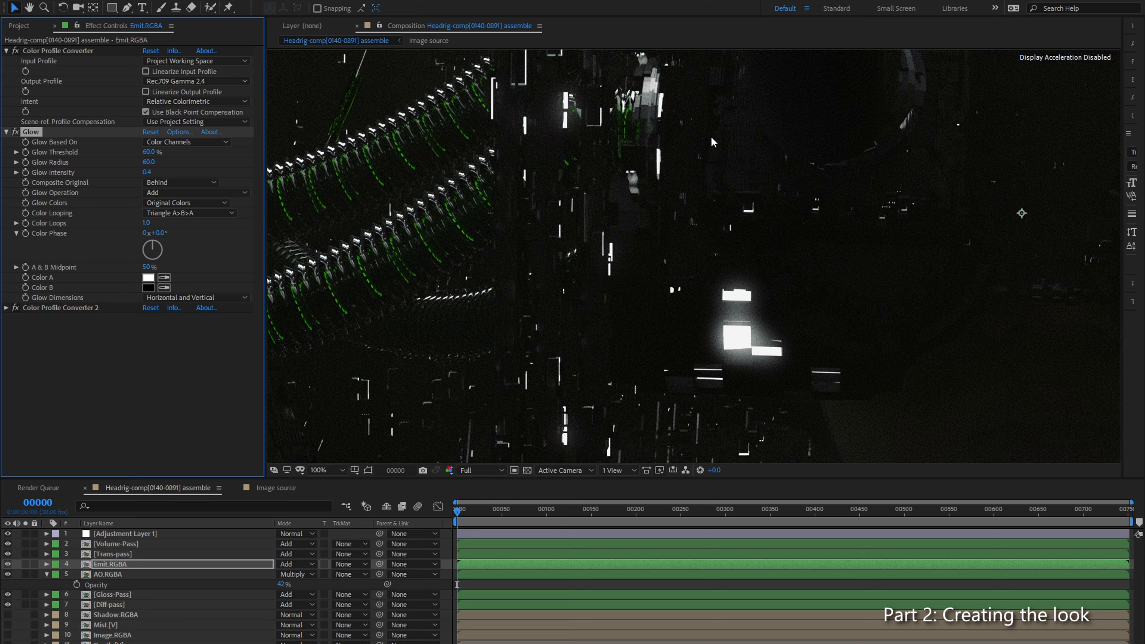
scroll(581, 199, "down", 2)
left_click_drag(582, 200, 346, 155)
left_click_drag(755, 330, 835, 161)
scroll(485, 189, "up", 2)
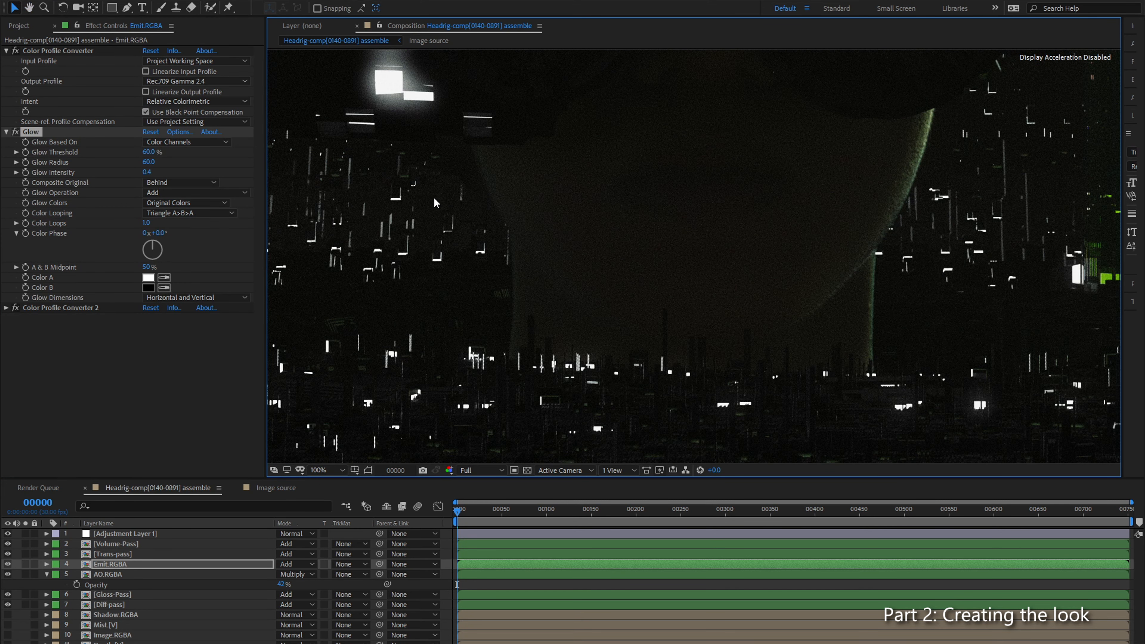
Step: Set the Glow Intensity on Emit.RGBA back to 0.2
left_click(149, 173)
type("0.2")
key("Return")
left_click(162, 349)
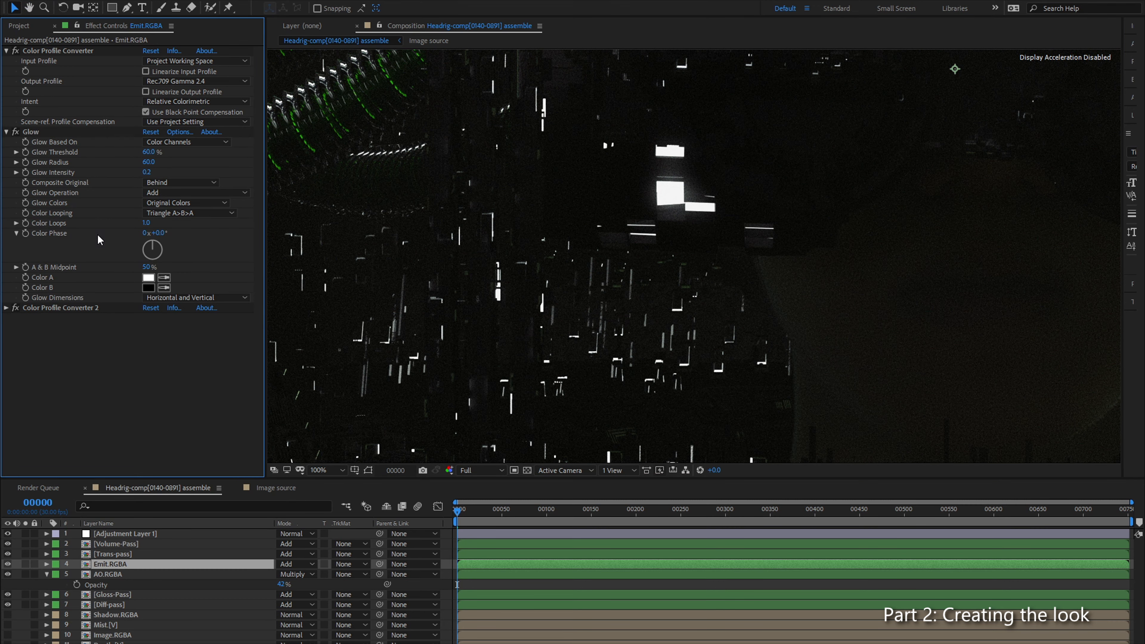
Step: Check the glow around the bright rectangles at 400% and duplicate the Glow effect on Emit.RGBA
left_click(32, 133)
scroll(689, 199, "up", 4)
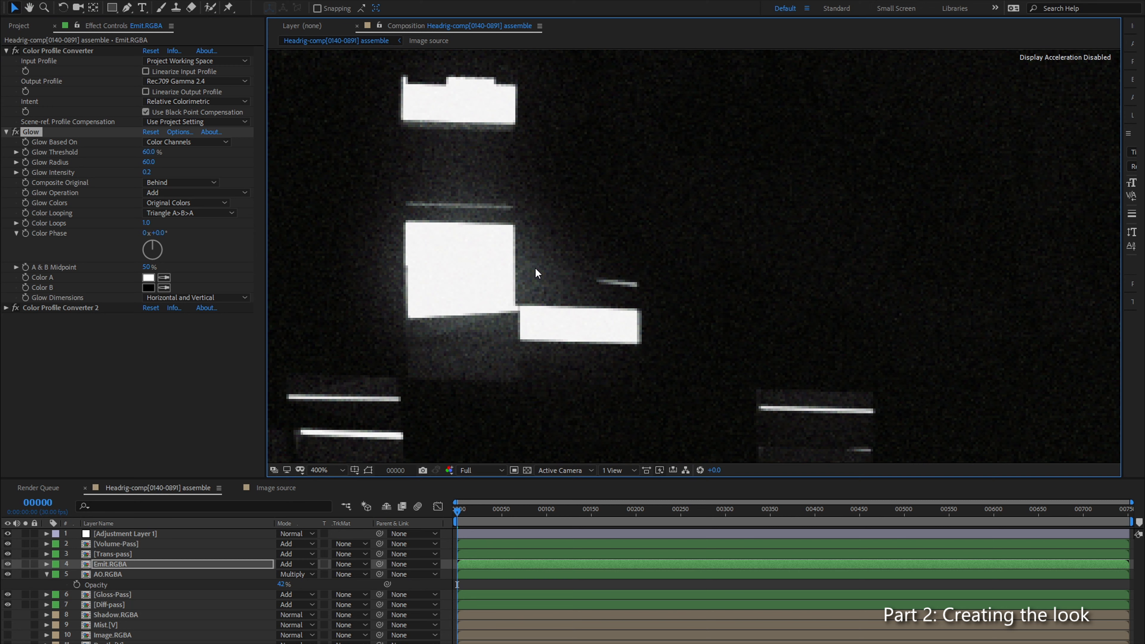
left_click(82, 247)
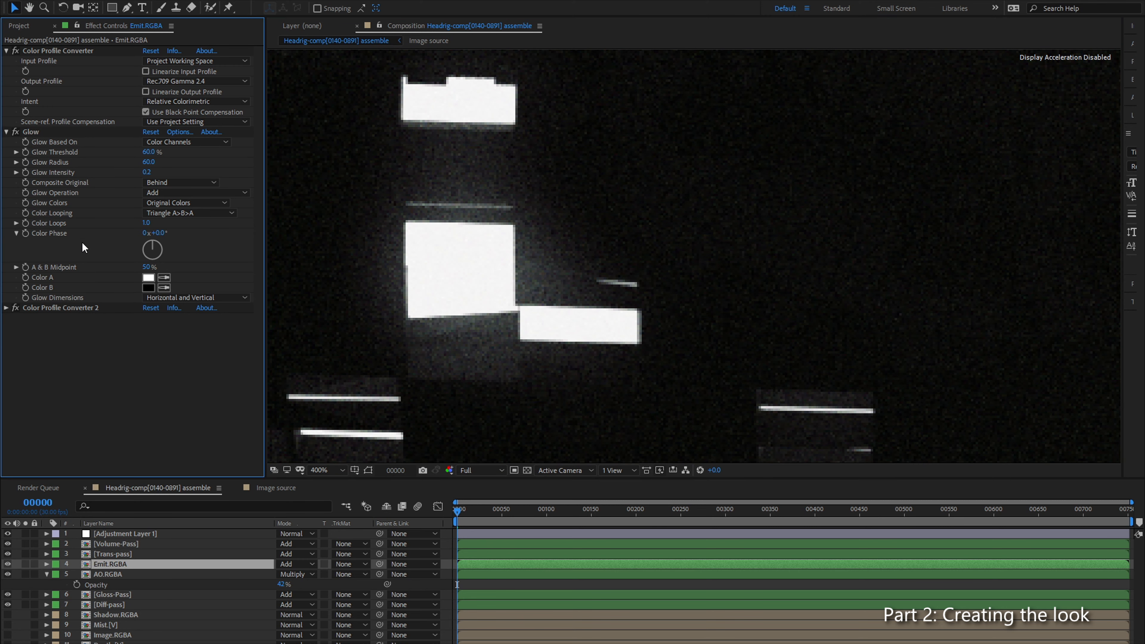
left_click(35, 133)
key("ctrl+d")
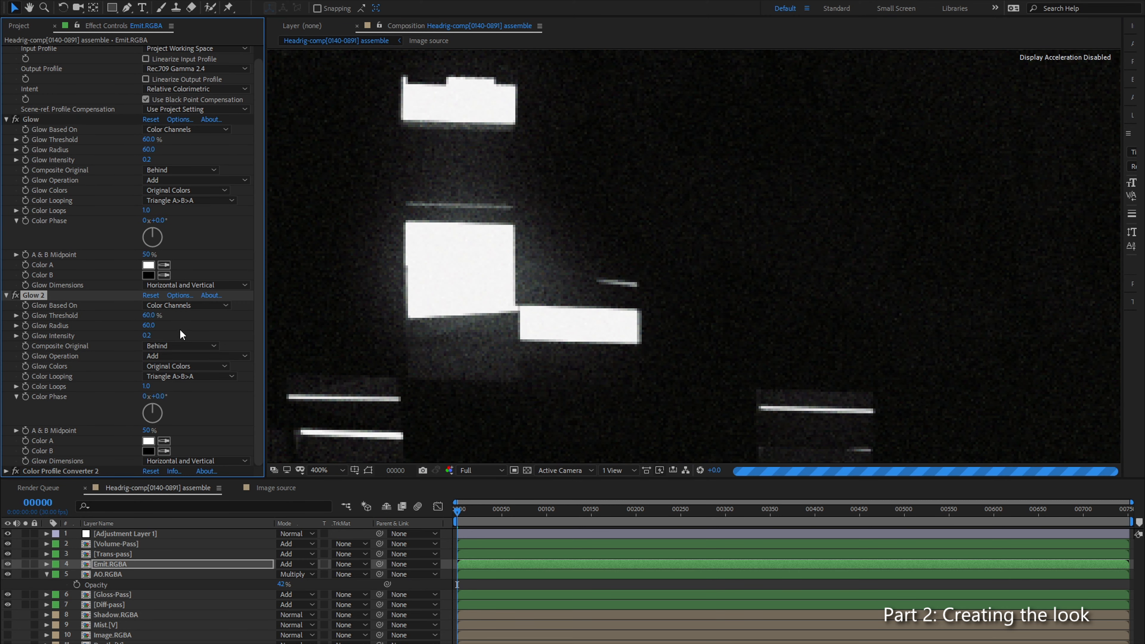
Step: Try a radius of 20 on Glow 2, settle on 10, and set its intensity to 0.1
left_click(148, 326)
key("Return")
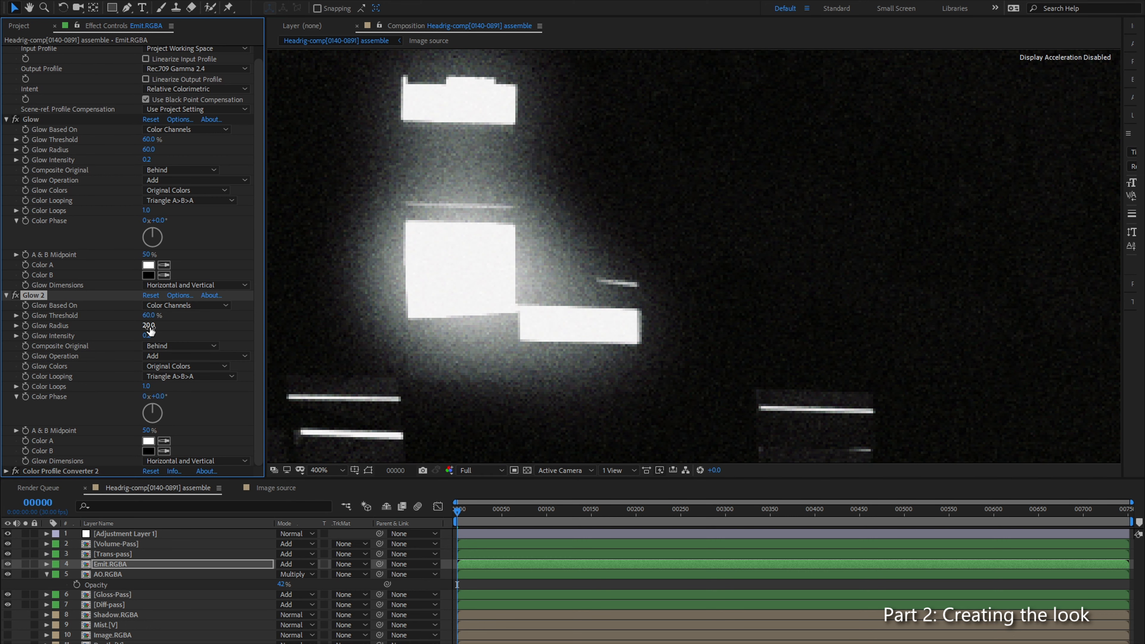
left_click(150, 327)
type("10")
key("Return")
left_click(147, 335)
type("0.1")
key("Return")
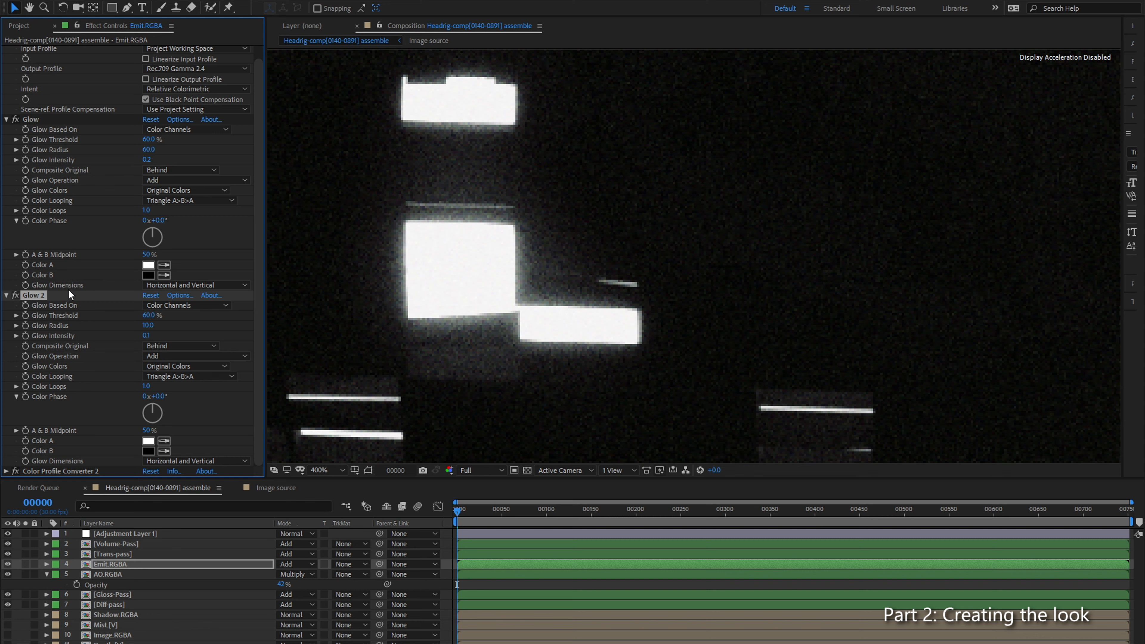
Step: Compare the image with Glow 2 off and on, and inspect the small emissive lights near the green cables at 200%
left_click(15, 295)
scroll(568, 255, "down", 2)
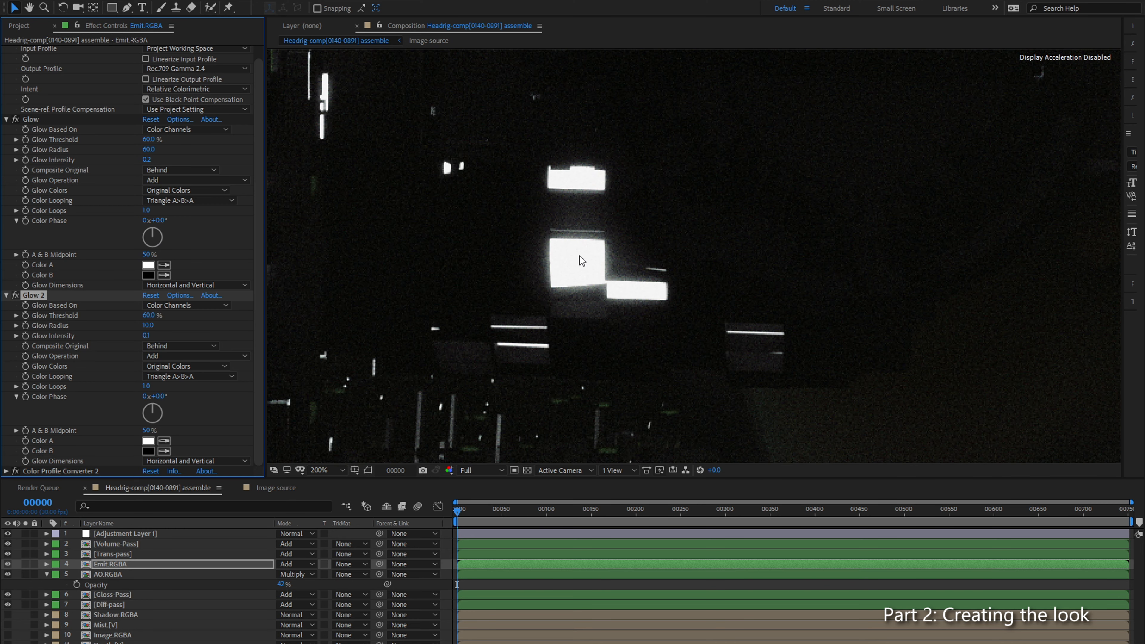
scroll(579, 256, "down", 2)
left_click_drag(647, 263, 694, 223)
scroll(490, 220, "up", 3)
left_click_drag(491, 220, 539, 224)
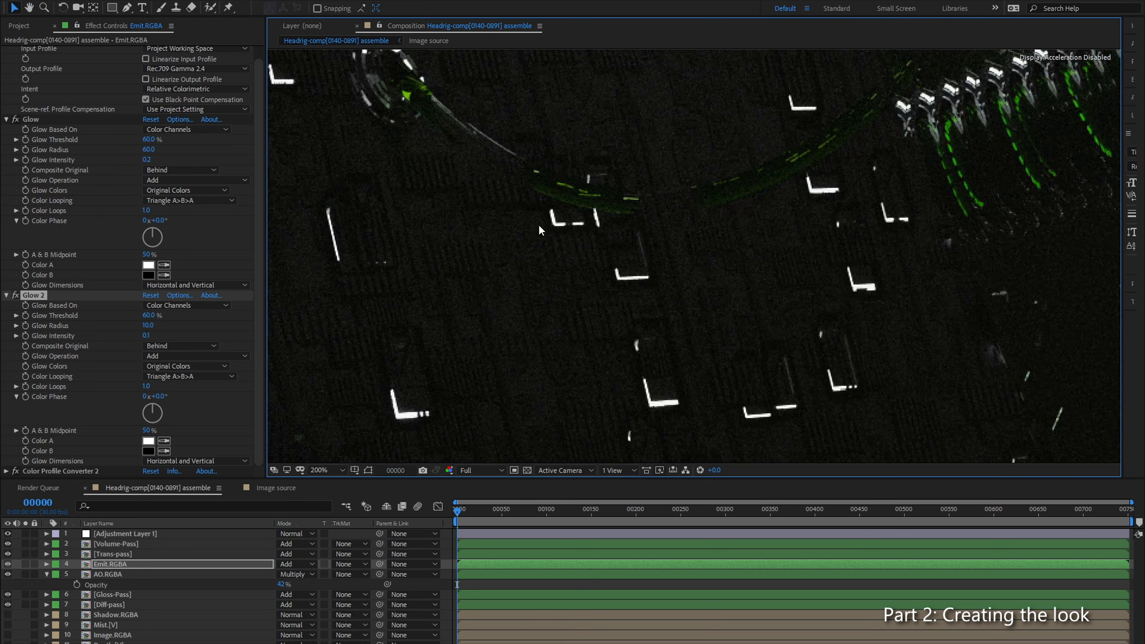
Step: Inspect the glowing emissive lights and cables across the image at several zoom levels, ending at 50%
scroll(667, 366, "down", 1)
left_click_drag(864, 305, 674, 355)
mouse_move(875, 326)
left_mouse_down()
mouse_move(538, 346)
mouse_move(688, 374)
left_mouse_up()
left_click_drag(936, 219, 723, 296)
mouse_move(764, 228)
left_mouse_down()
mouse_move(656, 304)
mouse_move(650, 331)
mouse_move(632, 332)
mouse_move(695, 224)
left_mouse_up()
scroll(645, 340, "up", 1)
scroll(650, 331, "down", 1)
scroll(632, 332, "down", 1)
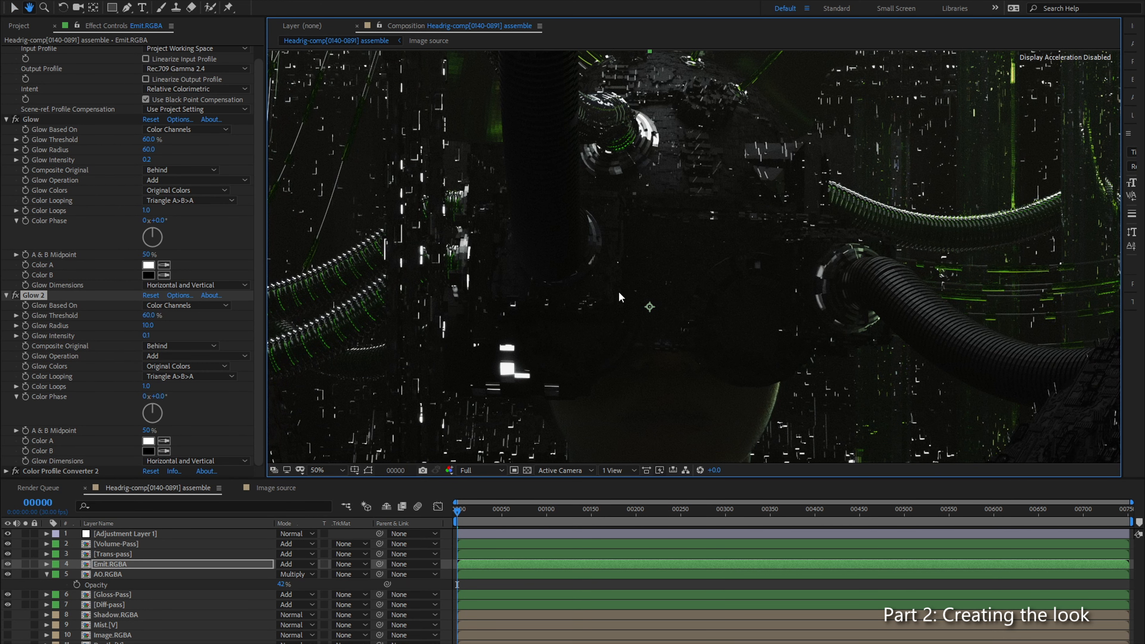
Step: Copy both Color Profile Converter effects from Emit.RGBA and paste them onto Gloss-Pass
left_click(127, 566)
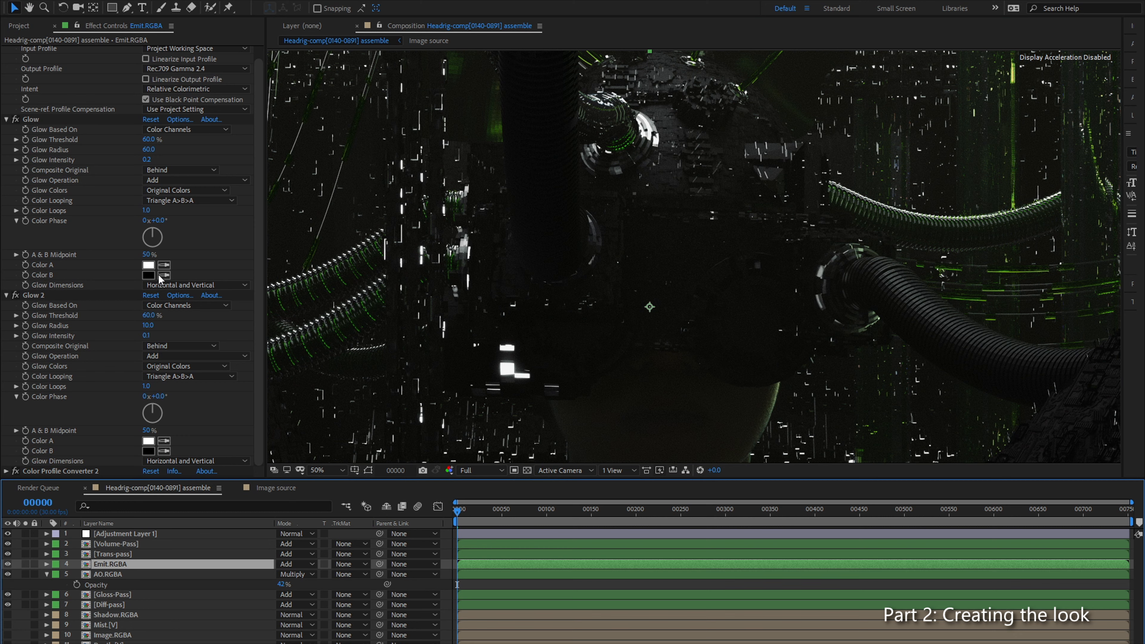
scroll(126, 257, "up", 1)
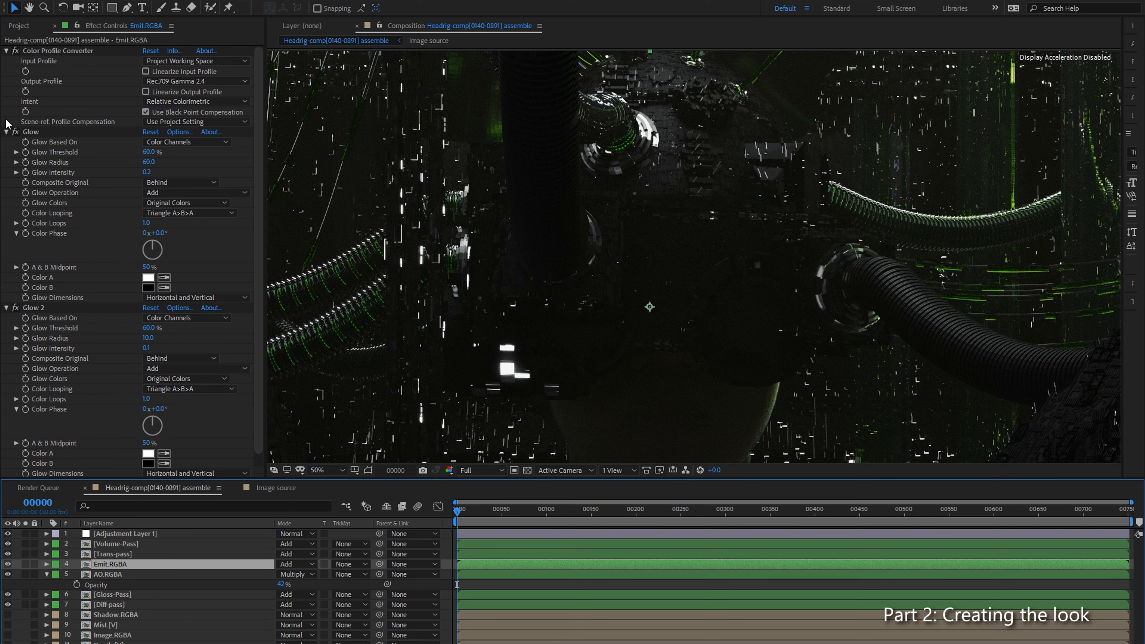
left_click(6, 131)
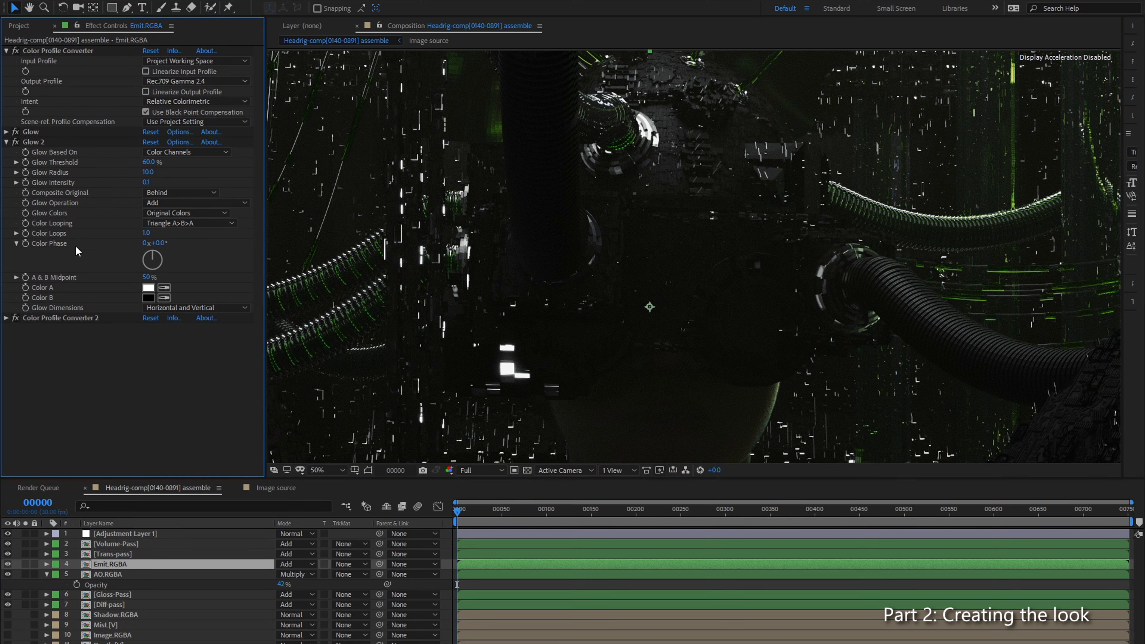
left_click(47, 66)
left_click(77, 315, "ctrl")
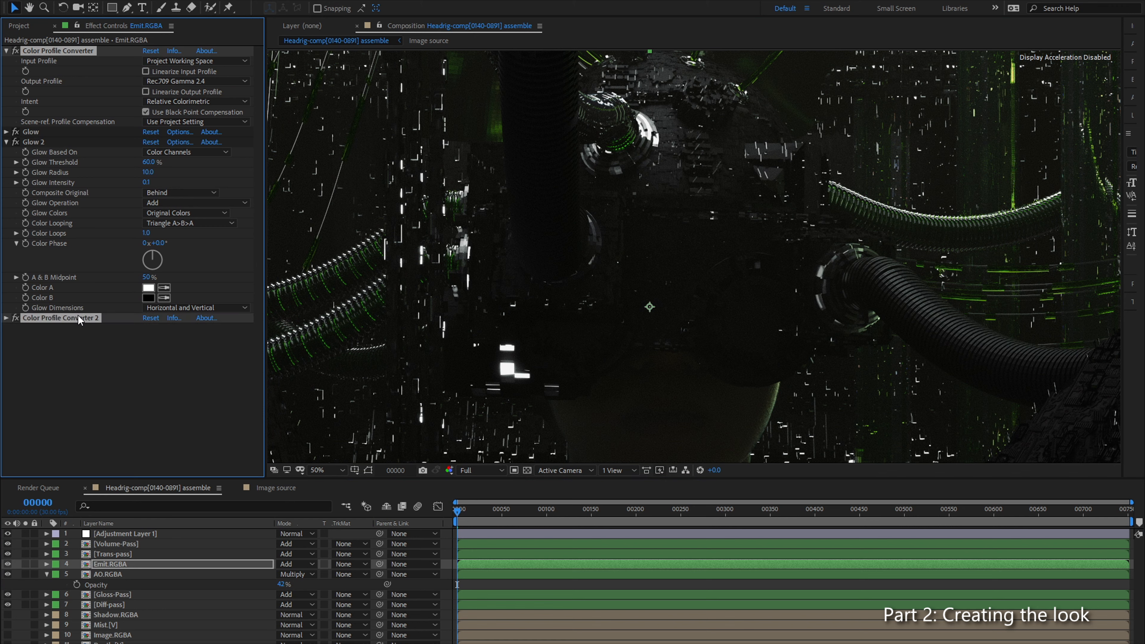
left_click(118, 384)
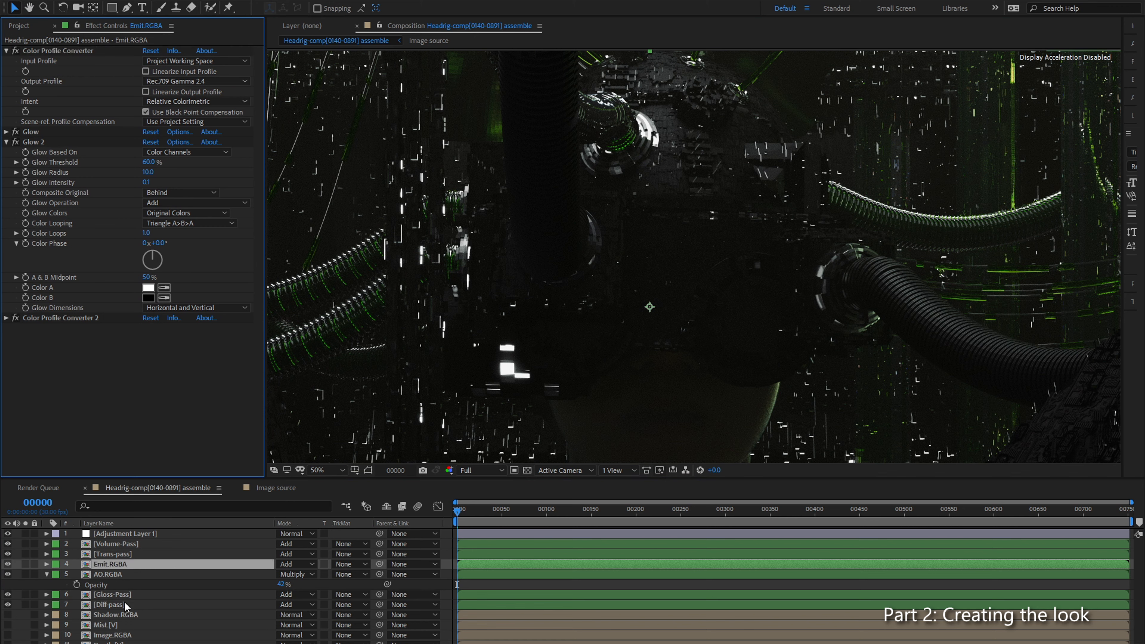
left_click(135, 595)
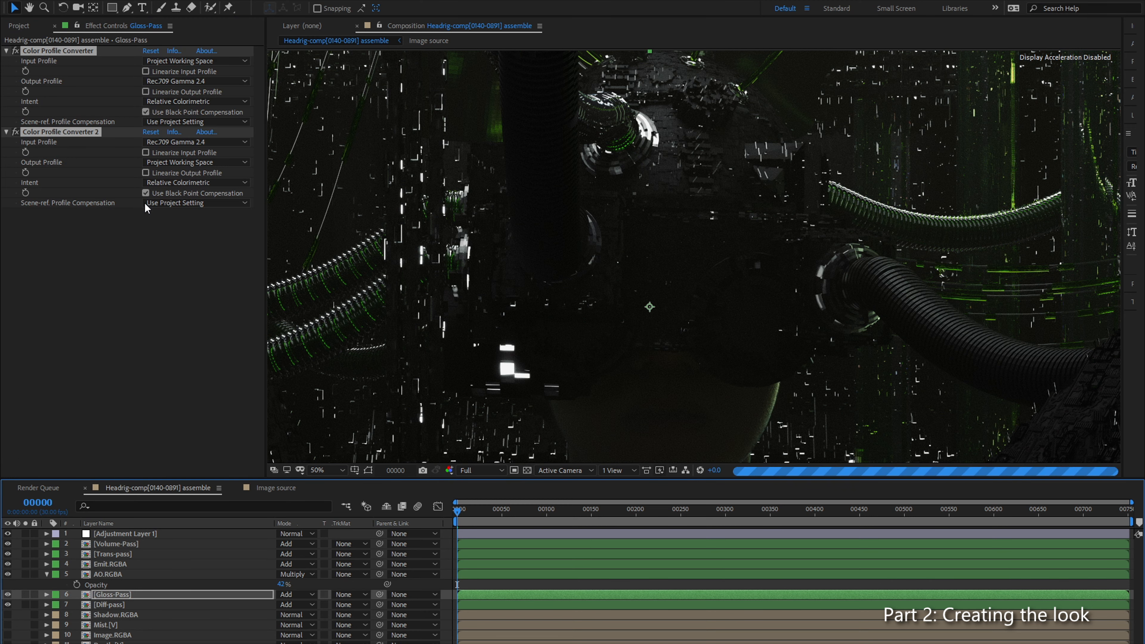
Step: Apply the Looks effect to Gloss-Pass, place it between the two Color Profile Converters, and open its look editor
left_click_drag(924, 201, 590, 335)
scroll(739, 278, "up", 2)
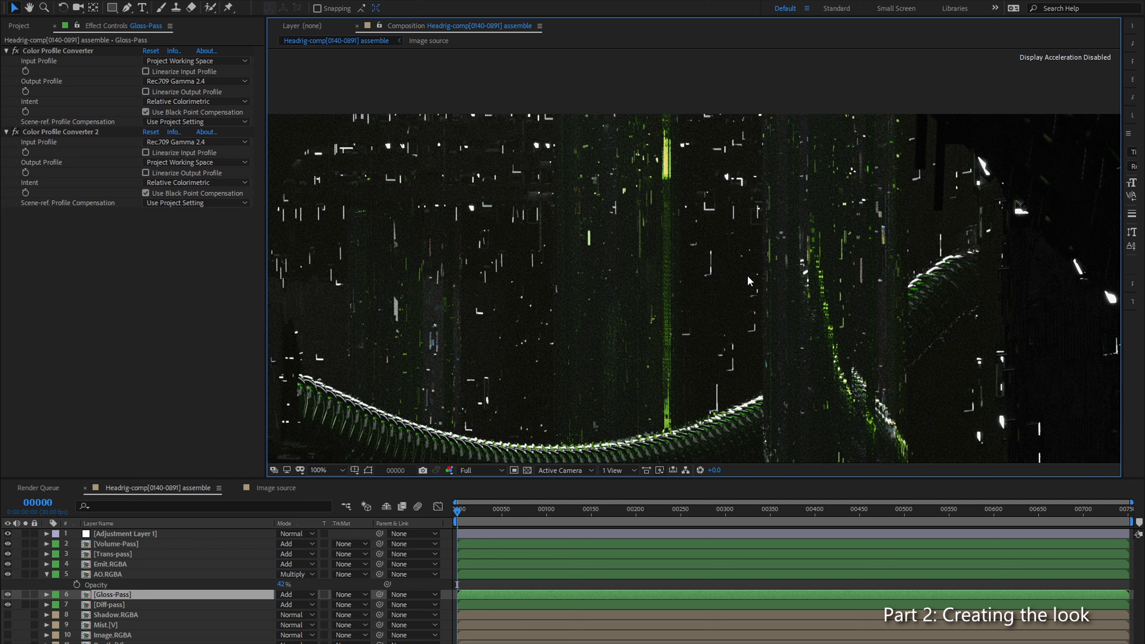
left_click(115, 360)
key("ctrl+space")
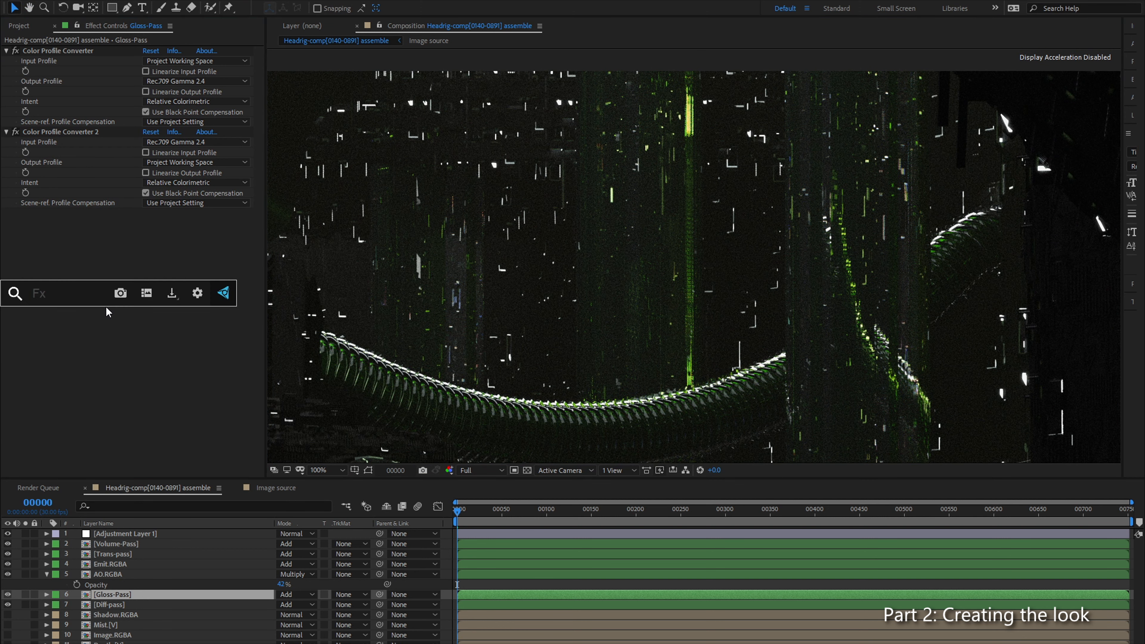
type("look")
key("Return")
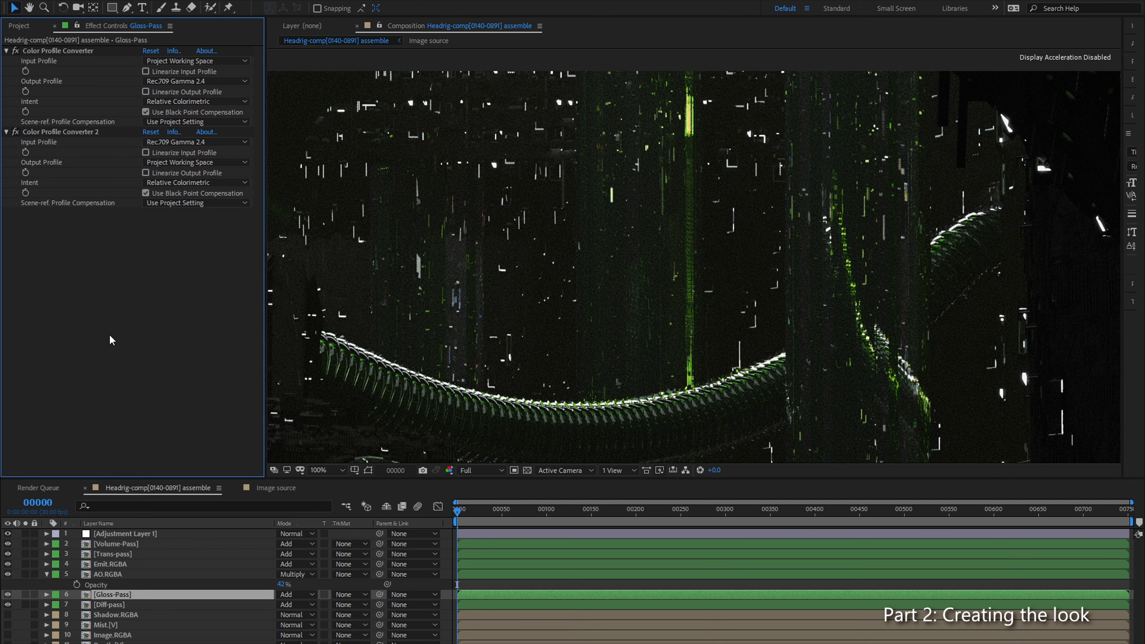
left_click_drag(43, 214, 45, 128)
left_click(43, 165)
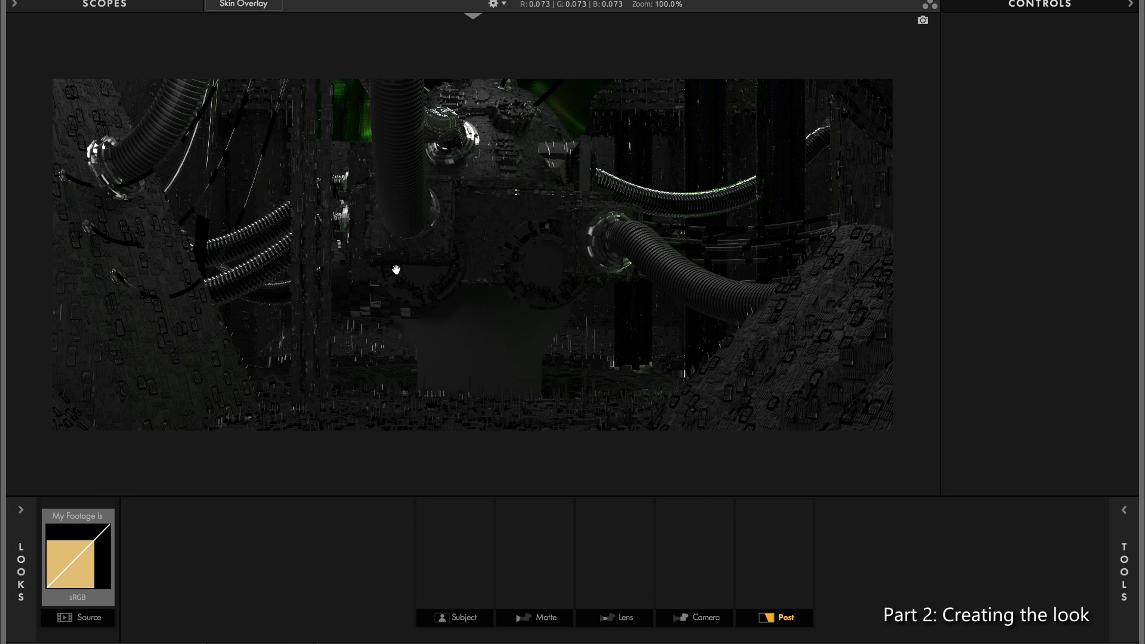
Step: Add the Chromatic Aberration lens tool to the look
scroll(559, 175, "up", 2)
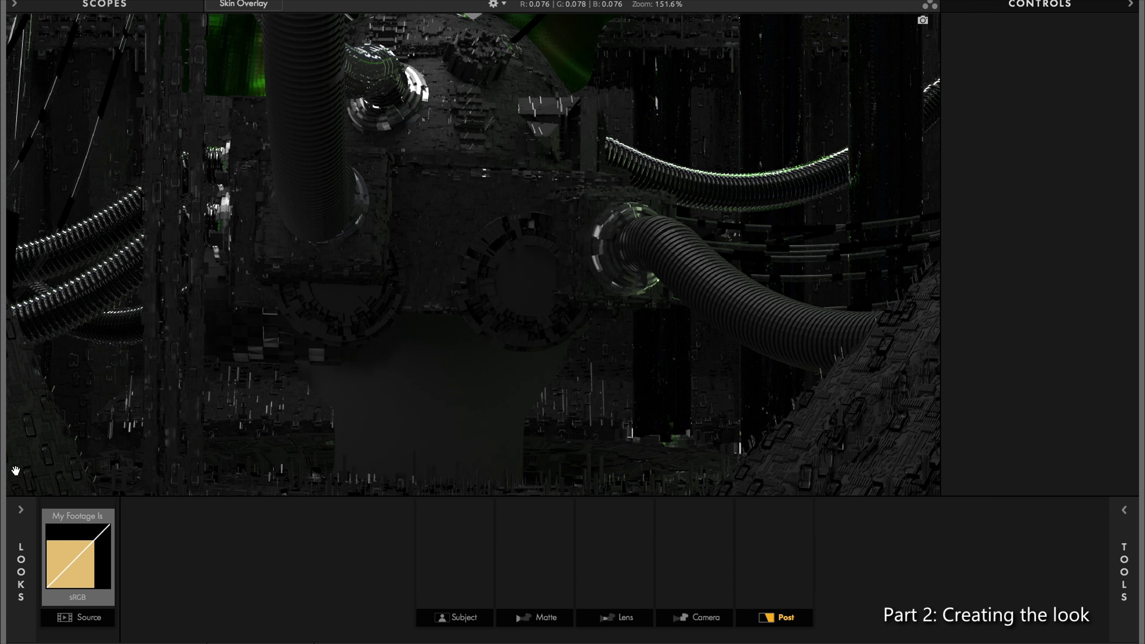
left_click(623, 618)
left_click(1123, 563)
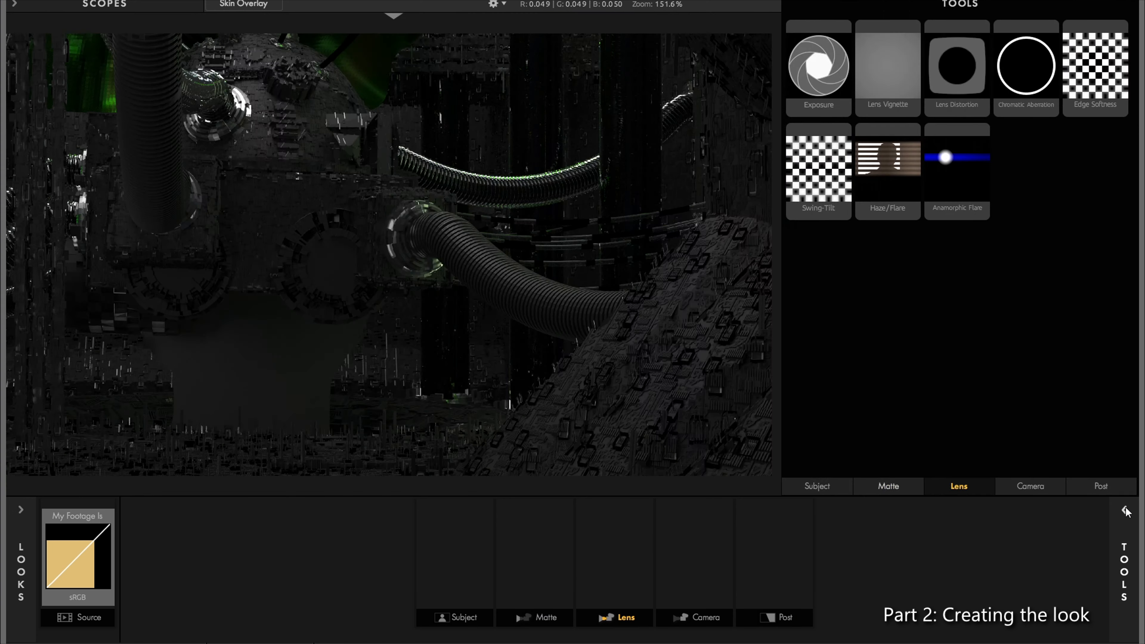
left_click_drag(1032, 90, 613, 550)
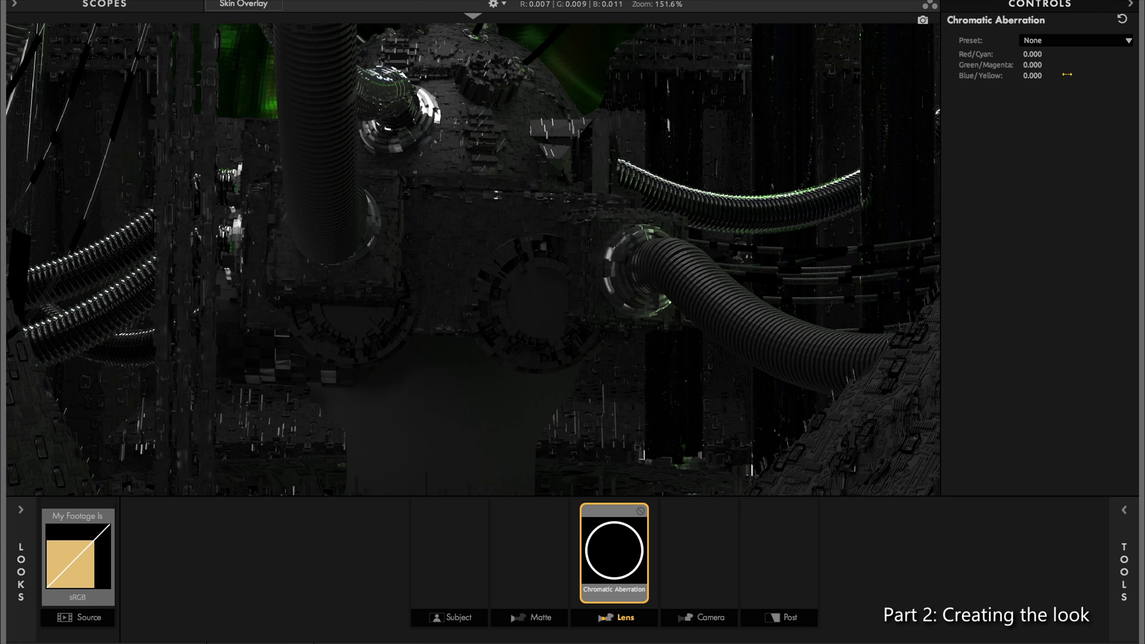
Step: Set the Chromatic Aberration to Red/Cyan +0.080, Green/Magenta -0.040 and Blue/Yellow +0.040
left_click(1056, 41)
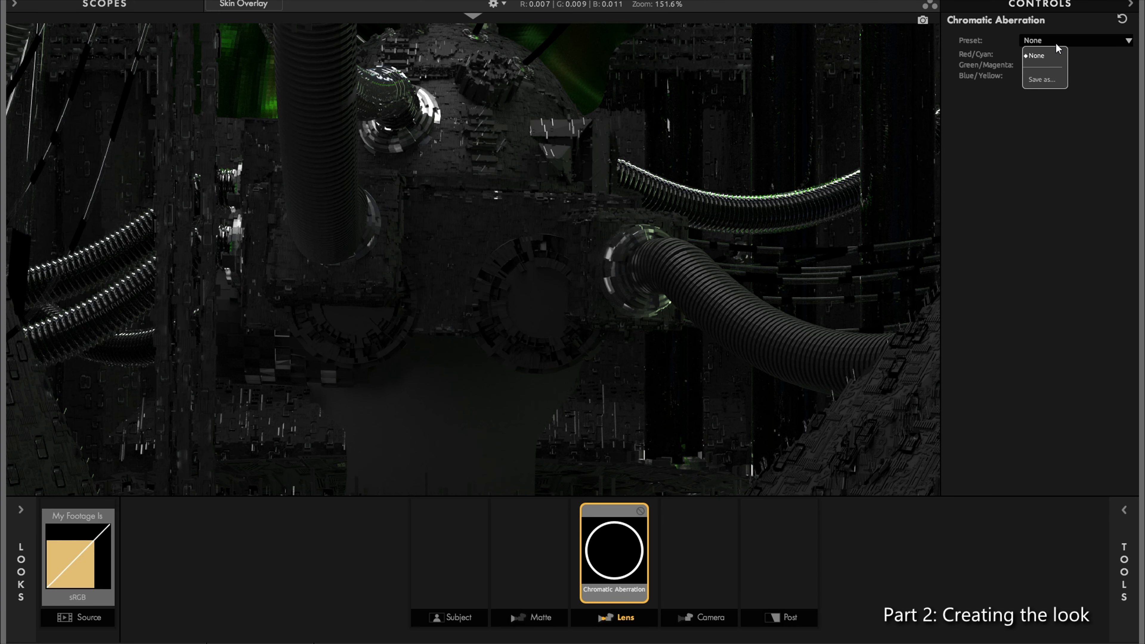
left_click(1051, 53)
mouse_move(1032, 55)
left_mouse_down()
mouse_move(1119, 55)
mouse_move(1018, 54)
mouse_move(1039, 54)
left_mouse_up()
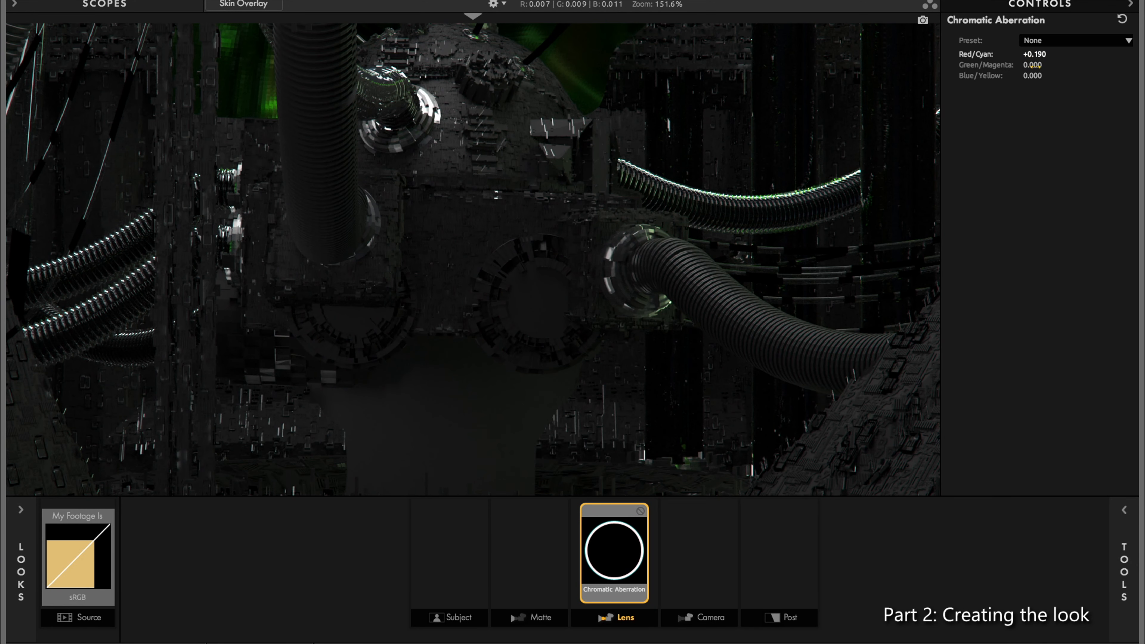
left_click_drag(1032, 64, 1043, 77)
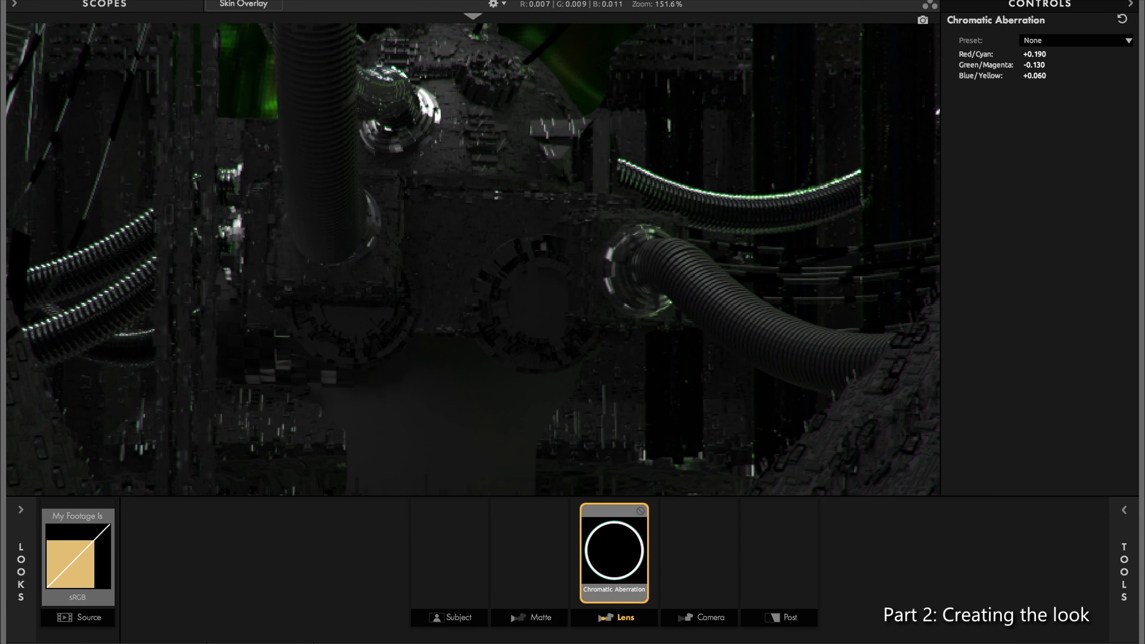
left_click_drag(1039, 67, 1032, 67)
left_click_drag(1044, 53, 1048, 53)
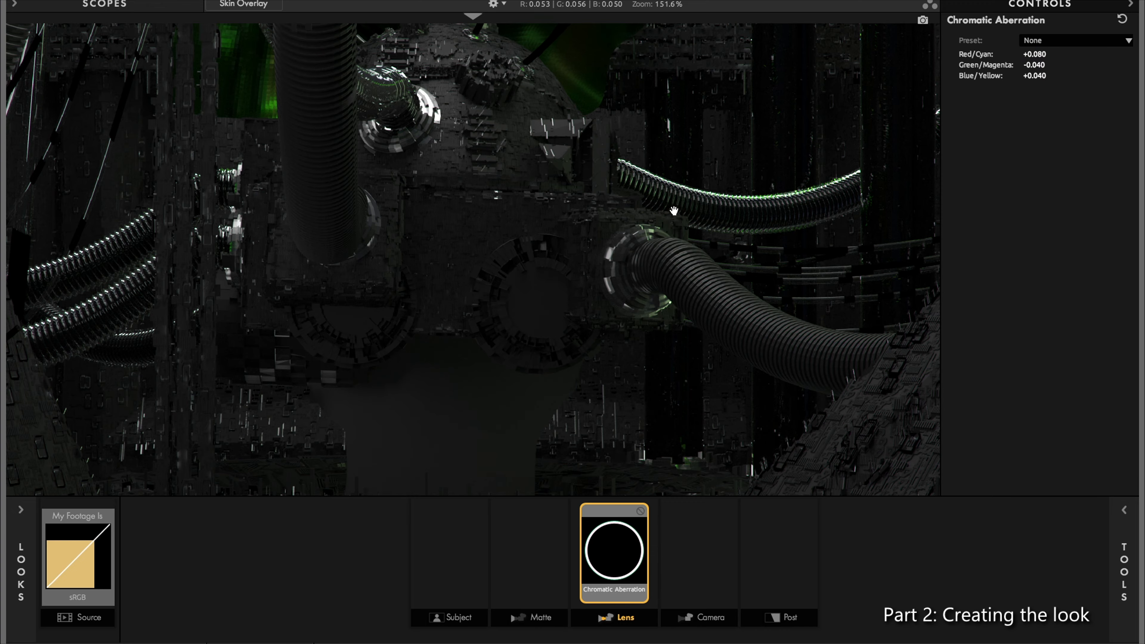
Step: Examine the colour fringing along the near part of the green-edged ribbed cable at high magnification
scroll(676, 191, "up", 10)
scroll(694, 171, "up", 5)
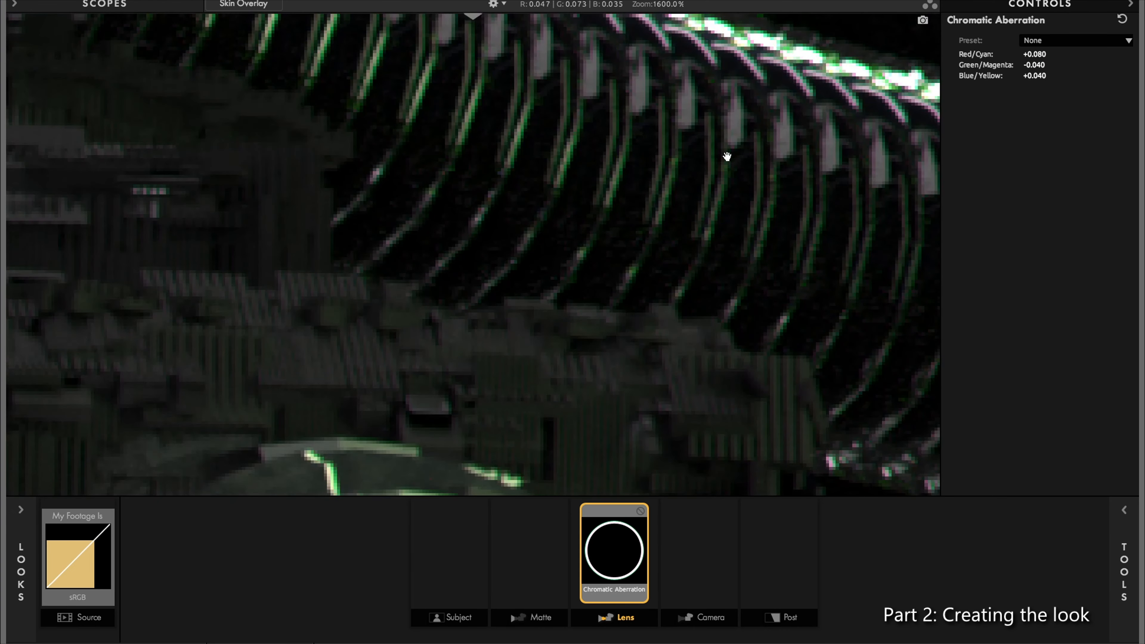
scroll(591, 321, "up", 3)
scroll(651, 260, "down", 4)
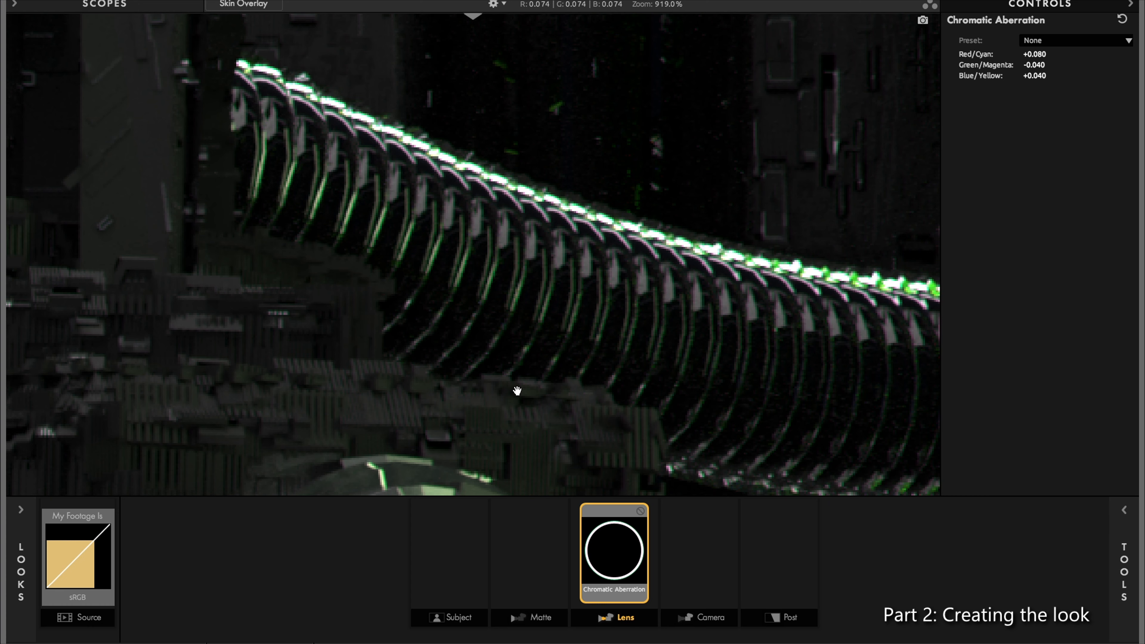
left_click_drag(503, 381, 487, 355)
left_click_drag(514, 316, 325, 372)
left_click_drag(739, 311, 423, 351)
left_click_drag(537, 271, 467, 349)
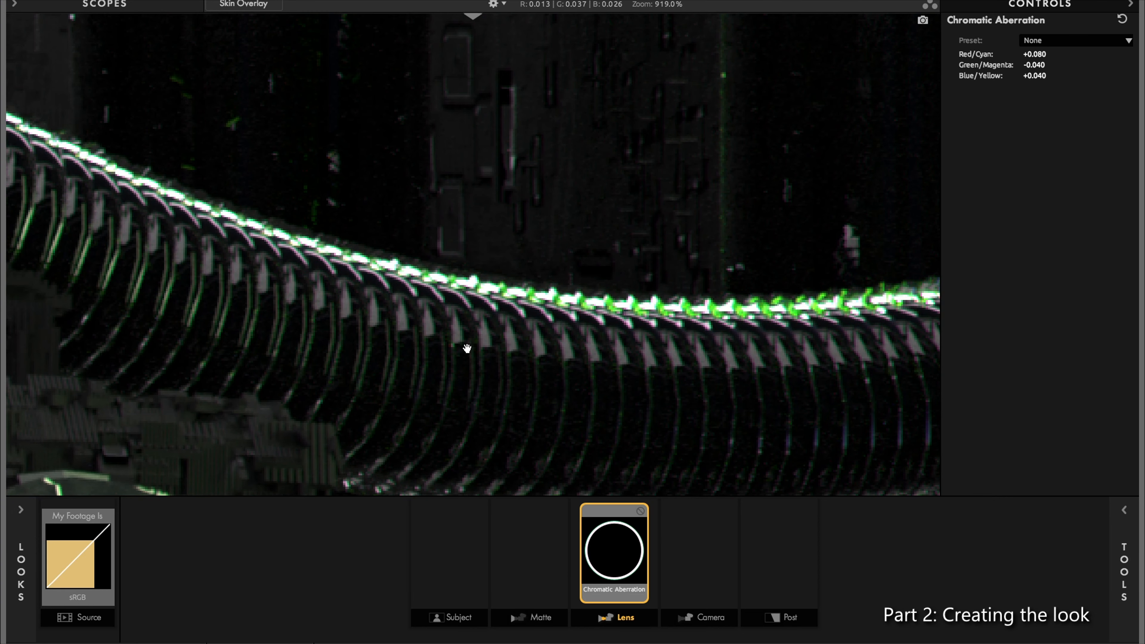
Step: Follow the ribbed cable to its far end and examine the fringing on the small highlights beside it
left_click_drag(853, 336, 468, 396)
left_click_drag(768, 355, 486, 374)
left_click_drag(722, 206, 530, 305)
left_click_drag(576, 397, 627, 234)
scroll(612, 276, "up", 1)
scroll(629, 240, "up", 2)
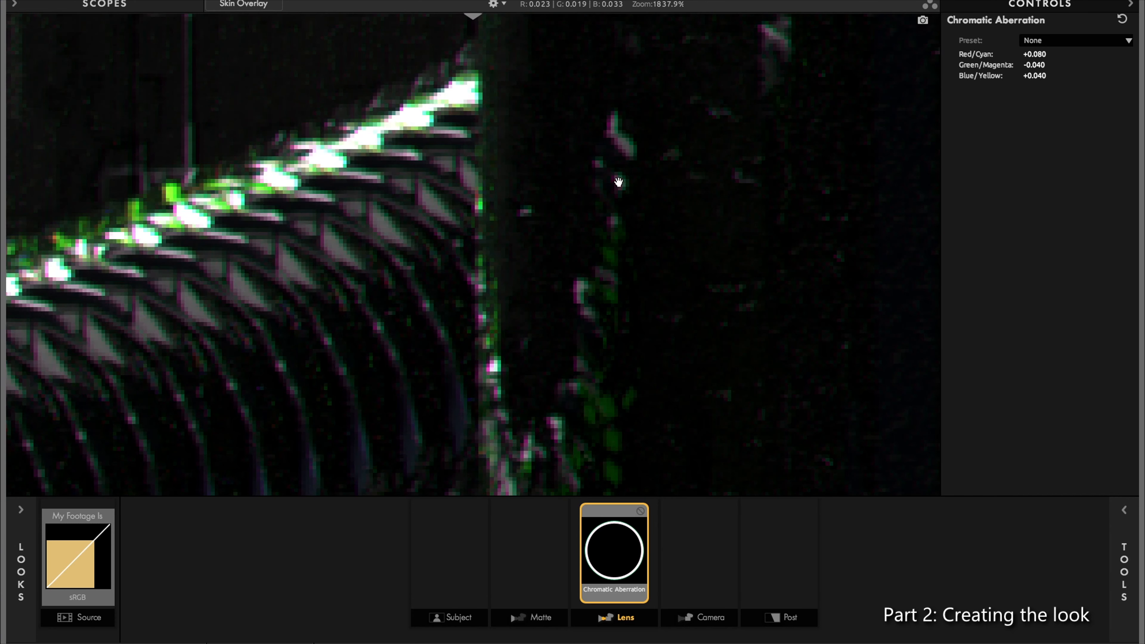
scroll(635, 148, "up", 2)
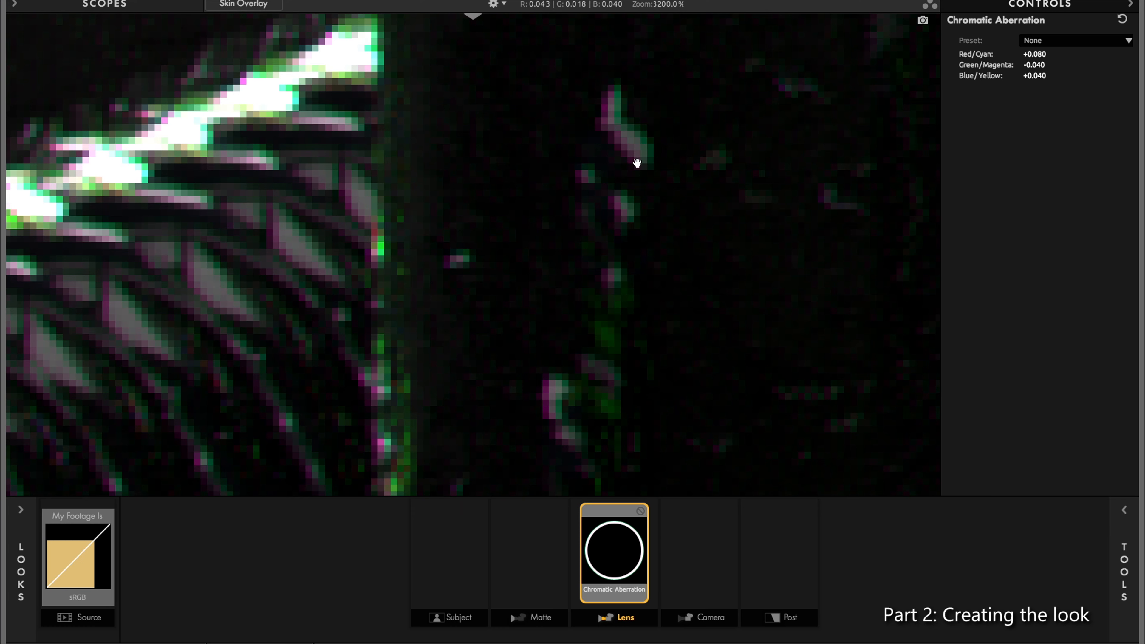
scroll(586, 163, "down", 1)
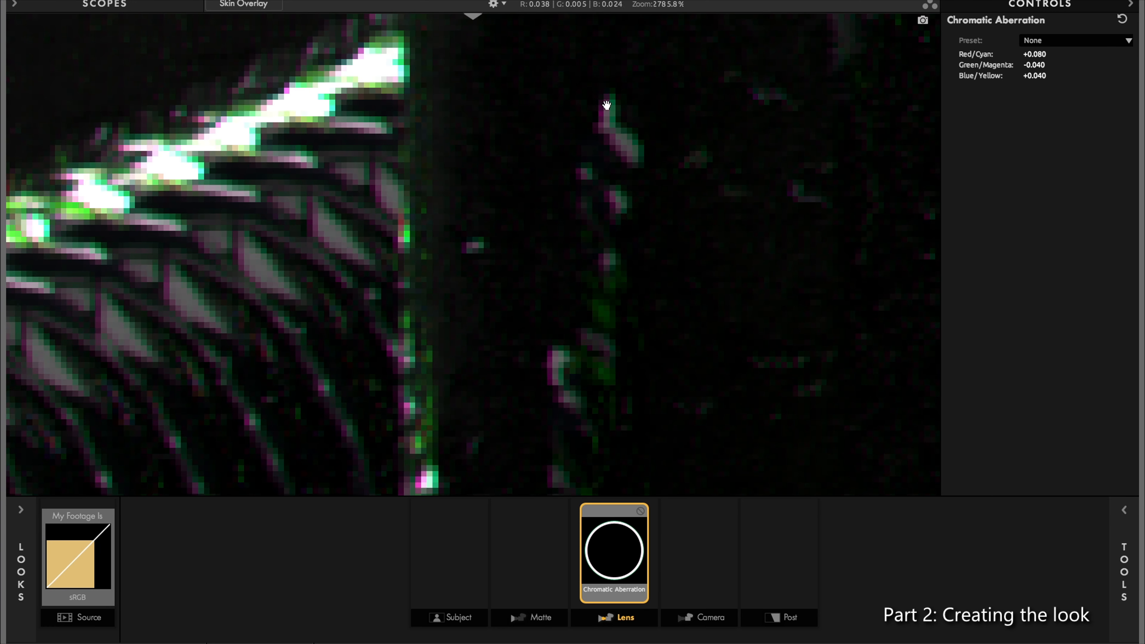
left_click_drag(578, 273, 292, 426)
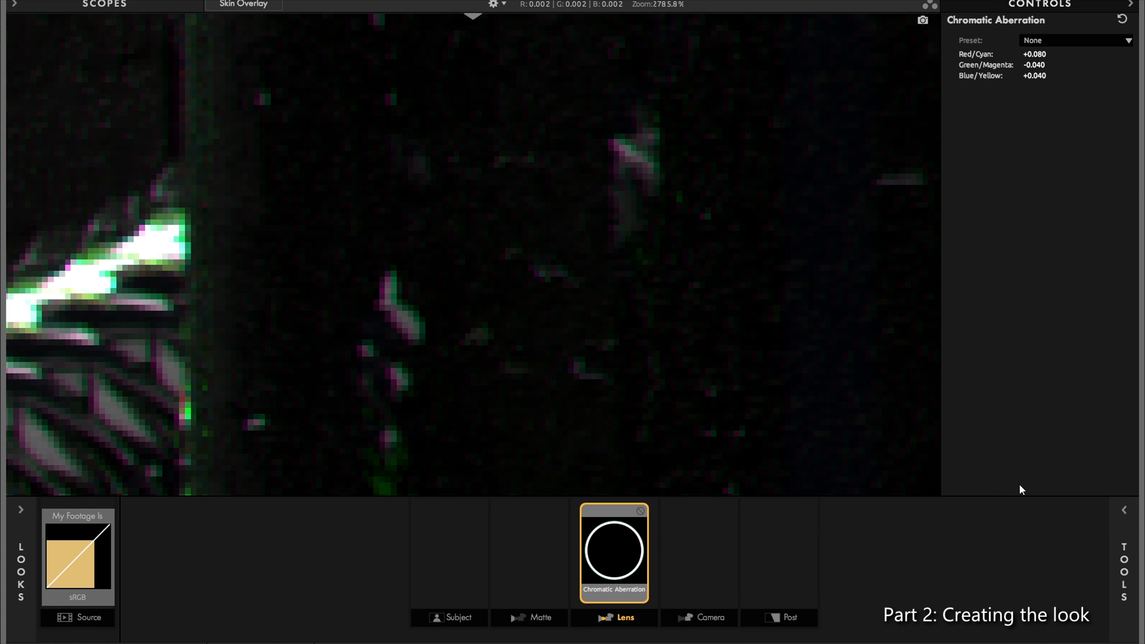
Step: Add the Anamorphic Flare lens tool after Chromatic Aberration and bring up its settings
left_click(1124, 510)
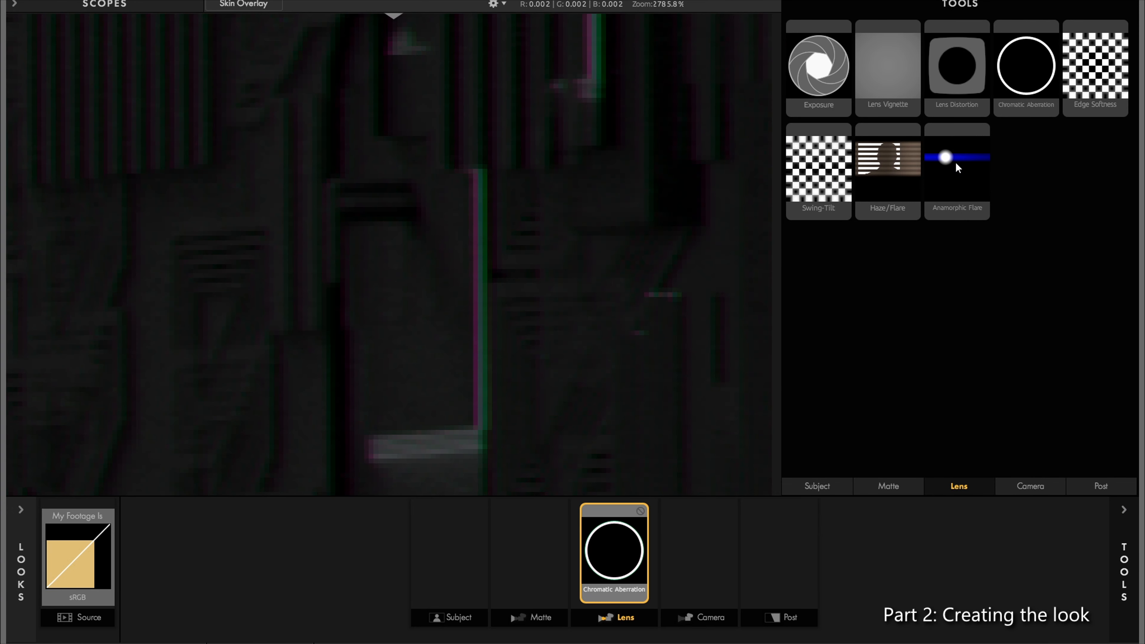
mouse_move(961, 164)
left_mouse_down()
mouse_move(740, 547)
mouse_move(668, 549)
mouse_move(696, 555)
left_mouse_up()
scroll(554, 201, "down", 5)
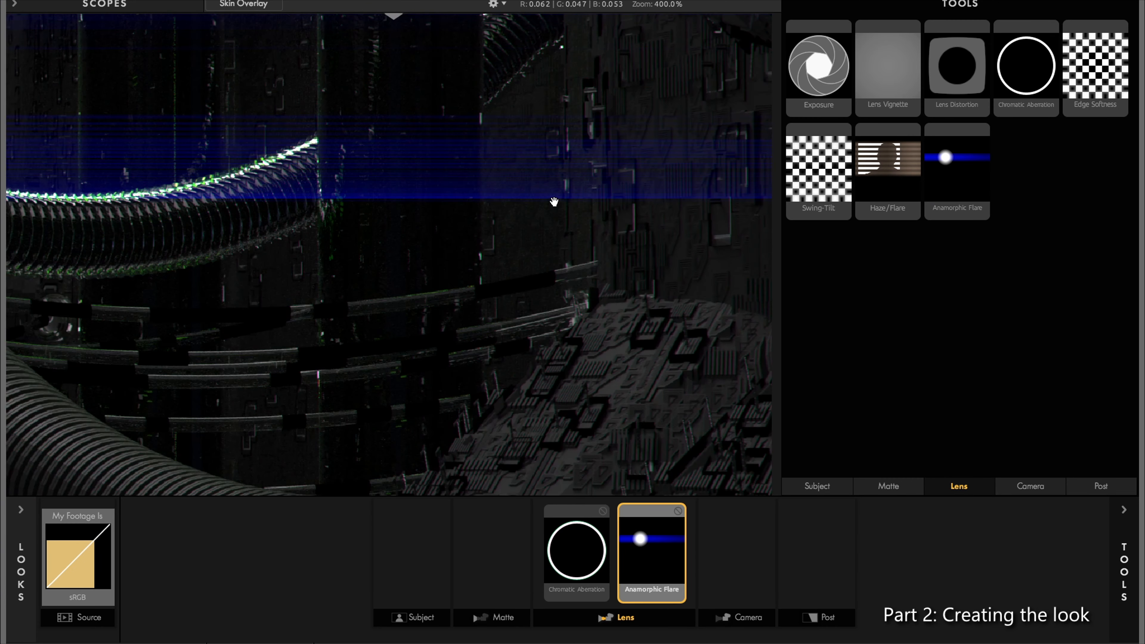
scroll(554, 201, "down", 4)
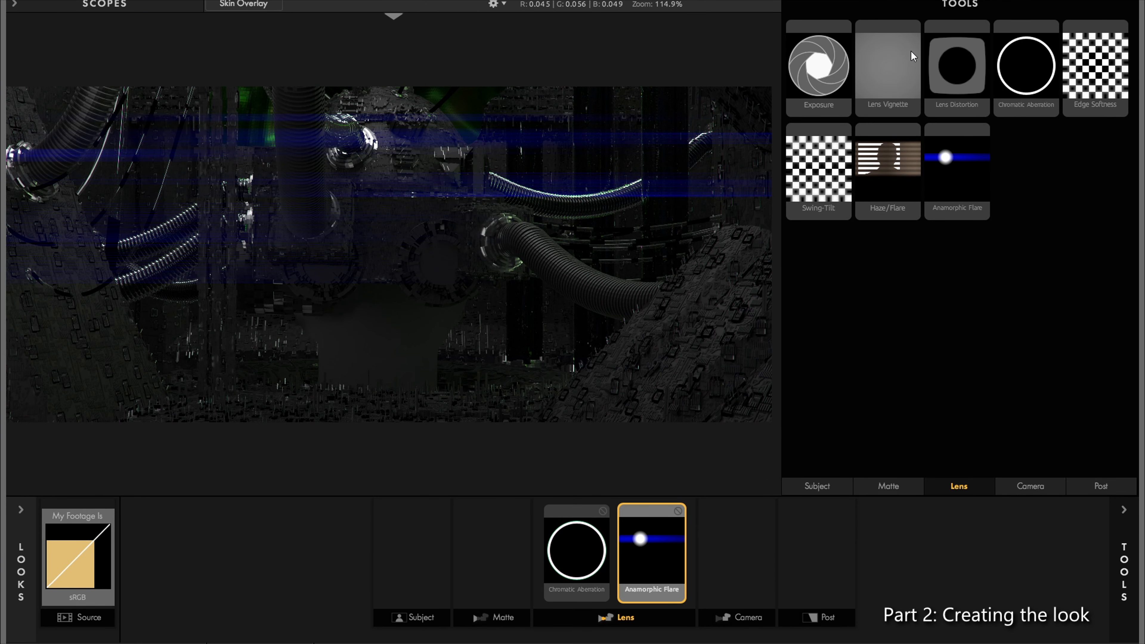
left_click(1123, 509)
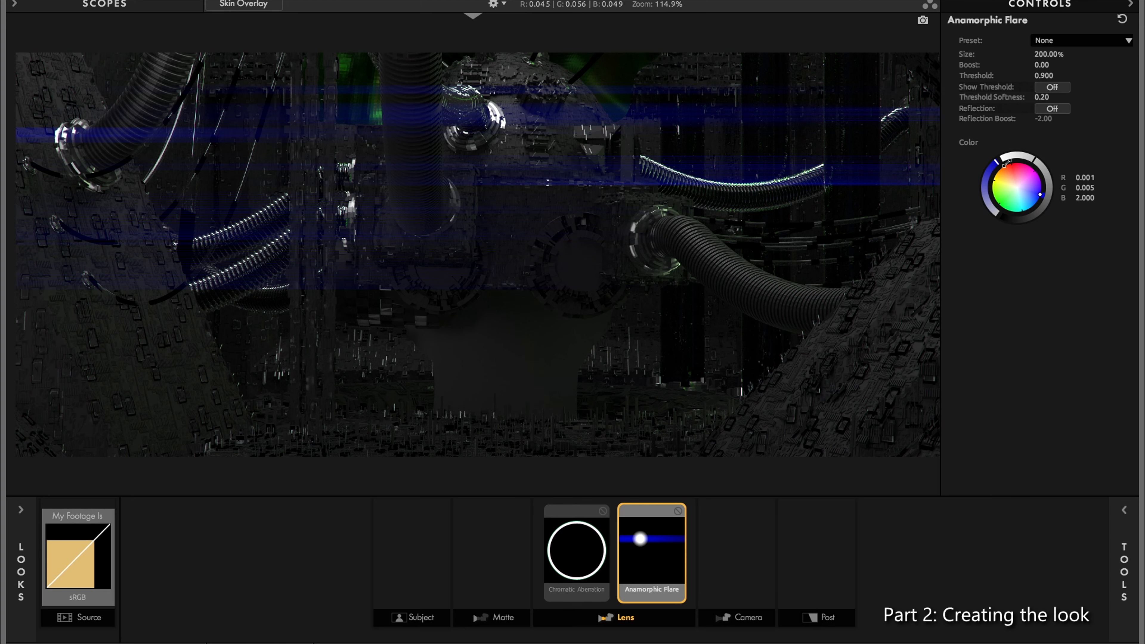
Step: Try different sizes for the Anamorphic Flare and settle on 54.53%
left_click_drag(1046, 53, 995, 54)
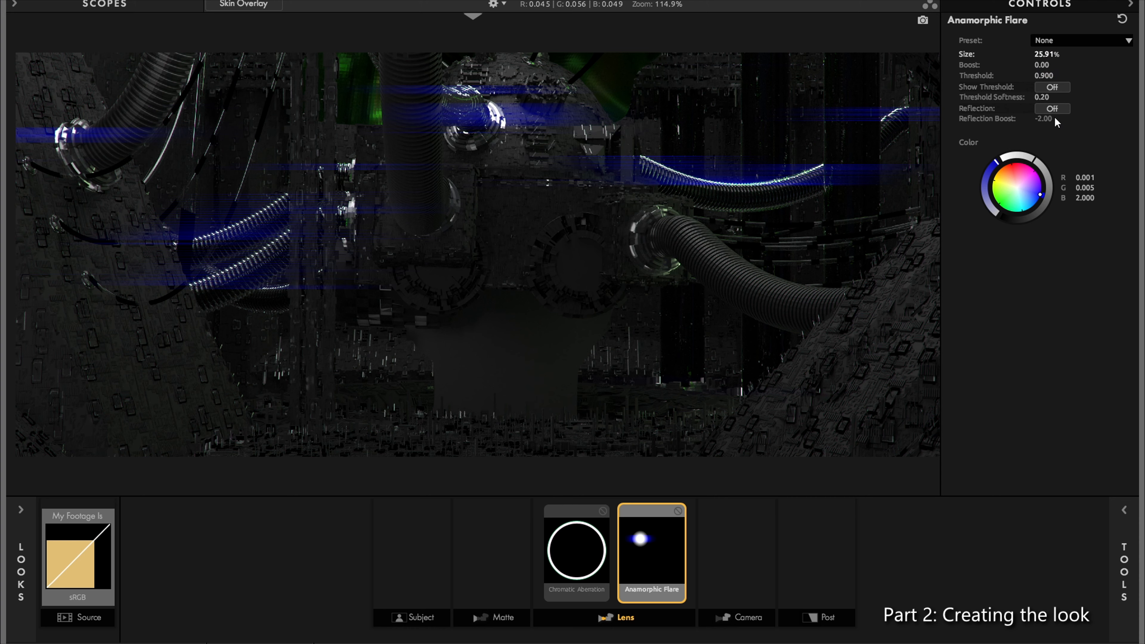
mouse_move(1050, 55)
left_mouse_down()
mouse_move(1131, 55)
mouse_move(1100, 54)
left_mouse_up()
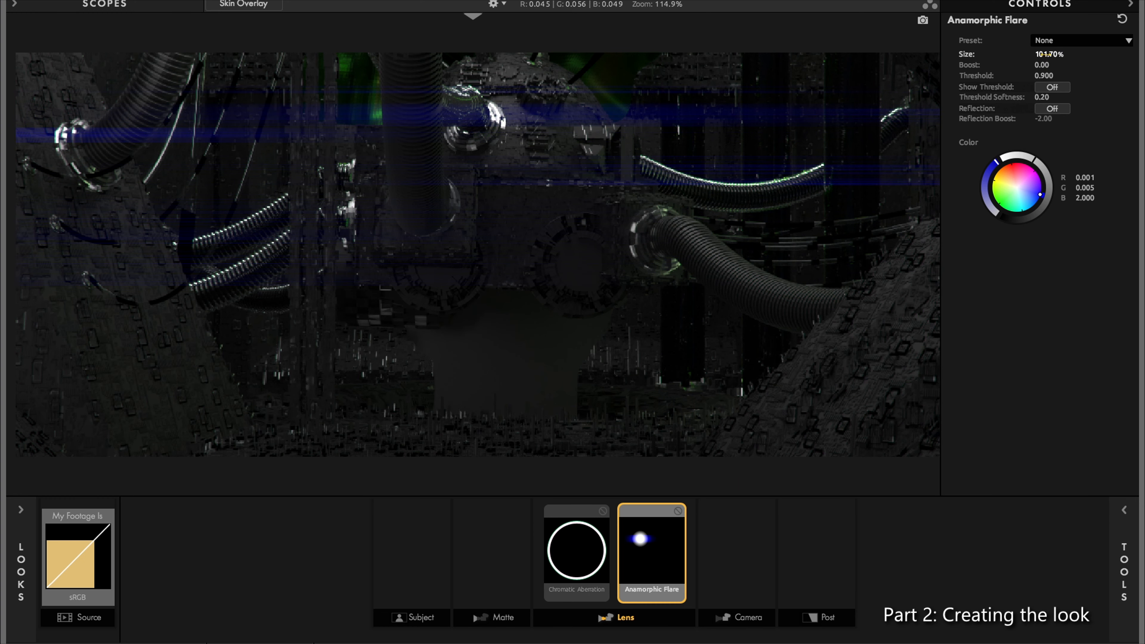
mouse_move(1046, 54)
left_mouse_down()
mouse_move(1001, 54)
mouse_move(1018, 54)
left_mouse_up()
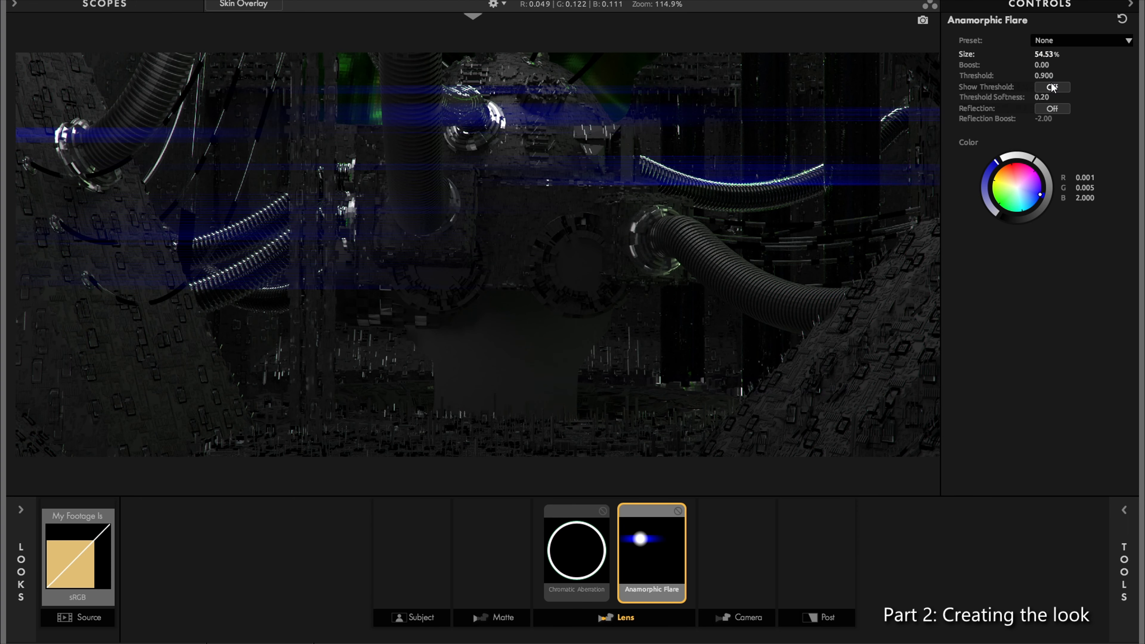
Step: Lower the Anamorphic Flare's boost to -2.80 and check its blue streaks around the end of the ribbed cable
scroll(754, 143, "up", 2)
scroll(766, 142, "up", 2)
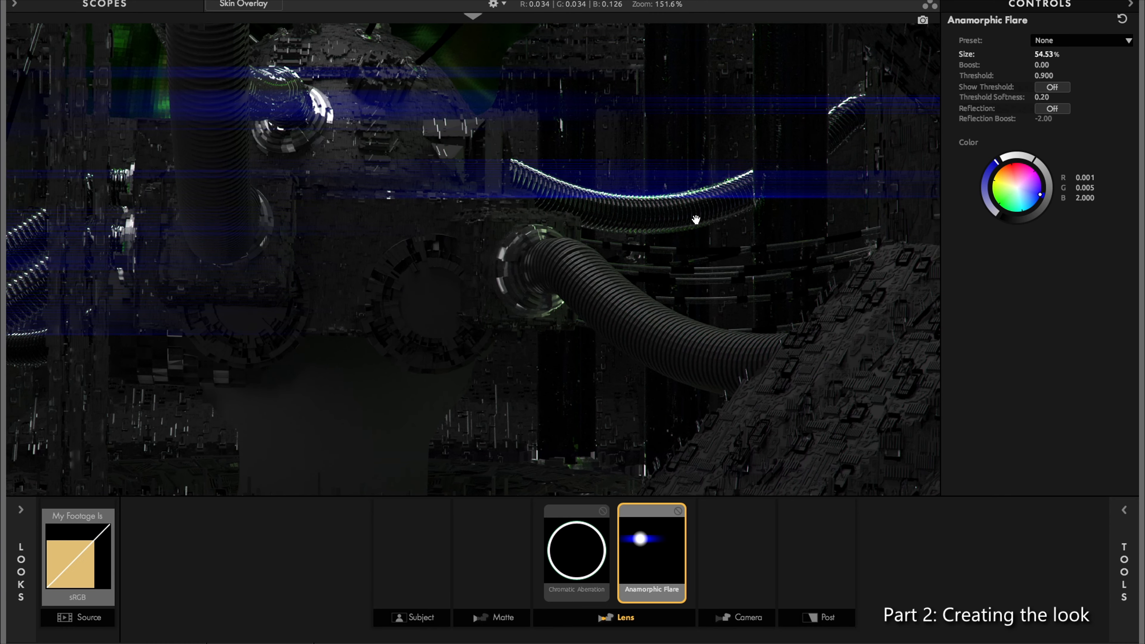
mouse_move(1043, 65)
left_mouse_down()
mouse_move(1024, 65)
mouse_move(1037, 65)
left_mouse_up()
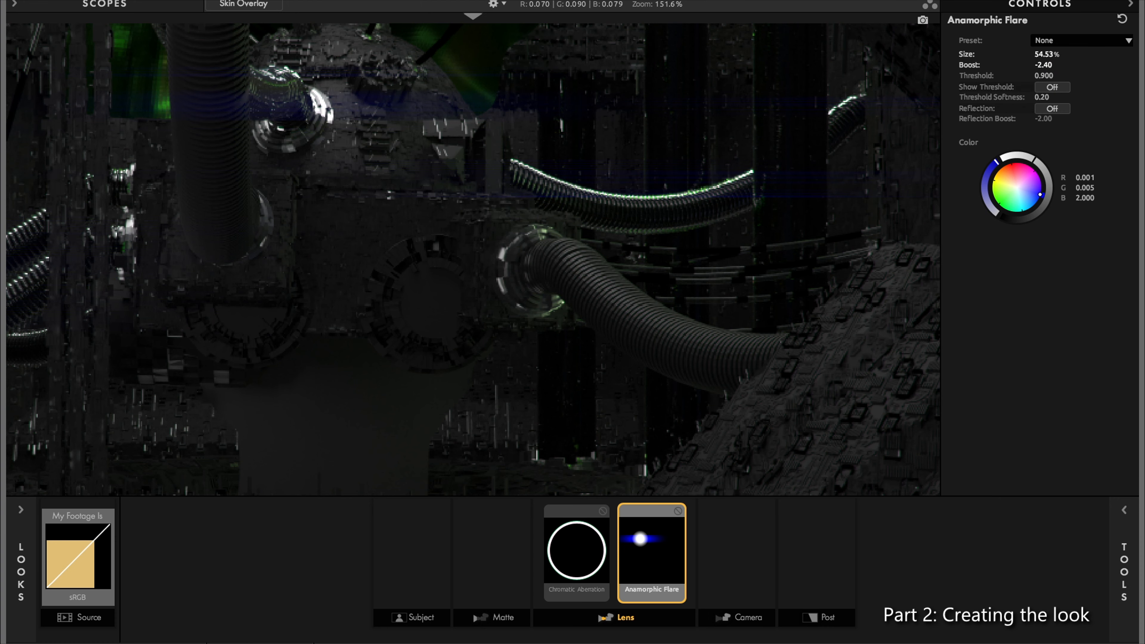
left_click_drag(1049, 65, 1037, 66)
scroll(808, 228, "up", 2)
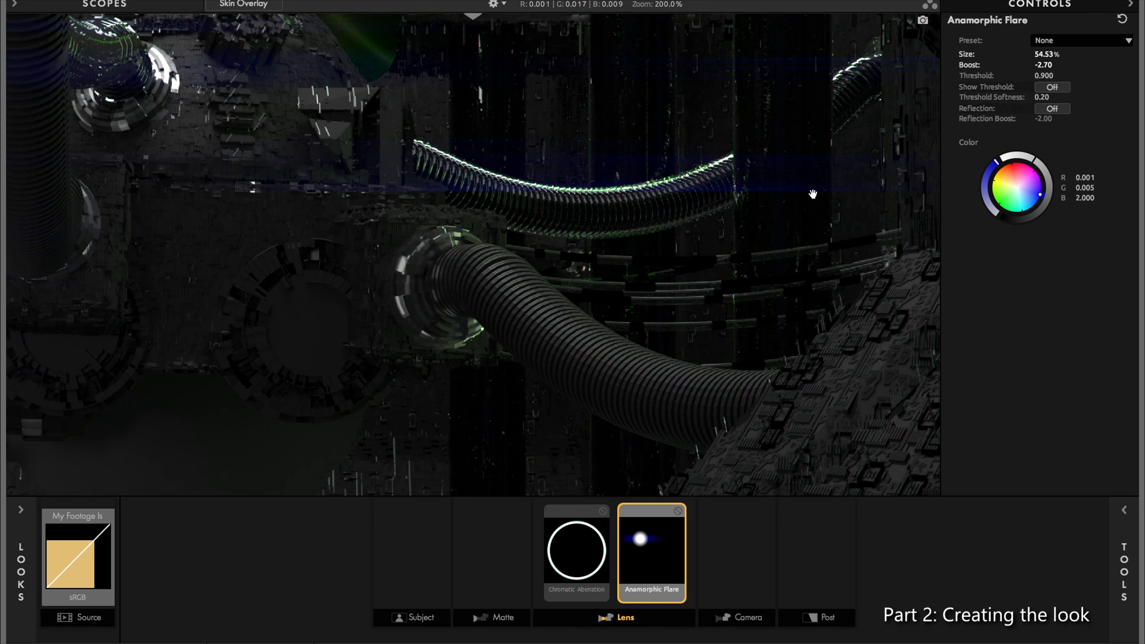
left_click_drag(1045, 65, 1047, 65)
left_click_drag(708, 215, 631, 278)
scroll(646, 274, "up", 4)
scroll(661, 254, "up", 8)
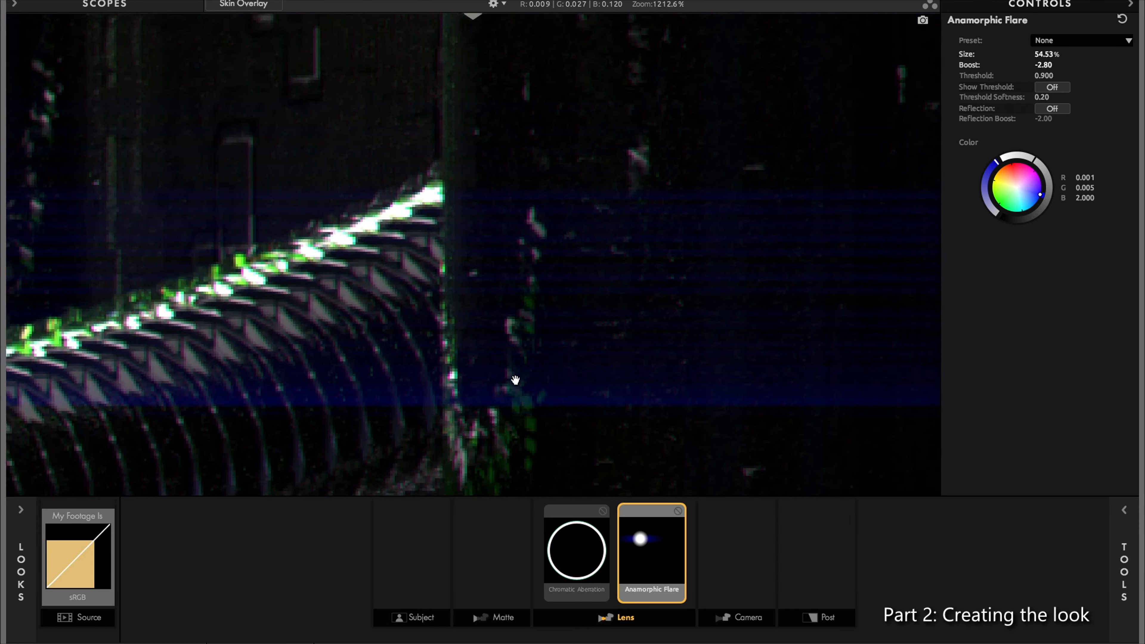
Step: Lower the Anamorphic Flare's boost to -4.70 and apply the look to Gloss-Pass
left_click_drag(1043, 65, 1038, 65)
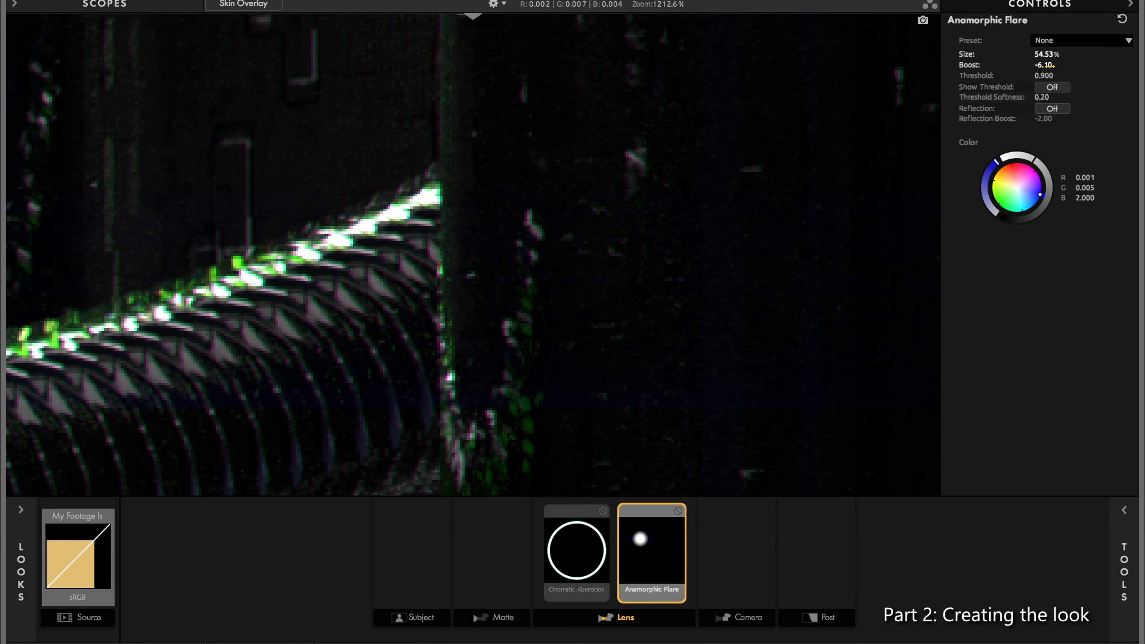
scroll(672, 327, "down", 8)
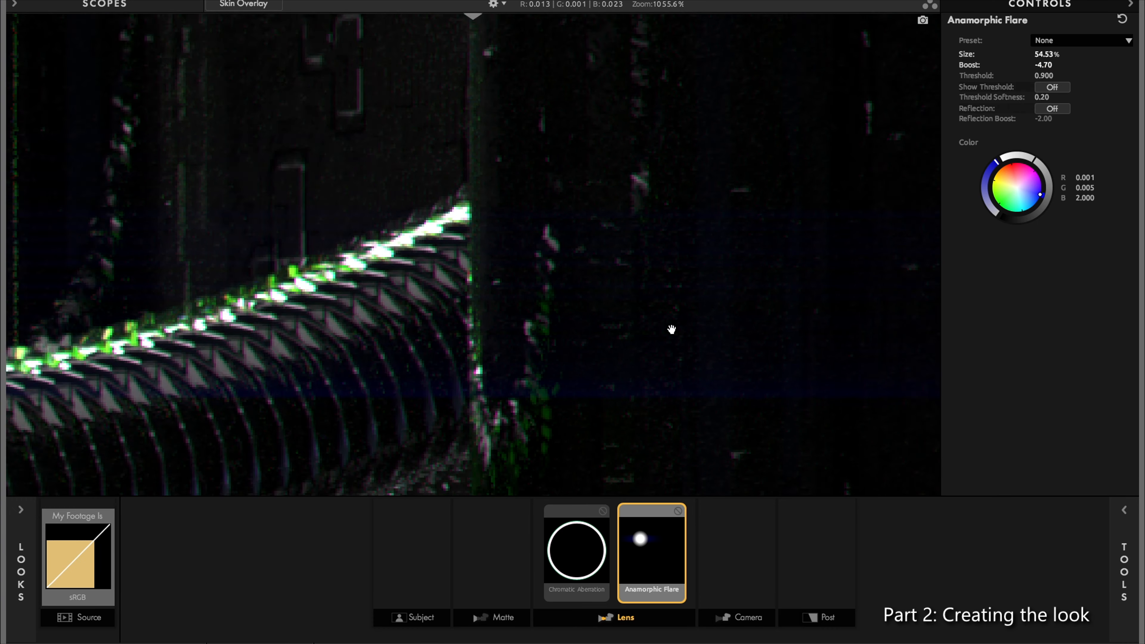
scroll(667, 330, "down", 5)
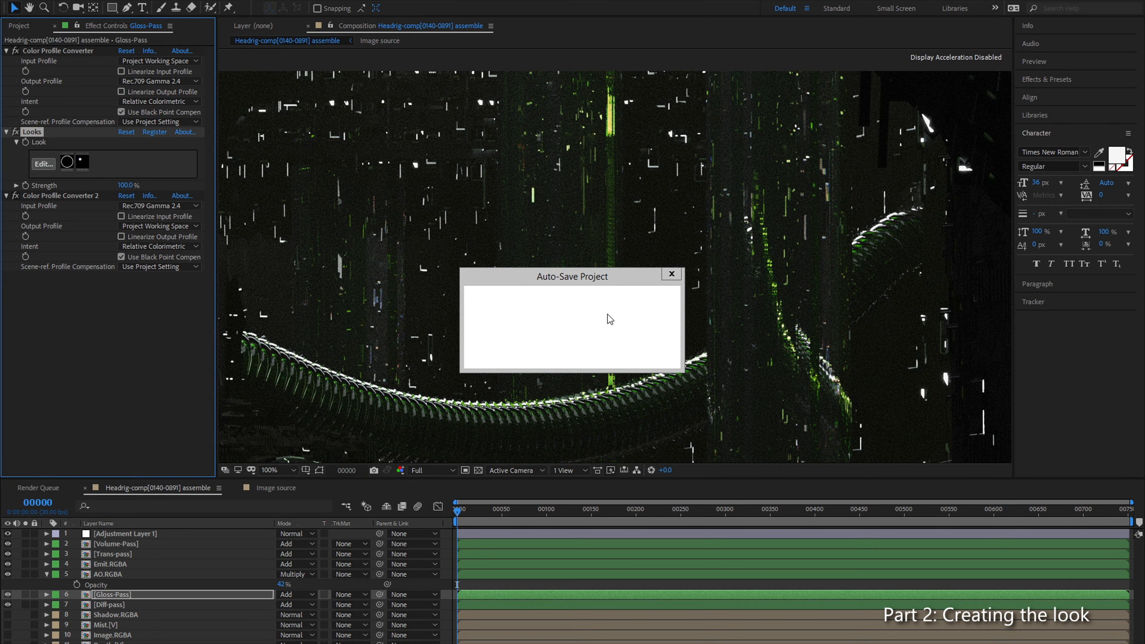
Step: Compare Gloss-Pass with and without the Looks effect at the start of the ribbed cable, close up
left_click_drag(586, 349, 674, 223)
scroll(617, 297, "down", 3)
left_click(141, 343)
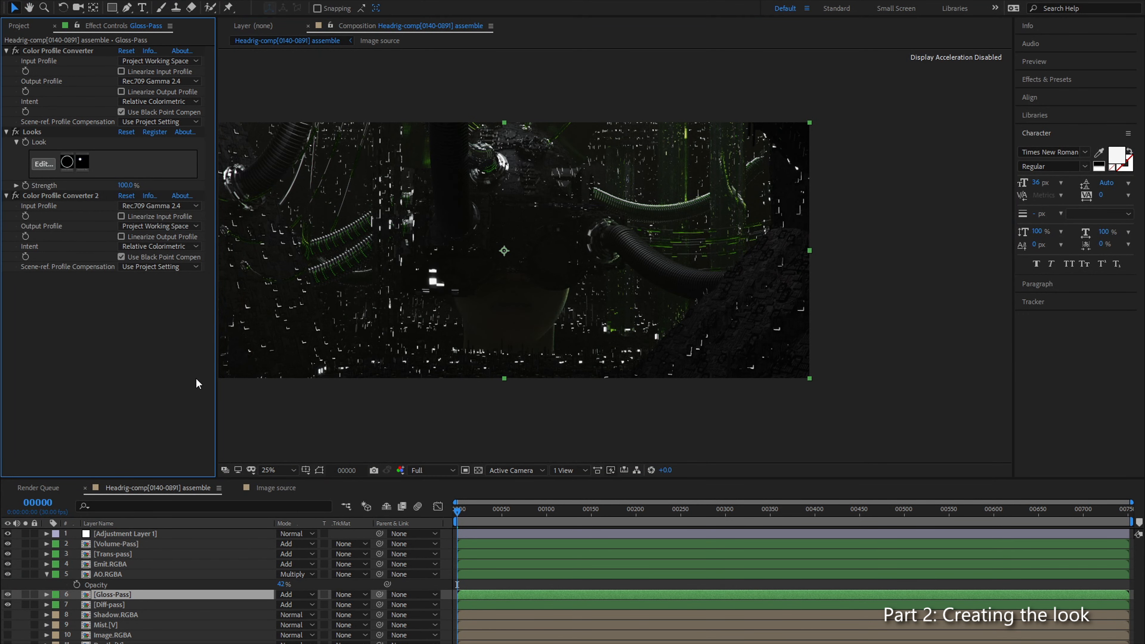
scroll(356, 296, "up", 4)
left_click_drag(437, 220, 669, 395)
left_click(15, 132)
left_click(16, 133)
left_click(15, 133)
scroll(781, 316, "up", 4)
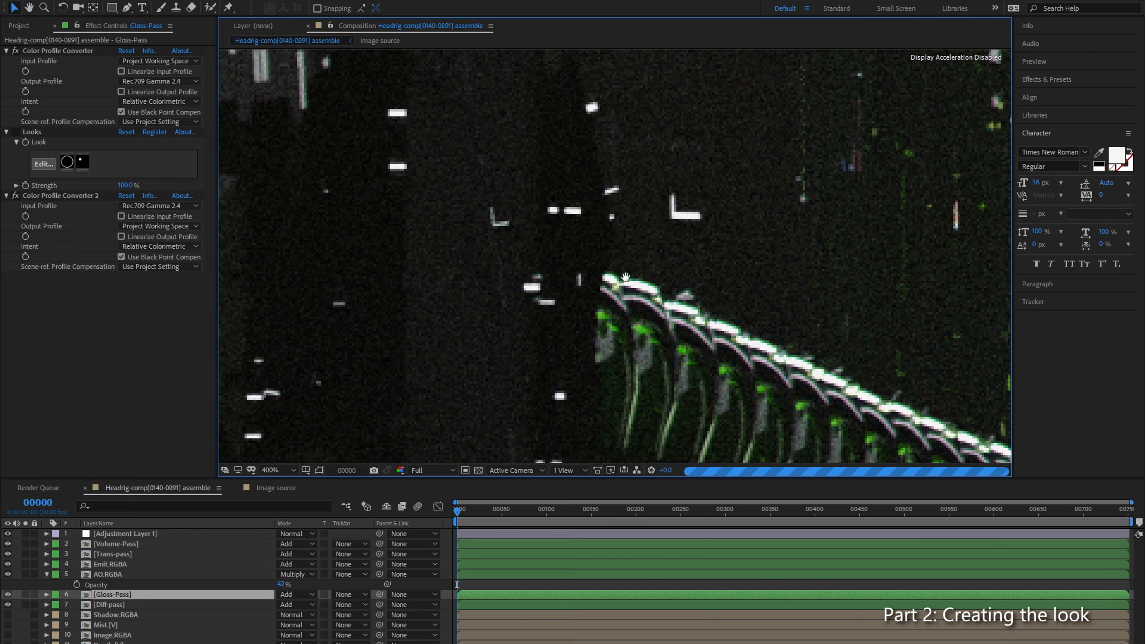
left_click(15, 132)
left_click(15, 133)
left_click(15, 133)
left_click(15, 133)
Step: Inspect the green streaks and the ribbed cable's middle section without Looks, and re-enable the effect to compare the highlights
scroll(744, 301, "down", 2)
scroll(743, 300, "down", 1)
left_click_drag(685, 281, 702, 218)
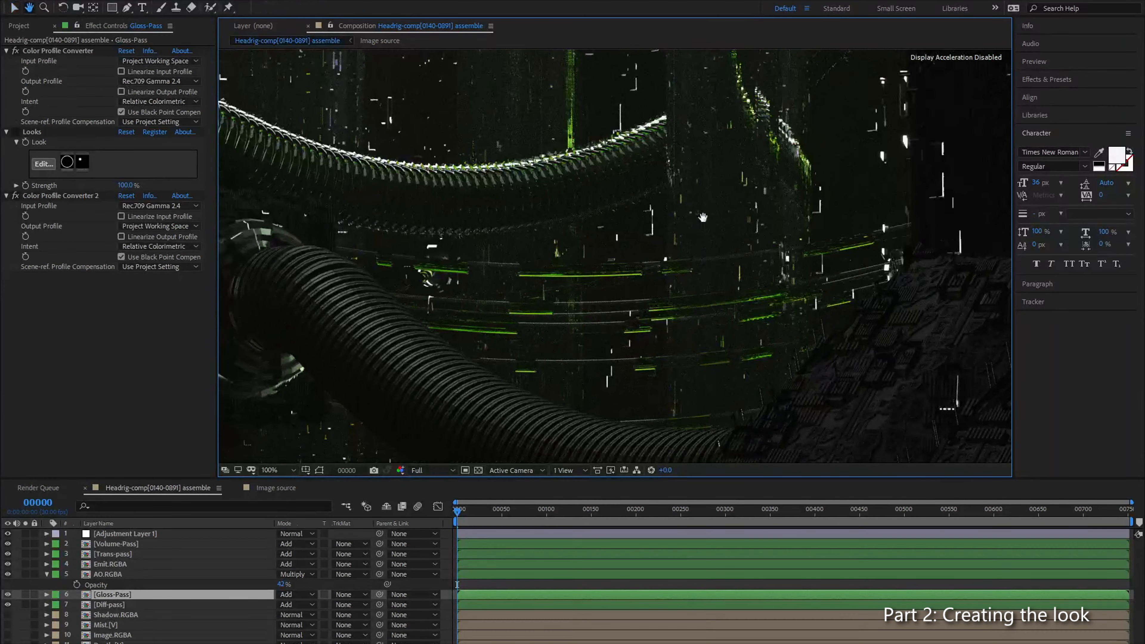
scroll(703, 218, "up", 1)
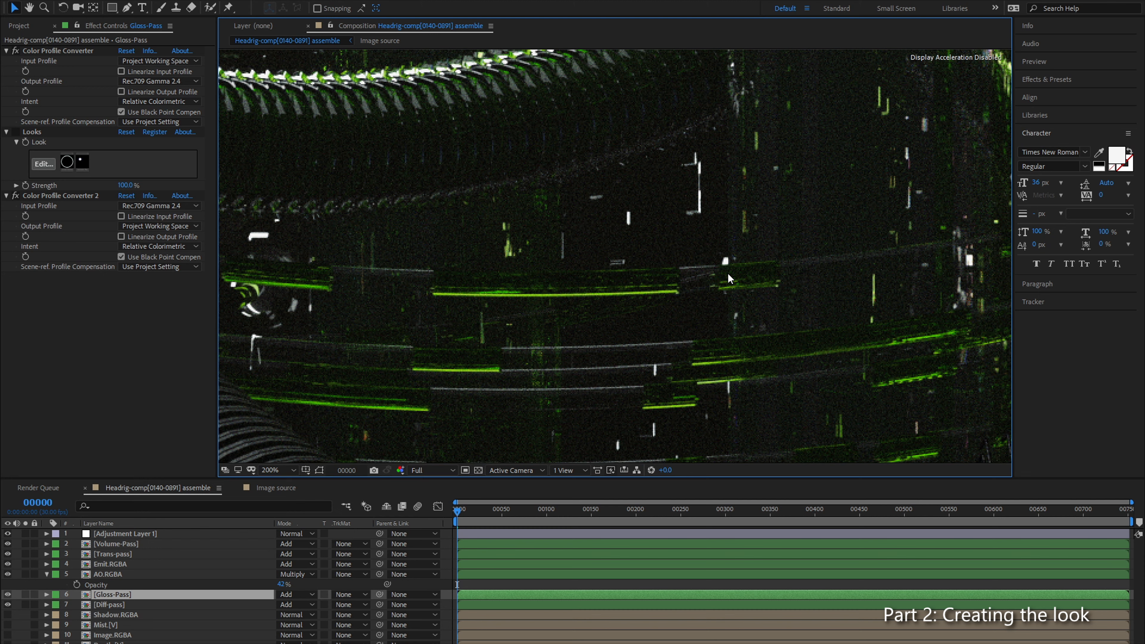
left_click_drag(427, 134, 508, 292)
scroll(654, 199, "up", 2)
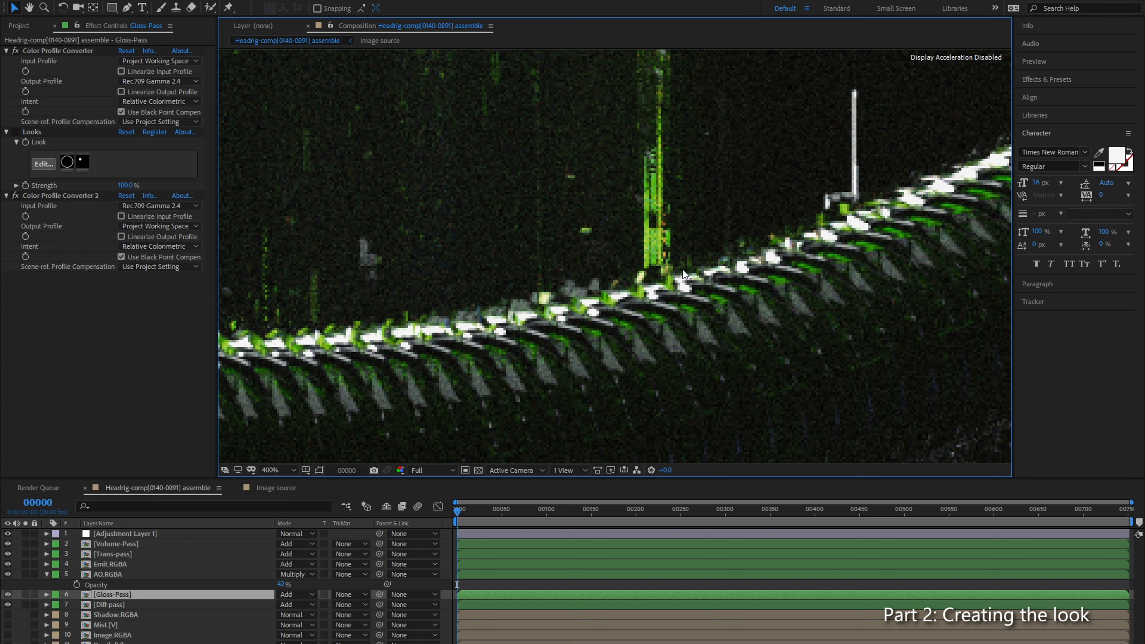
left_click(15, 132)
left_click_drag(358, 333, 553, 269)
left_click_drag(325, 291, 437, 273)
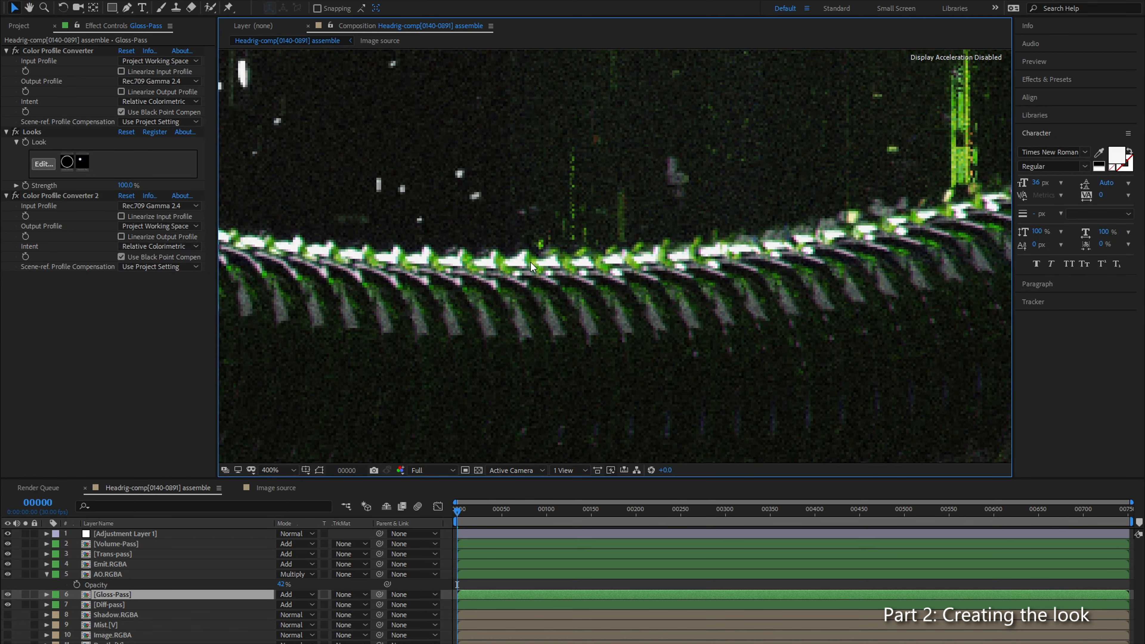
scroll(531, 262, "down", 6)
scroll(503, 284, "up", 4)
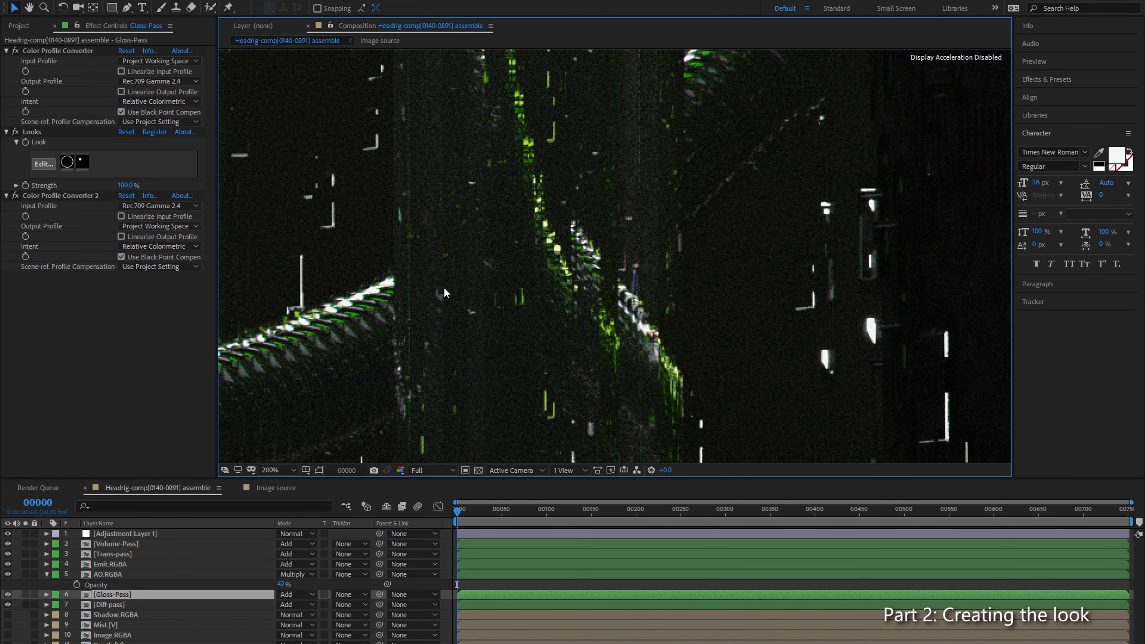
Step: Return to the ribbed cable's start and compare its highlights again with Looks off and on
left_click_drag(554, 339, 736, 343)
left_click_drag(267, 275, 440, 275)
left_click_drag(308, 243, 536, 372)
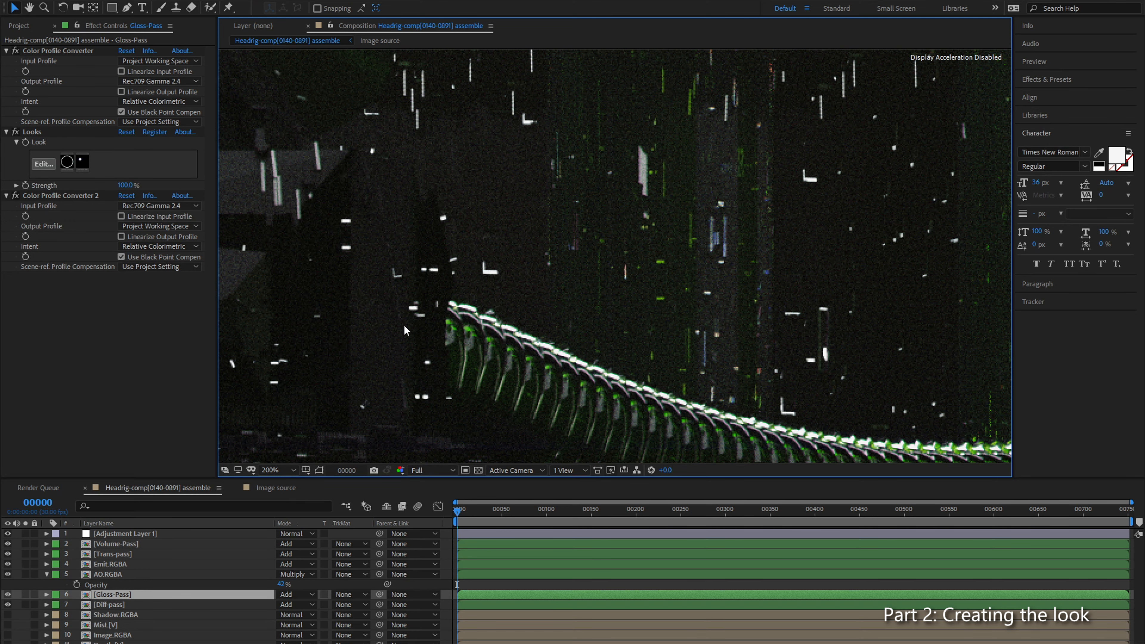
left_click(15, 134)
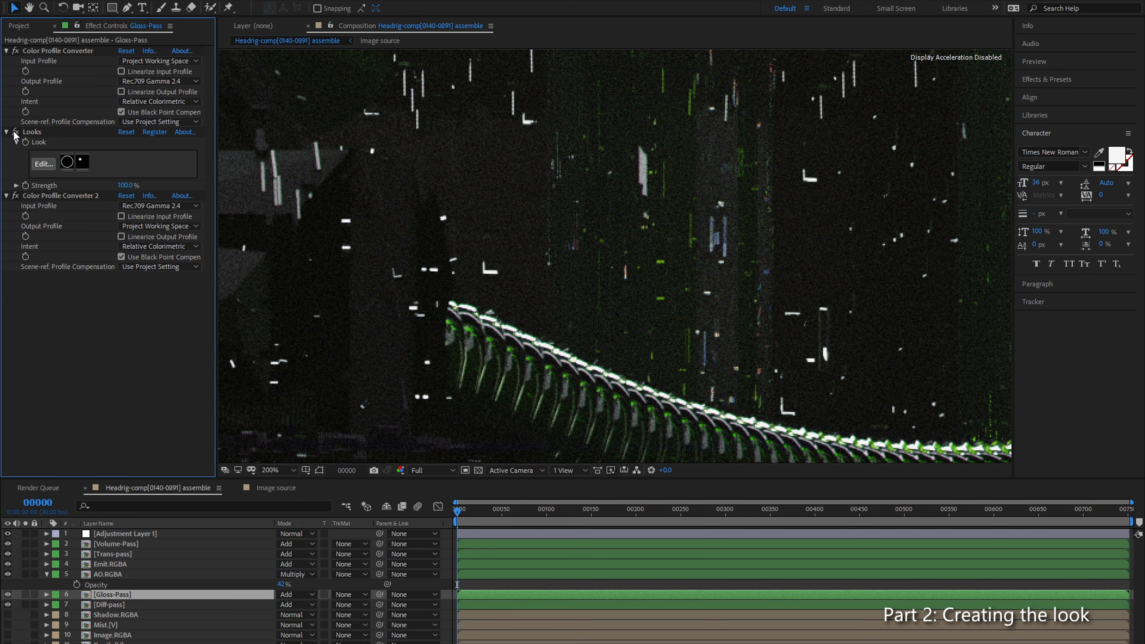
scroll(407, 345, "up", 2)
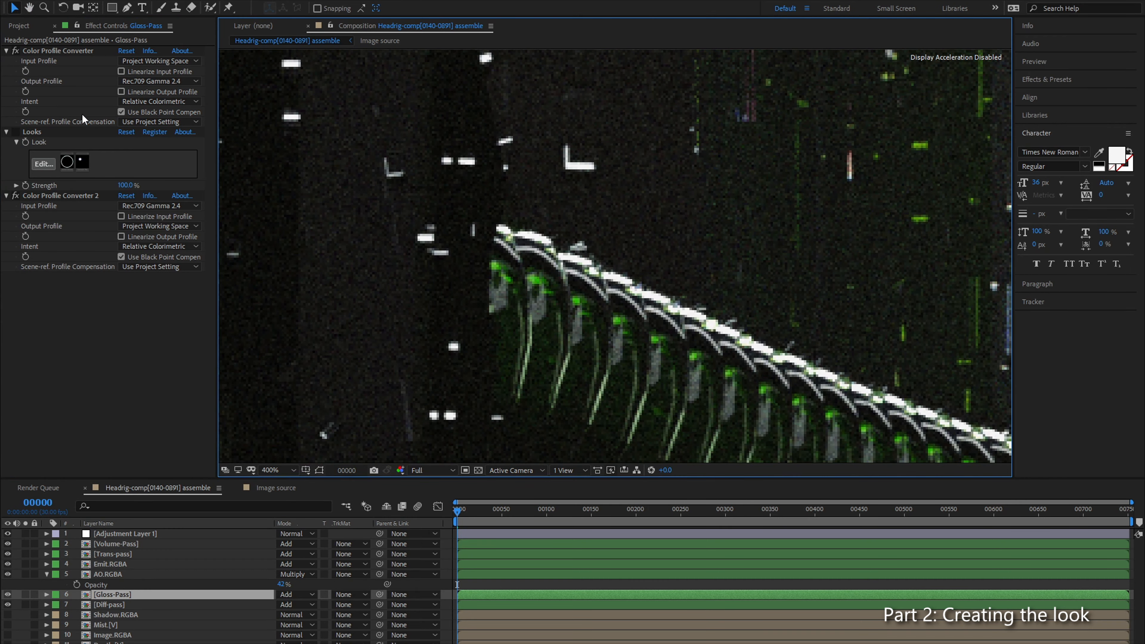
left_click(17, 133)
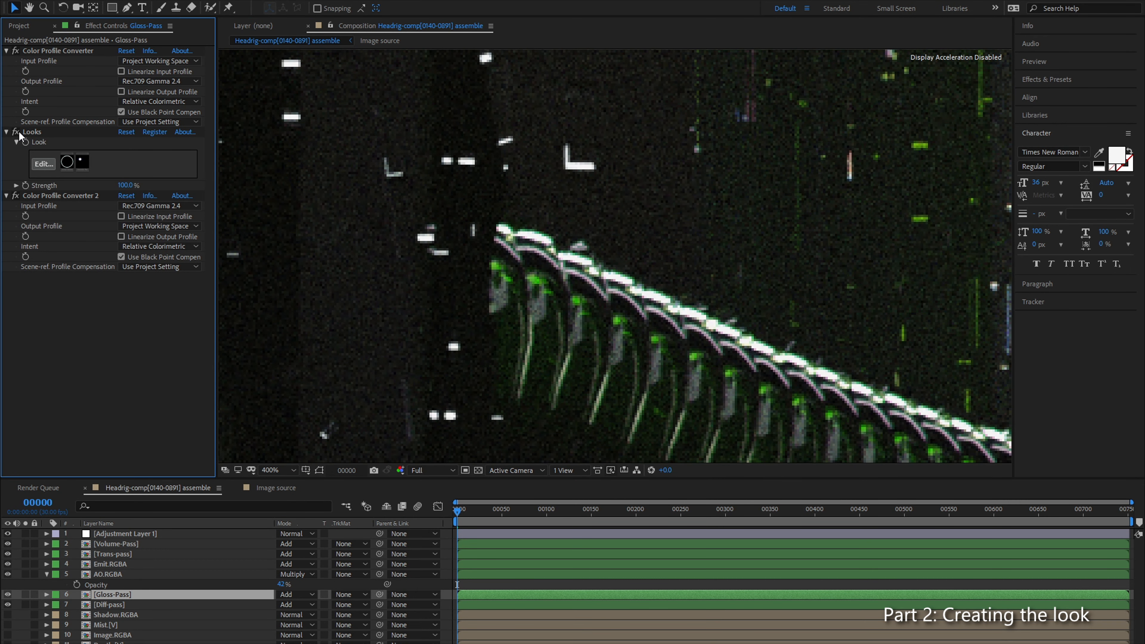
Step: Copy the Looks effect from Gloss-Pass to Emit.RGBA and place it between Glow 2 and Color Profile Converter 2
scroll(499, 225, "down", 2)
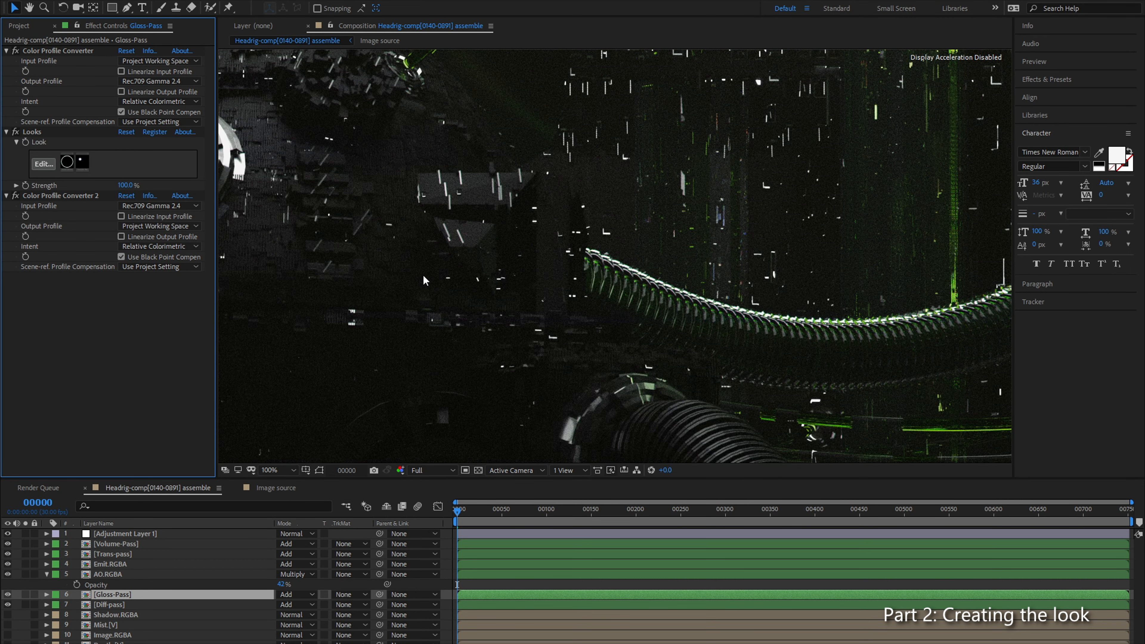
scroll(467, 237, "down", 1)
left_click_drag(487, 239, 793, 257)
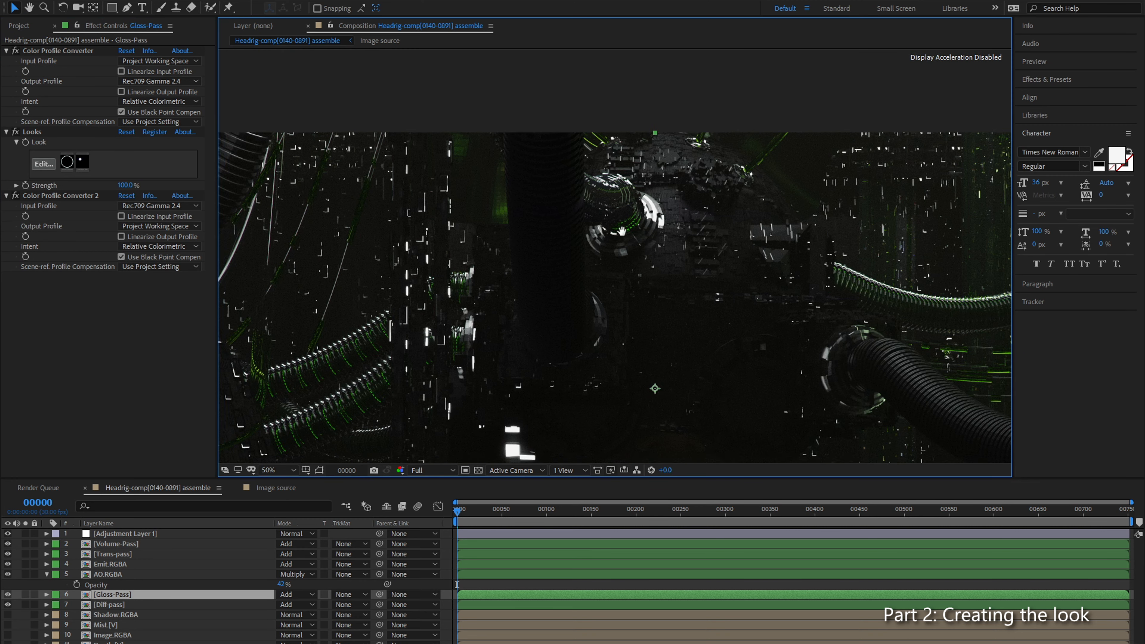
scroll(419, 367, "up", 1)
left_click_drag(419, 367, 516, 257)
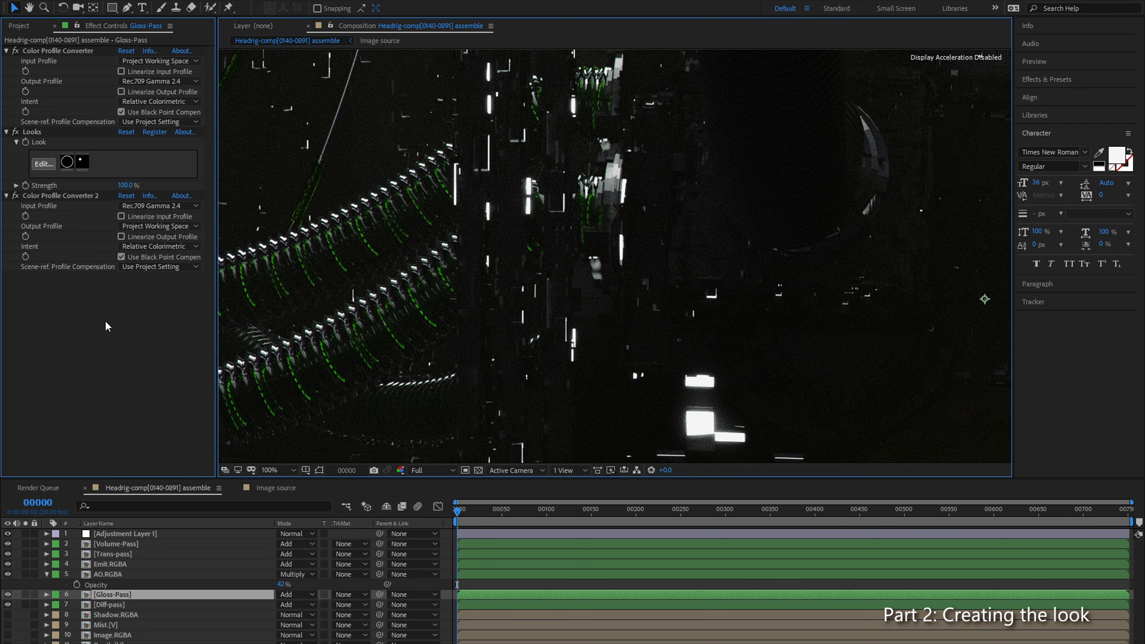
left_click(54, 197)
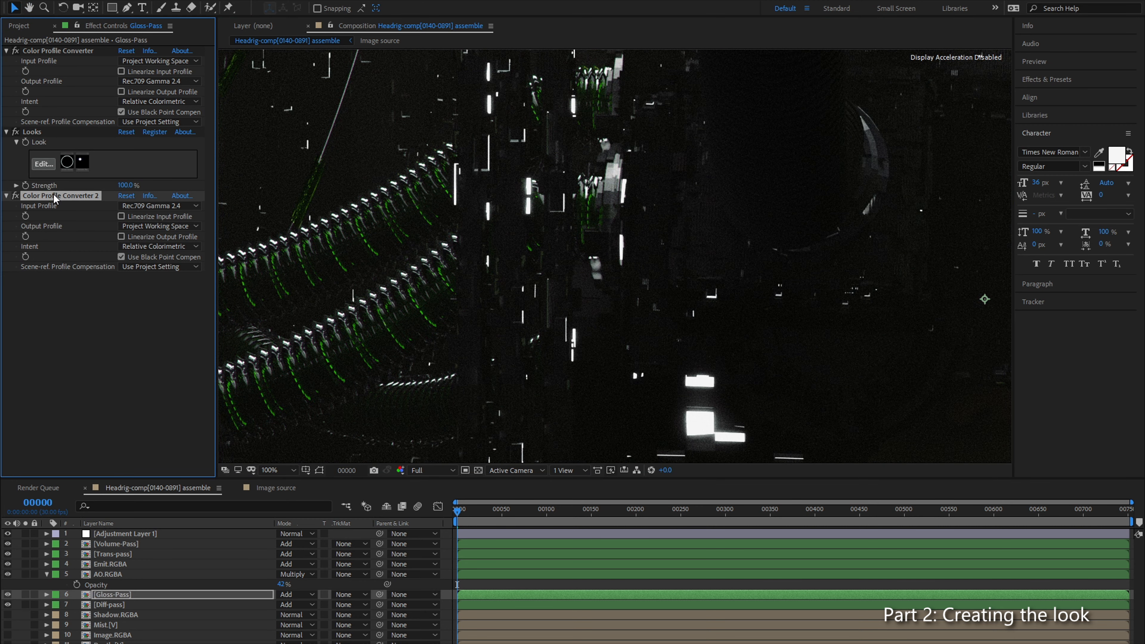
left_click(34, 135)
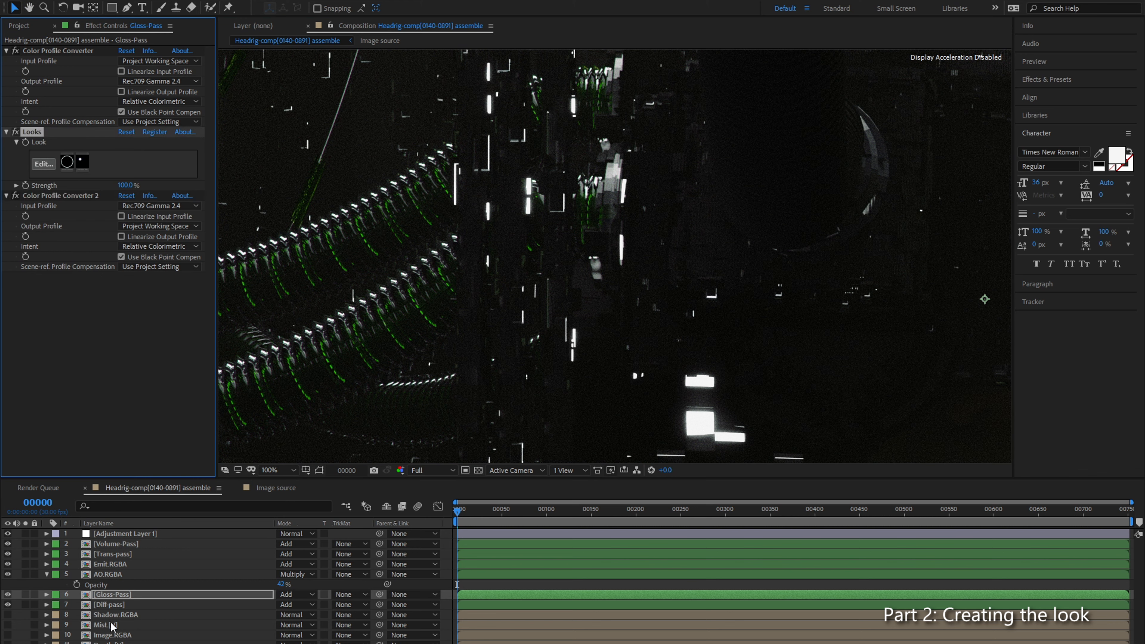
left_click(112, 568)
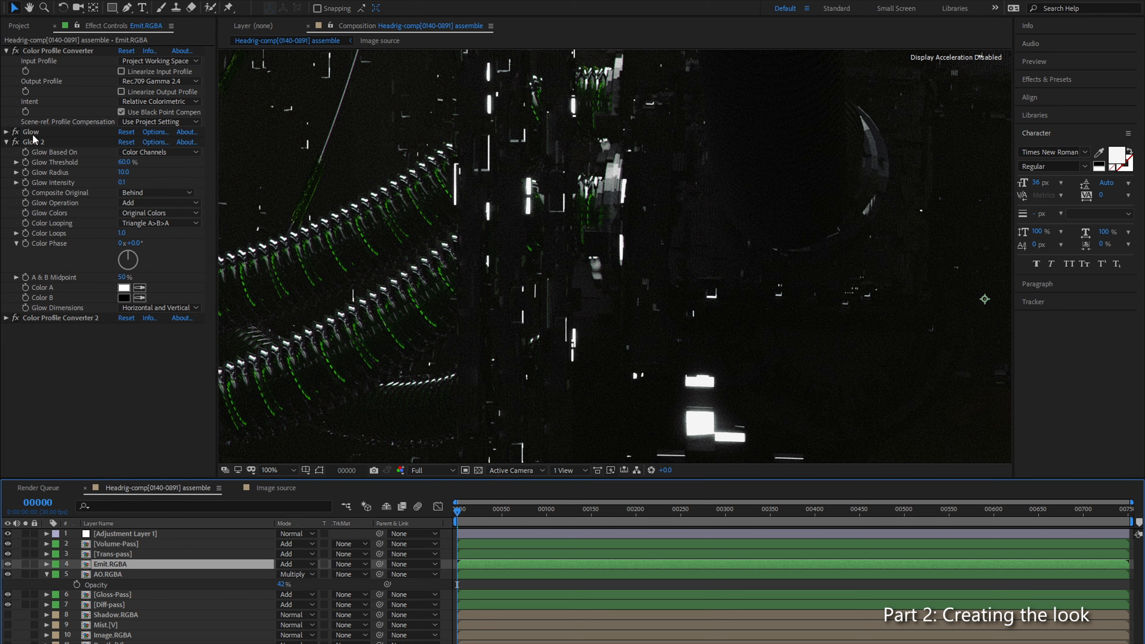
left_click_drag(37, 328, 41, 313)
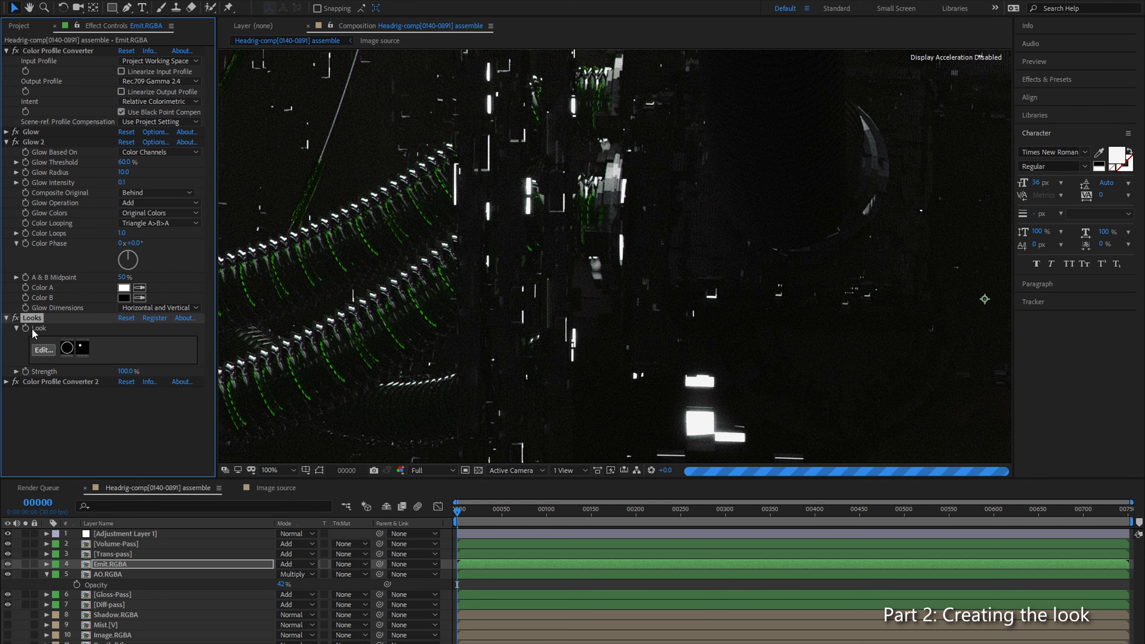
Step: Compare the bright vertical light strips with the Looks effect on Emit.RGBA disabled and enabled
scroll(570, 183, "up", 4)
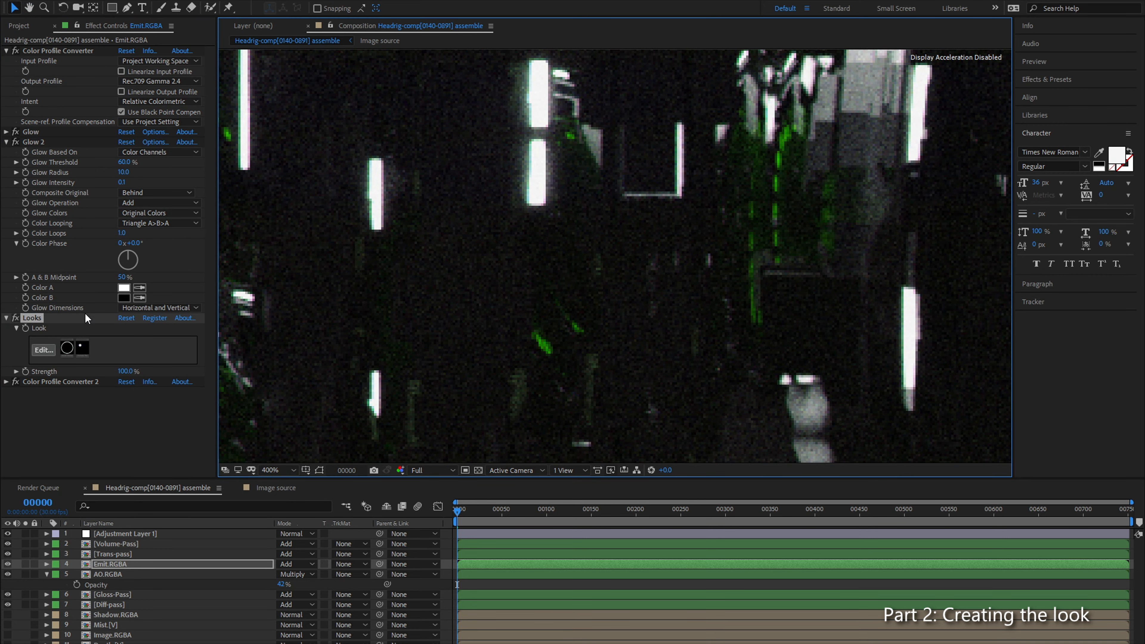
left_click(16, 318)
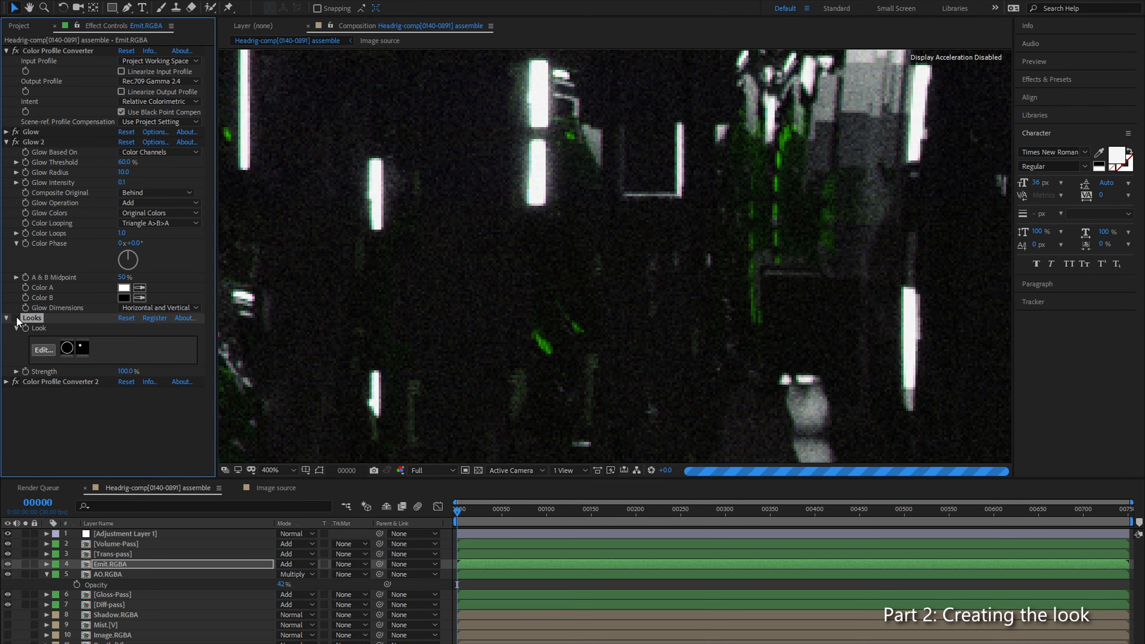
left_click_drag(538, 107, 563, 197)
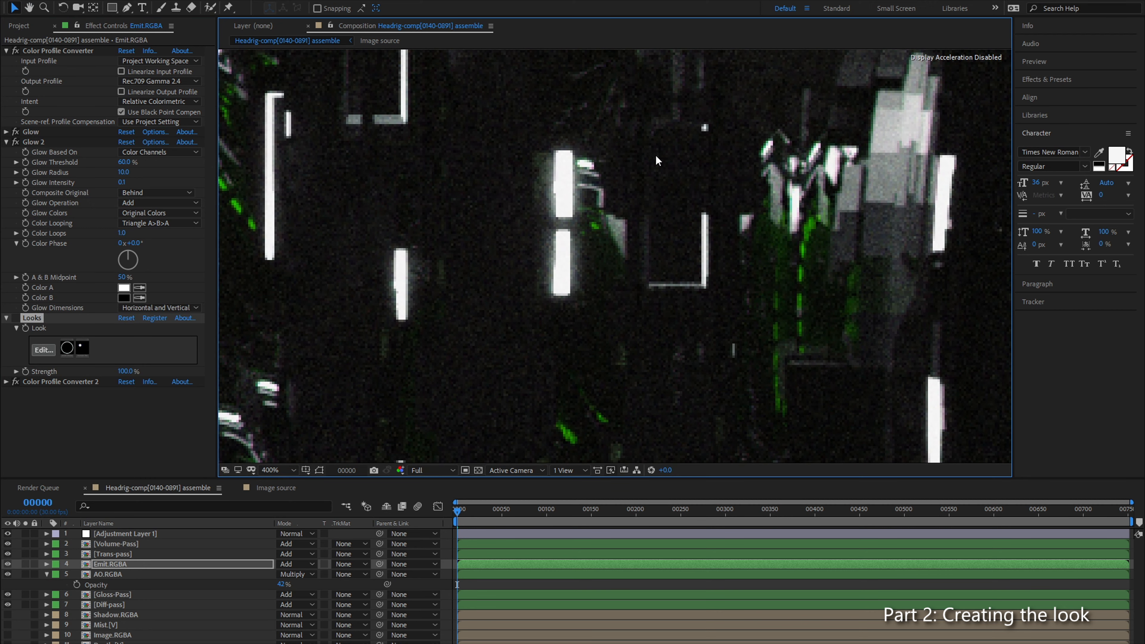
left_click(15, 318)
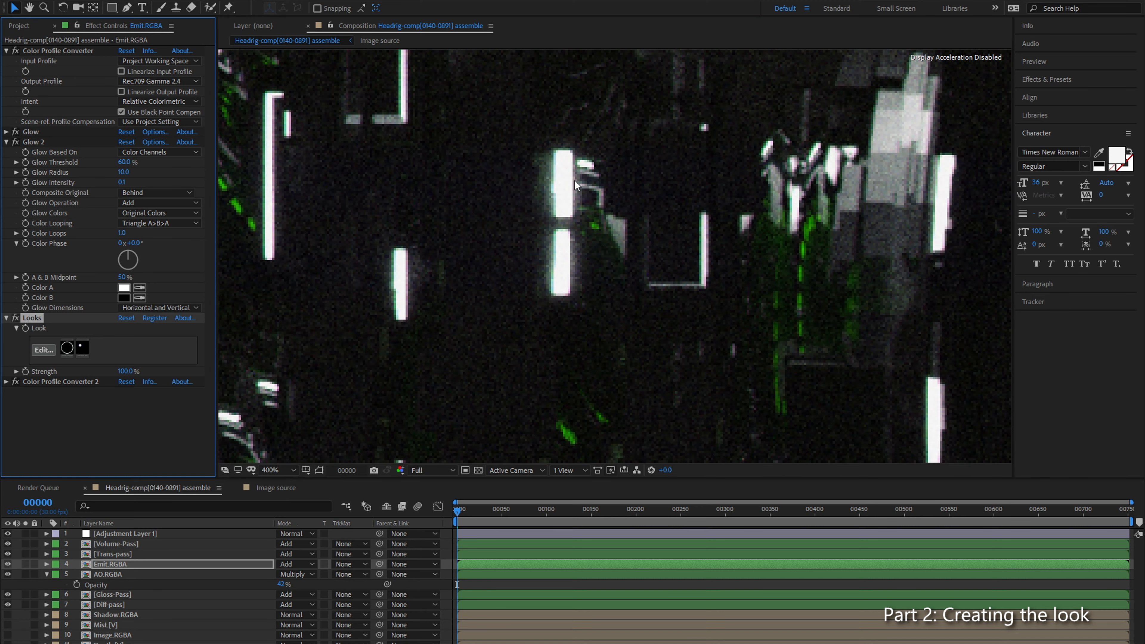
Step: Examine the flare streaks around the bright rectangular lights, both close up and in the wider composition
scroll(550, 172, "down", 3)
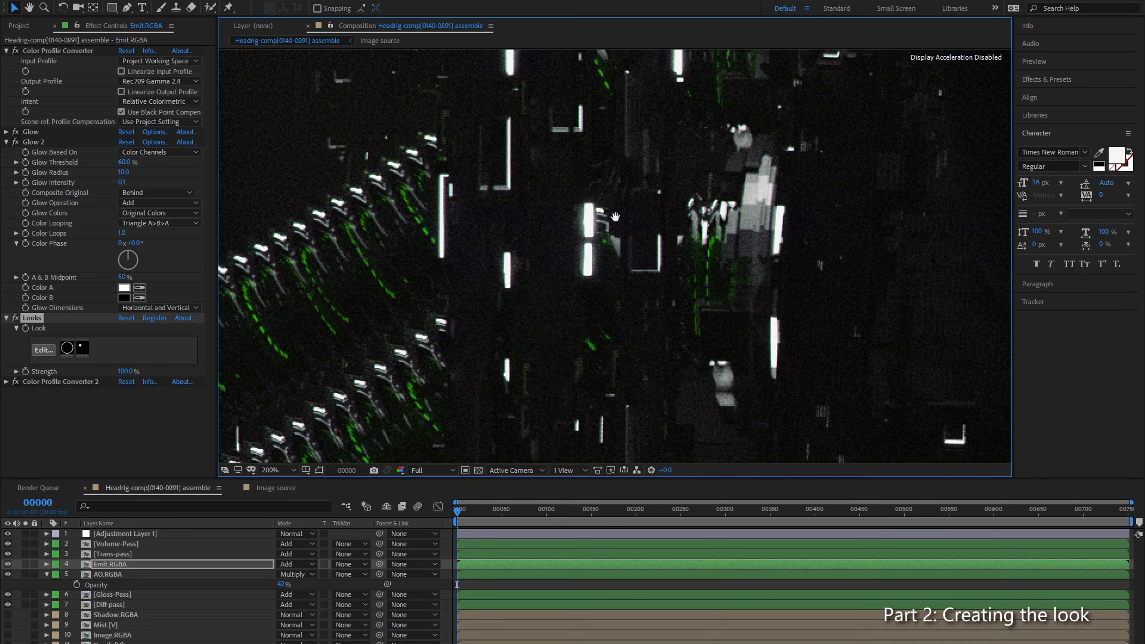
left_click_drag(604, 274, 492, 171)
left_click_drag(525, 357, 434, 267)
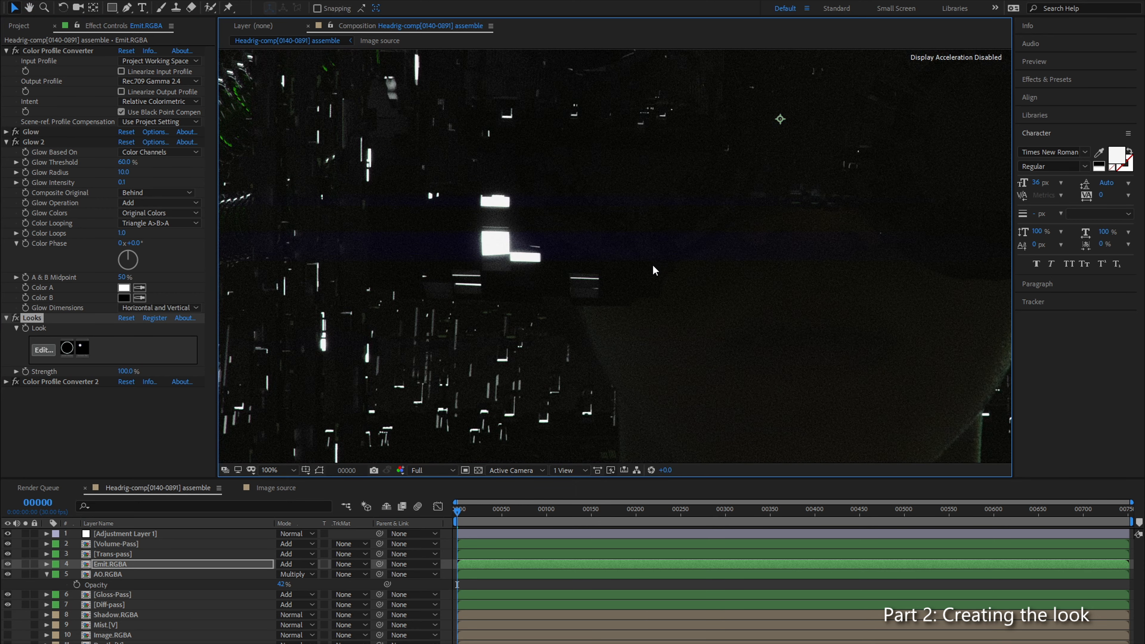
scroll(655, 270, "down", 1)
key("period")
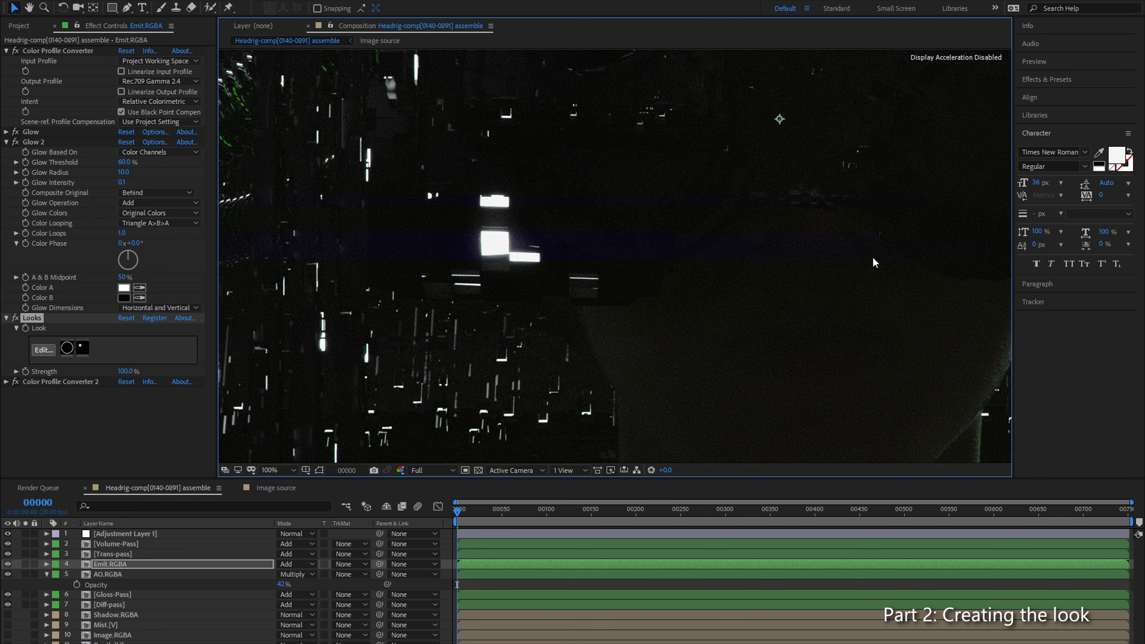
key("comma")
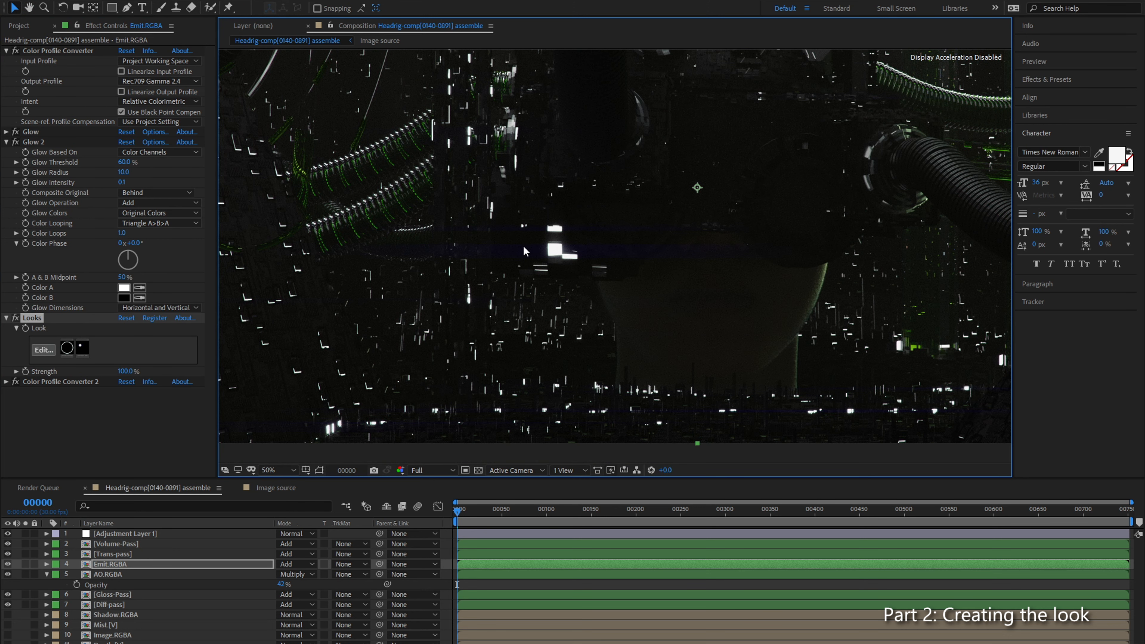
left_click_drag(523, 270, 261, 145)
left_click_drag(727, 93, 490, 257)
left_click_drag(502, 191, 601, 294)
left_click_drag(406, 191, 493, 248)
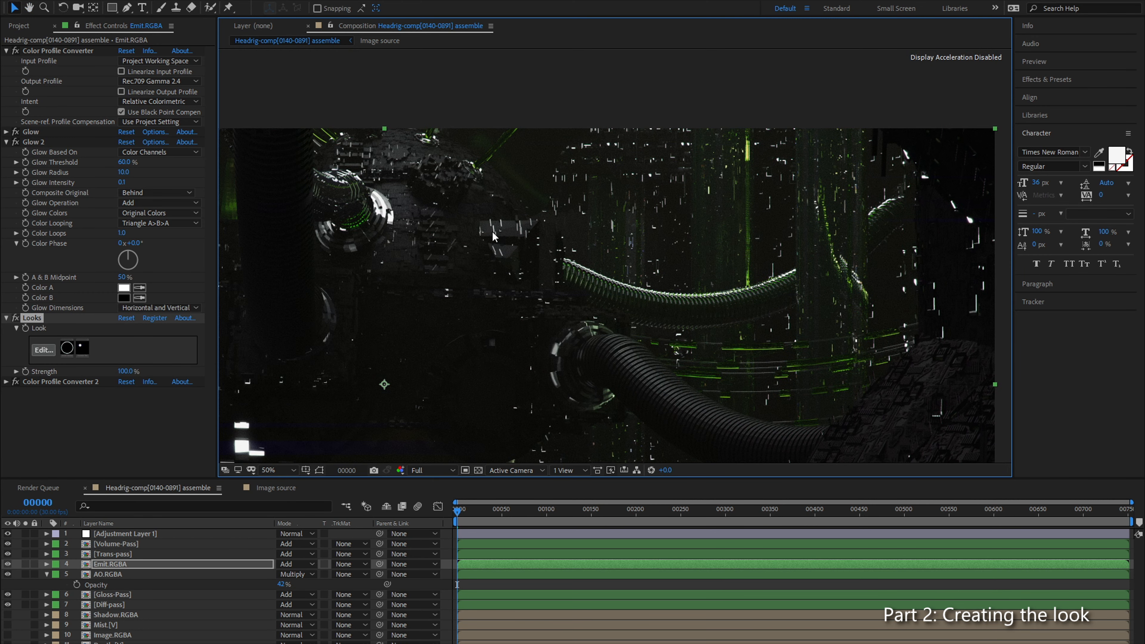
Step: Examine the white segmented ring around the cable socket, then compare it with the rectangular lights
left_click_drag(385, 251, 637, 197)
scroll(637, 197, "up", 6)
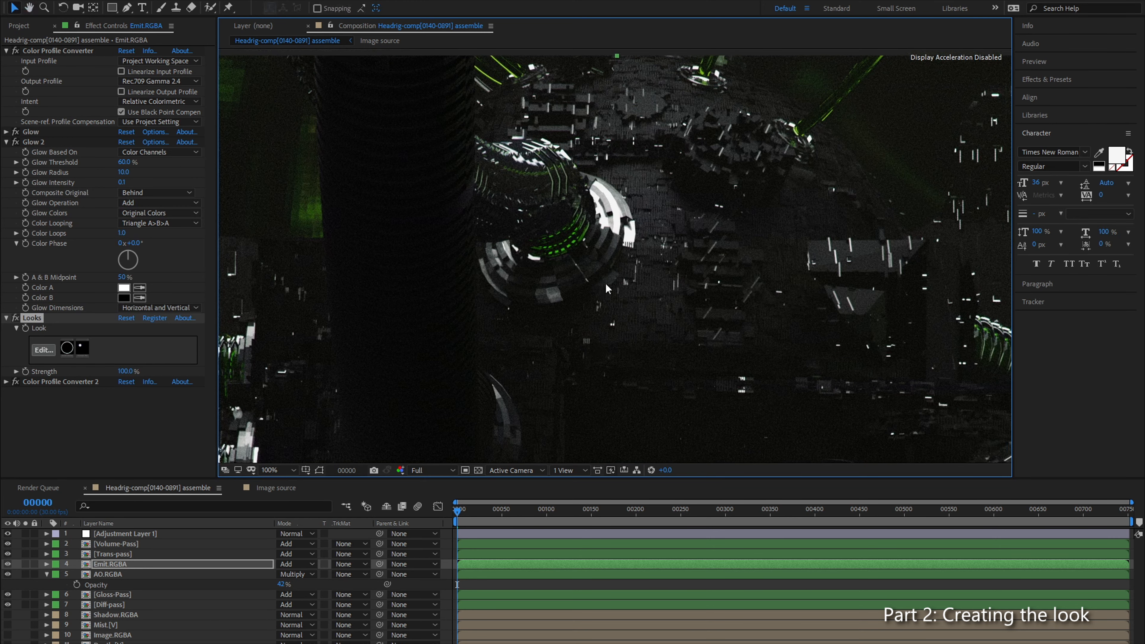
key("v")
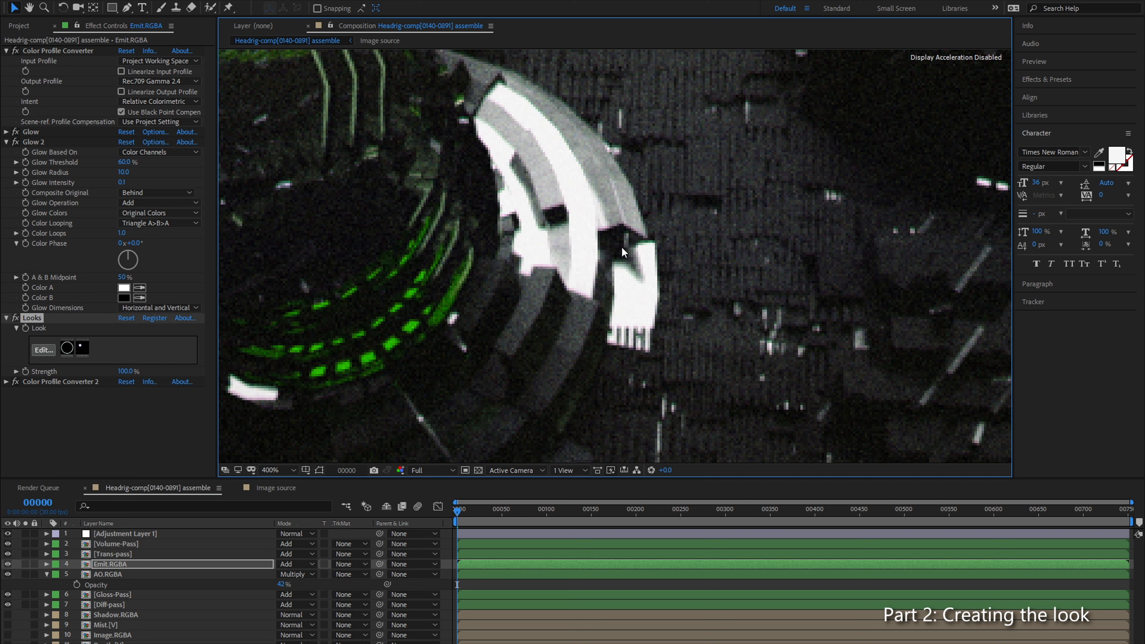
scroll(621, 246, "down", 2)
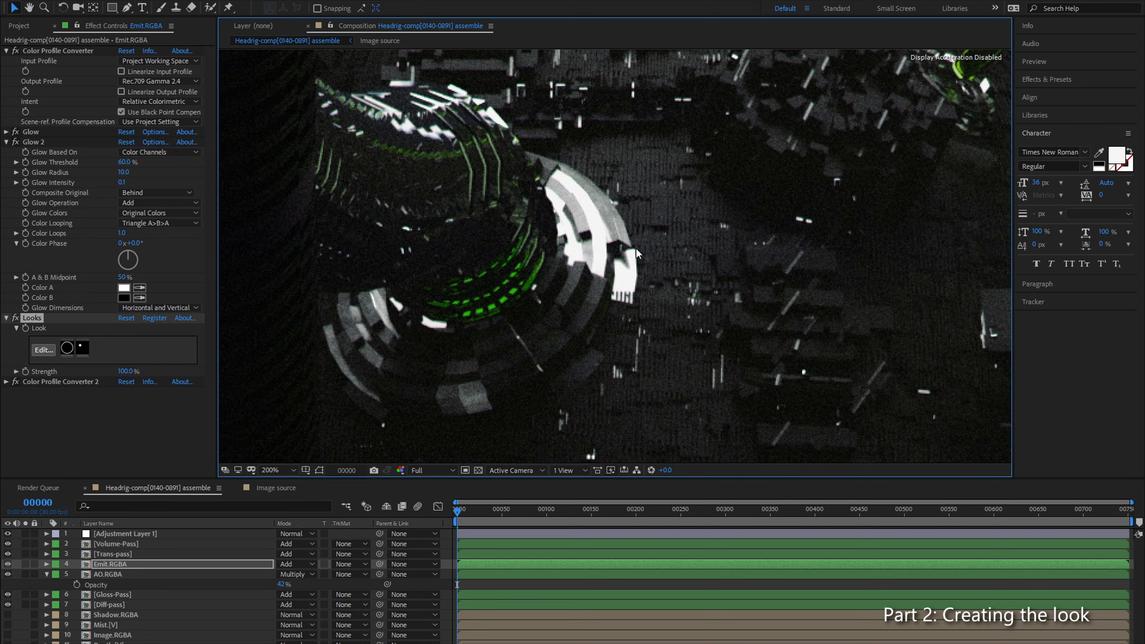
scroll(637, 256, "down", 2)
left_click_drag(671, 269, 543, 174)
left_click_drag(606, 289, 651, 375)
left_click_drag(662, 285, 717, 290)
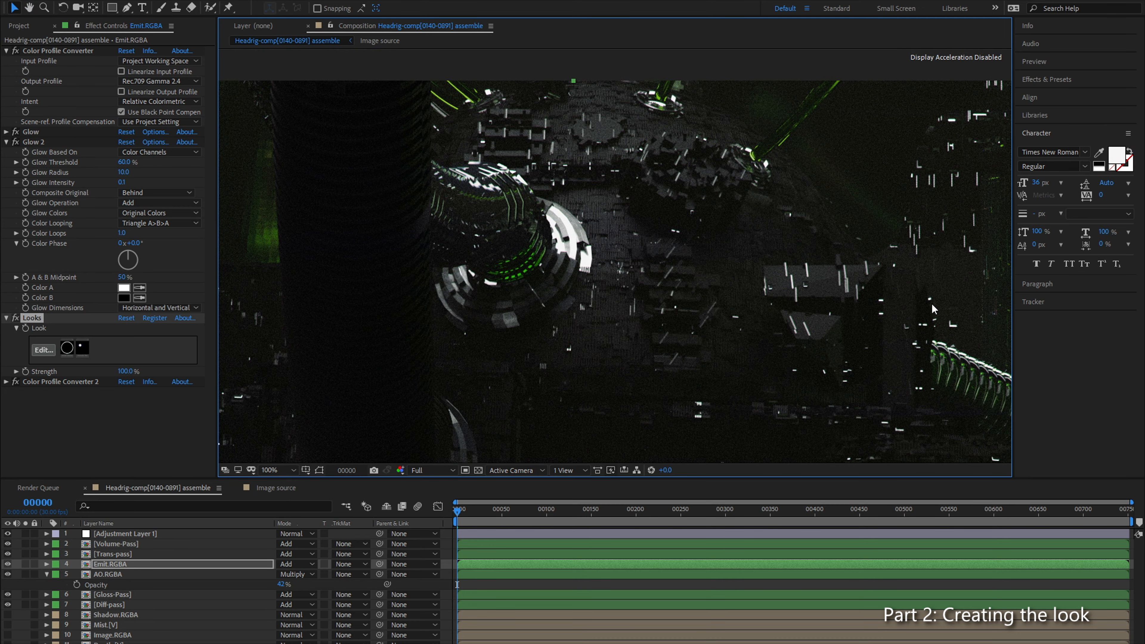
key("comma")
left_click_drag(582, 392, 765, 237)
left_click_drag(603, 303, 646, 240)
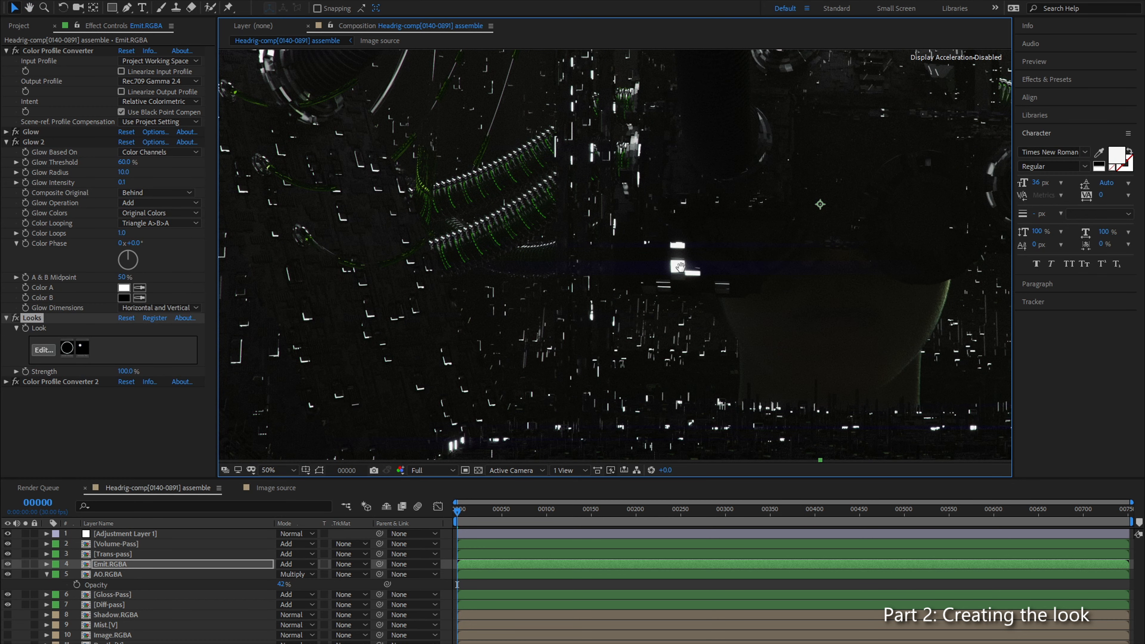
Step: Examine the colour fringing on the small L-shaped lights and the slanted strip around the thin green cables
key("period")
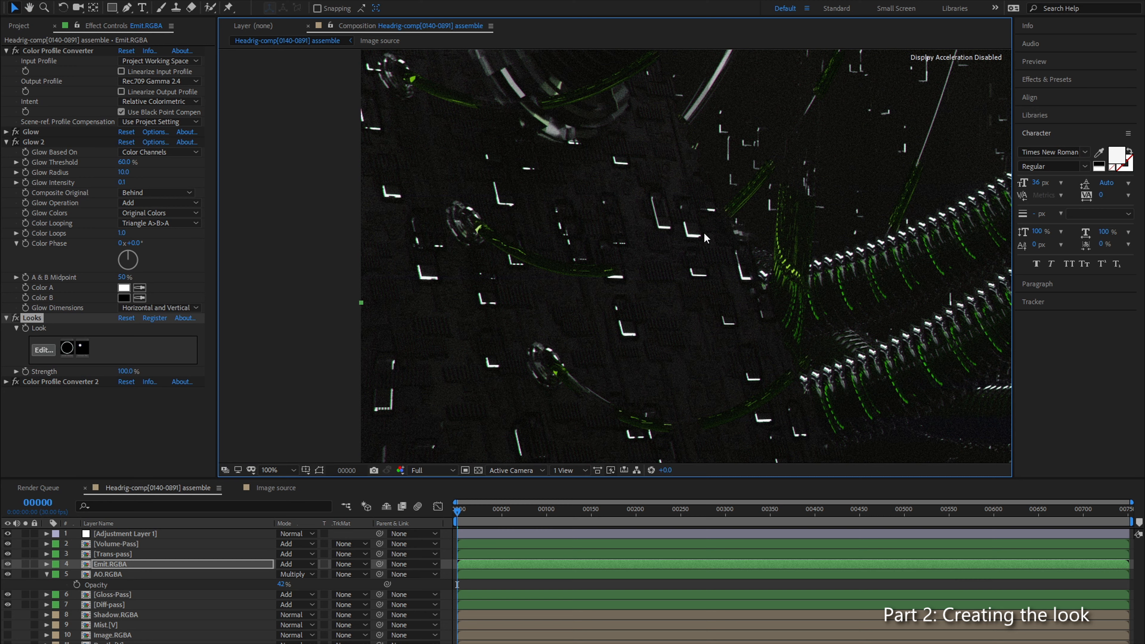
key("period")
left_click_drag(557, 275, 861, 266)
left_click_drag(741, 200, 577, 293)
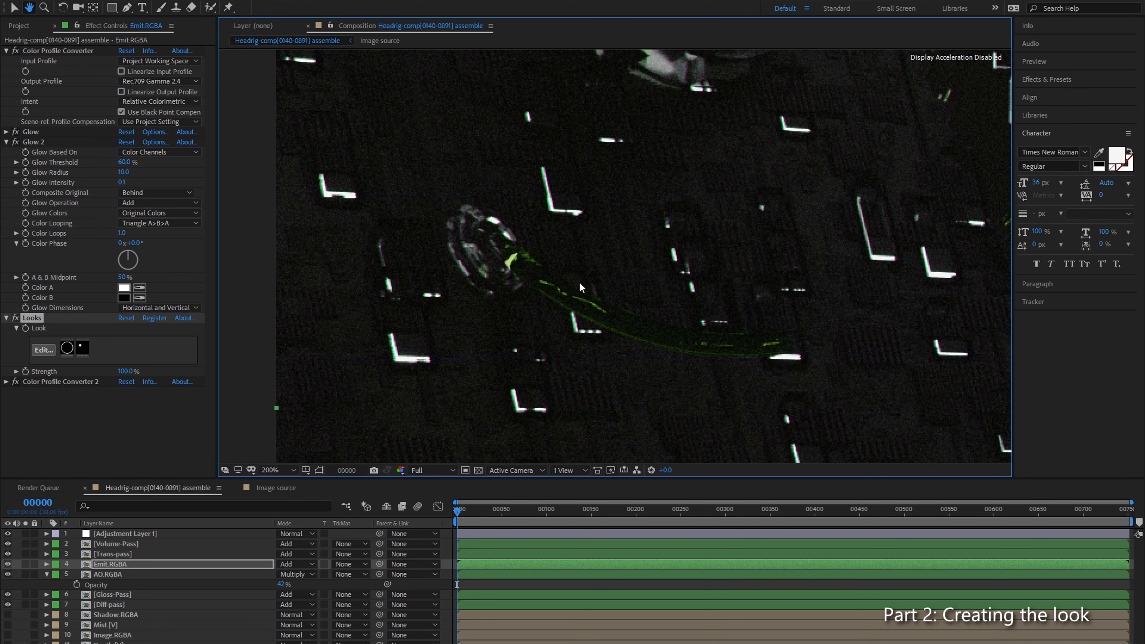
left_click_drag(798, 292, 874, 269)
mouse_move(692, 271)
left_mouse_down()
mouse_move(622, 53)
mouse_move(669, 148)
left_mouse_up()
left_click_drag(666, 292, 677, 205)
left_click_drag(644, 314, 601, 239)
scroll(601, 239, "up", 1)
left_click_drag(554, 84, 565, 182)
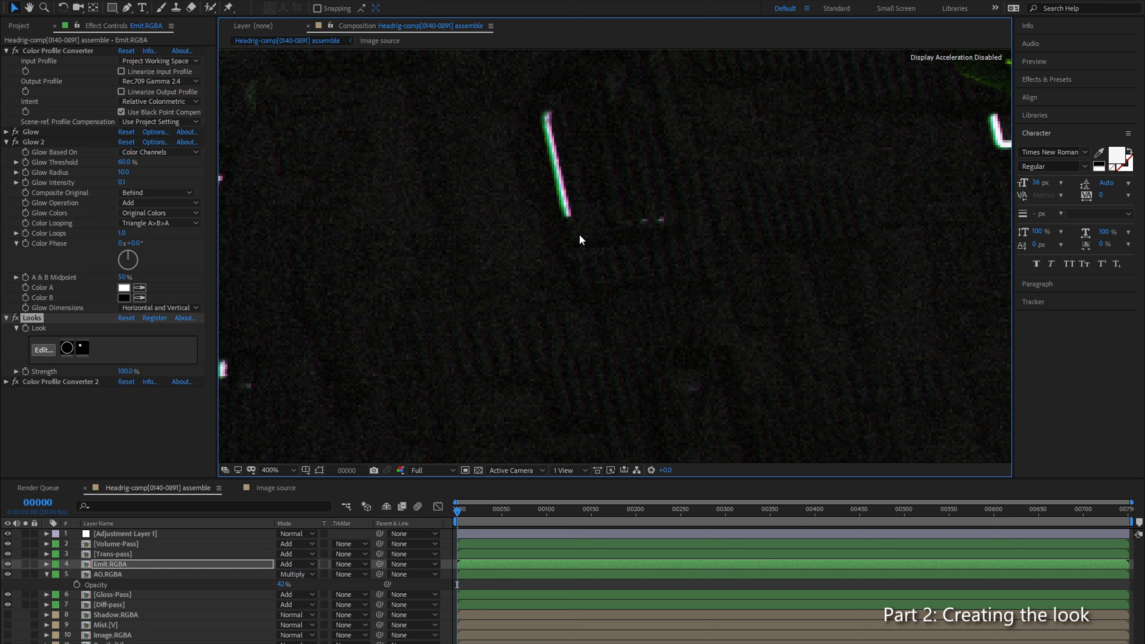
Step: Inspect the fringing on the scattered wall lights below the cables at several magnifications, towards the composition's left edge
scroll(572, 233, "down", 4)
scroll(630, 281, "up", 3)
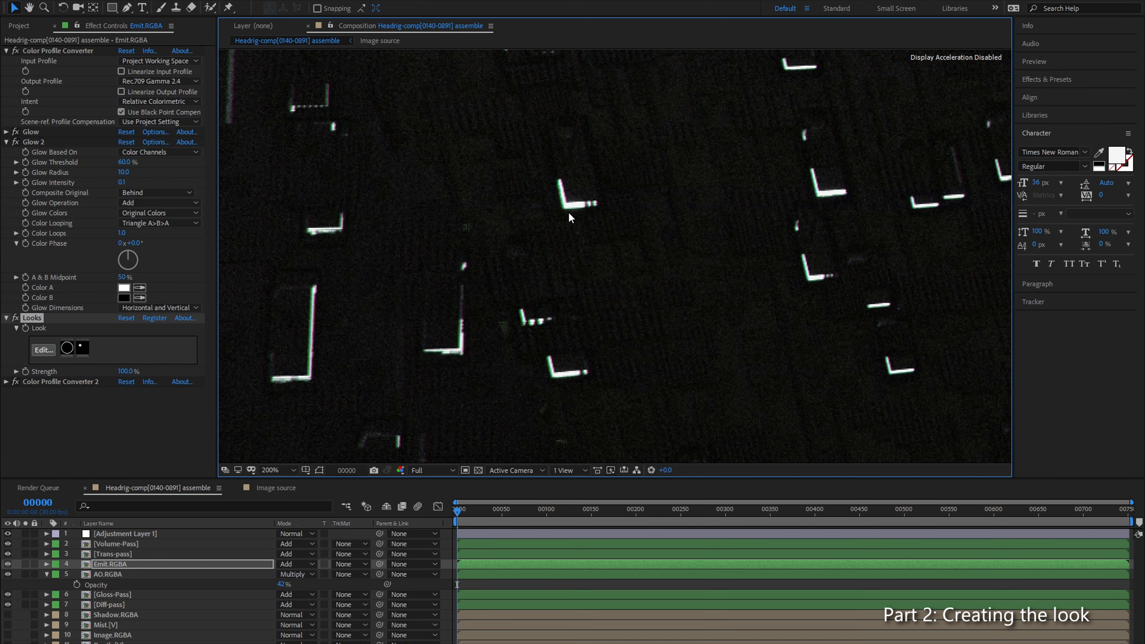
scroll(752, 288, "down", 2)
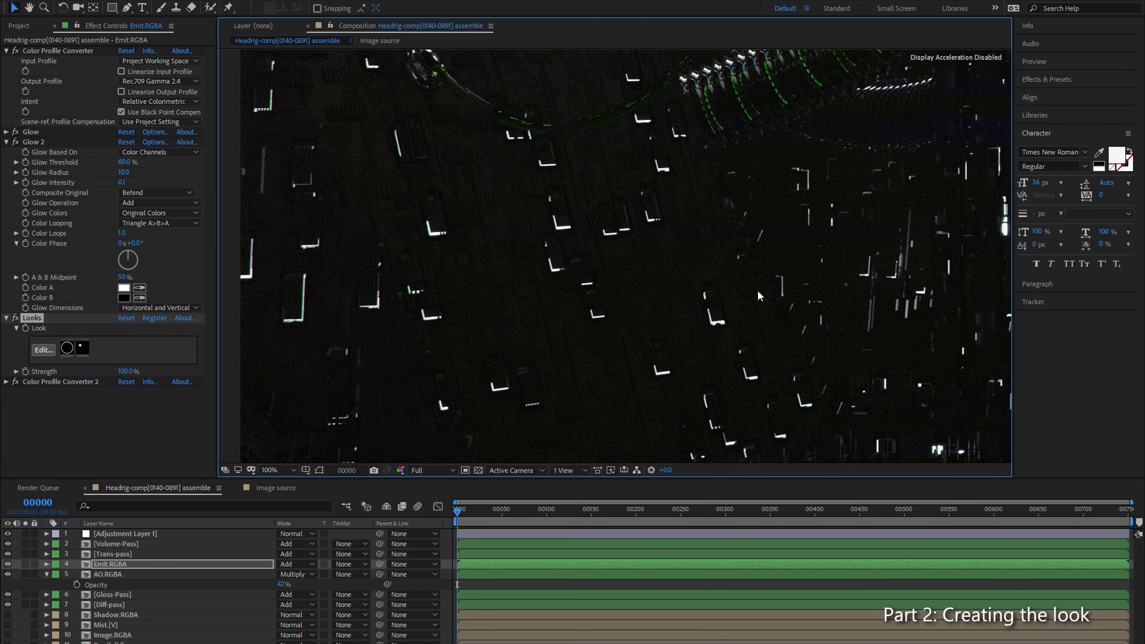
left_click_drag(752, 287, 609, 300)
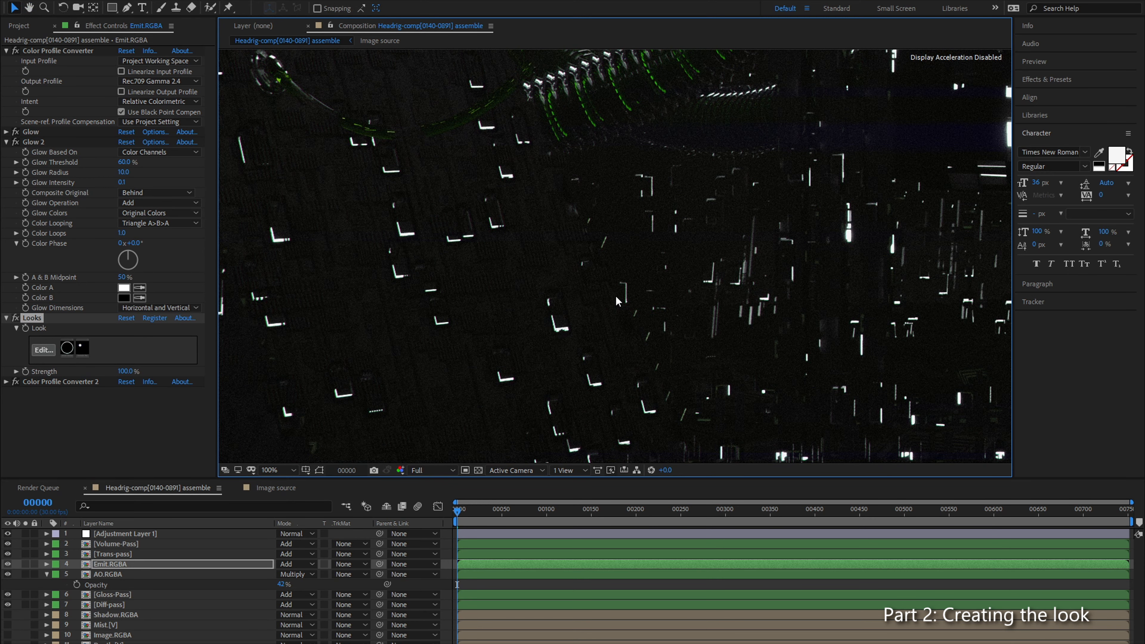
left_click_drag(637, 260, 247, 526)
left_click_drag(527, 254, 738, 241)
left_click_drag(507, 334, 726, 235)
left_click_drag(527, 311, 654, 298)
scroll(645, 298, "up", 1)
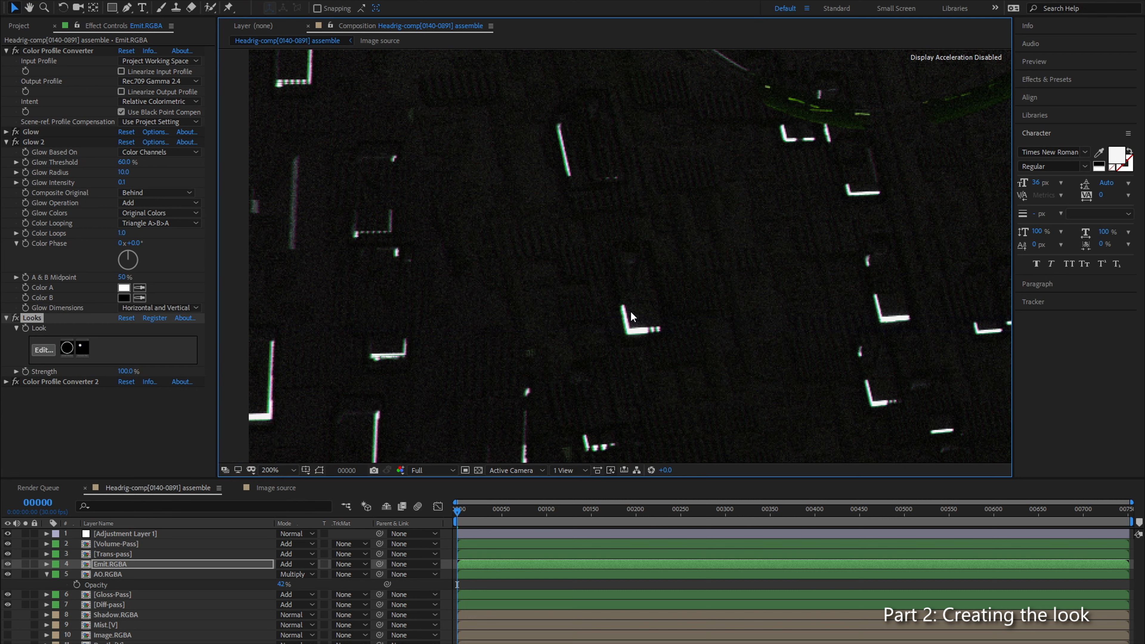
Step: Follow the lights from the composition's left edge towards its centre and compare their colour fringing up close
left_click_drag(892, 301, 465, 287)
scroll(751, 221, "up", 1)
left_click_drag(751, 221, 544, 261)
left_click_drag(833, 250, 625, 250)
left_click_drag(822, 195, 582, 287)
left_click_drag(761, 270, 488, 313)
left_click_drag(920, 158, 697, 234)
left_click_drag(919, 127, 612, 182)
scroll(613, 180, "down", 6)
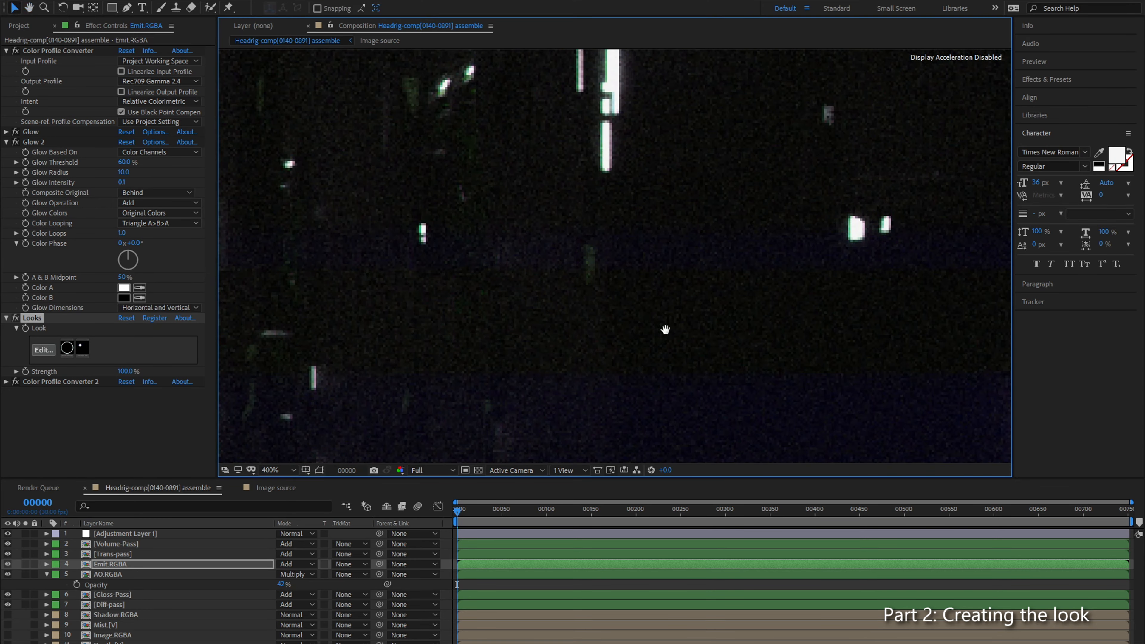
left_click_drag(835, 364, 633, 282)
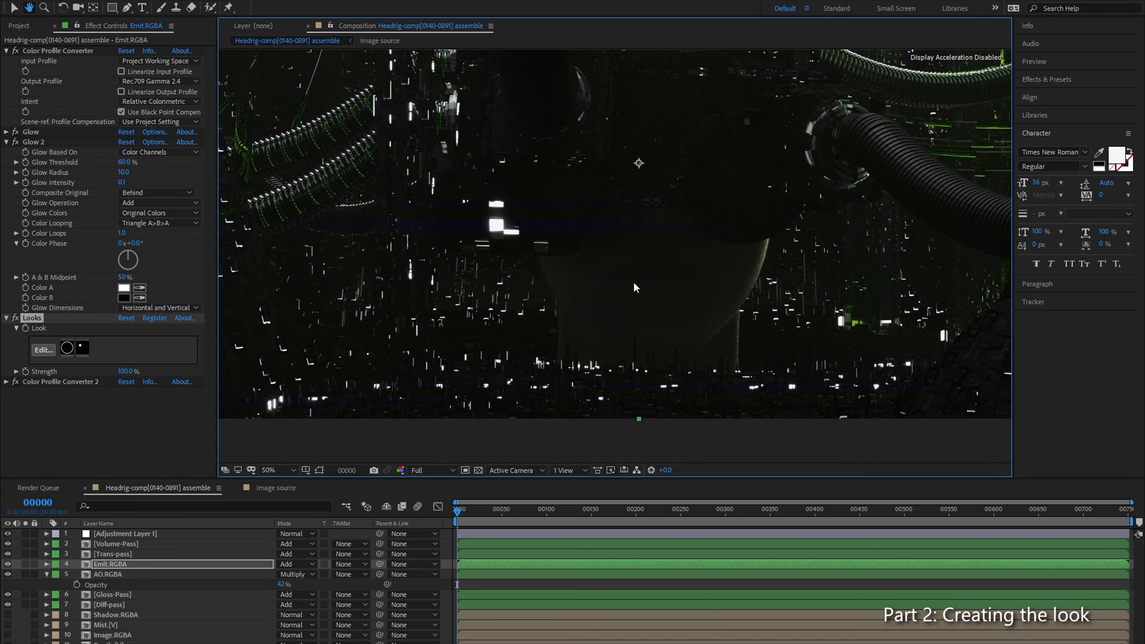
Step: Review the full composition and its central area around the chin and bright rectangular lights at different magnifications
left_click_drag(732, 302, 625, 302)
key("comma")
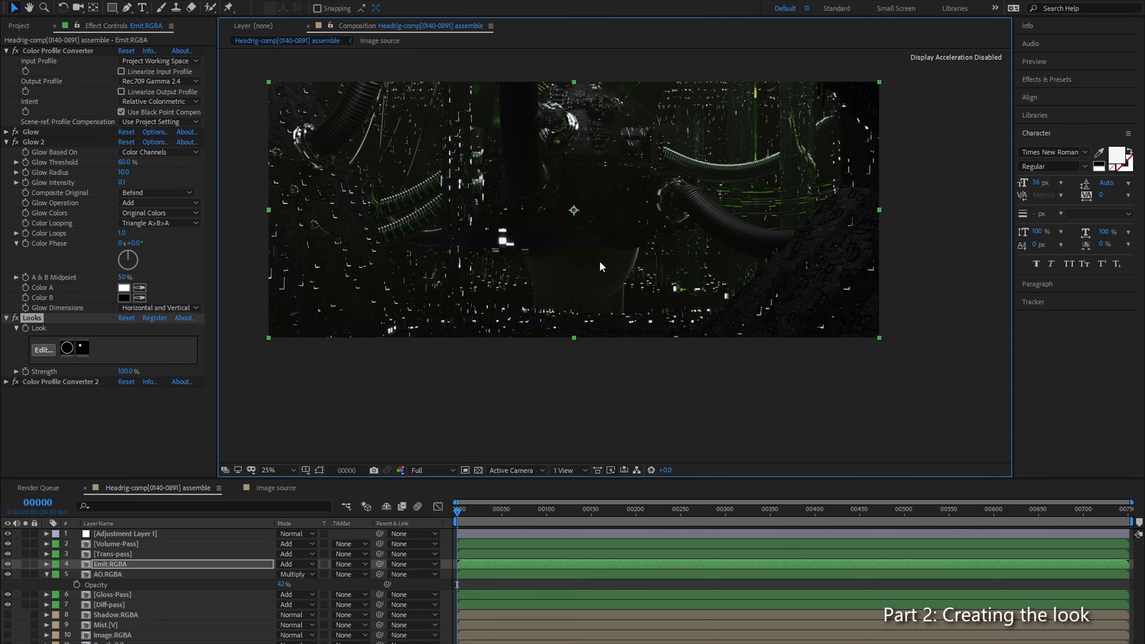
scroll(600, 260, "up", 3)
scroll(575, 286, "down", 4)
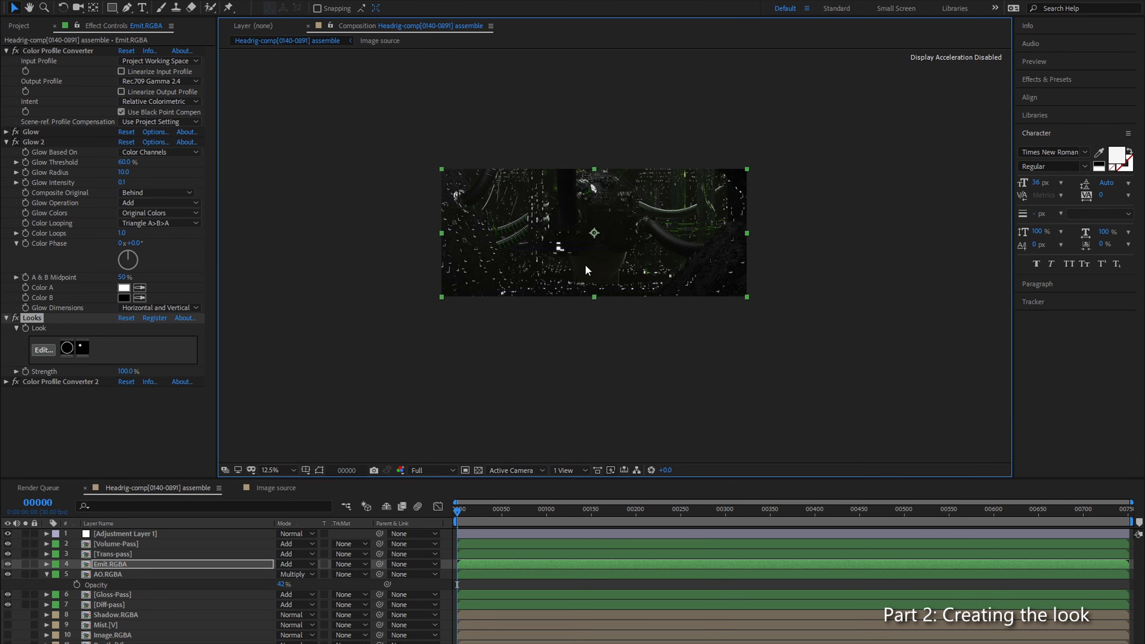
scroll(585, 269, "up", 4)
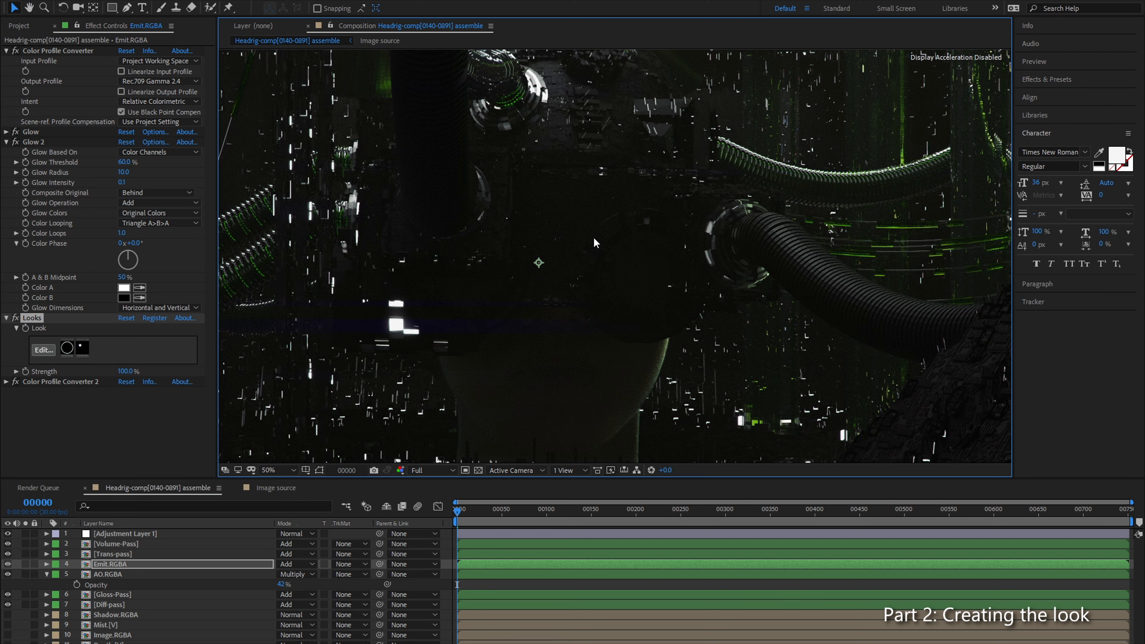
scroll(593, 279, "down", 2)
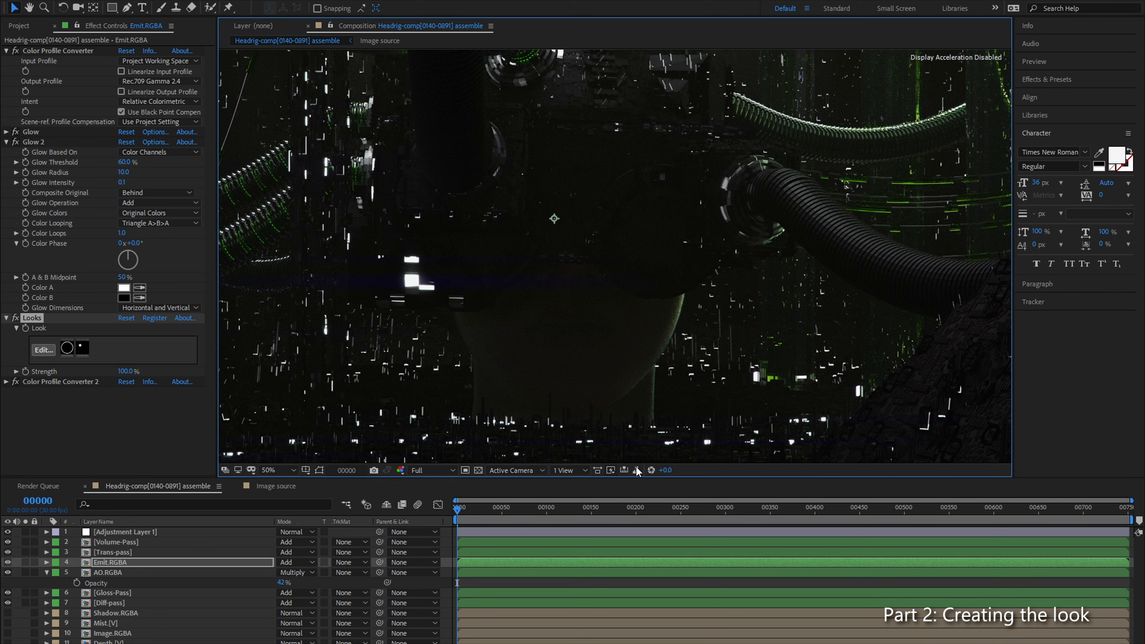
Step: Enlarge the layer area, compare the composition with Emit.RGBA hidden and shown, and solo Emit.RGBA
left_click_drag(633, 478, 652, 423)
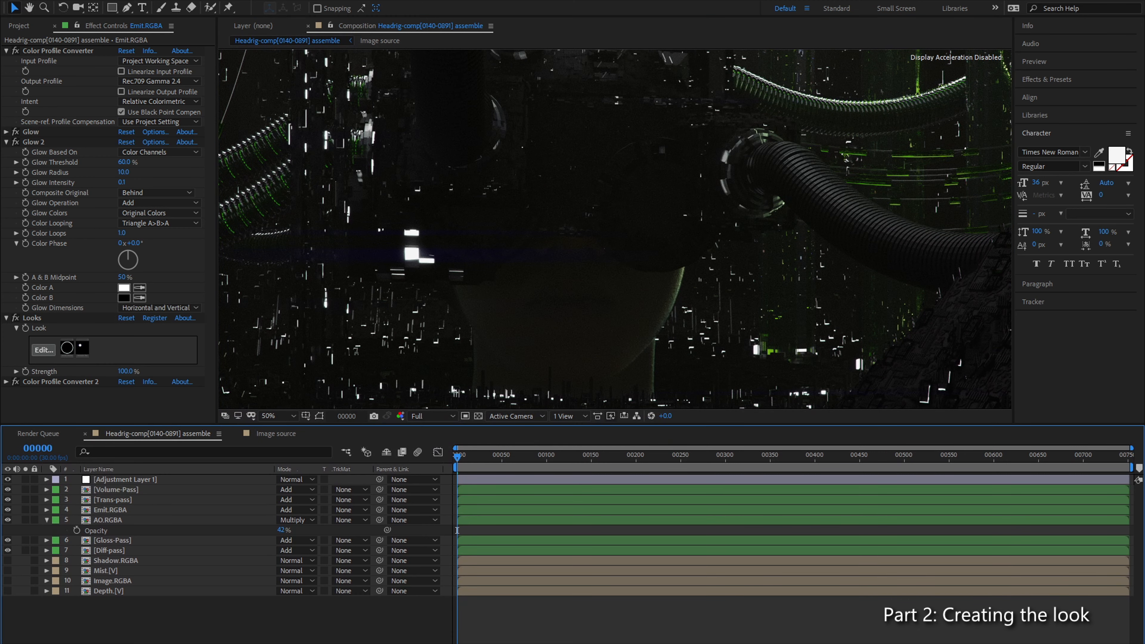
left_click(8, 509)
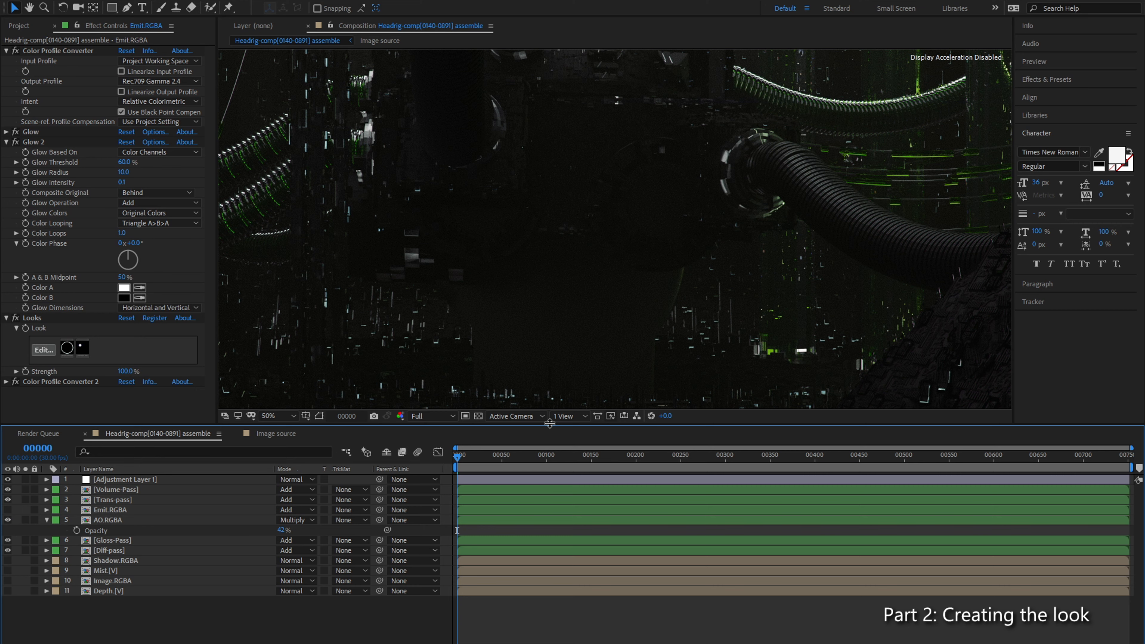
left_click(8, 510)
left_click(135, 510)
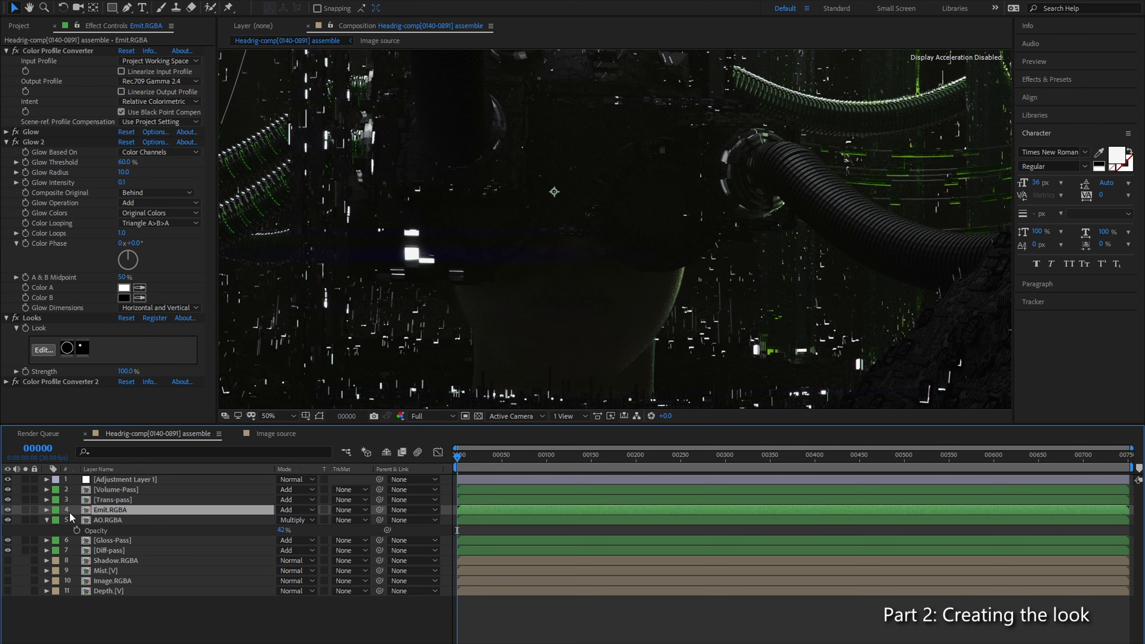
left_click(25, 509)
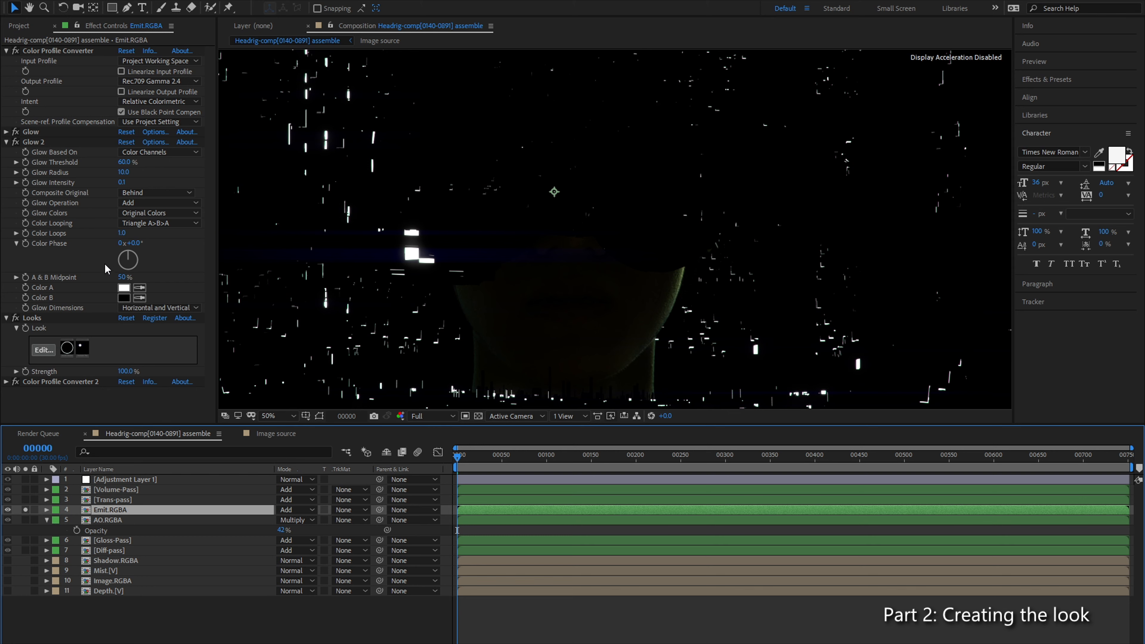
Step: Add a Levels effect to Emit.RGBA and place it between Color Profile Converter and Glow
key("ctrl+space")
type("levels")
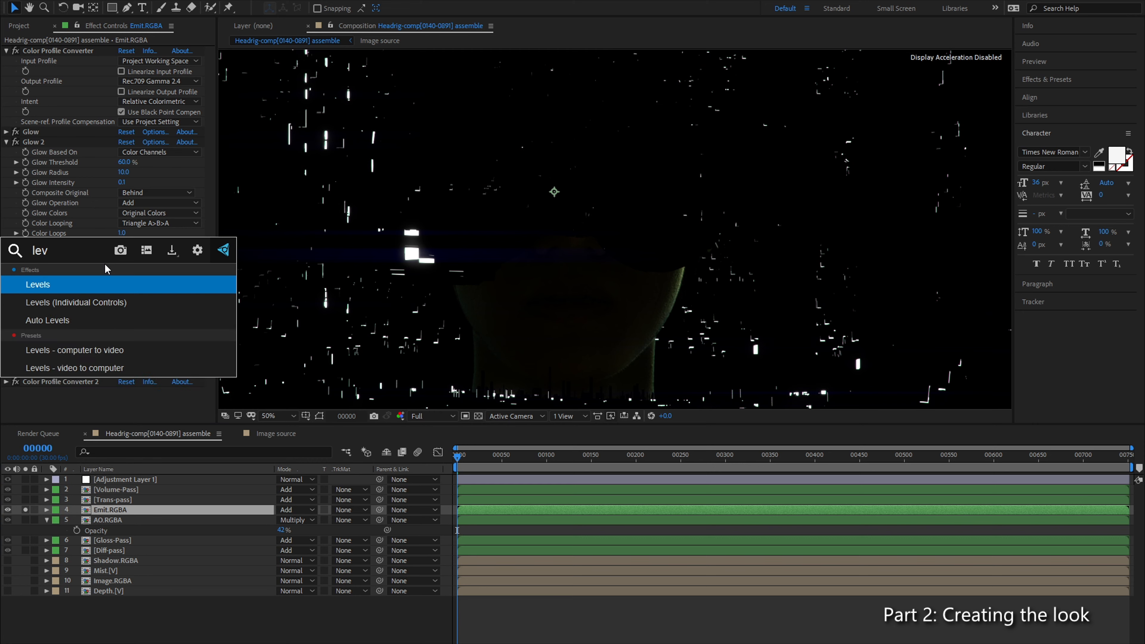
key("Return")
scroll(70, 134, "up", 5)
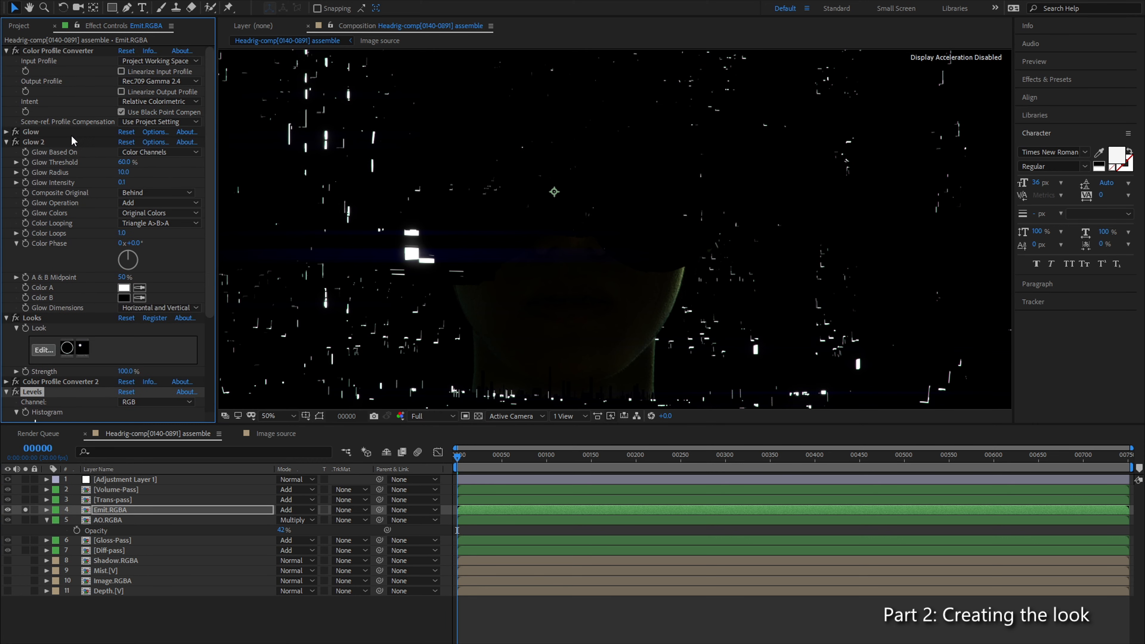
left_click(6, 141)
left_click_drag(40, 226, 47, 136)
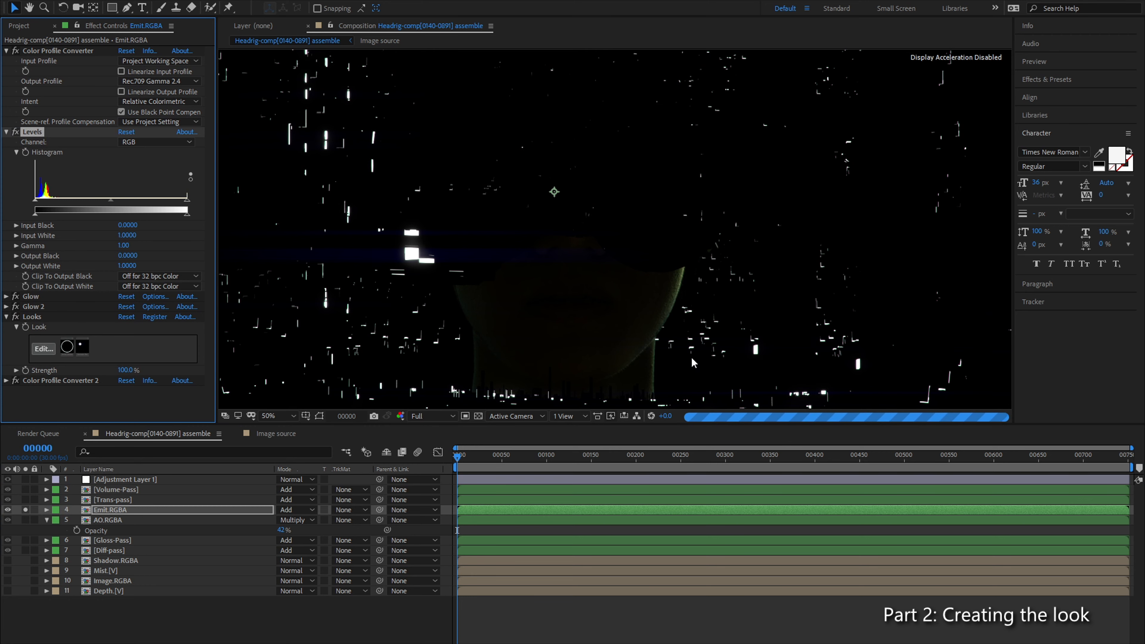
Step: Set the Levels gamma on Emit.RGBA to 0.60, judging it on the chin edge and nearby lights
left_click_drag(653, 324, 537, 219)
scroll(636, 283, "up", 1)
scroll(500, 201, "up", 1)
scroll(538, 219, "down", 1)
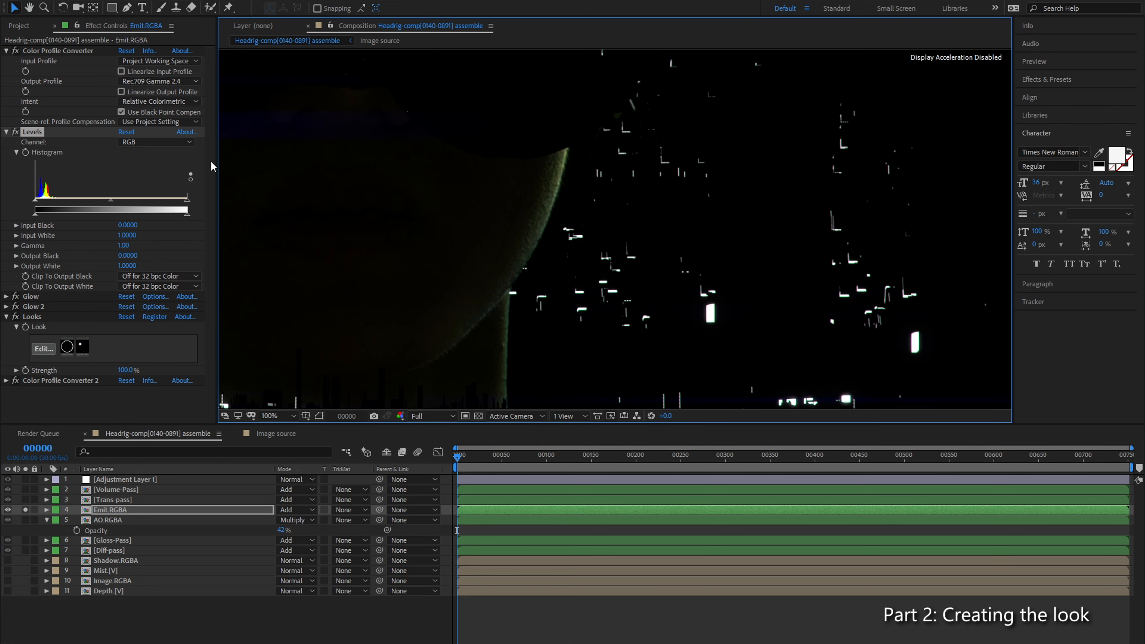
left_click_drag(108, 203, 137, 203)
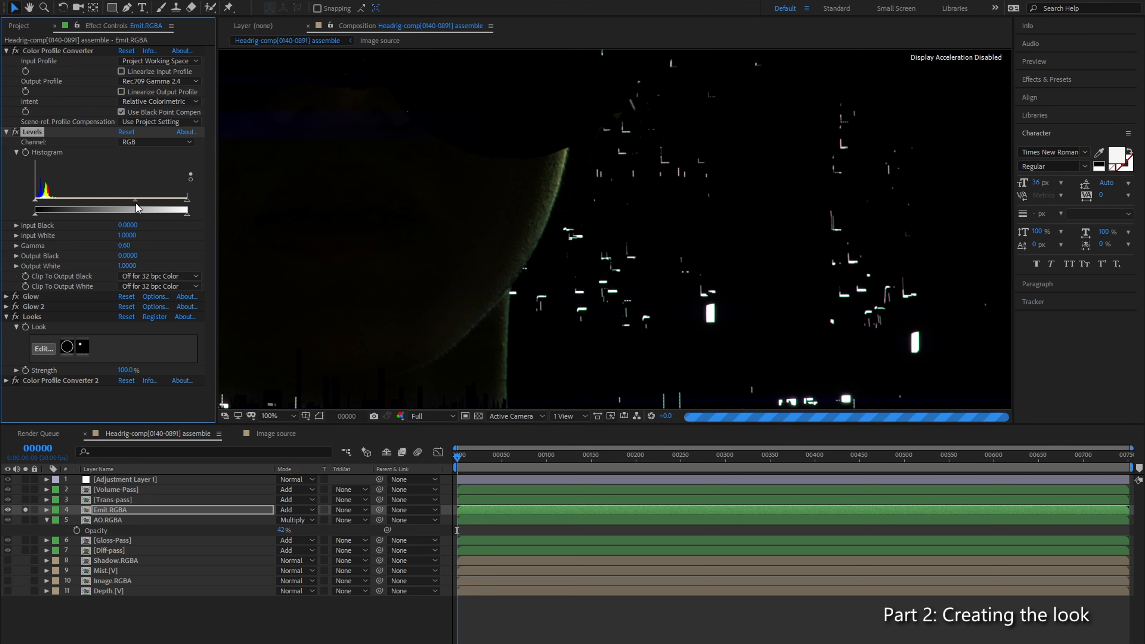
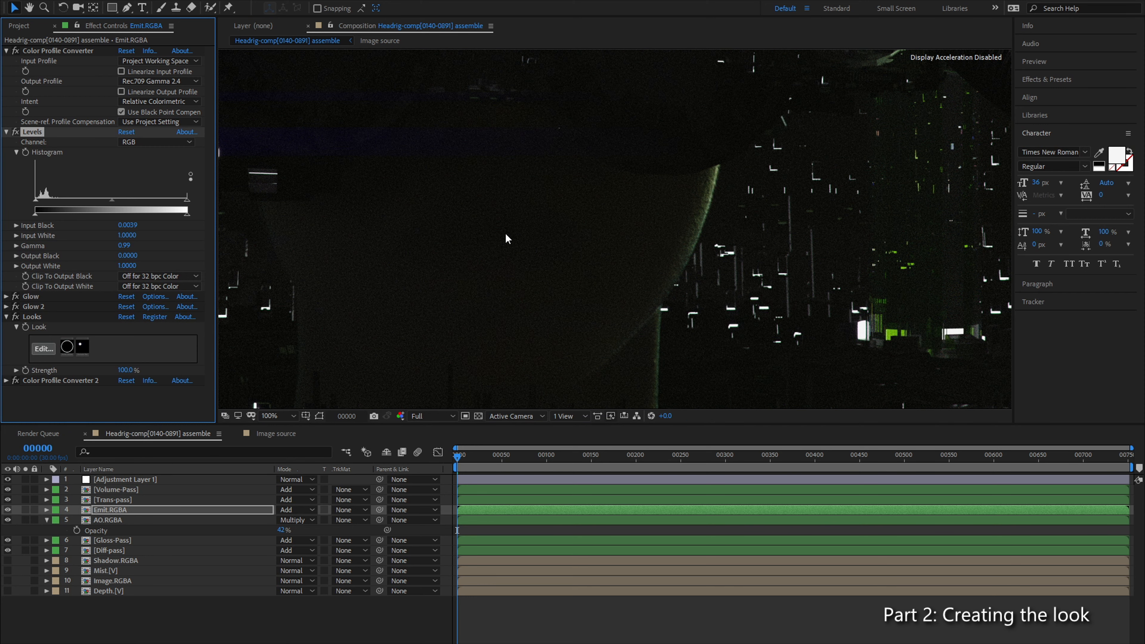
Step: Set the Levels input black on Emit.RGBA to 0.0157, judging the shadows close up and across the whole frame
scroll(520, 259, "down", 4)
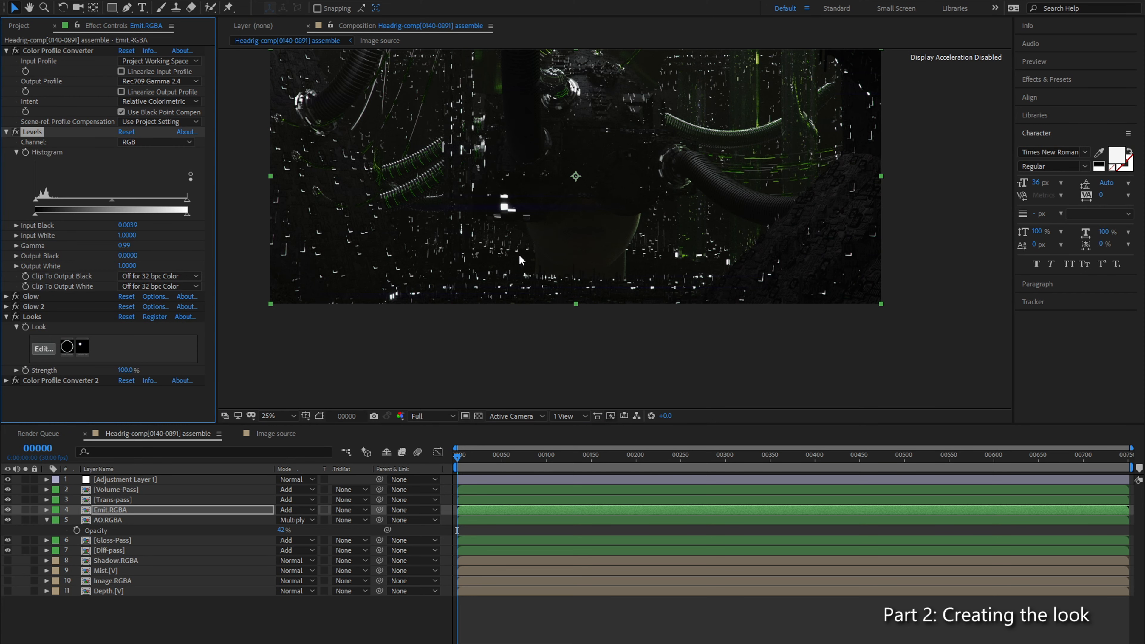
scroll(605, 229, "up", 2)
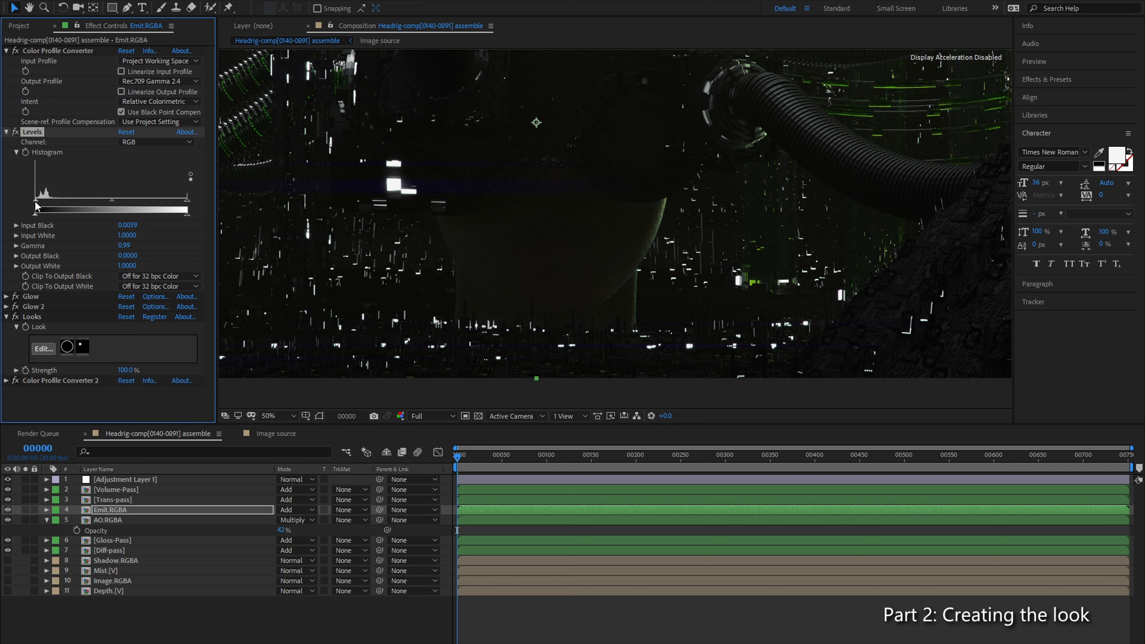
left_click_drag(34, 200, 37, 200)
left_click_drag(38, 200, 40, 201)
scroll(560, 204, "down", 2)
left_click_drag(554, 202, 520, 246)
left_click(269, 417)
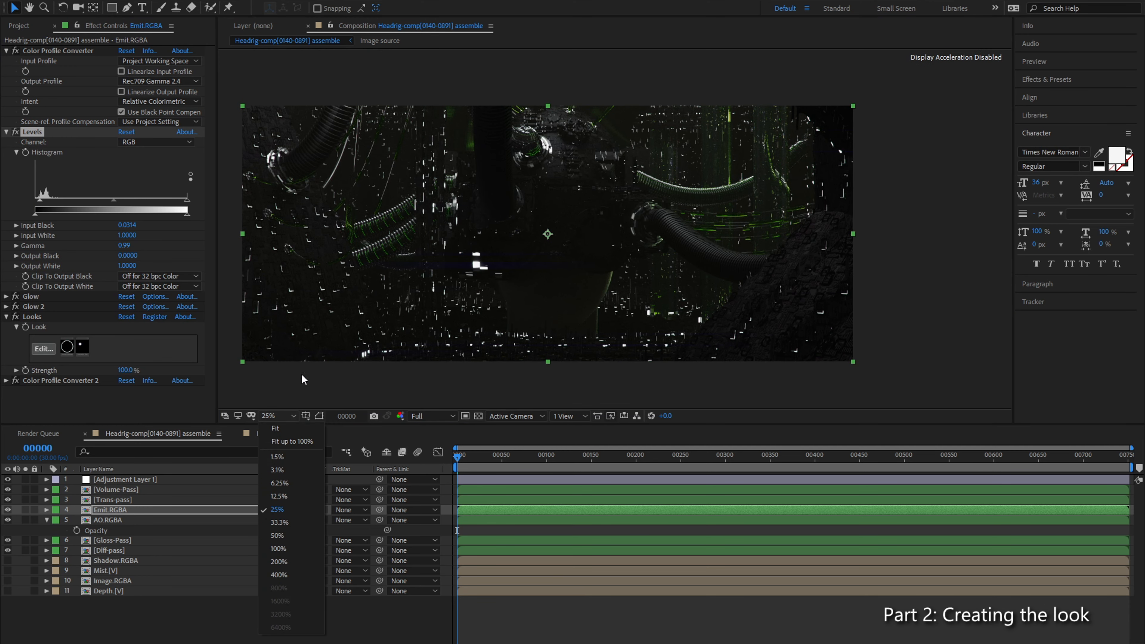
left_click(302, 373)
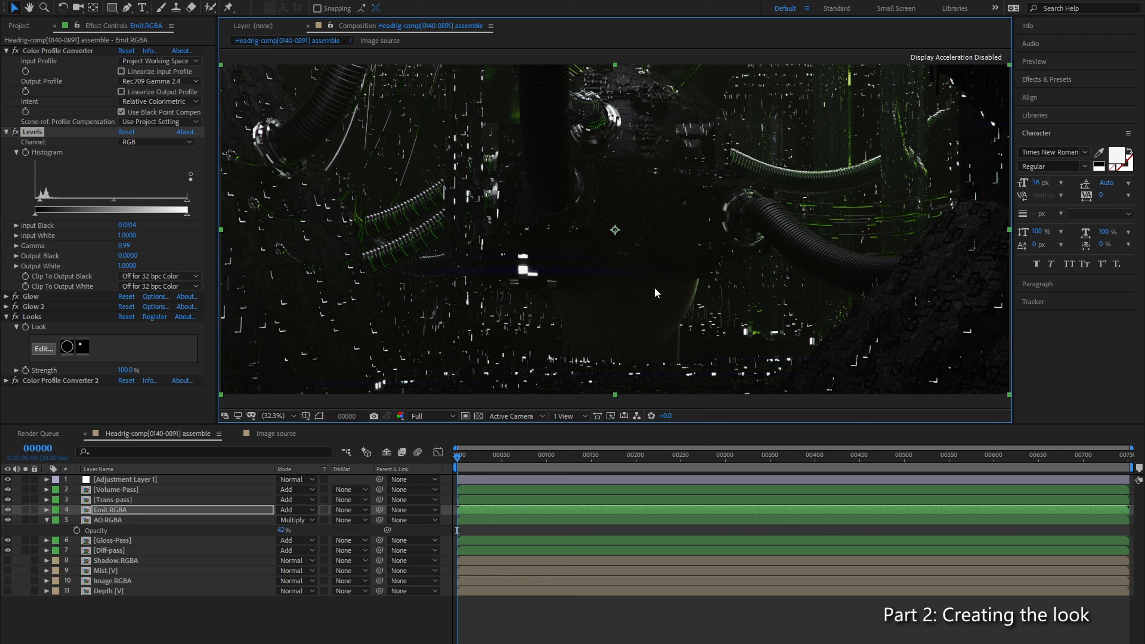
left_click(38, 204)
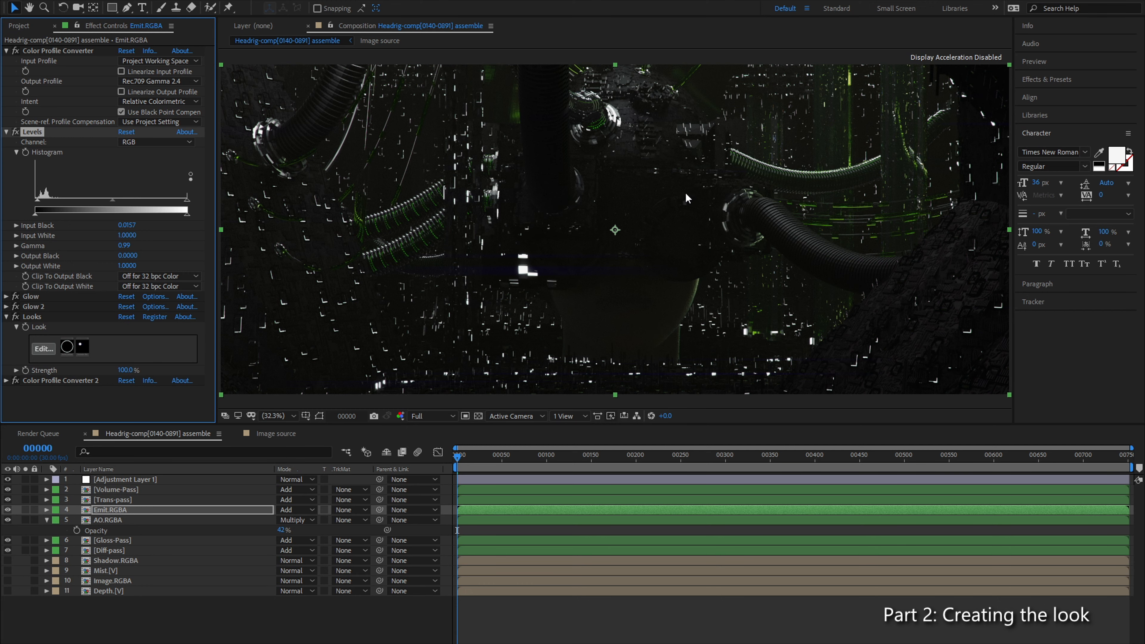
Step: Examine the noise and fine detail in the dark areas, the green vertical light columns and the curved ribbed cable at high magnification
scroll(735, 176, "up", 8)
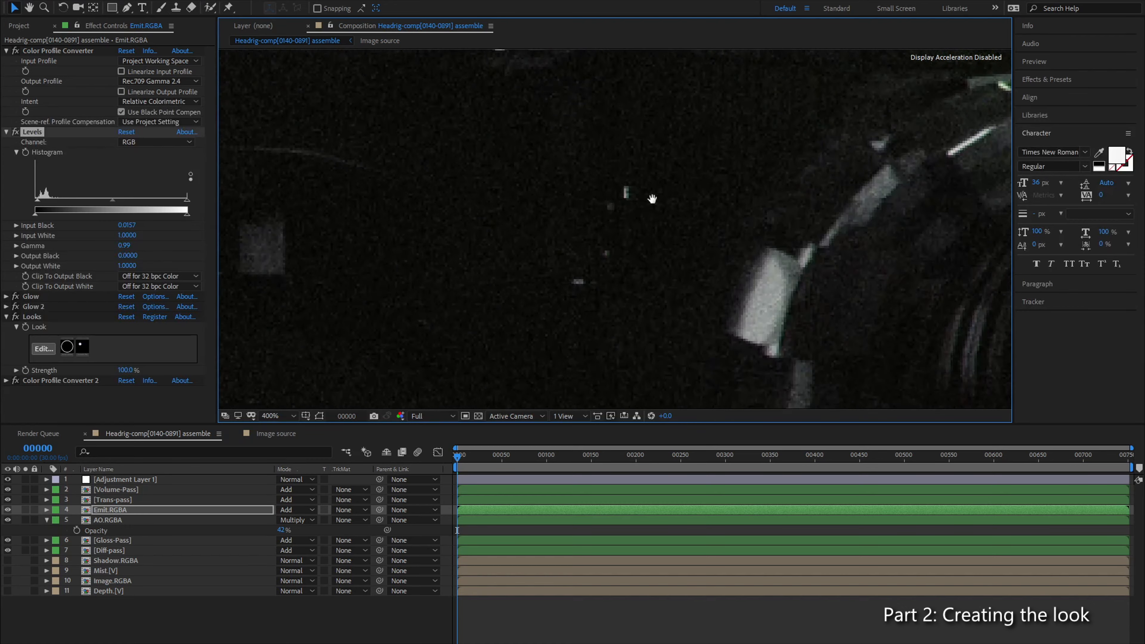
left_click_drag(365, 278, 234, 329)
left_click_drag(879, 199, 506, 325)
scroll(660, 269, "down", 1)
left_click_drag(626, 148, 638, 289)
left_click_drag(609, 171, 636, 288)
left_click_drag(663, 221, 581, 283)
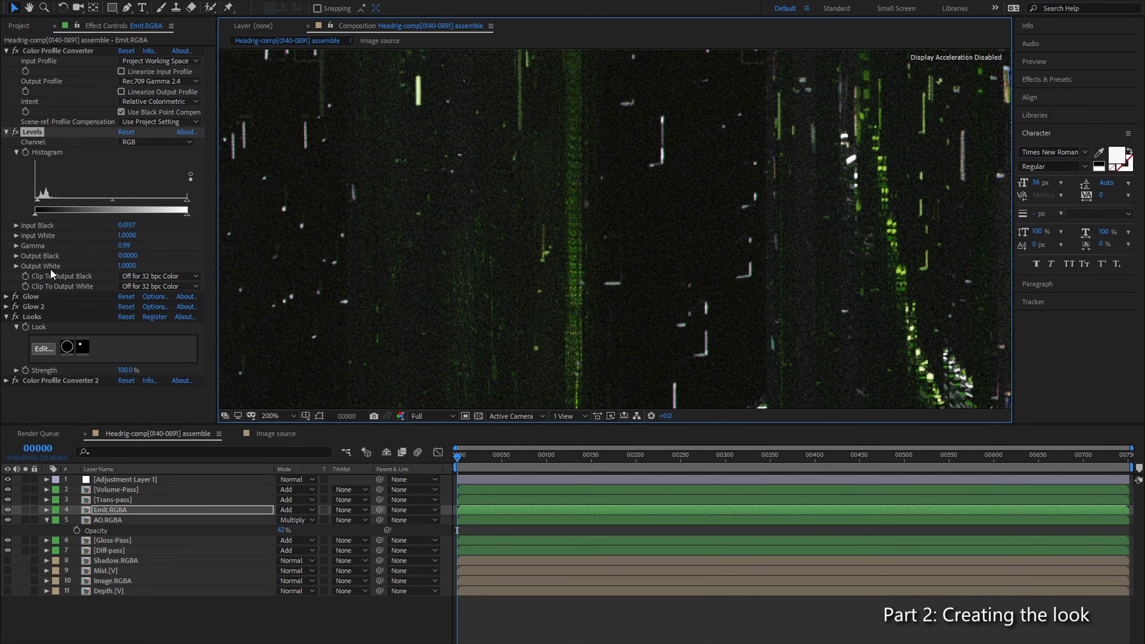
left_click(41, 306)
scroll(791, 262, "down", 1)
left_click_drag(412, 352, 574, 263)
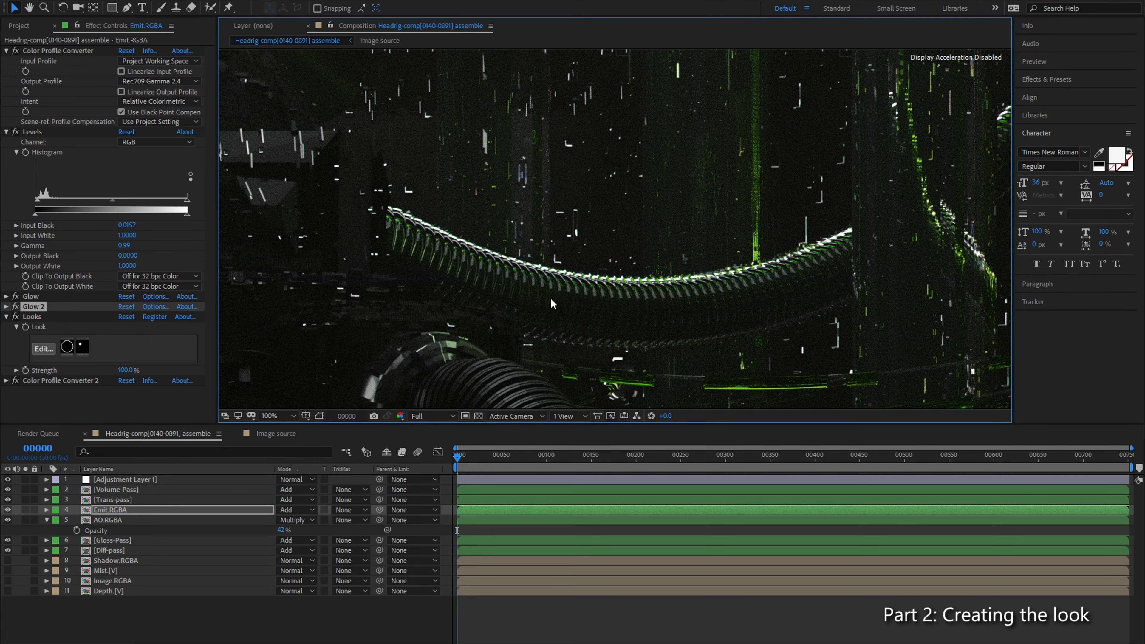
scroll(630, 274, "up", 1)
left_click_drag(640, 322, 657, 191)
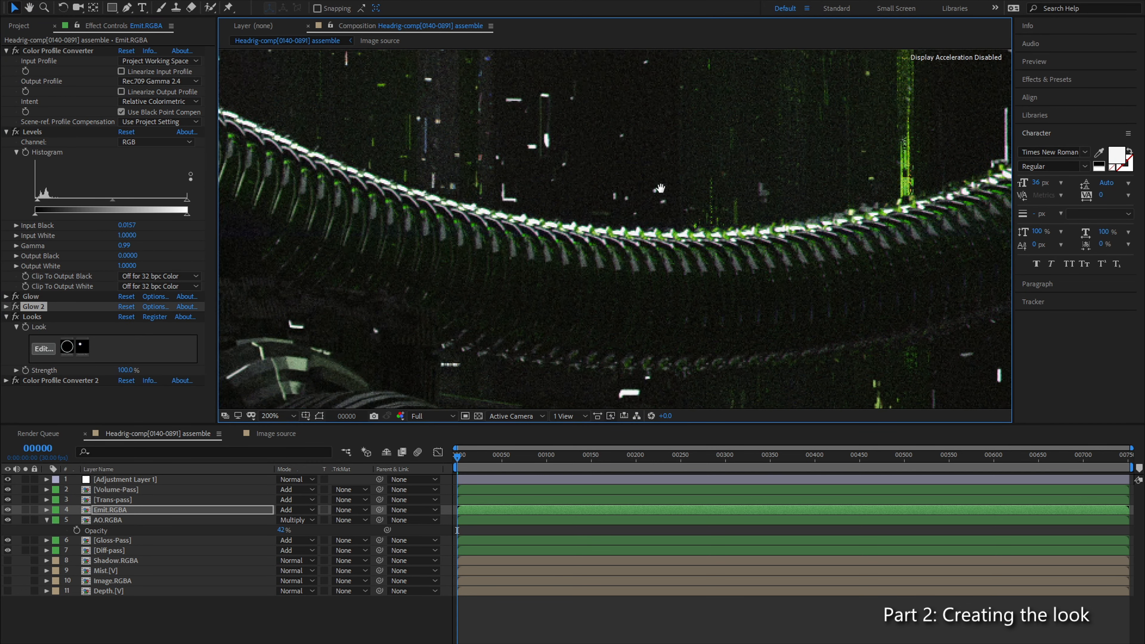
left_click_drag(662, 231, 591, 343)
left_click_drag(767, 199, 697, 288)
left_click_drag(765, 158, 757, 307)
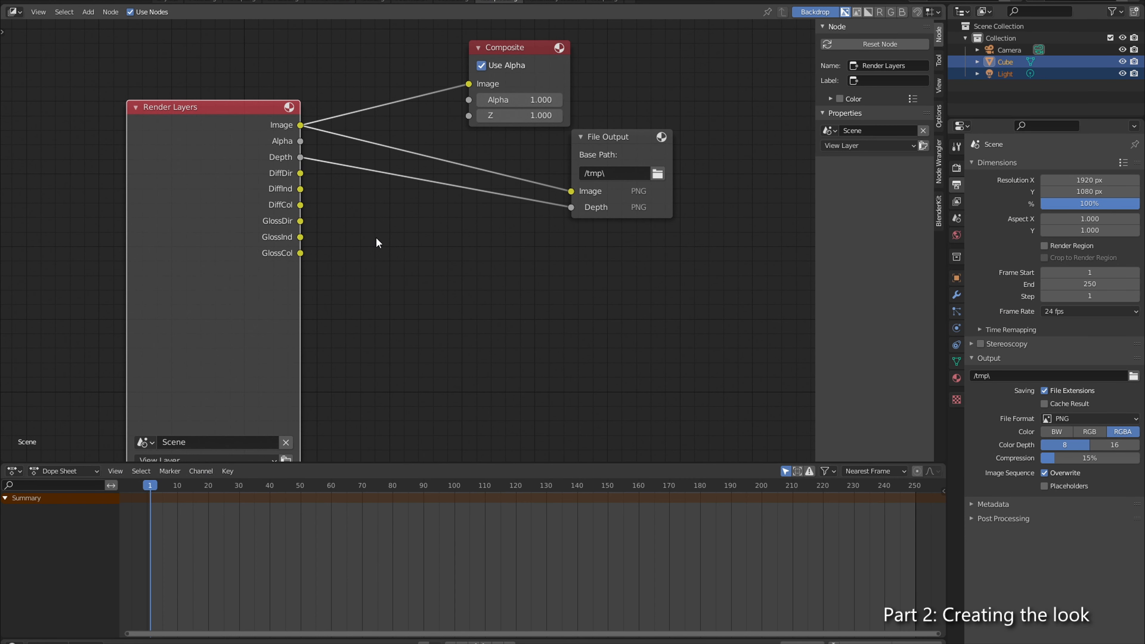
Step: Switch to Blender's compositor and move the File Output node farther down, clear of the Composite node
left_click_drag(628, 140, 670, 207)
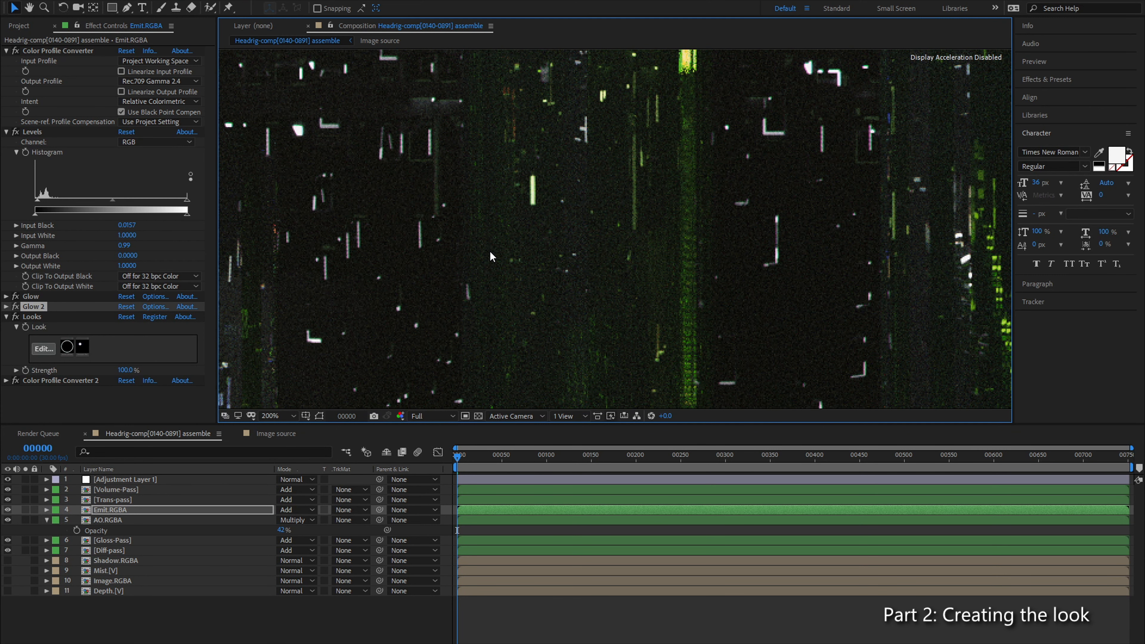
Step: Examine the green light columns and the ribbed cable beside them in the full After Effects composition
scroll(492, 252, "down", 1)
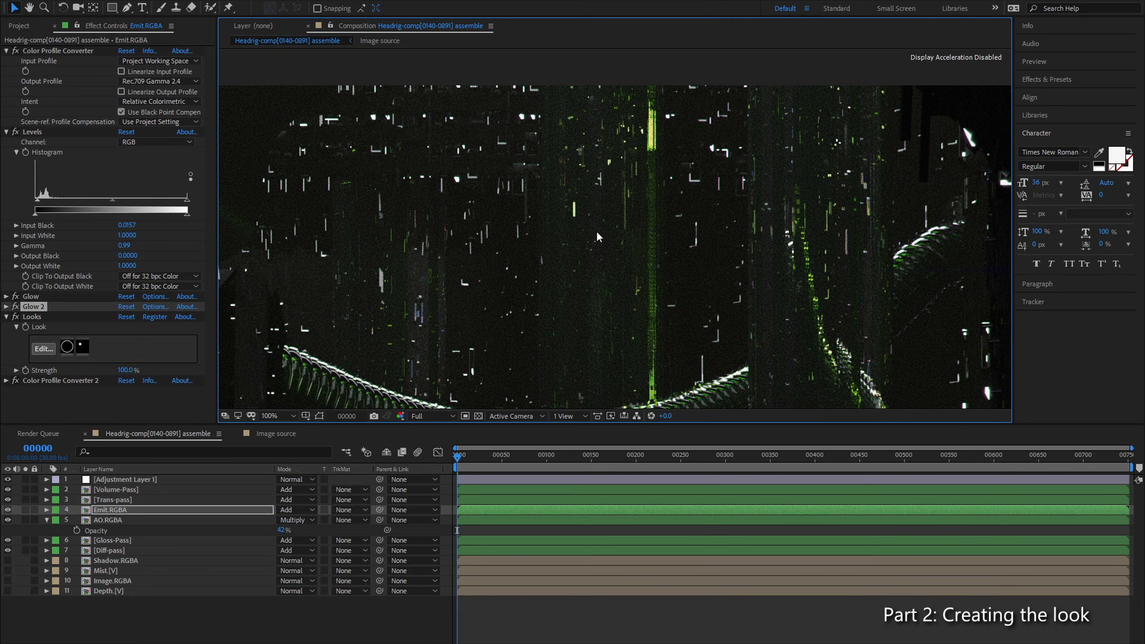
left_click_drag(544, 380, 524, 259)
left_click_drag(686, 153, 573, 205)
scroll(646, 235, "up", 2)
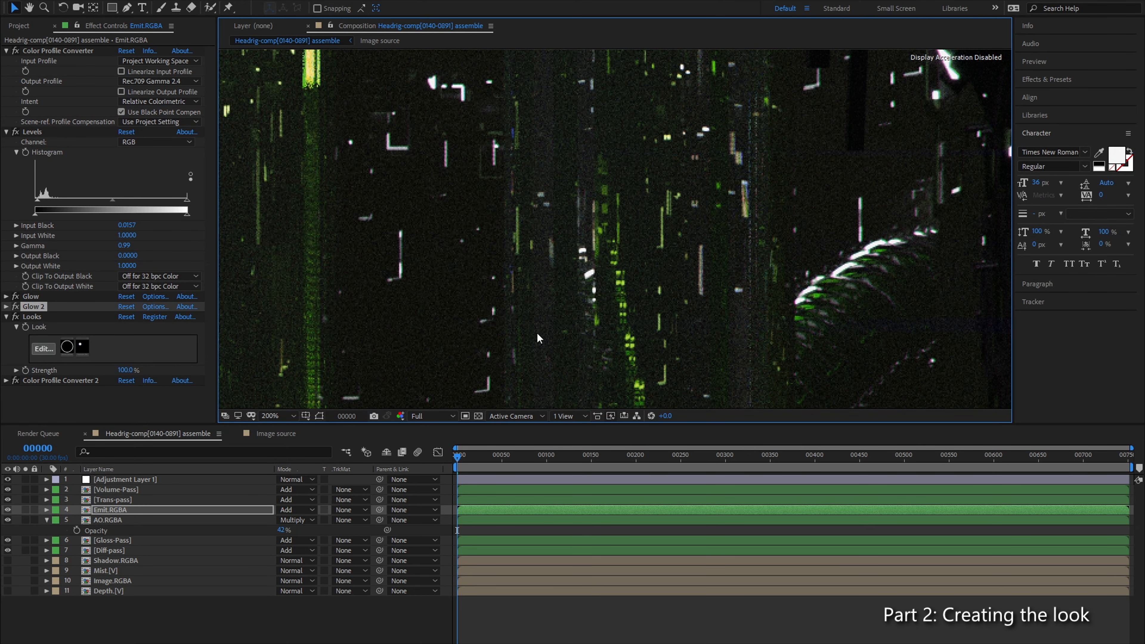
left_click(258, 617)
Step: Solo Trans-pass and examine its green ribbed cables and vertical light columns at different magnifications
left_click(119, 500)
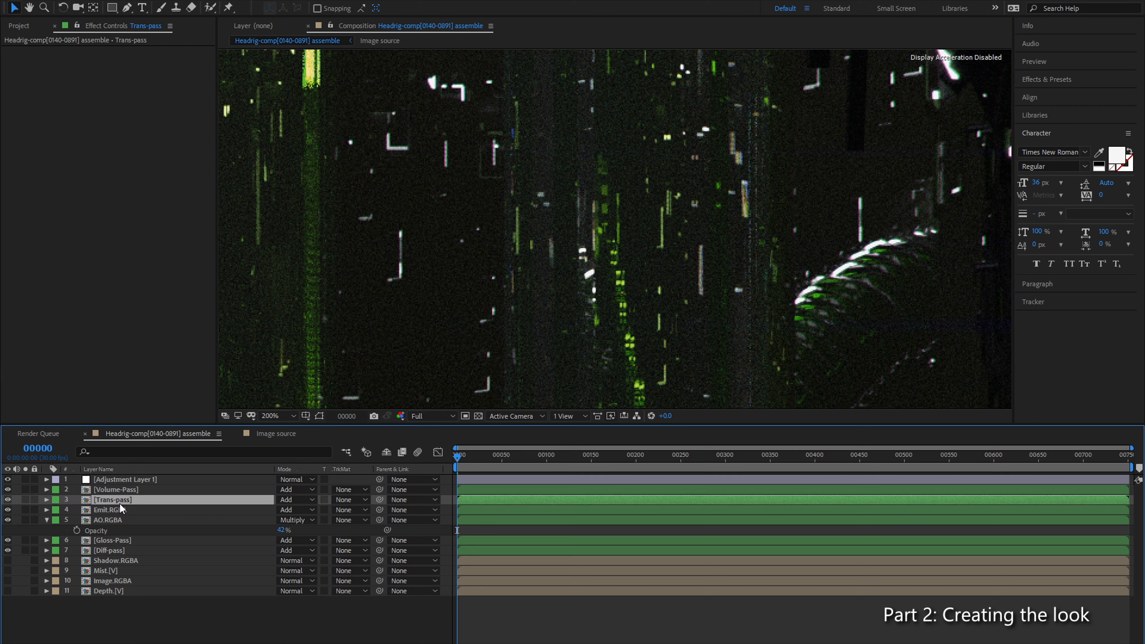
left_click(25, 499)
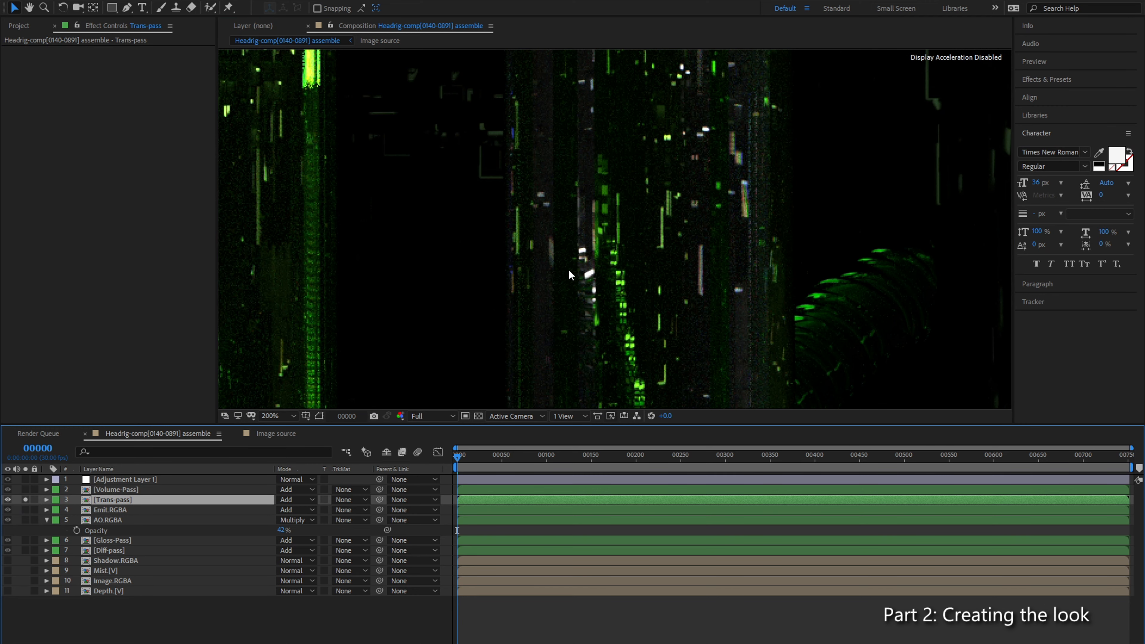
scroll(548, 276, "down", 5)
scroll(555, 263, "up", 5)
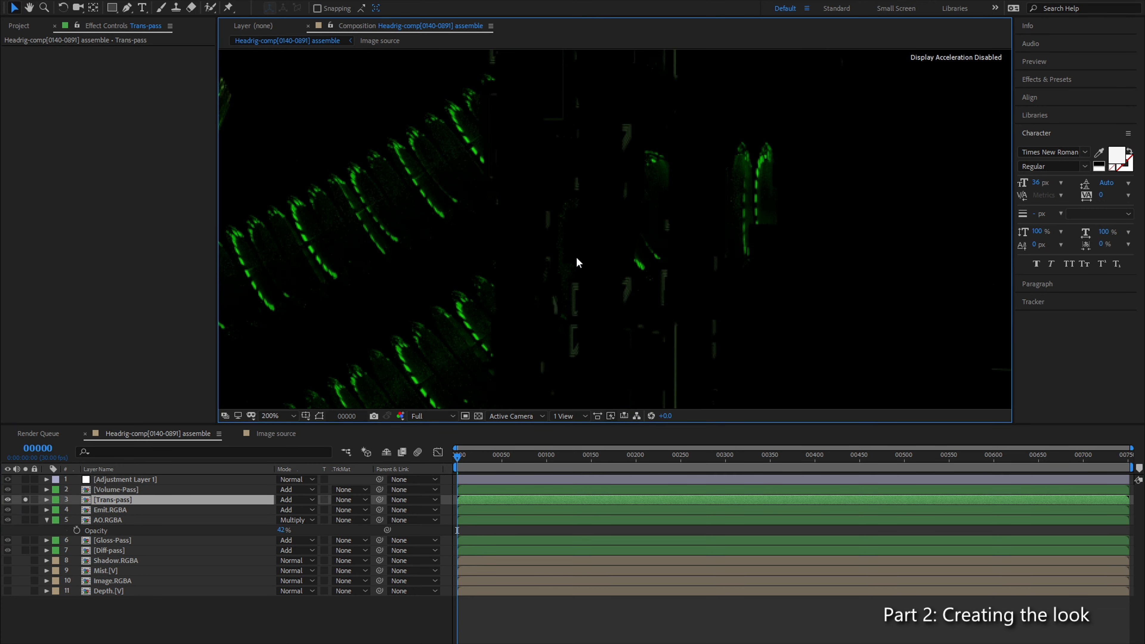
left_click_drag(576, 268, 371, 340)
mouse_move(987, 195)
left_mouse_down()
mouse_move(707, 259)
mouse_move(585, 319)
mouse_move(502, 343)
left_mouse_up()
left_click_drag(434, 221, 432, 292)
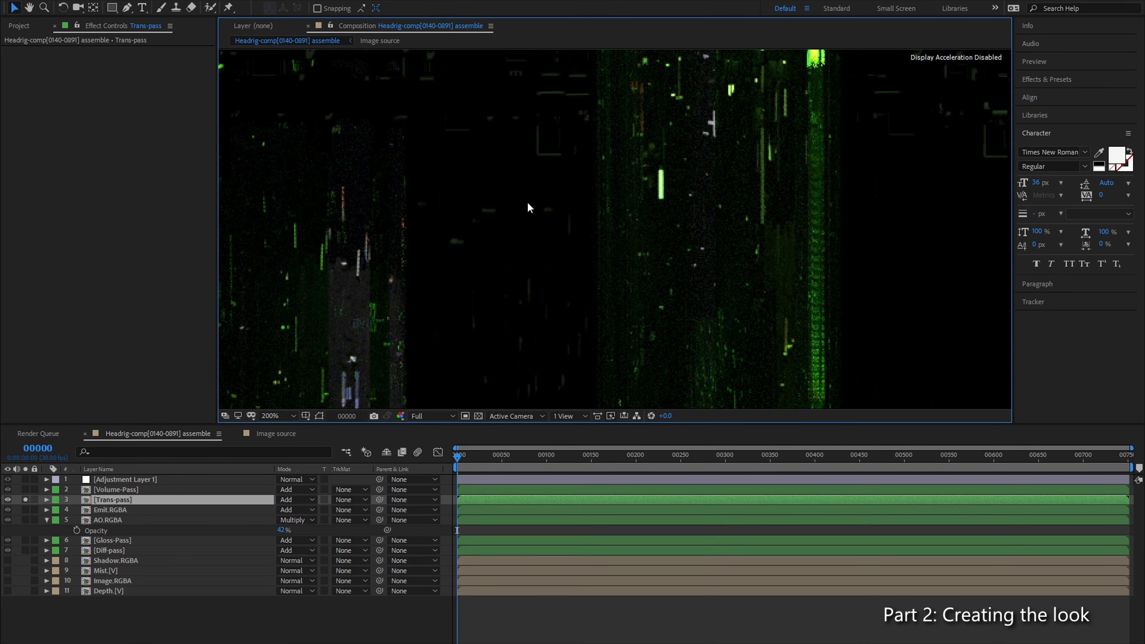
scroll(550, 205, "down", 1)
scroll(698, 207, "up", 1)
left_click_drag(786, 214, 369, 240)
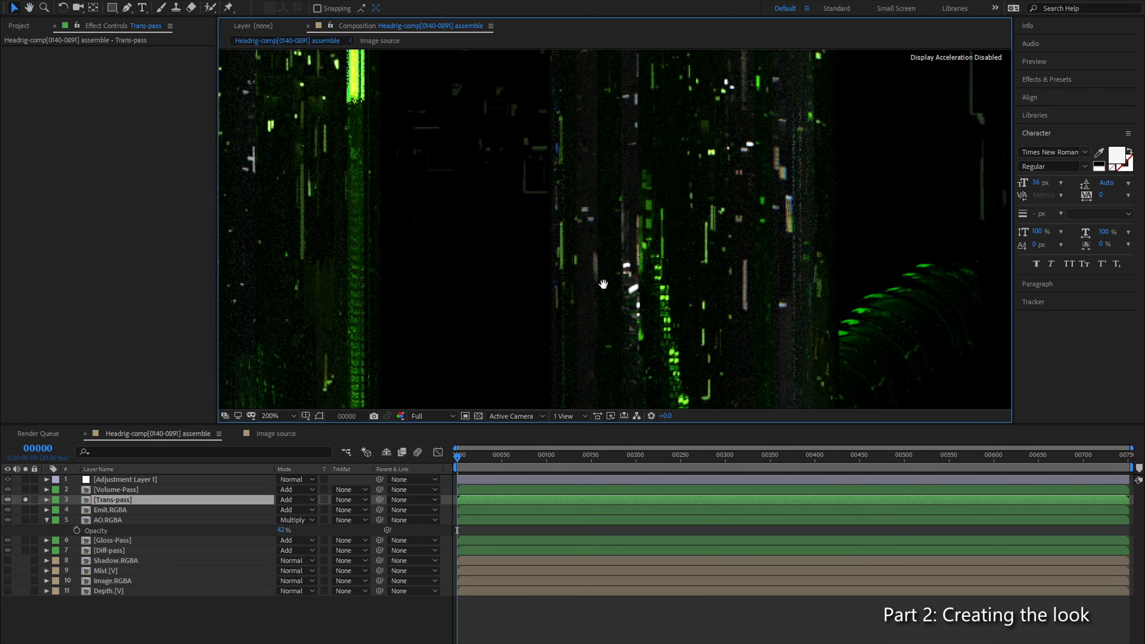
left_click_drag(837, 148, 616, 215)
scroll(616, 214, "down", 1)
left_click_drag(558, 236, 685, 241)
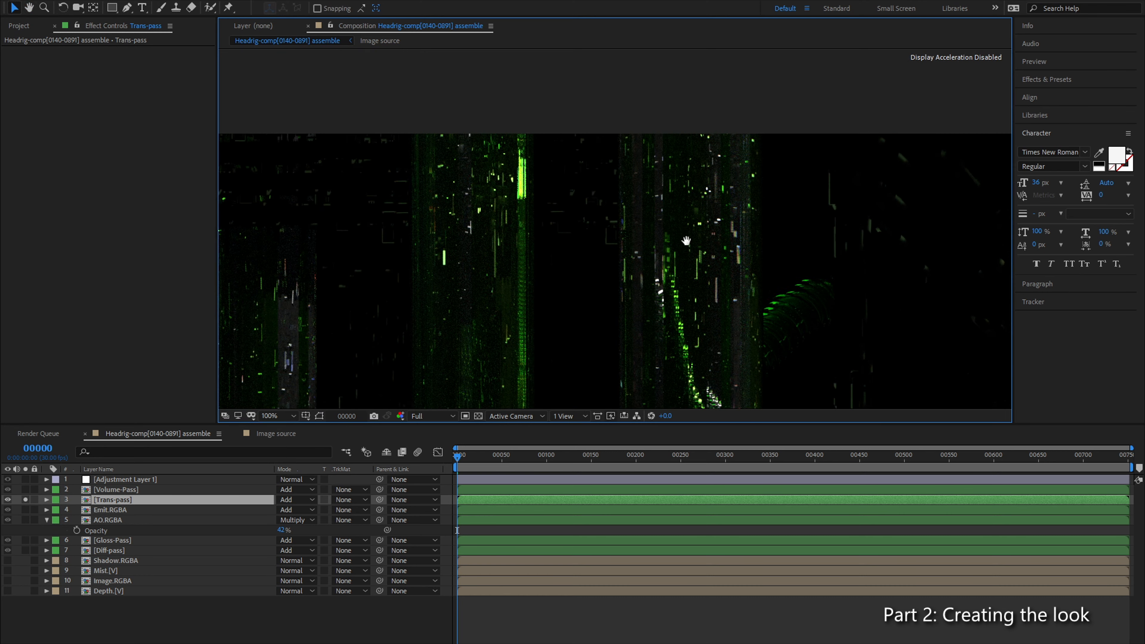
Step: Copy Color Profile Converter, Looks and Color Profile Converter 2 from Emit.RGBA and paste them onto Trans-pass
left_click(150, 510)
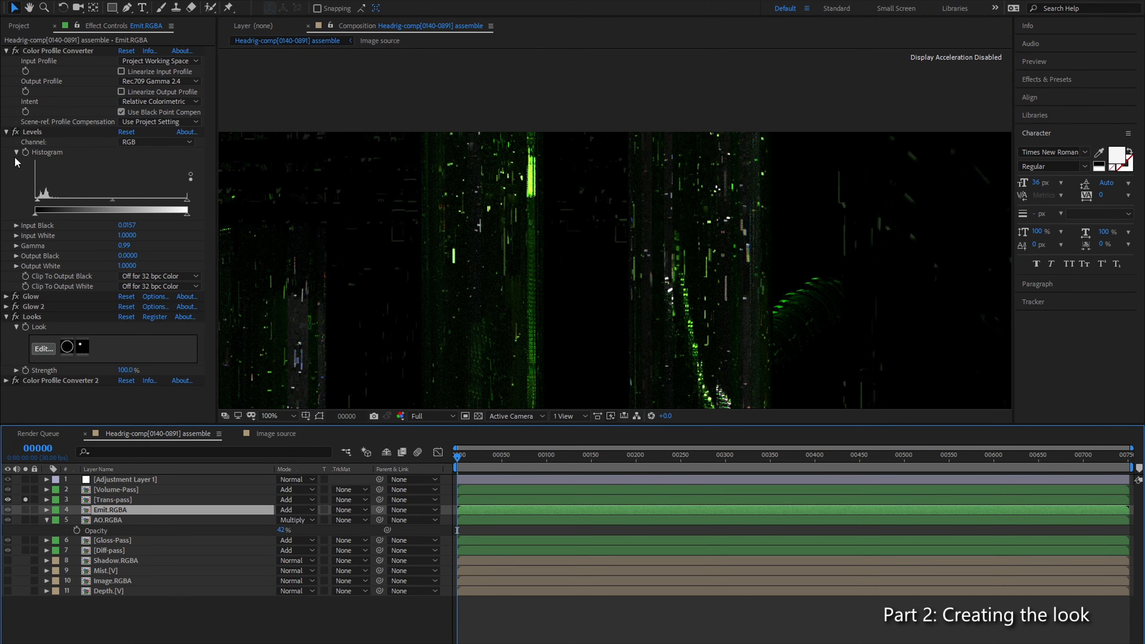
left_click(6, 132)
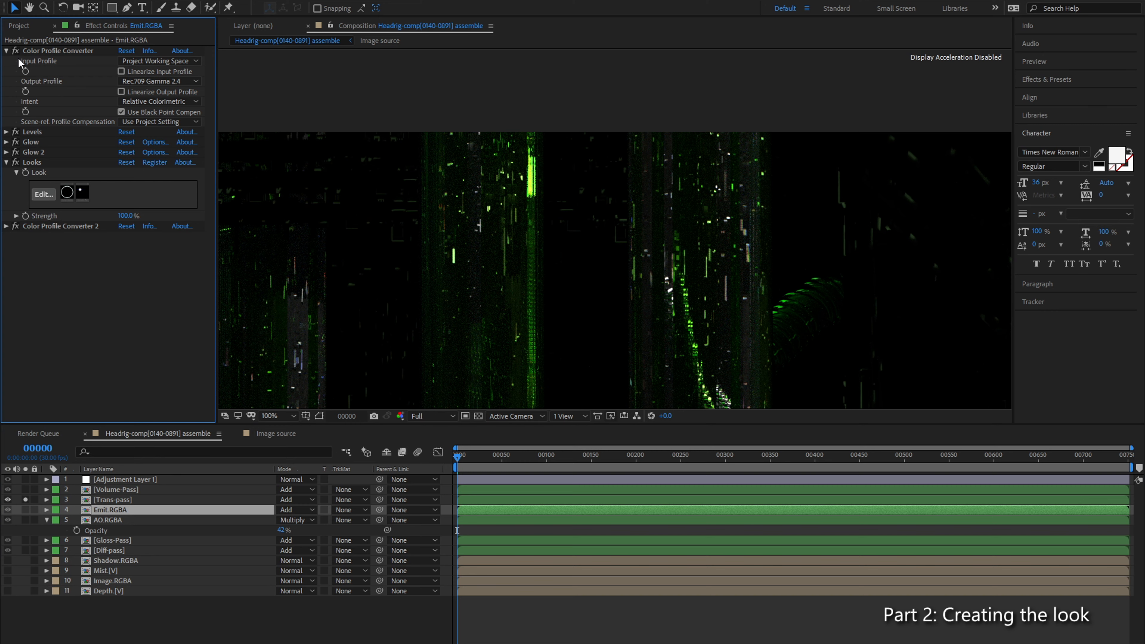
left_click(7, 51)
left_click(49, 155, "ctrl")
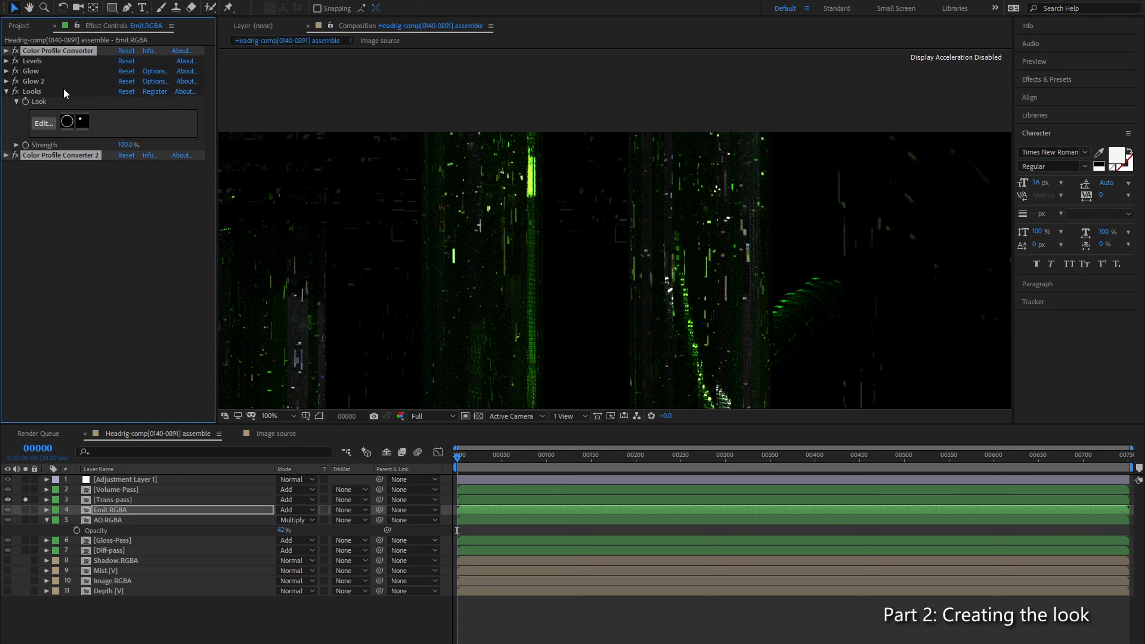
left_click(44, 92, "ctrl")
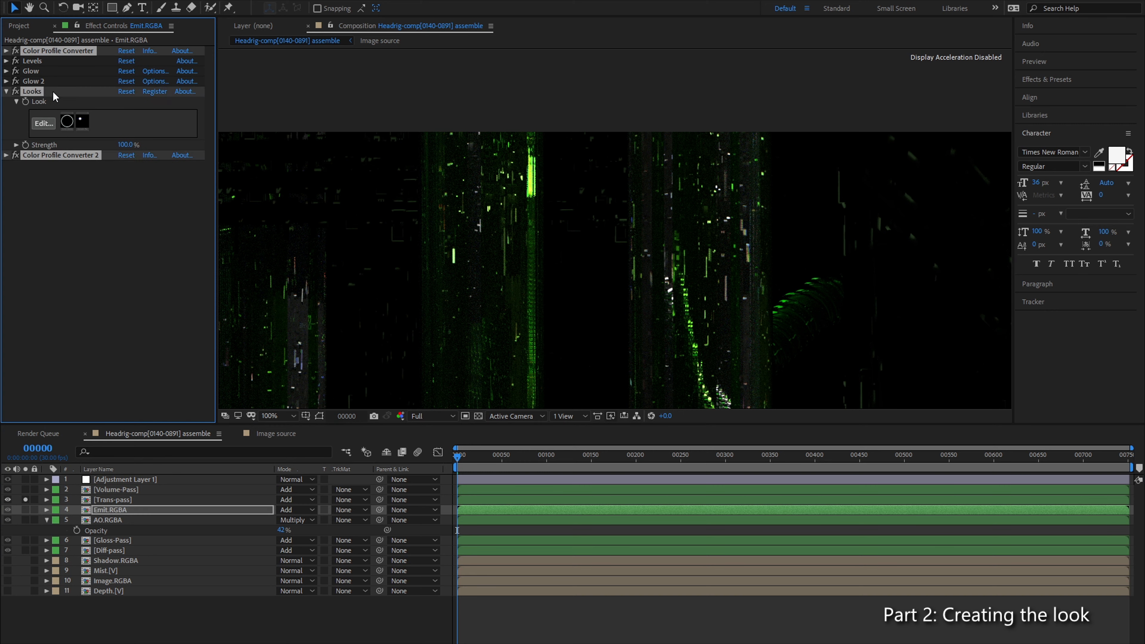
left_click(141, 499)
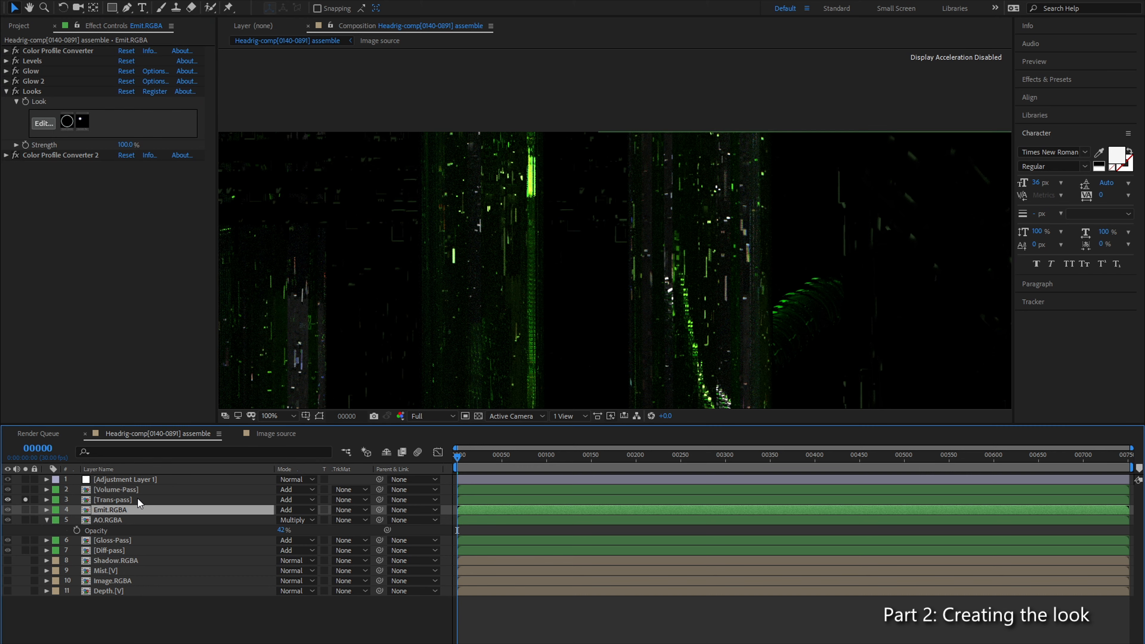
key("ctrl+v")
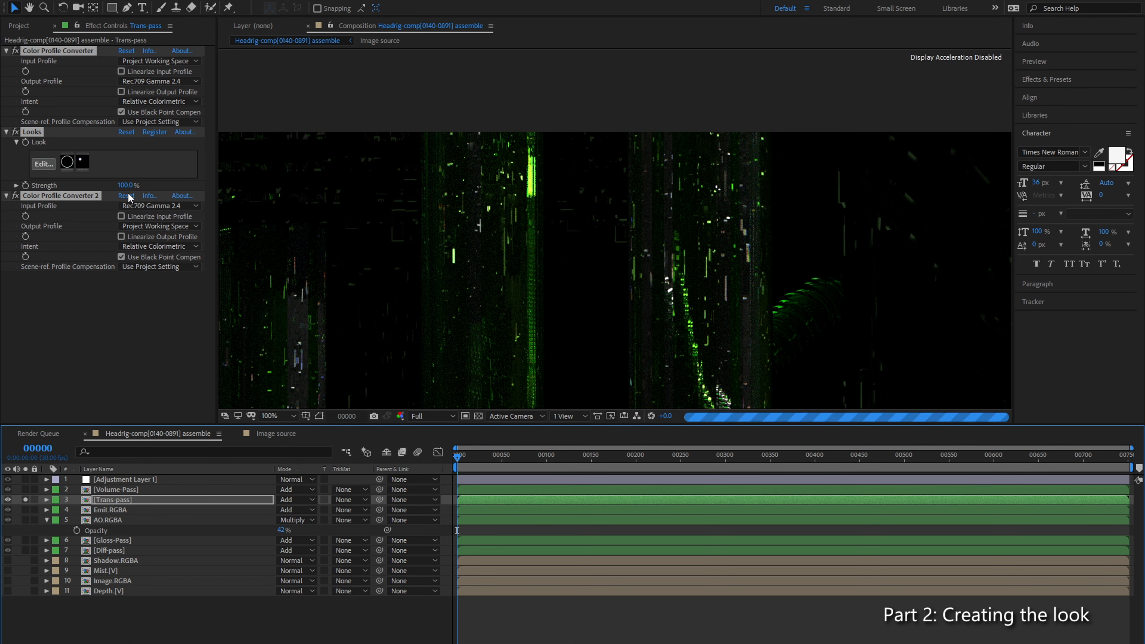
left_click(87, 294)
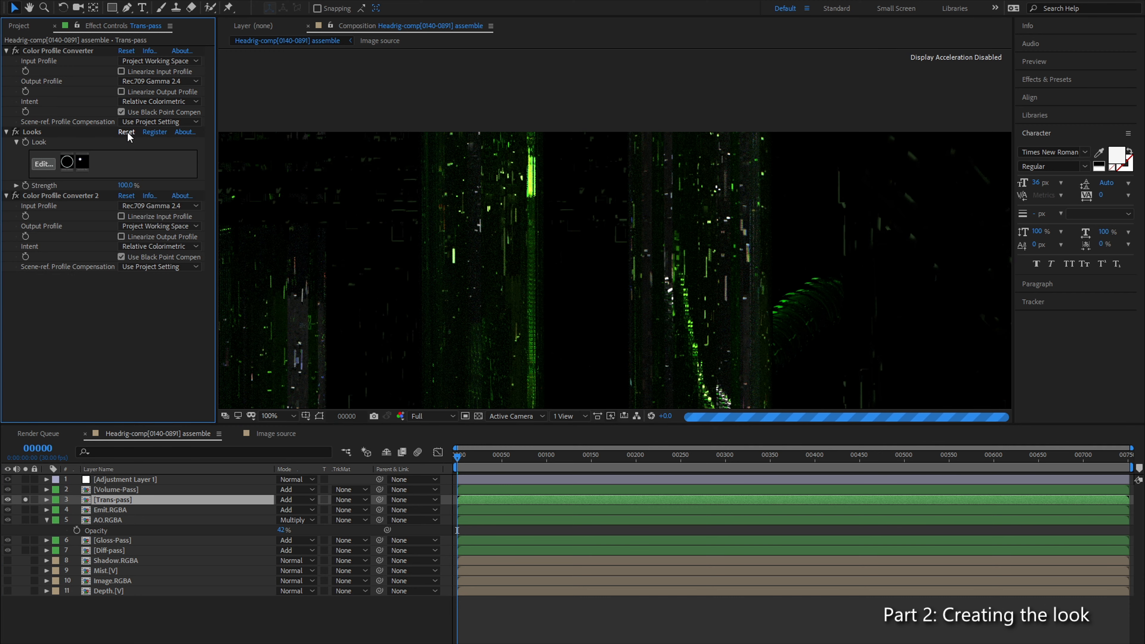
Step: Open the Trans-pass look for editing and remove Anamorphic Flare, checking the green light columns with it disabled
left_click(44, 164)
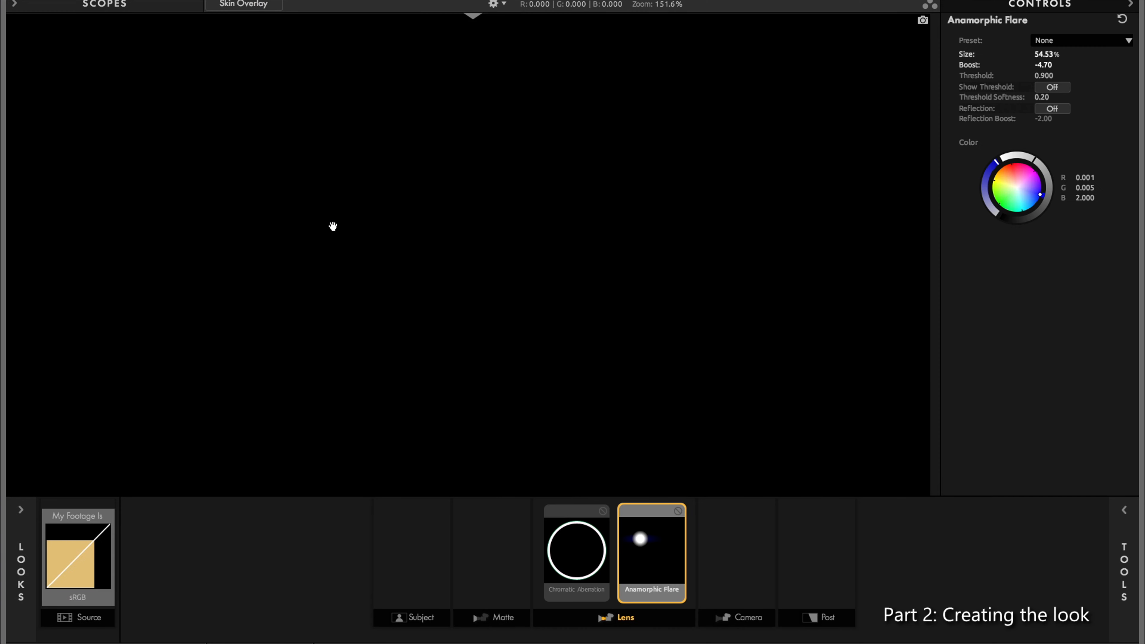
scroll(626, 187, "up", 1)
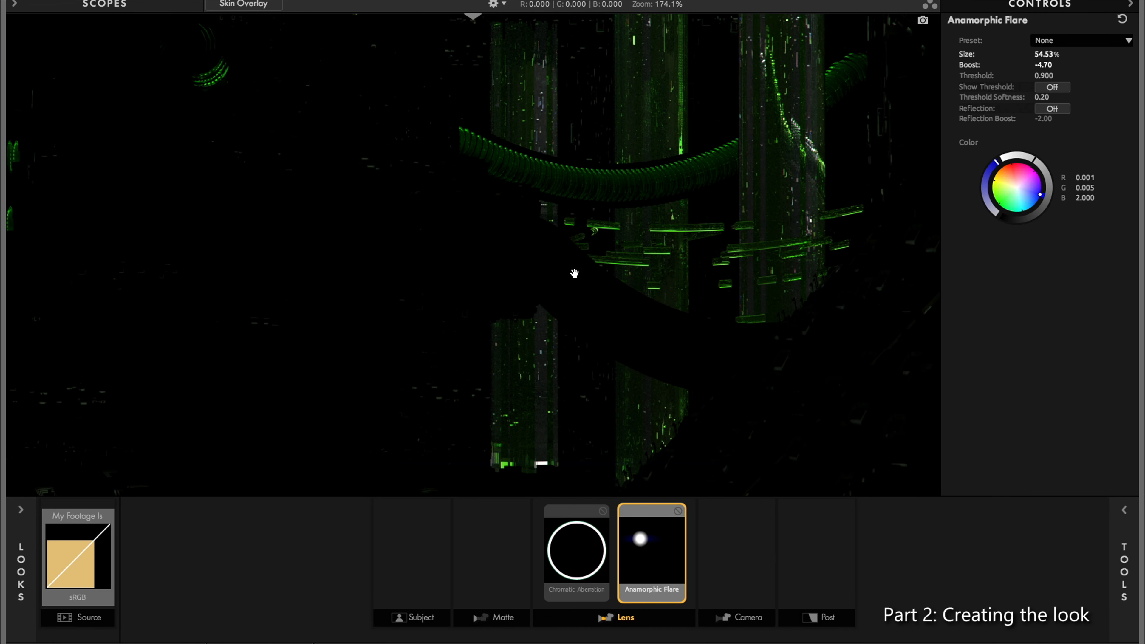
scroll(672, 181, "up", 3)
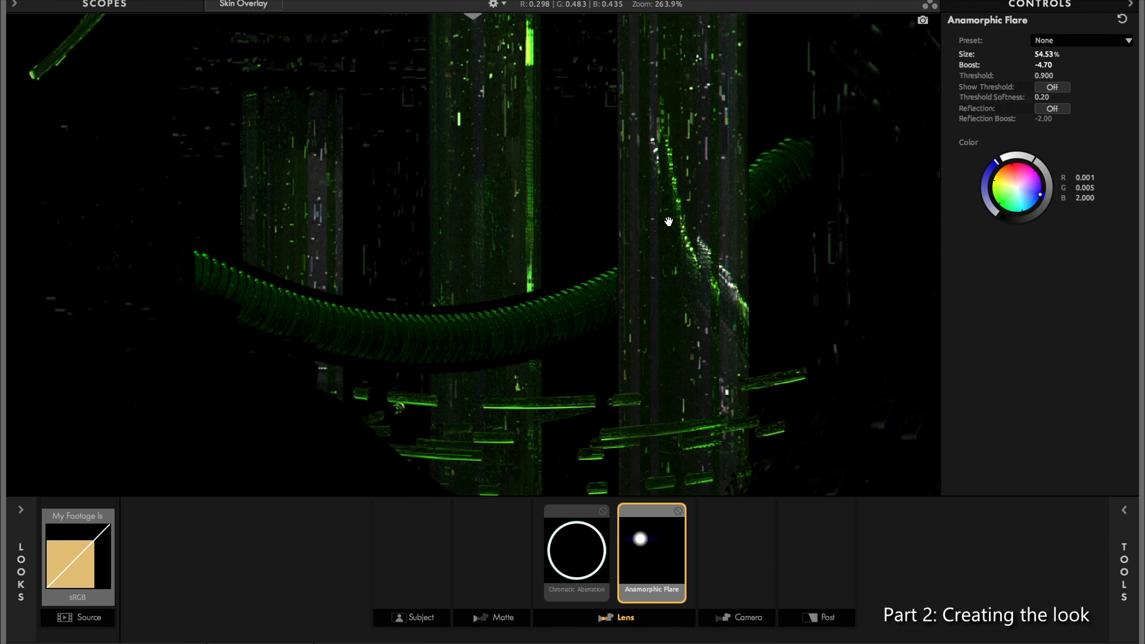
left_click_drag(668, 221, 626, 236)
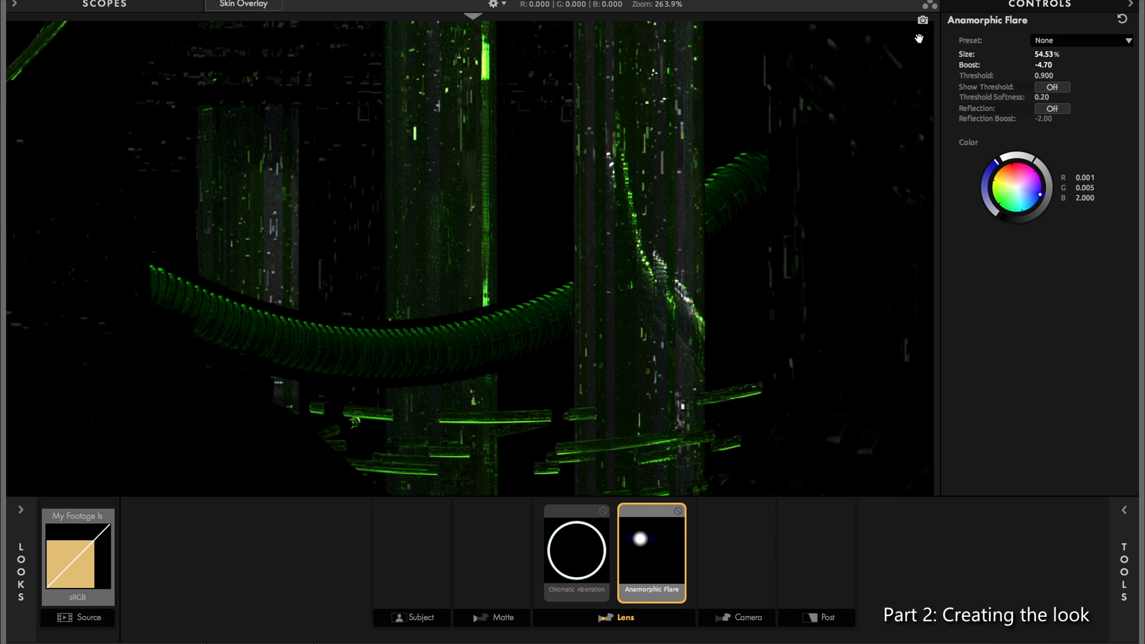
left_click(678, 511)
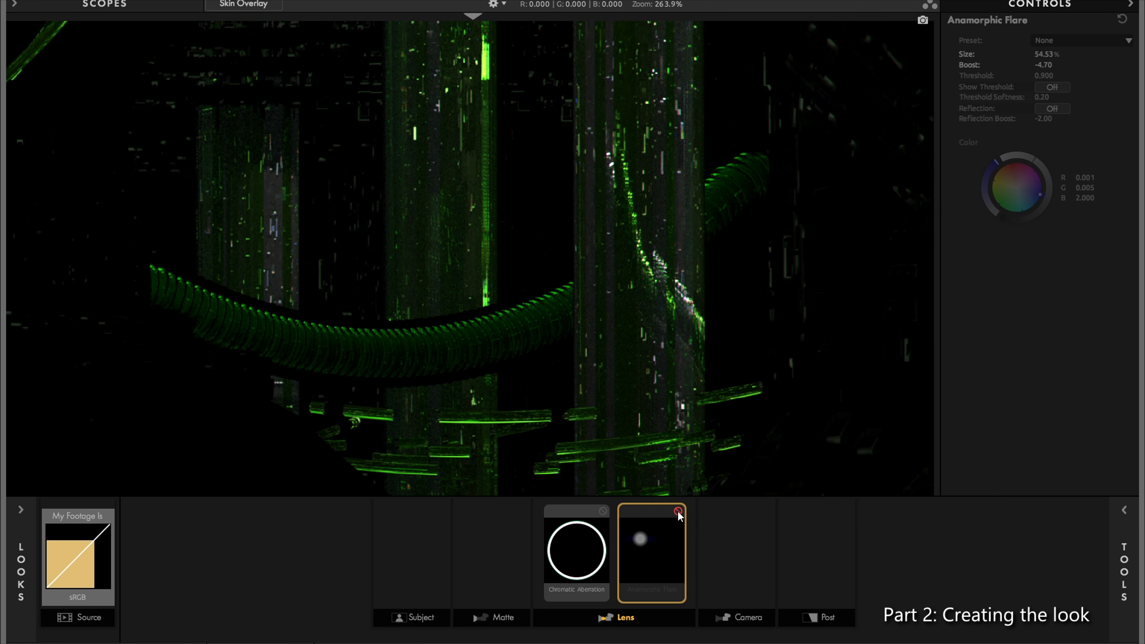
left_click(582, 561)
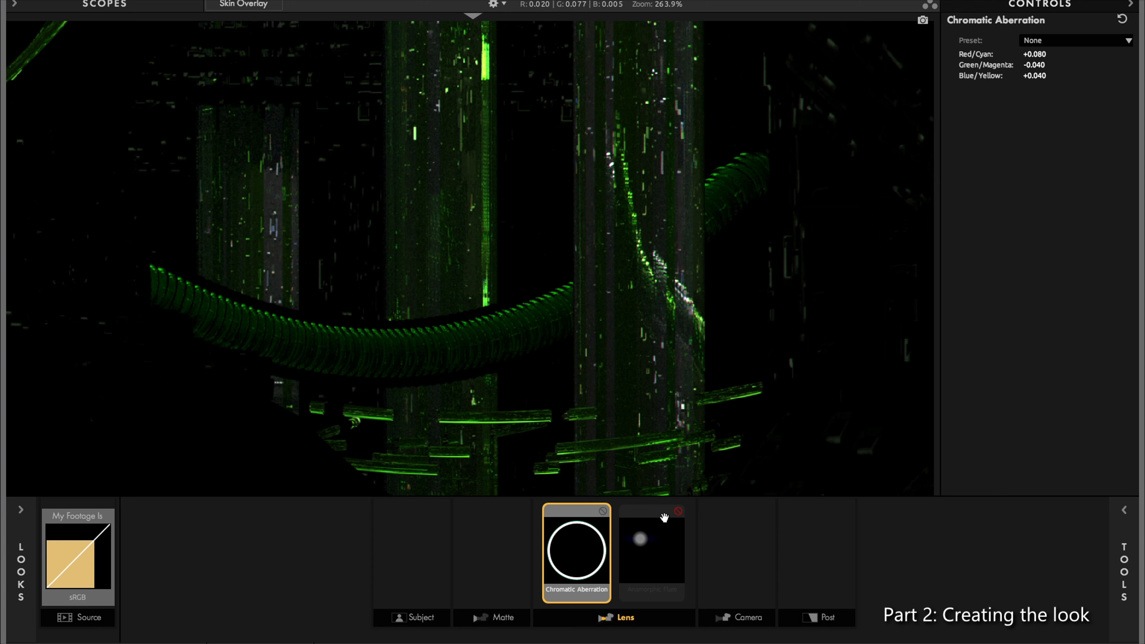
left_click(663, 569)
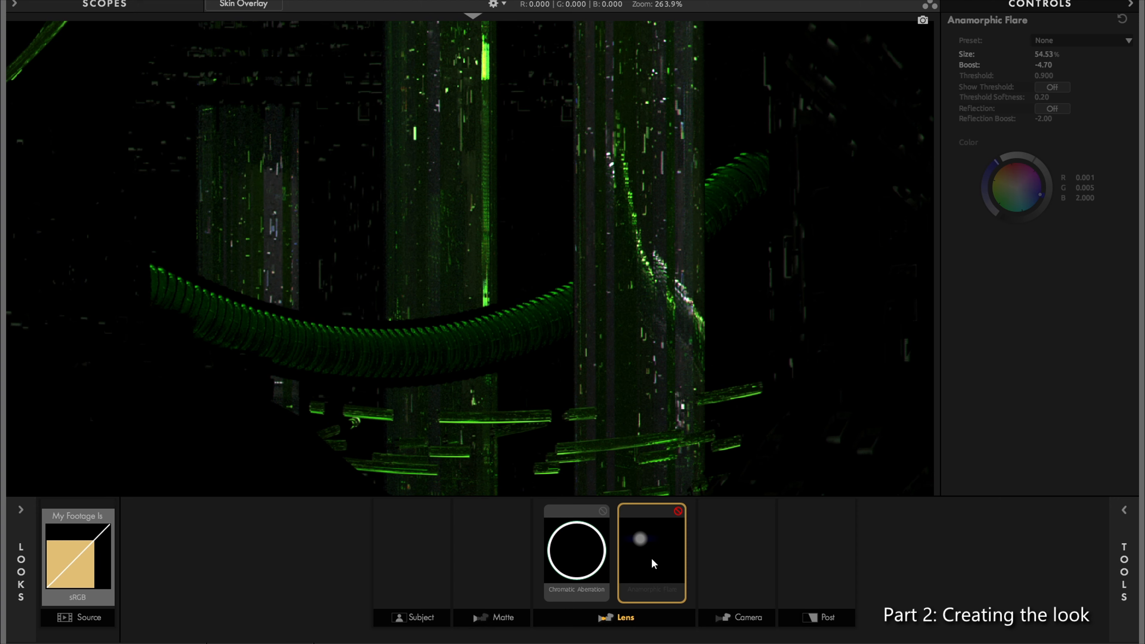
key("Delete")
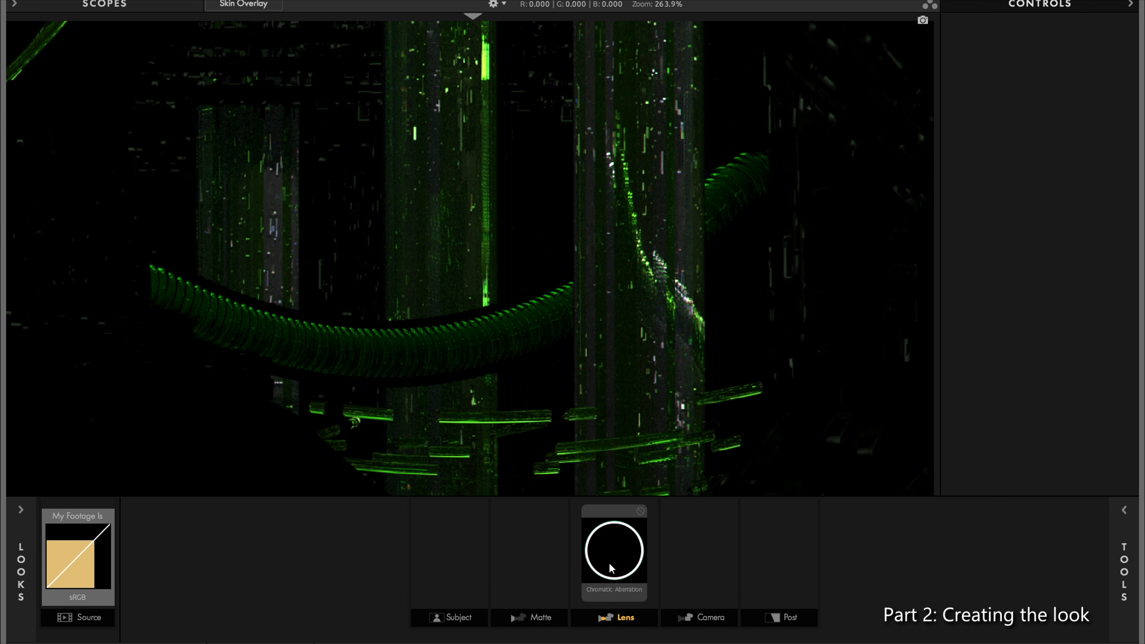
Step: In the Trans-pass look, set Chromatic Aberration's Red/Cyan and Blue/Yellow shifts to 0.000 after testing stronger color fringing
left_click(611, 567)
left_click_drag(1044, 53, 967, 53)
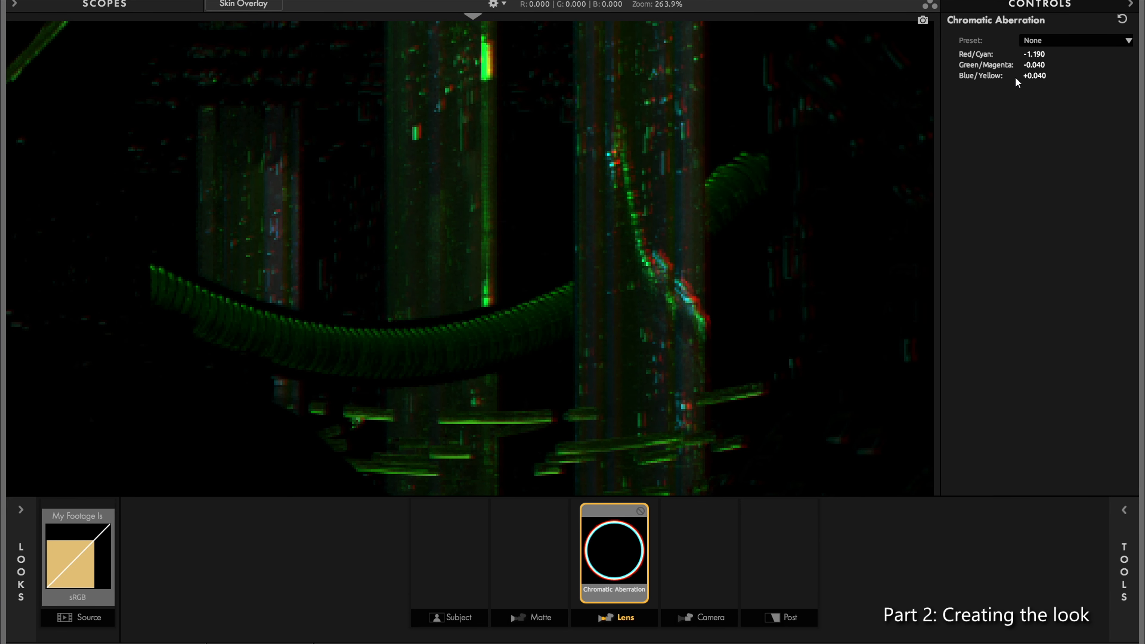
left_click_drag(1033, 65, 1068, 57)
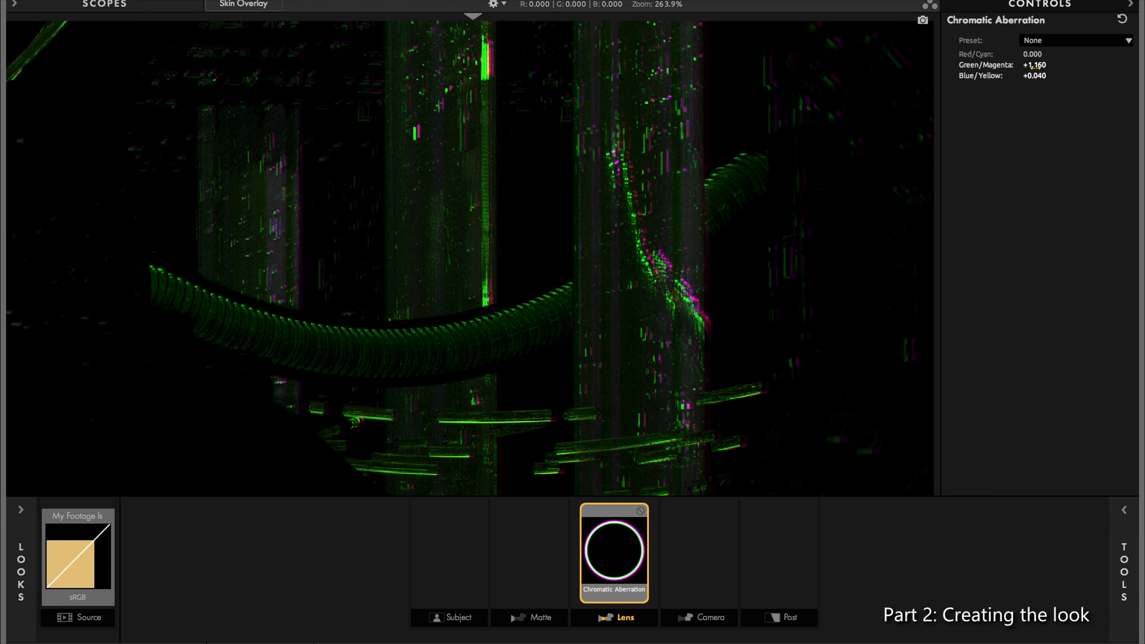
left_click_drag(1035, 76, 1031, 65)
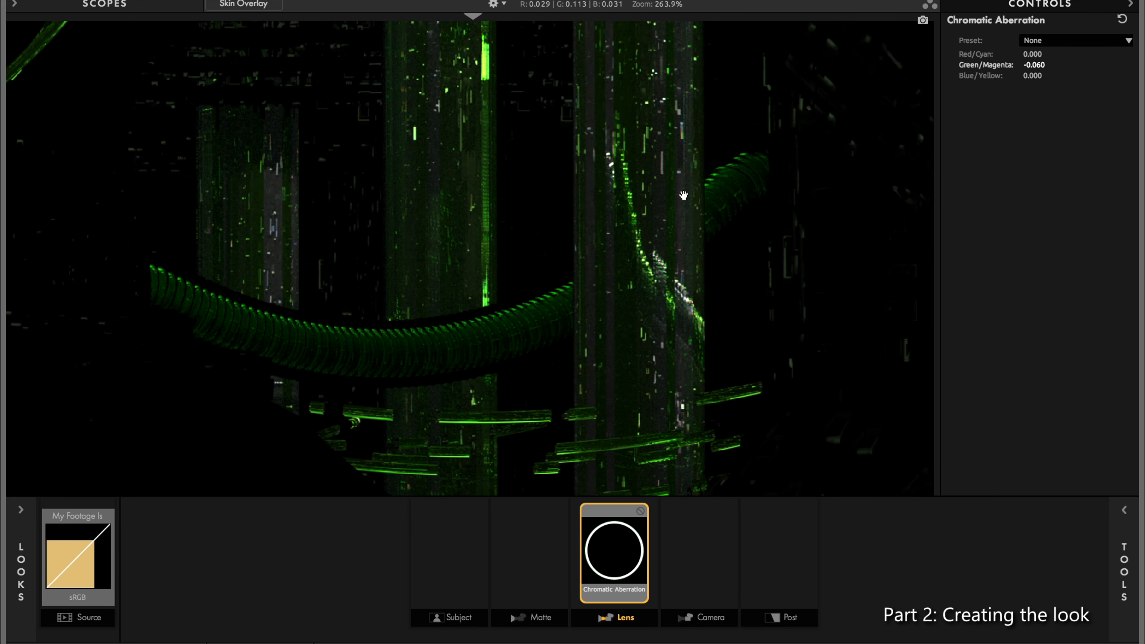
Step: Set Chromatic Aberration's Green/Magenta shift to +0.120, comparing the fringing on the bright column details
left_click_drag(1034, 65, 1035, 65)
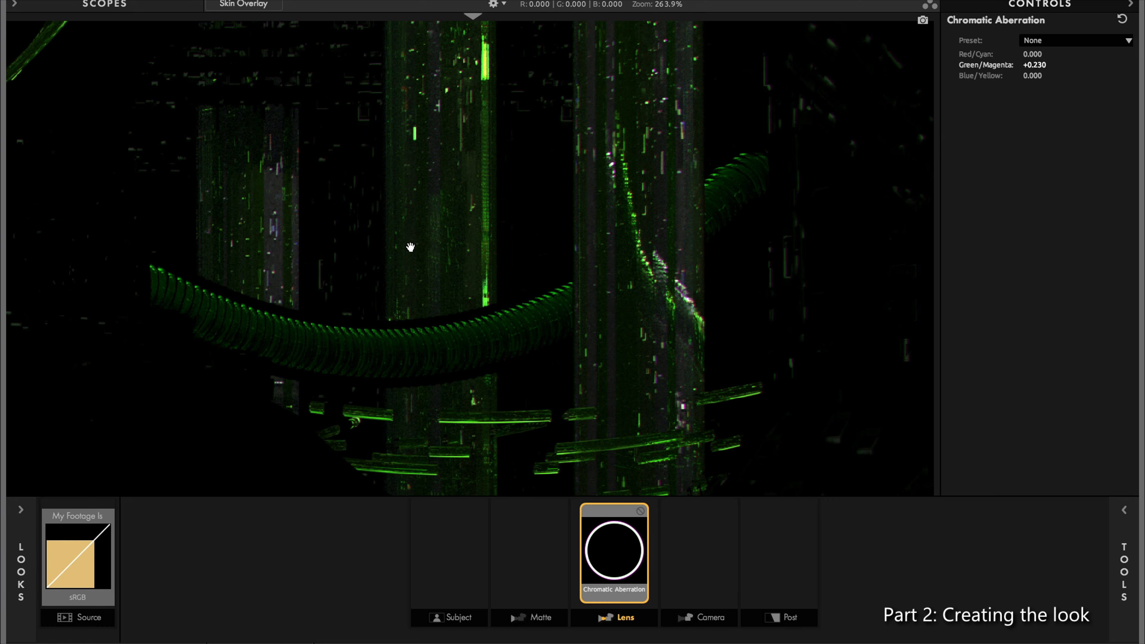
scroll(575, 253, "up", 6)
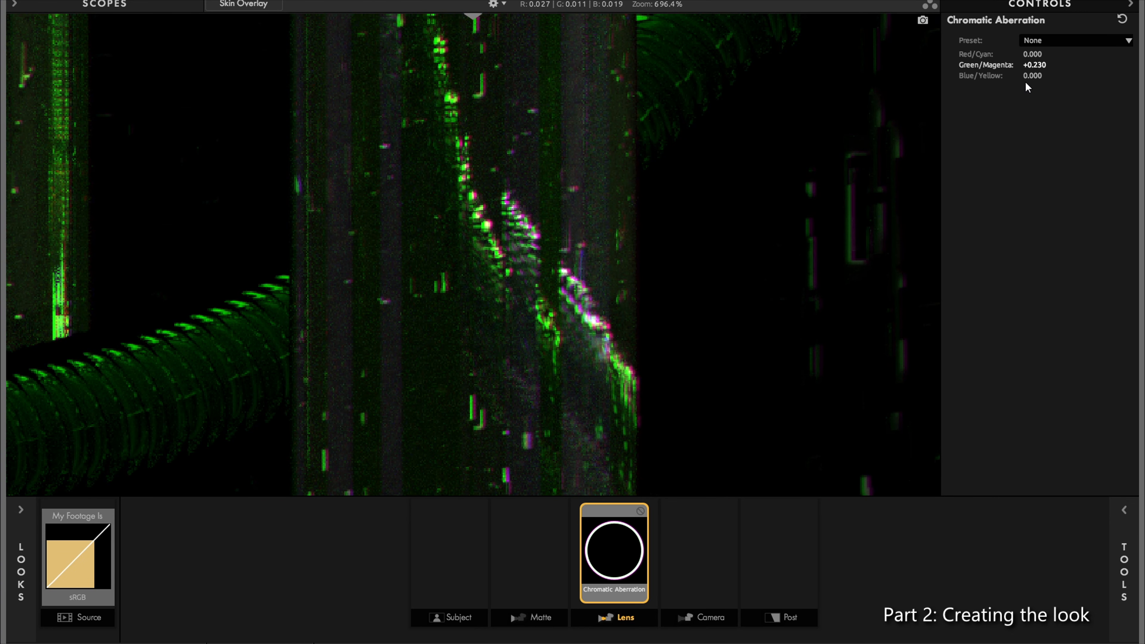
left_click_drag(1045, 65, 1032, 65)
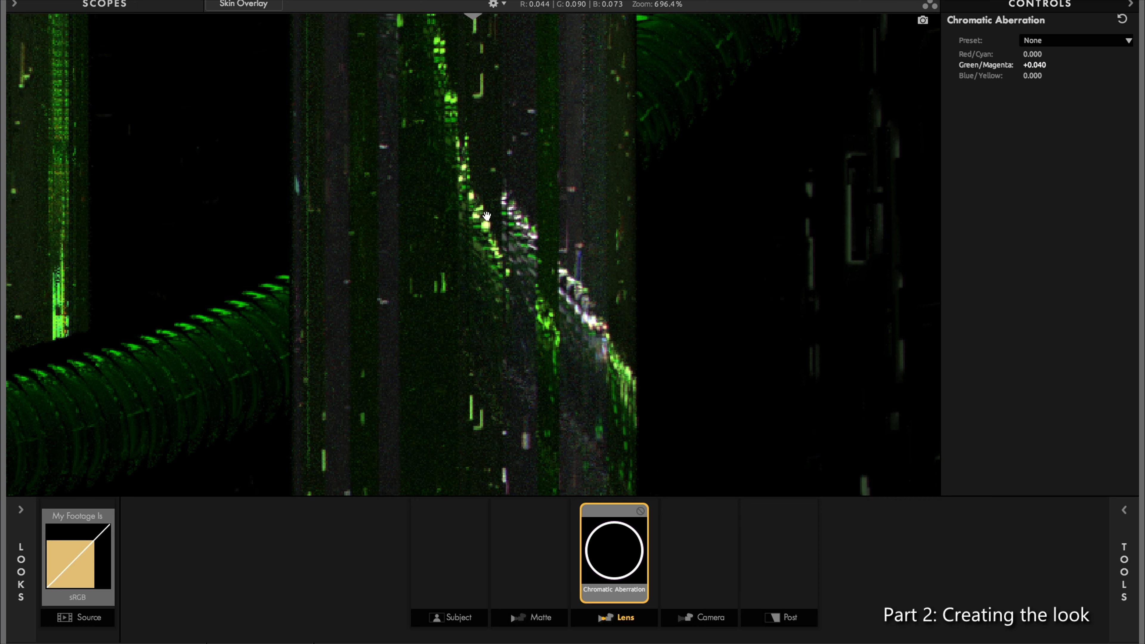
left_click_drag(1034, 65, 1042, 65)
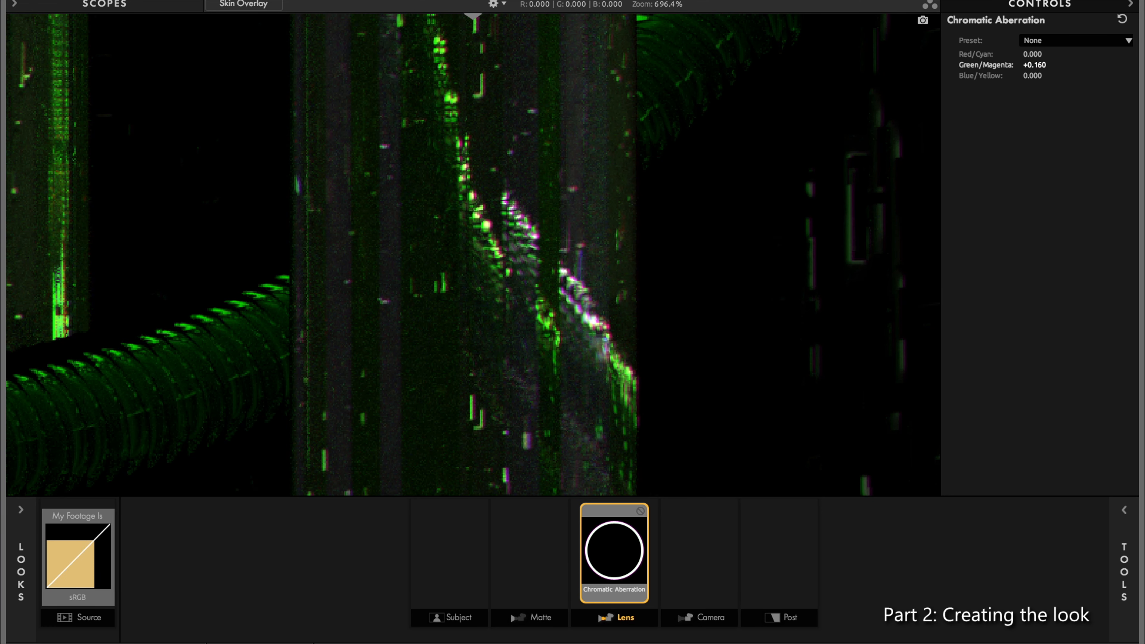
left_click_drag(1036, 65, 1028, 65)
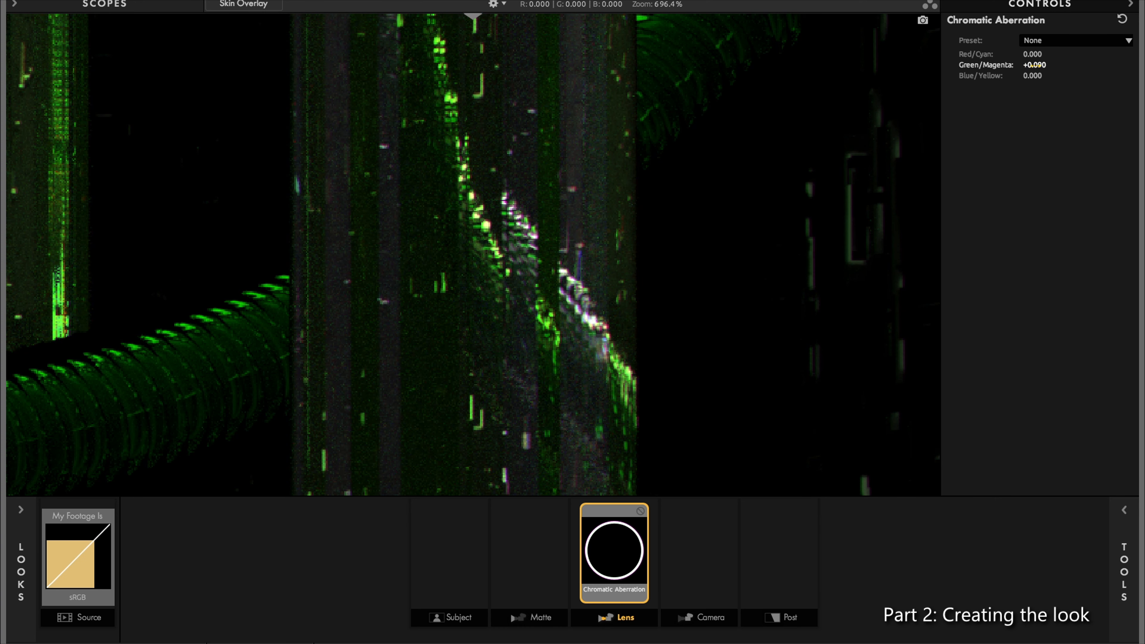
left_click_drag(1036, 65, 1041, 65)
Step: Examine the color fringing across Trans-pass's green cables and light columns
left_click_drag(568, 176, 558, 268)
left_click_drag(516, 59, 509, 135)
scroll(451, 236, "down", 2)
left_click_drag(384, 435, 540, 181)
left_click_drag(377, 300, 739, 225)
left_click_drag(342, 198, 618, 253)
left_click_drag(488, 189, 811, 216)
left_click_drag(270, 279, 820, 203)
left_click_drag(419, 274, 730, 324)
left_click_drag(311, 174, 184, 225)
left_click_drag(511, 207, 447, 233)
left_click_drag(781, 326, 718, 326)
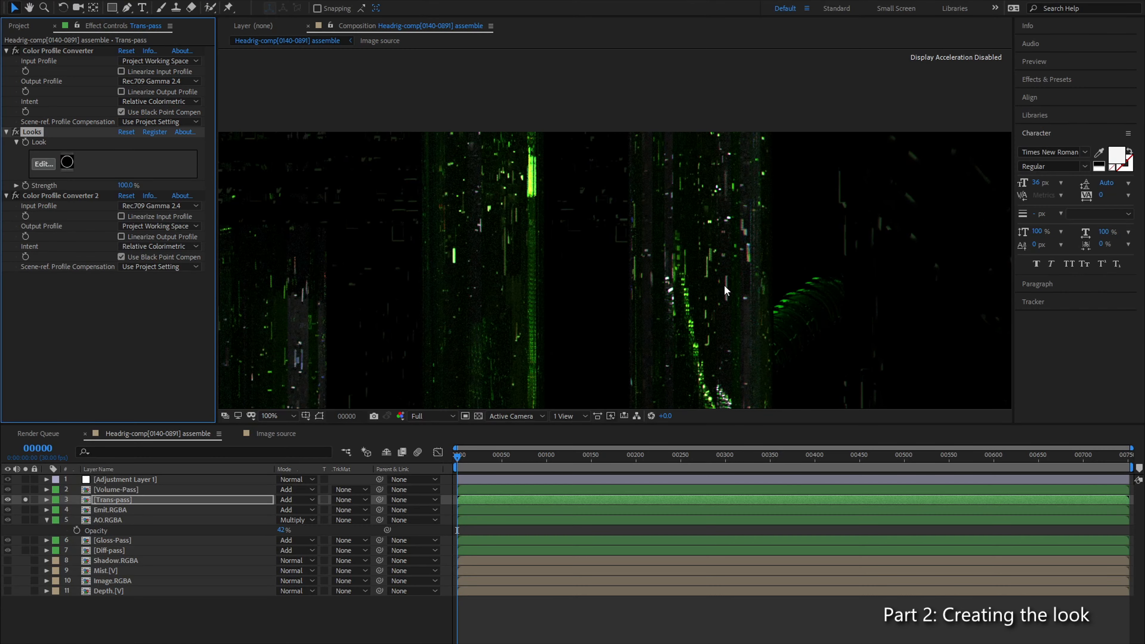
Step: Inspect the soloed Trans-pass light columns at several magnifications, comparing fringing on the small bright details
scroll(725, 239, "up", 2)
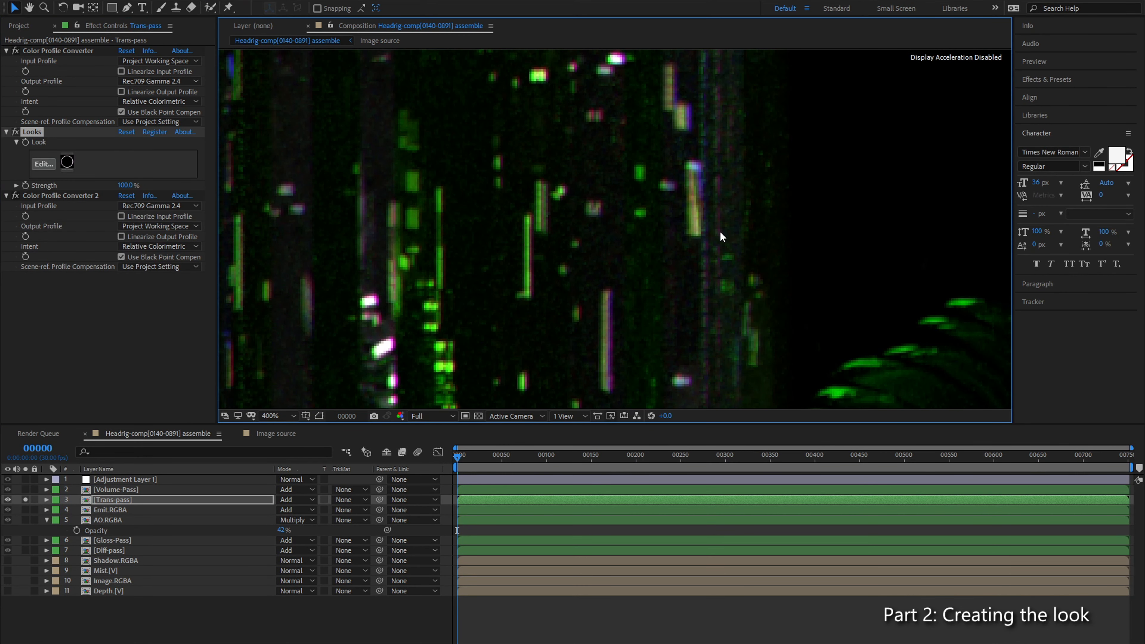
scroll(660, 231, "down", 10)
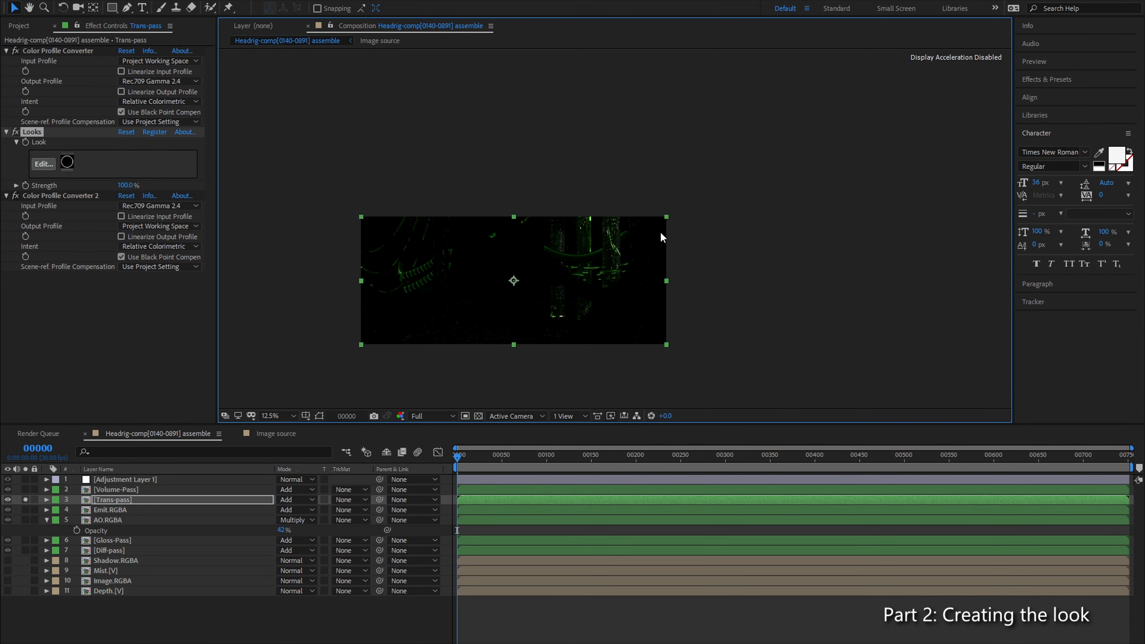
scroll(612, 231, "up", 4)
left_click_drag(569, 271, 507, 249)
key("v")
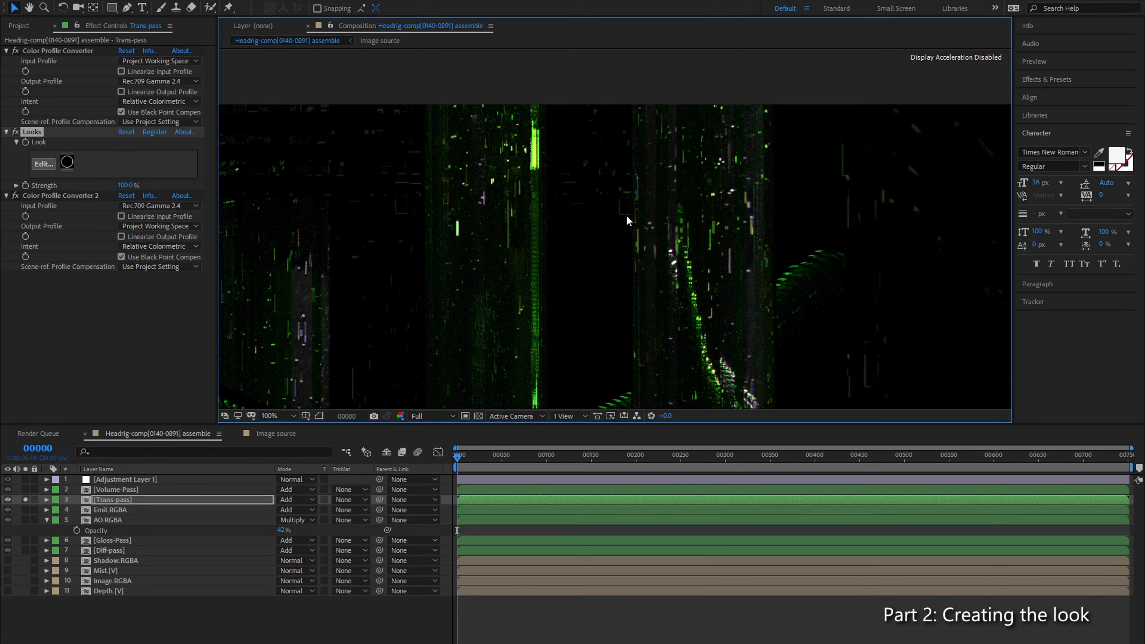
key("h")
left_click_drag(721, 229, 686, 104)
scroll(707, 158, "up", 1)
key("space")
left_click_drag(709, 160, 661, 190)
scroll(661, 189, "down", 1)
key("space")
left_click_drag(500, 255, 567, 248)
scroll(692, 167, "up", 1)
key("space")
left_click_drag(693, 170, 643, 161)
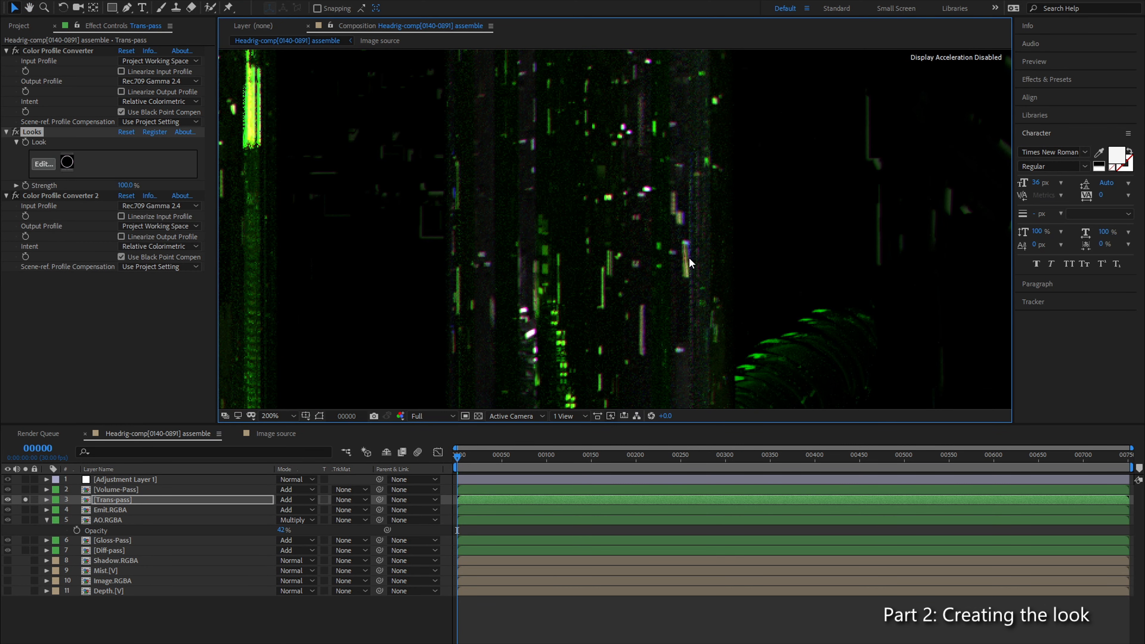
Step: Reopen the Trans-pass look, slightly increase Chromatic Aberration's Green/Magenta shift, and check the light columns
left_click(43, 164)
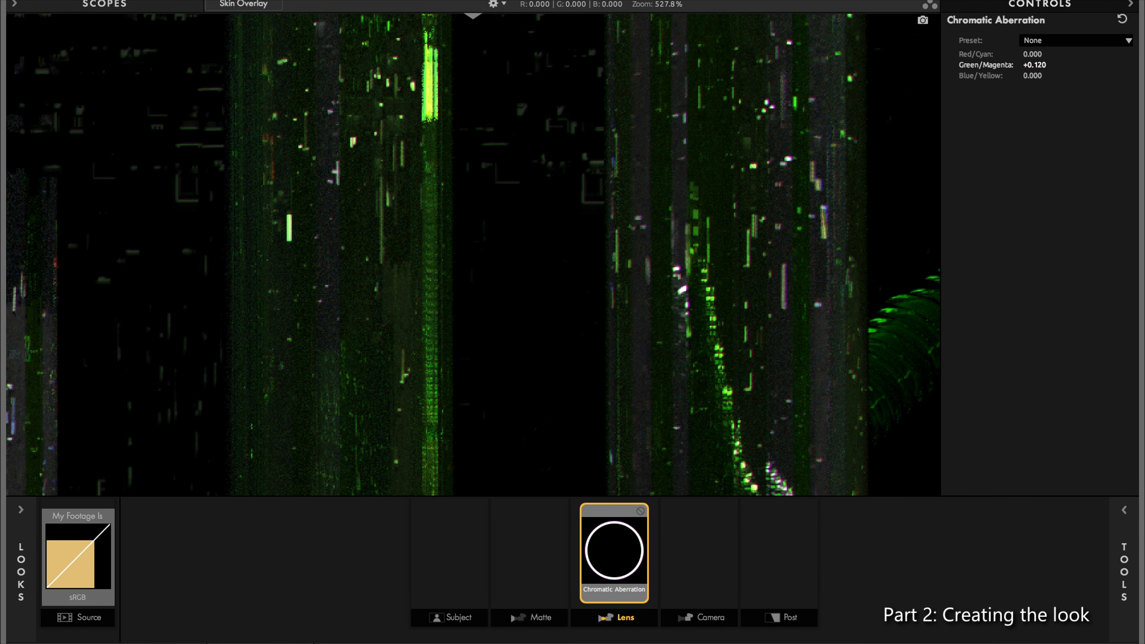
left_click_drag(1033, 65, 1041, 65)
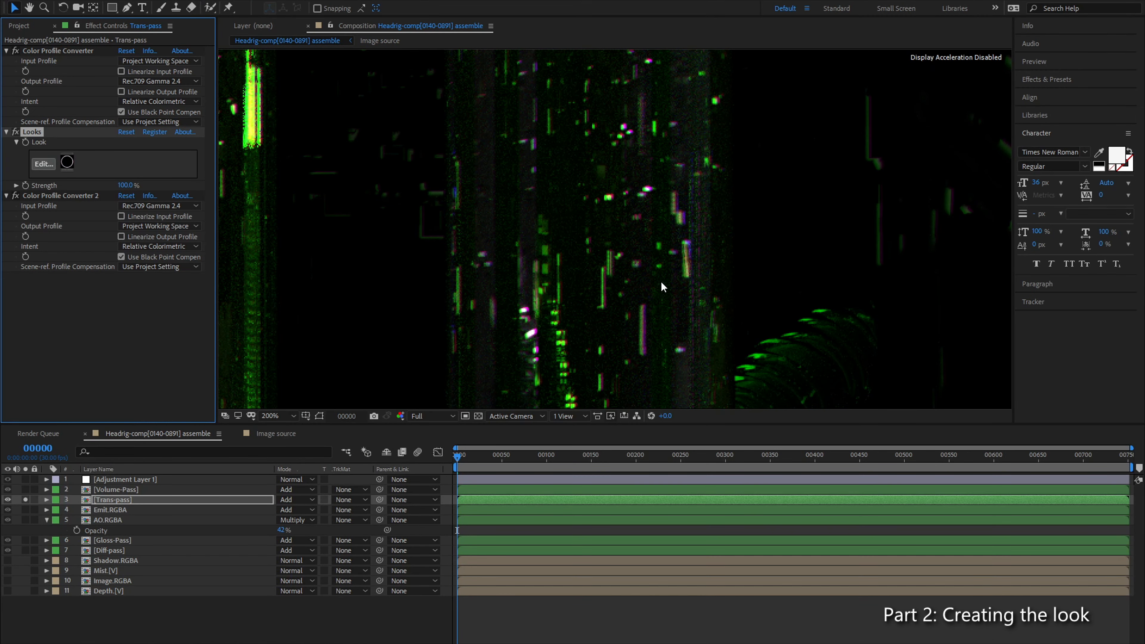
scroll(652, 273, "down", 1)
left_click_drag(573, 309, 853, 265)
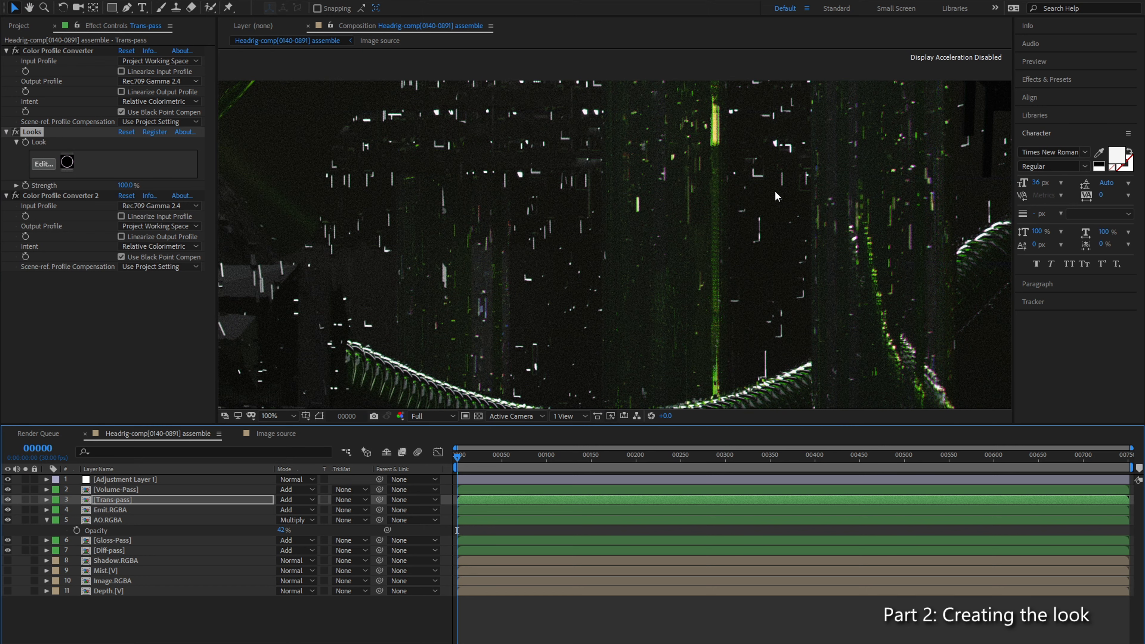
Step: Examine the ribbed cables and light columns in the full composition with Trans-pass no longer soloed
left_click_drag(795, 253, 669, 215)
scroll(669, 216, "down", 1)
left_click_drag(389, 285, 614, 287)
left_click_drag(545, 320, 686, 233)
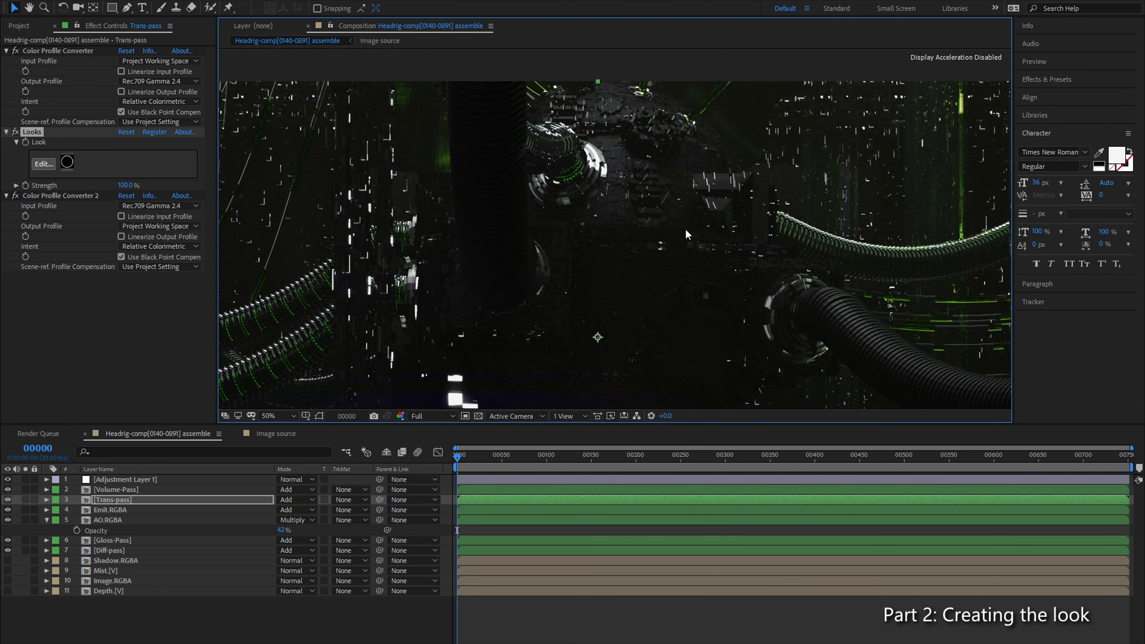
left_click_drag(590, 271, 457, 272)
Step: On Adjustment Layer 1, expand Levels and move it above FilmConvert Nitrate in the effect order
left_click(178, 472)
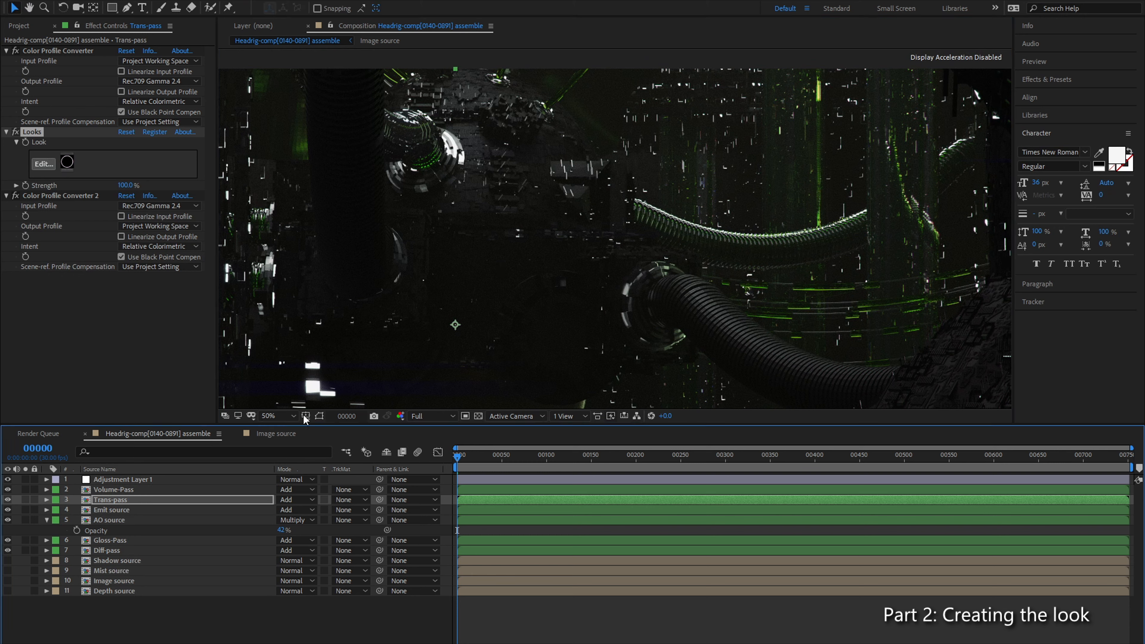
left_click(194, 480)
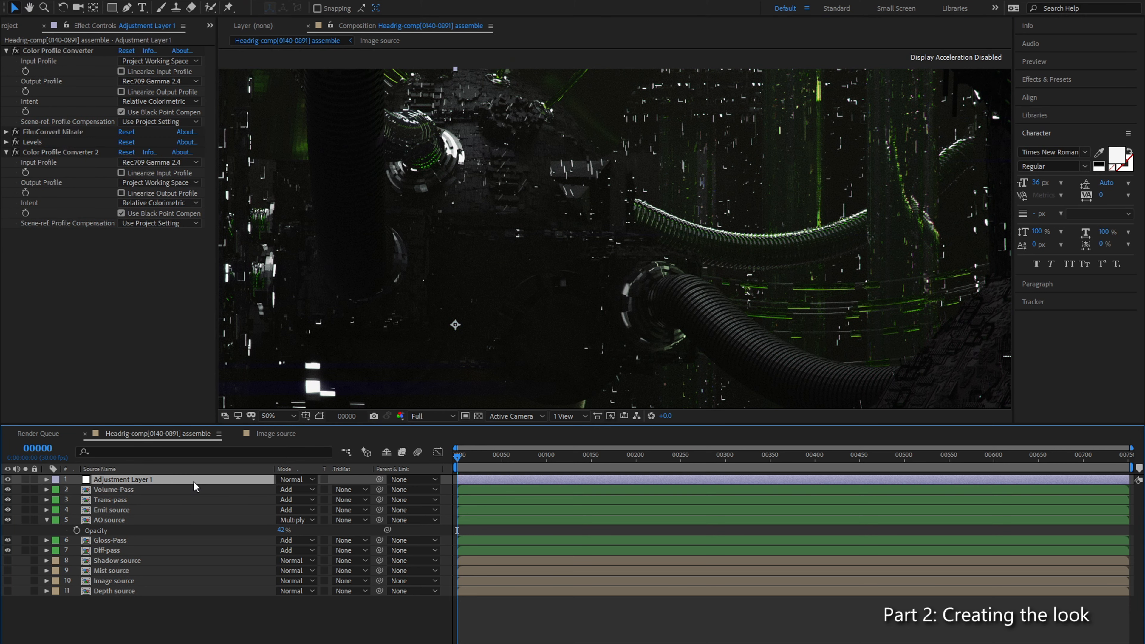
left_click(6, 142)
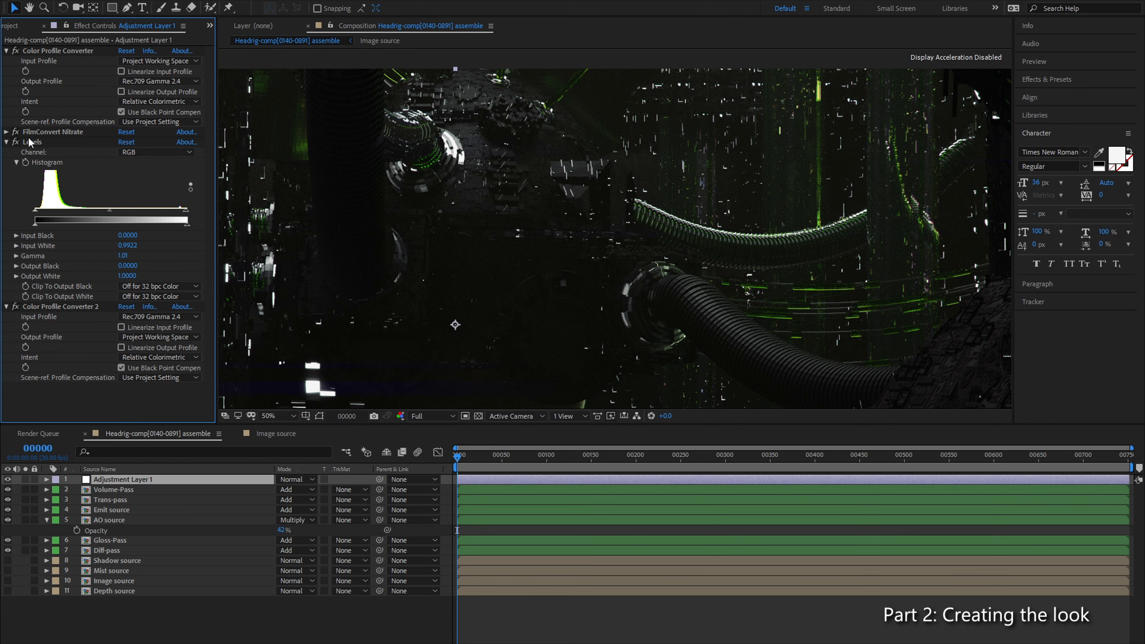
left_click_drag(30, 142, 49, 130)
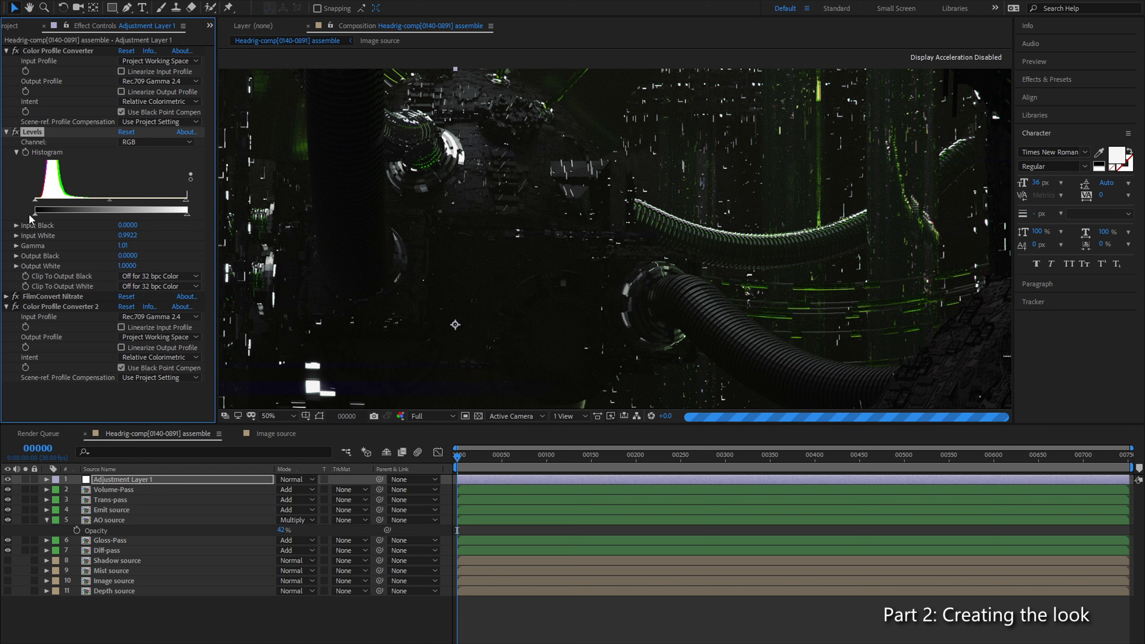
Step: Set the Levels Input Black on Adjustment Layer 1 to 0.0157, comparing the dark areas with a higher value
left_click_drag(36, 201, 37, 201)
left_click_drag(316, 348, 606, 154)
scroll(716, 212, "up", 1)
left_click_drag(722, 214, 420, 328)
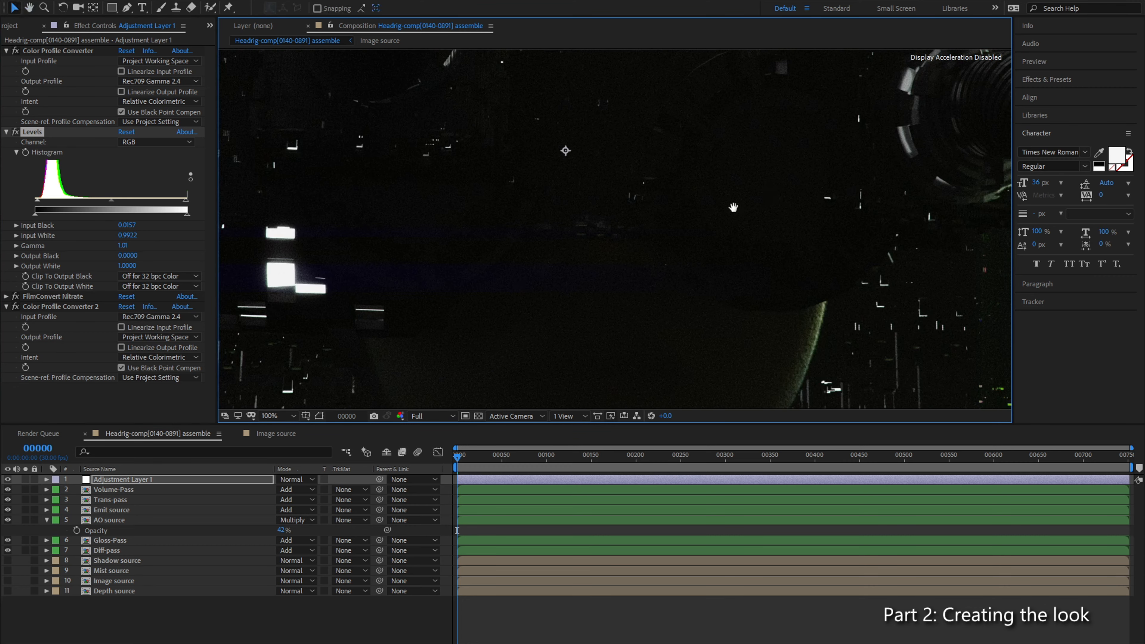
left_click_drag(771, 184, 544, 319)
left_click_drag(856, 144, 511, 353)
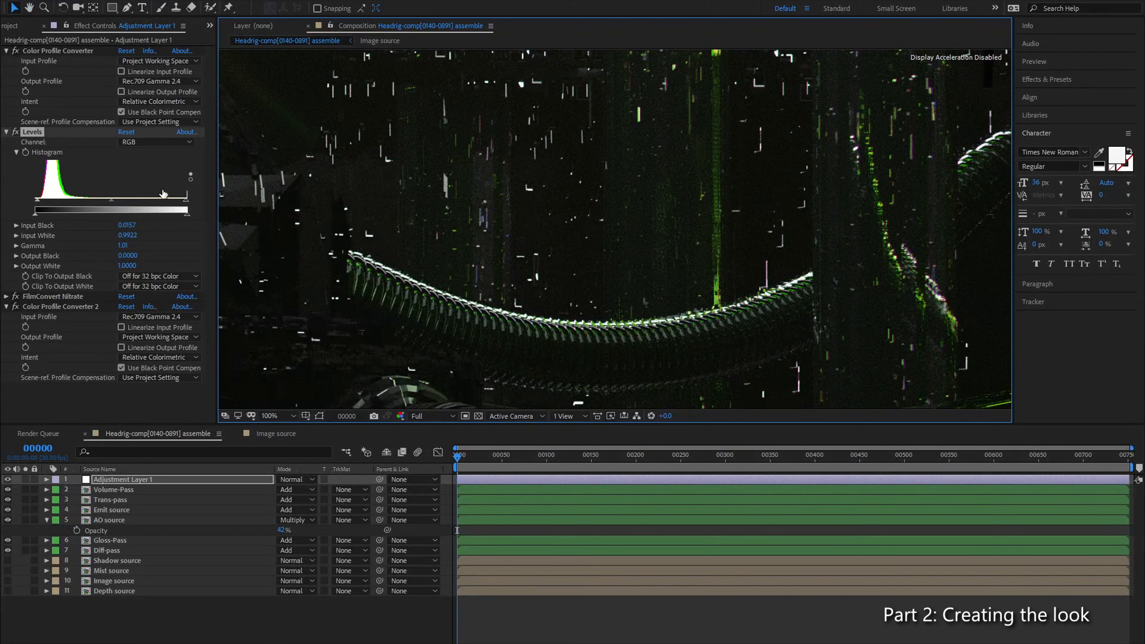
left_click_drag(40, 202, 40, 202)
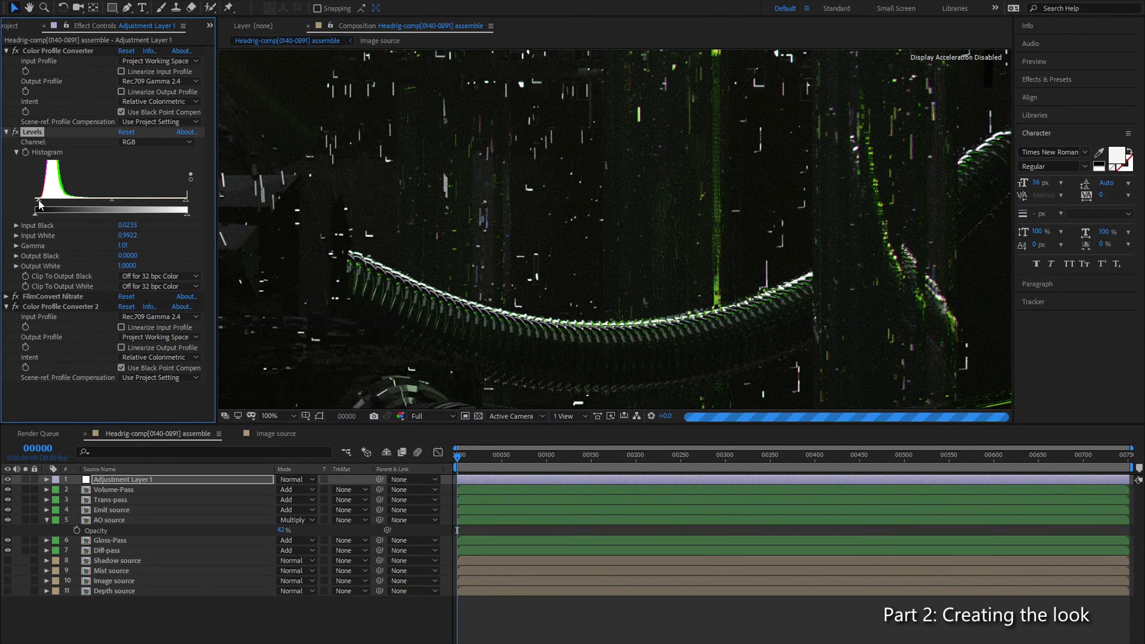
left_click_drag(40, 204, 37, 204)
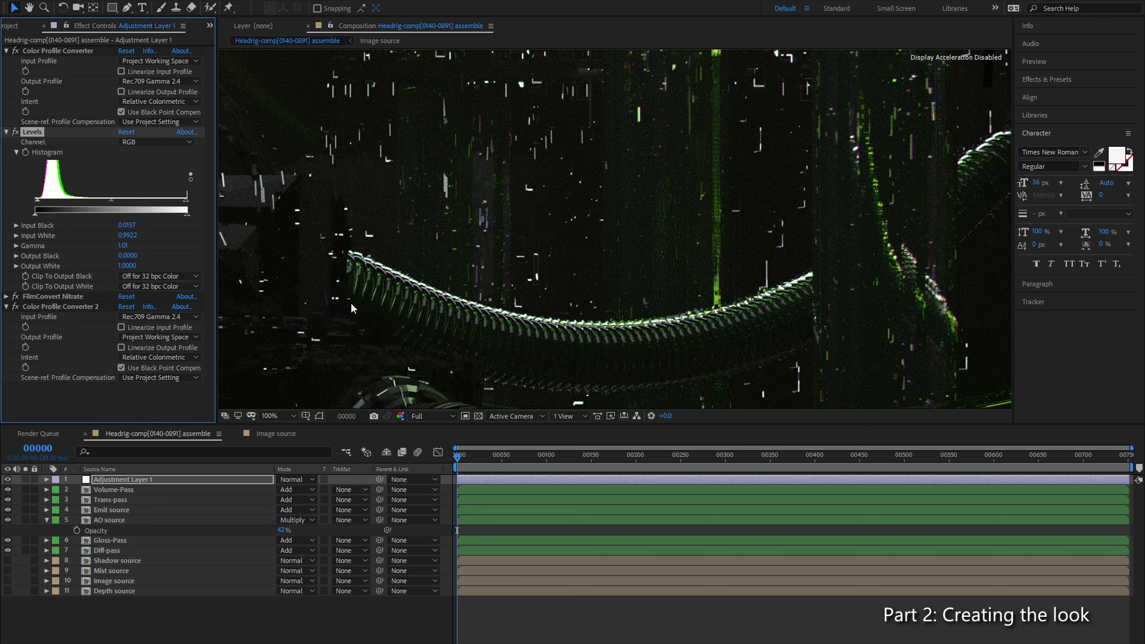
Step: Examine the blacks across the composition's dark center, circular cable fittings and green light columns
left_click_drag(351, 302, 624, 118)
left_click_drag(442, 362, 619, 234)
left_click_drag(547, 192, 626, 248)
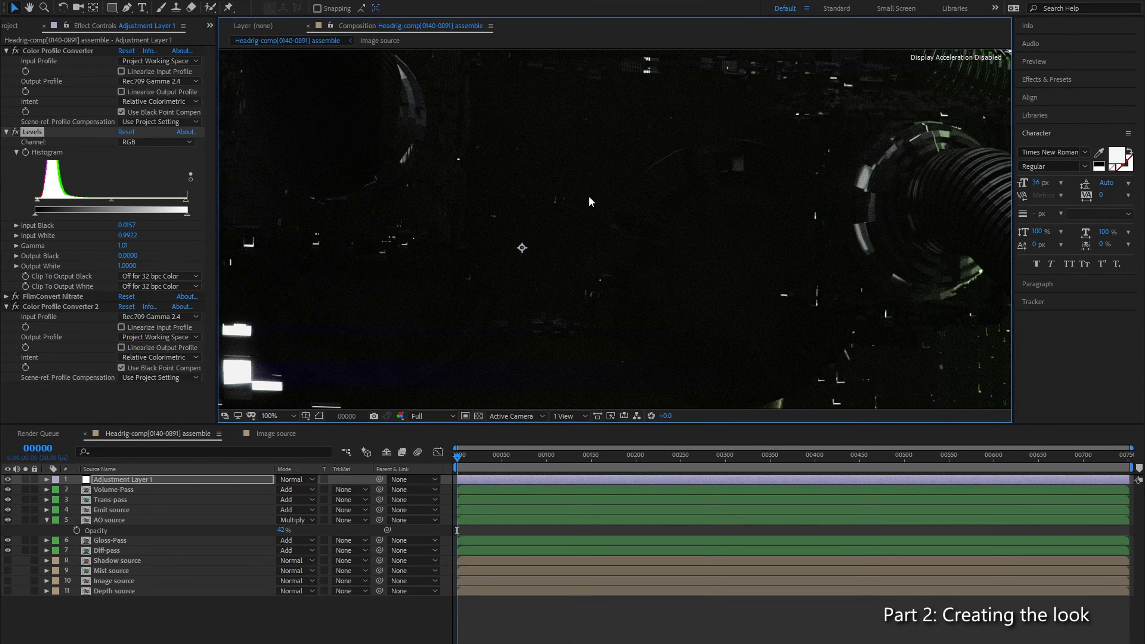
scroll(590, 201, "down", 2)
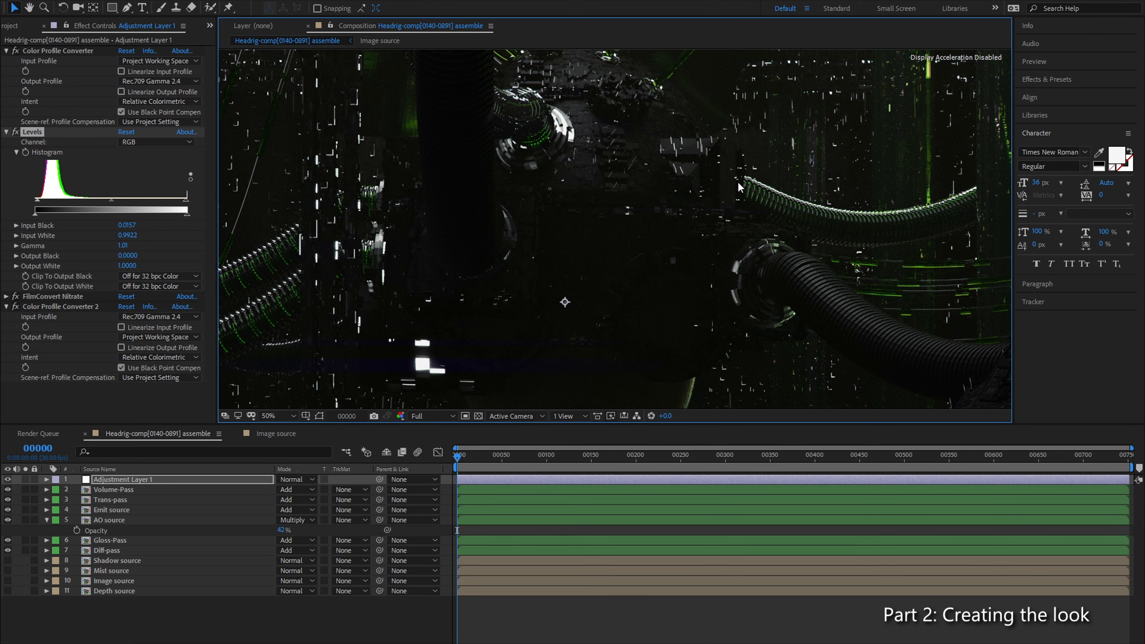
scroll(588, 204, "up", 1)
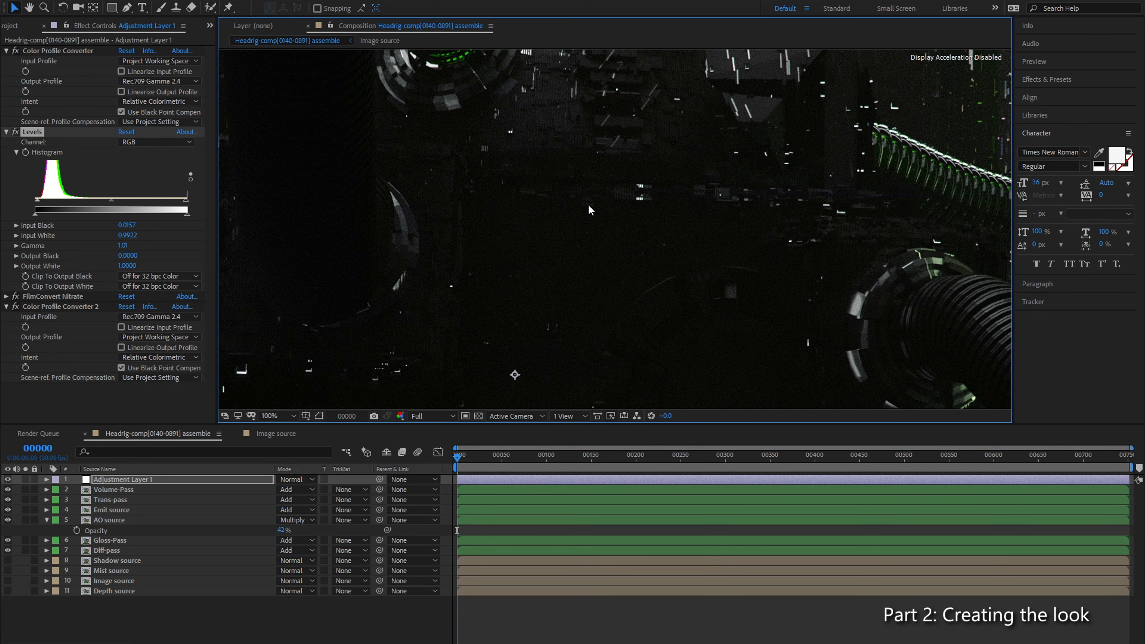
left_click_drag(588, 205, 853, 379)
left_click_drag(536, 231, 628, 324)
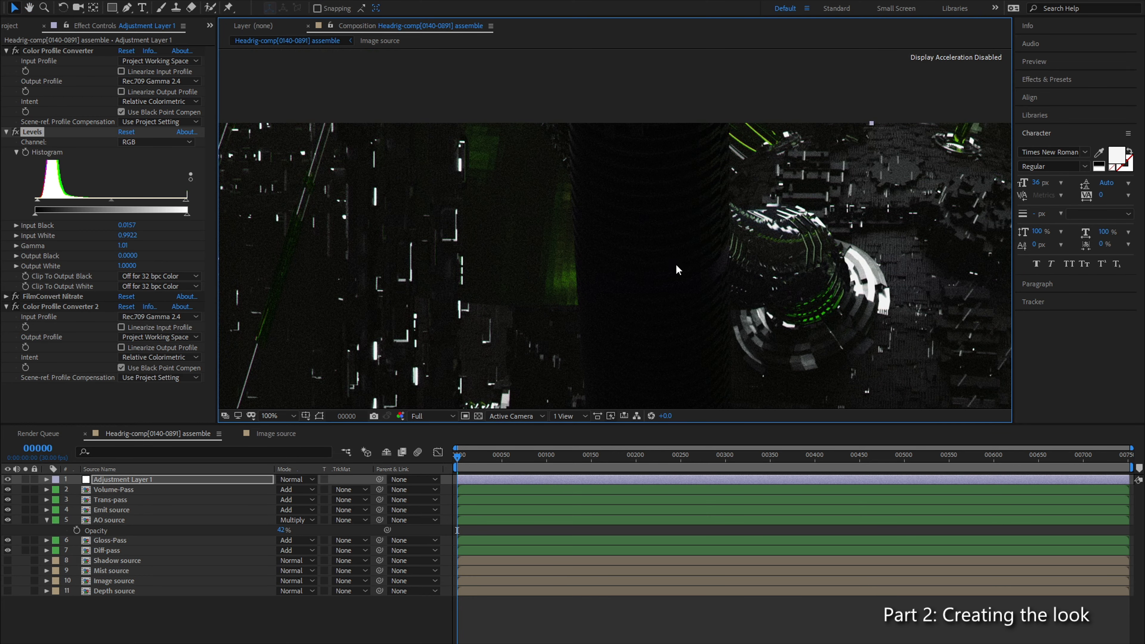
left_click_drag(723, 263, 364, 157)
left_click_drag(701, 202, 508, 263)
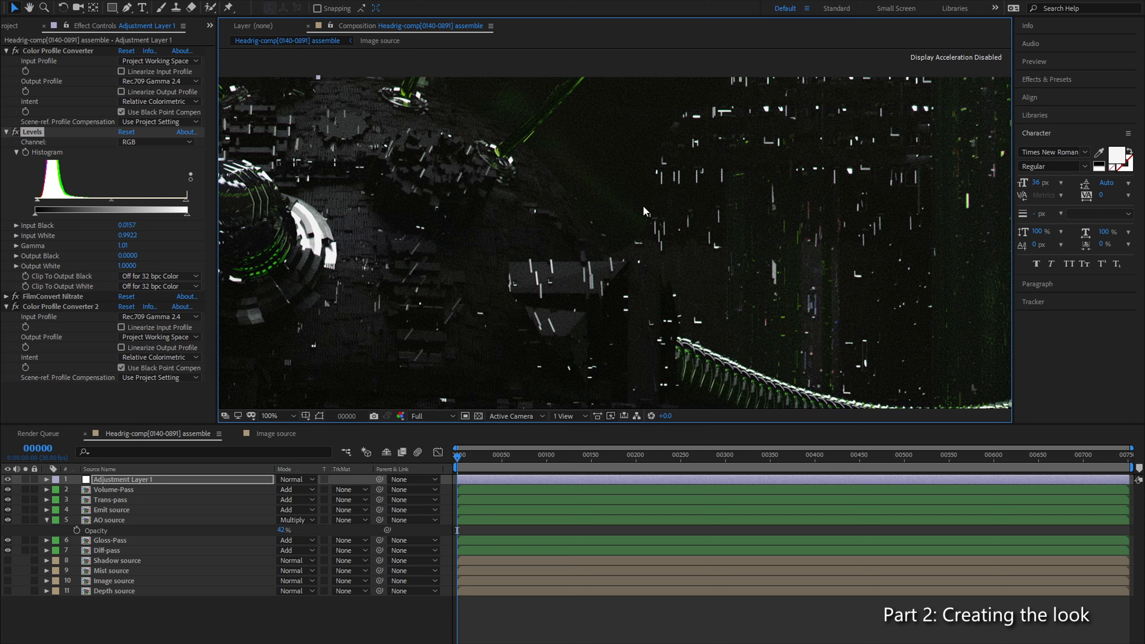
left_click_drag(753, 257, 577, 171)
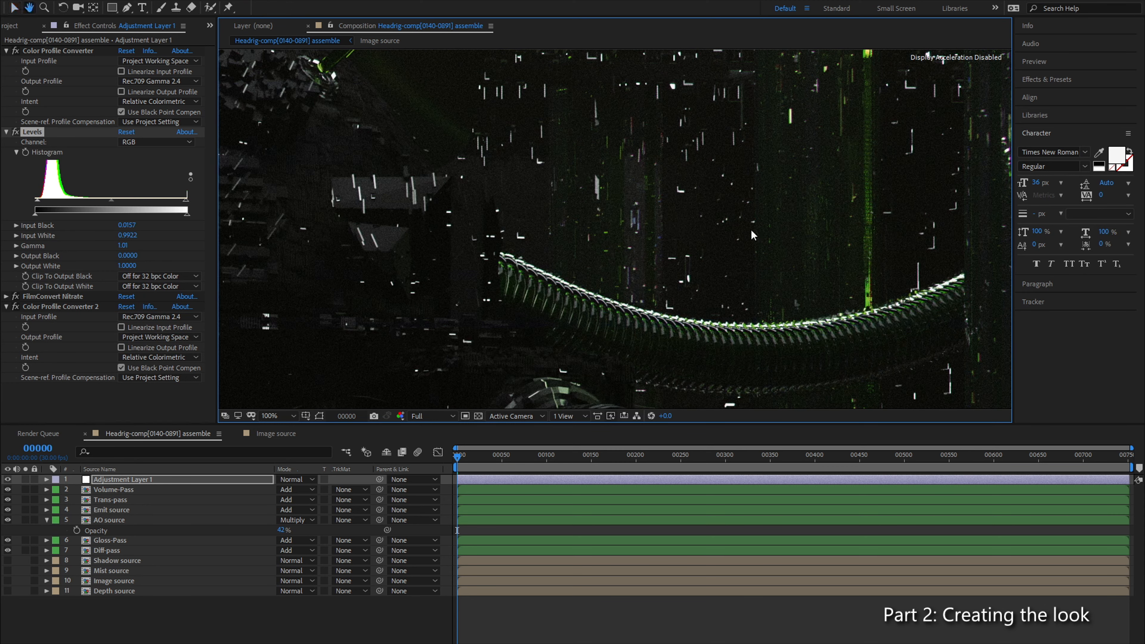
left_click_drag(743, 205, 634, 257)
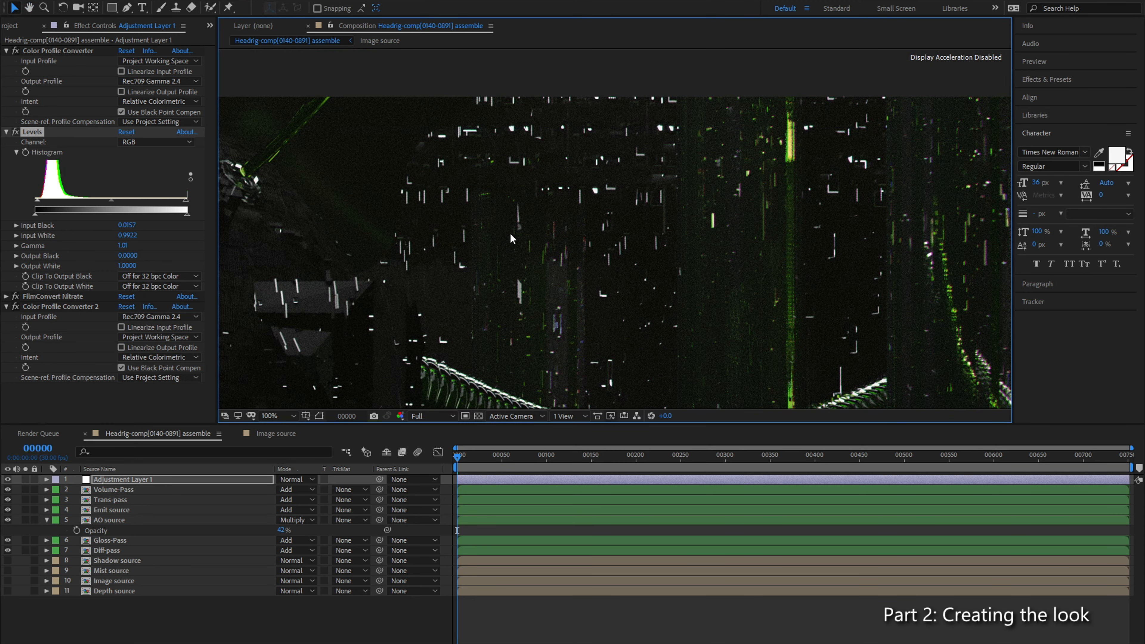
Step: Inspect the film grain and small white lights in the dark background, along the cables and around the central machinery
scroll(532, 204, "up", 1)
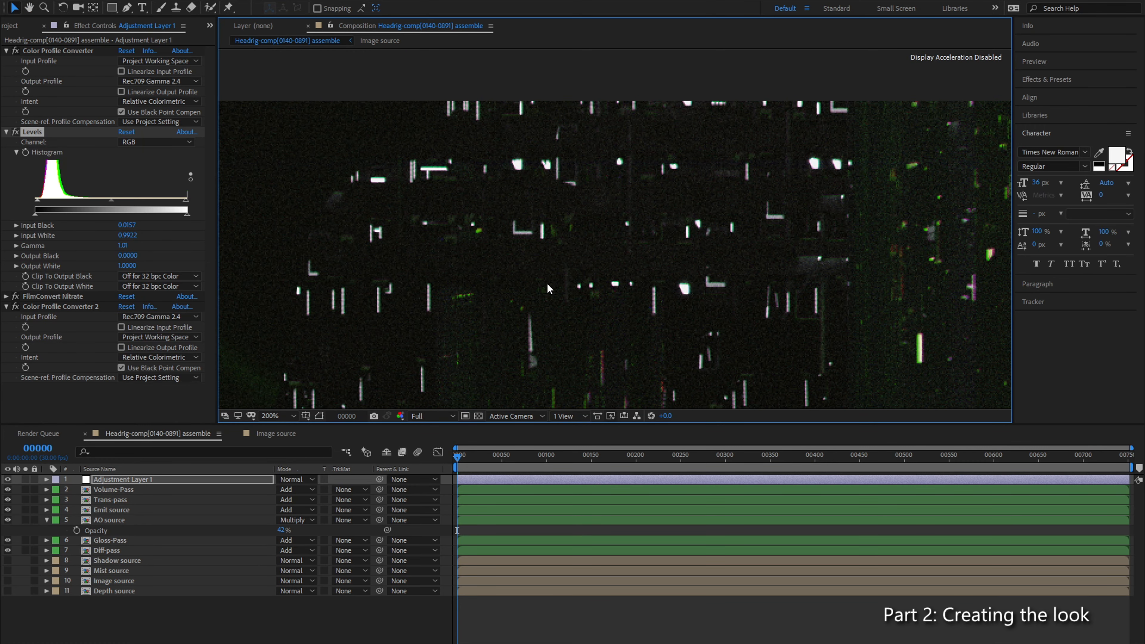
left_click_drag(811, 227, 766, 177)
scroll(634, 292, "down", 2)
scroll(633, 292, "up", 1)
left_click_drag(569, 300, 733, 200)
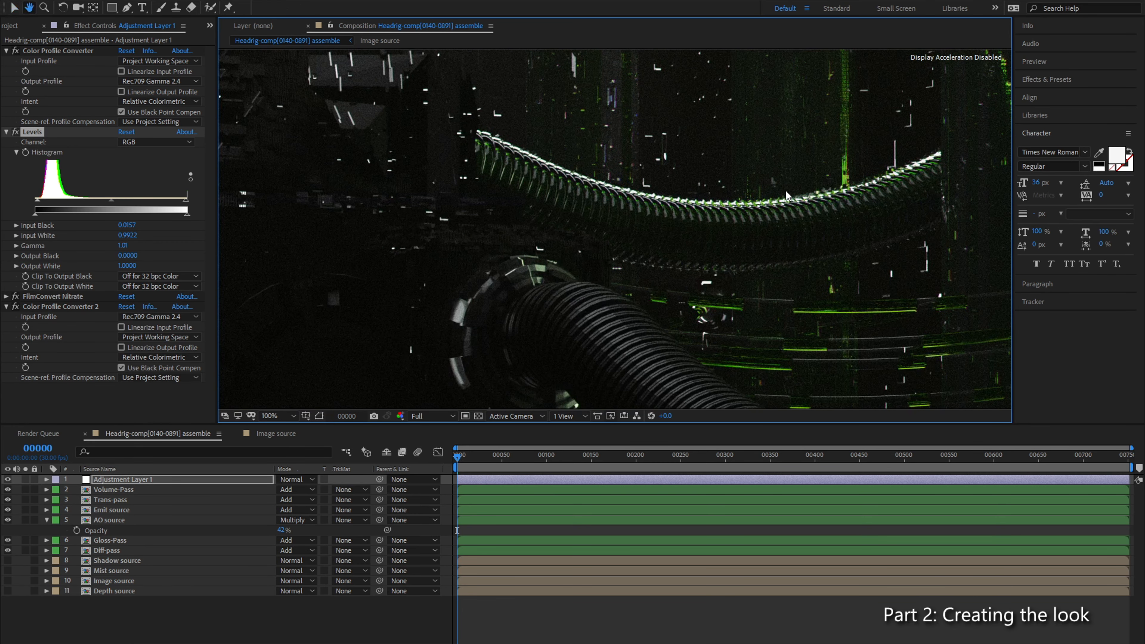
left_click_drag(517, 366, 728, 243)
left_click_drag(401, 331, 677, 220)
left_click_drag(411, 299, 631, 248)
left_click_drag(526, 299, 538, 329)
scroll(696, 172, "down", 2)
scroll(571, 270, "down", 2)
scroll(773, 218, "up", 4)
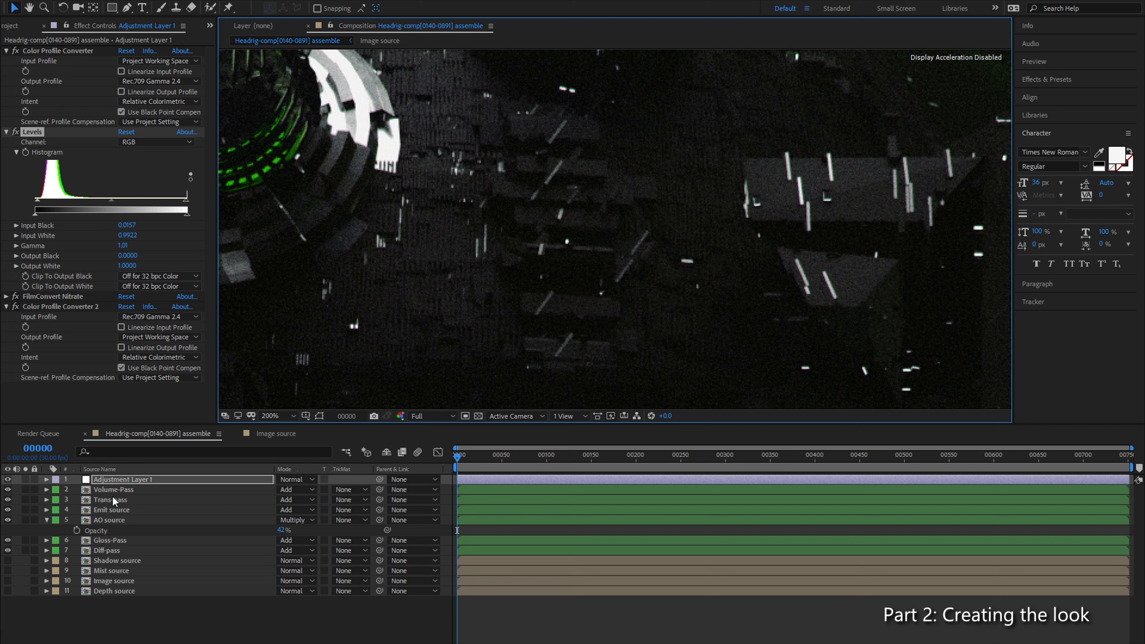
Step: Set the AO source layer's opacity to 50%
left_click(112, 549)
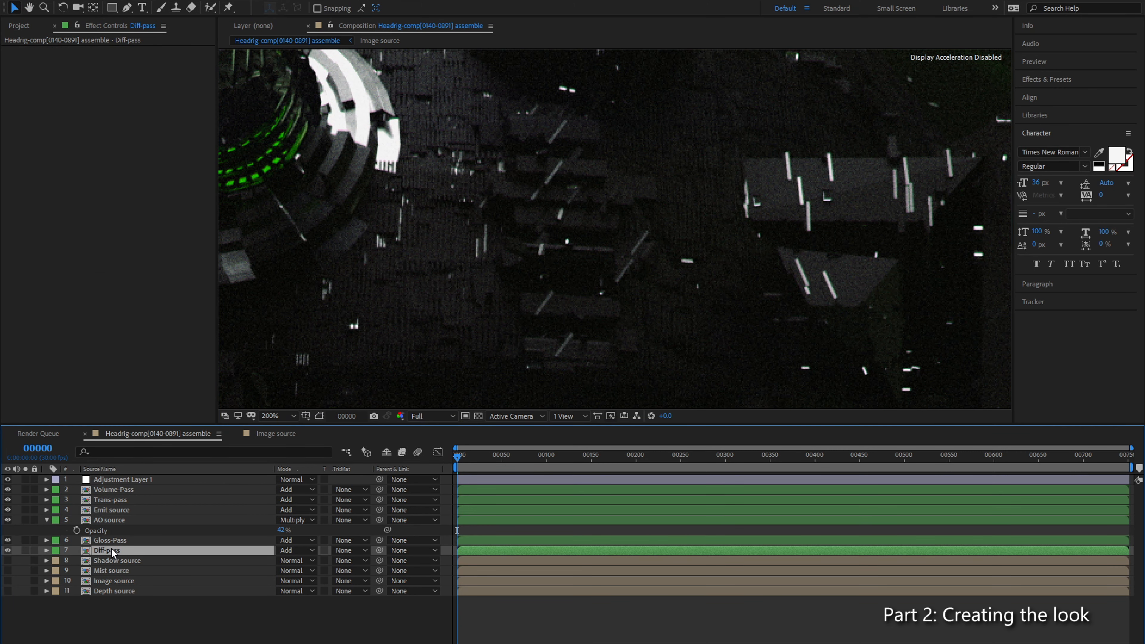
scroll(356, 269, "down", 3)
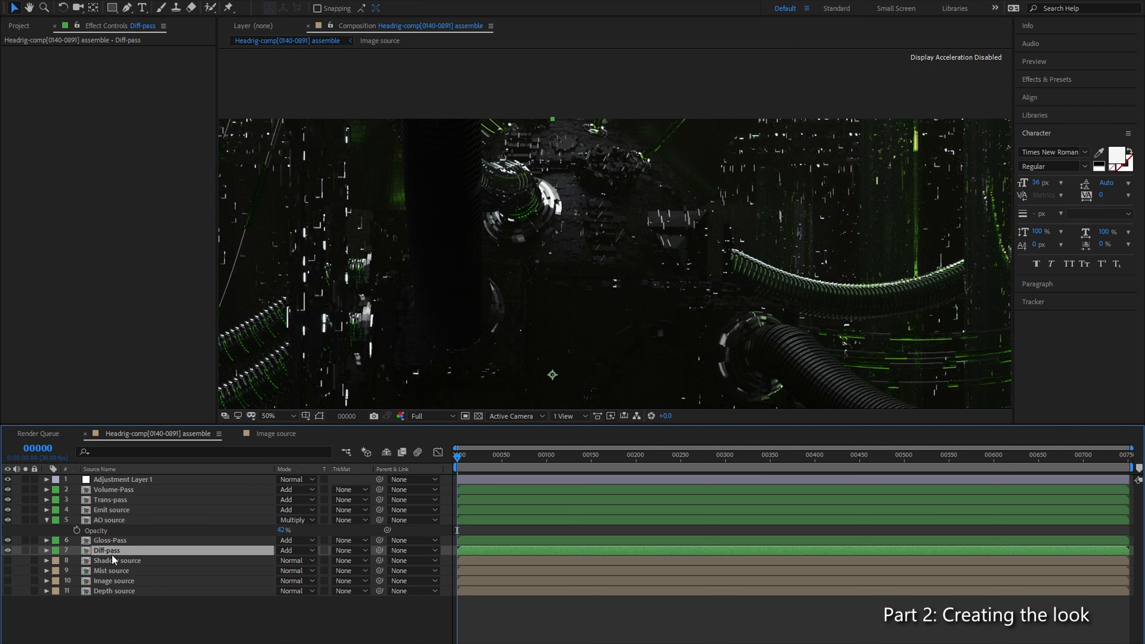
left_click(104, 542)
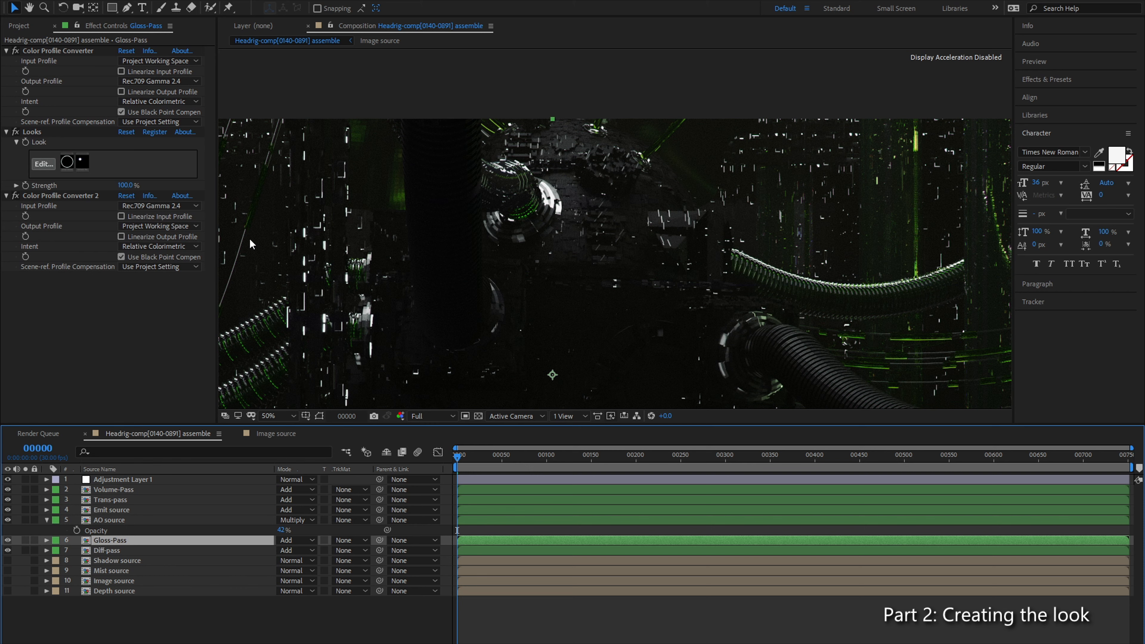
left_click(121, 518)
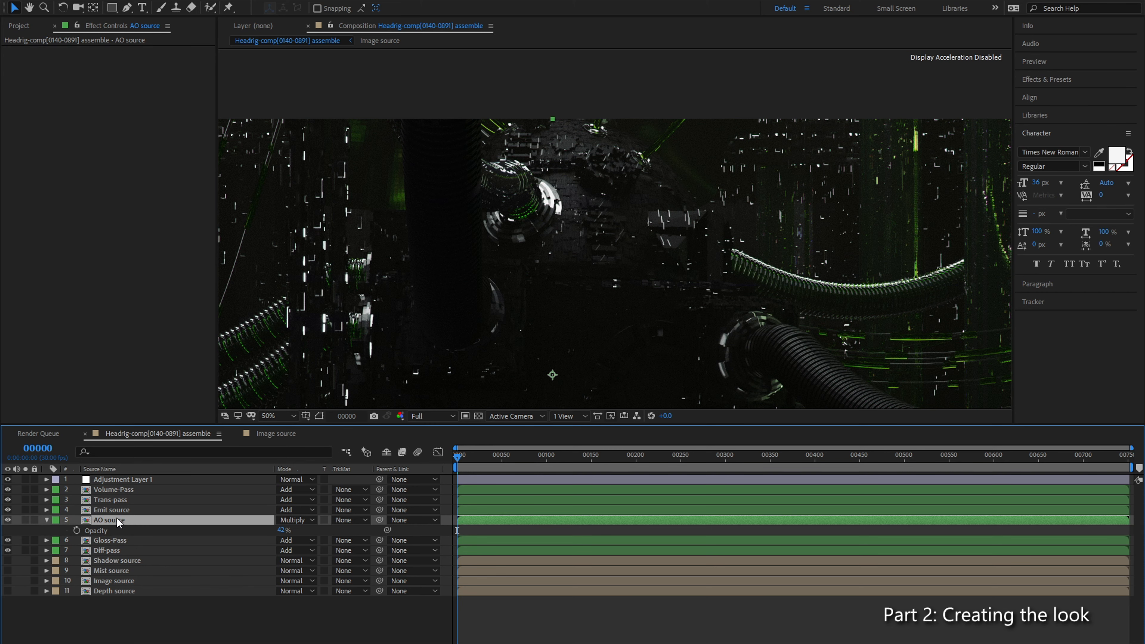
left_click_drag(281, 529, 307, 537)
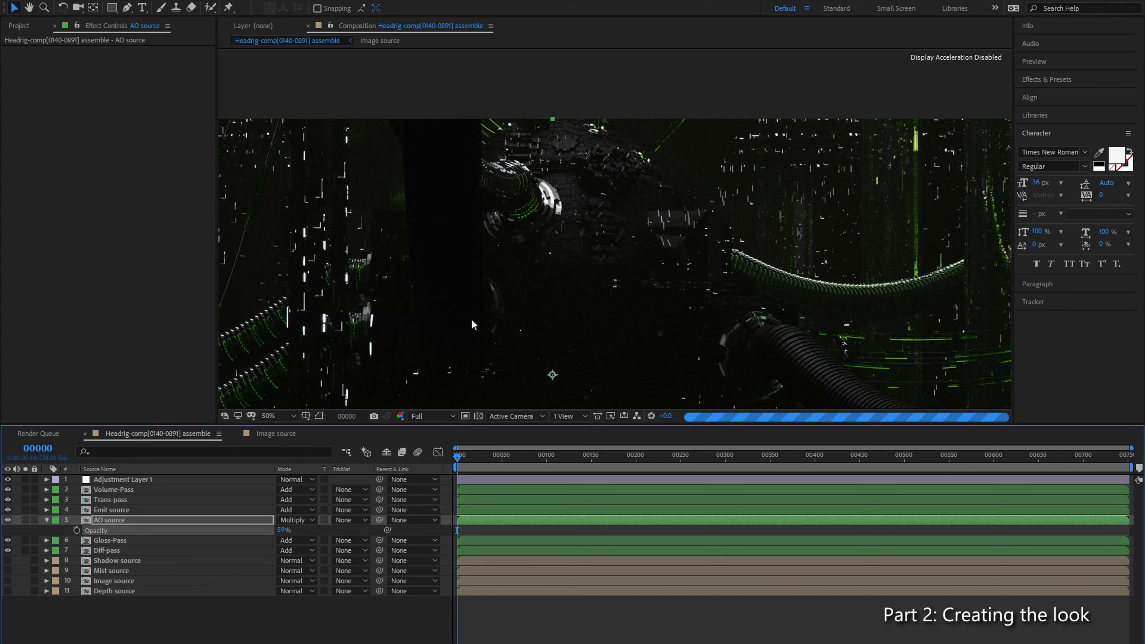
left_click_drag(612, 302, 469, 199)
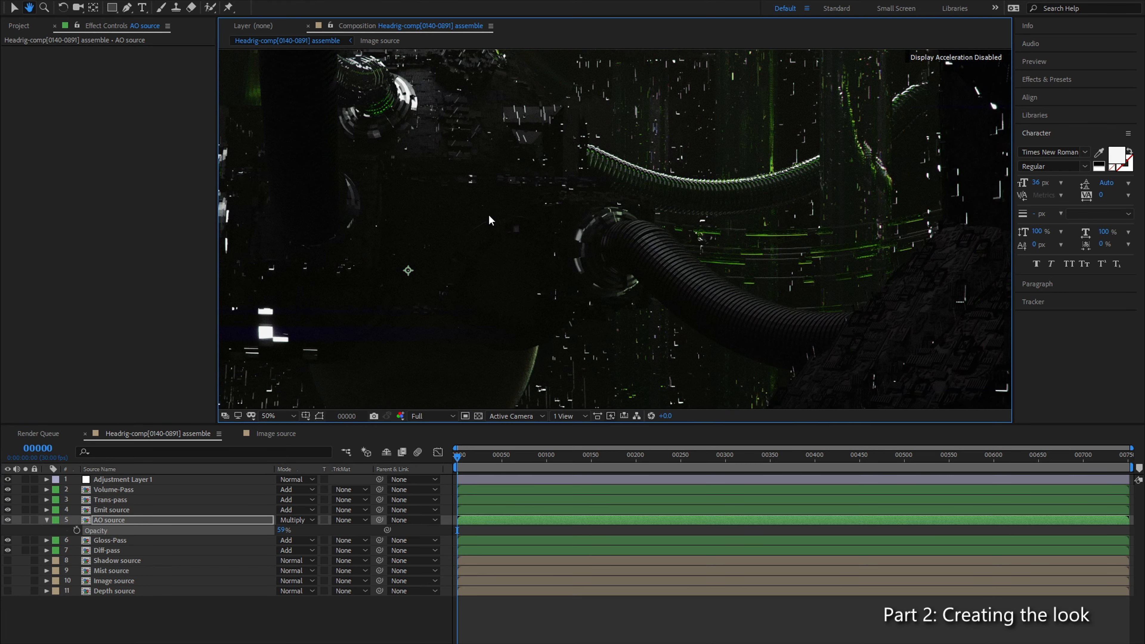
left_click(281, 530)
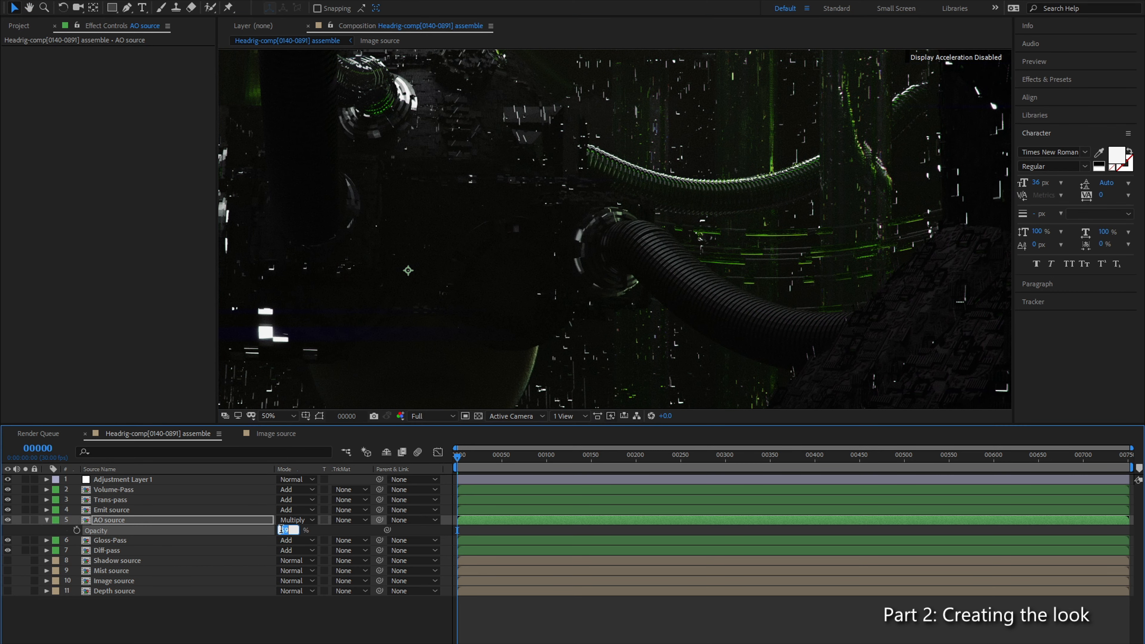
type("50")
key("Return")
Step: Open the Volume-Pass composition and examine the noise in its dark areas and around the cable silhouettes
left_click(122, 510)
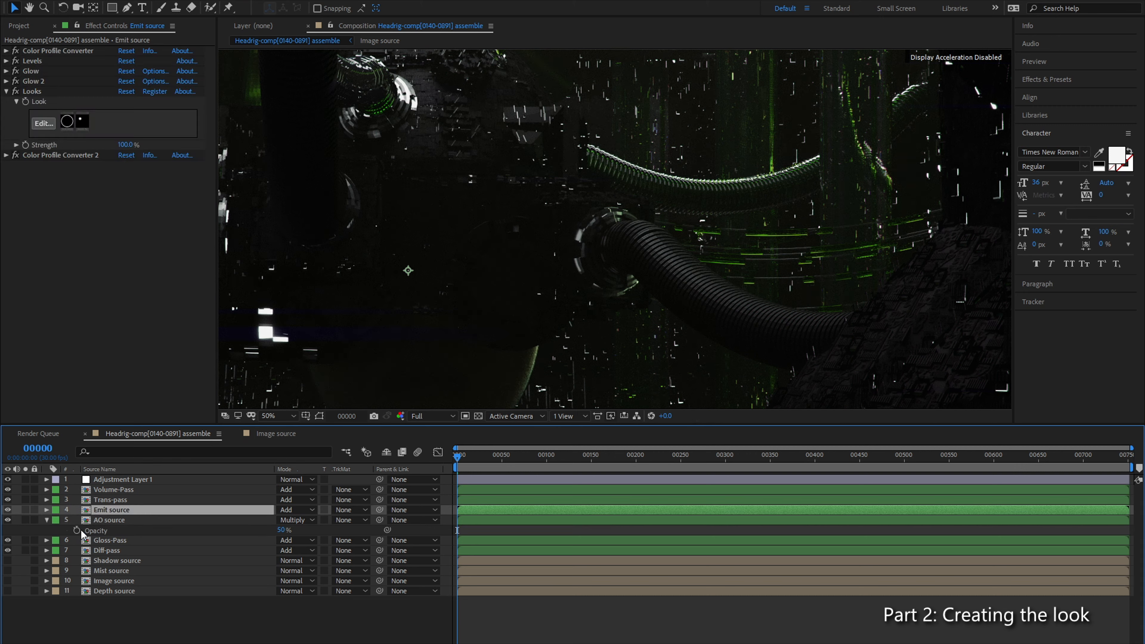
left_click(125, 500)
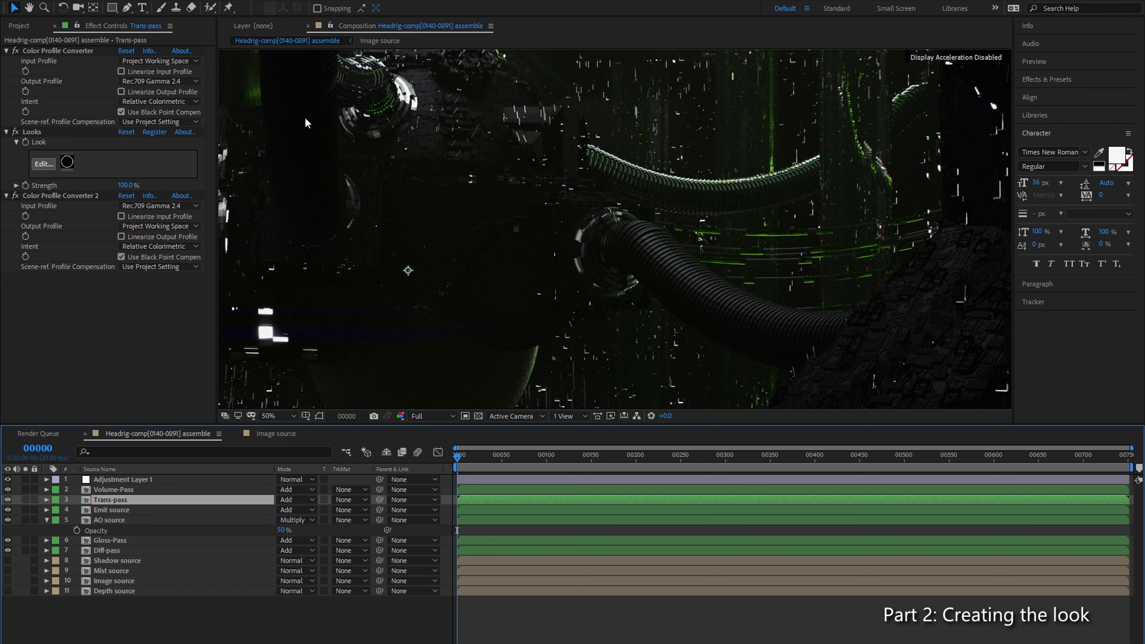
left_click(136, 491)
double_click(112, 490)
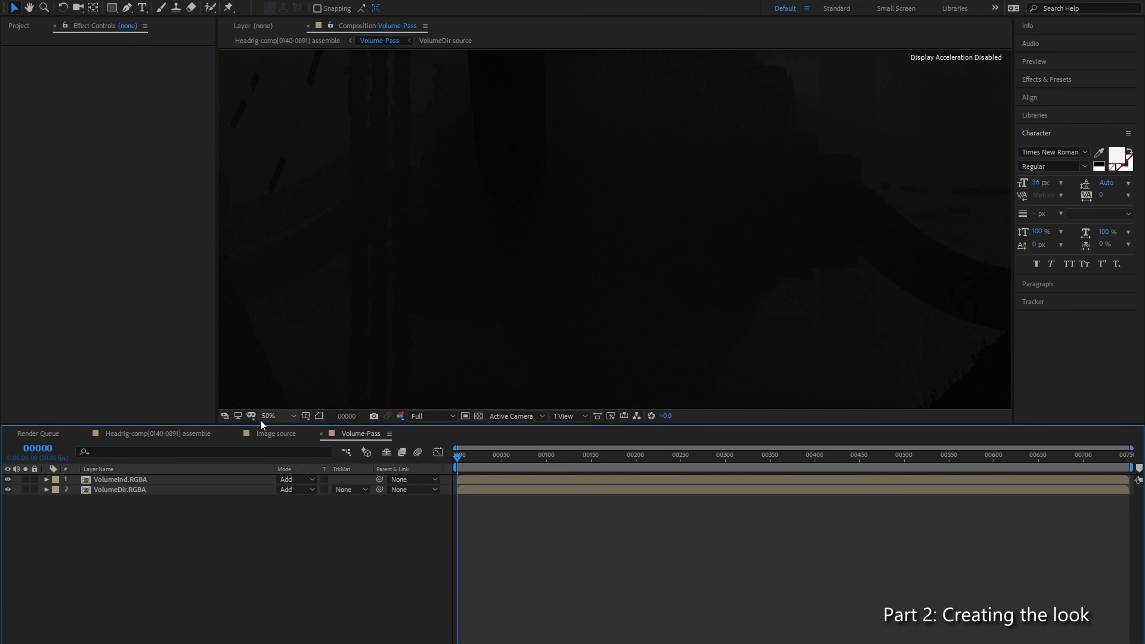
scroll(516, 260, "down", 4)
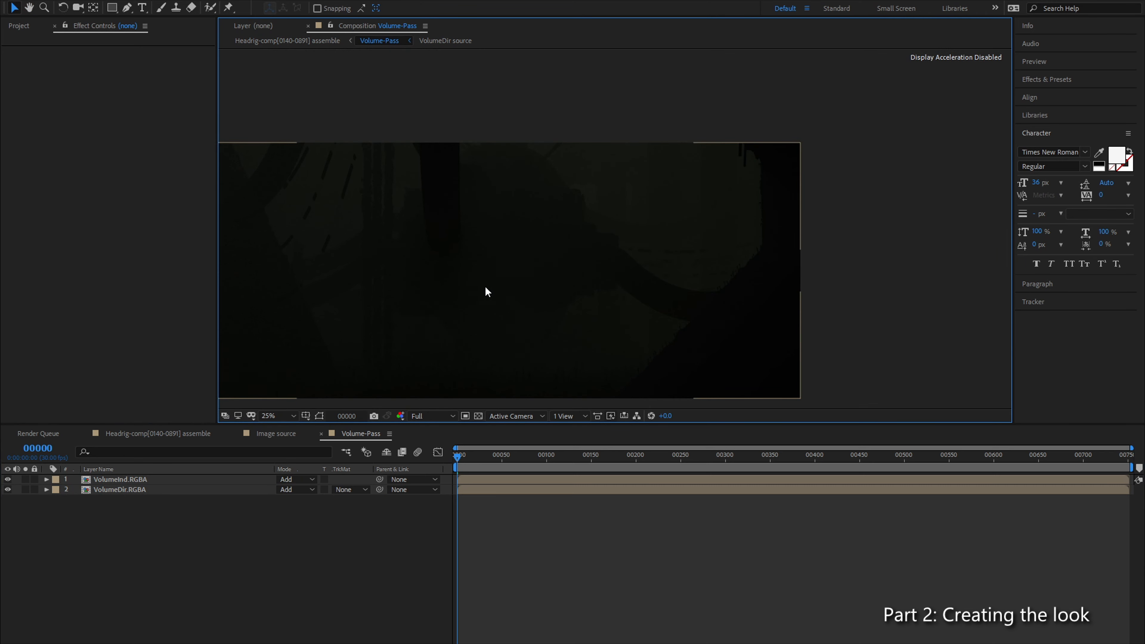
scroll(485, 289, "up", 4)
left_click_drag(592, 332, 544, 249)
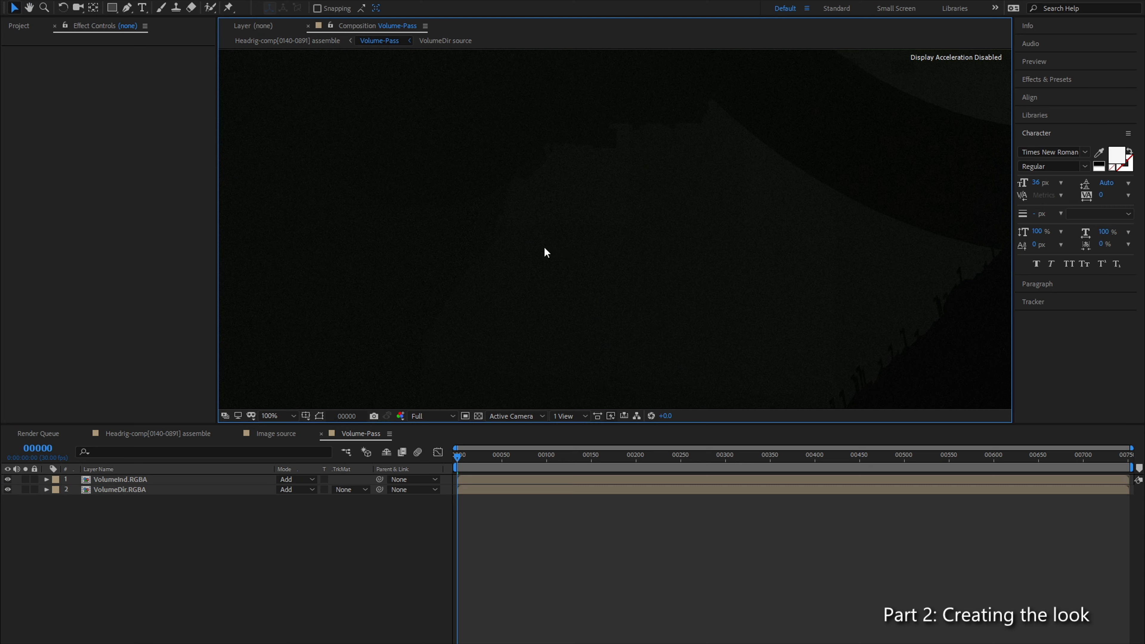
scroll(592, 319, "down", 4)
scroll(582, 293, "up", 2)
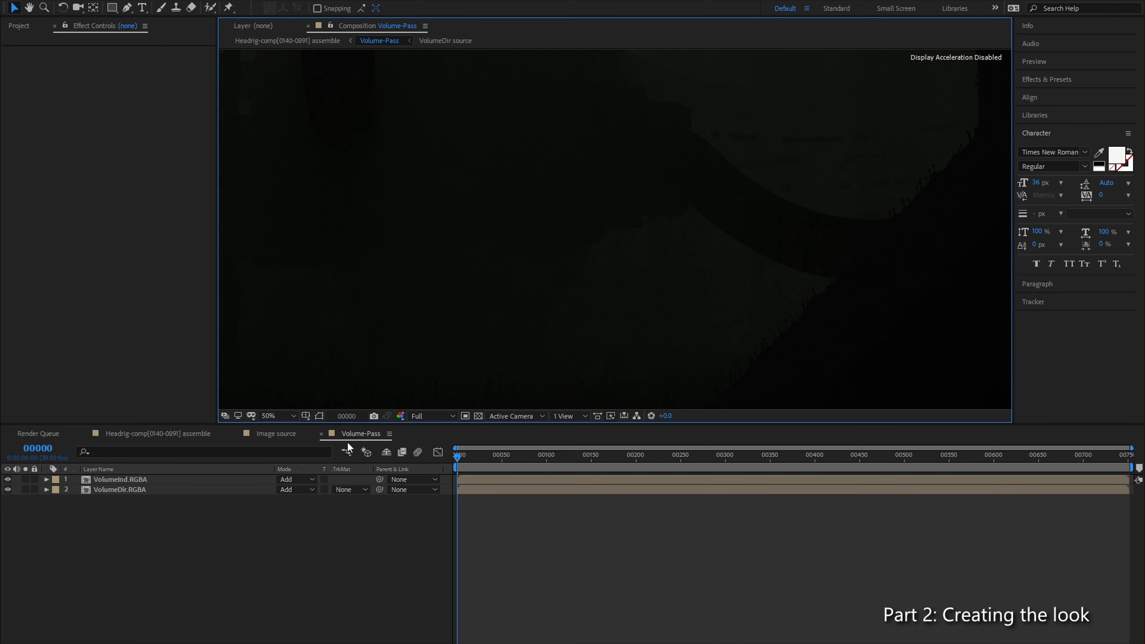
Step: Return to the Headrig-comp[0140-0891] assemble composition and solo the Volume-Pass layer
left_click(145, 433)
left_click(25, 489)
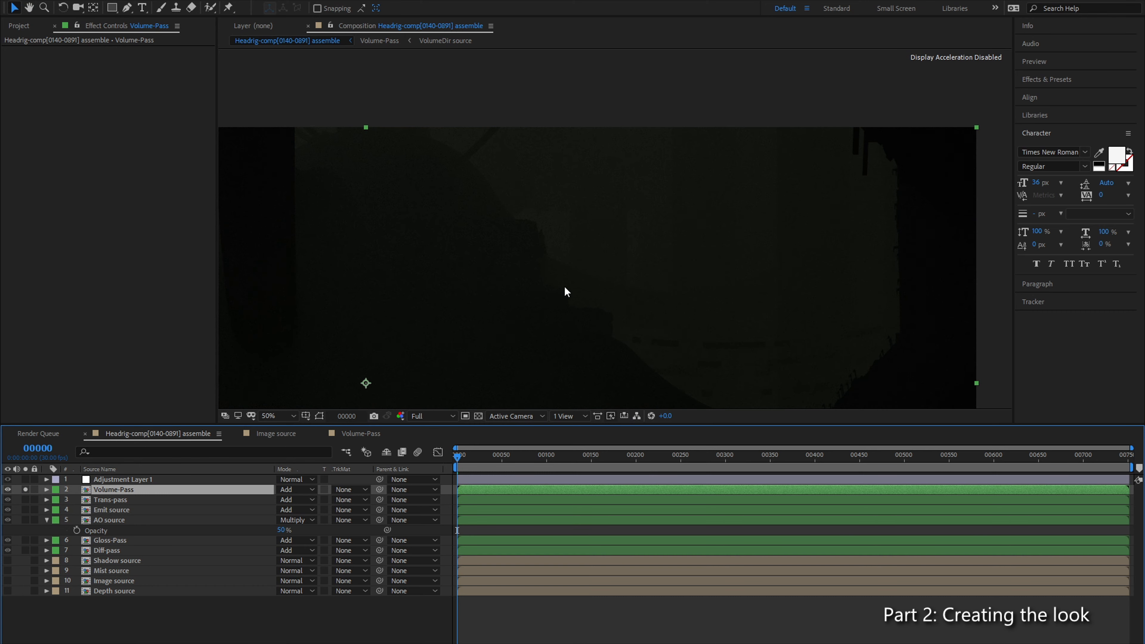
scroll(606, 243, "up", 2)
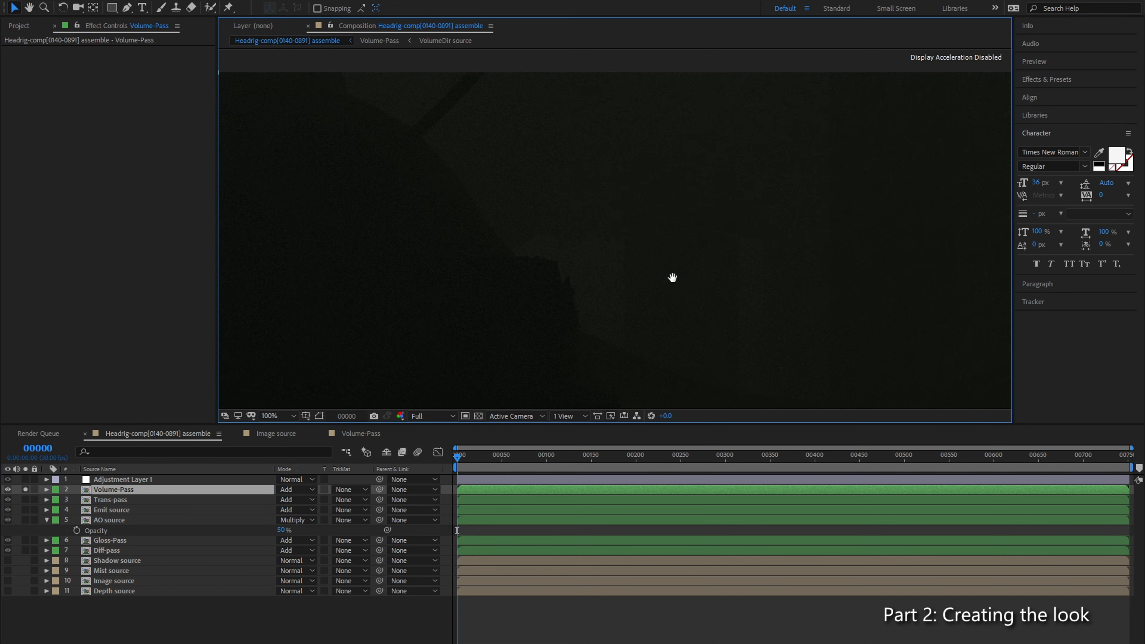
Step: Copy both Color Profile Converter effects from Trans-pass onto the Volume-Pass layer
left_click(131, 500)
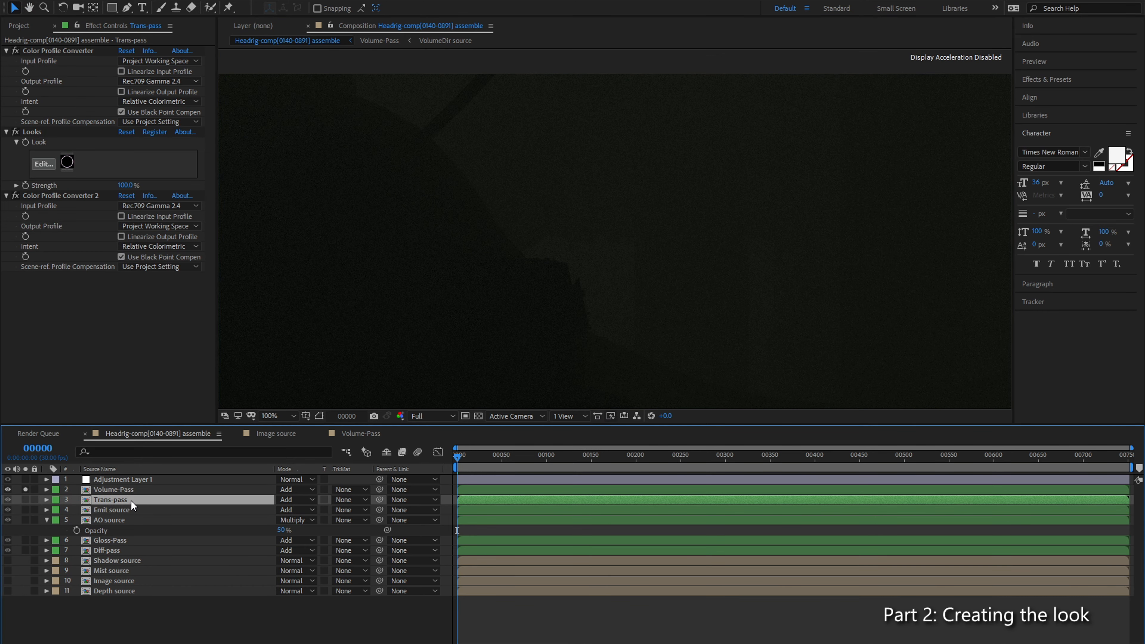
left_click(53, 72)
left_click(67, 195, "ctrl")
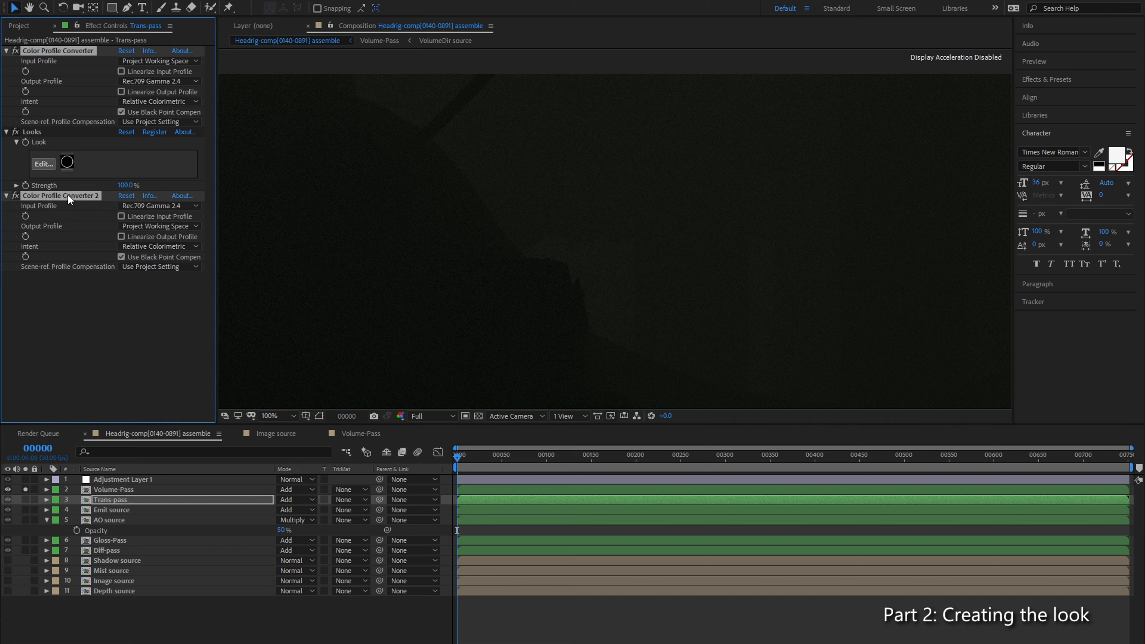
left_click(133, 489)
key("ctrl+v")
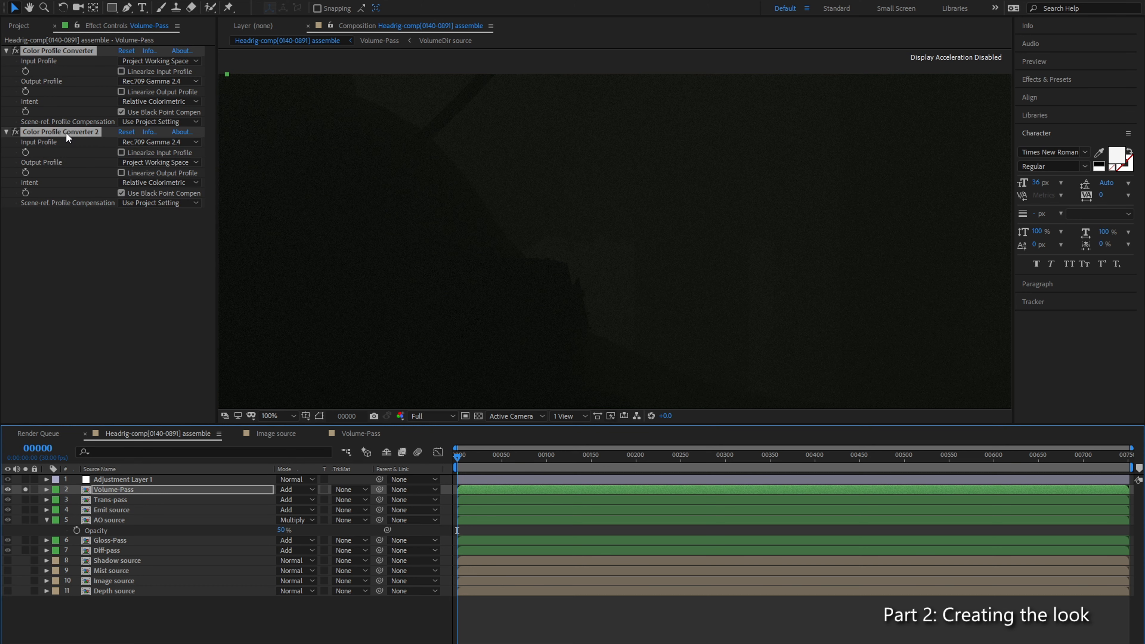
left_click(122, 316)
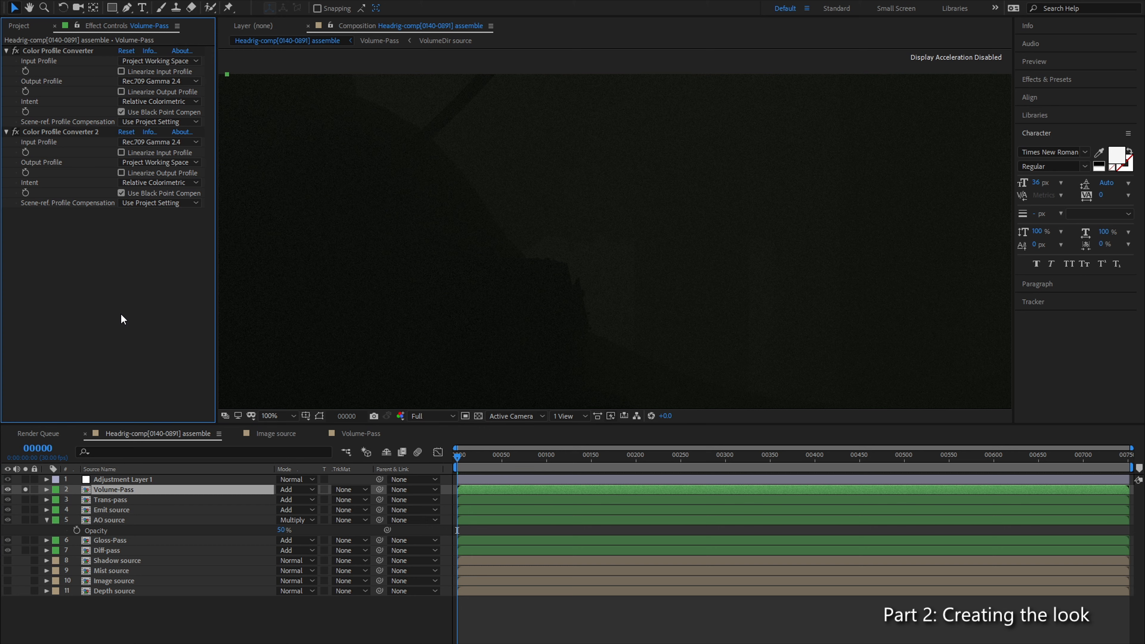
Step: Add the Reduce Noise v4 effect to Volume-Pass and place it between the two Color Profile Converters
left_click(144, 479)
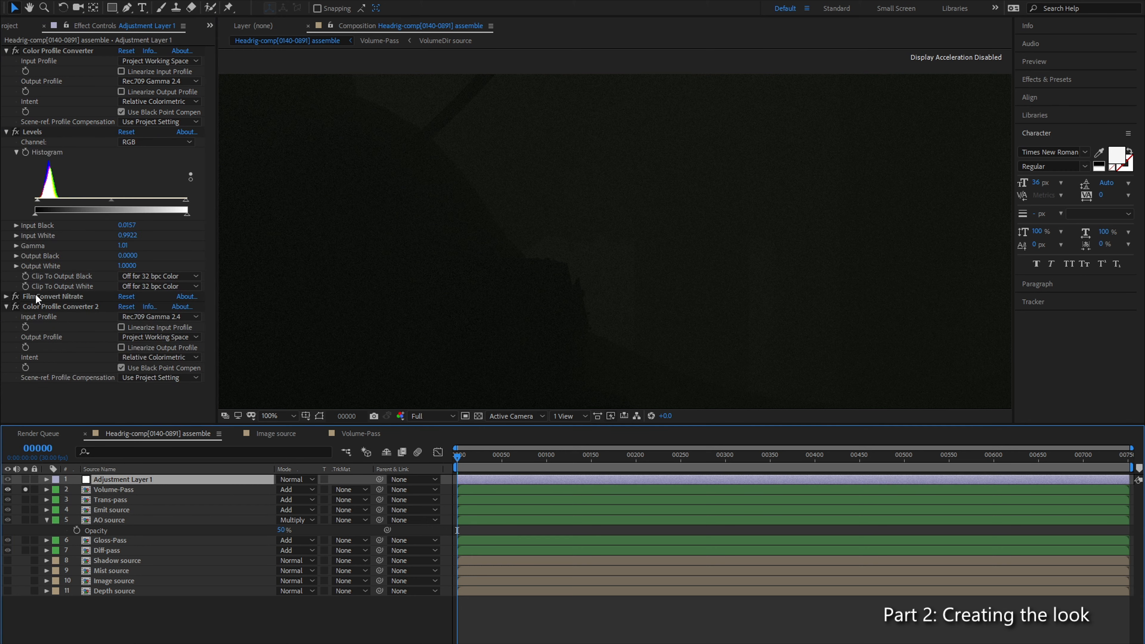
left_click(123, 491)
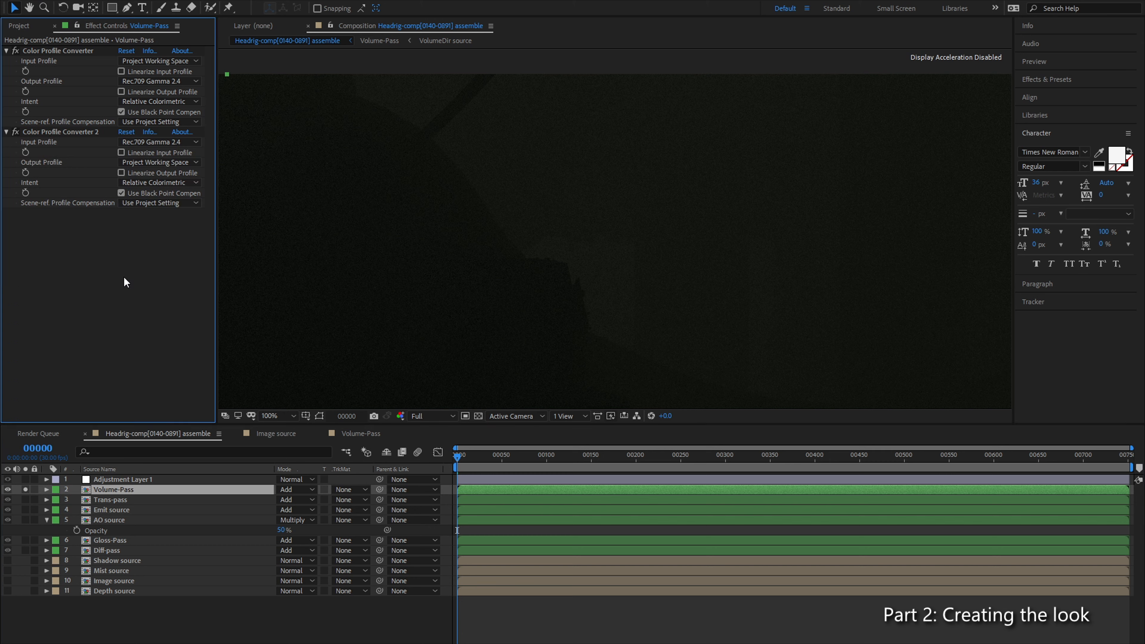
key("ctrl+space")
type("reduc")
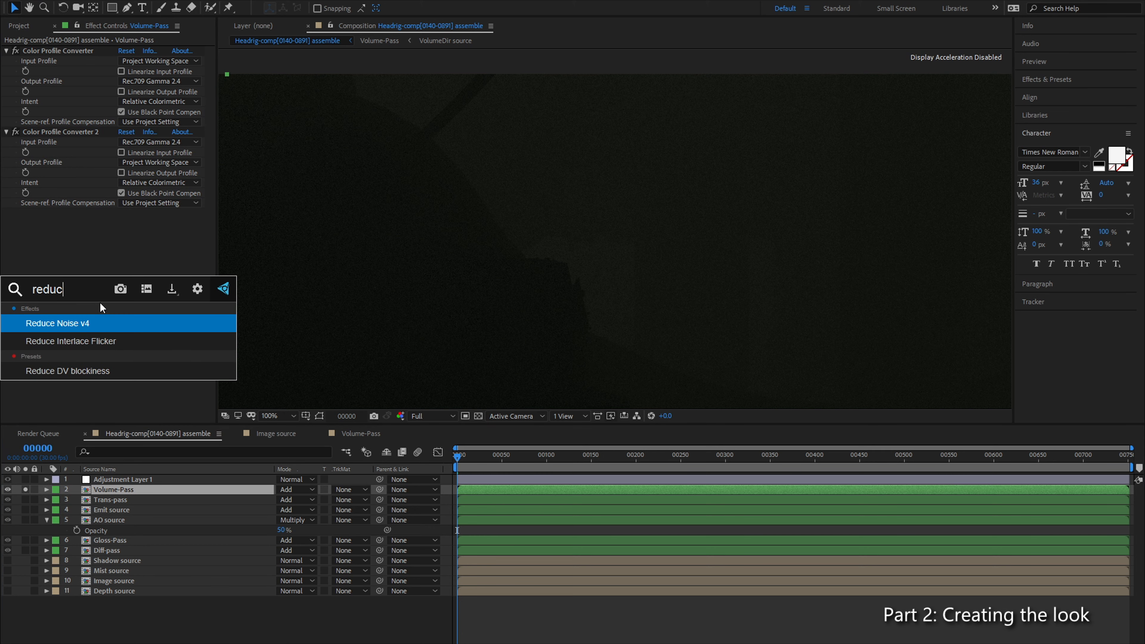
key("Return")
left_click_drag(61, 213, 72, 130)
Step: Open the Reduce Noise setup, build an automatic noise profile for Volume-Pass and refine it with a sample from the dark central area
left_click(156, 143)
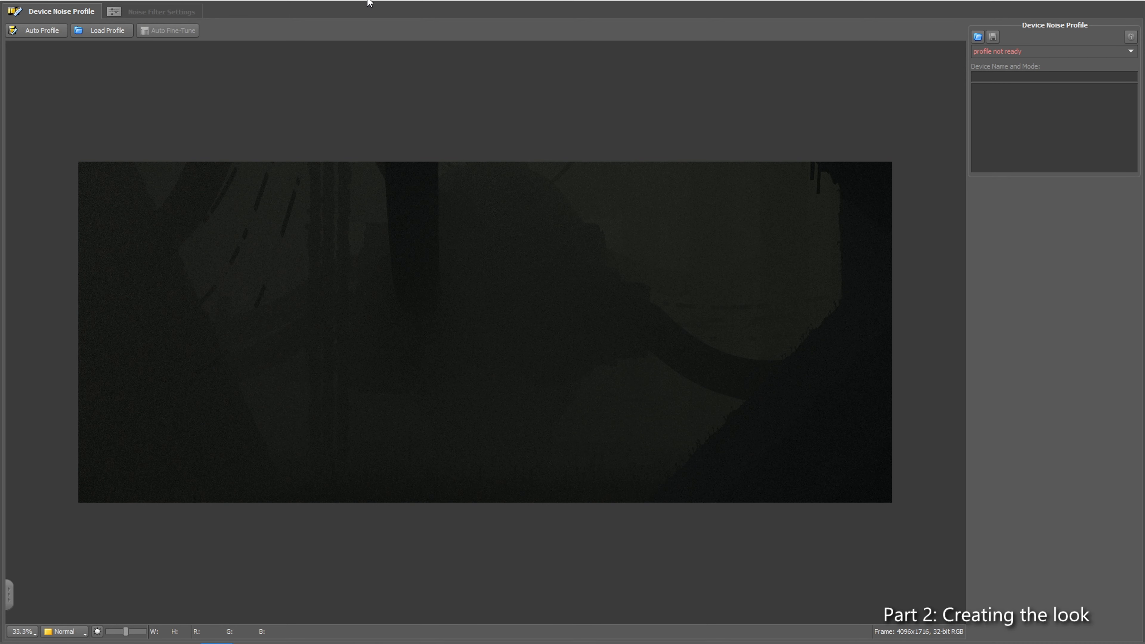
left_click(57, 32)
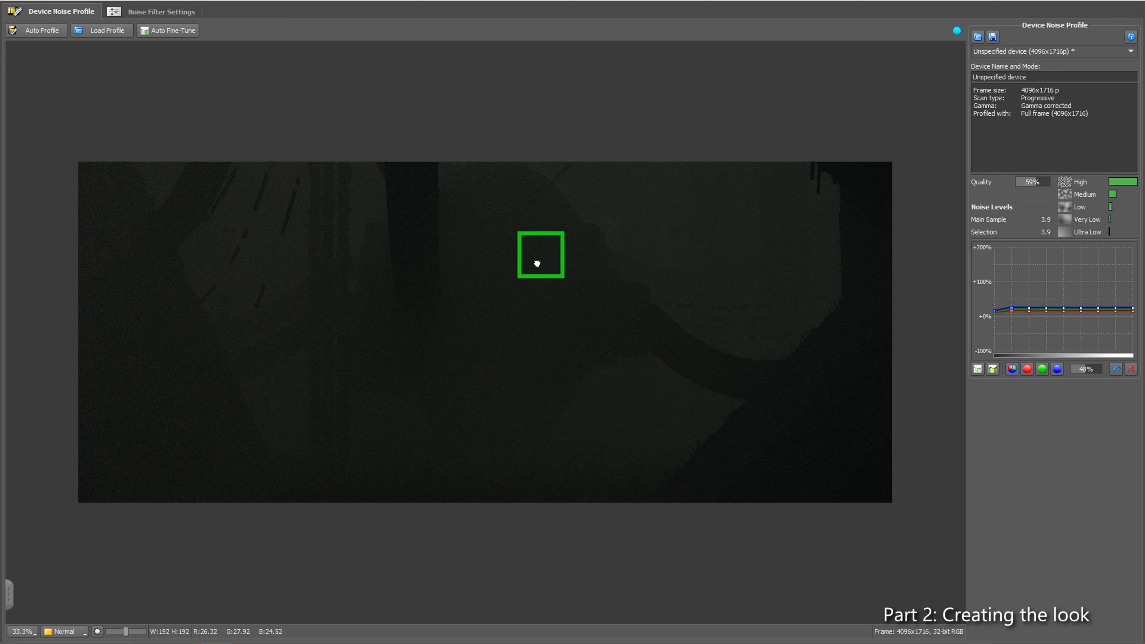
left_click(977, 369)
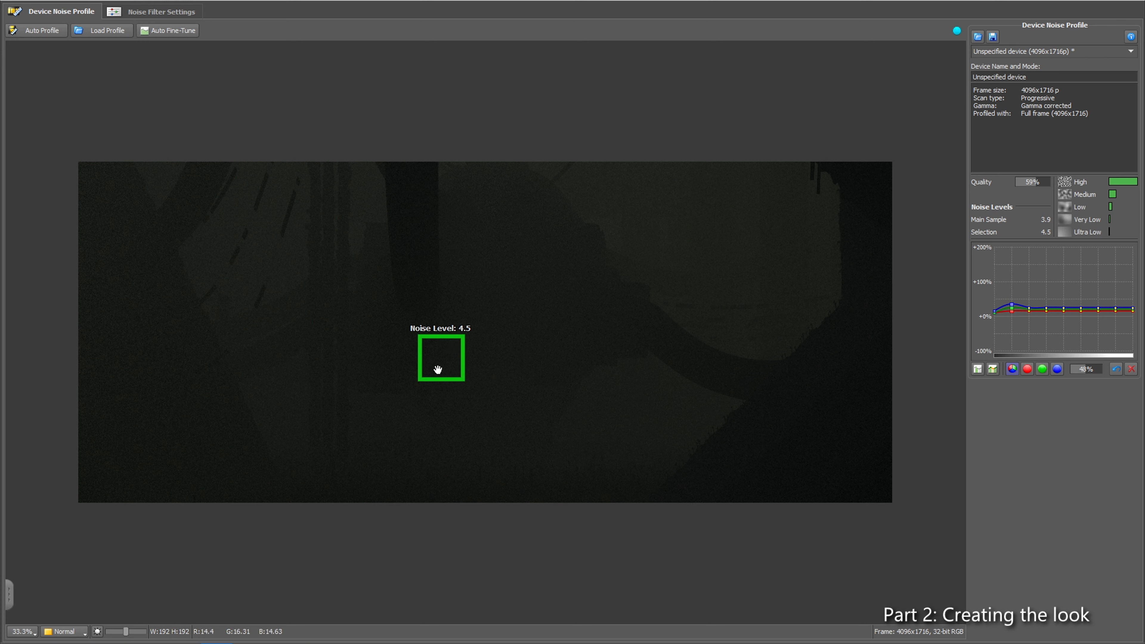
Step: Show the noise filter settings and compare the filtered Variant #1 with the original image around the silhouette edges
left_click(166, 13)
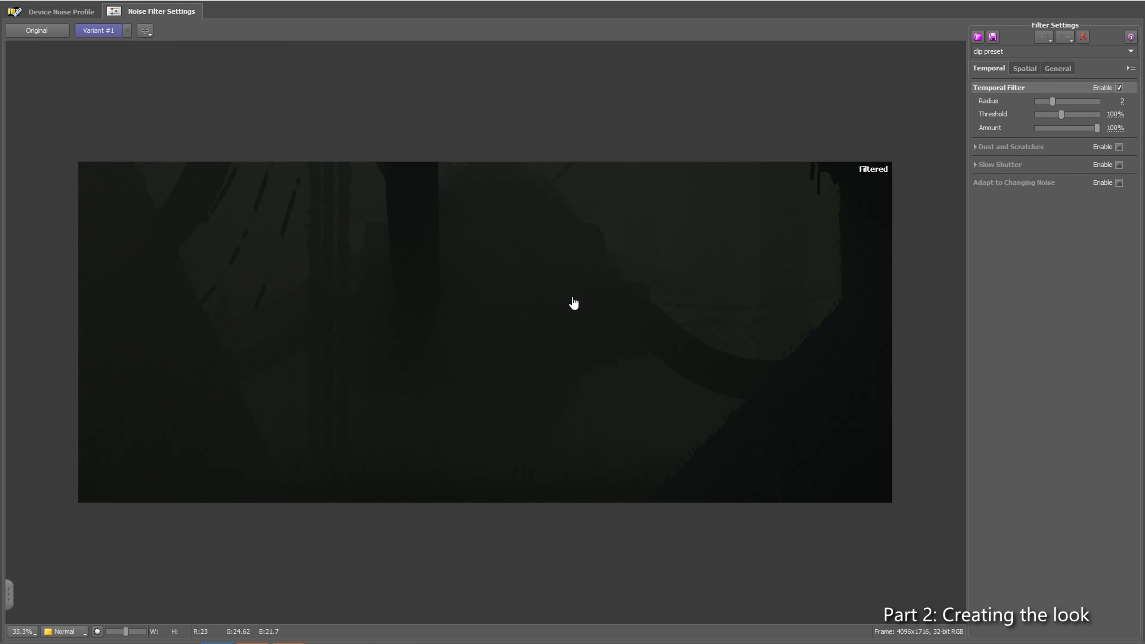
scroll(572, 297, "up", 4)
left_click_drag(746, 199, 534, 361)
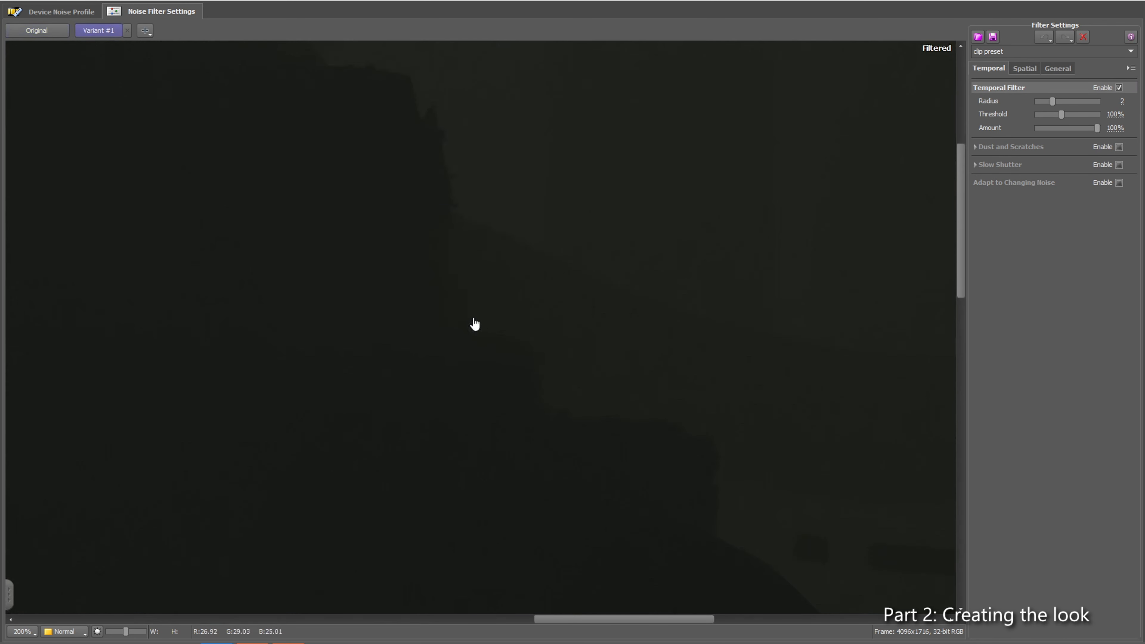
left_click(63, 31)
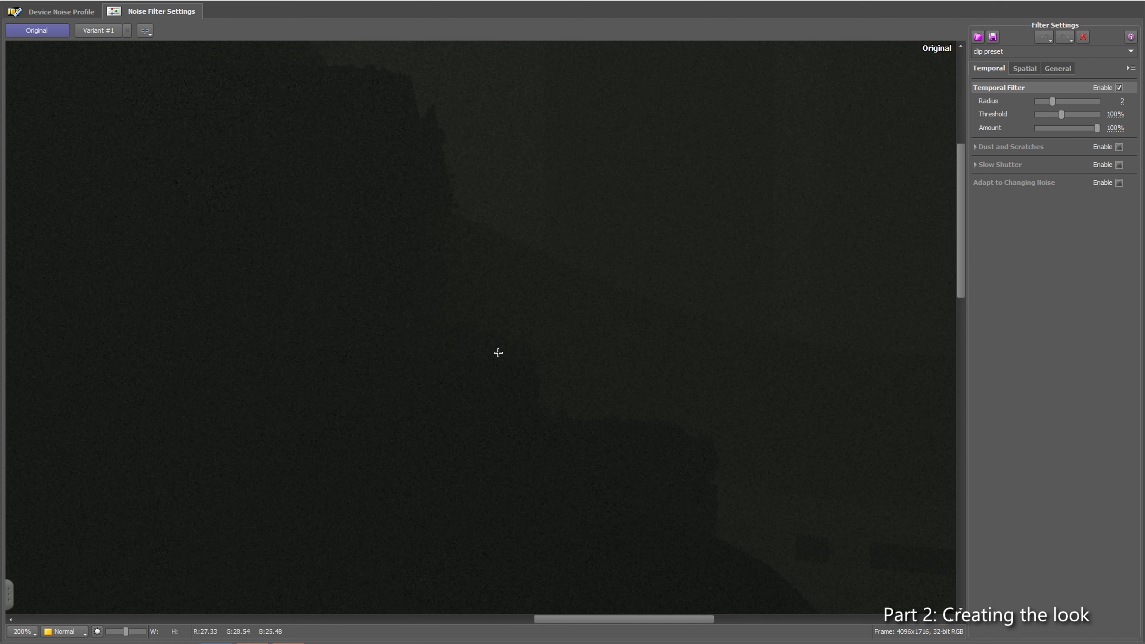
scroll(562, 300, "up", 1)
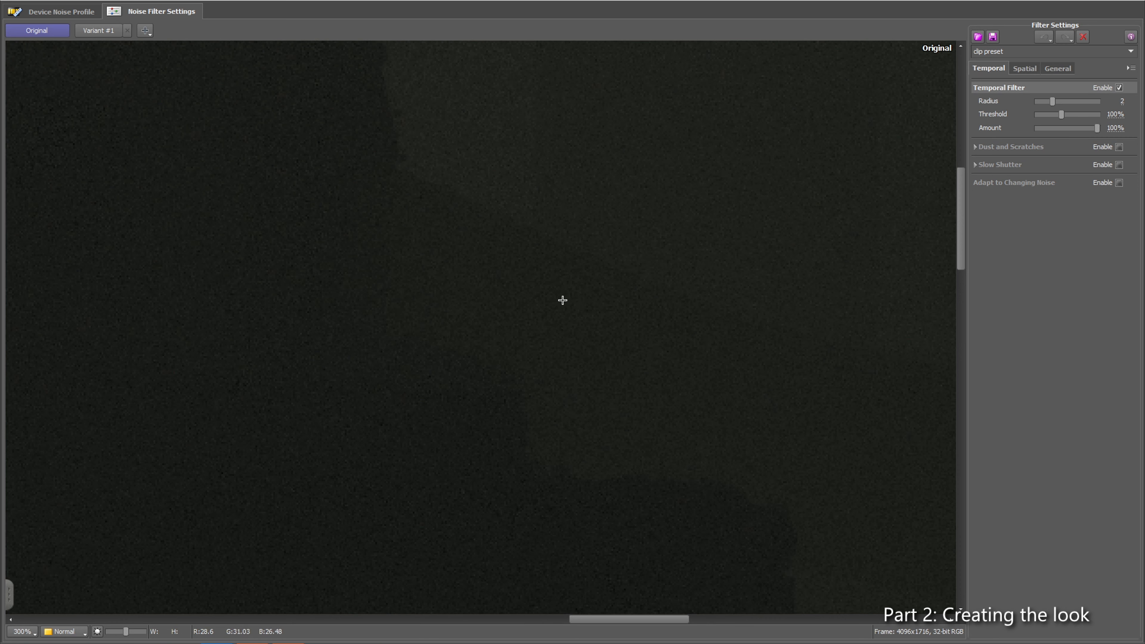
scroll(473, 335, "down", 1)
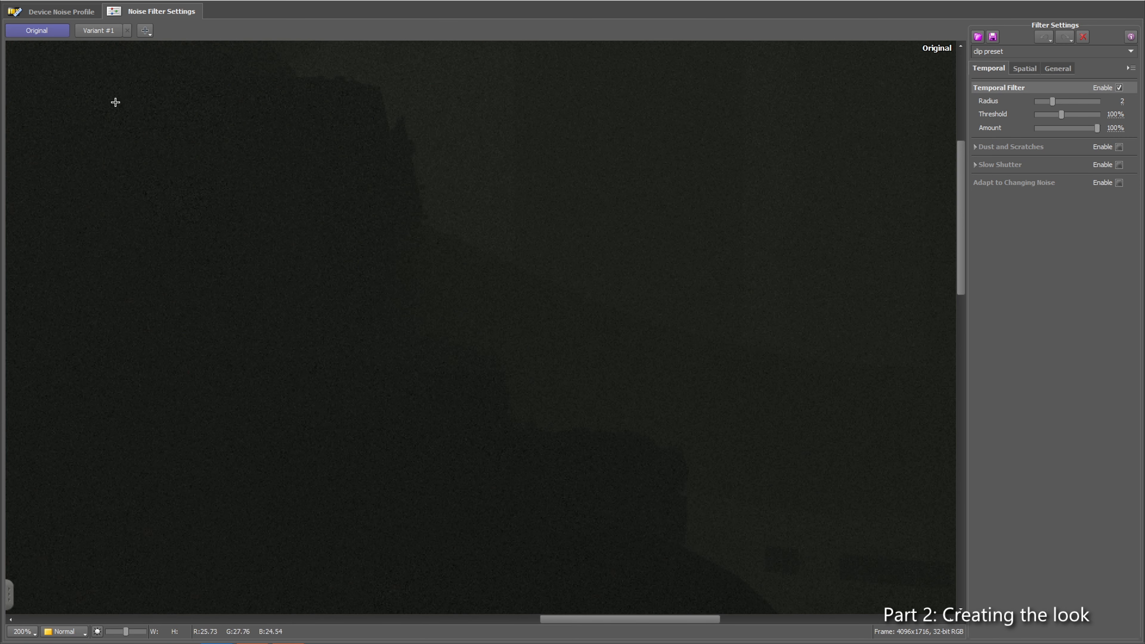
left_click(96, 28)
Step: Examine the filtered Variant #1 against the original at several magnifications, around the silhouette edges, central trunk and vertical columns
left_click_drag(365, 334, 713, 207)
scroll(580, 307, "down", 3)
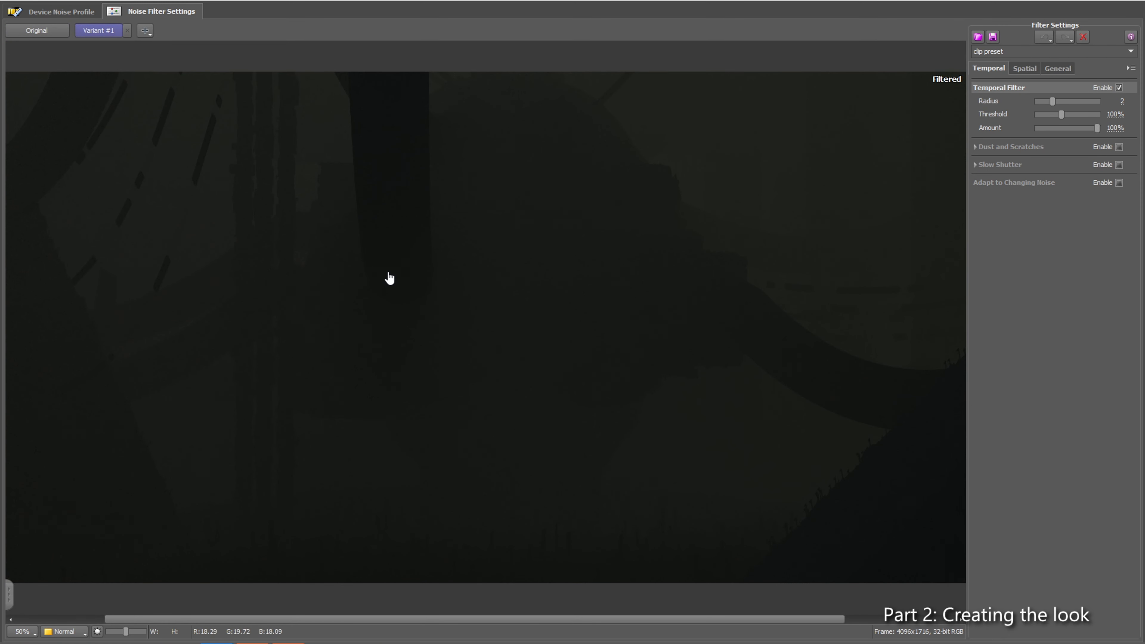
scroll(386, 276, "up", 2)
scroll(349, 285, "up", 2)
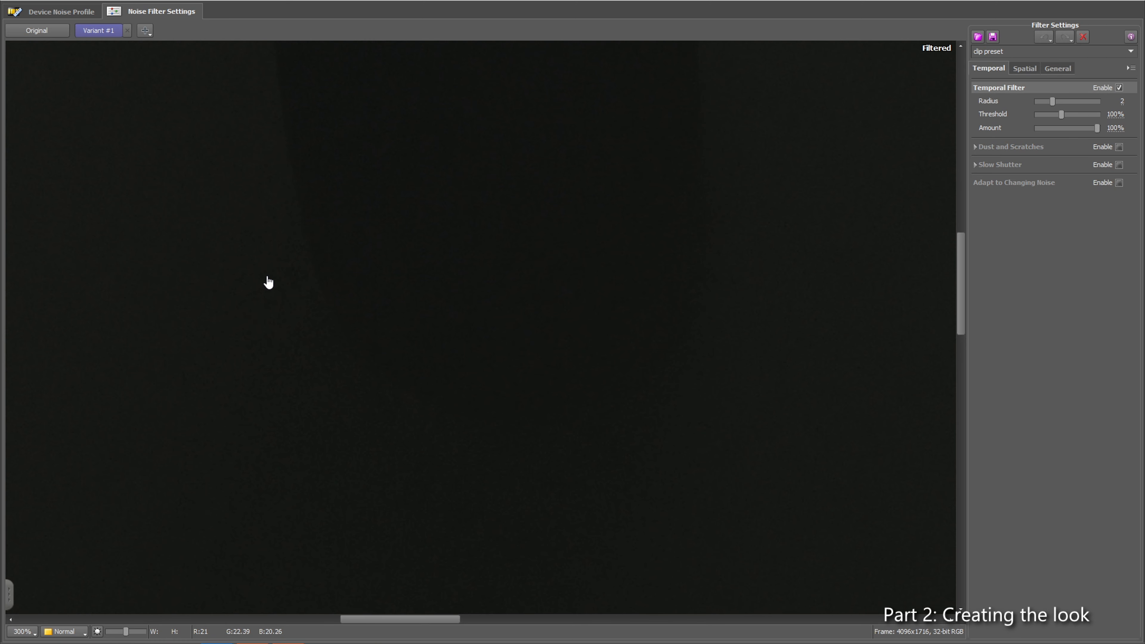
scroll(547, 336, "down", 2)
left_click_drag(270, 258, 275, 326)
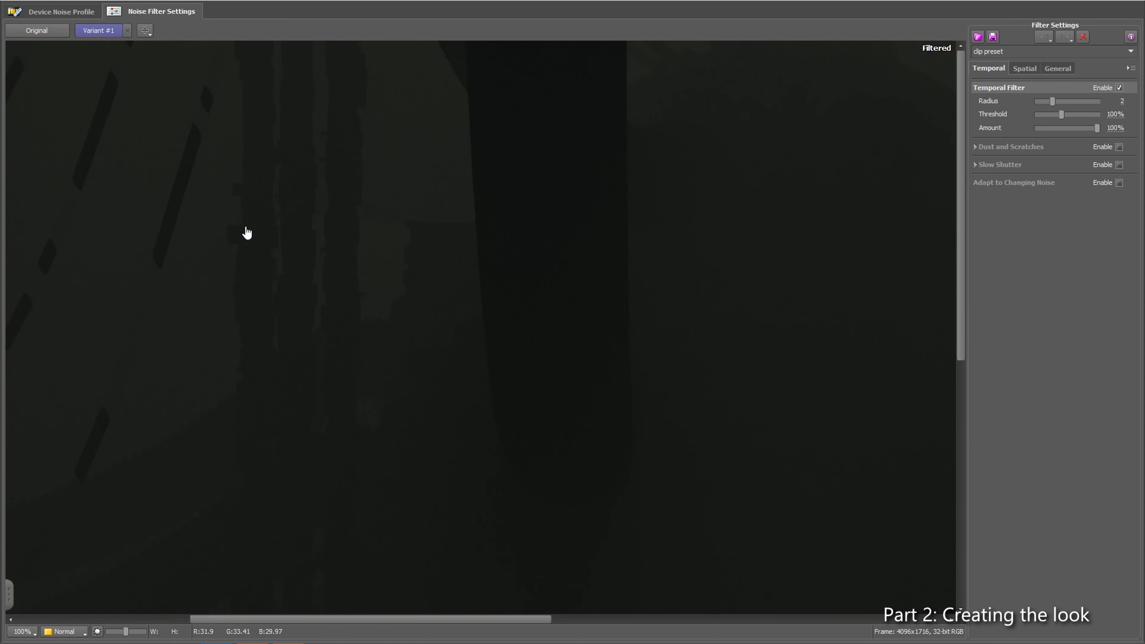
left_click_drag(181, 292, 483, 376)
scroll(398, 365, "up", 2)
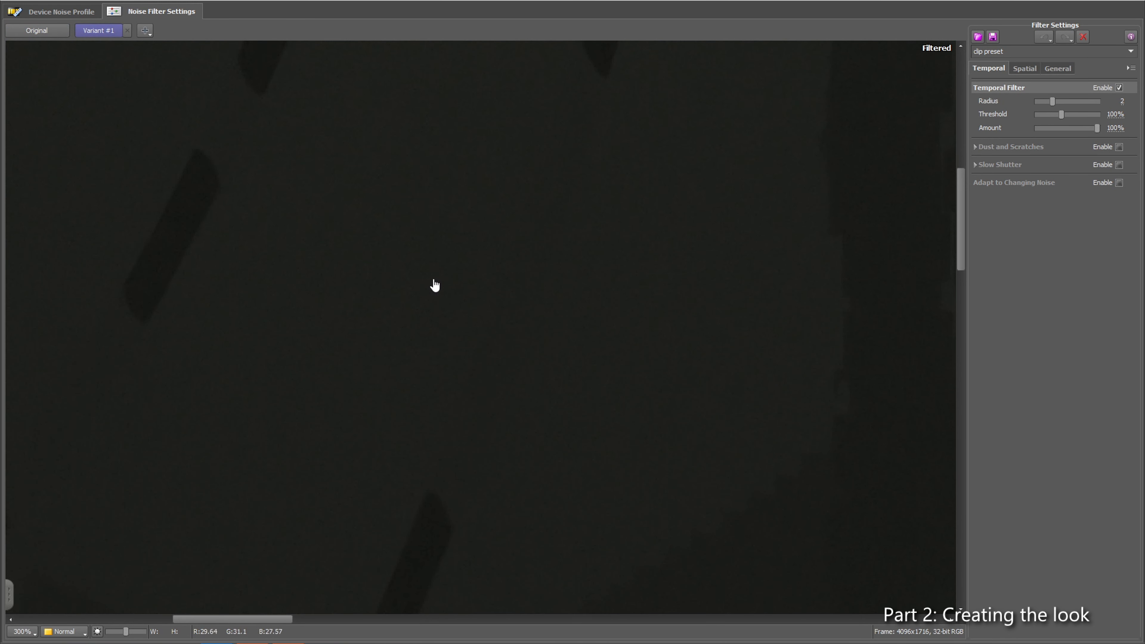
scroll(558, 324, "down", 1)
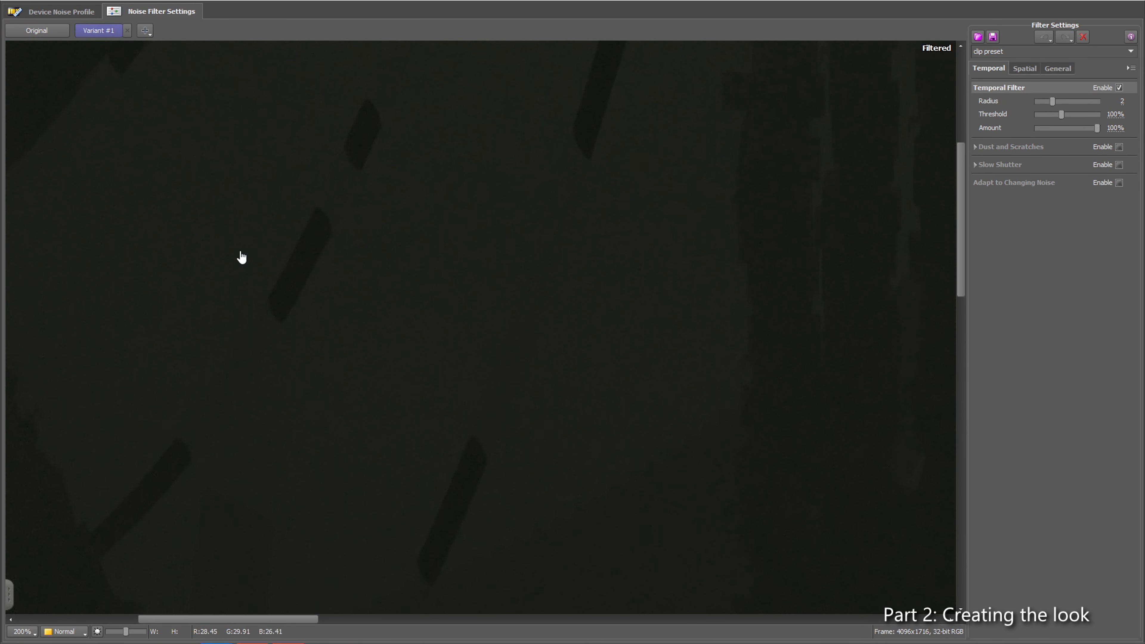
left_click_drag(493, 294, 585, 218)
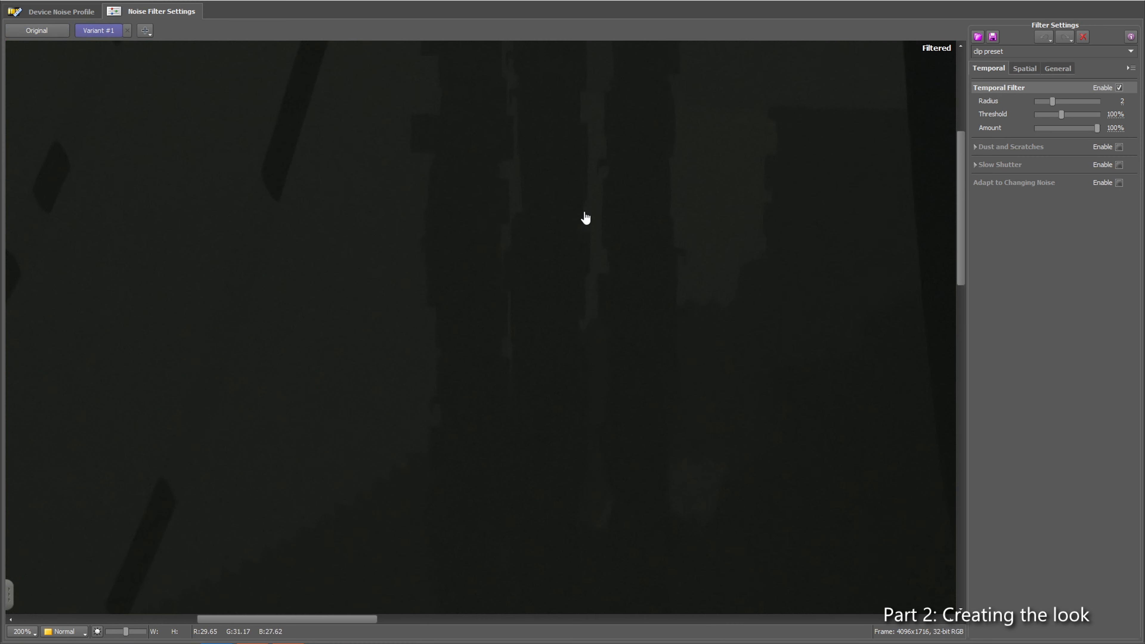
scroll(585, 218, "up", 2)
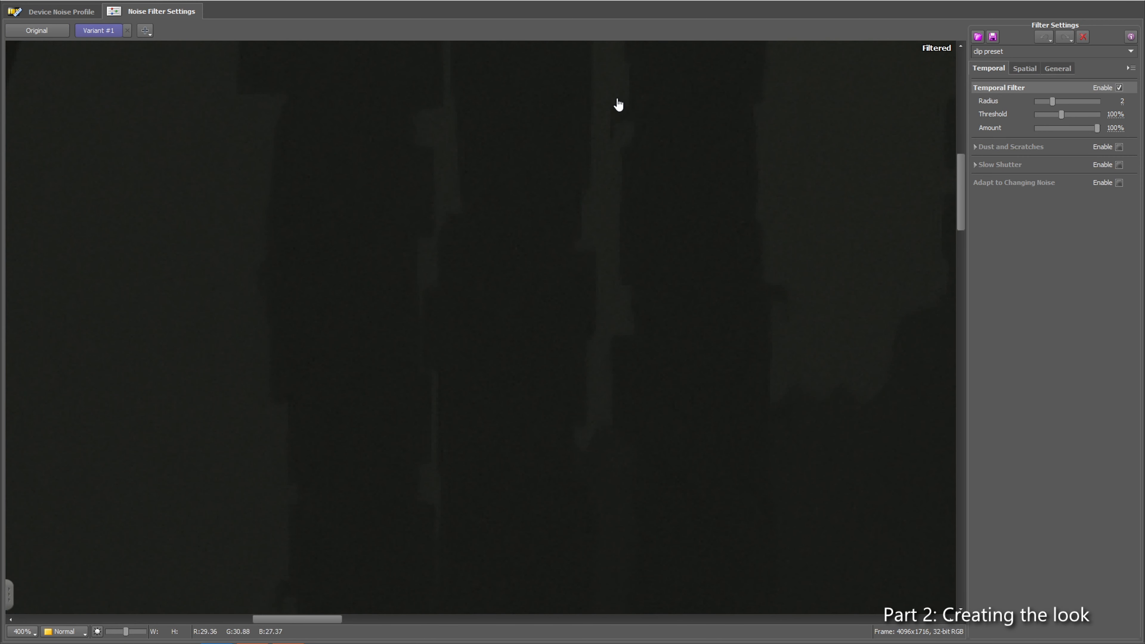
scroll(582, 241, "down", 1)
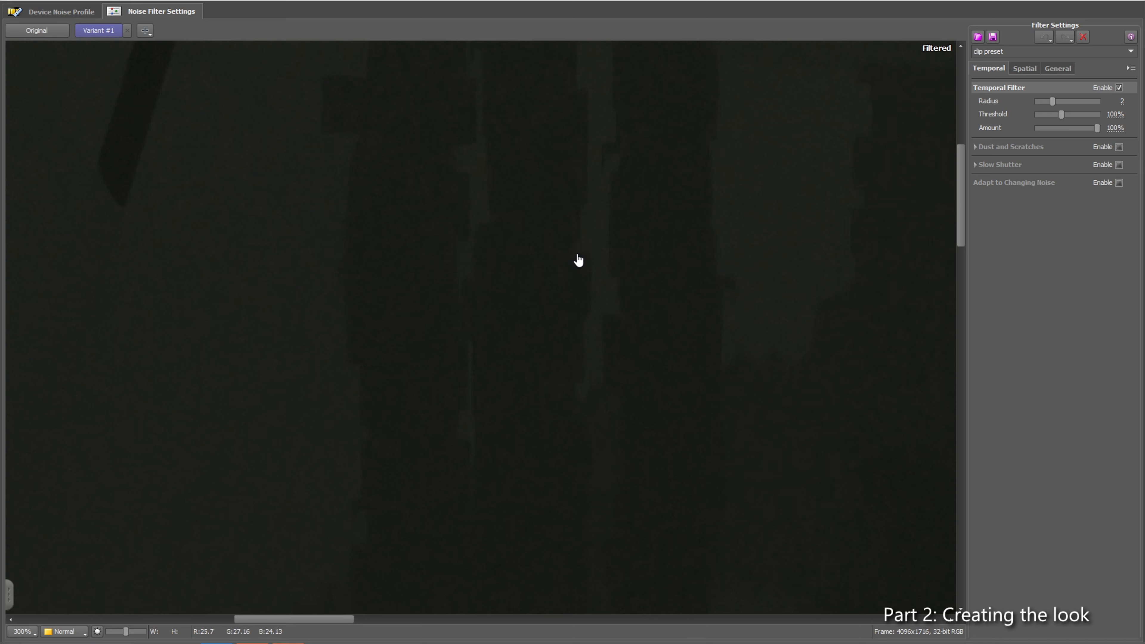
scroll(582, 270, "down", 2)
scroll(564, 352, "down", 1)
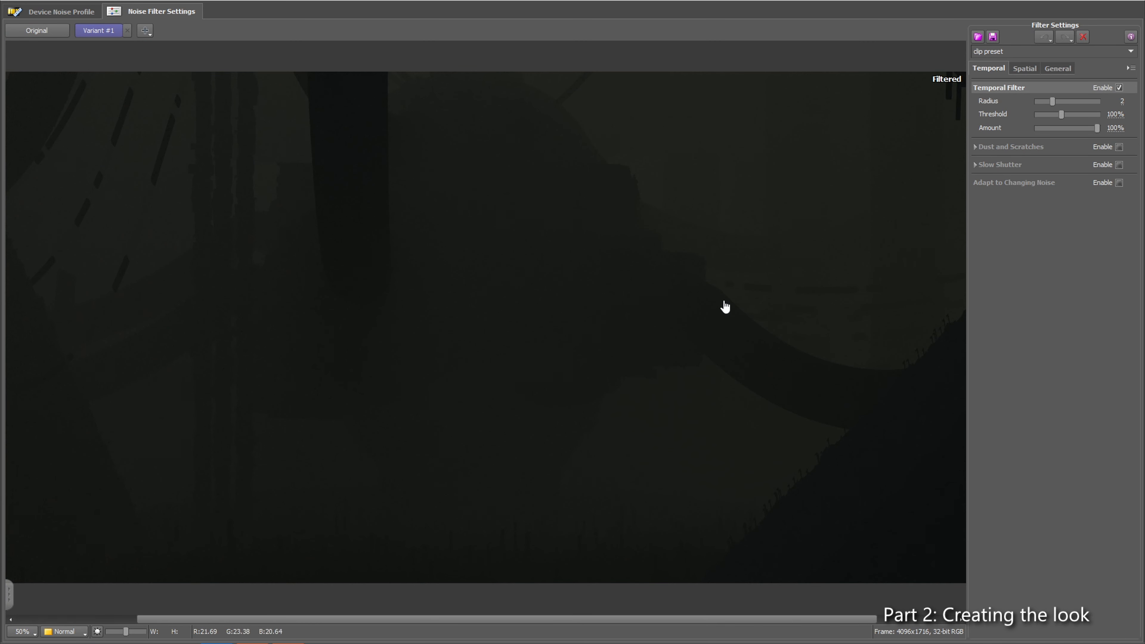
scroll(664, 271, "up", 2)
scroll(664, 271, "up", 1)
scroll(590, 365, "down", 3)
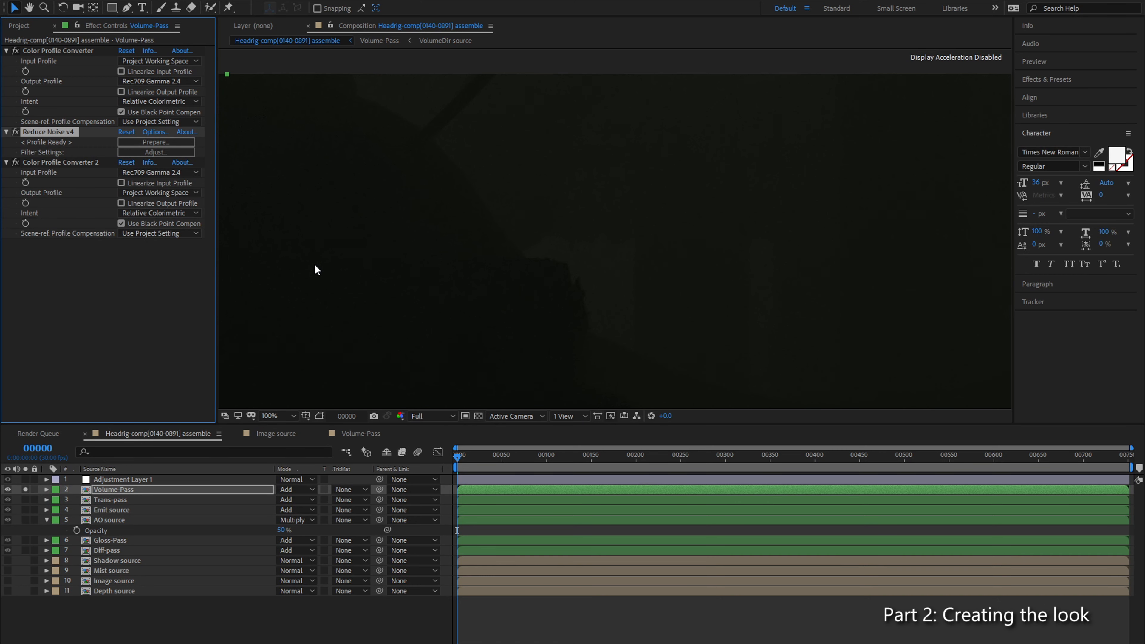
Step: Add a Levels effect to Volume-Pass and place it between Reduce Noise v4 and Color Profile Converter 2
scroll(413, 269, "down", 2)
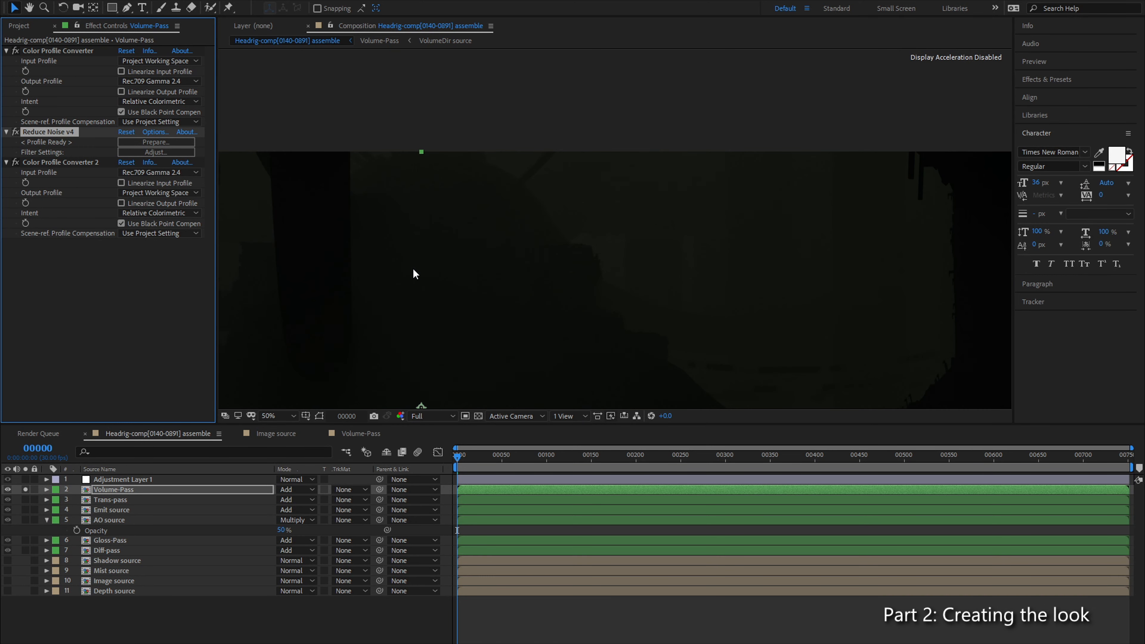
left_click(112, 487)
key("ctrl+space")
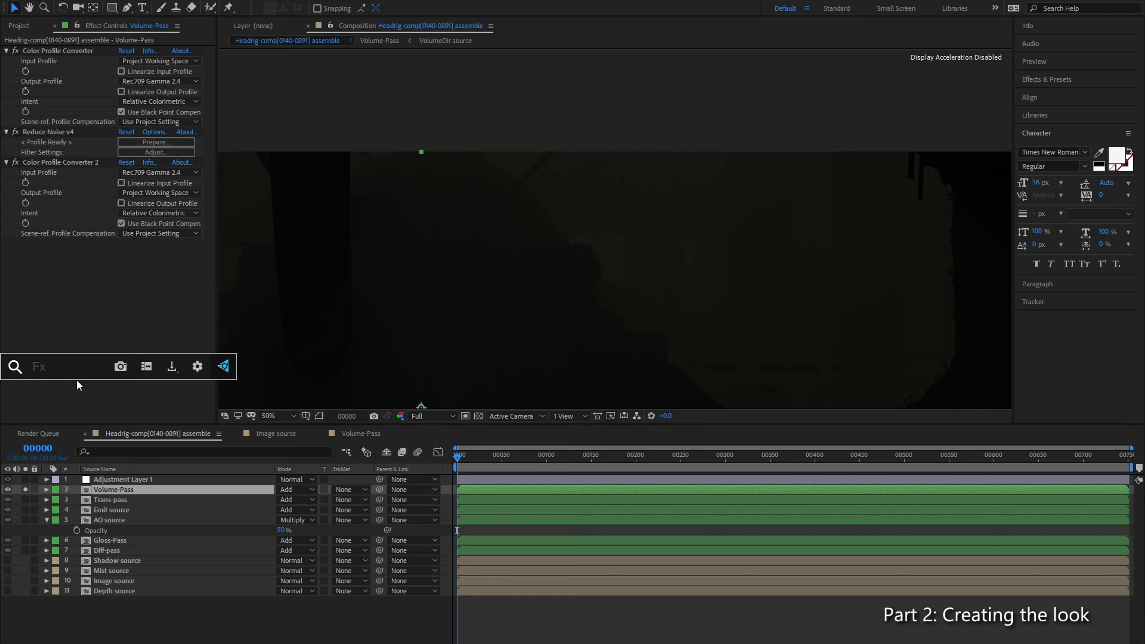
type("lev")
key("Return")
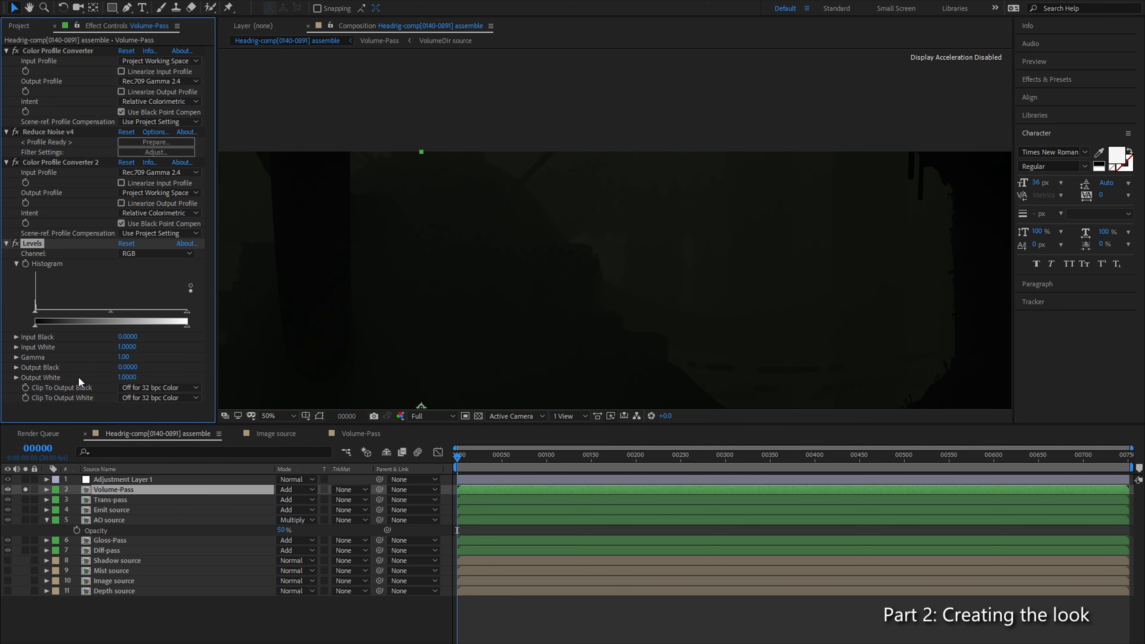
left_click_drag(34, 249, 47, 156)
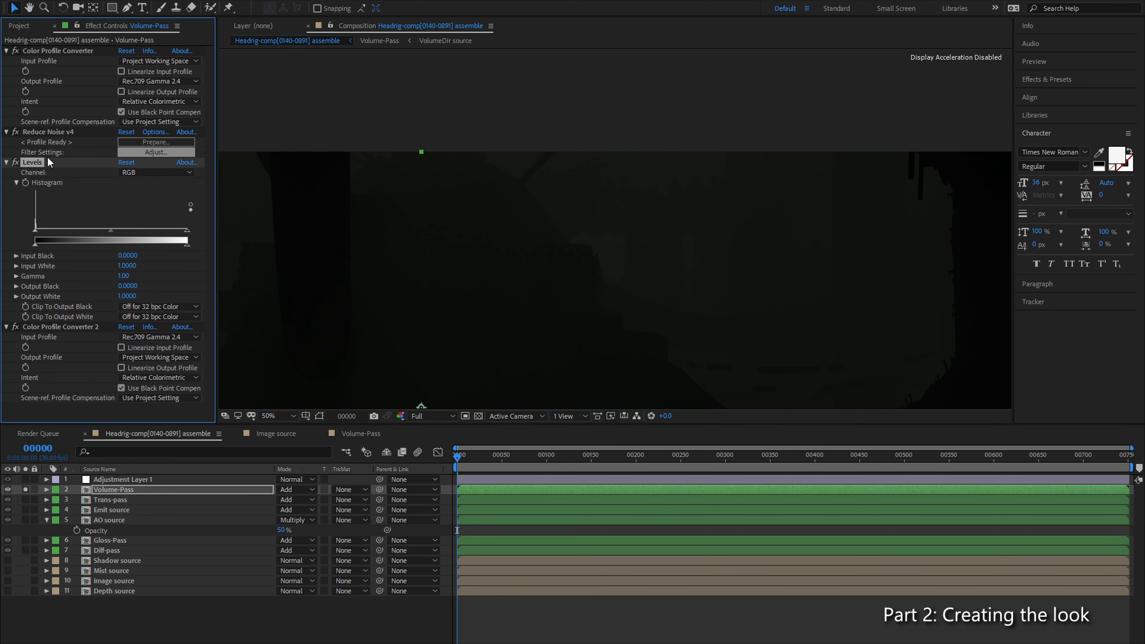
Step: Try brightening the Volume-Pass haze by raising the Levels Gamma to 1.21
mouse_move(35, 230)
left_mouse_down()
mouse_move(62, 233)
mouse_move(35, 233)
left_mouse_up()
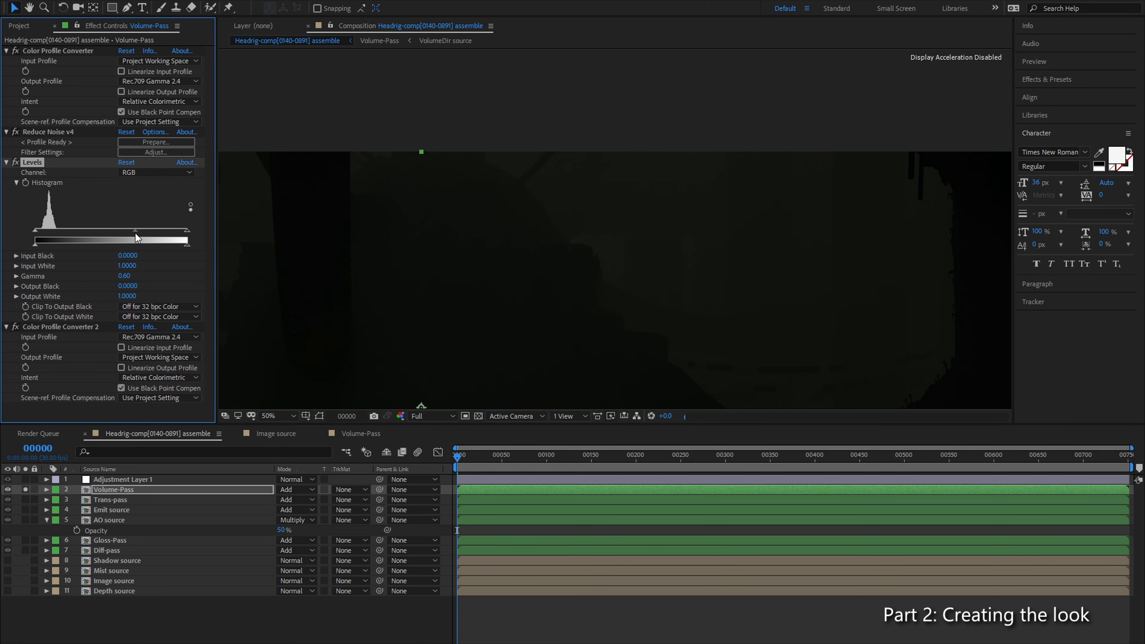
left_click_drag(112, 231, 93, 232)
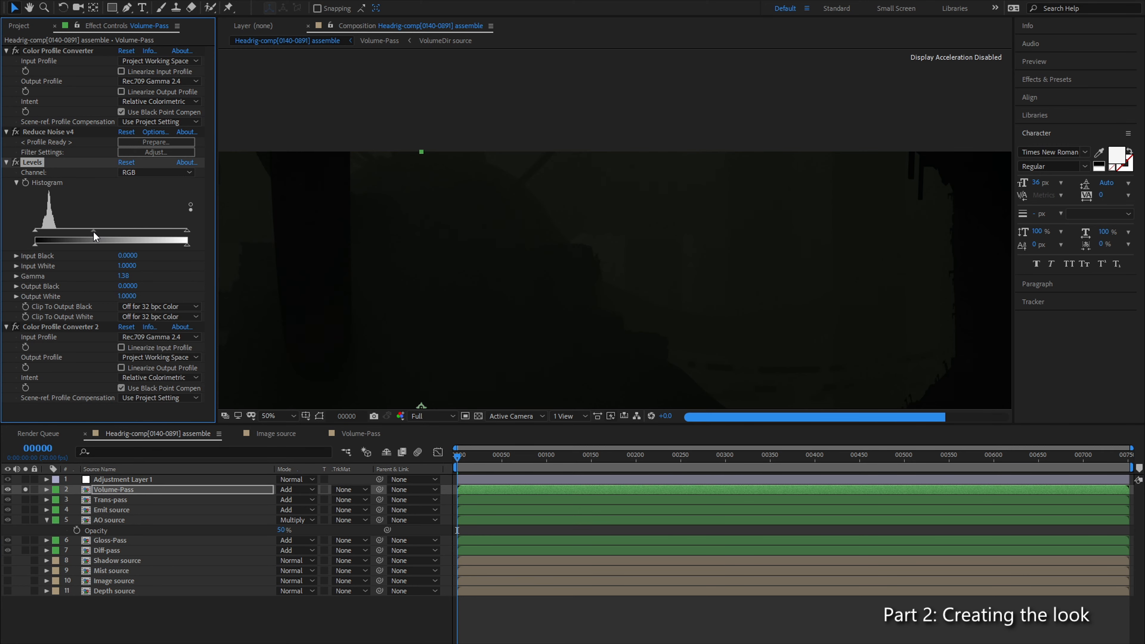
left_click_drag(96, 232, 100, 232)
scroll(519, 281, "down", 2)
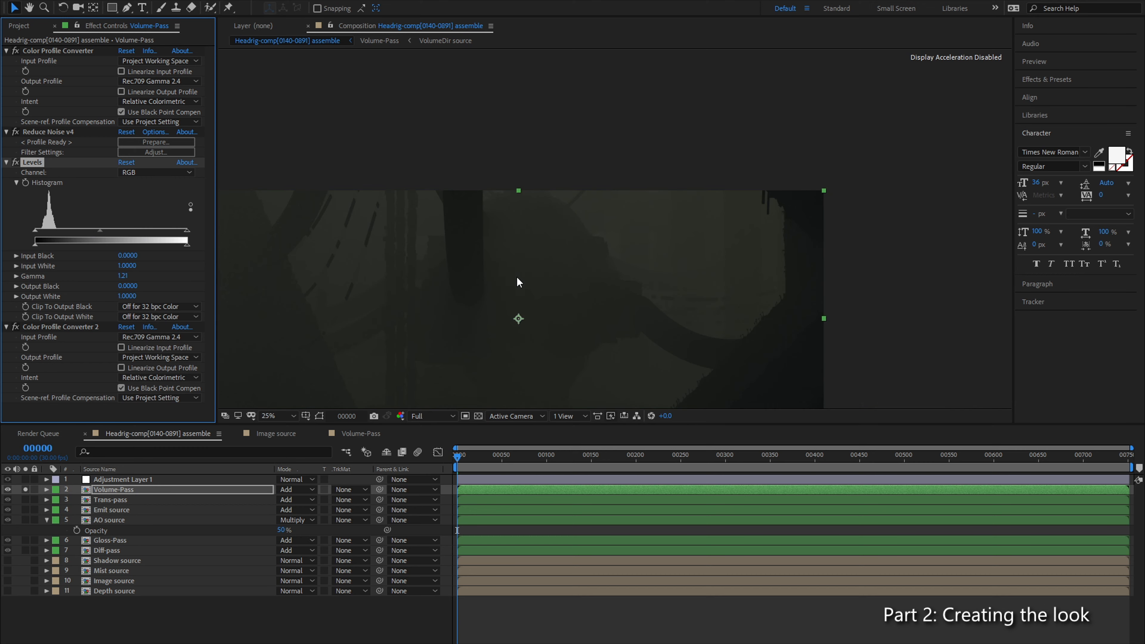
Step: Turn off solo for Volume-Pass so all passes are composited, and reset its Levels effect
left_click(266, 416)
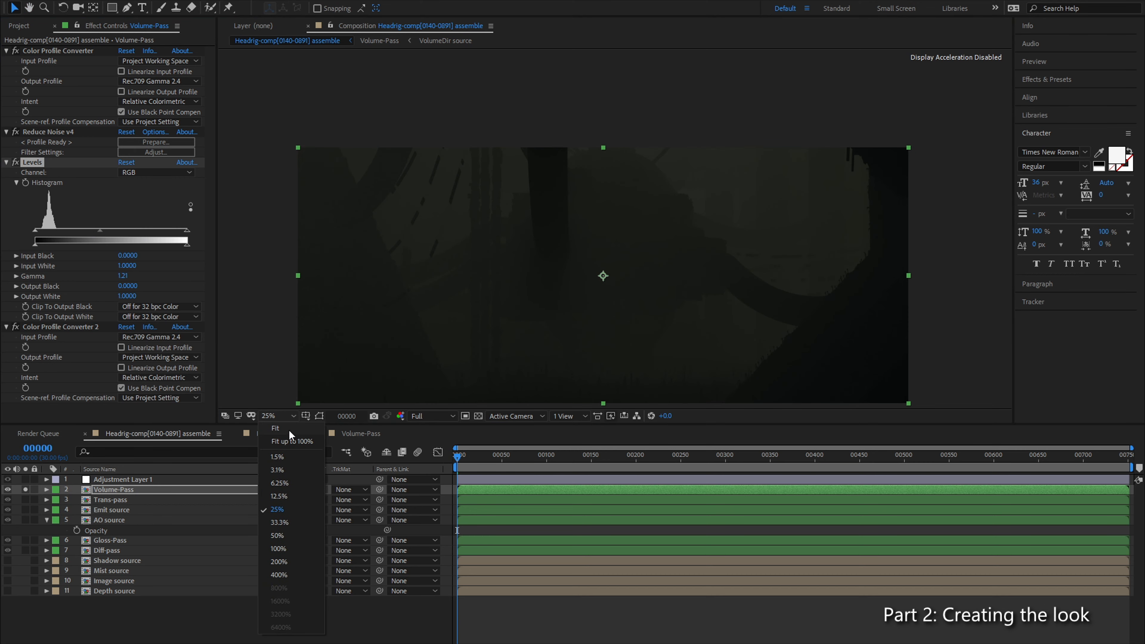
left_click(288, 430)
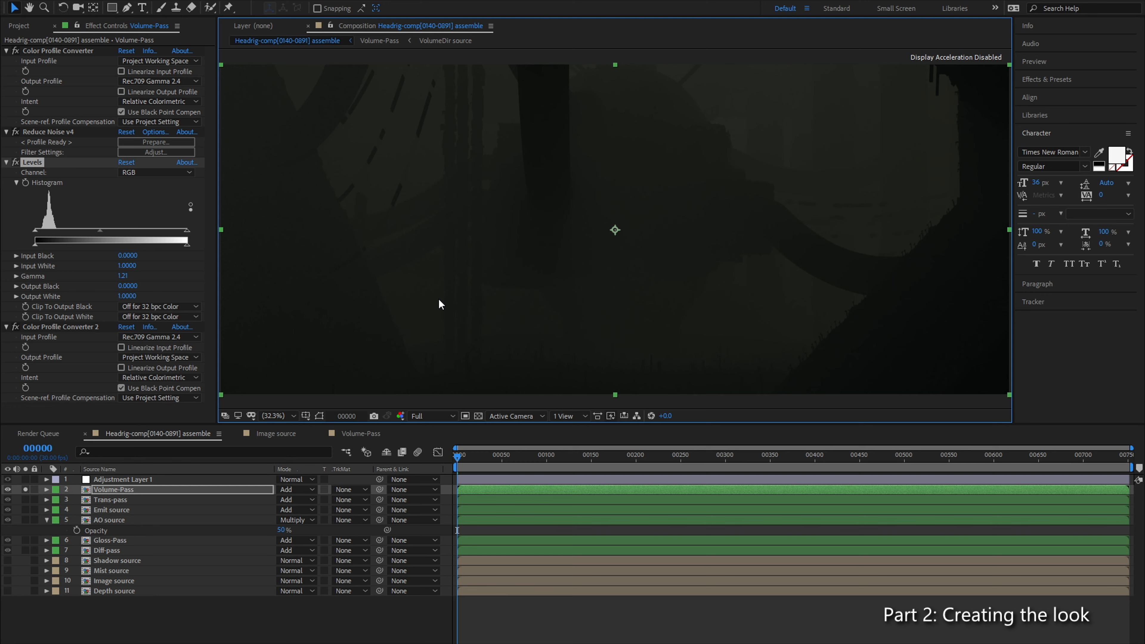
left_click(25, 490)
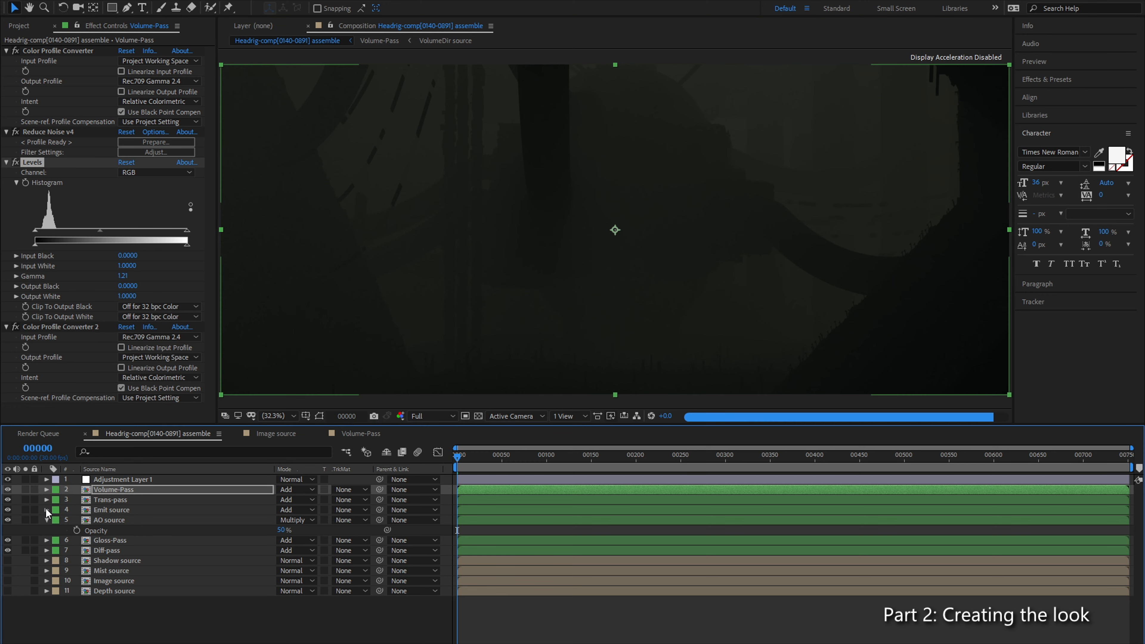
left_click(128, 164)
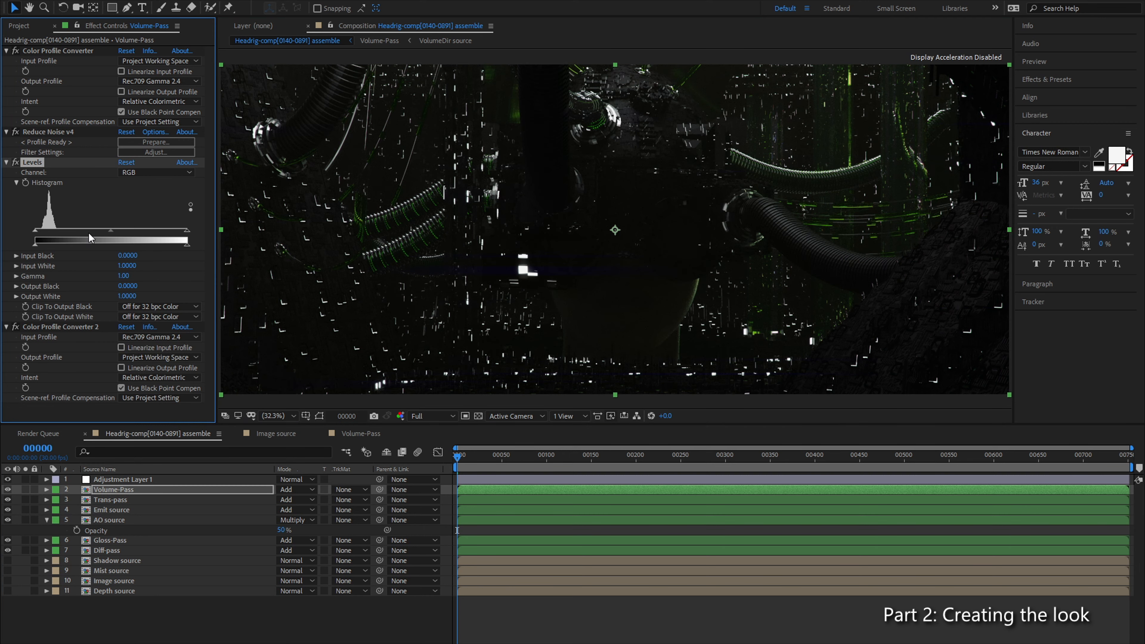
Step: Try strengthening the haze by stacking four duplicates of Volume-Pass, and delete the extra copies
left_click(115, 490)
key("ctrl+d")
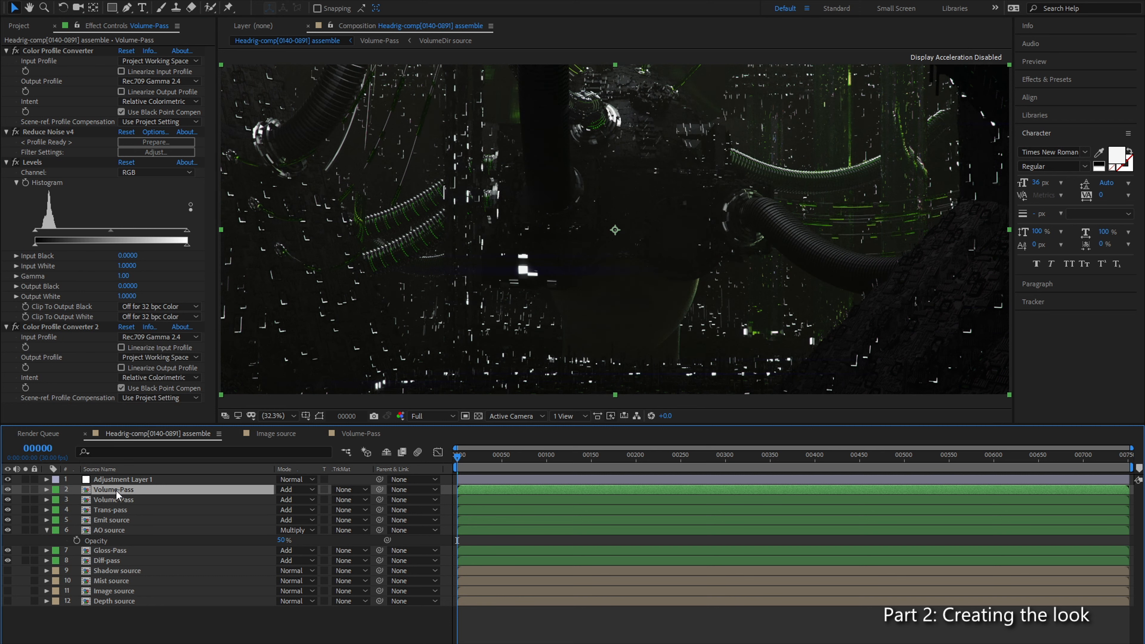
key("ctrl+d")
key("ctrl+d")
key("ctrl+d")
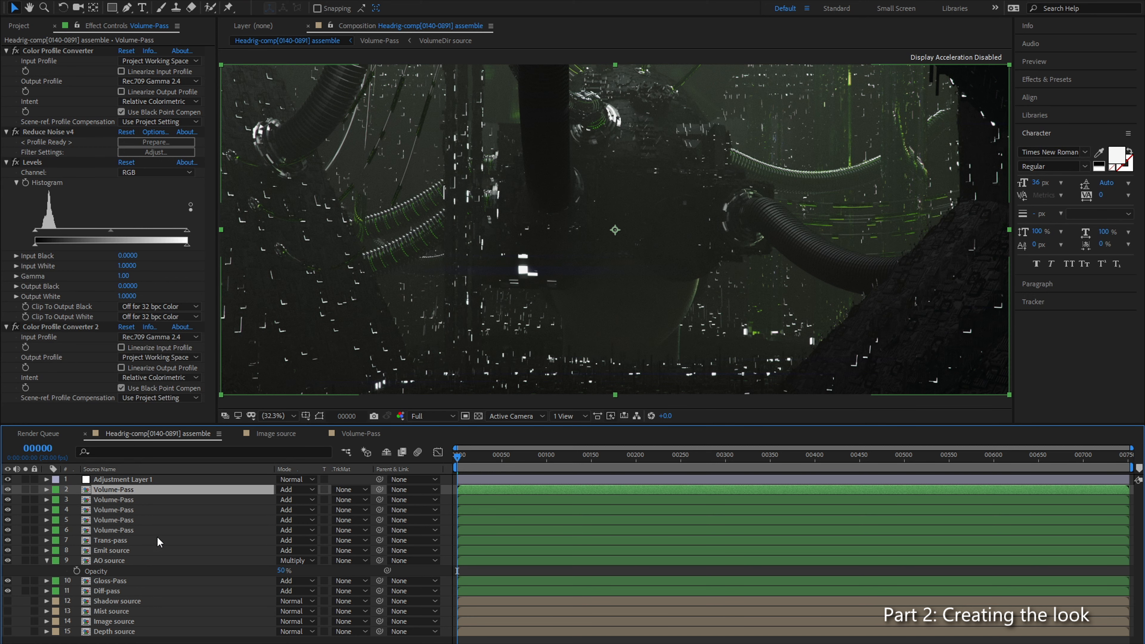
left_click(116, 521, "shift")
key("Delete")
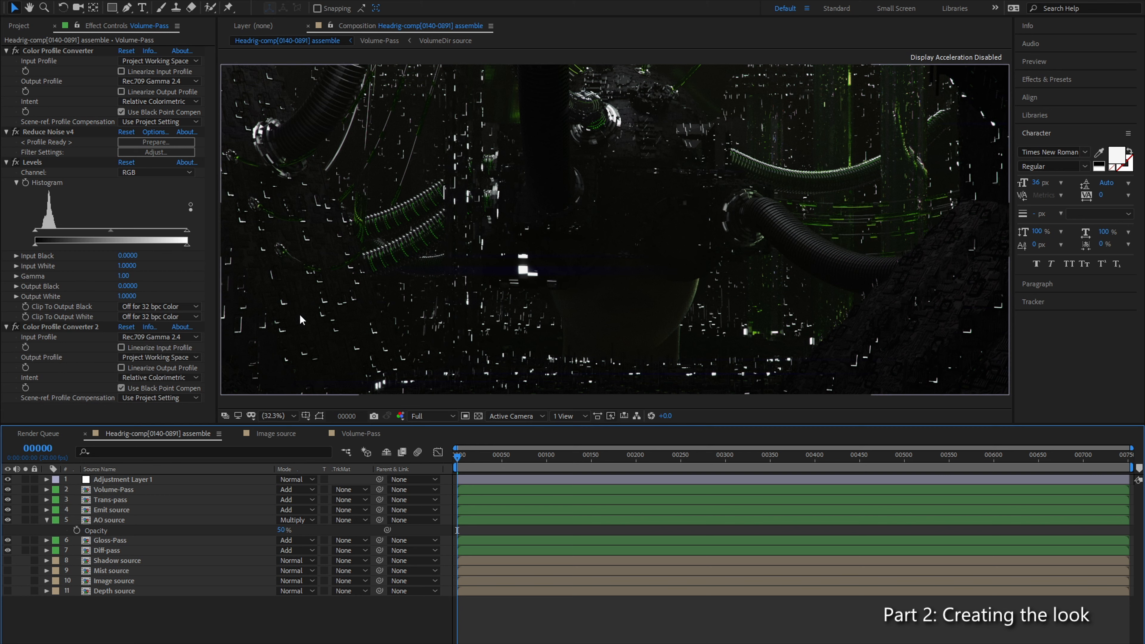
Step: Enlarge the composition viewer in height and width, with the whole frame fitted inside it
scroll(321, 328, "up", 1)
left_click_drag(321, 328, 536, 231)
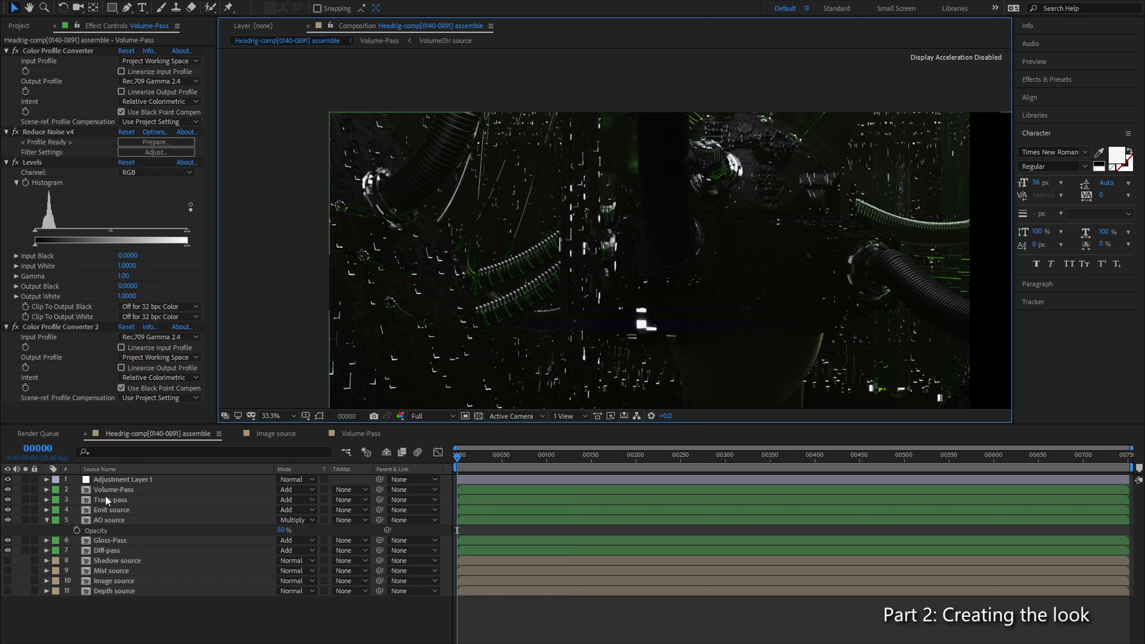
left_click(137, 490)
left_click_drag(685, 261, 569, 211)
left_click(285, 421)
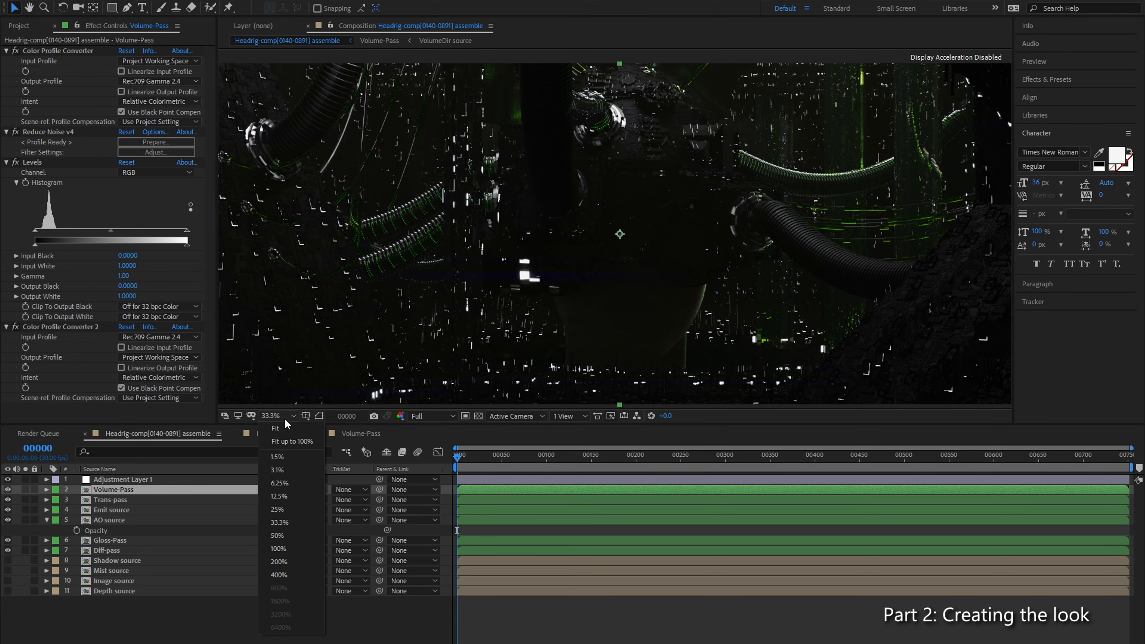
left_click(288, 428)
left_click_drag(739, 426, 795, 452)
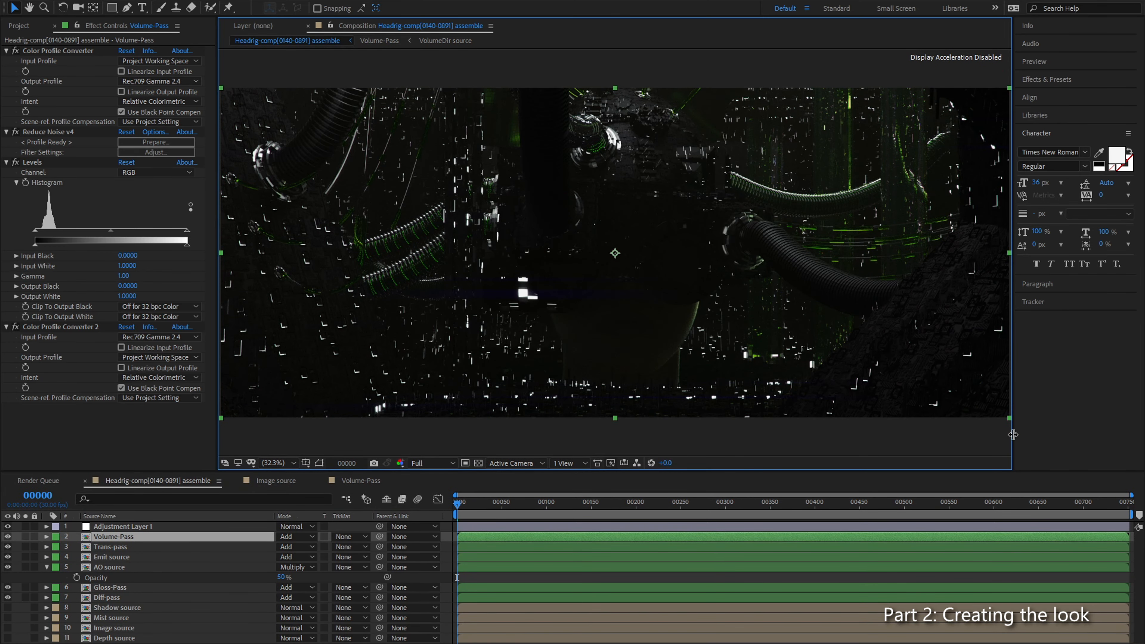
left_click_drag(1013, 434, 1105, 434)
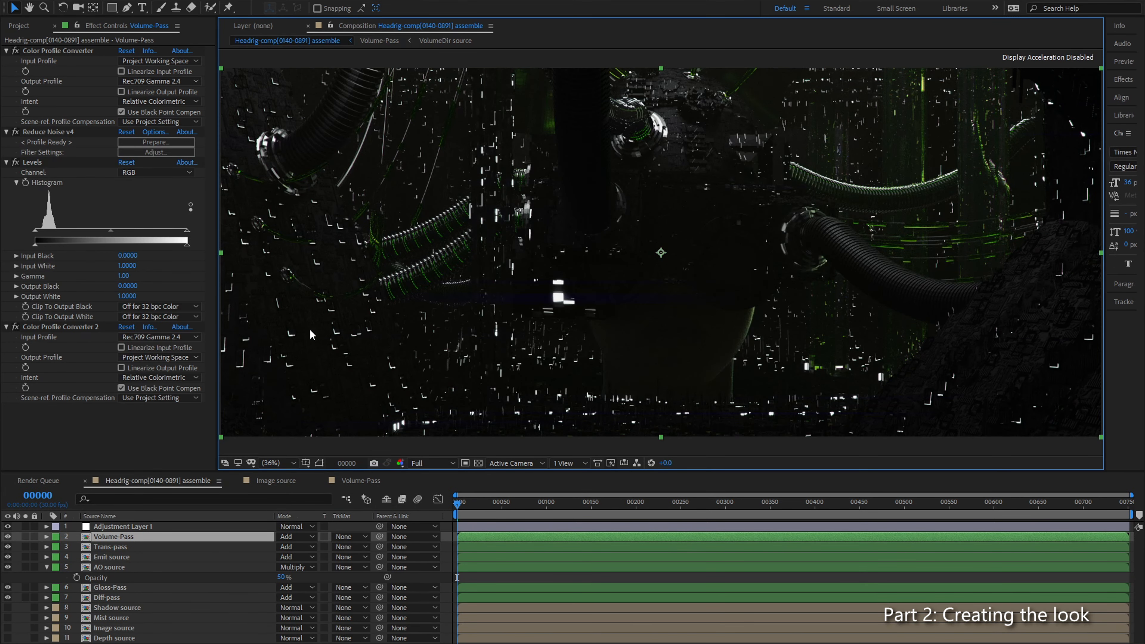
left_click_drag(217, 401, 200, 401)
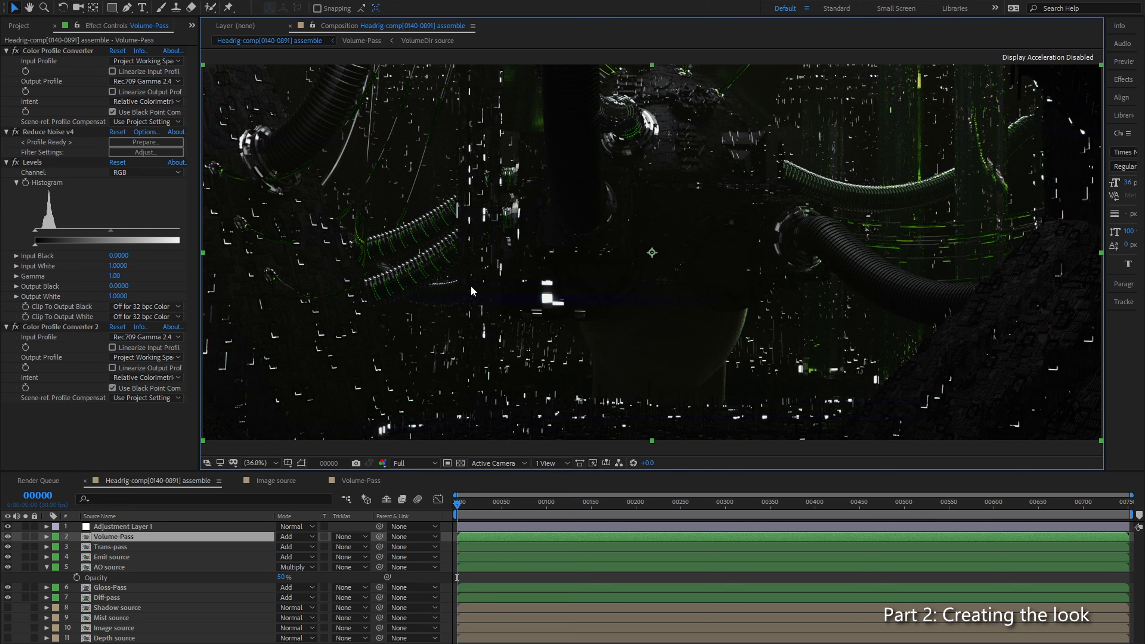
Step: Try strengthening the Volume-Pass haze by setting Levels Input White to 0.7961 and Input Black to 0.0392
scroll(416, 273, "up", 2)
left_click_drag(416, 272, 796, 215)
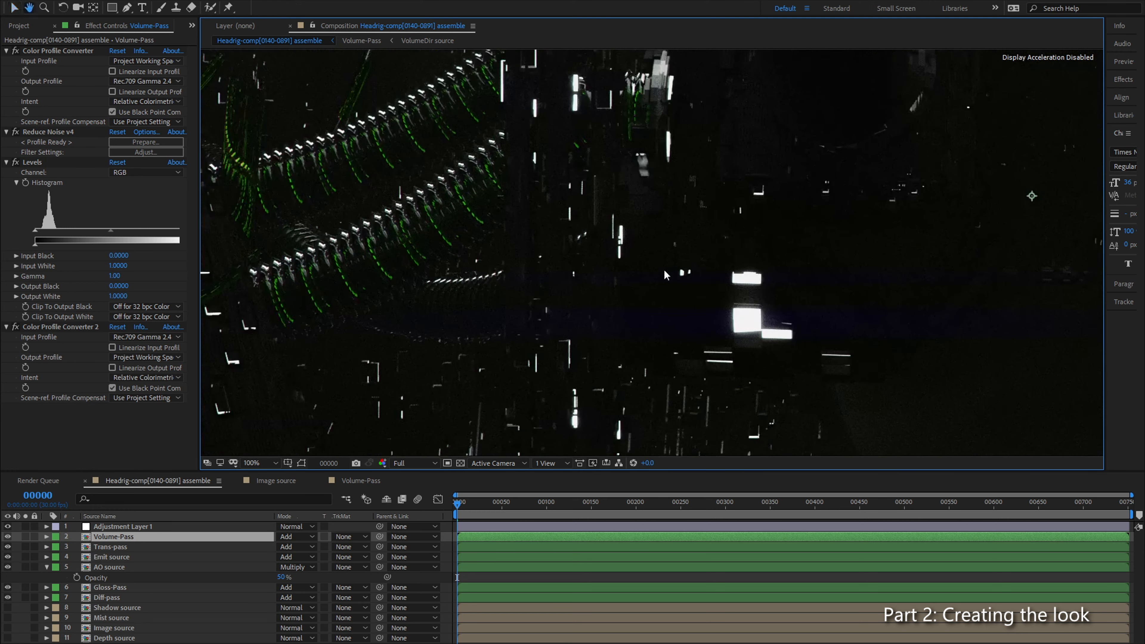
scroll(616, 280, "down", 2)
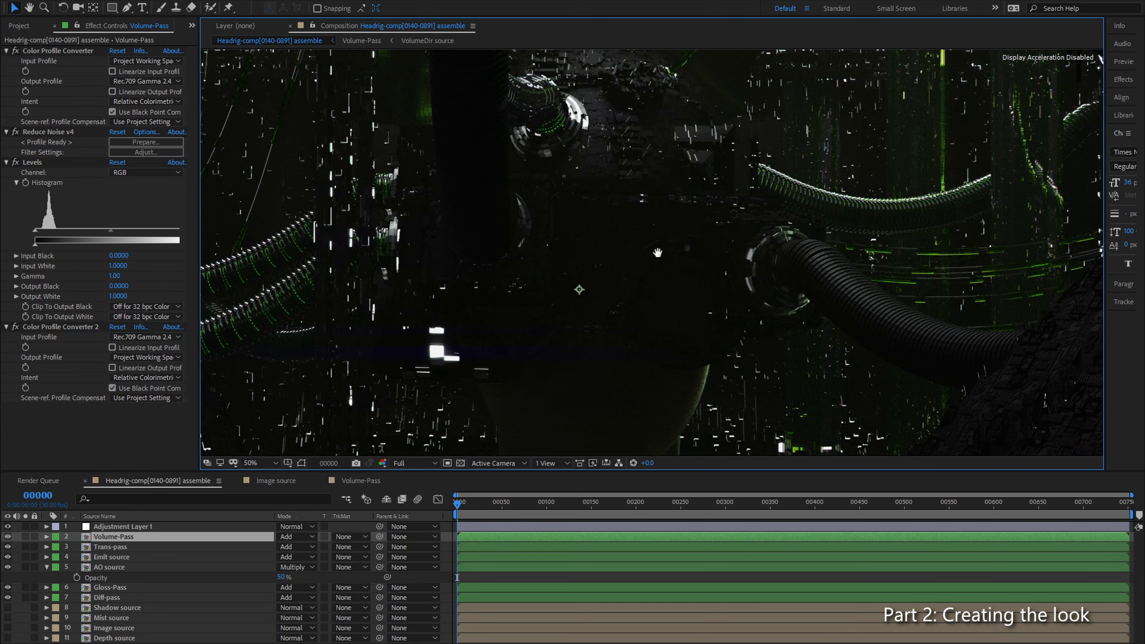
left_click_drag(693, 240, 608, 281)
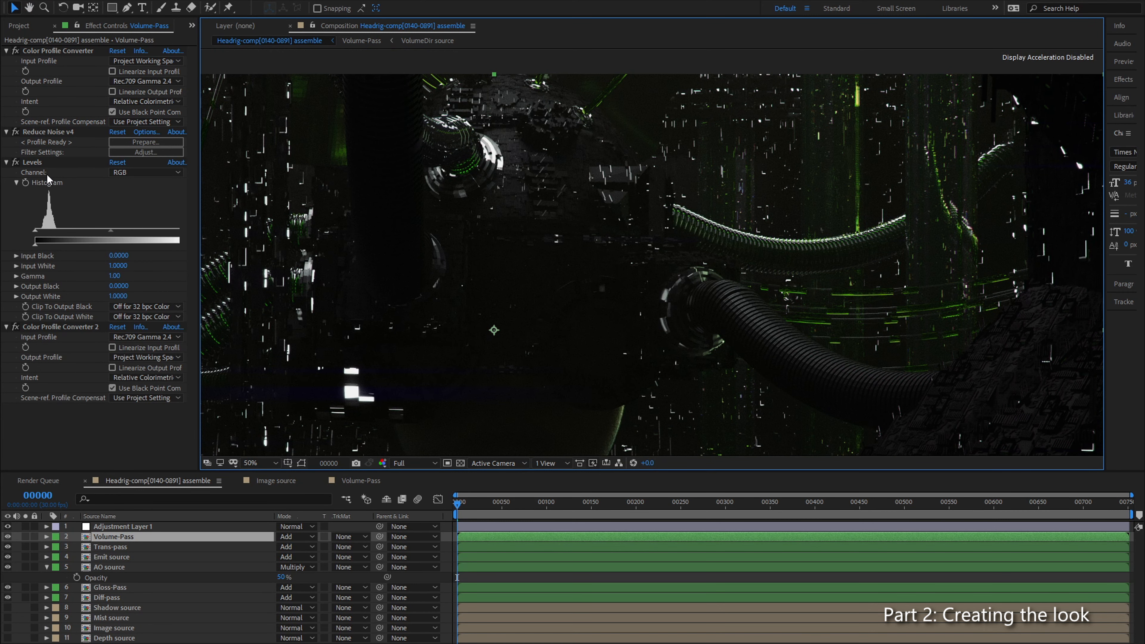
left_click(34, 162)
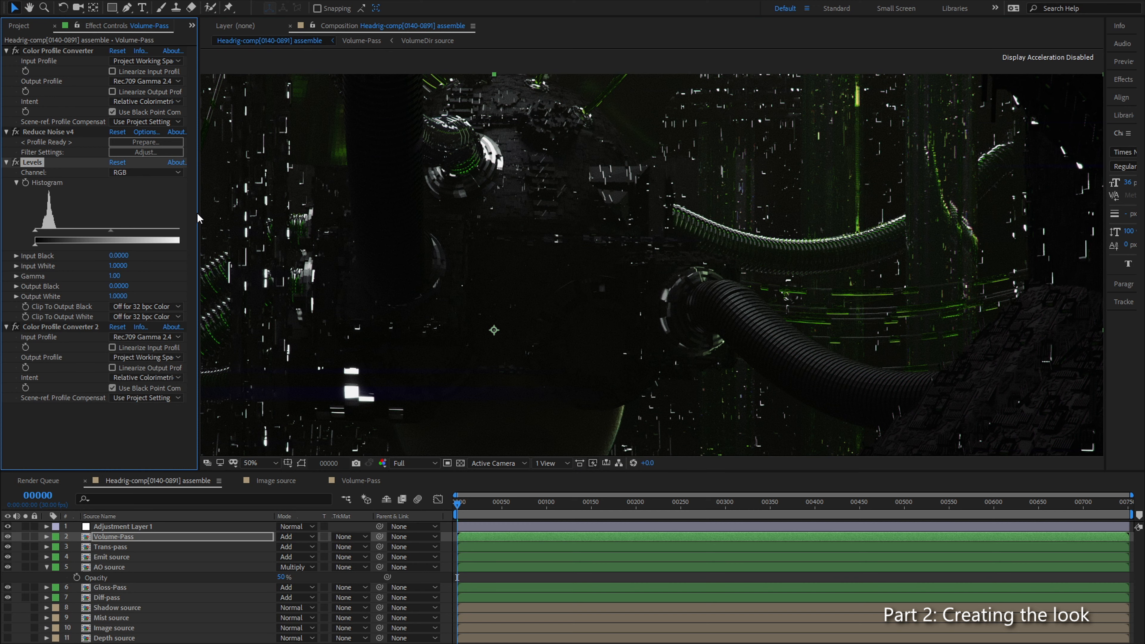
left_click_drag(198, 213, 158, 235)
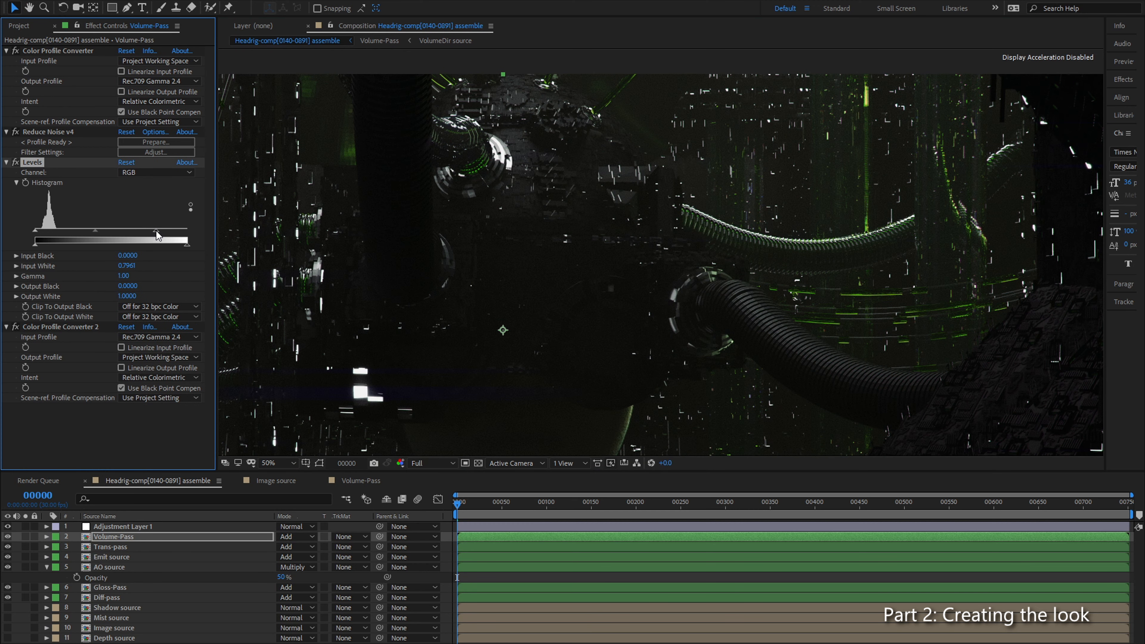
left_click_drag(38, 235, 41, 233)
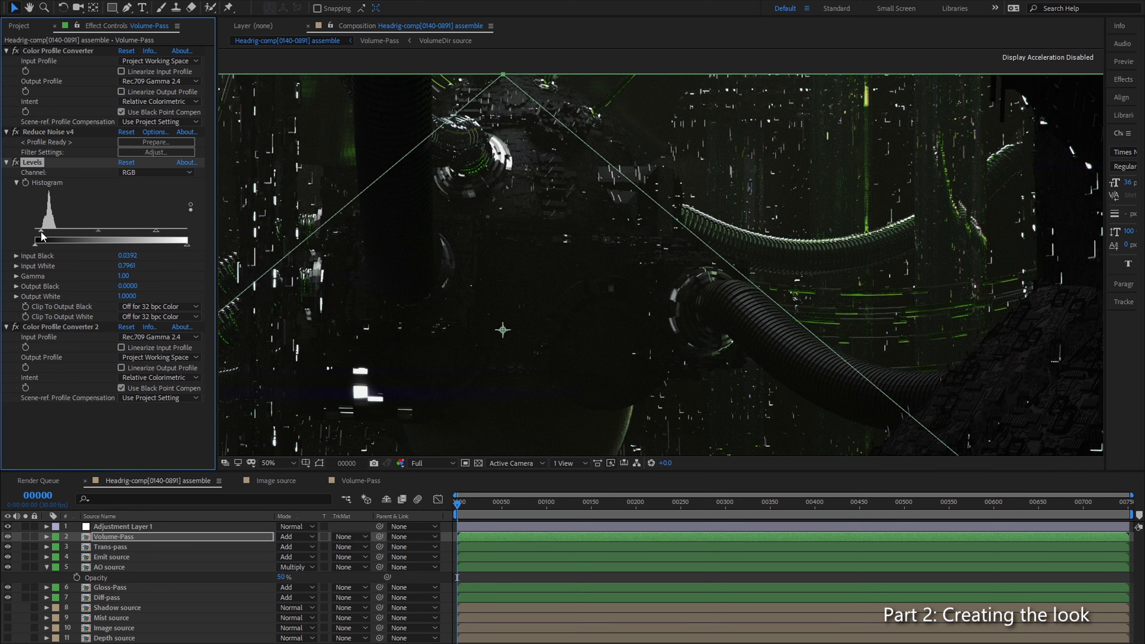
Step: Solo Volume-Pass and set its Levels to Input Black 0, Input White 1 and Gamma 1.11
left_click(25, 536)
left_click_drag(159, 231, 134, 231)
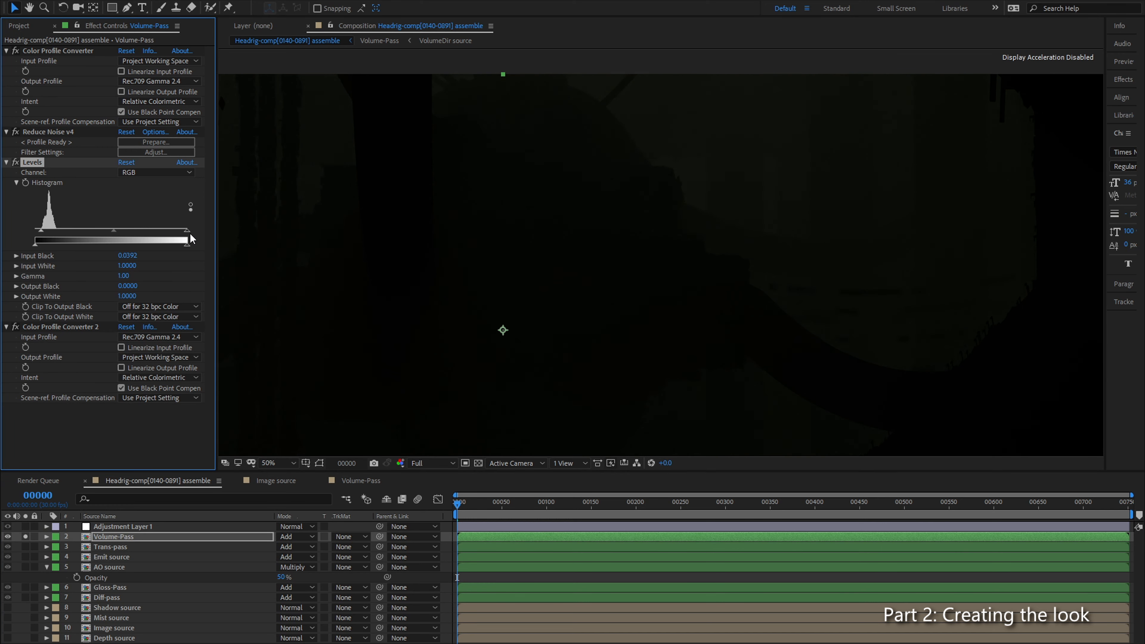
left_click_drag(42, 235, 26, 237)
mouse_move(120, 233)
left_mouse_down()
mouse_move(93, 232)
mouse_move(105, 233)
left_mouse_up()
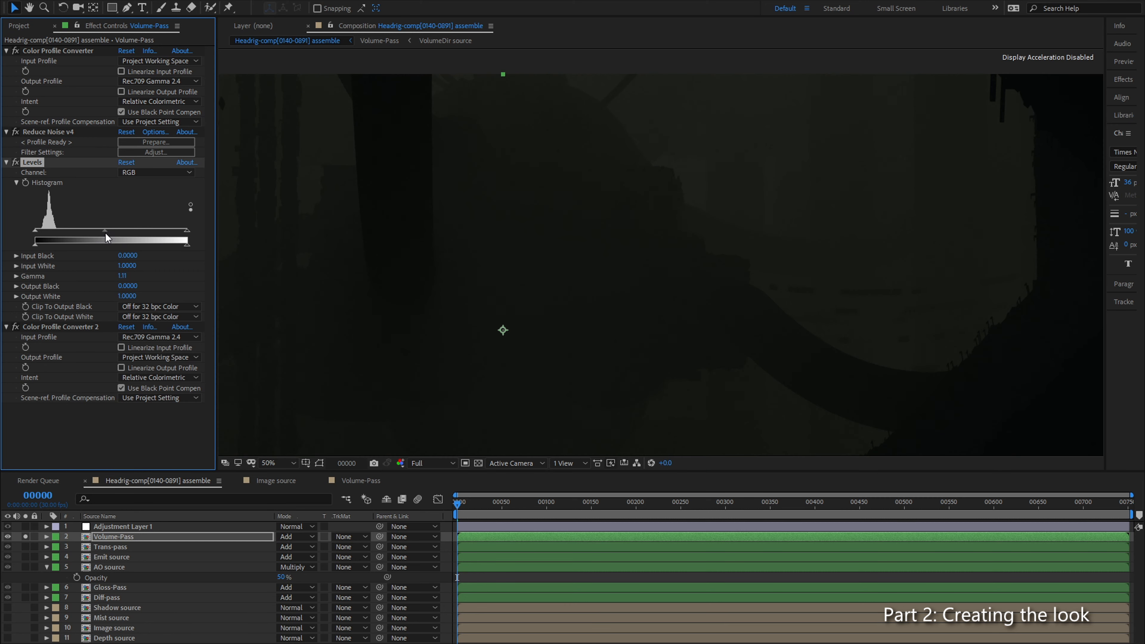
Step: Set the Volume-Pass Levels Input Black to 0.0235 and turn off the layer's solo
left_click_drag(36, 230, 42, 230)
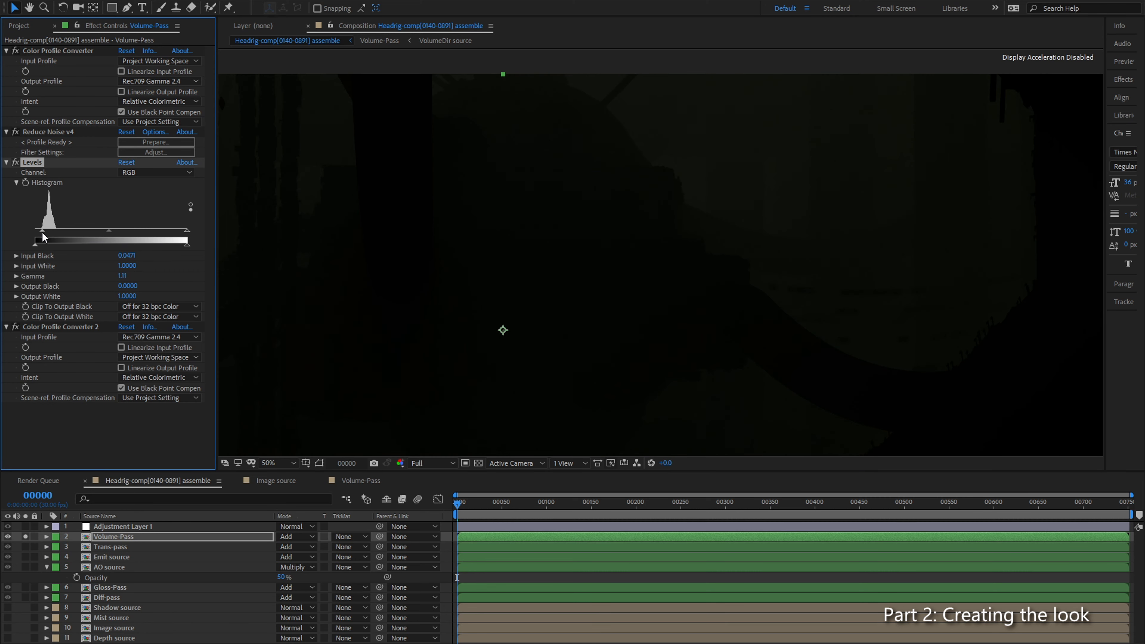
left_click_drag(42, 233, 38, 234)
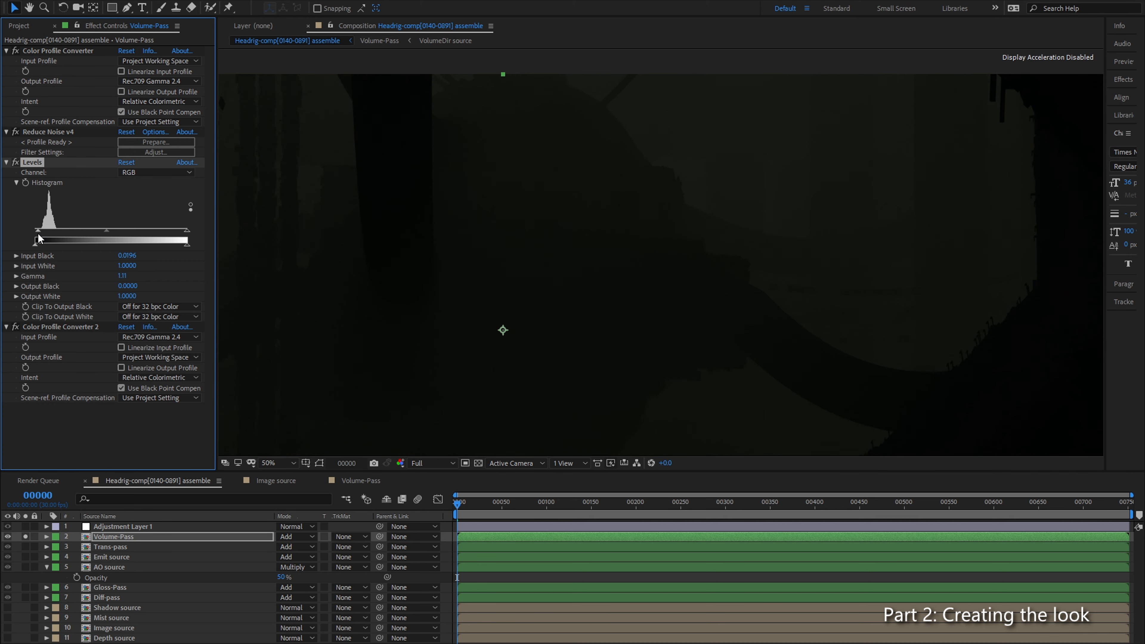
left_click_drag(40, 235, 38, 235)
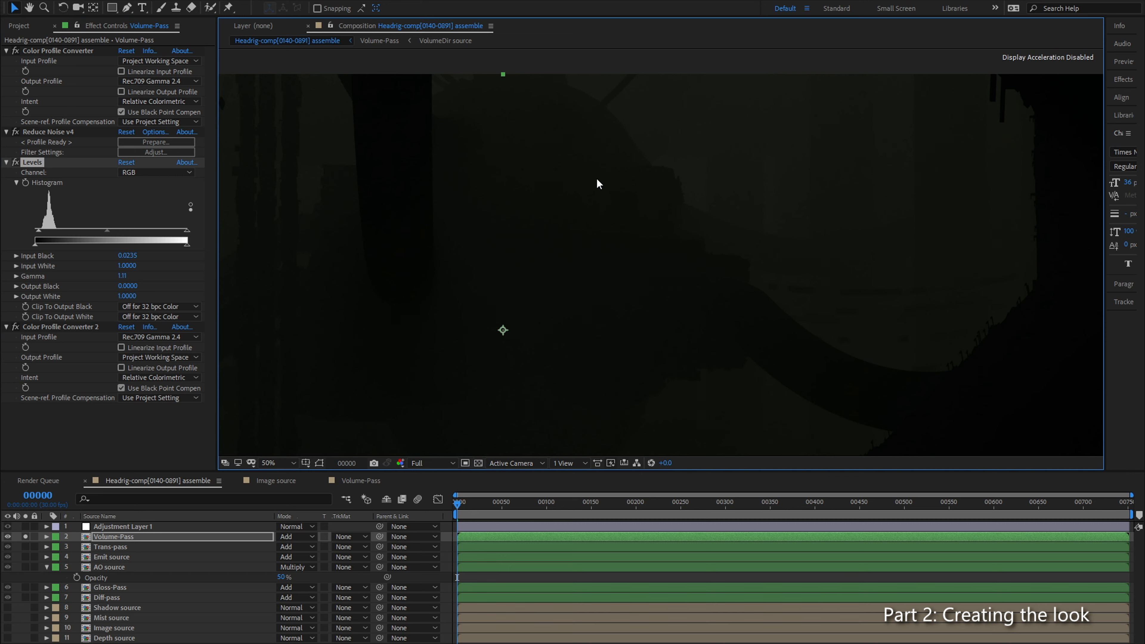
left_click(25, 536)
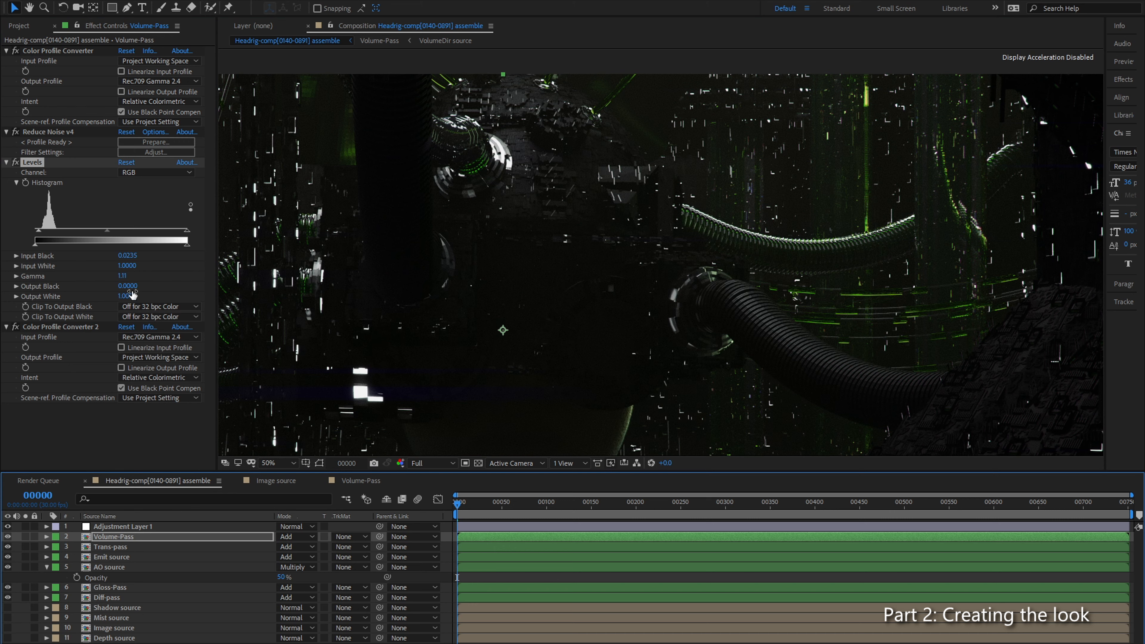
Step: Try lowering the Volume-Pass Levels Gamma to 0.98, and bring it back to 1.11 while judging the full composite
left_click_drag(108, 231, 114, 230)
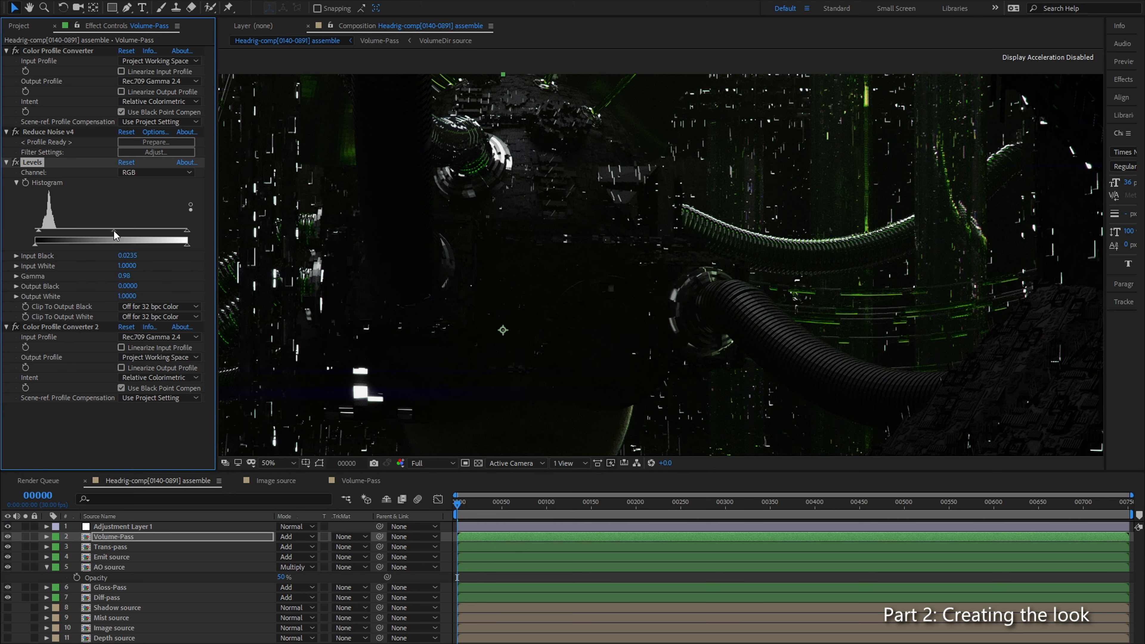
left_click_drag(579, 315, 606, 270)
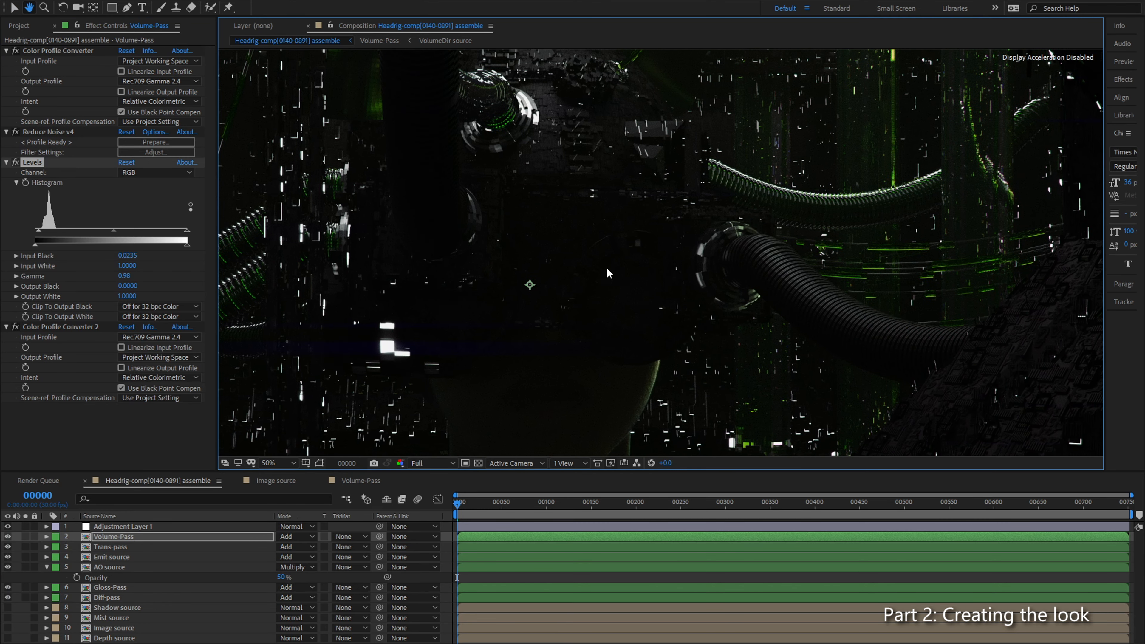
left_click(109, 234)
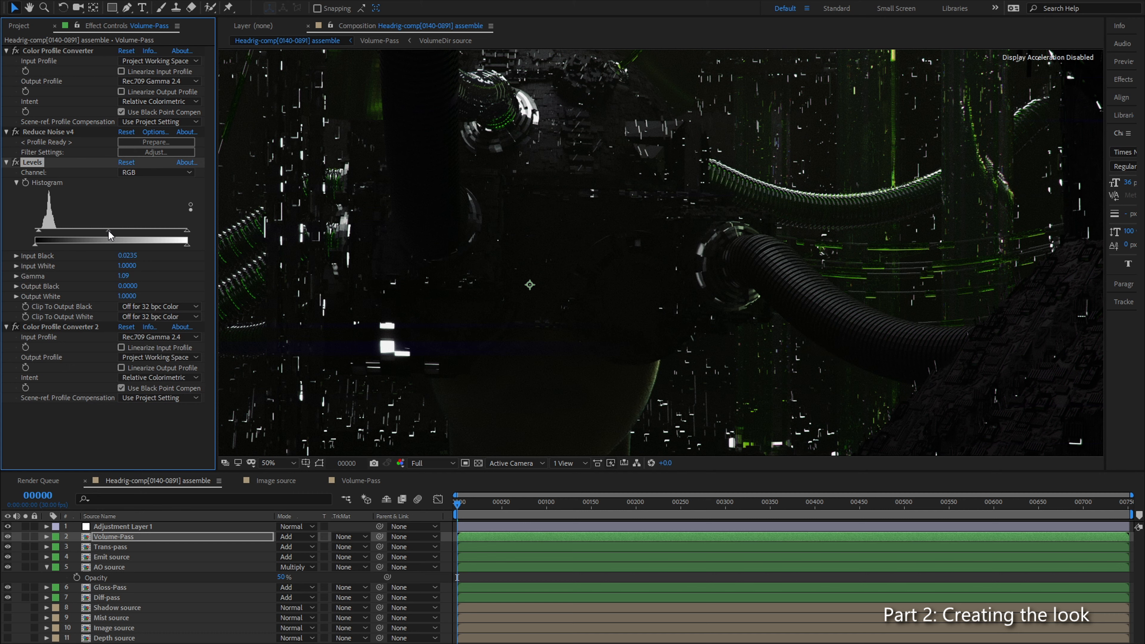
left_click_drag(109, 230, 107, 230)
Step: Examine how the adjusted haze blends with the face, cables and small lights across the composite
key("h")
left_click_drag(614, 226, 810, 281)
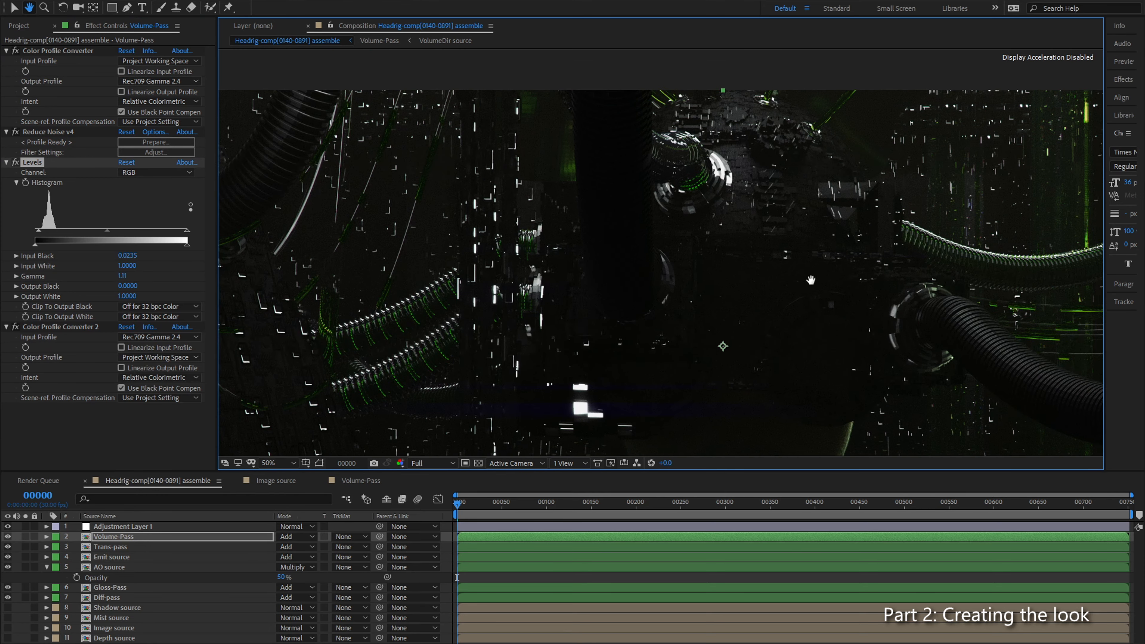
scroll(809, 282, "up", 1)
left_click_drag(411, 252, 759, 183)
scroll(722, 249, "down", 1)
left_click_drag(811, 267, 698, 287)
scroll(674, 176, "up", 1)
scroll(704, 243, "down", 1)
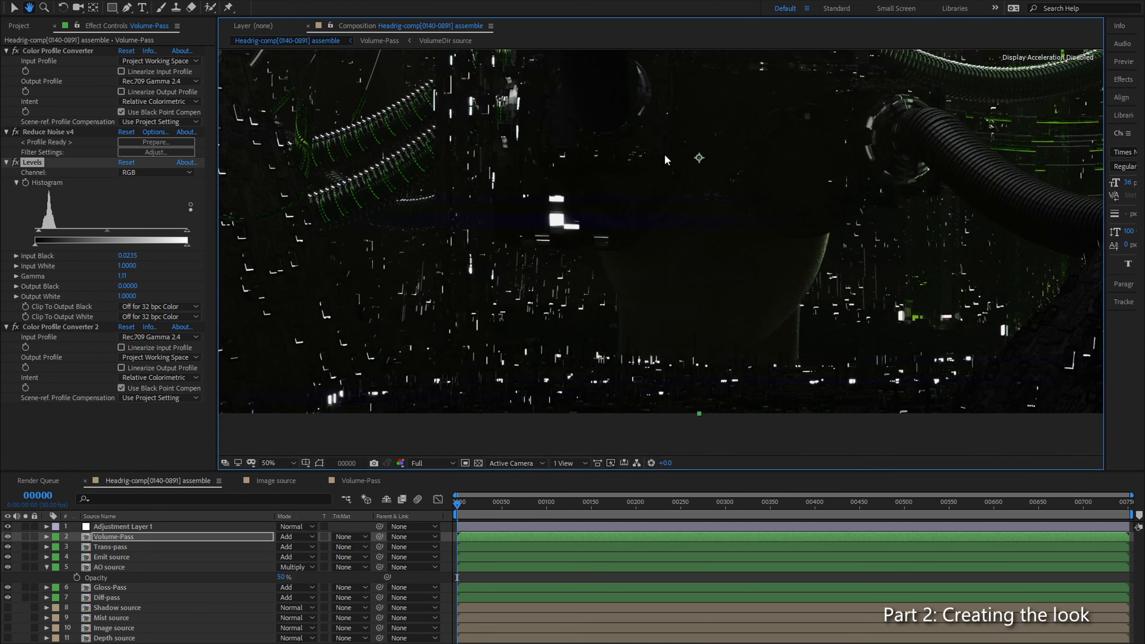
left_click_drag(712, 290, 848, 227)
left_click_drag(540, 126, 648, 344)
left_click_drag(570, 161, 422, 225)
left_click_drag(613, 327, 527, 242)
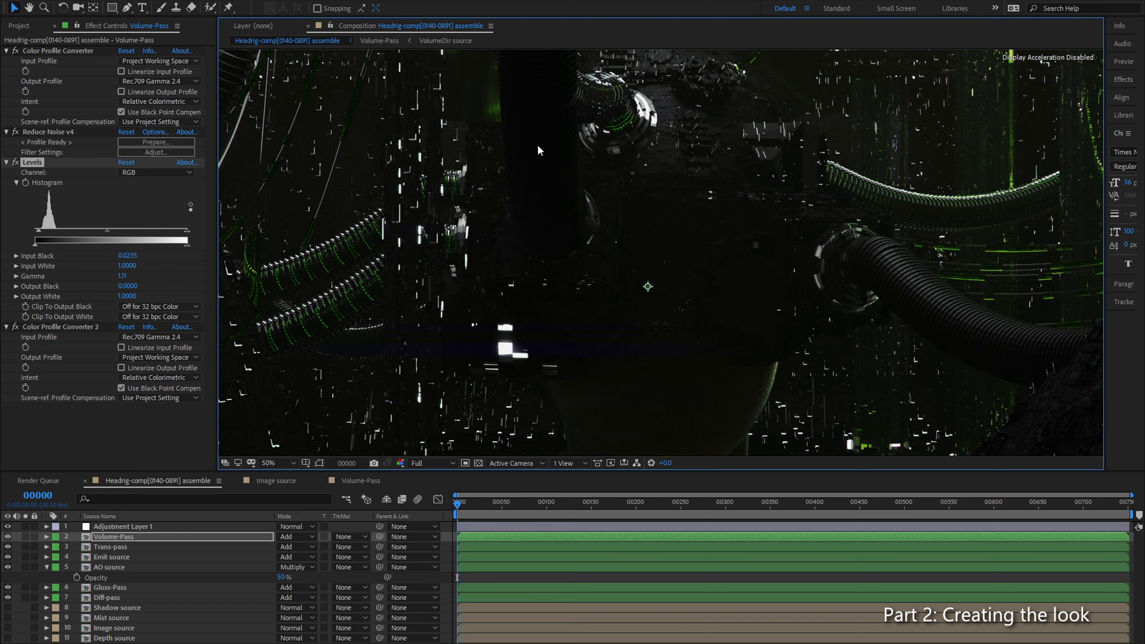
Step: Inspect the large hose, green cables and background lights up close at up to 200% for noise and detail
scroll(545, 200, "up", 2)
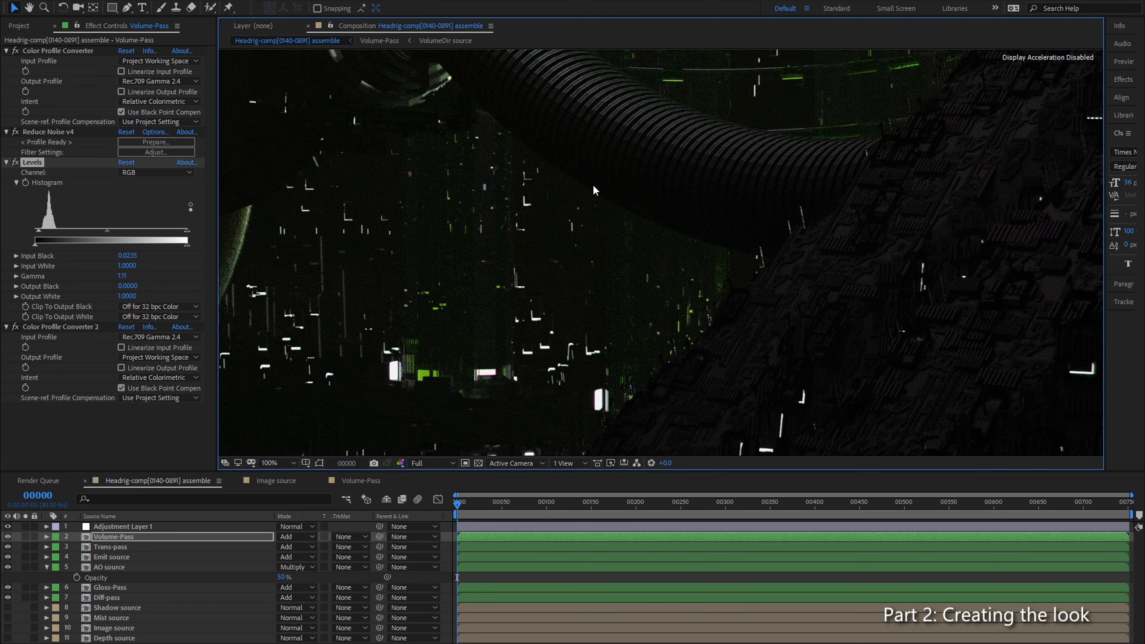
left_click_drag(699, 162, 697, 253)
left_click_drag(614, 183, 619, 331)
left_click_drag(679, 218, 647, 307)
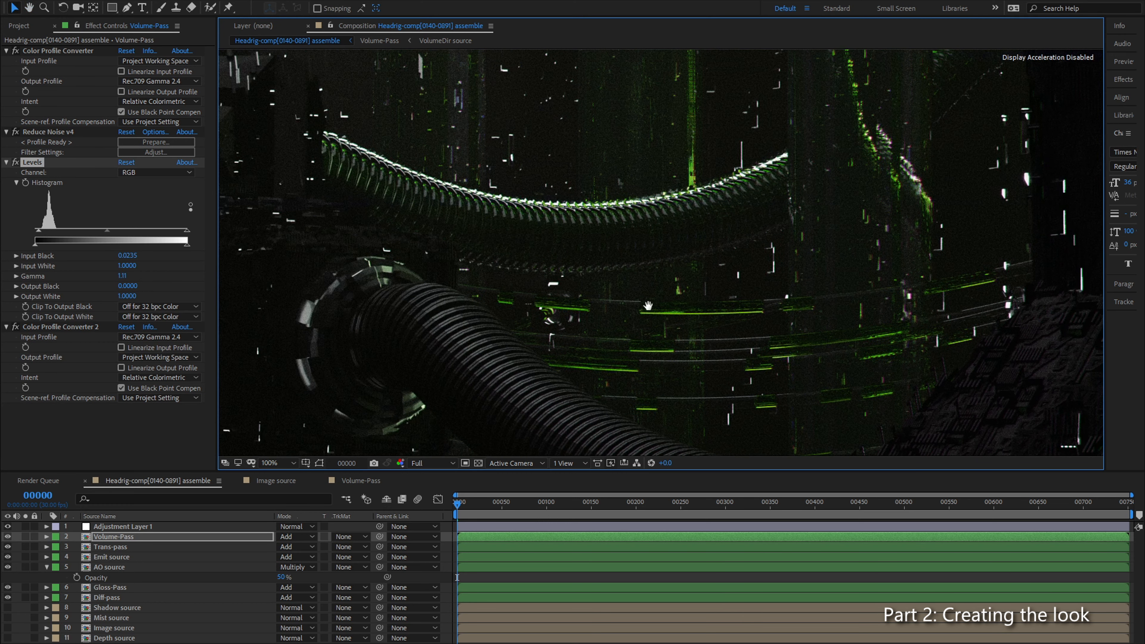
left_click_drag(726, 221, 692, 311)
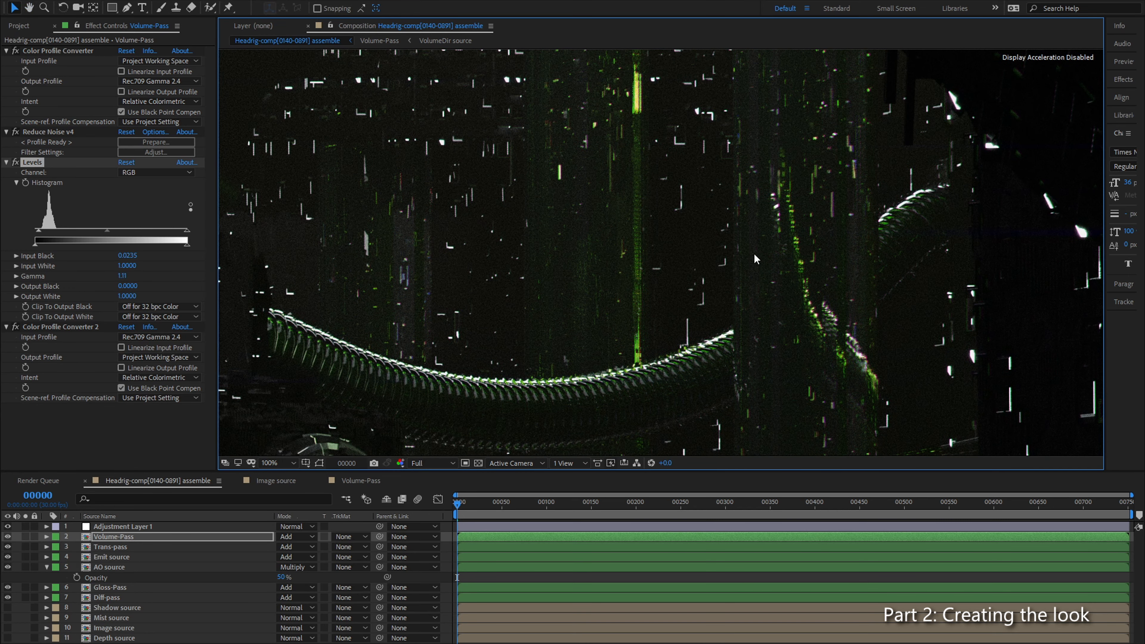
left_click_drag(755, 257, 681, 354)
left_click_drag(536, 298, 693, 212)
left_click_drag(476, 347, 645, 248)
key("period")
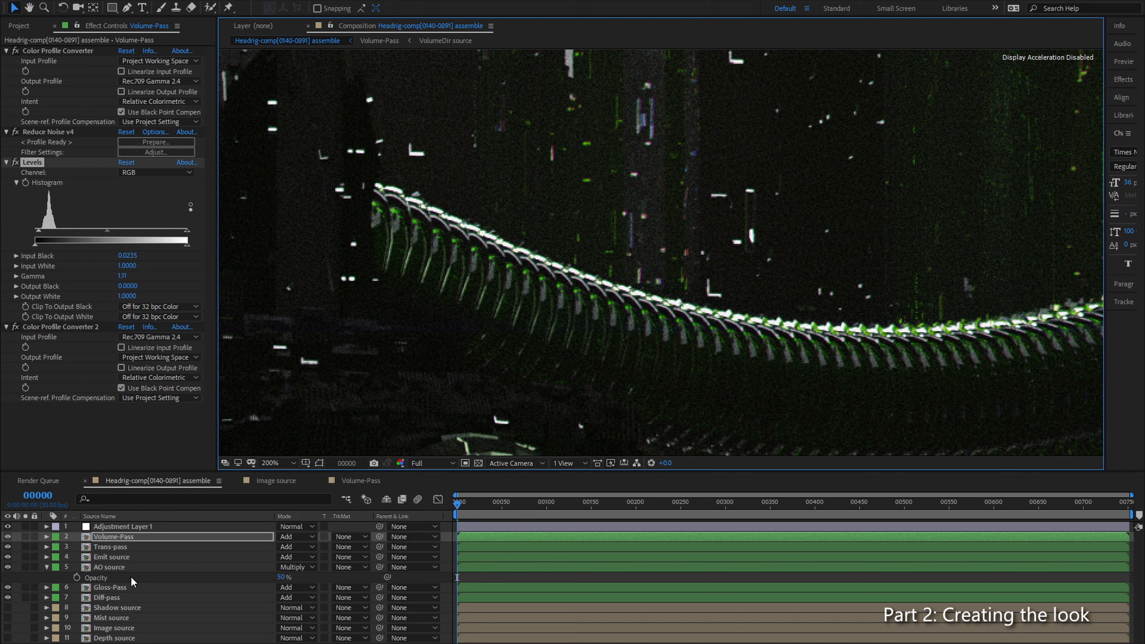
Step: Check the effects on Gloss-Pass and Diff-pass, and examine the grain around the hose connector at 200%
left_click(122, 587)
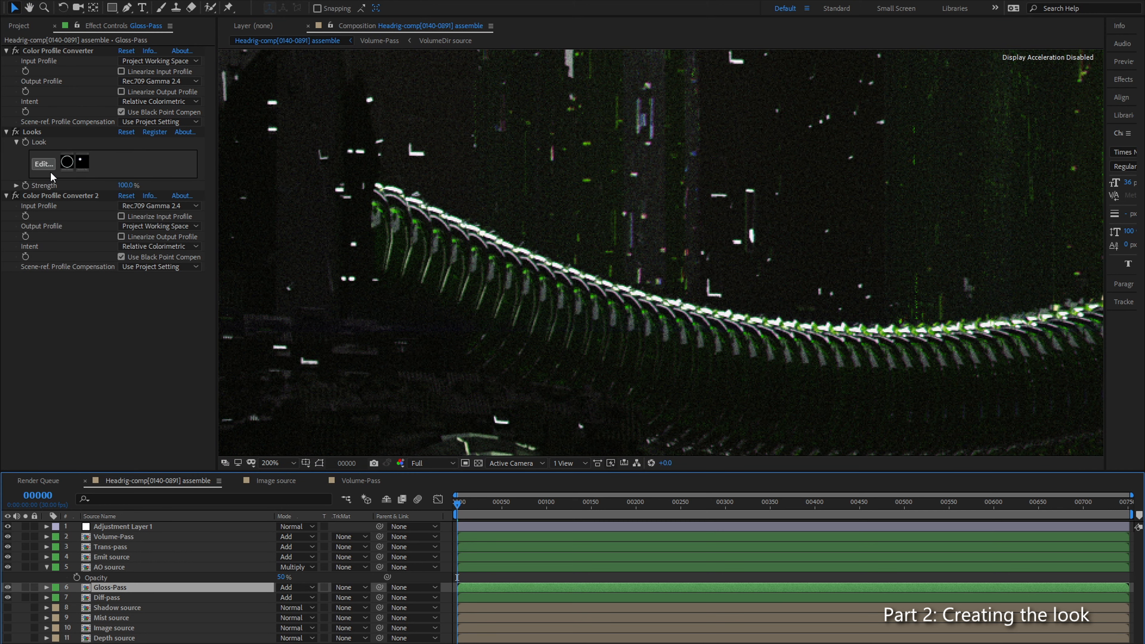
left_click_drag(439, 384, 561, 182)
left_click_drag(505, 338, 603, 224)
left_click_drag(439, 272, 452, 382)
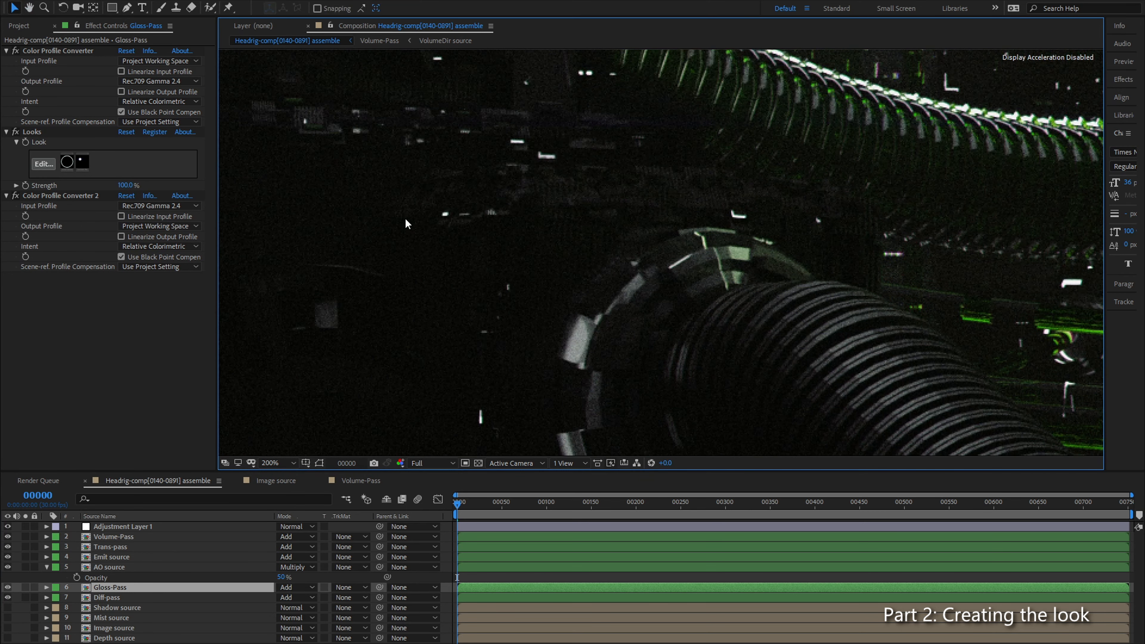
left_click_drag(406, 223, 431, 350)
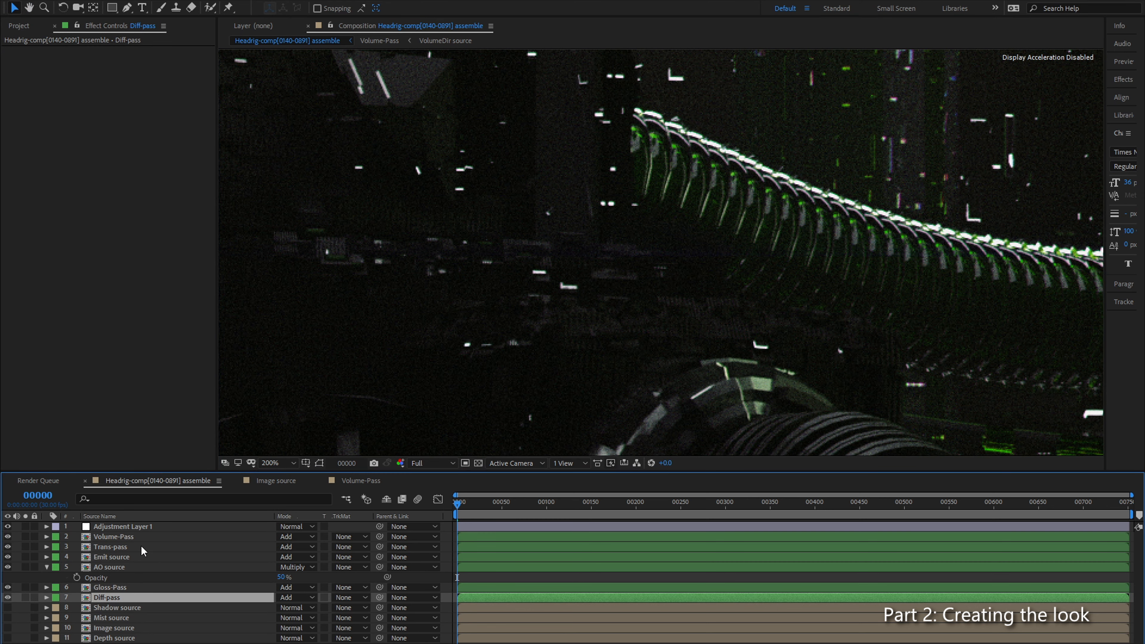
Step: Strengthen the negative Green/Magenta shift of the Chromatic Aberration in the Looks effect on Emit source
left_click(116, 558)
left_click(39, 126)
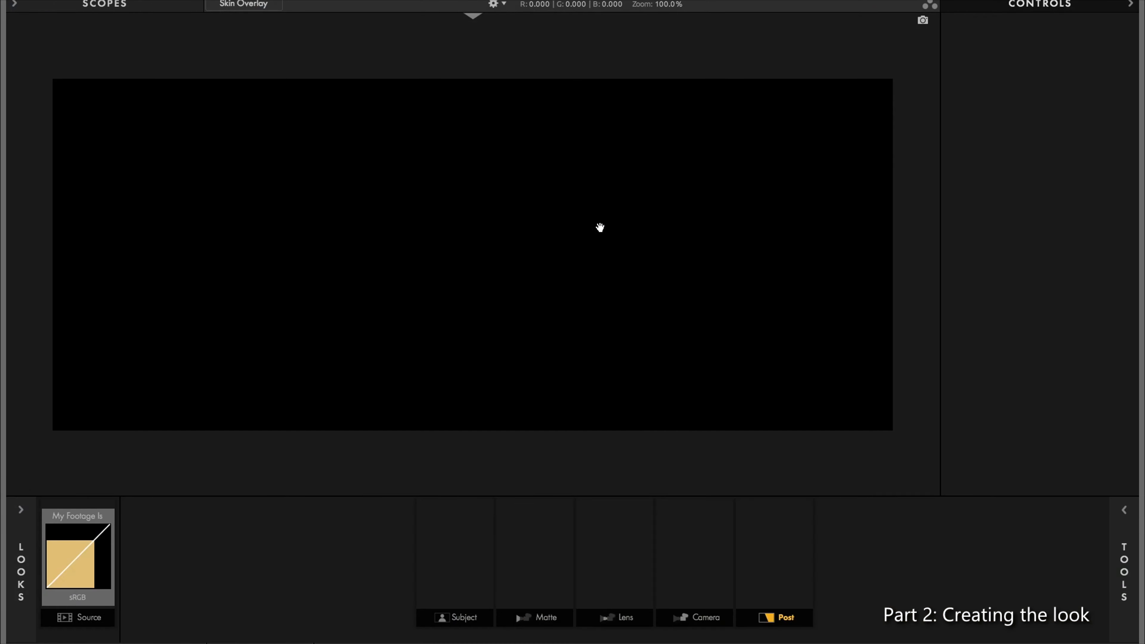
left_click(604, 555)
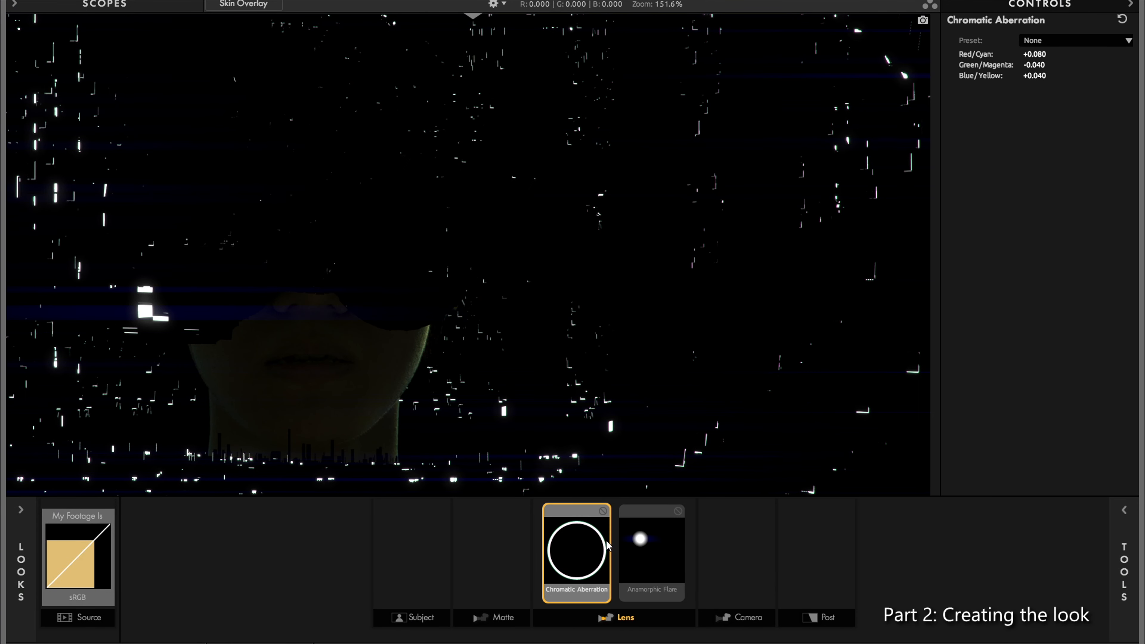
scroll(568, 199, "up", 5)
scroll(574, 196, "up", 8)
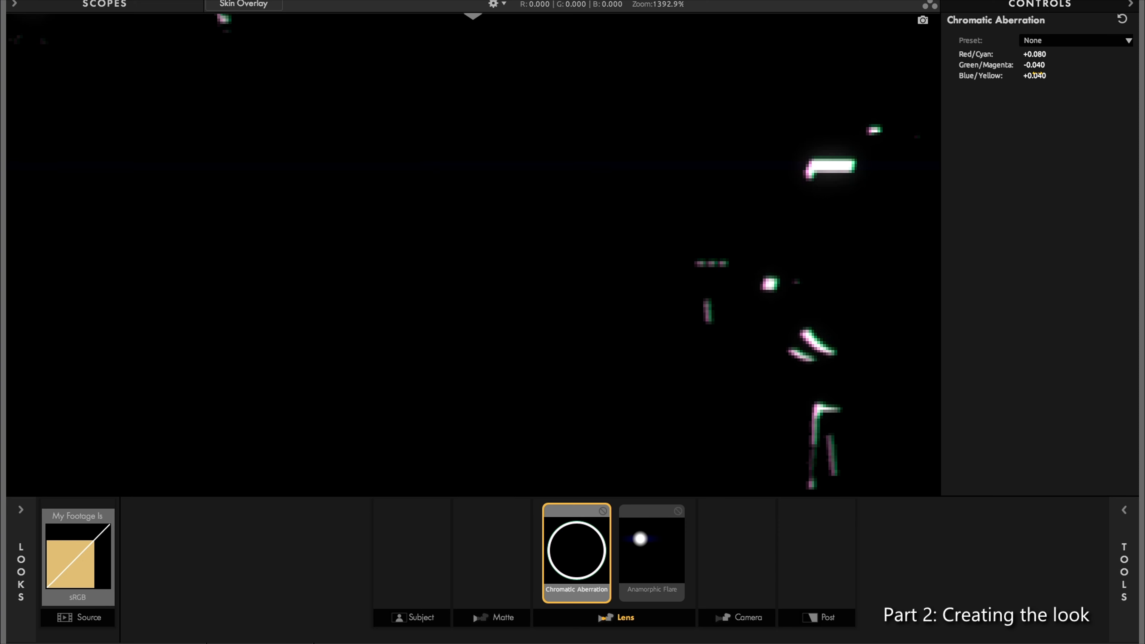
left_click_drag(1040, 66, 1022, 66)
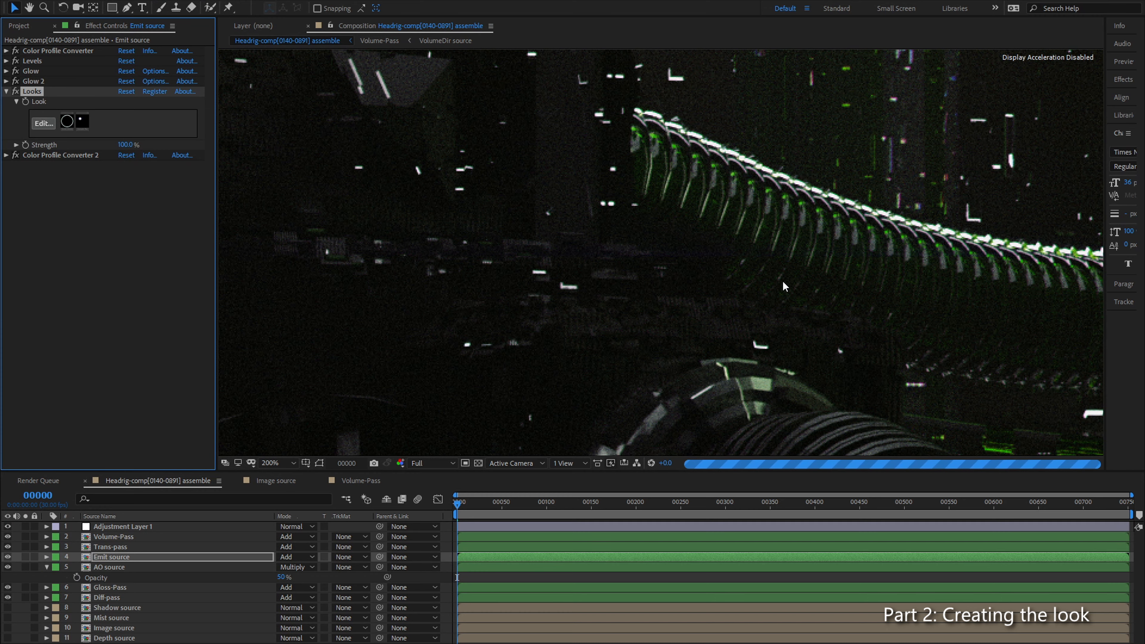
Step: Check the fringing around the bright lights and set the Emit source Chromatic Aberration Green/Magenta to -0.220
scroll(628, 289, "down", 2)
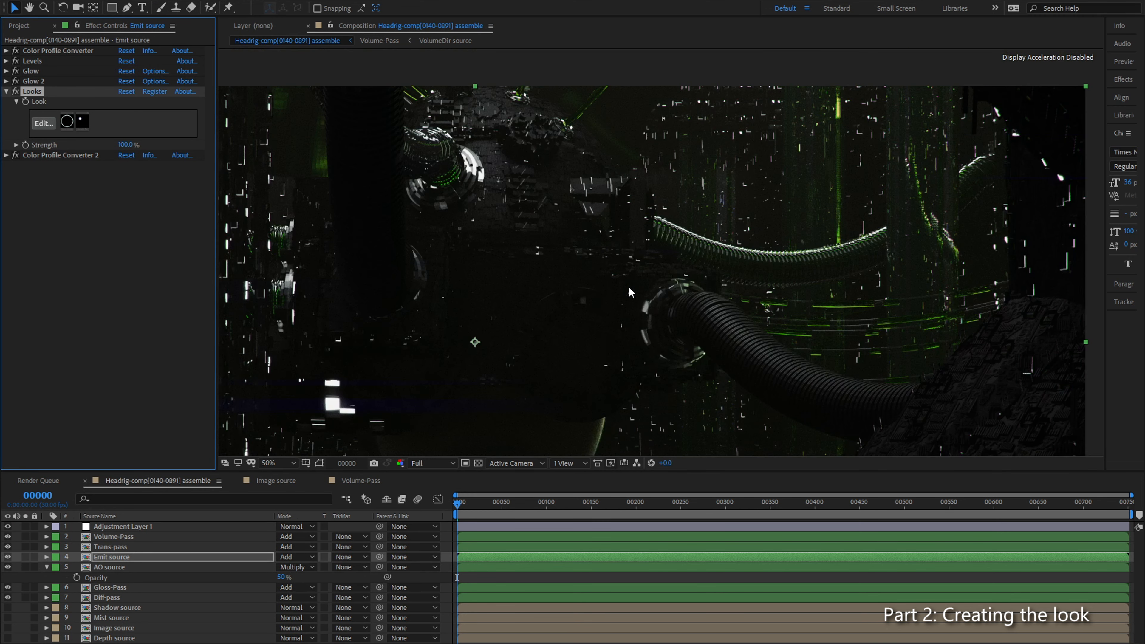
scroll(552, 274, "up", 4)
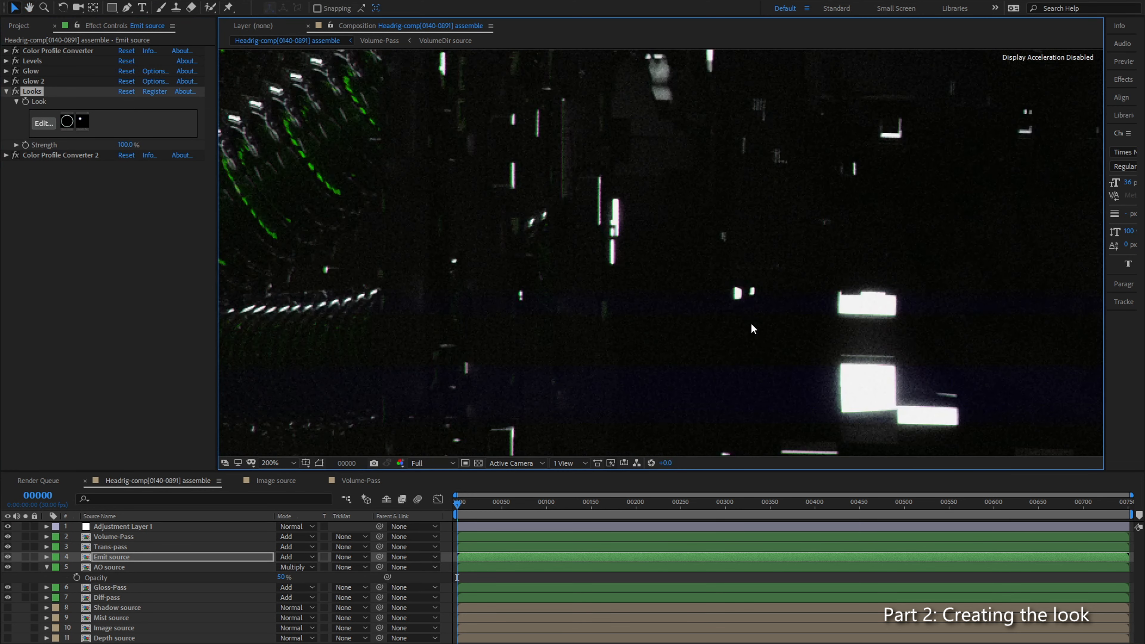
left_click_drag(802, 332, 879, 206)
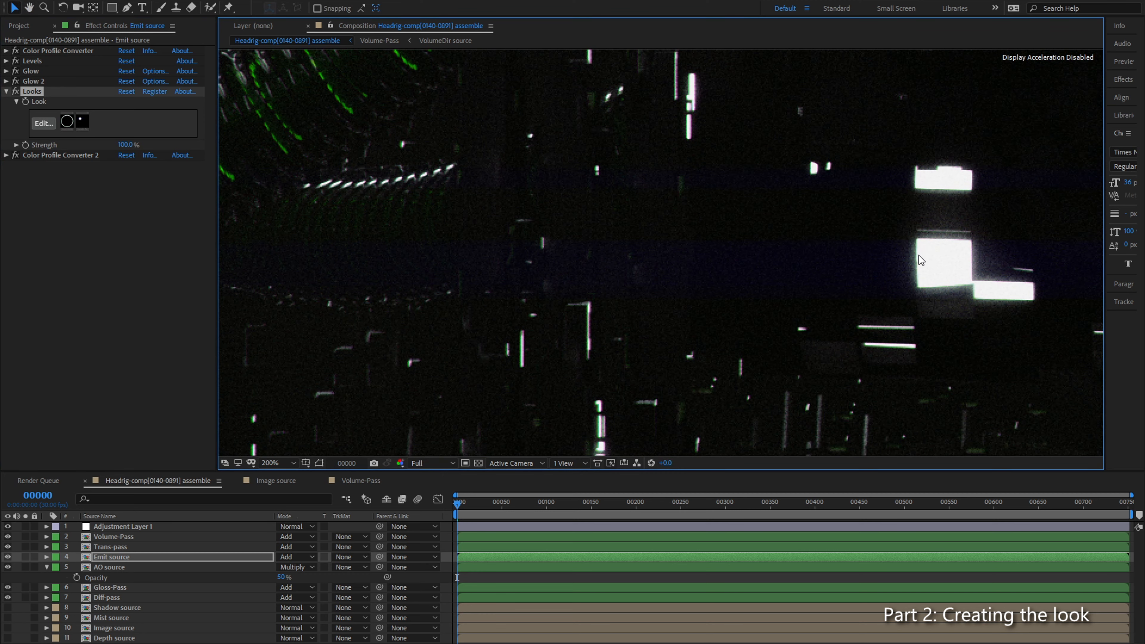
left_click(43, 123)
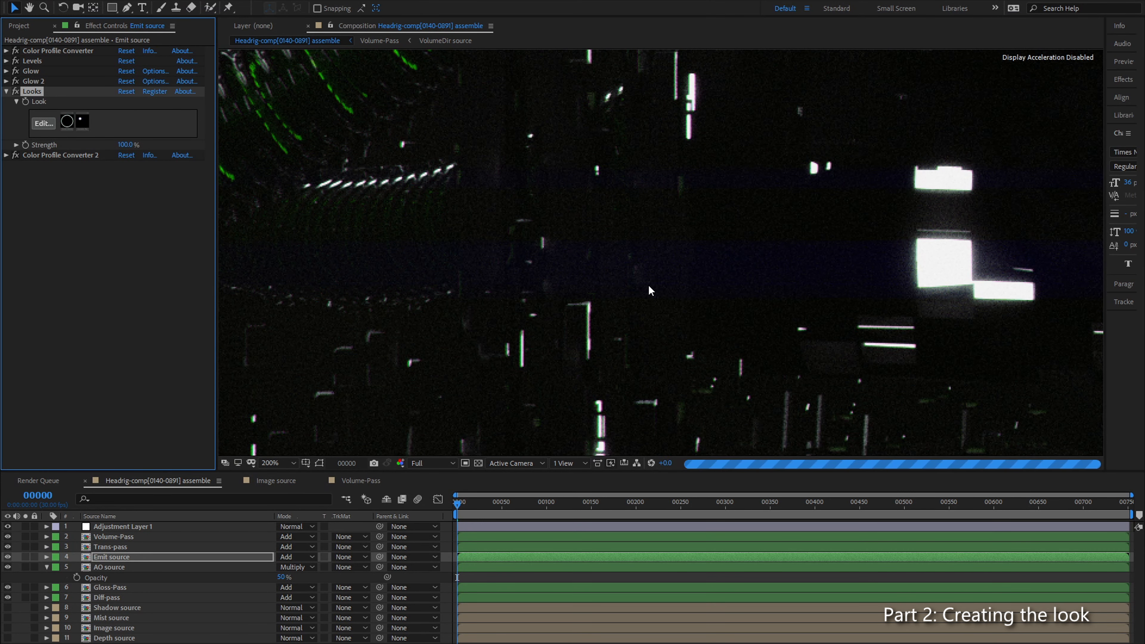
left_click(44, 123)
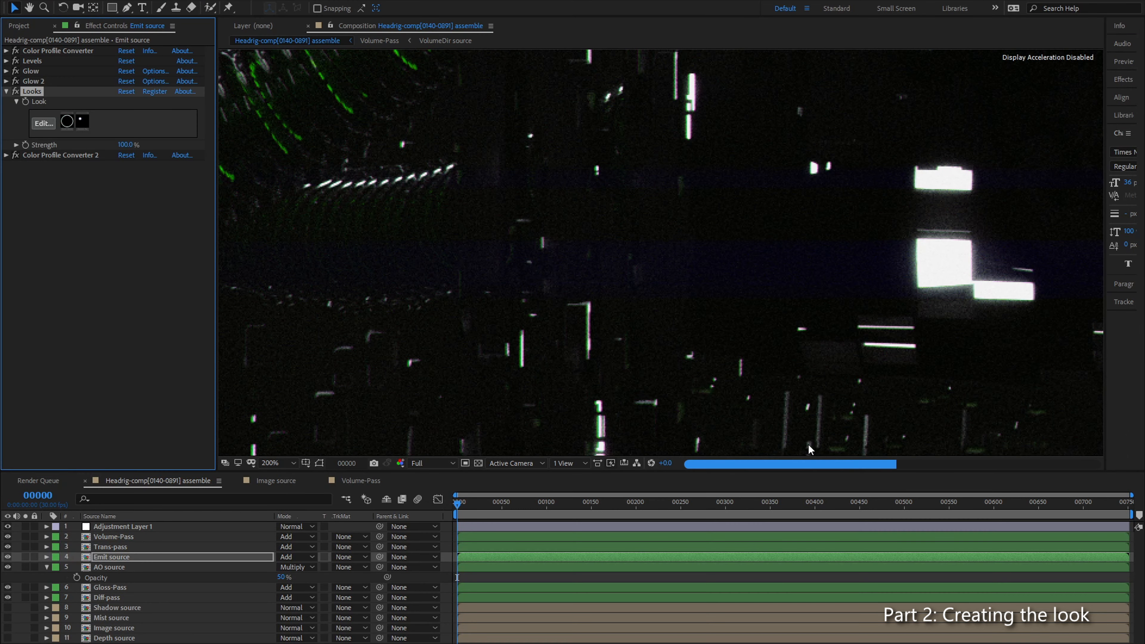
Step: Examine the colour fringing on the emissive lights in the lower part of the frame, both close up and at 50%
left_click_drag(910, 291, 506, 184)
left_click_drag(765, 256, 760, 255)
scroll(635, 229, "down", 1)
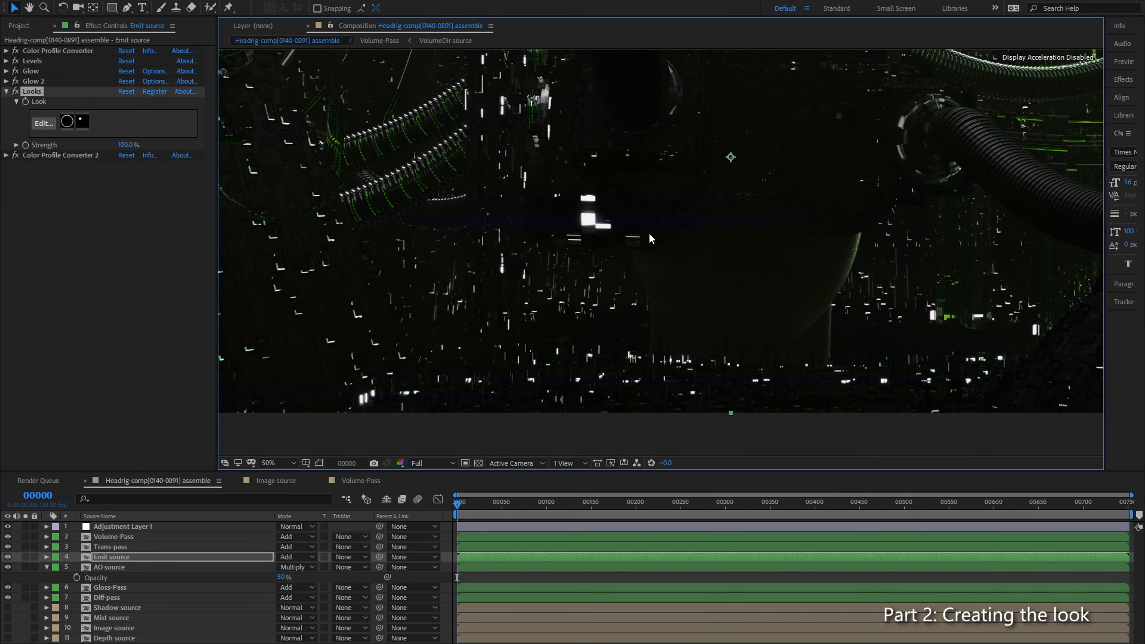
left_click_drag(908, 302, 733, 238)
scroll(782, 276, "up", 1)
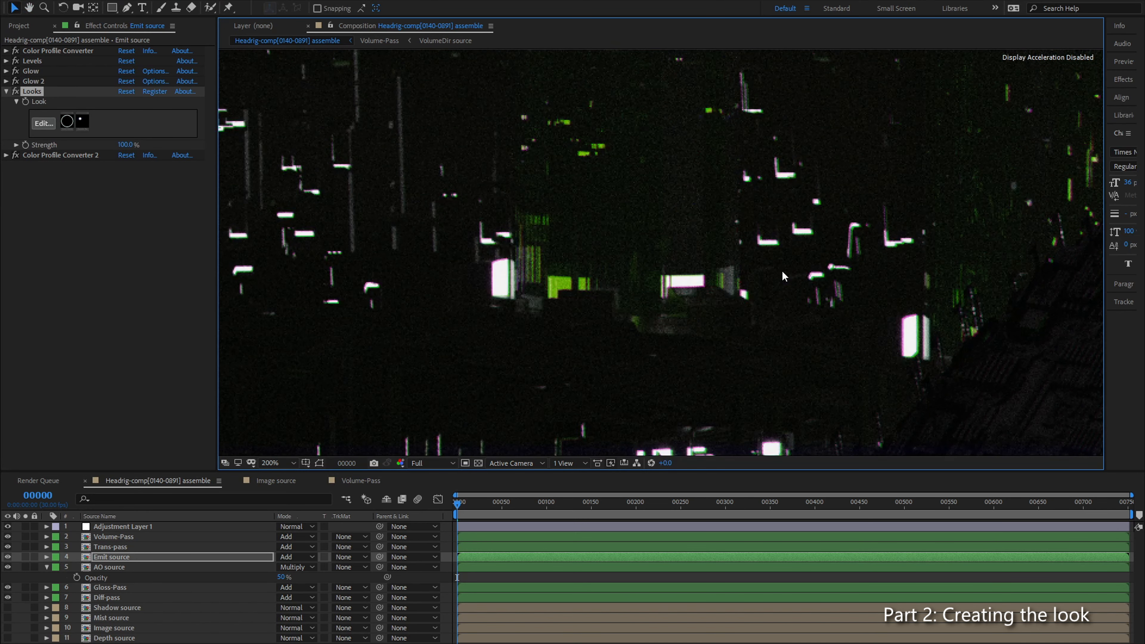
scroll(793, 282, "down", 1)
scroll(775, 282, "up", 1)
scroll(776, 283, "down", 1)
left_click_drag(975, 270, 647, 247)
Step: Fine-tune the Chromatic Aberration Green/Magenta shift in the Looks effect on Emit source and check the fringing on the lights and ribbed hose
left_click(45, 126)
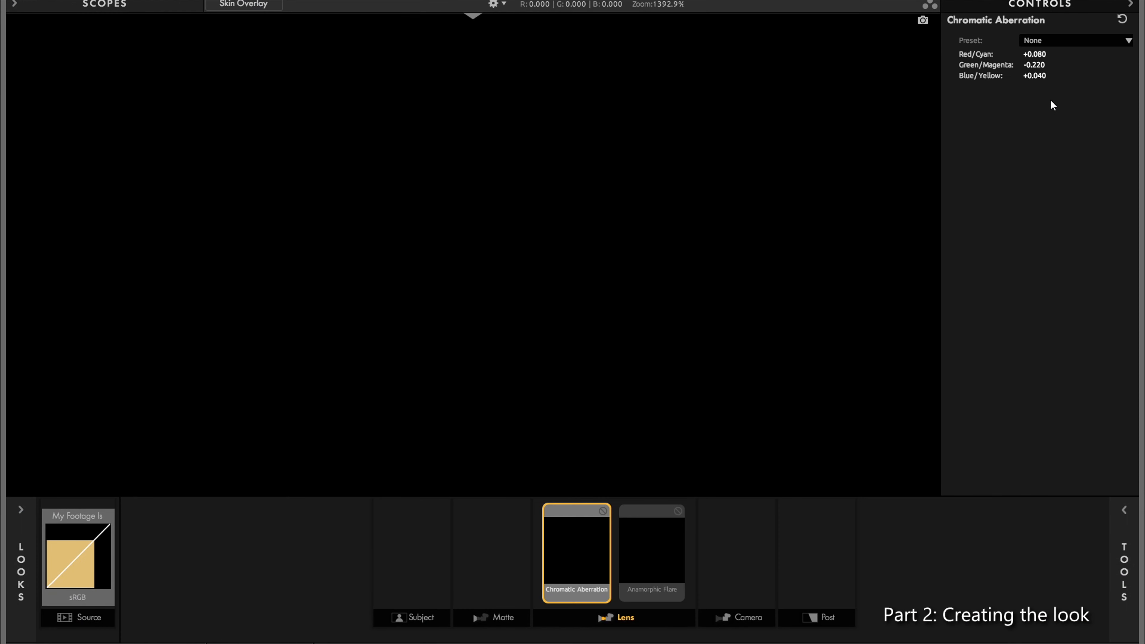
left_click_drag(1033, 64, 1039, 65)
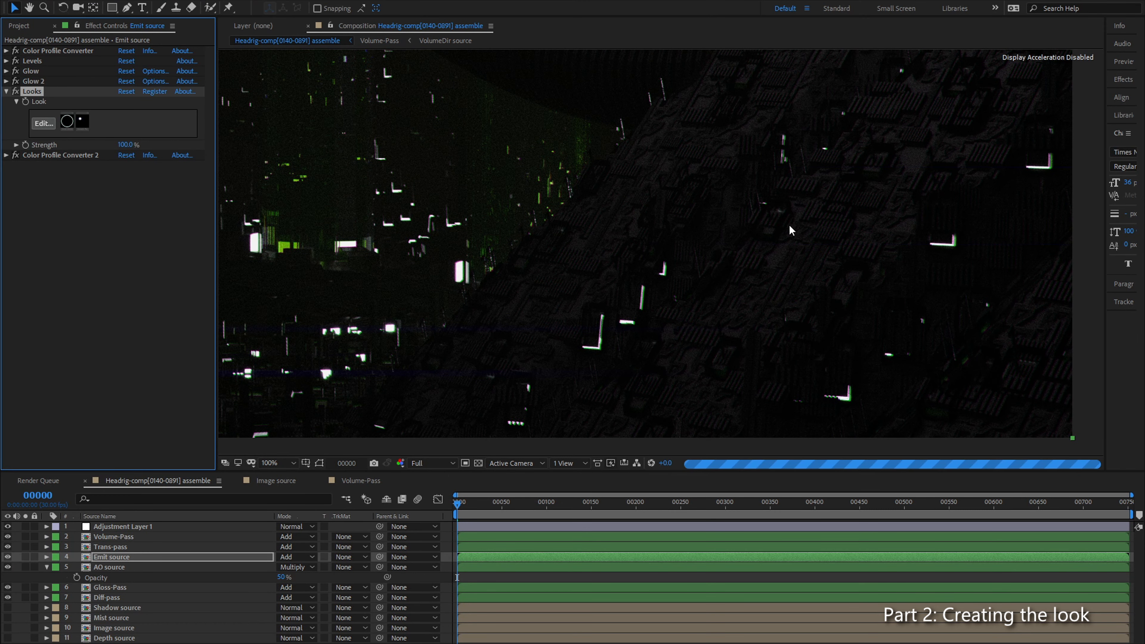
left_click_drag(397, 255, 1099, 235)
mouse_move(400, 216)
left_mouse_down()
mouse_move(624, 252)
mouse_move(617, 323)
left_mouse_up()
left_click_drag(588, 225, 545, 325)
left_click_drag(1000, 122, 413, 430)
scroll(716, 253, "up", 1)
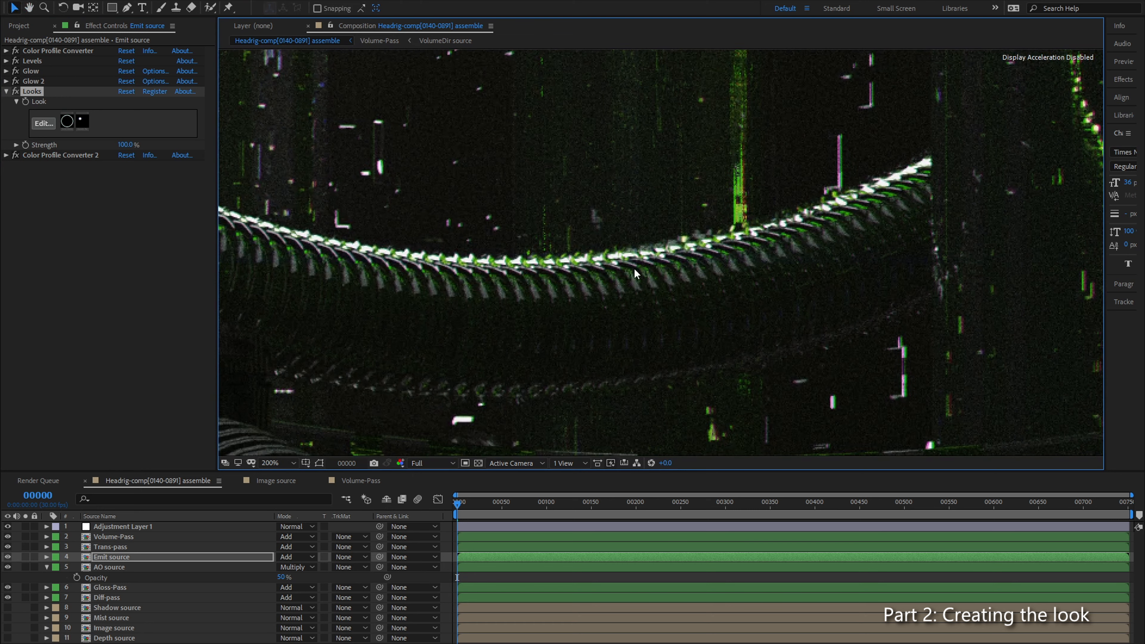
left_click(124, 229)
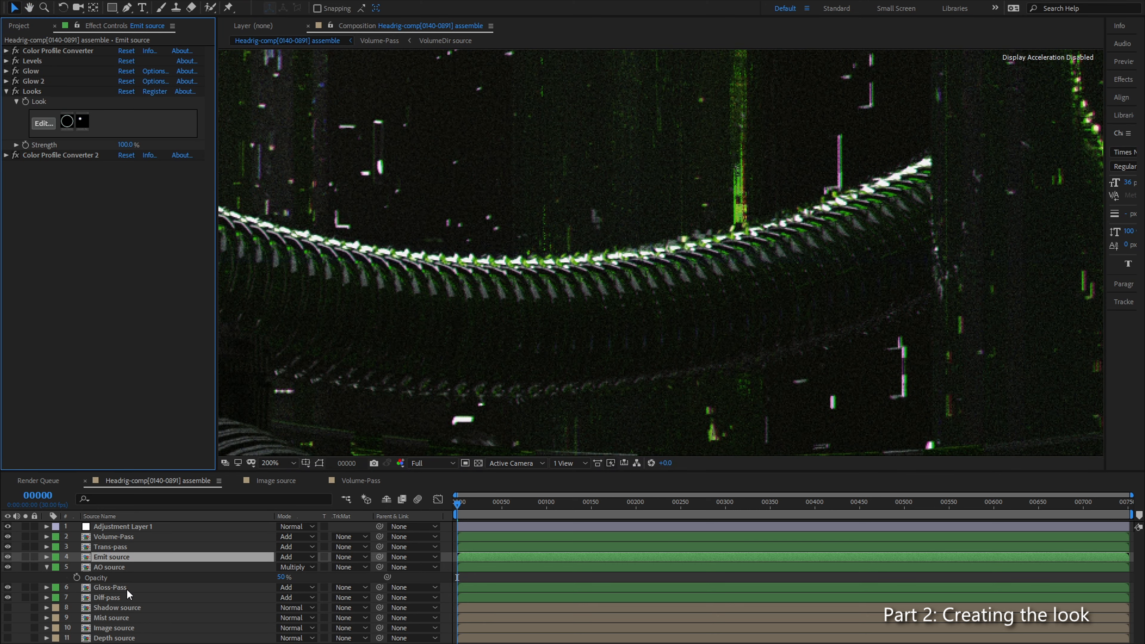
Step: Remove the Anamorphic Flare from the Looks effect on Gloss-Pass
left_click(110, 587)
left_click(48, 165)
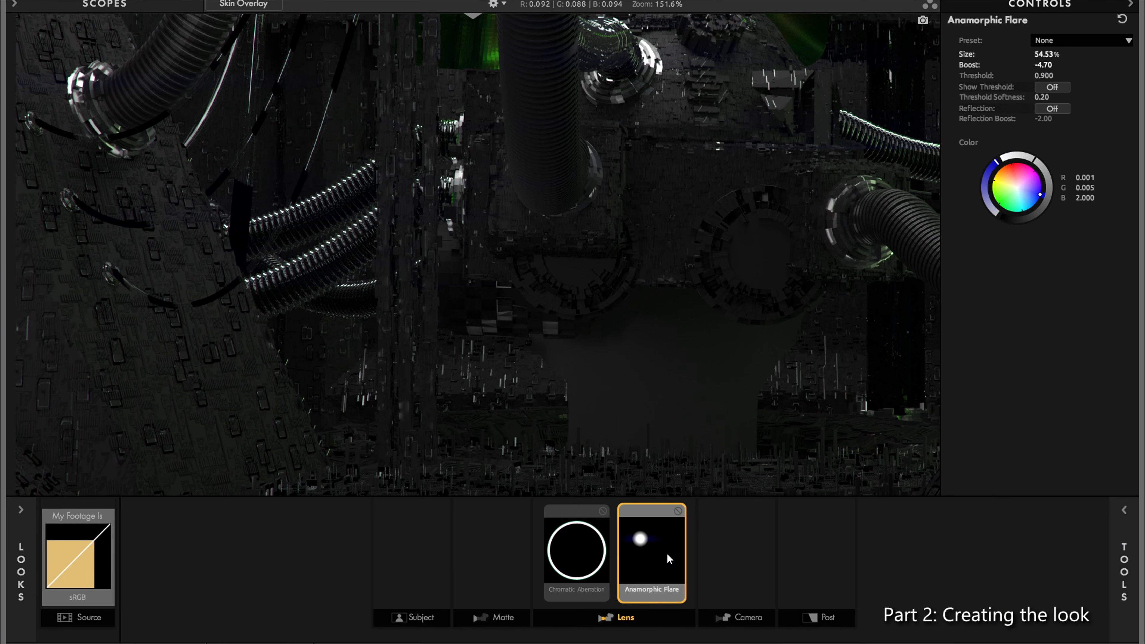
left_click(677, 512)
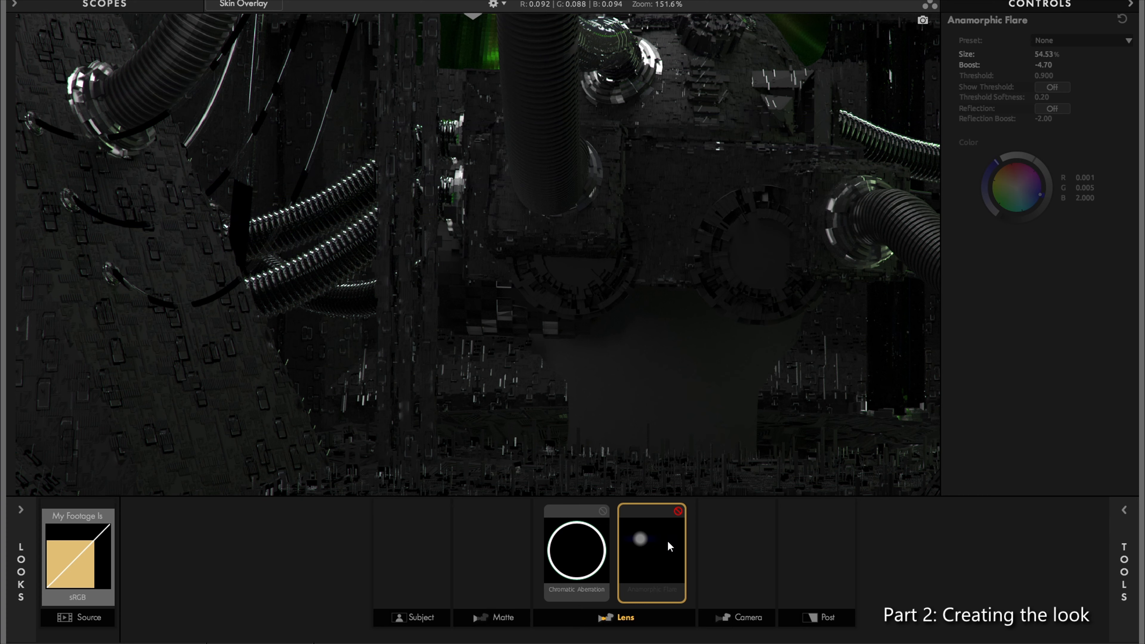
key("Delete")
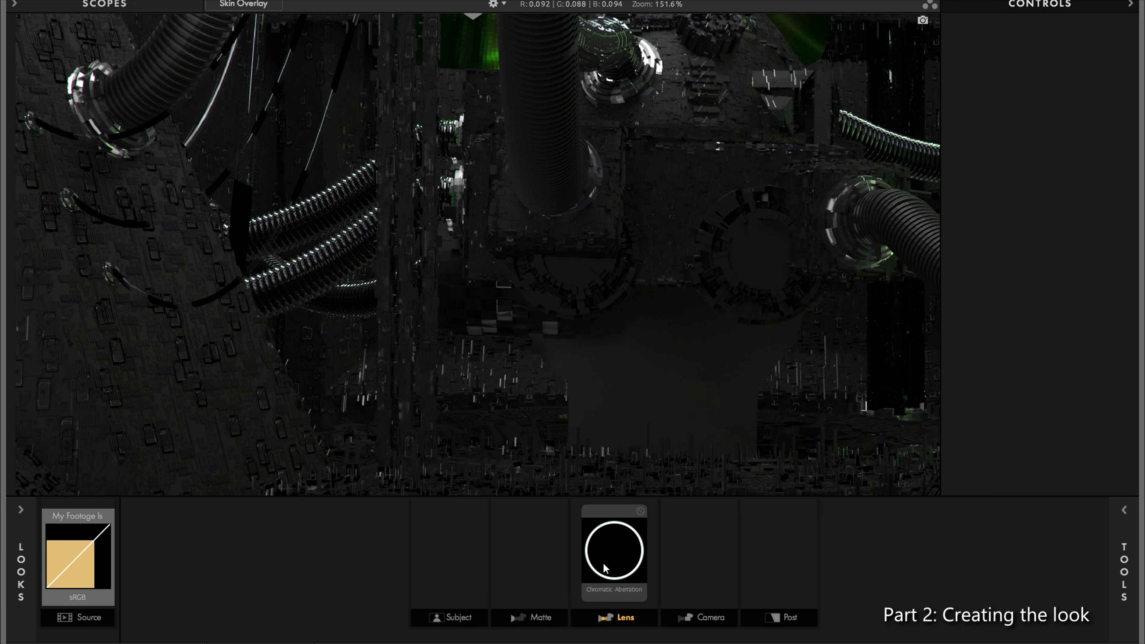
Step: Adjust the Chromatic Aberration Blue/Yellow shift in the Looks effect on Gloss-Pass and check the fringing along the ribbed hose
scroll(711, 143, "up", 1)
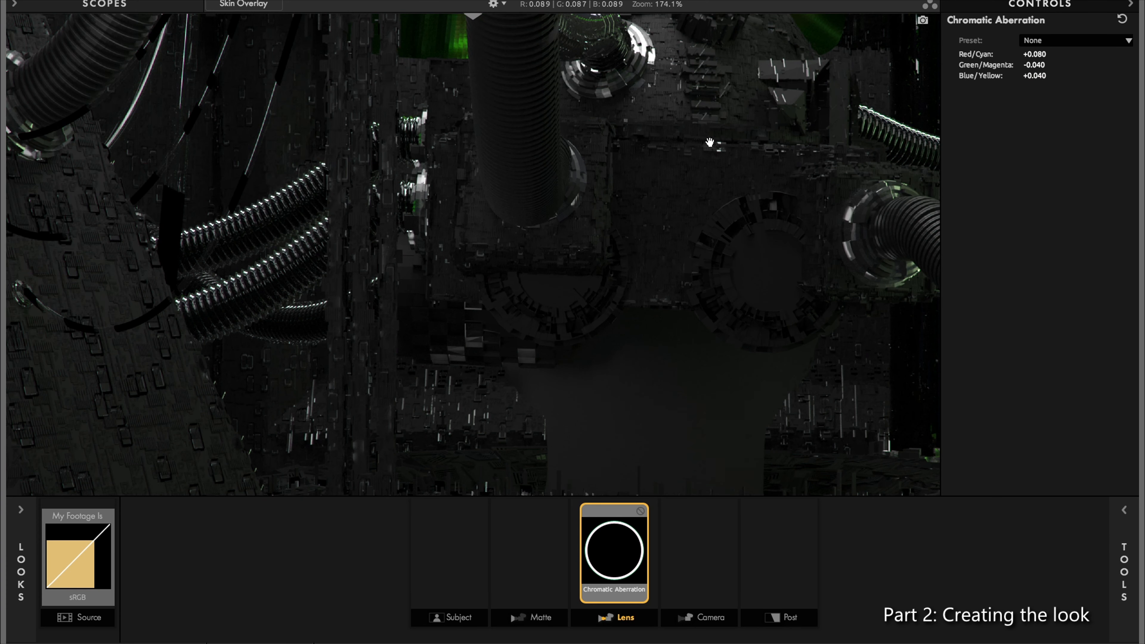
left_click_drag(852, 166, 456, 244)
scroll(456, 244, "up", 10)
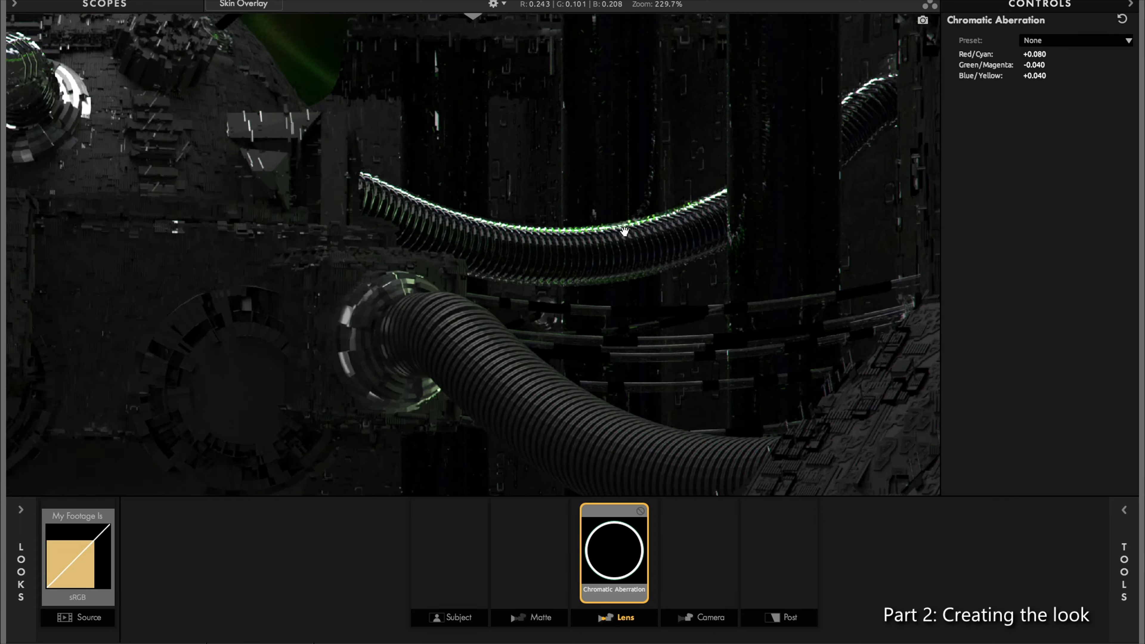
left_click_drag(1034, 76, 1043, 83)
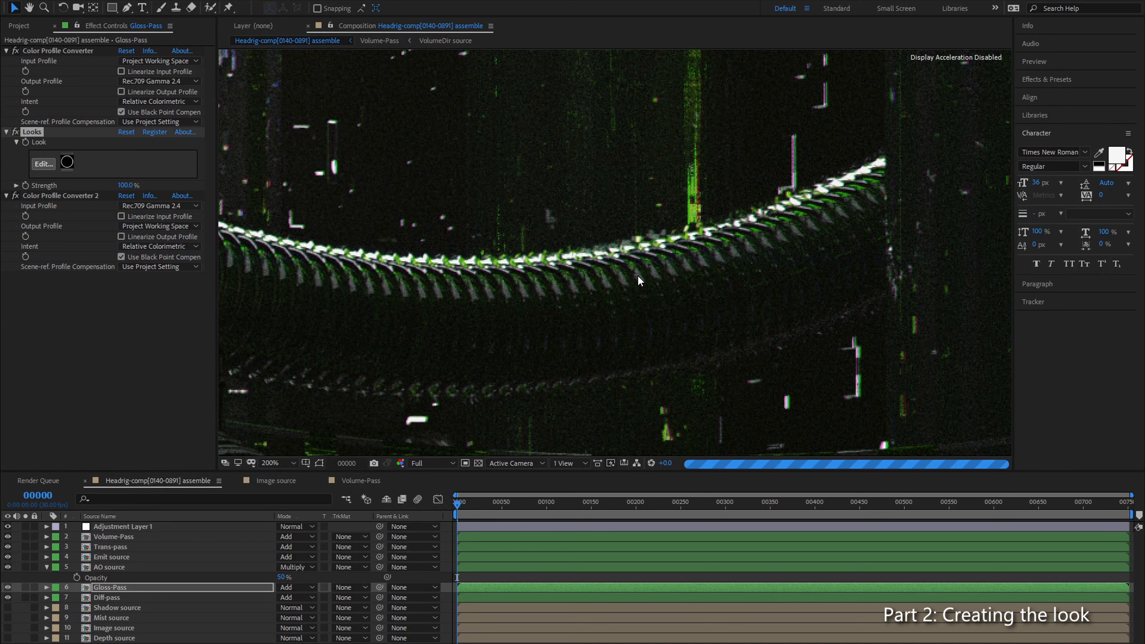
scroll(597, 268, "down", 6)
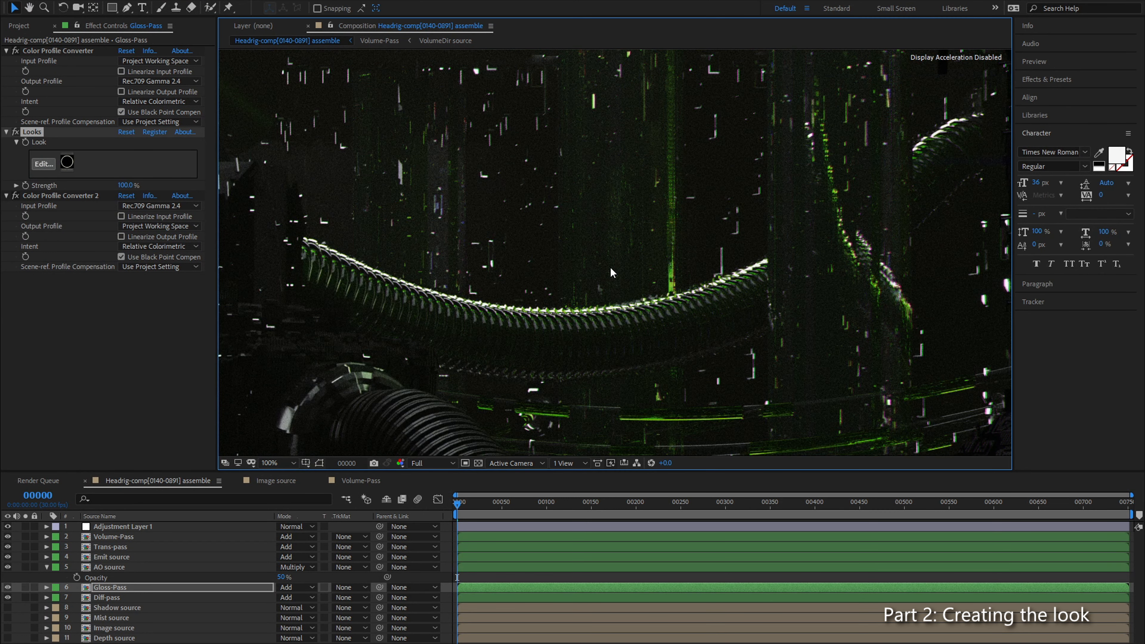
scroll(634, 248, "up", 2)
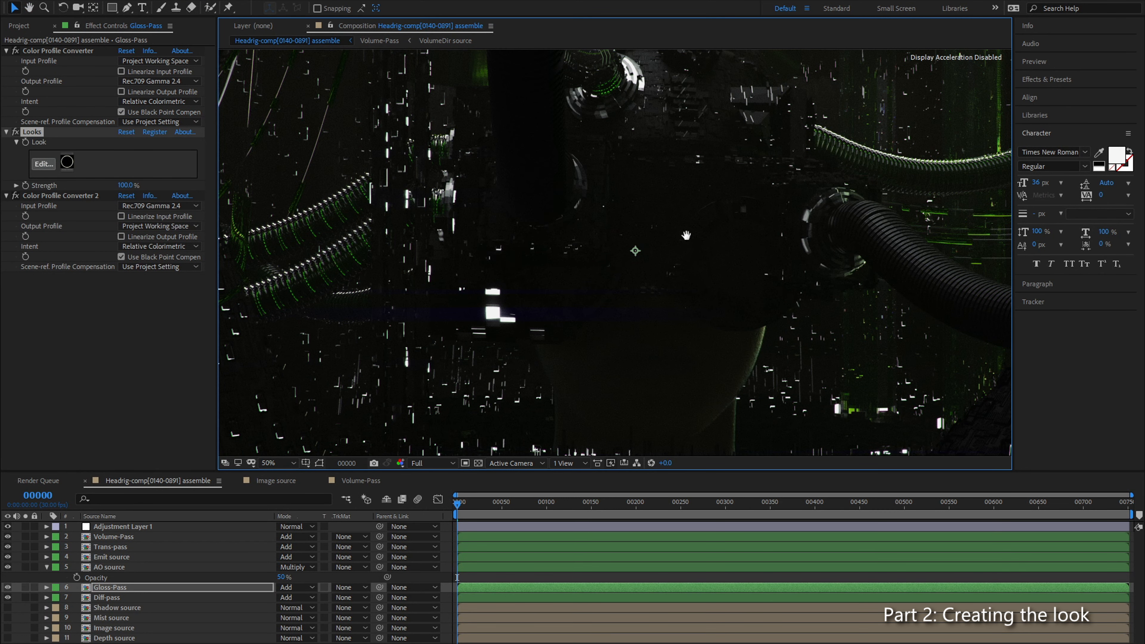
scroll(652, 246, "down", 2)
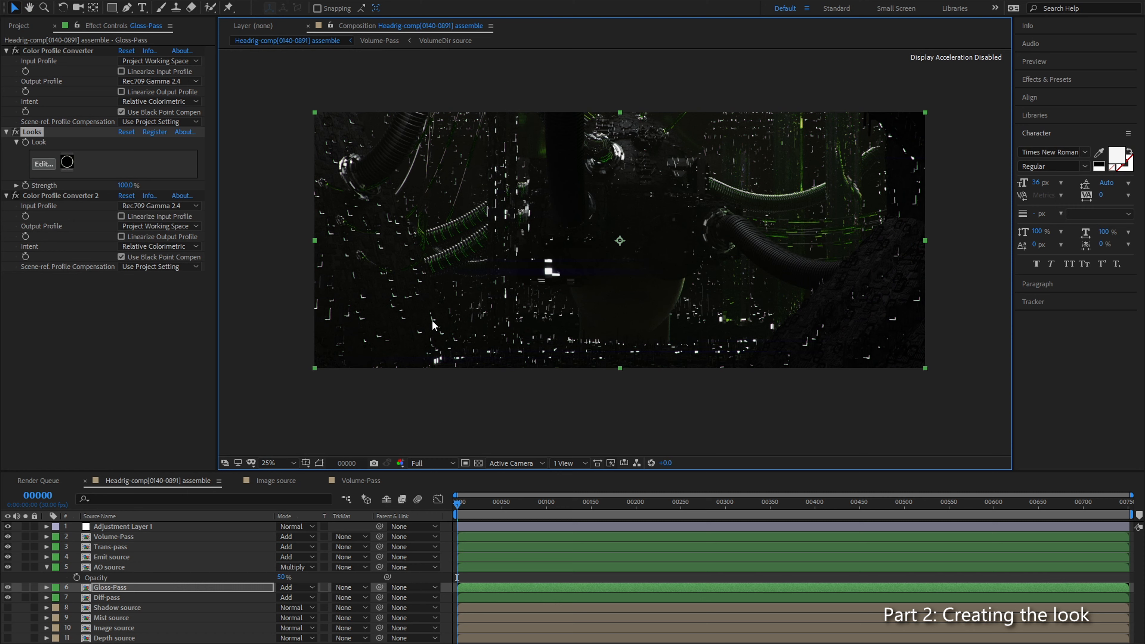
Step: Inspect the centre of the frame at 100% and expand the FilmConvert Nitrate settings on Adjustment Layer 1
left_click(128, 526)
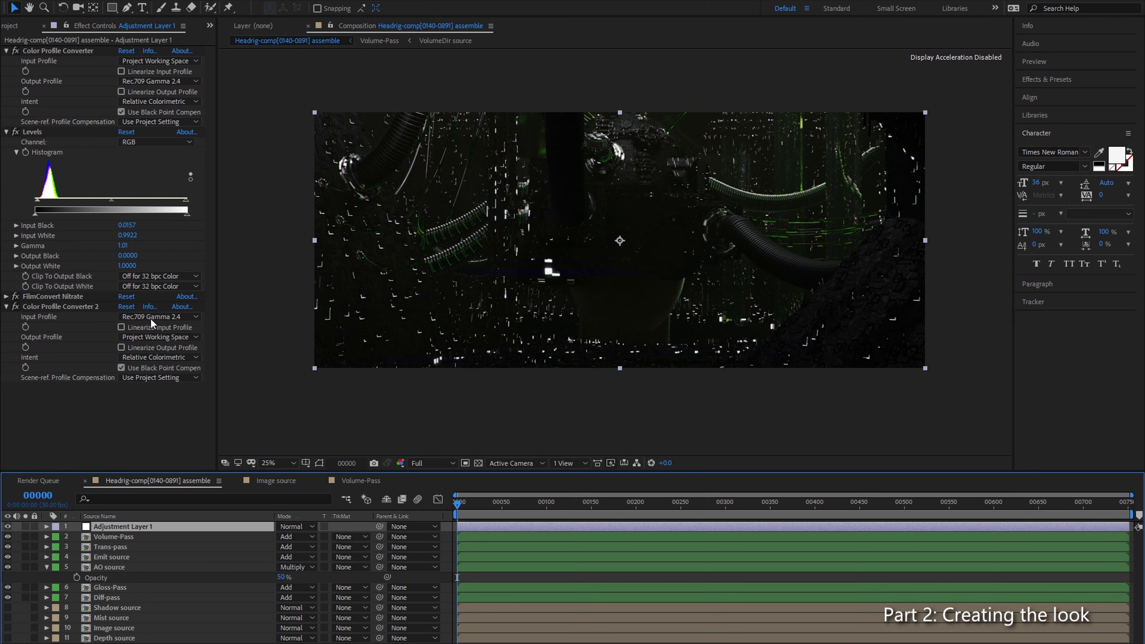
left_click(119, 416)
scroll(468, 210, "up", 4)
scroll(566, 182, "down", 1)
left_click_drag(600, 193, 546, 281)
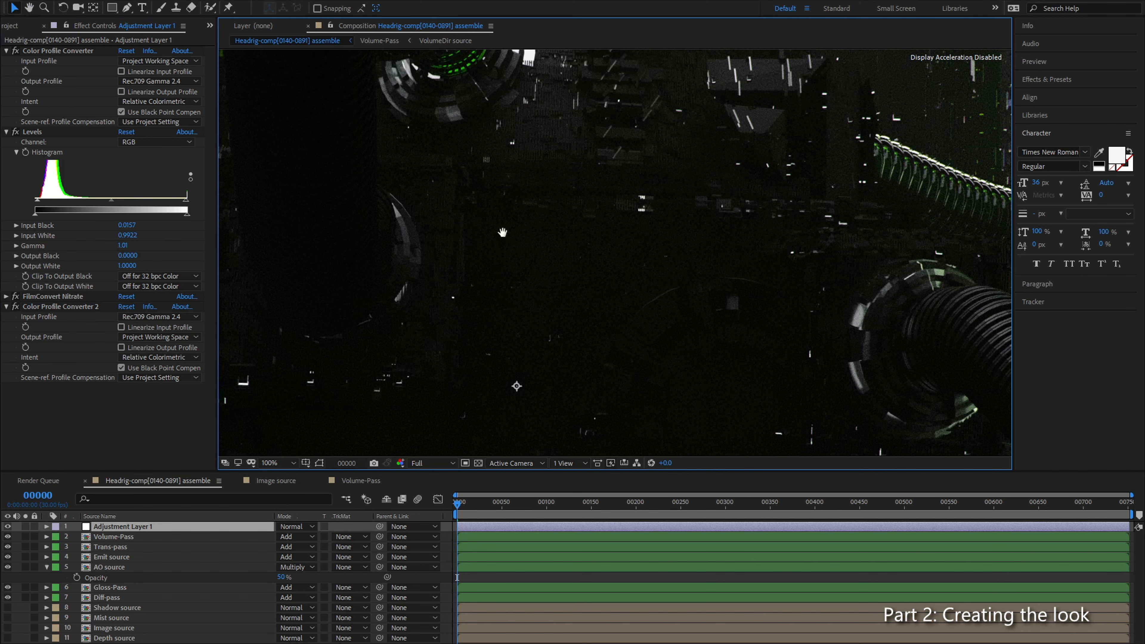
left_click(6, 296)
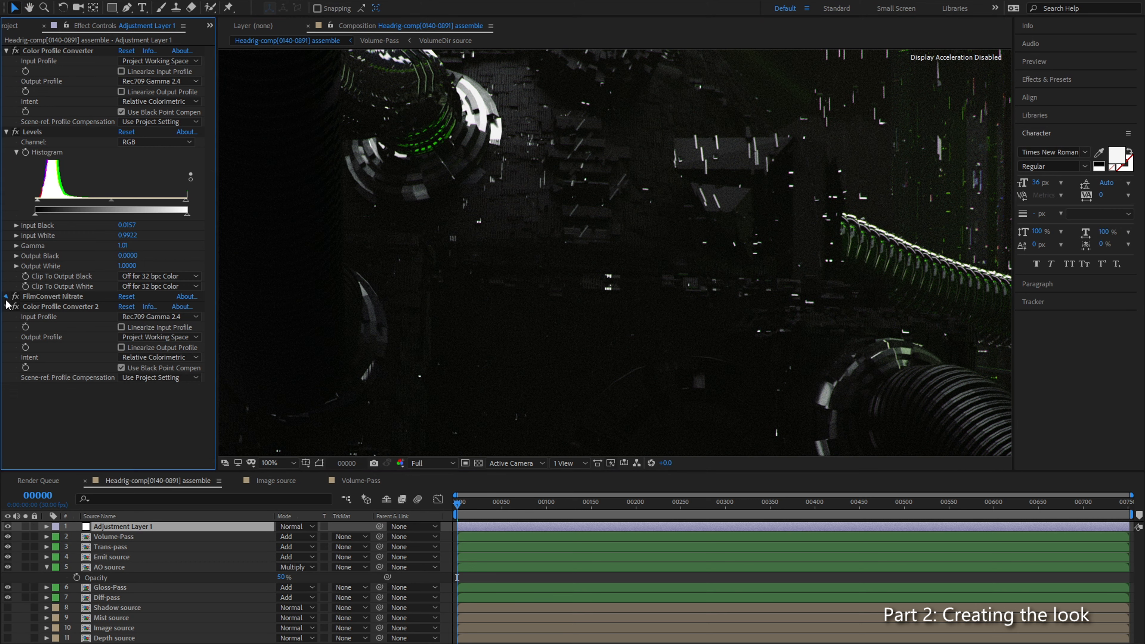
scroll(134, 331, "down", 5)
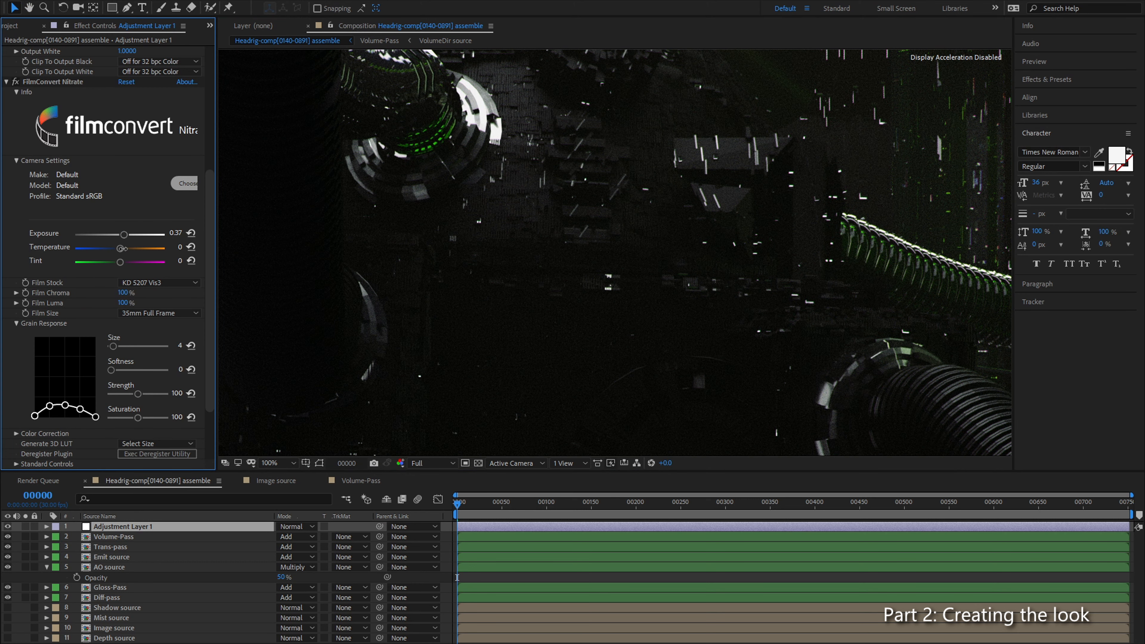
Step: Fit the composition to the viewer and enlarge the viewer by shrinking the character, timeline and effect controls areas
left_click(267, 466)
left_click(299, 255)
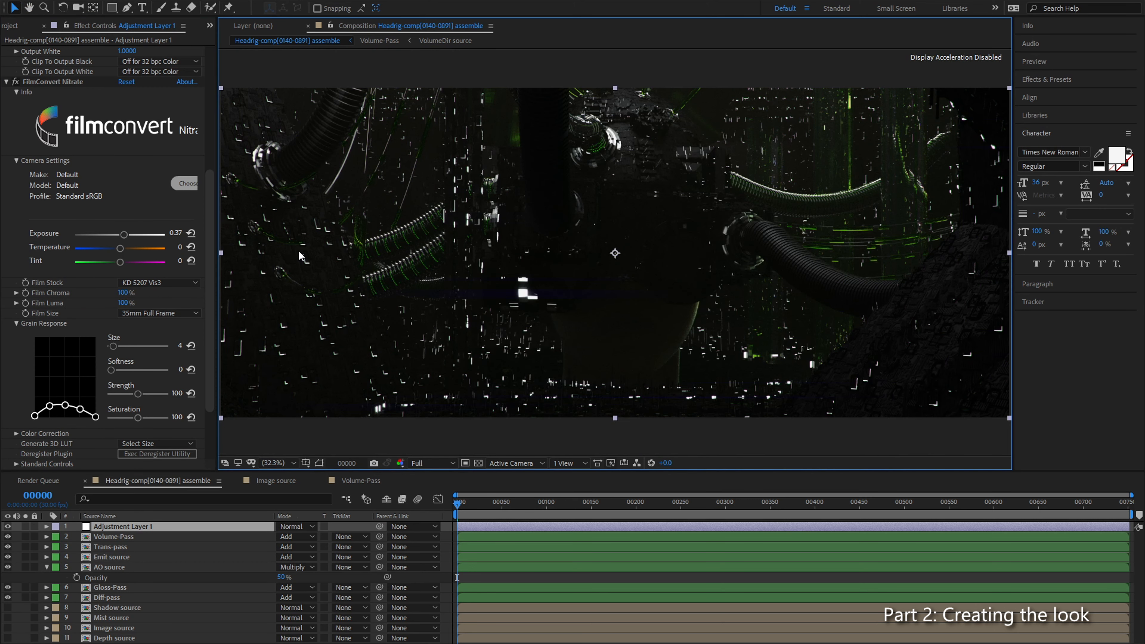
left_click_drag(1012, 425, 1094, 419)
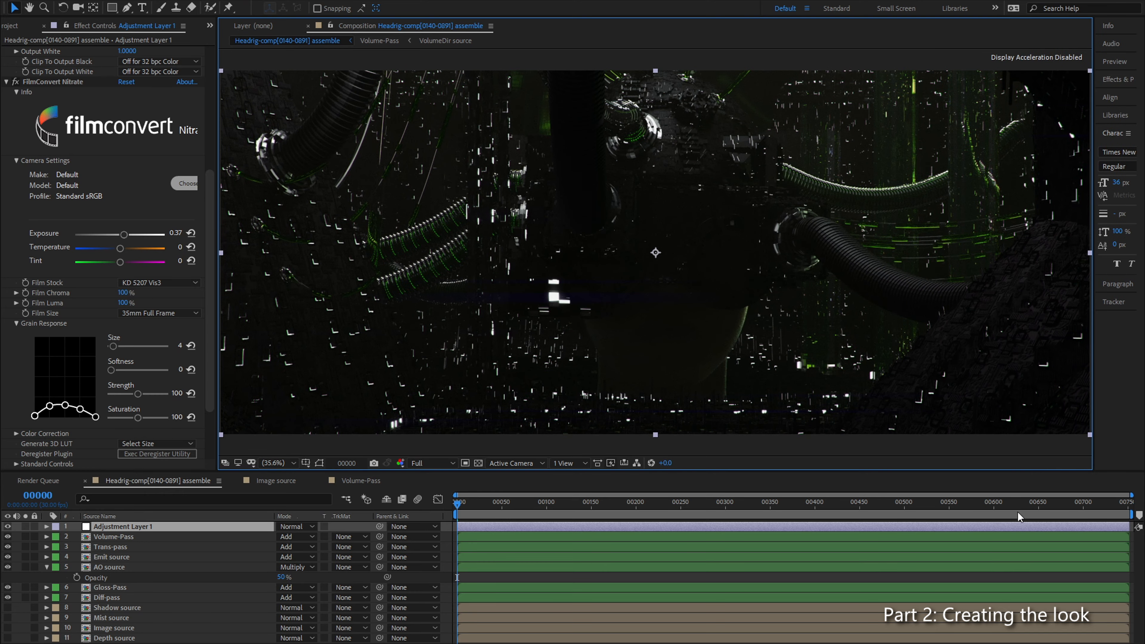
left_click_drag(1056, 471, 1054, 532)
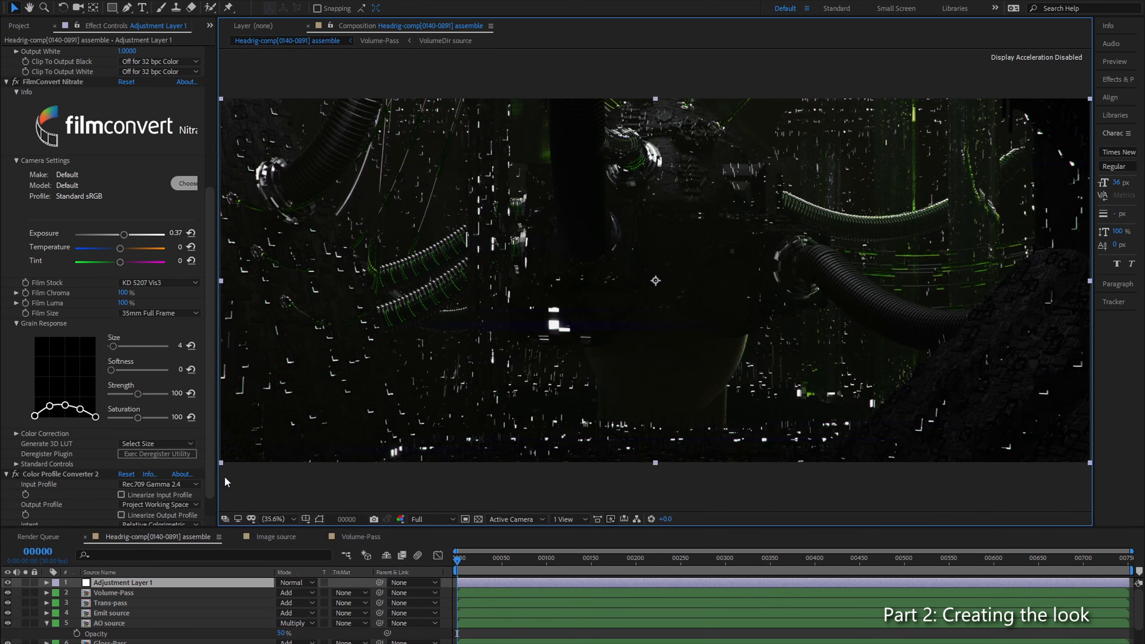
left_click_drag(218, 481, 180, 477)
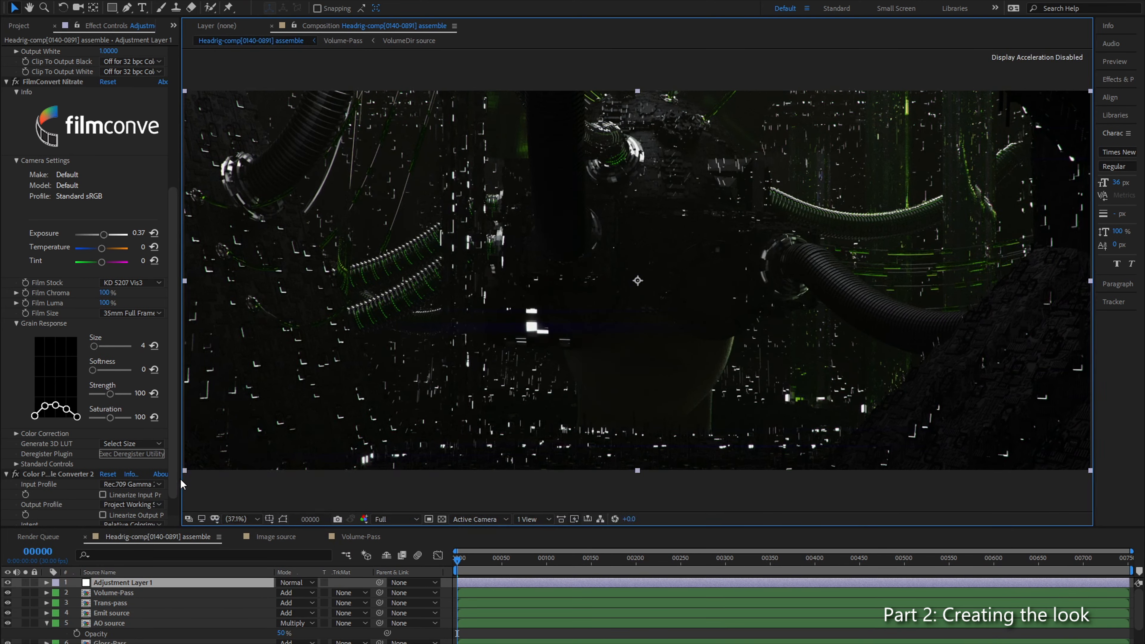
Step: Set the FilmConvert Nitrate temperature to -22 and exposure to 0.66 on Adjustment Layer 1, and check the picture
left_click_drag(105, 248, 99, 249)
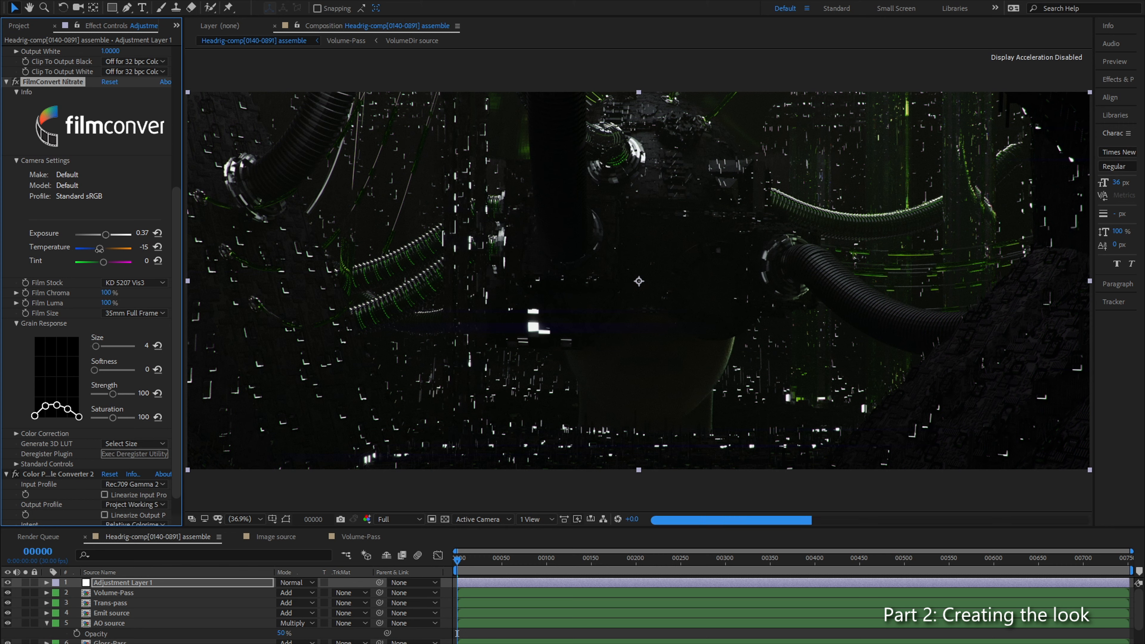
left_click_drag(100, 248, 89, 250)
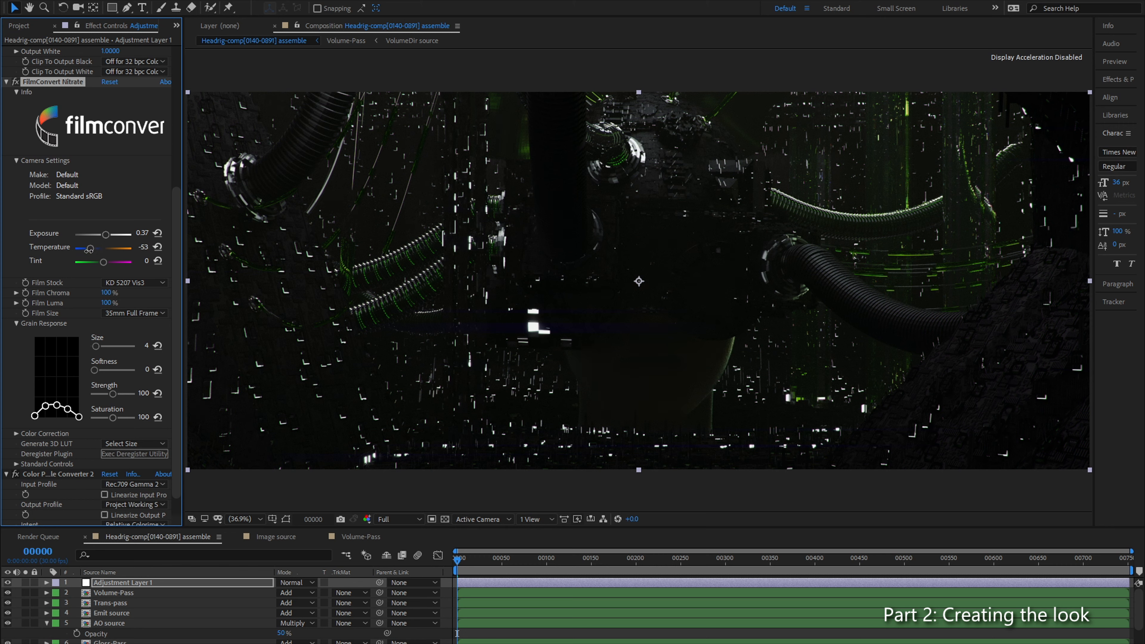
left_click_drag(89, 250, 108, 235)
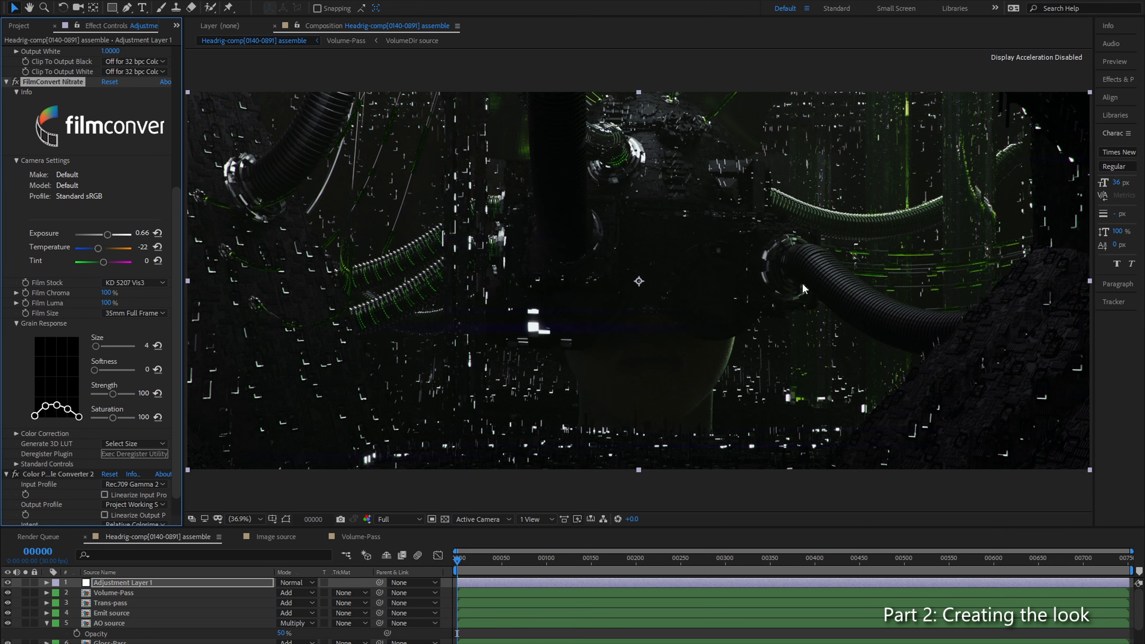
scroll(670, 290, "up", 1)
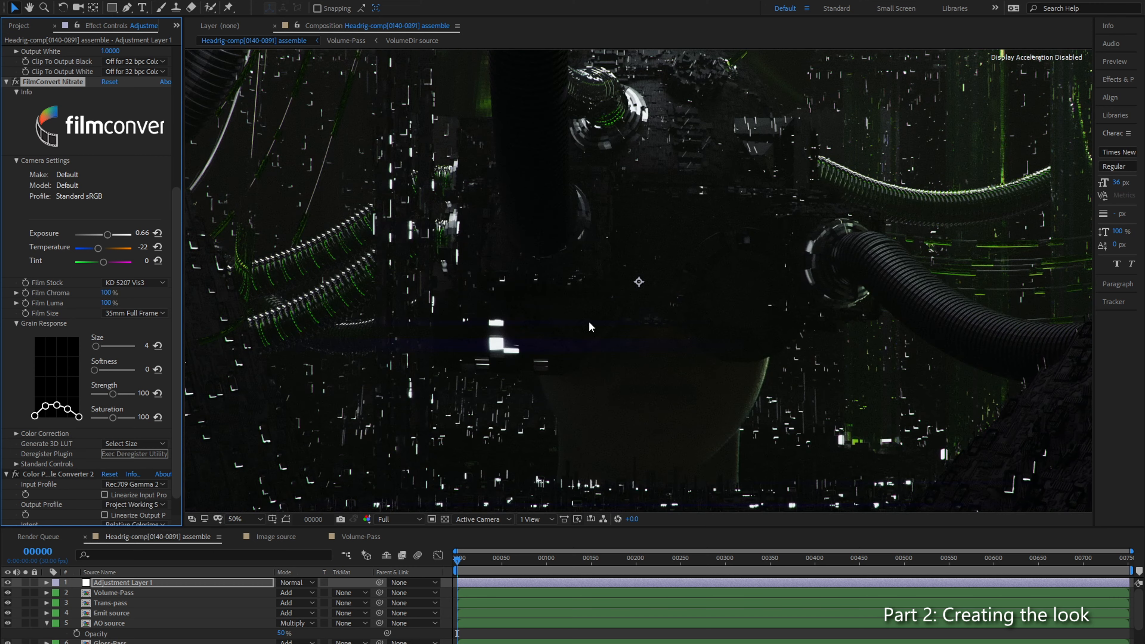
scroll(795, 316, "down", 2)
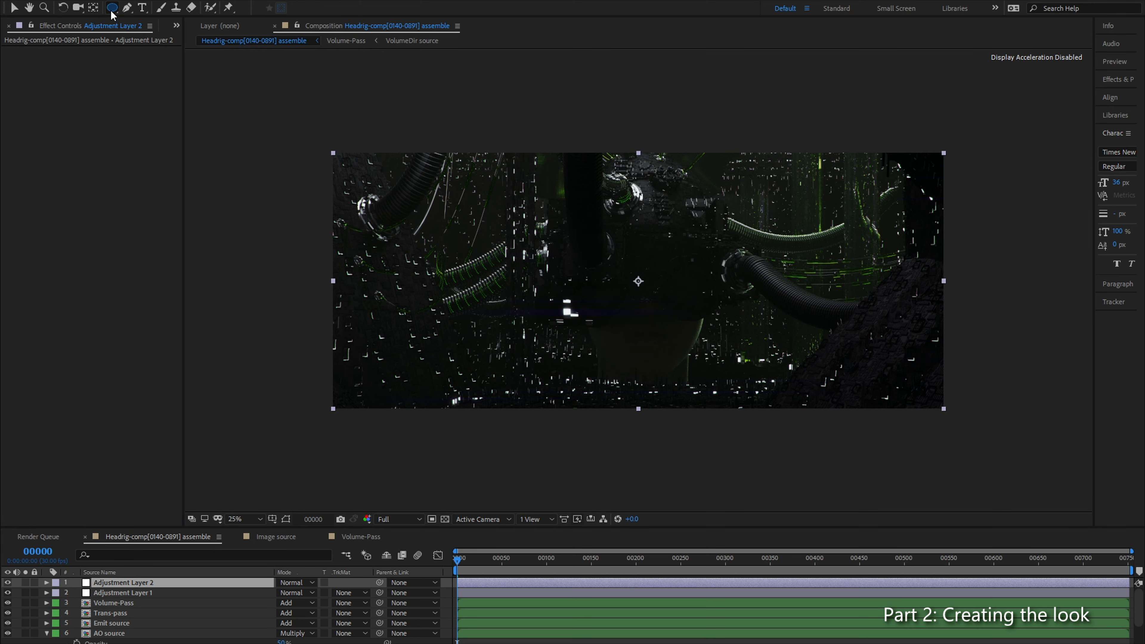
Step: Add a full-frame elliptical mask to Adjustment Layer 2 and hide the mask outline in the viewer
double_click(112, 8)
key("v")
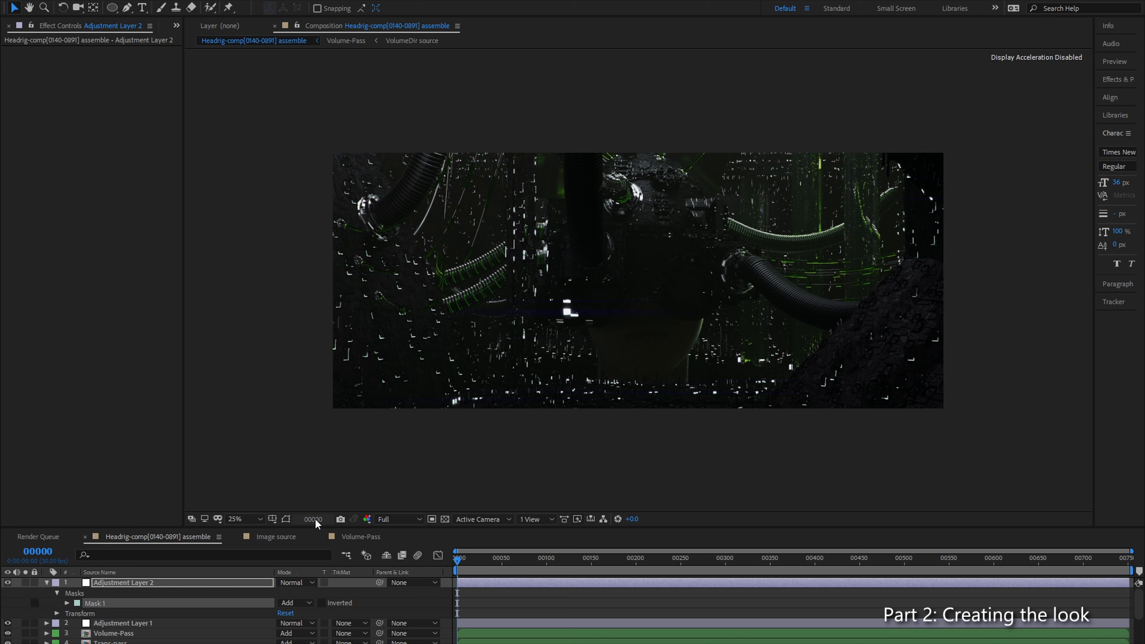
left_click(285, 518)
Step: Apply Levels with a gamma of 0.78 to Adjustment Layer 2 and compare the fitted picture with the effect off and on
left_click(144, 582)
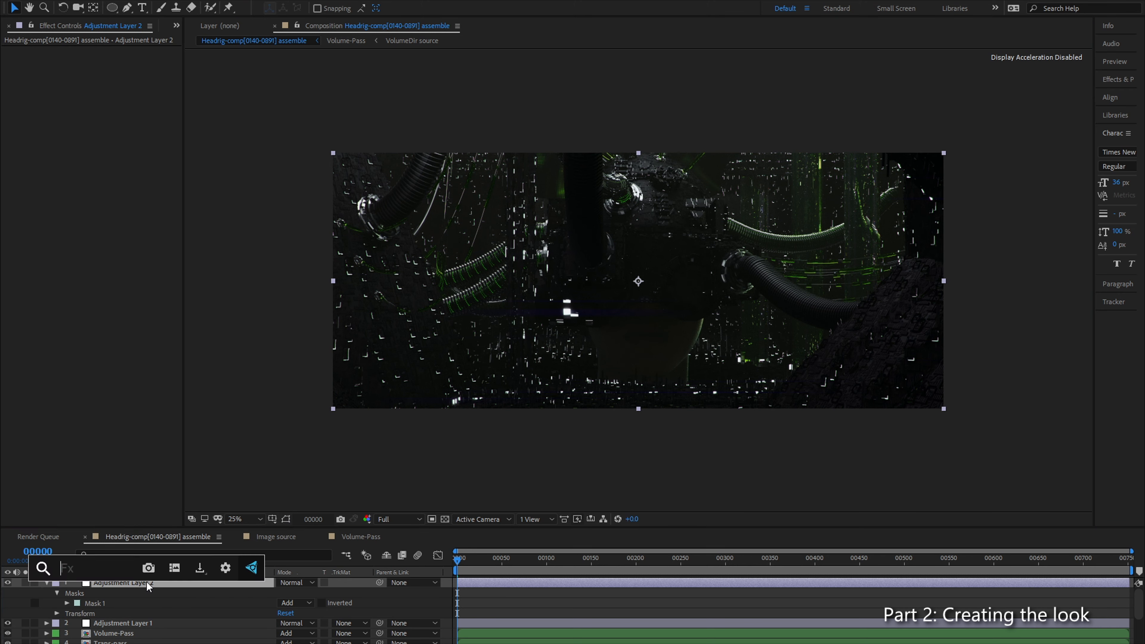
type("lev")
key("Return")
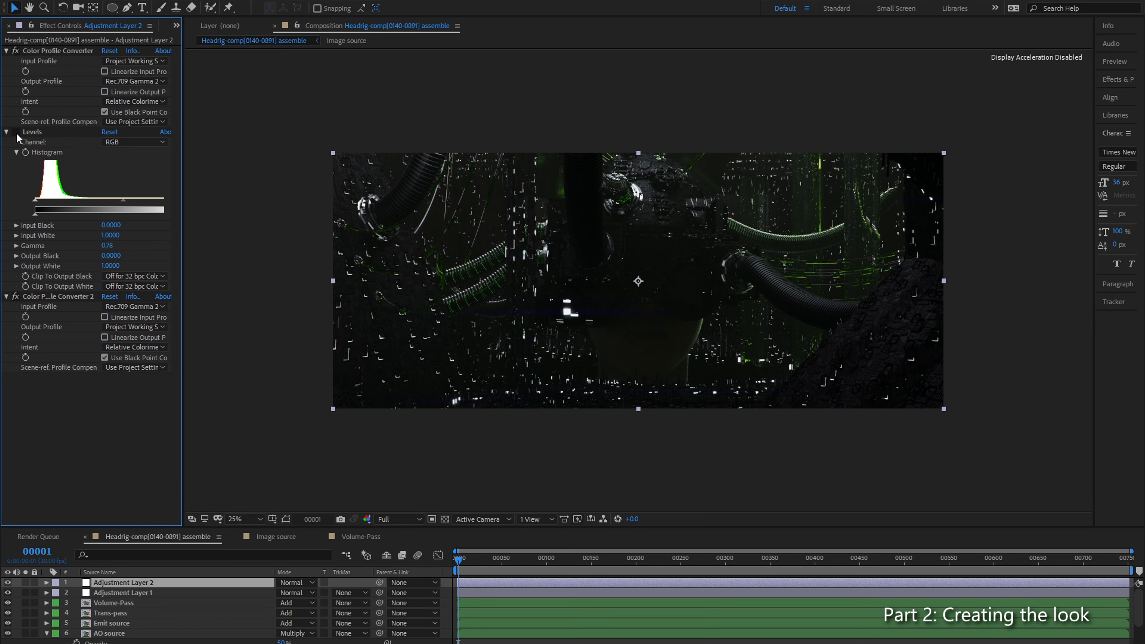
left_click(15, 131)
left_click(15, 131)
left_click(246, 519)
left_click(238, 312)
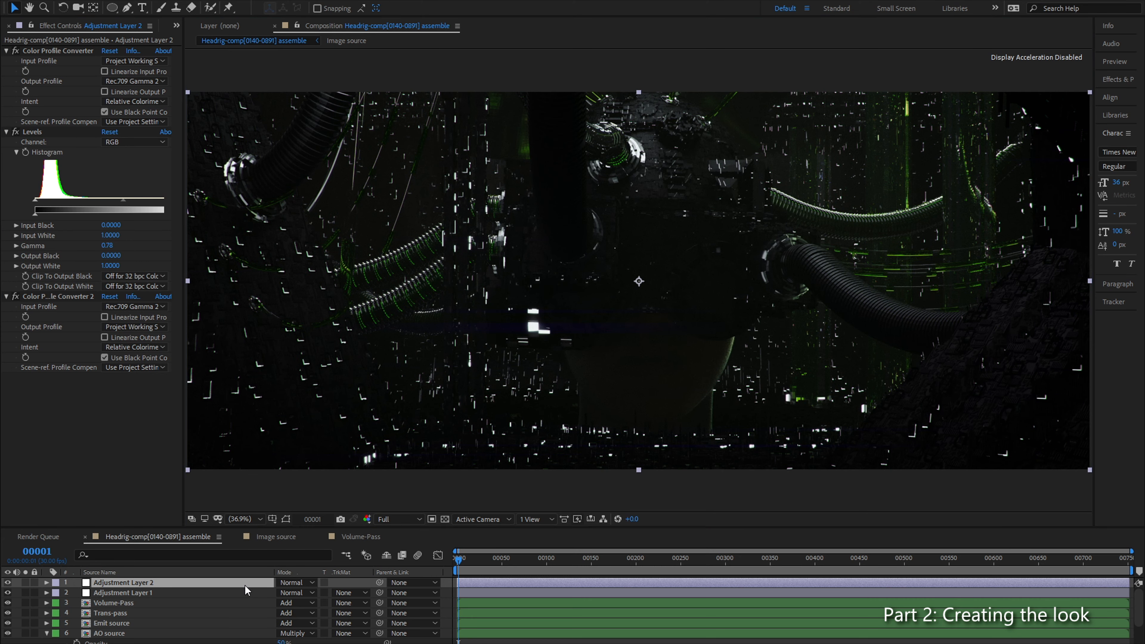
Step: Set the feather of the inverted mask on Adjustment Layer 2 to 700 pixels and compare the picture with Levels off and on
key("m")
key("m")
key("m")
left_click(318, 613)
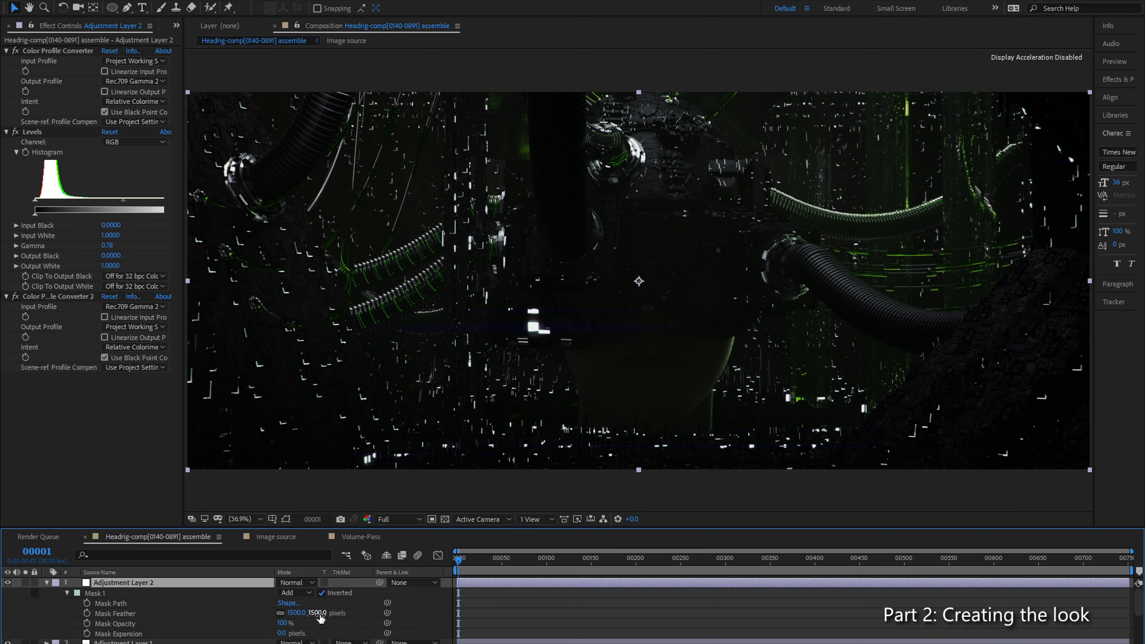
type("700")
key("Return")
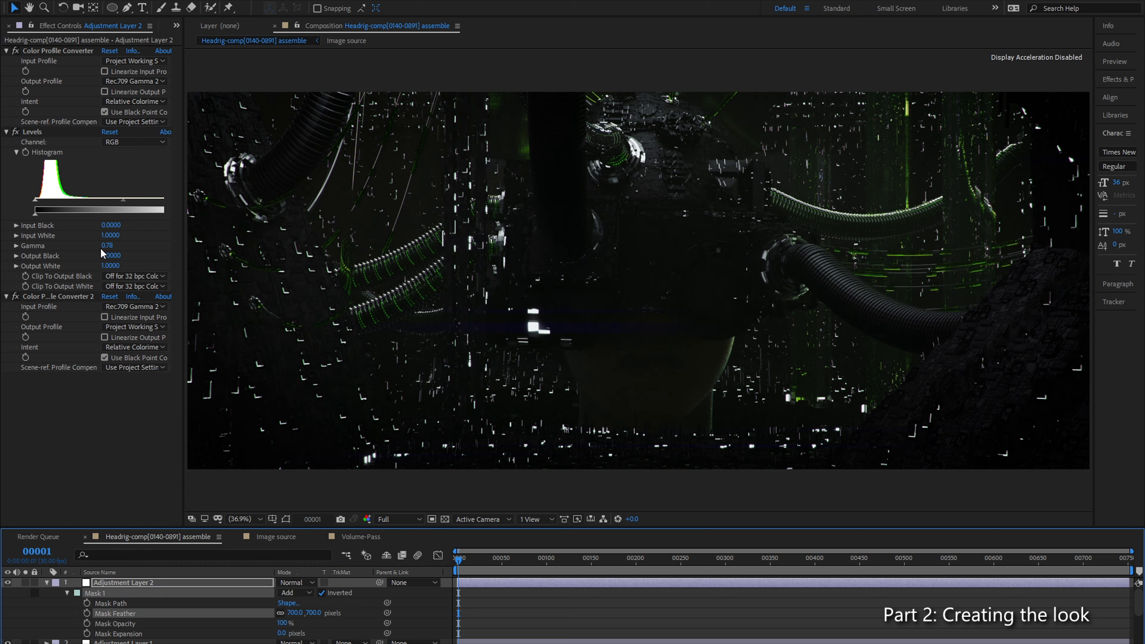
left_click(15, 133)
left_click(15, 132)
Step: Set the feather of Mask 1 on Adjustment Layer 2 to 1000 pixels
left_click(313, 612)
type("1000")
key("Return")
left_click(128, 465)
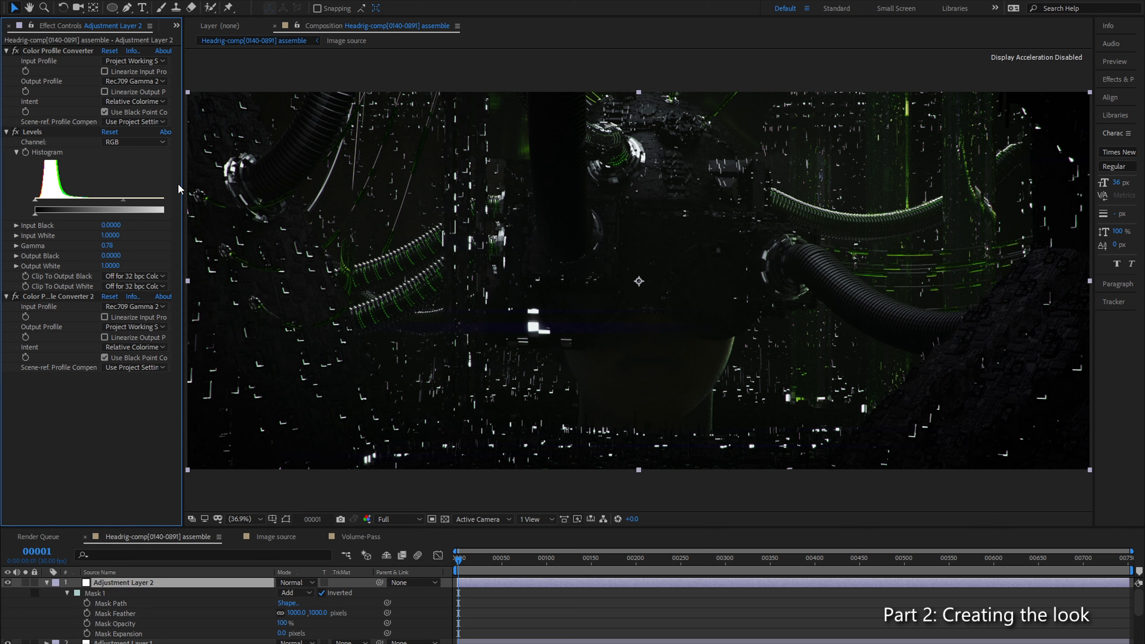
Step: Reduce the opacity of Adjustment Layer 2 to 60%
key("t")
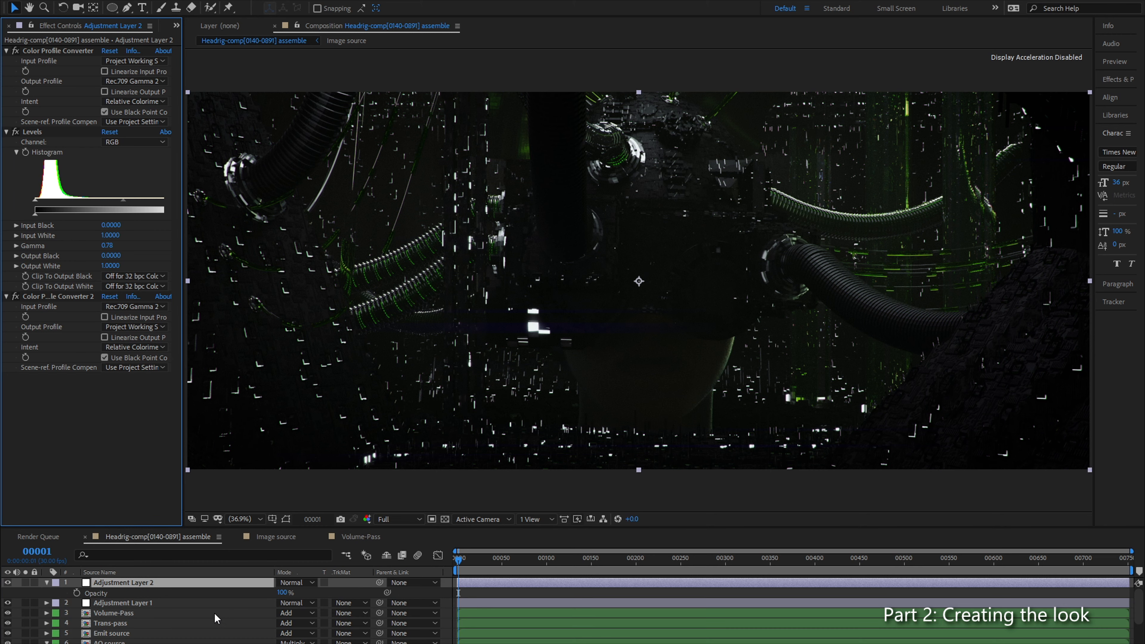
left_click(281, 591)
type("50")
key("Return")
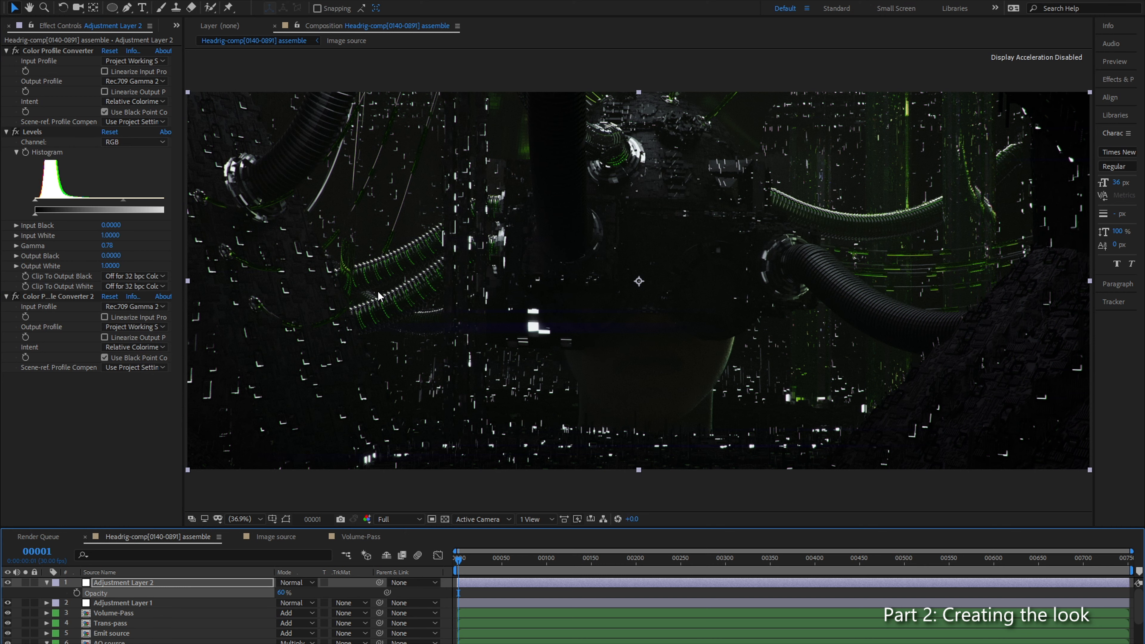
key("comma")
left_click(250, 520)
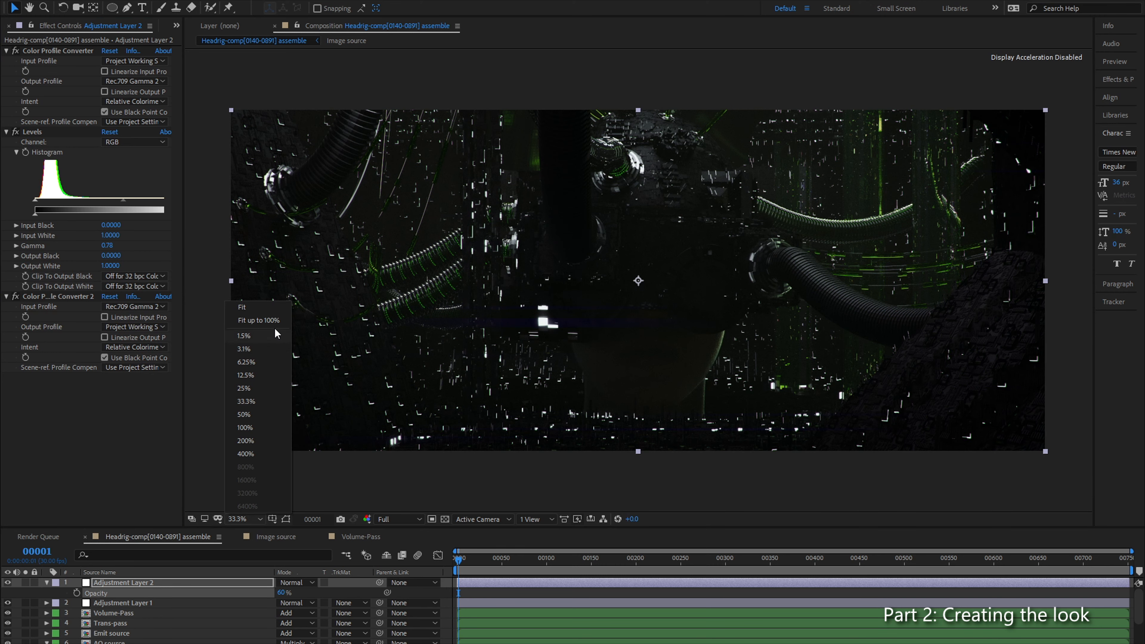
left_click(268, 320)
left_click(93, 446)
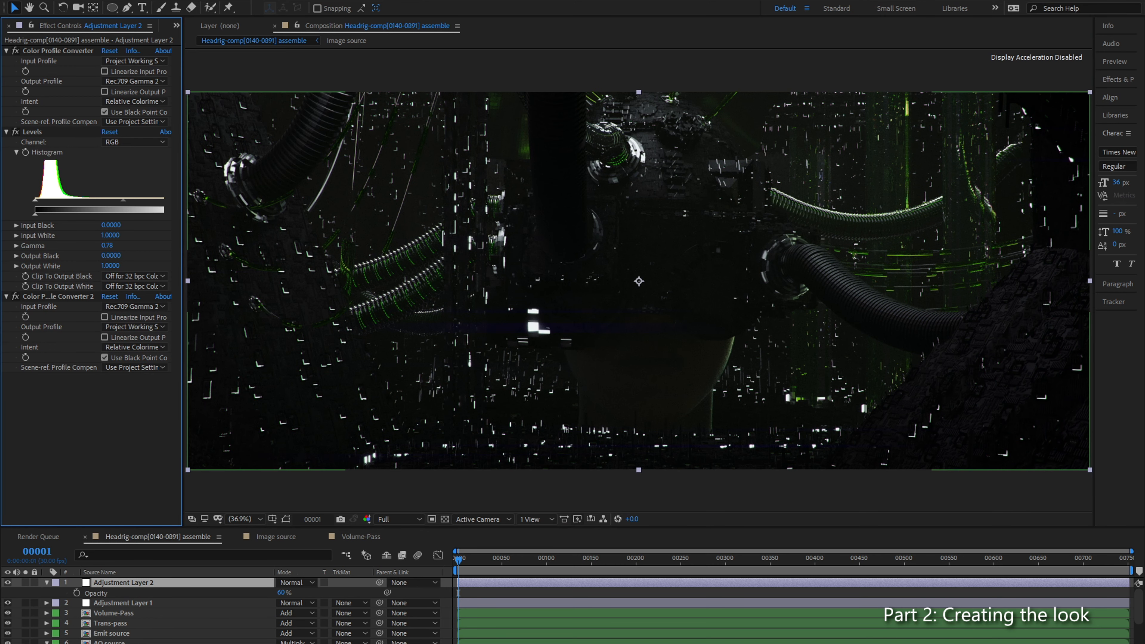
Step: Apply Colorista IV to Adjustment Layer 1 and place it between FilmConvert Nitrate and the second Color Profile Converter
left_click(122, 602)
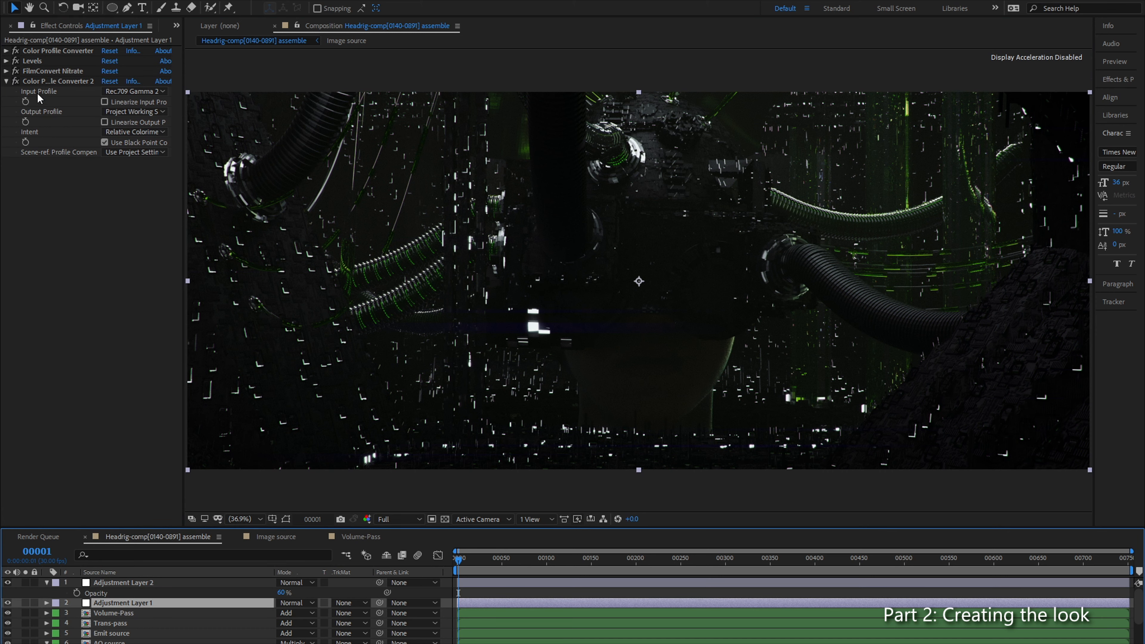
key("ctrl+space")
type("co.")
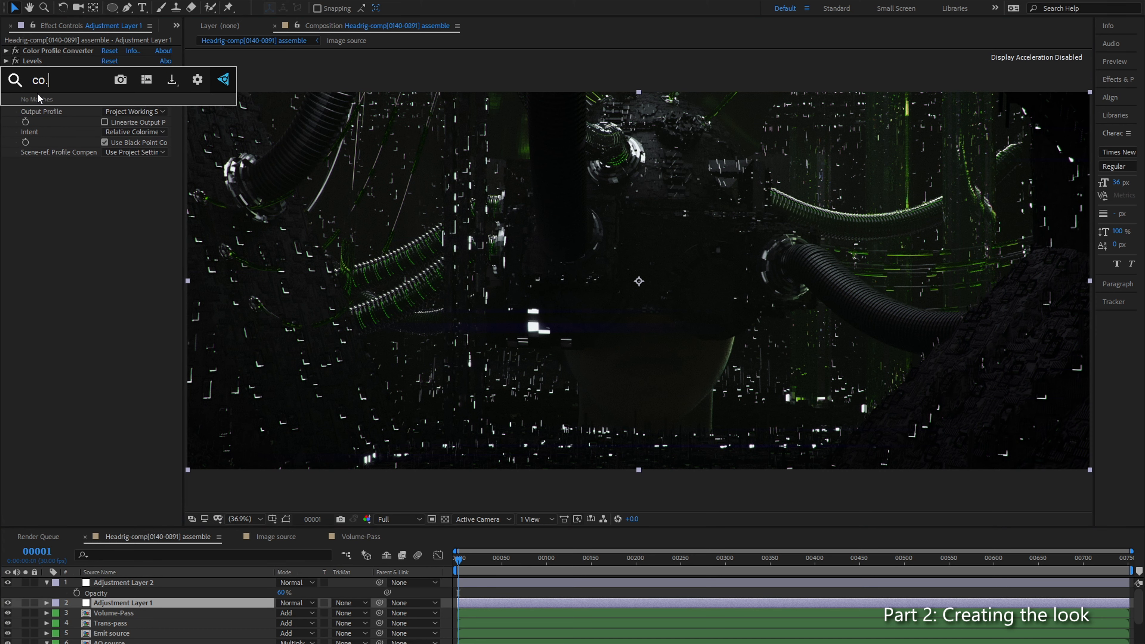
key("BackSpace")
type("lor")
key("Down")
key("Down")
key("Down")
key("Down")
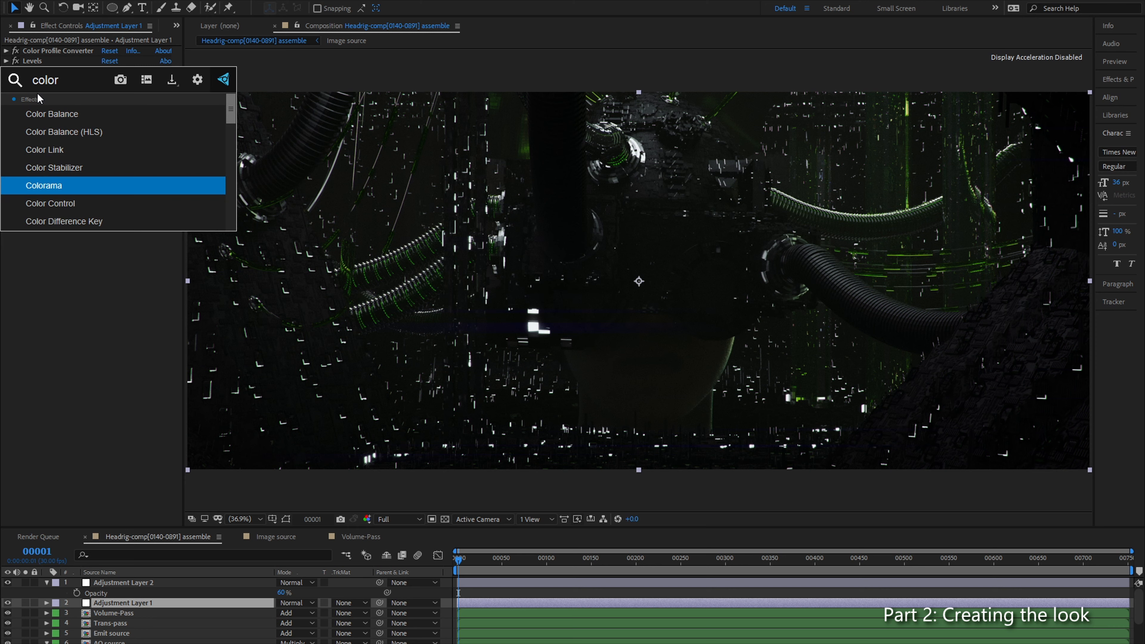
type("ist")
key("Return")
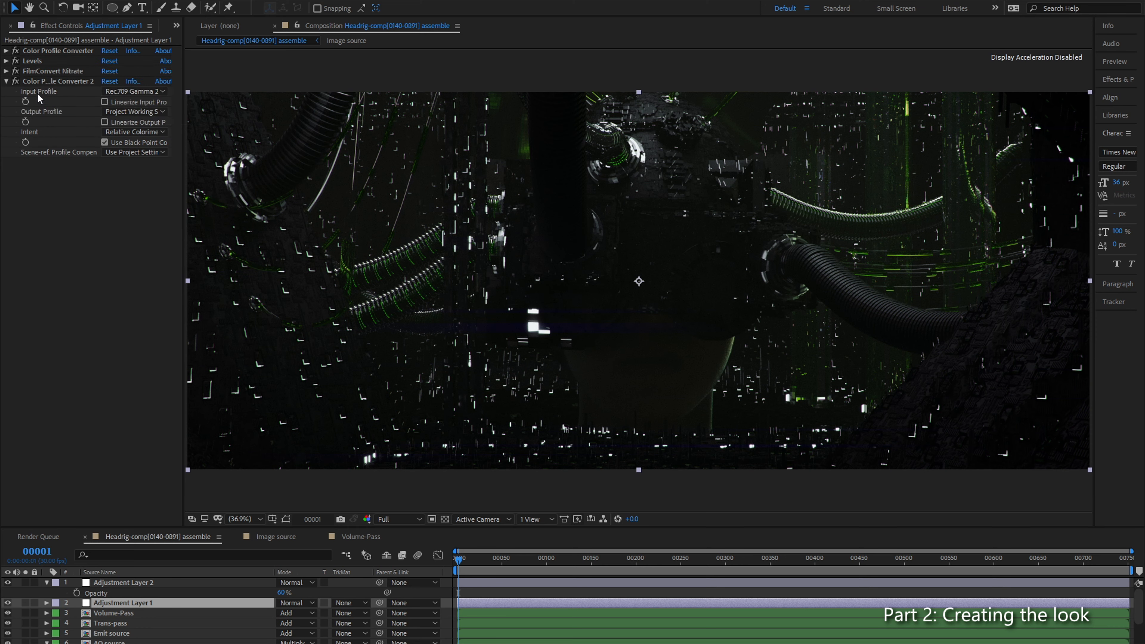
left_click_drag(54, 161, 71, 75)
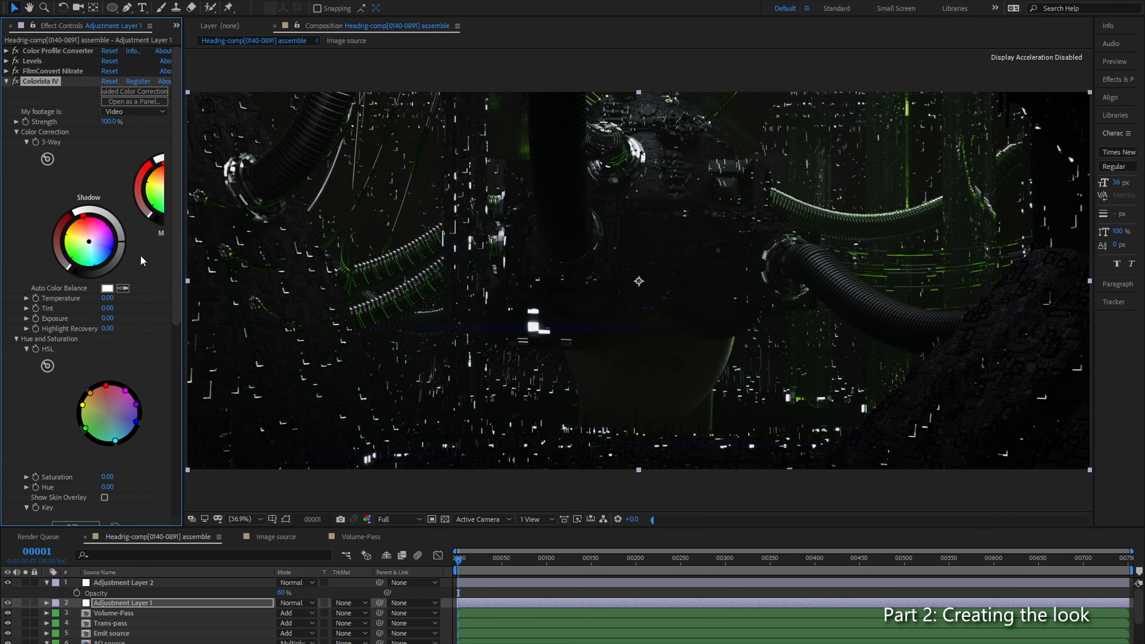
Step: Widen the effect settings area to show both HSL wheels and examine the green cables and light streaks at 200%
left_click_drag(179, 309, 276, 372)
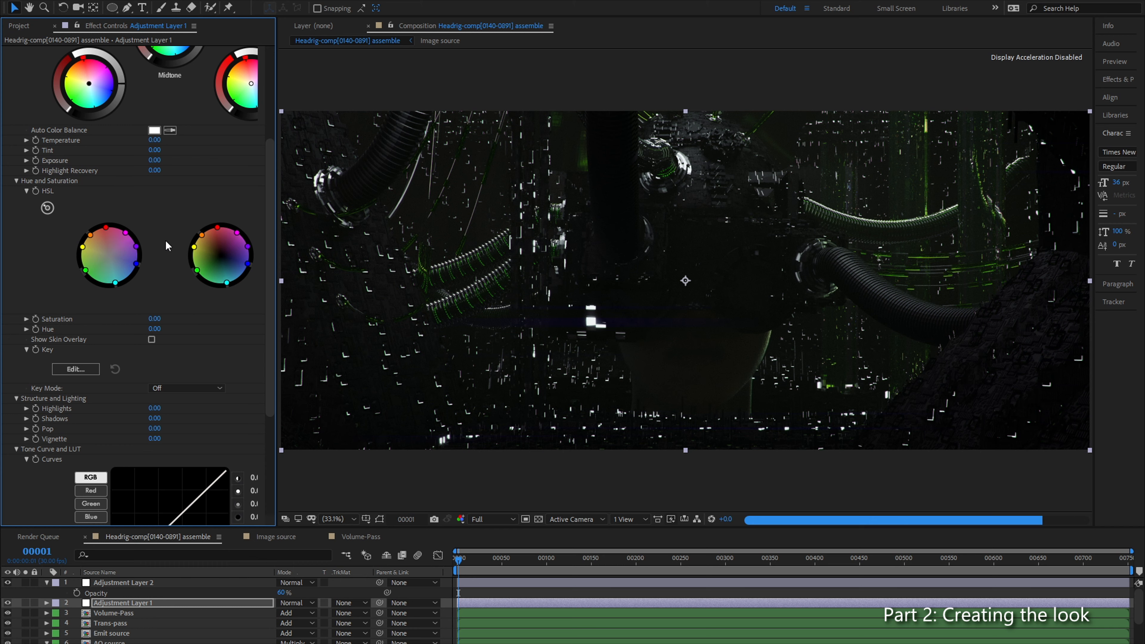
key("slash")
left_click_drag(769, 152, 405, 154)
left_click_drag(991, 356, 480, 281)
left_click_drag(878, 372, 587, 265)
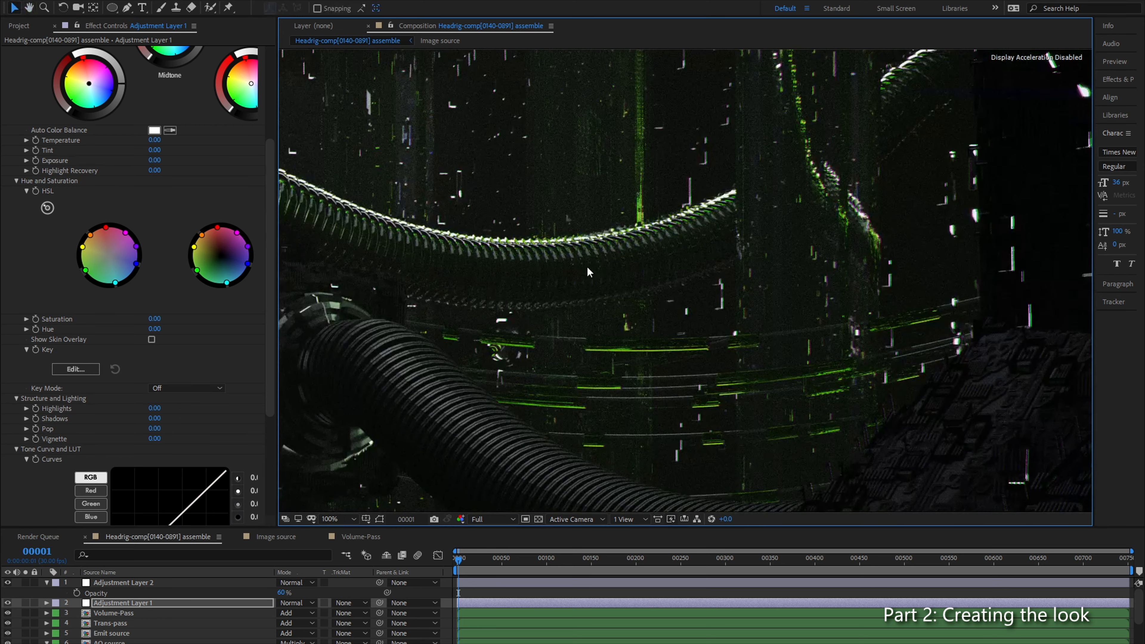
left_click_drag(633, 304, 592, 253)
scroll(623, 289, "up", 1)
left_click_drag(627, 327, 789, 393)
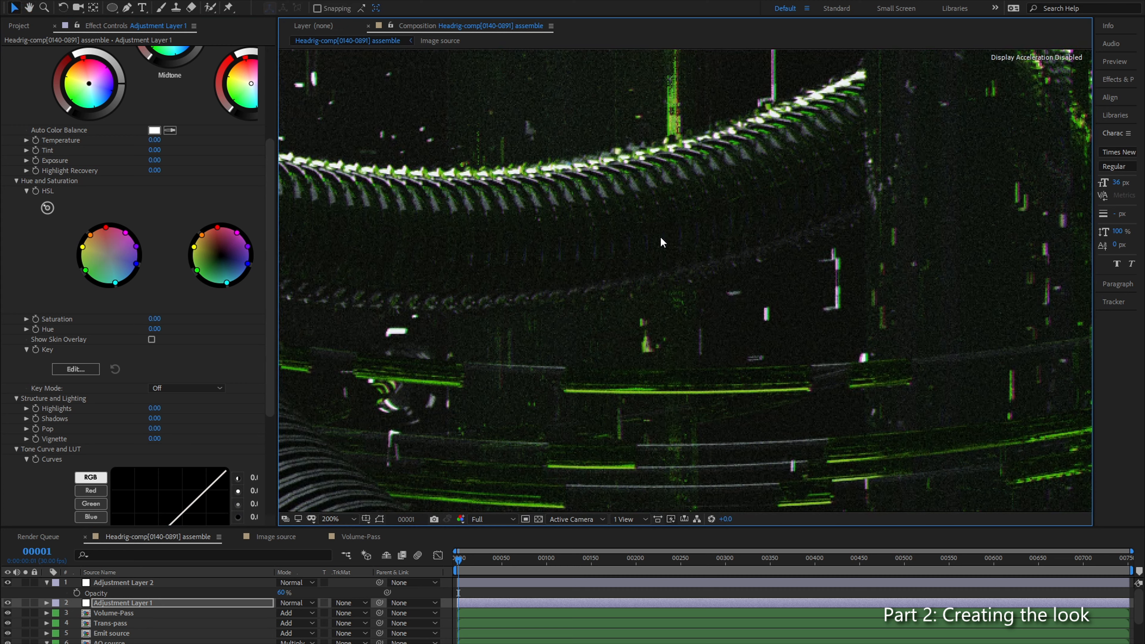
scroll(660, 237, "down", 1)
left_click_drag(676, 322, 603, 273)
scroll(604, 278, "up", 1)
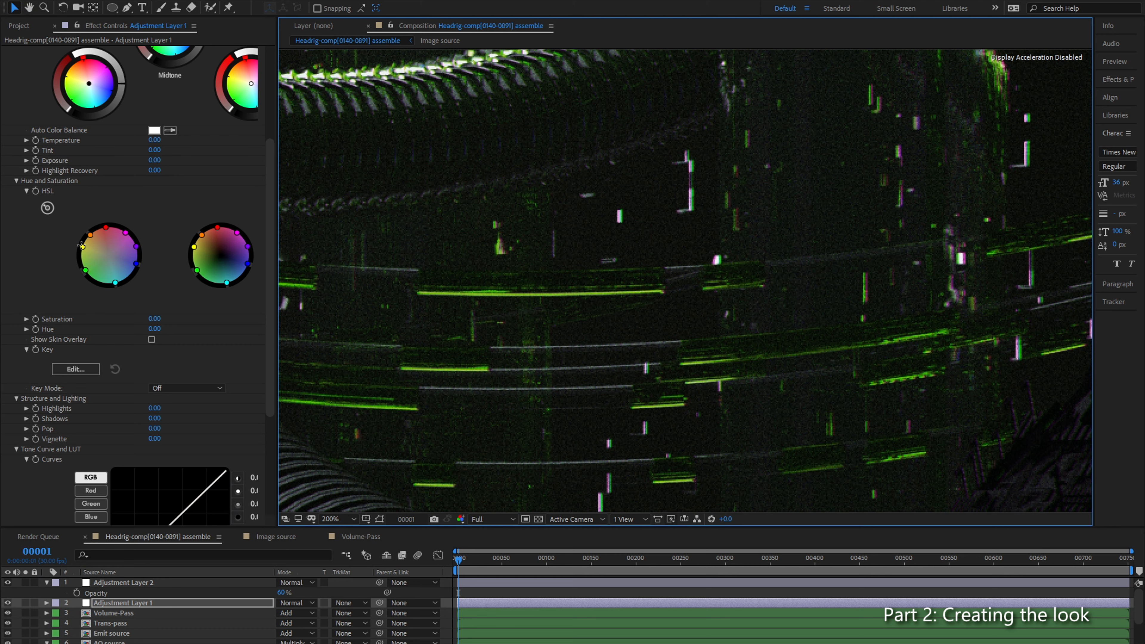
Step: Shift the green hue slightly towards cyan on Colorista IV's first HSL wheel
left_click(76, 368)
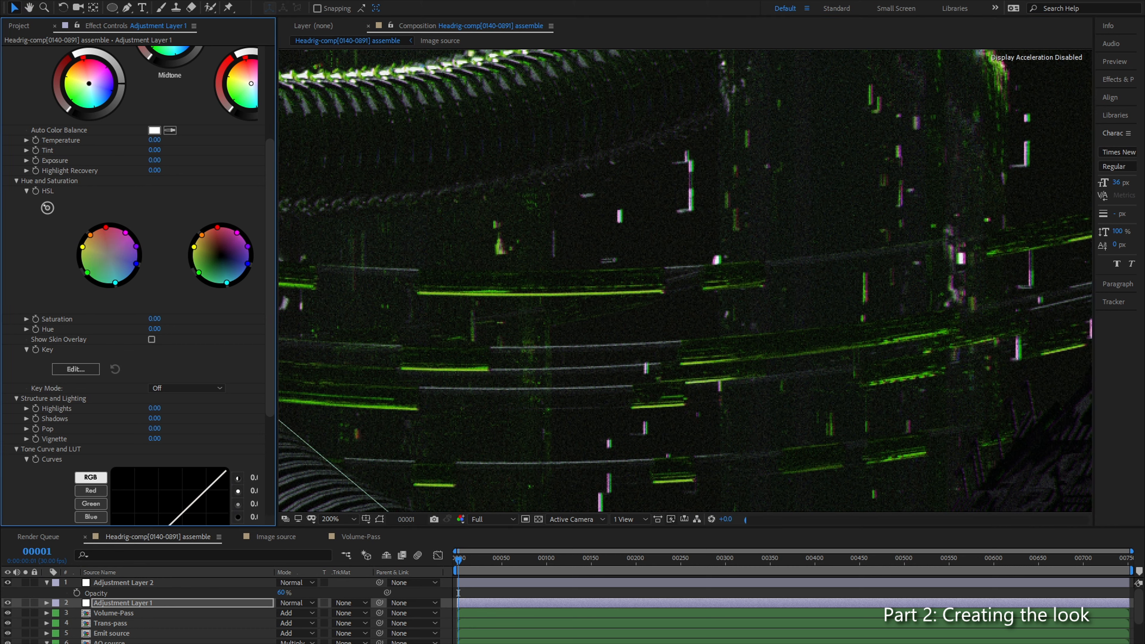
left_click_drag(88, 274, 89, 273)
left_click_drag(88, 274, 101, 279)
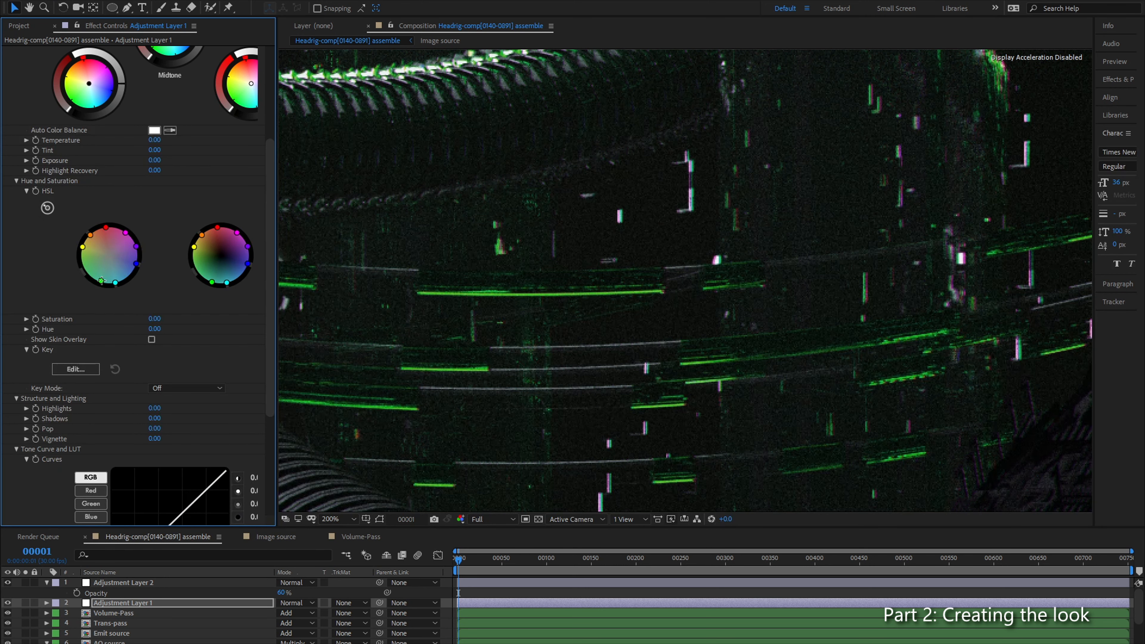
left_click_drag(101, 281, 93, 278)
Step: Examine the hue-shifted greens across the cables, the dark centre and the background at 50% and 100%
scroll(656, 273, "down", 4)
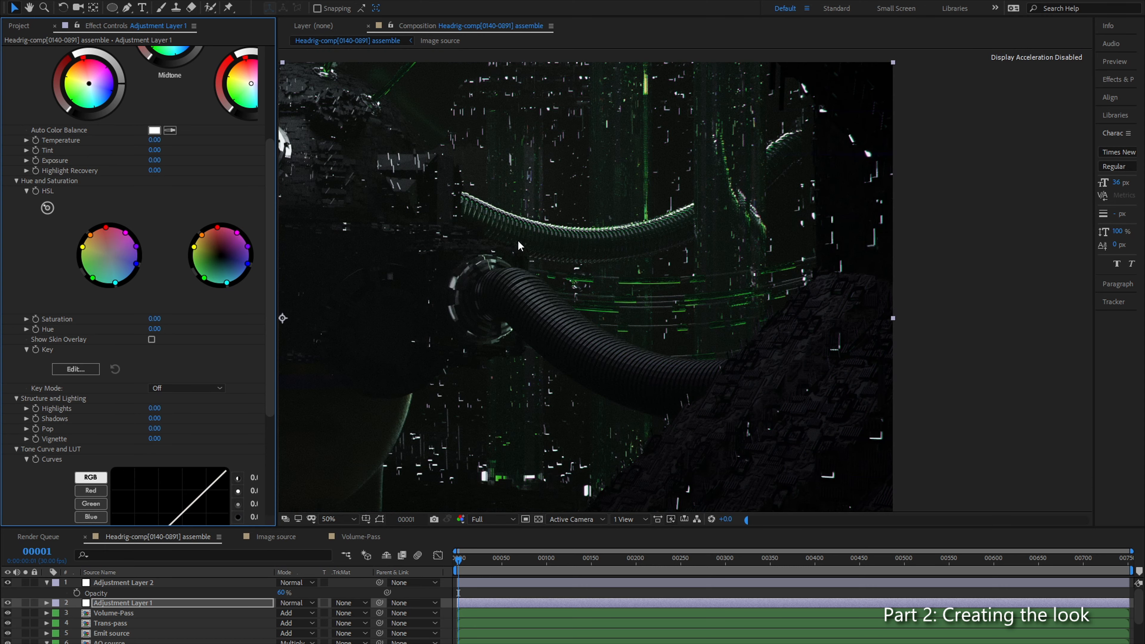
left_click_drag(646, 278, 707, 284)
left_click_drag(364, 293, 674, 228)
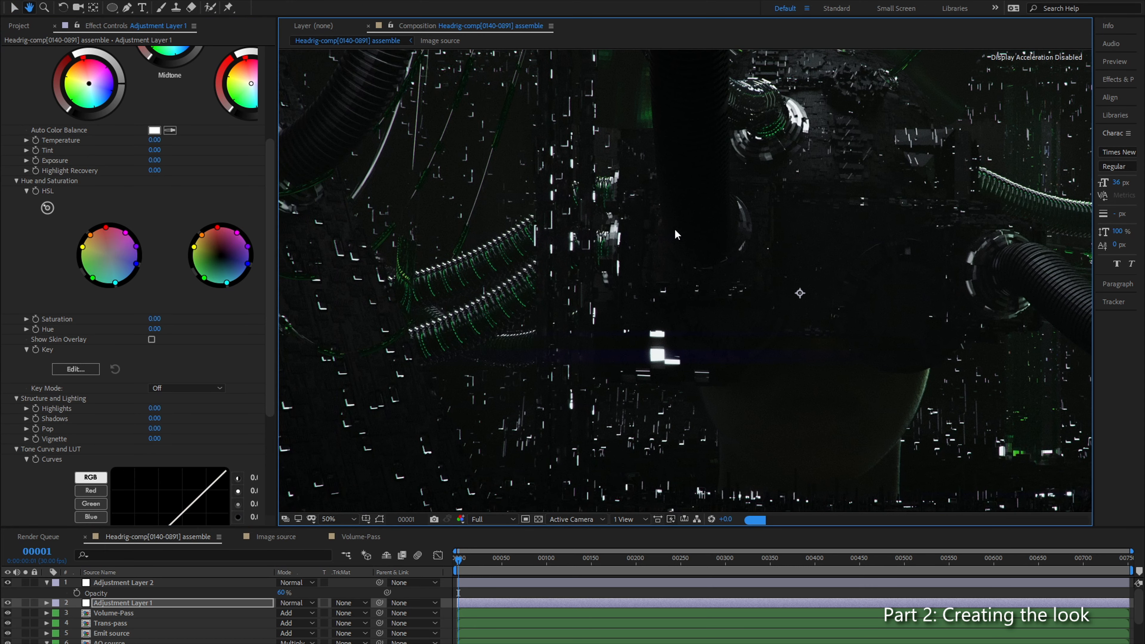
left_click_drag(435, 251, 543, 226)
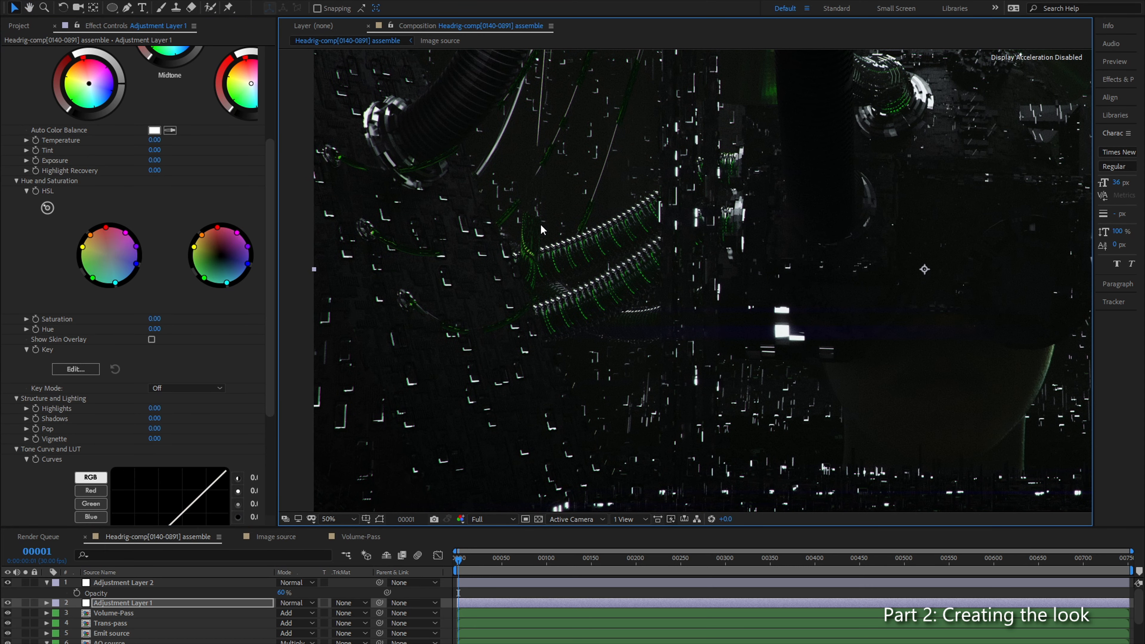
left_click_drag(676, 319, 418, 272)
left_click_drag(643, 210, 597, 293)
scroll(598, 294, "up", 1)
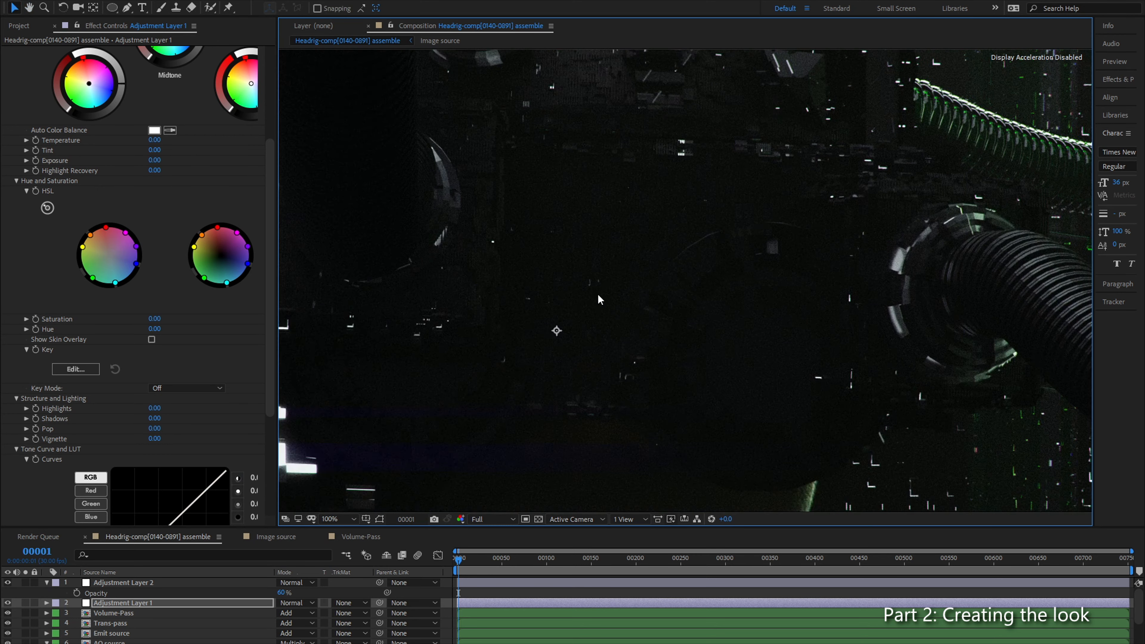
scroll(531, 310, "down", 1)
scroll(78, 183, "up", 4)
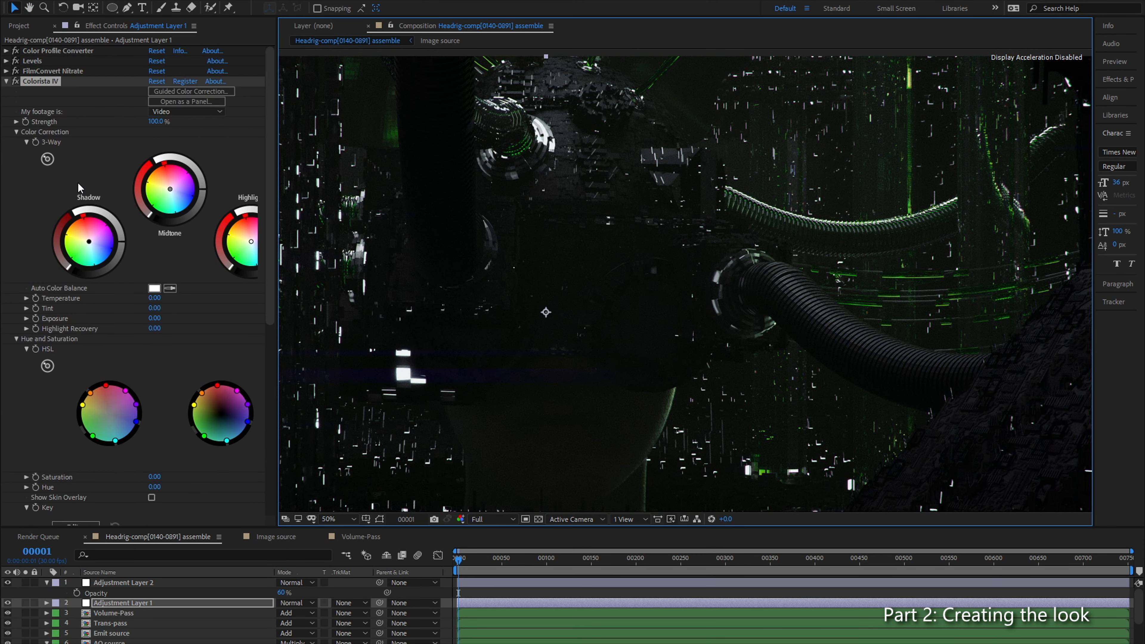
Step: Compare the green cables and background with Colorista IV off and on, ending with the whole picture fitted
left_click(15, 83)
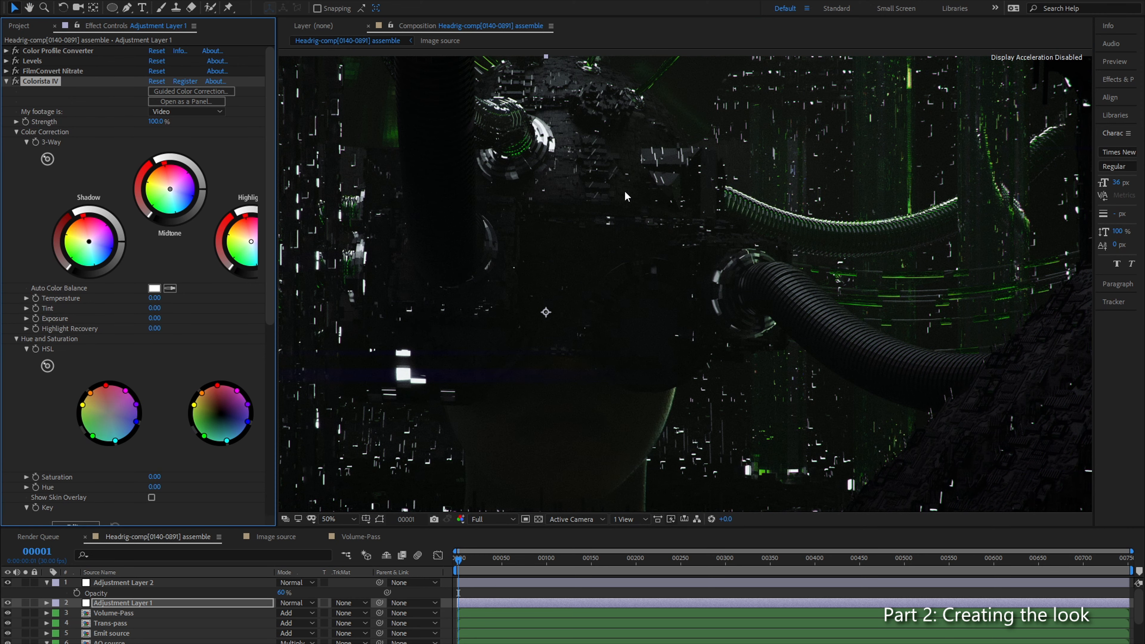
left_click_drag(689, 232, 445, 228)
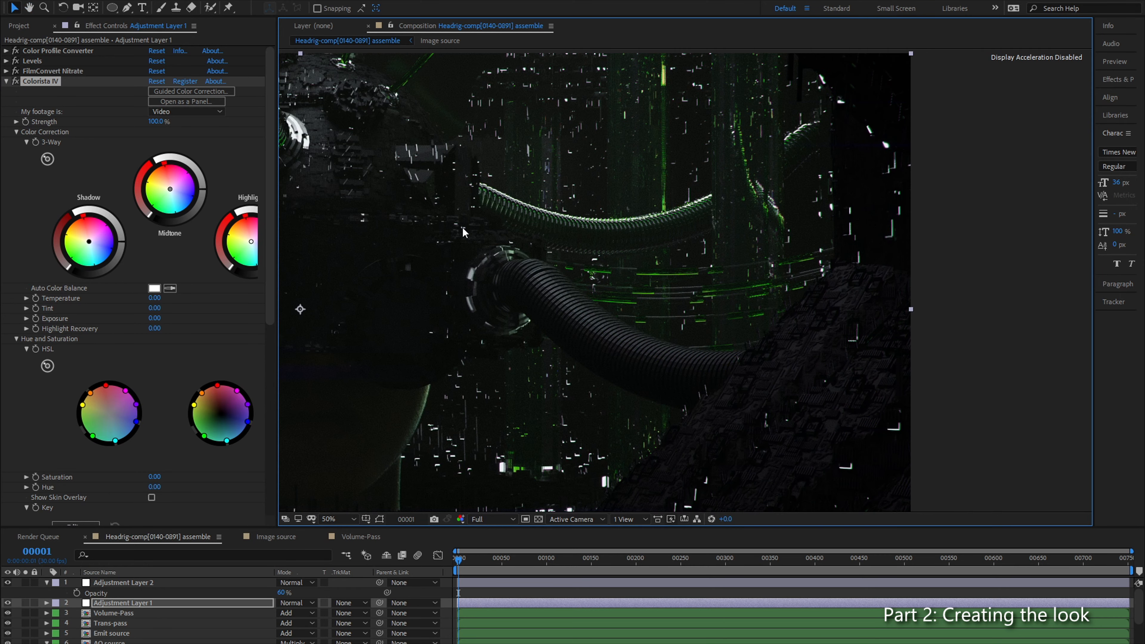
scroll(512, 234, "down", 2)
left_click_drag(500, 289, 645, 284)
left_click(333, 517)
left_click(357, 314)
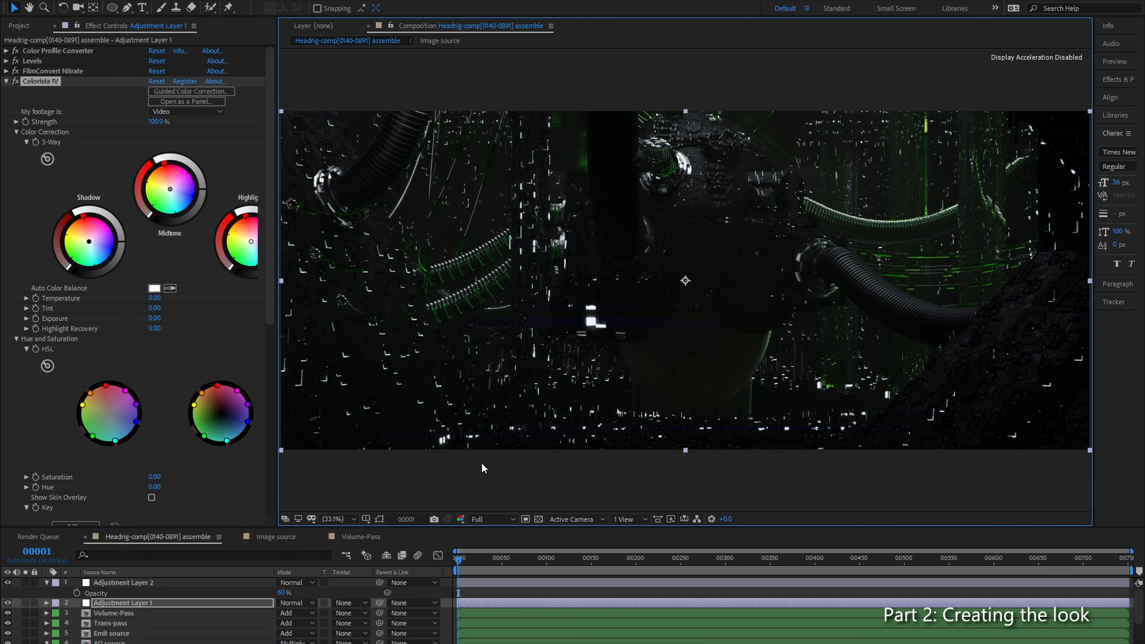
Step: Save the project and add the Headrig-comp[0140-0891] assemble composition to the render queue with the Dnxhr output module
key("ctrl+s")
left_click_drag(448, 531, 466, 474)
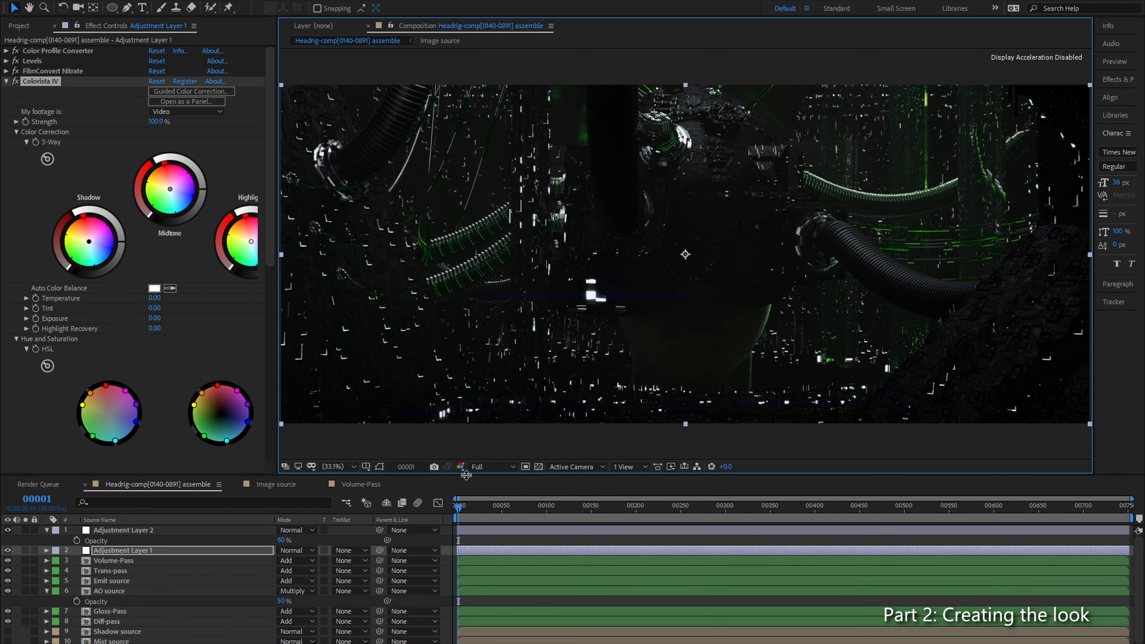
key("ctrl+m")
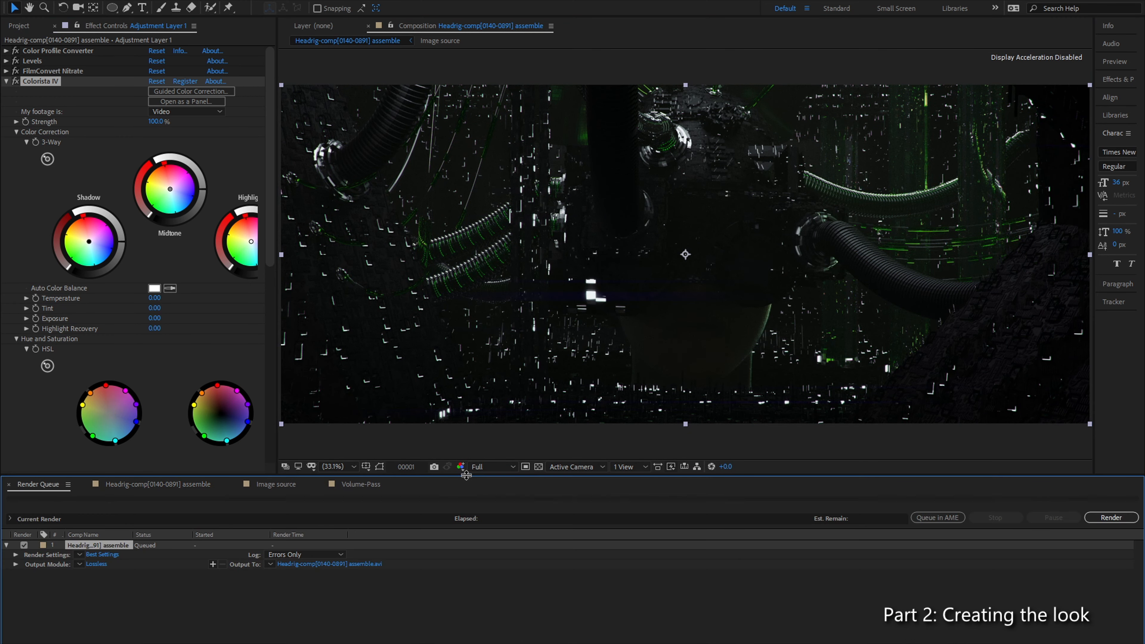
left_click(78, 565)
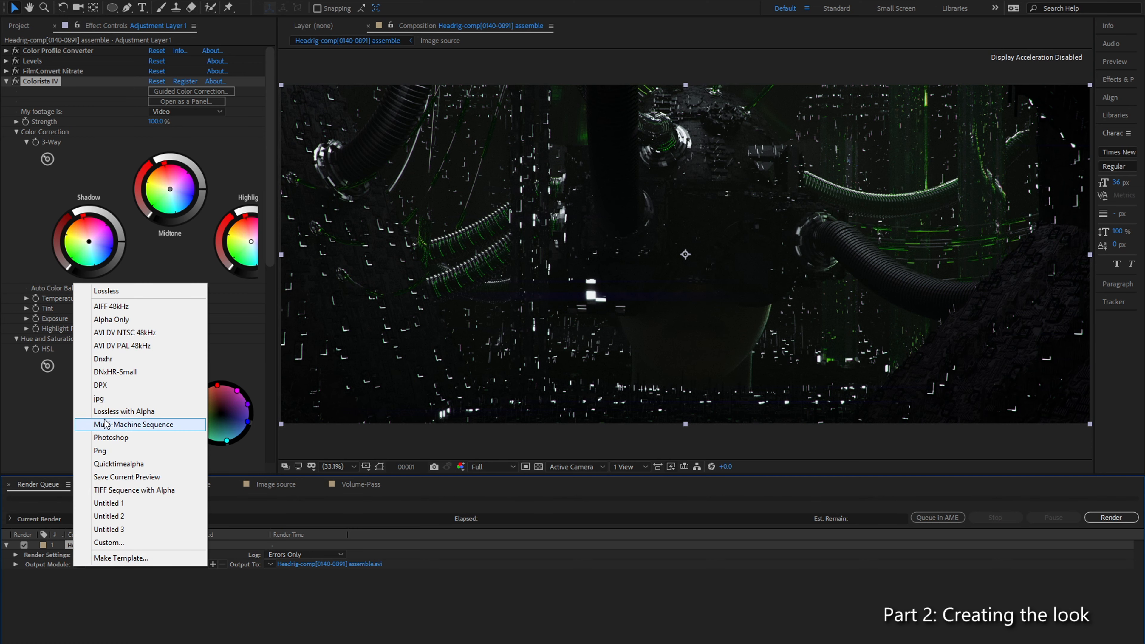
left_click(104, 360)
Step: Set the output module's DNxHR/DNxHD resolution to DNxHR RGB 444 10-bit, with RGB channels and Trillions of Colors depth
left_click(94, 564)
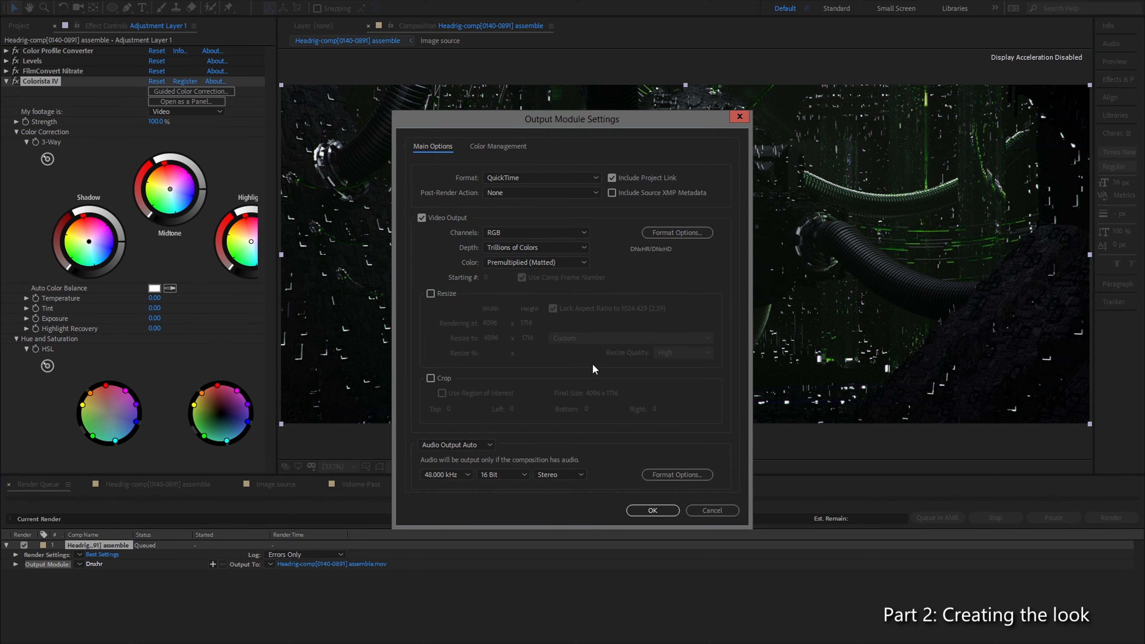
left_click(662, 233)
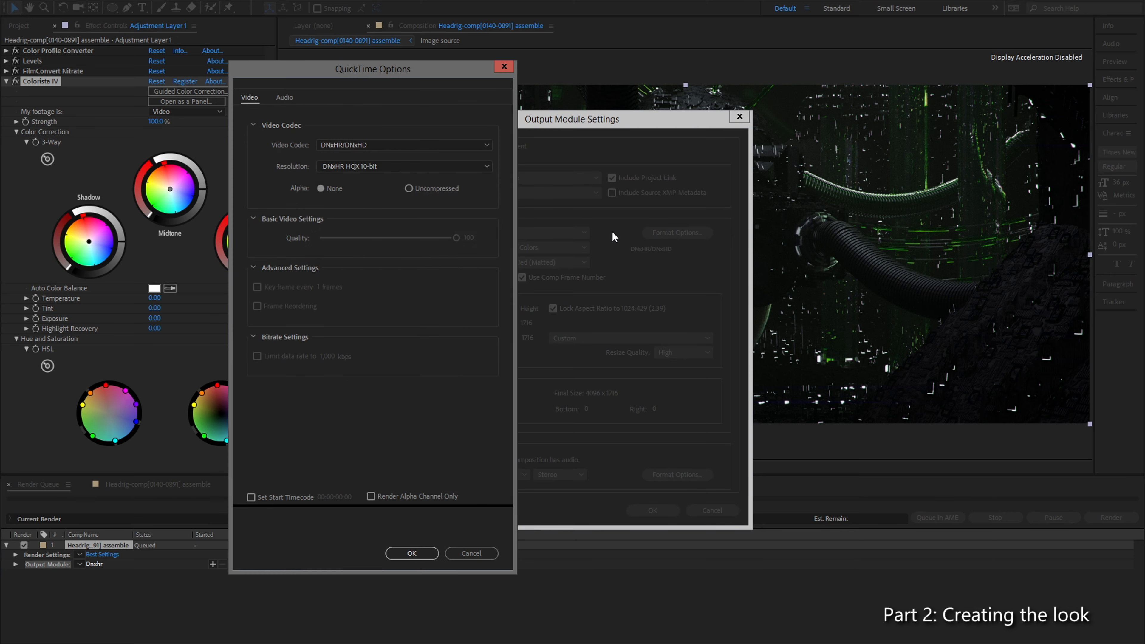
left_click(379, 167)
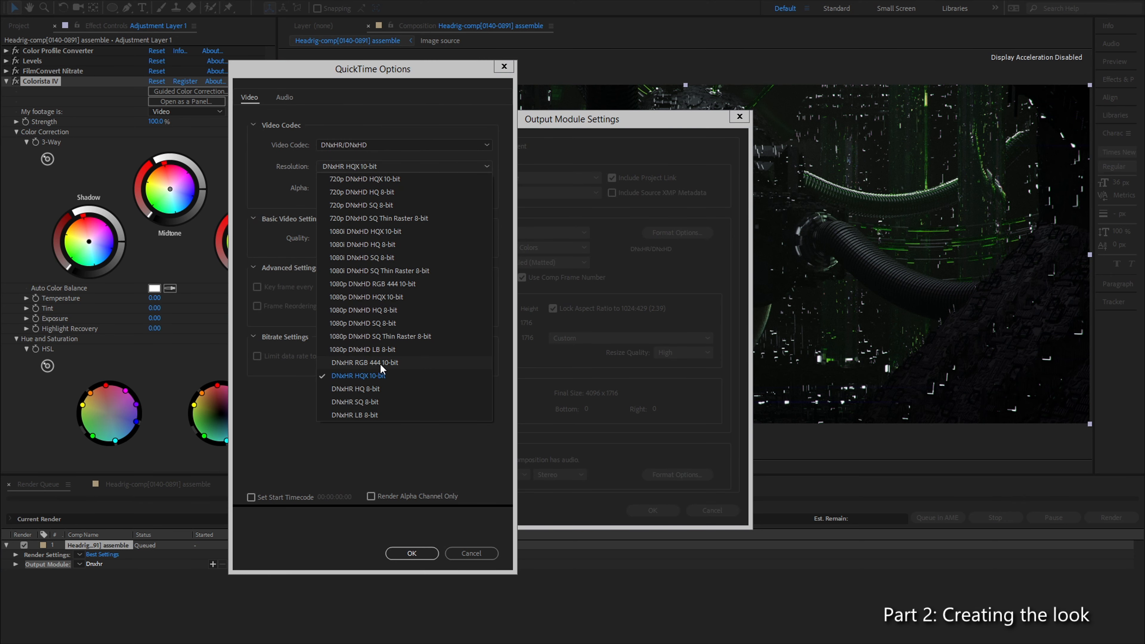
left_click(387, 363)
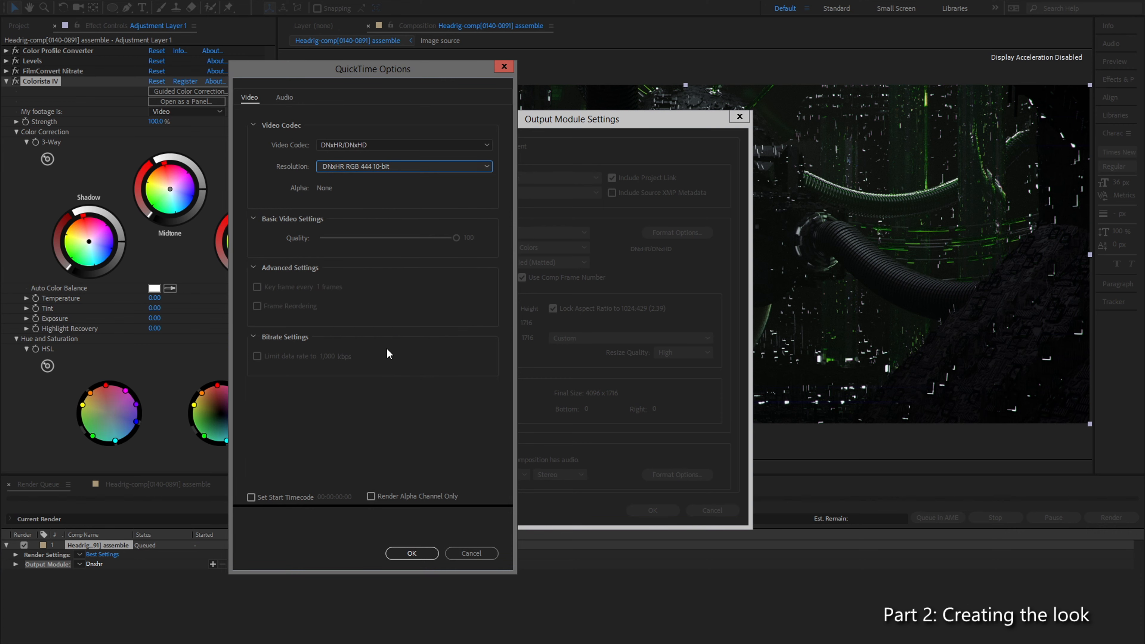
left_click(412, 554)
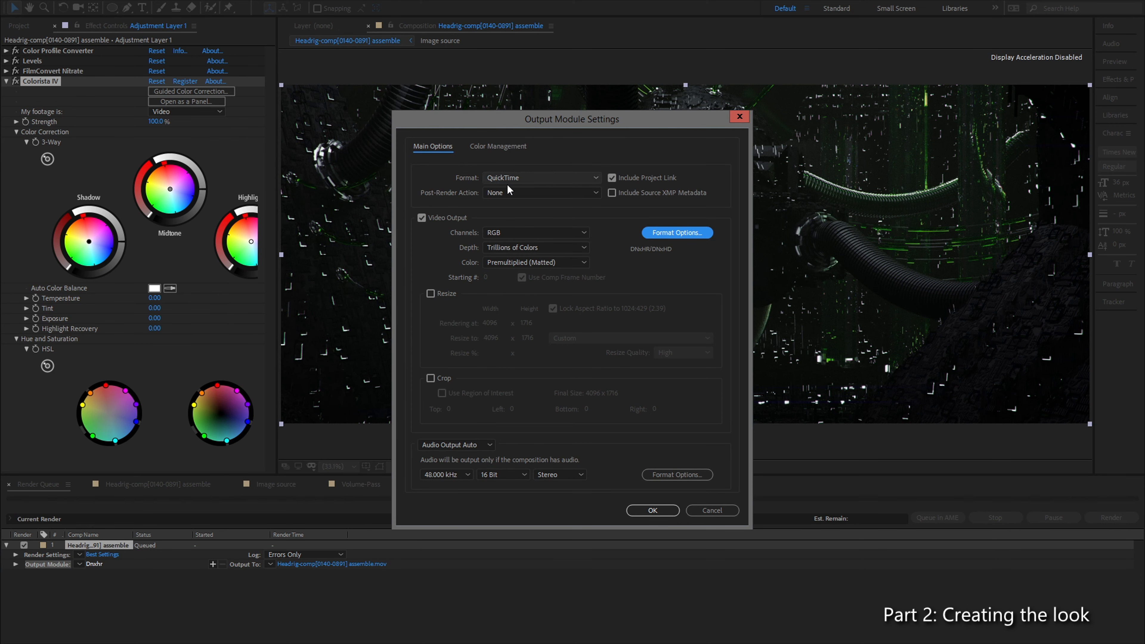
left_click(525, 231)
left_click(524, 232)
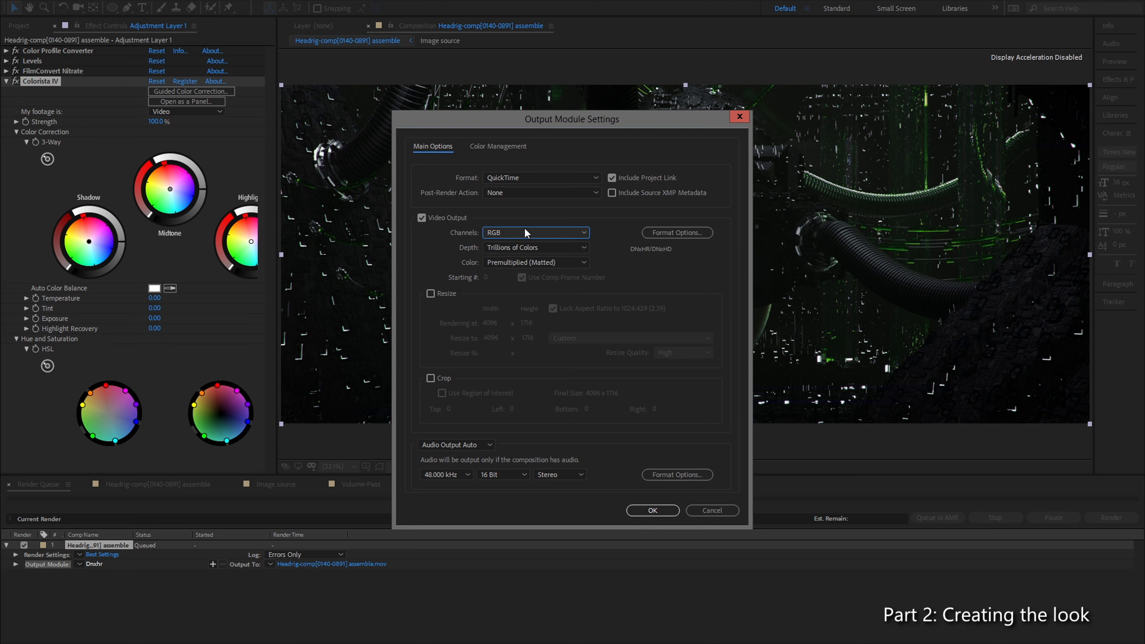
left_click(514, 245)
left_click(514, 244)
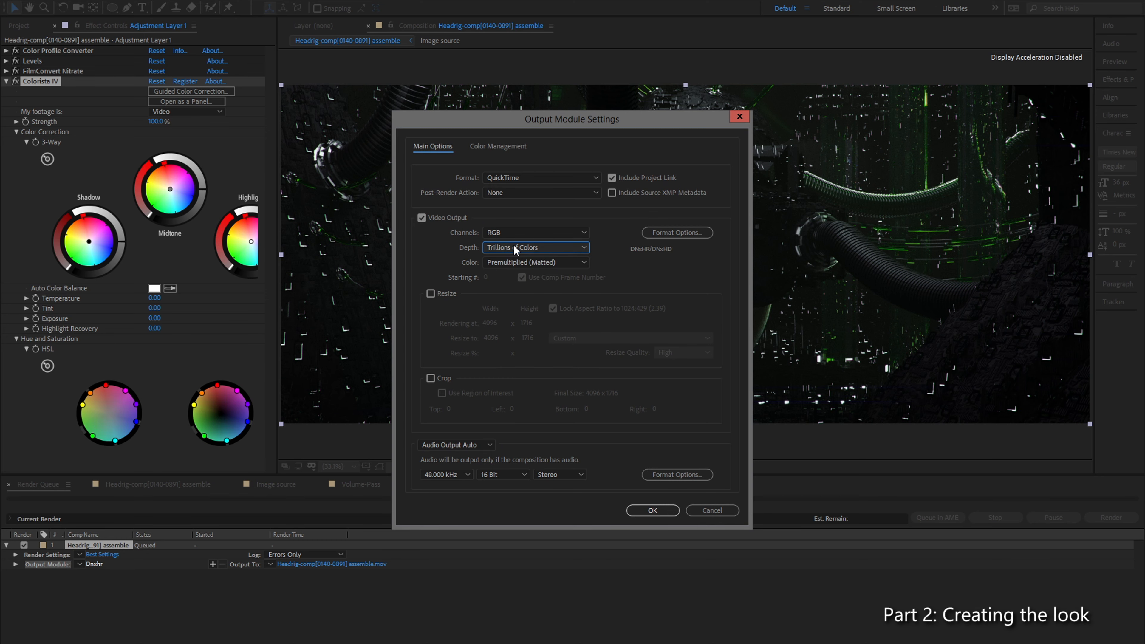
left_click(661, 515)
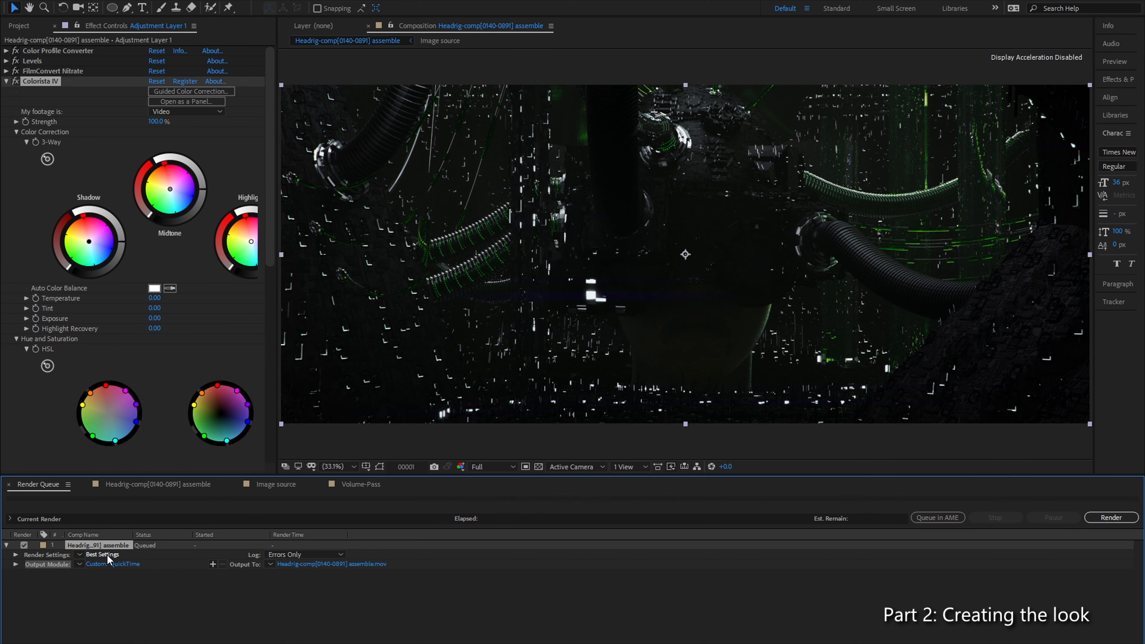
Step: Set the output module's color management output profile to Rec709 Gamma 2.4 and accept the output module settings
left_click(103, 565)
left_click(508, 145)
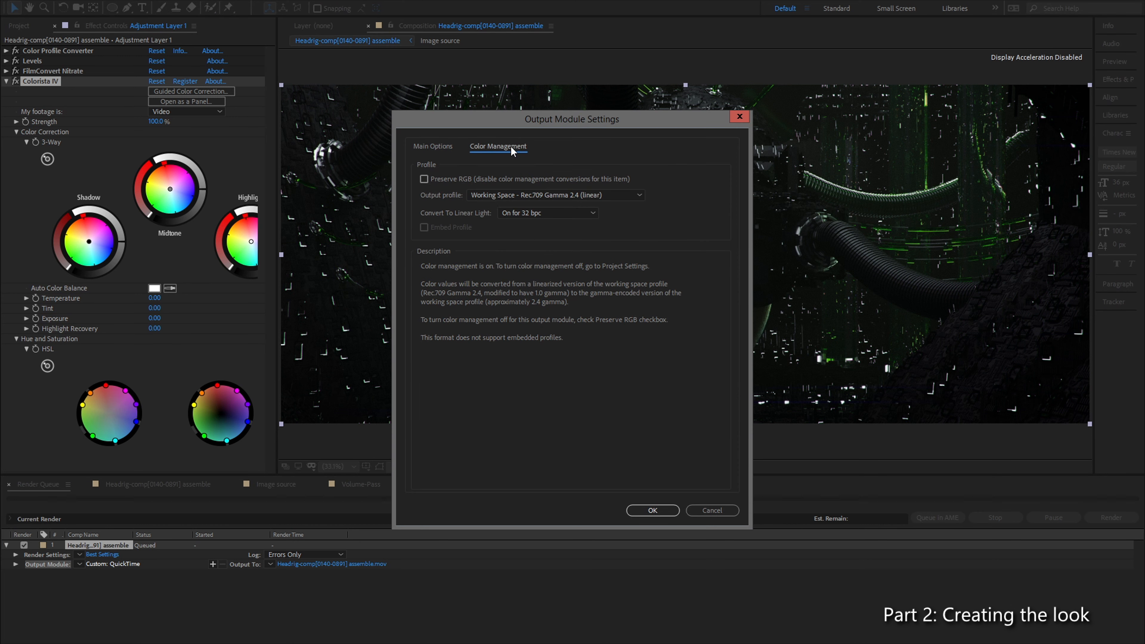
left_click(616, 197)
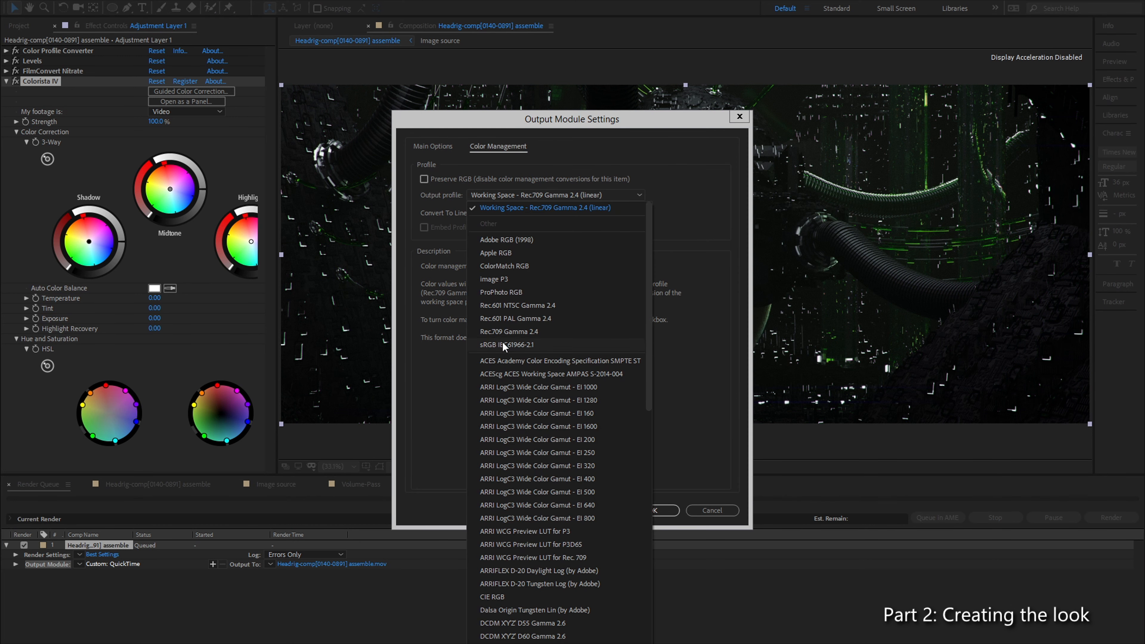
left_click(520, 331)
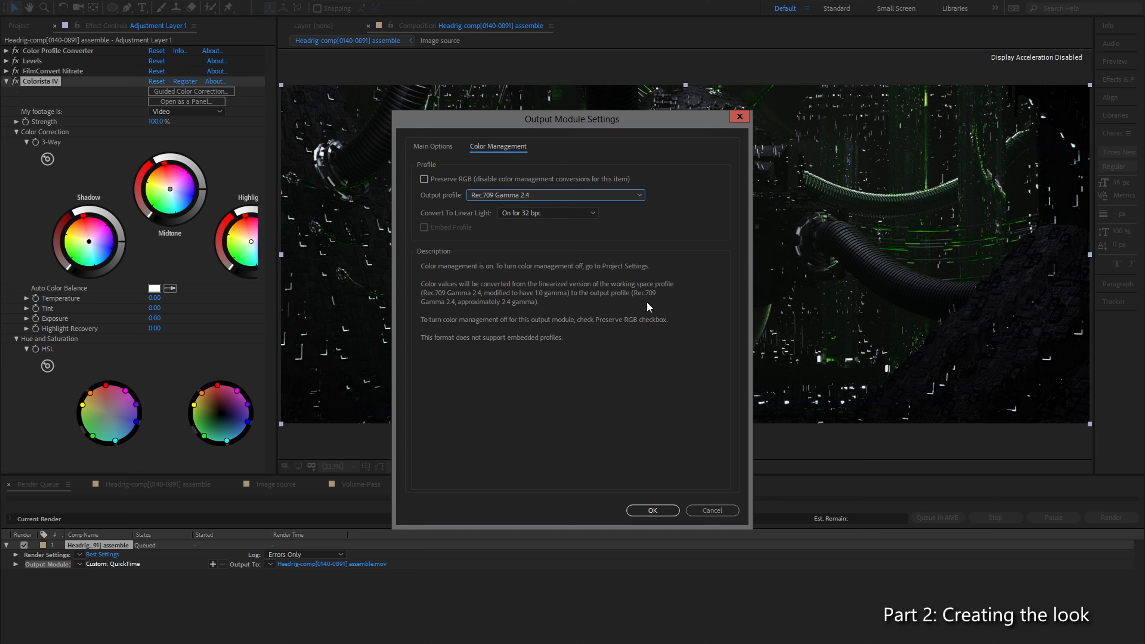
left_click(649, 510)
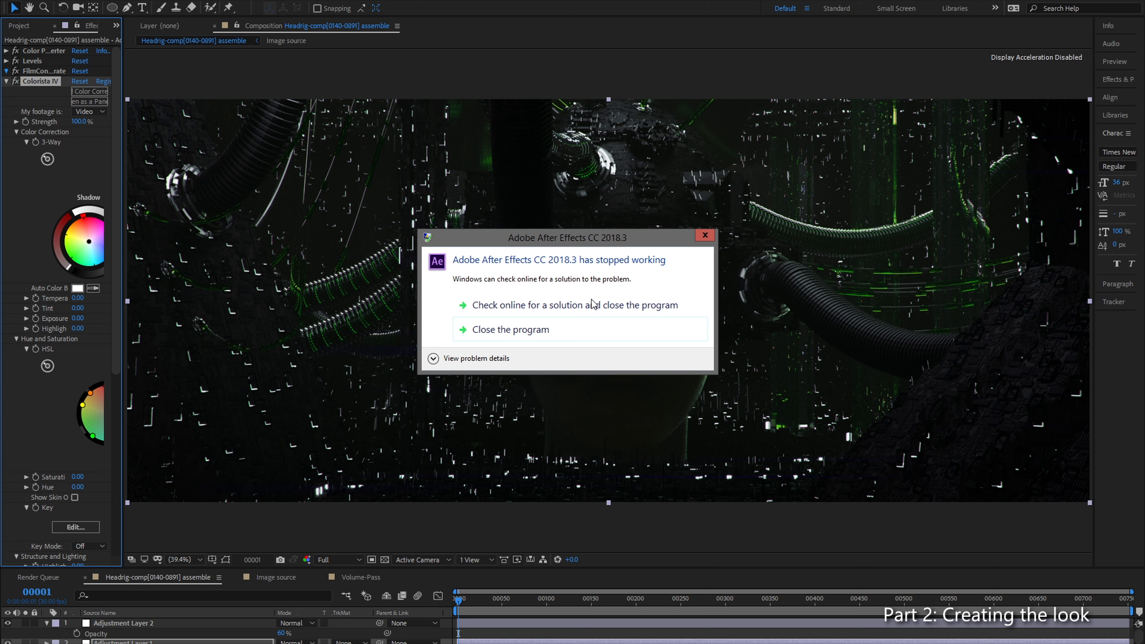
Step: Close the crashed program from the error dialog without checking online for a solution
left_click_drag(569, 242, 551, 224)
left_click(530, 309)
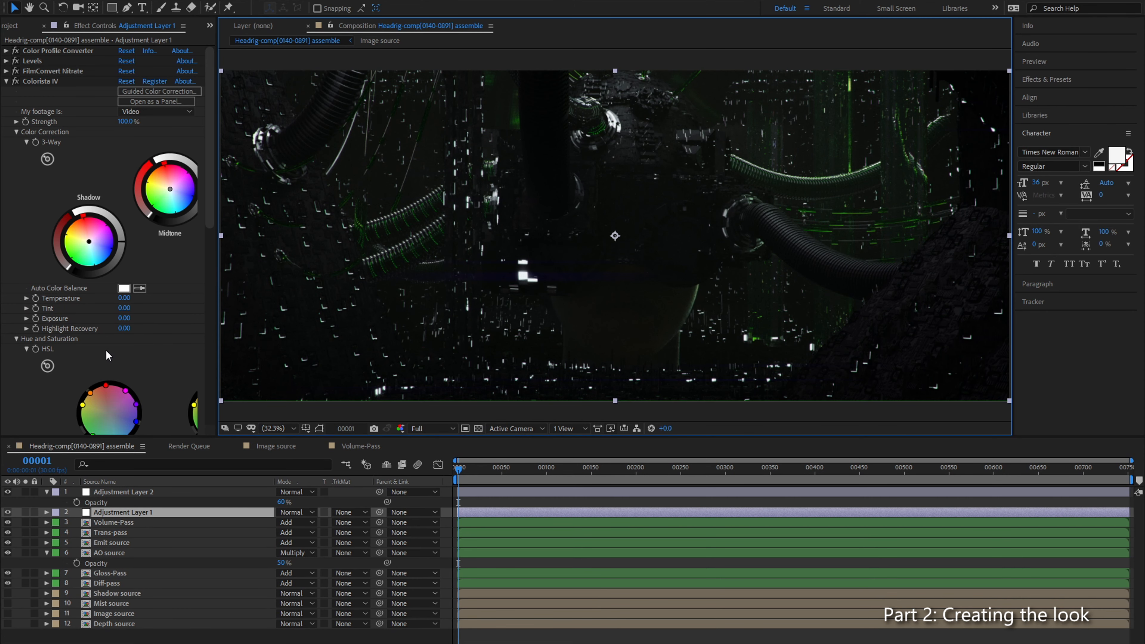
Step: Raise the FilmConvert Nitrate exposure on Adjustment Layer 1 to 0.94
left_click(6, 71)
left_click(128, 203)
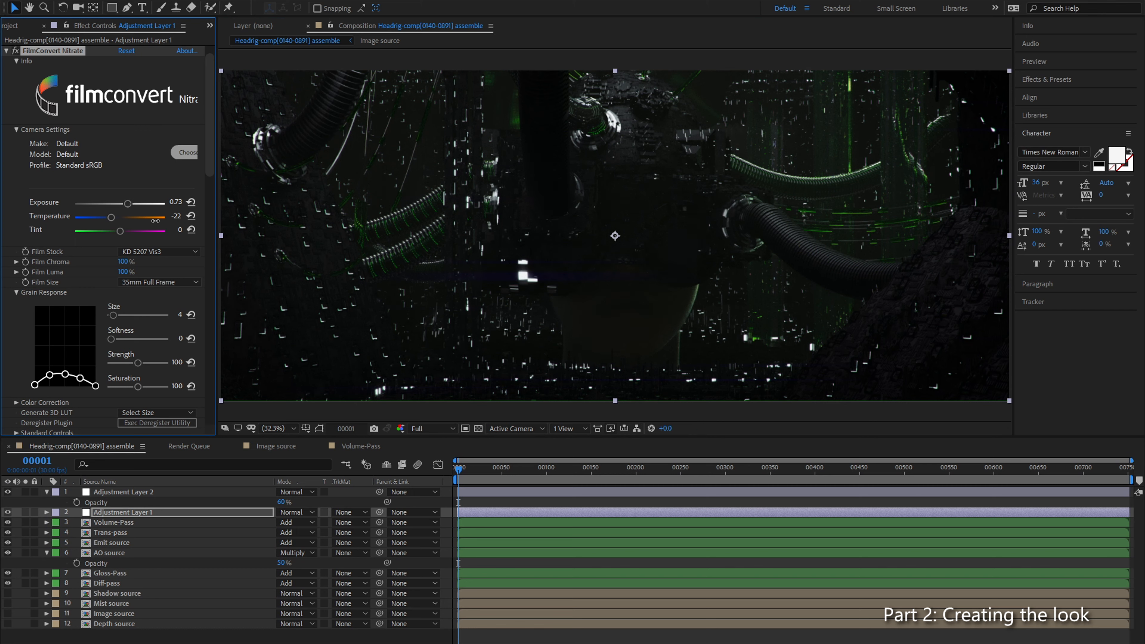
left_click_drag(128, 204, 130, 204)
left_click_drag(130, 204, 129, 204)
scroll(615, 231, "up", 4)
scroll(564, 204, "down", 2)
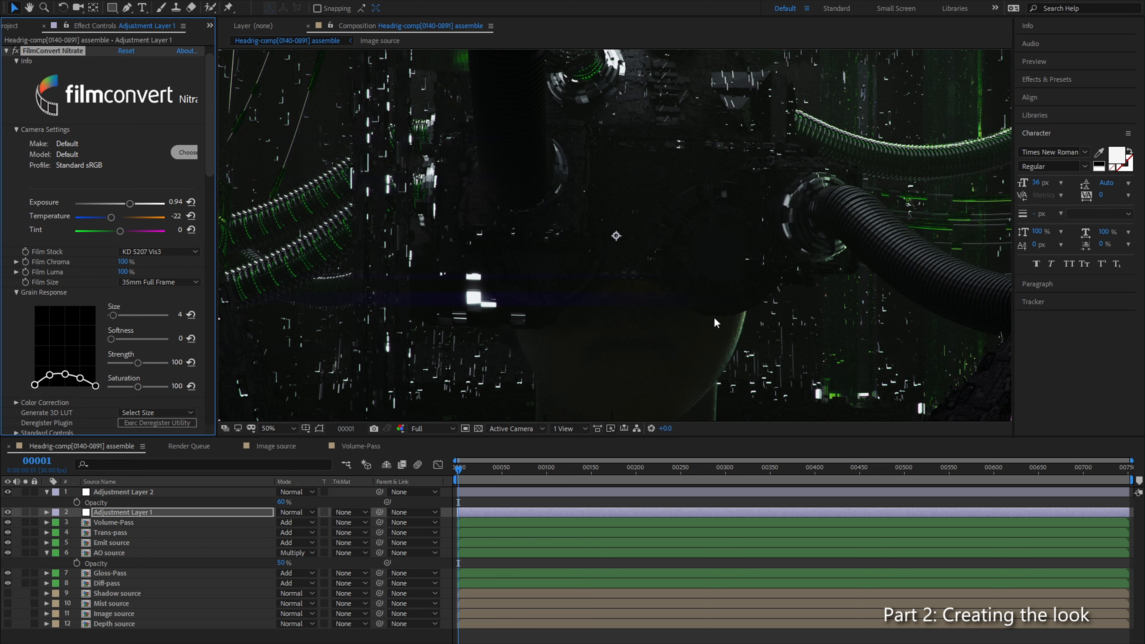
scroll(689, 278, "down", 2)
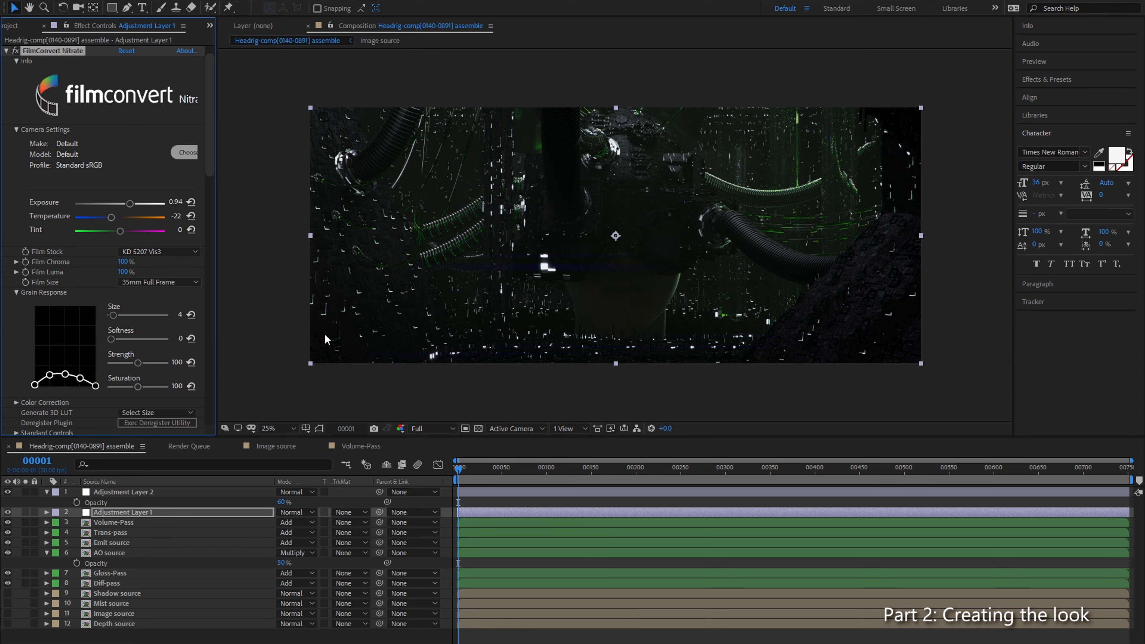
left_click(276, 429)
left_click(301, 440)
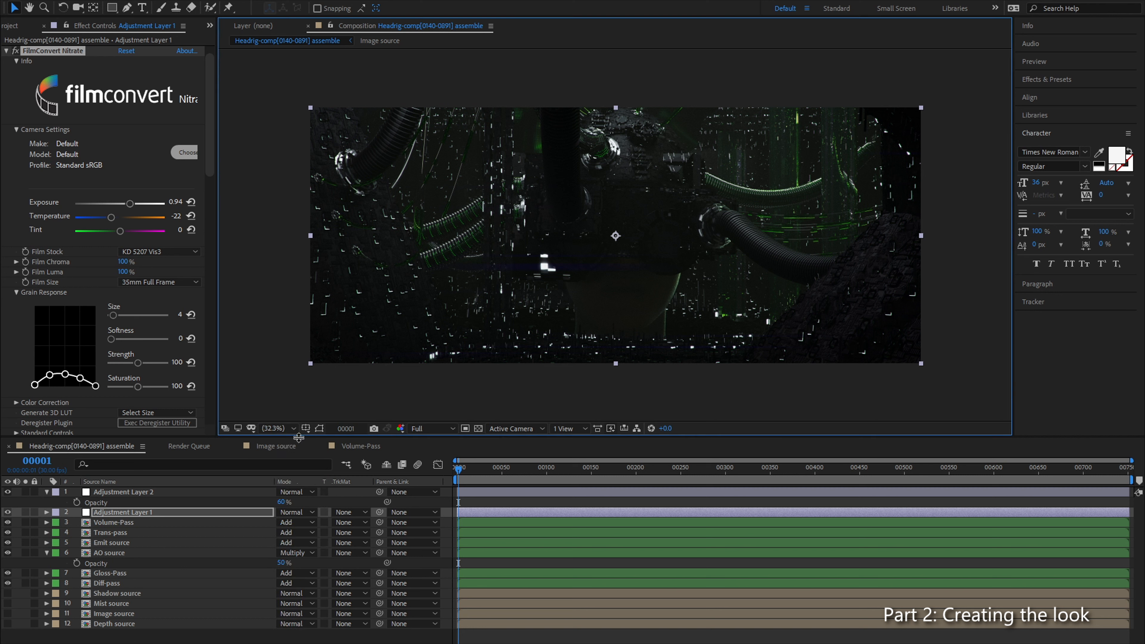
Step: Inspect the Depth source pass on its own, then restore the full composite and deselect the layer
left_click(126, 623)
left_click(8, 623)
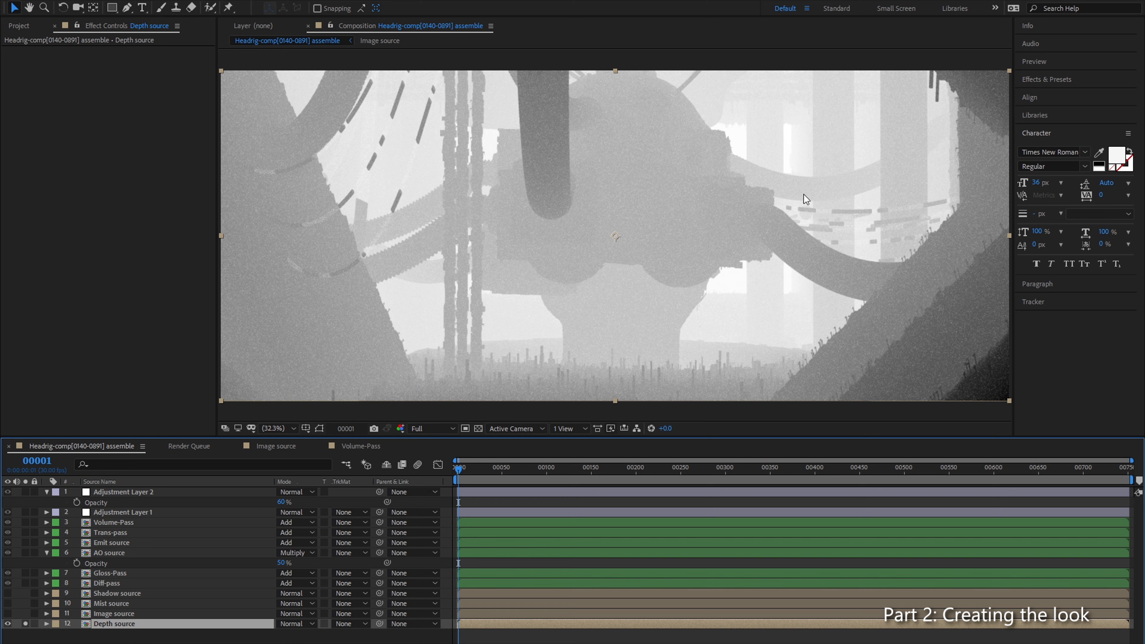
left_click(27, 624)
left_click(9, 624)
left_click(67, 634)
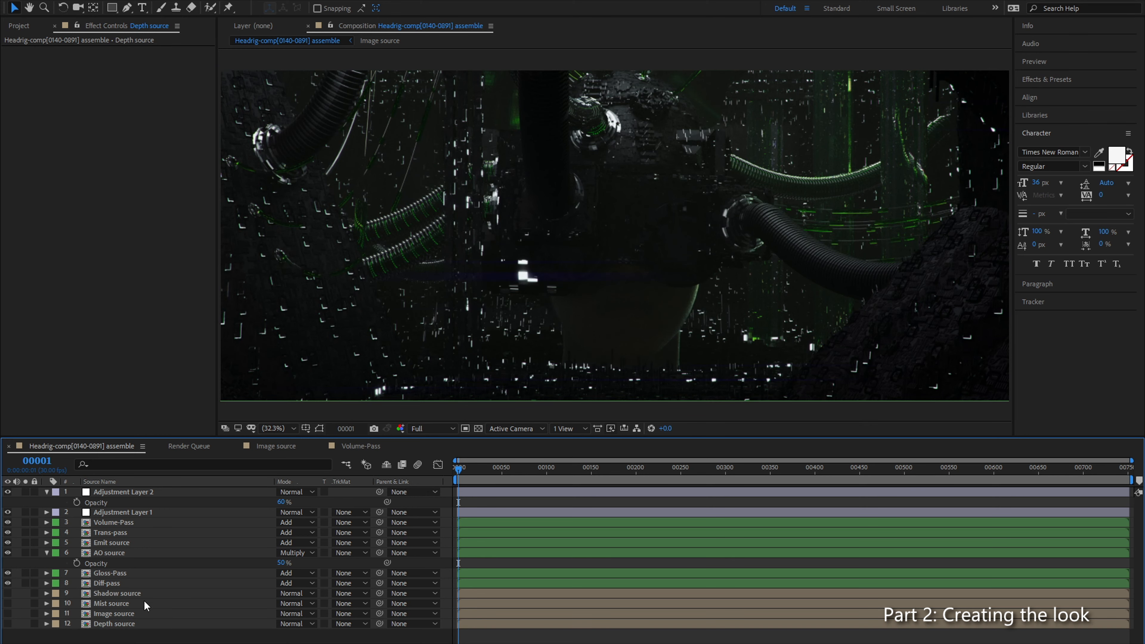
Step: Collapse the FilmConvert Nitrate and Colorista IV settings on Adjustment Layer 1 and rename the layer General-ColorGrade
left_click(131, 513)
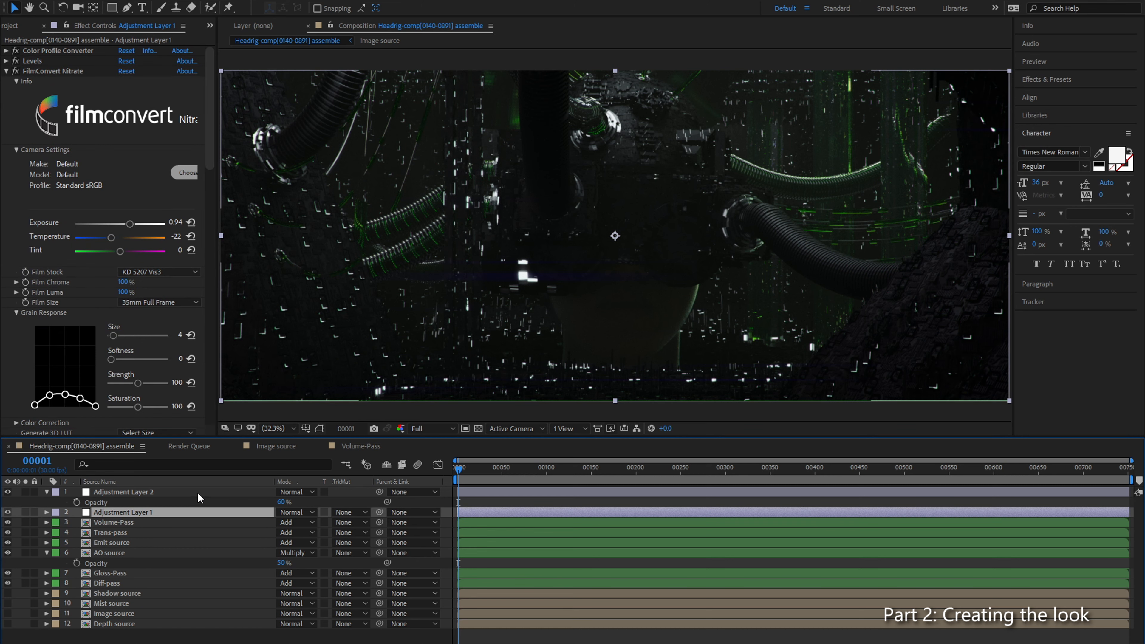
left_click(6, 70)
left_click(6, 82)
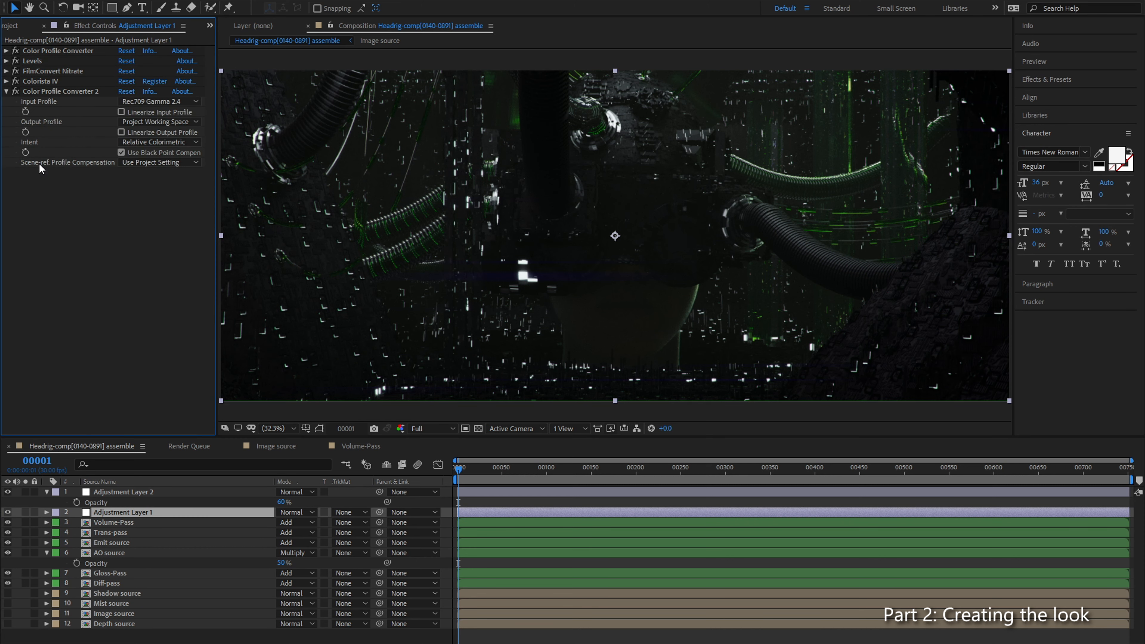
right_click(153, 513)
left_click(167, 506)
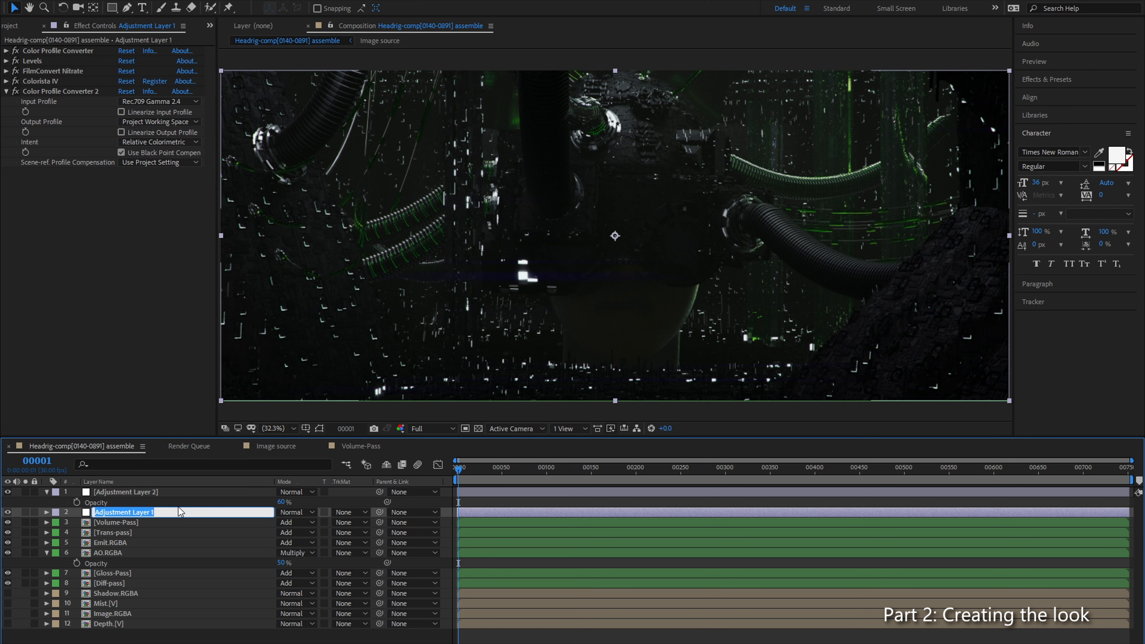
type("General ")
type("Color G")
type("Grade")
key("Return")
Step: Rename Adjustment Layer 2 as Vignette
left_click(163, 492)
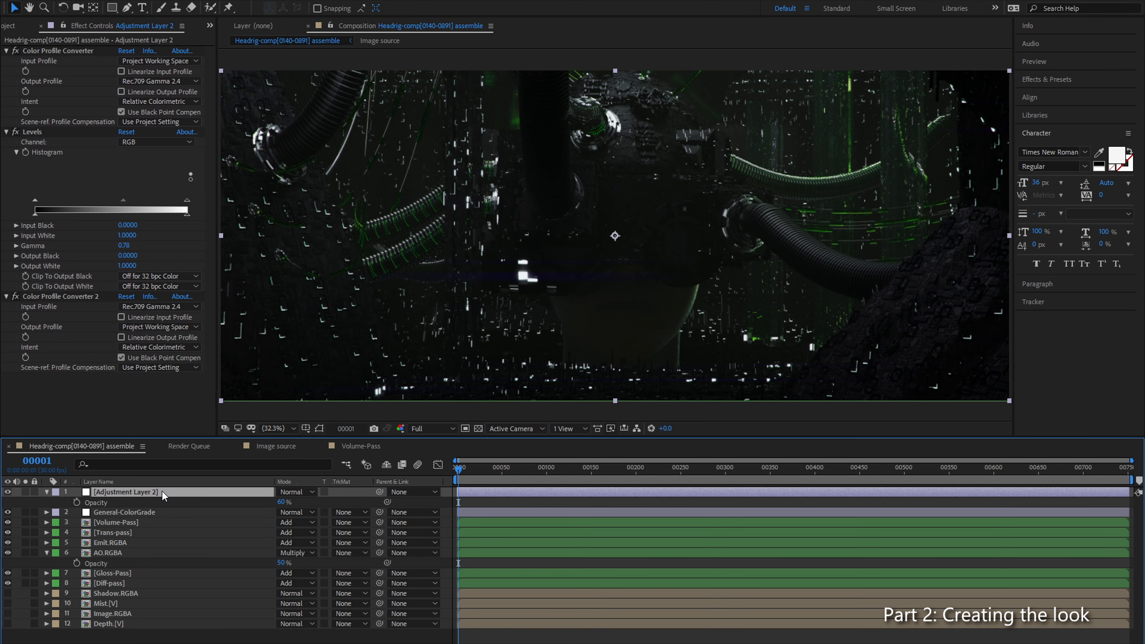
right_click(163, 492)
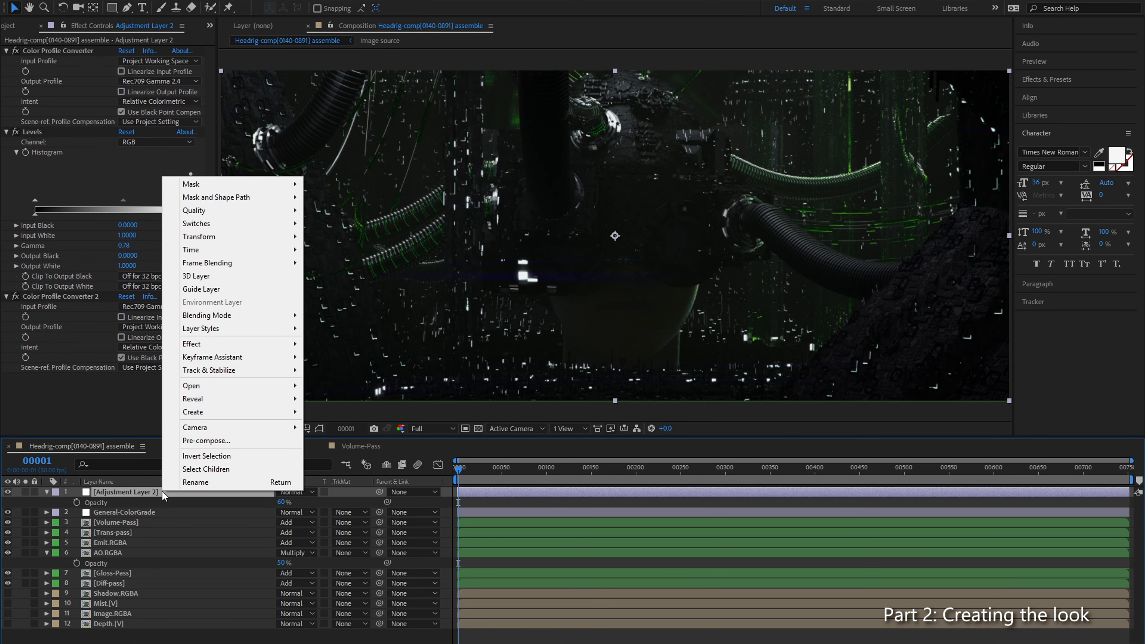
left_click(184, 484)
type("Vignette")
key("Return")
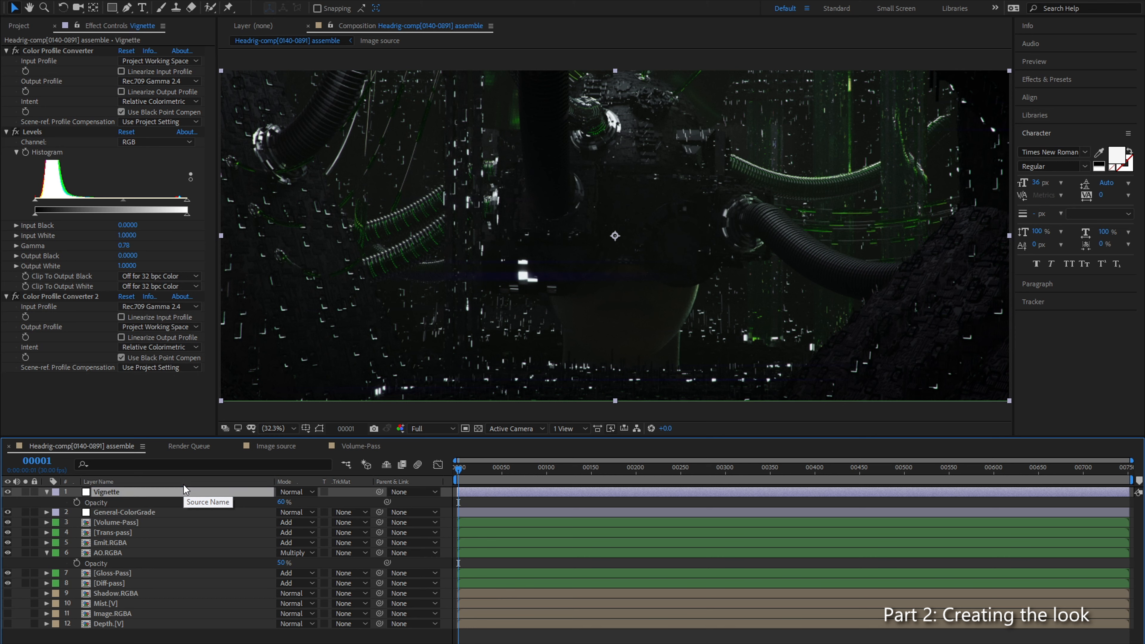
Step: Add a new adjustment layer directly above the Volume-Pass layer and name it Depth of Field
left_click(137, 625)
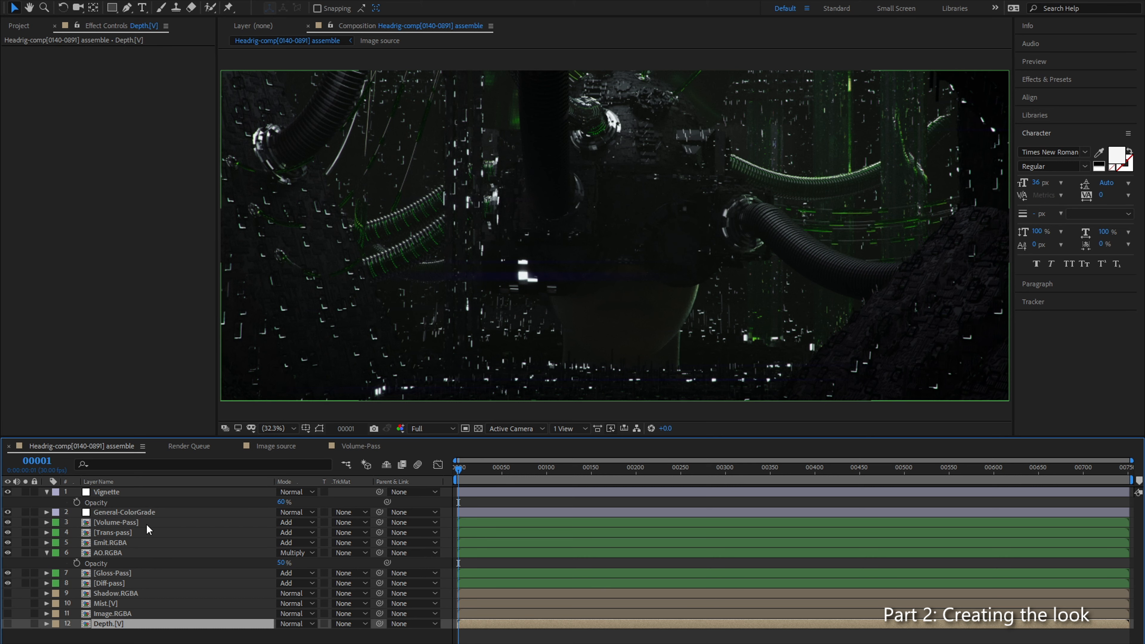
left_click(132, 522)
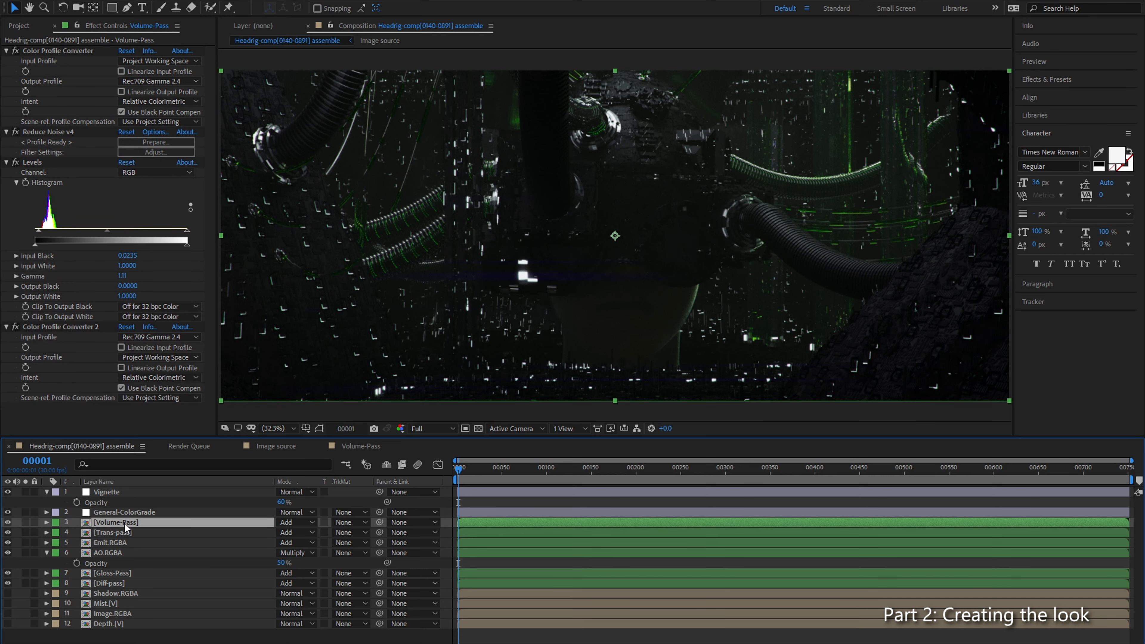
key("ctrl+alt+y")
right_click(125, 523)
left_click(138, 515)
type("Depth of Field")
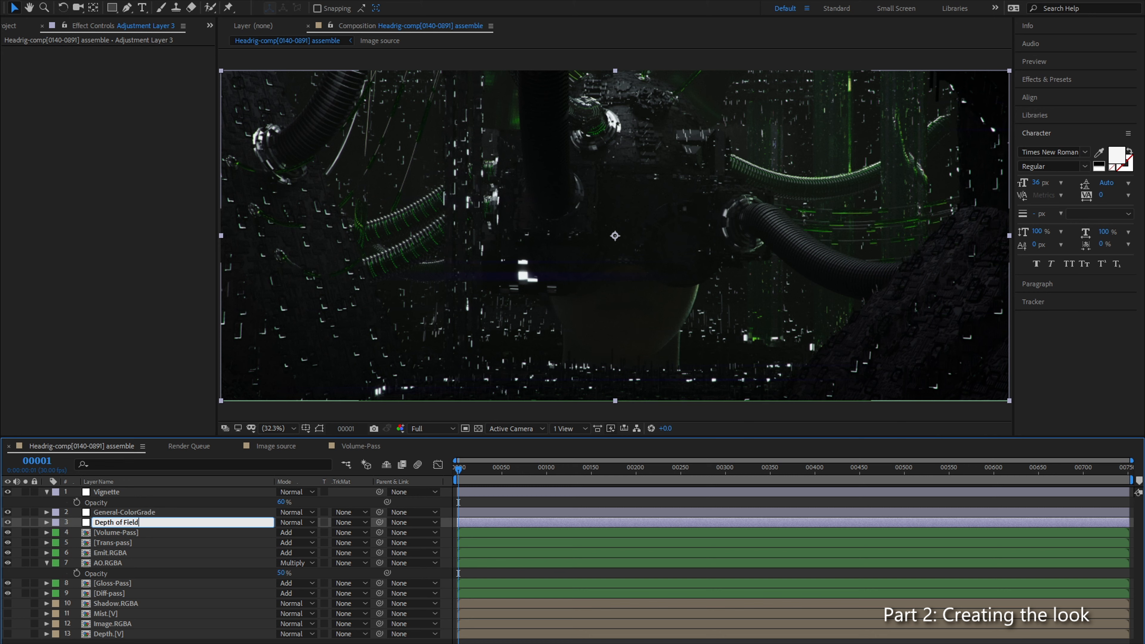
key("Return")
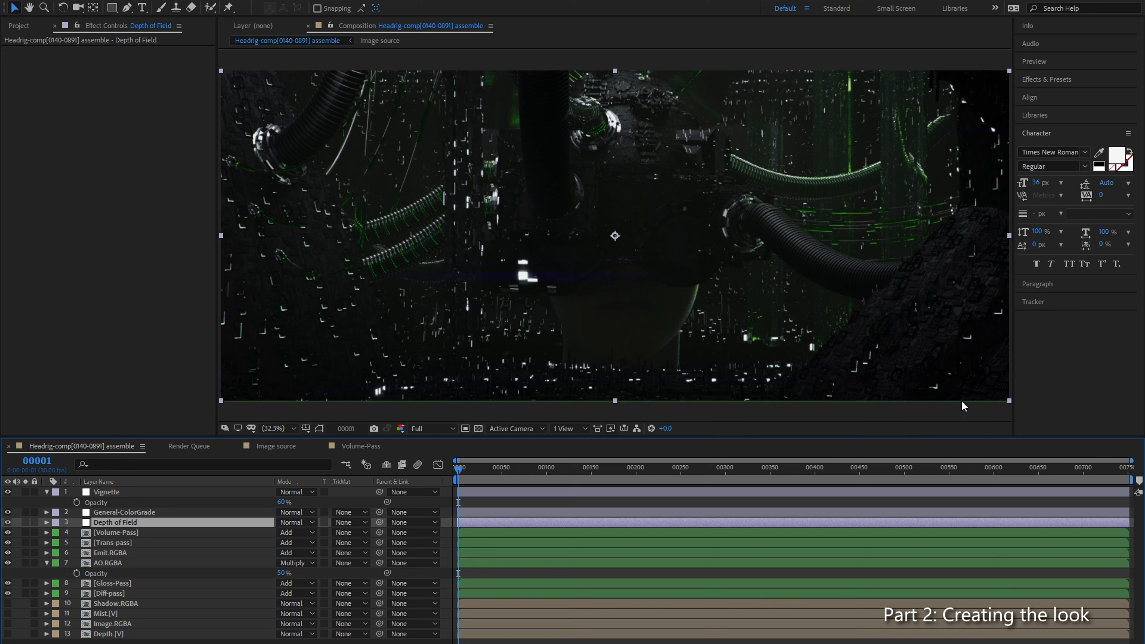
Step: Enlarge the composition viewer by narrowing the side panels and lowering the timeline's upper edge
left_click_drag(1013, 409, 1087, 417)
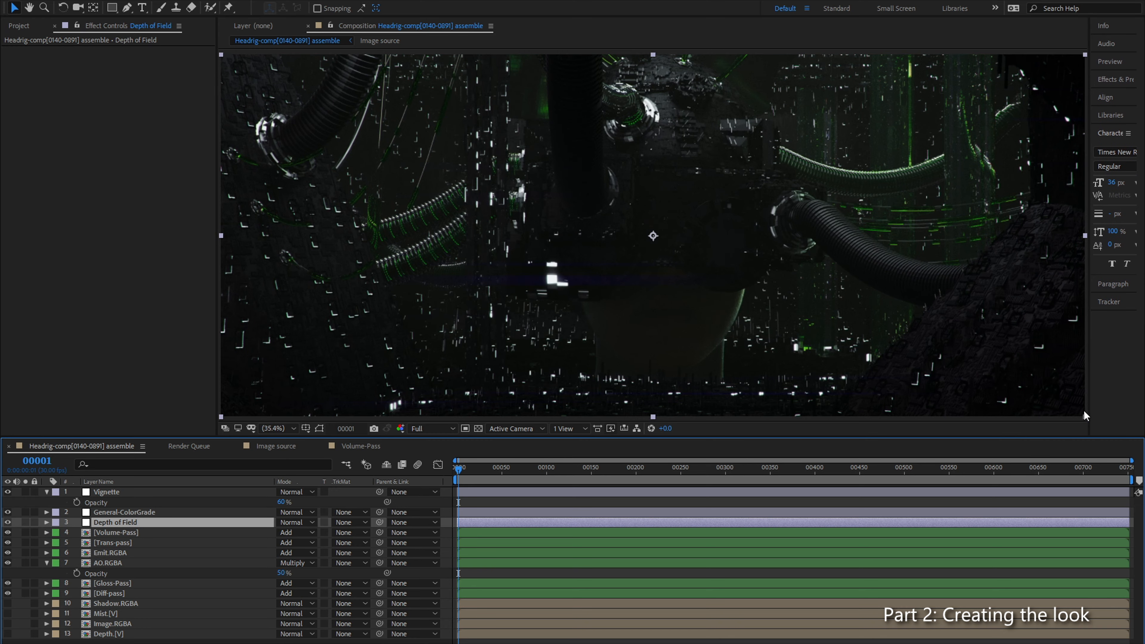
left_click_drag(216, 375, 169, 376)
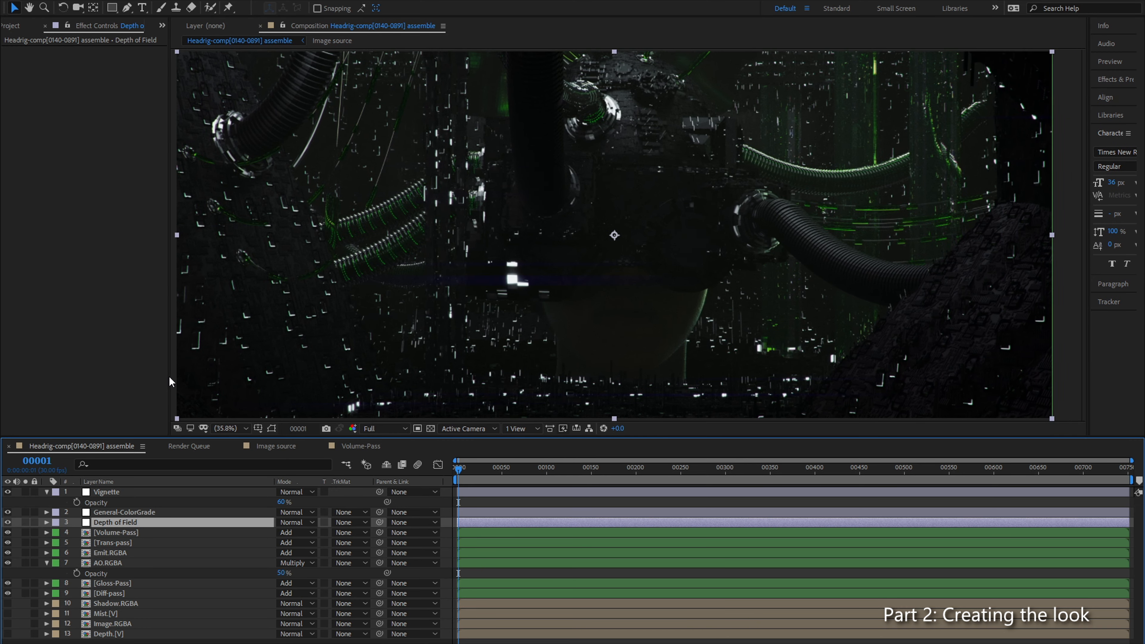
left_click_drag(723, 436, 722, 450)
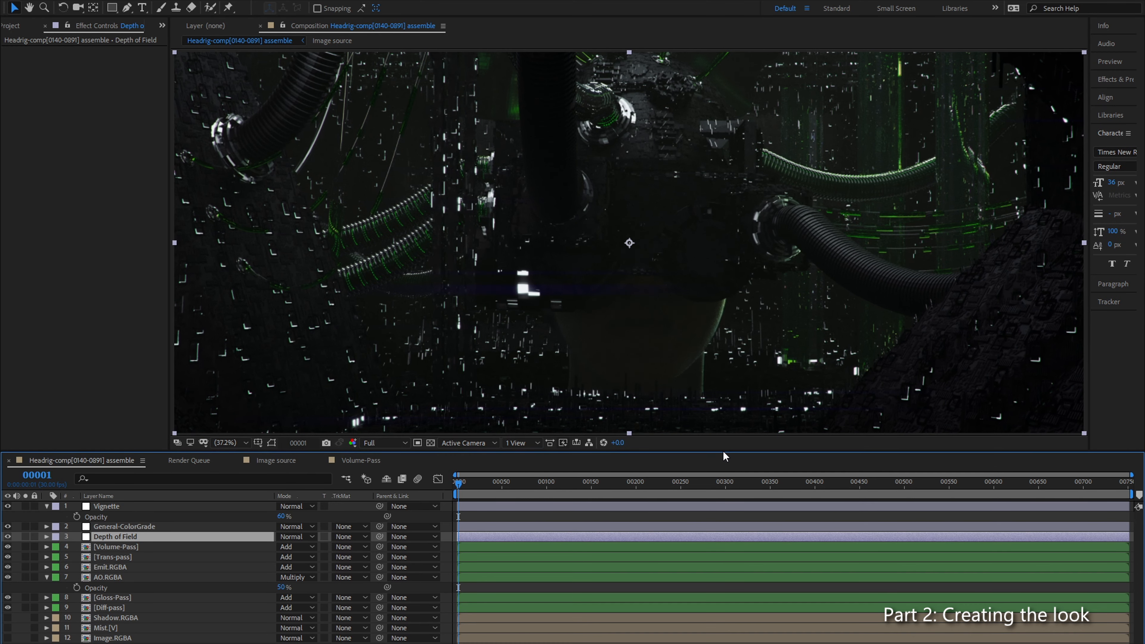
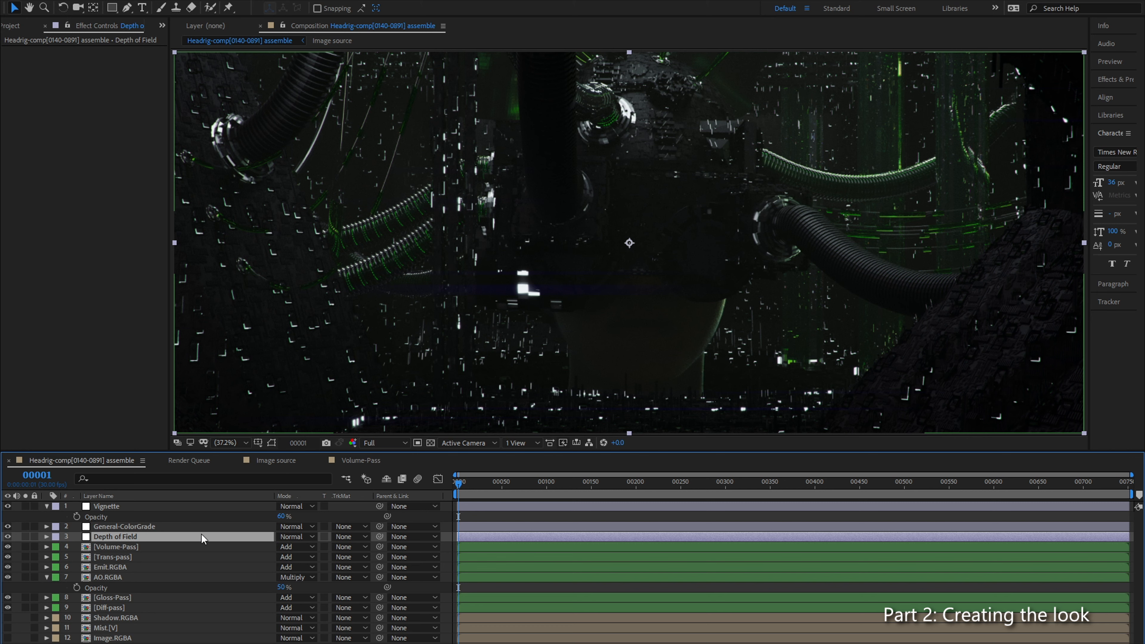
left_click(108, 643)
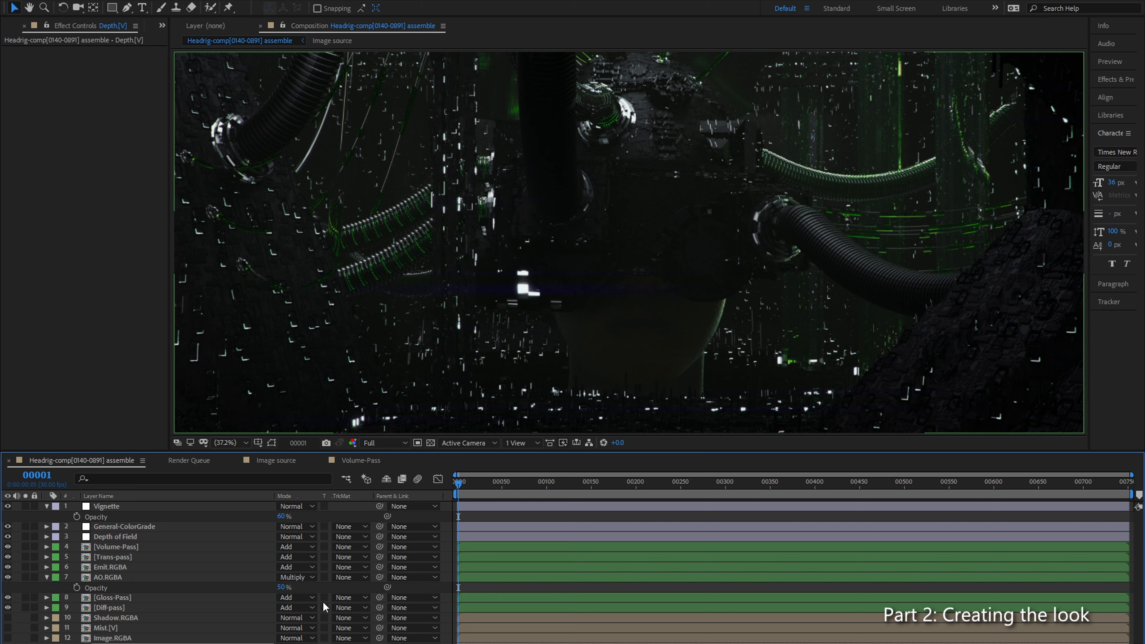
left_click(137, 567)
left_click(151, 557)
left_click(158, 547)
left_click(131, 558)
left_click(149, 567)
left_click(163, 577)
left_click(163, 567)
left_click(165, 558)
left_click(169, 547)
left_click(176, 567)
left_click(184, 557)
left_click(185, 547)
left_click(194, 557)
left_click(212, 567)
left_click(213, 557)
left_click(214, 546)
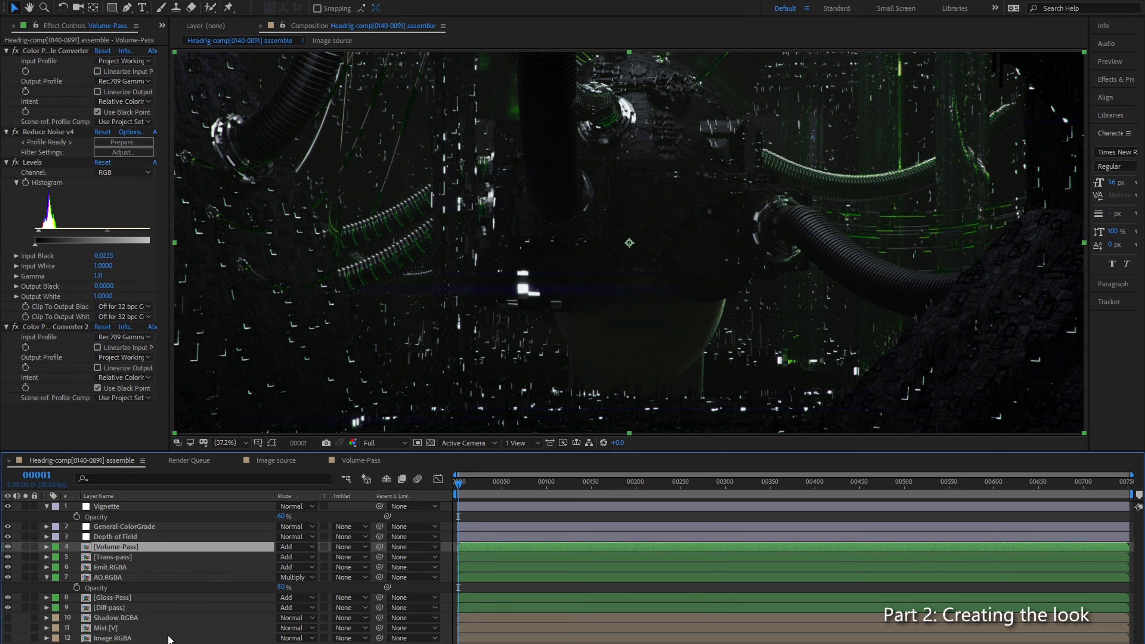
left_click(181, 638)
Step: Apply the FL Depth Of Field effect to the Depth of Field adjustment layer
left_click(121, 537)
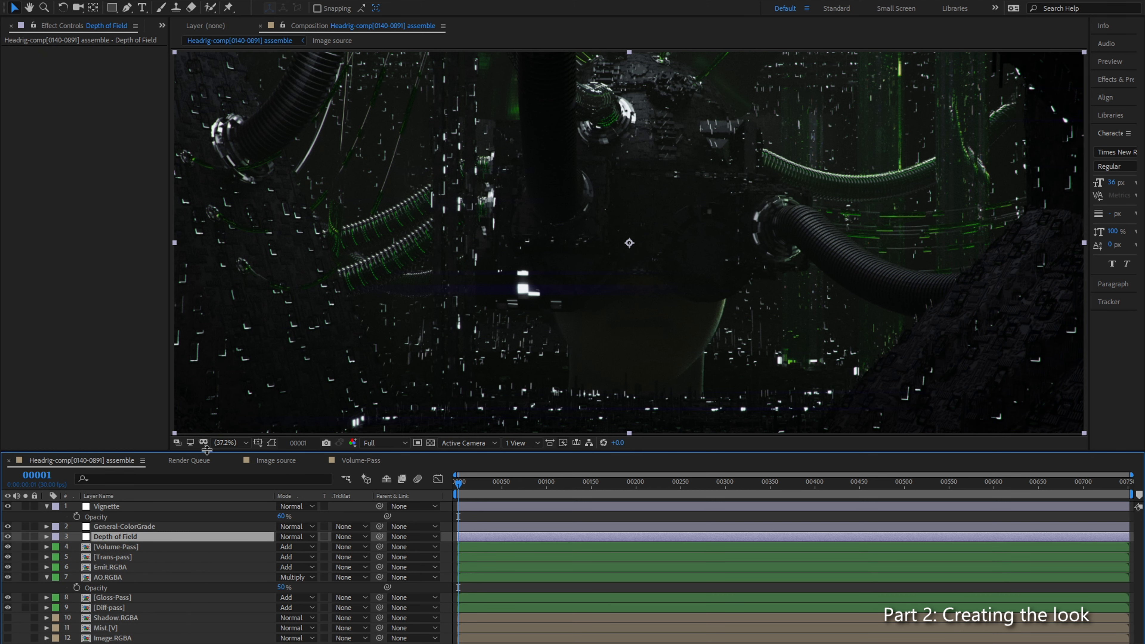
key("ctrl+space")
type("depth")
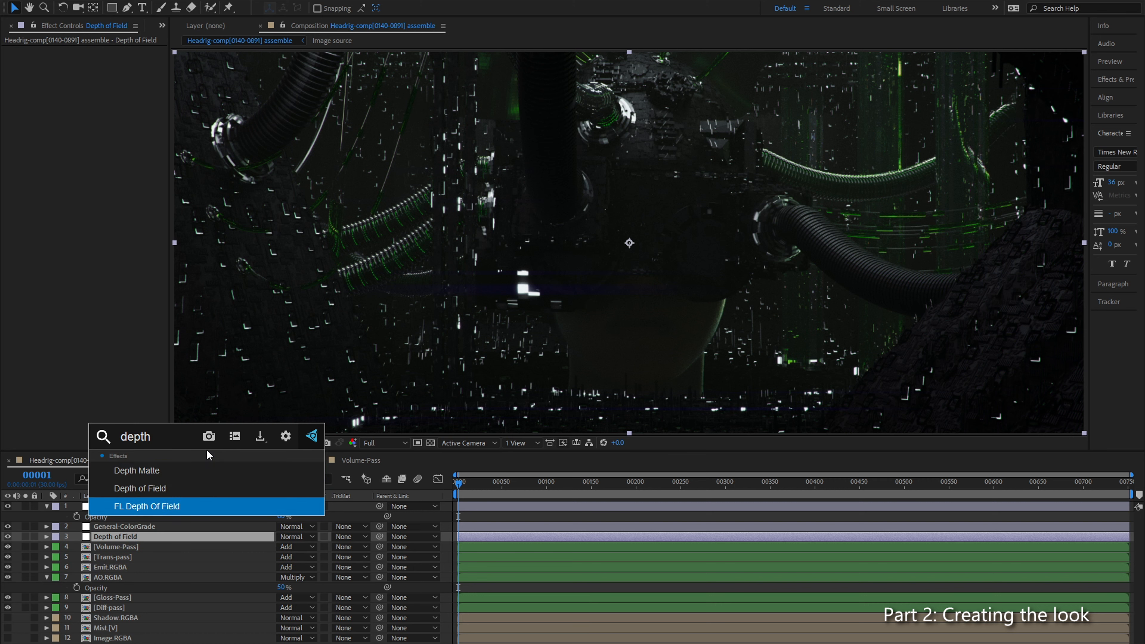
key("Return")
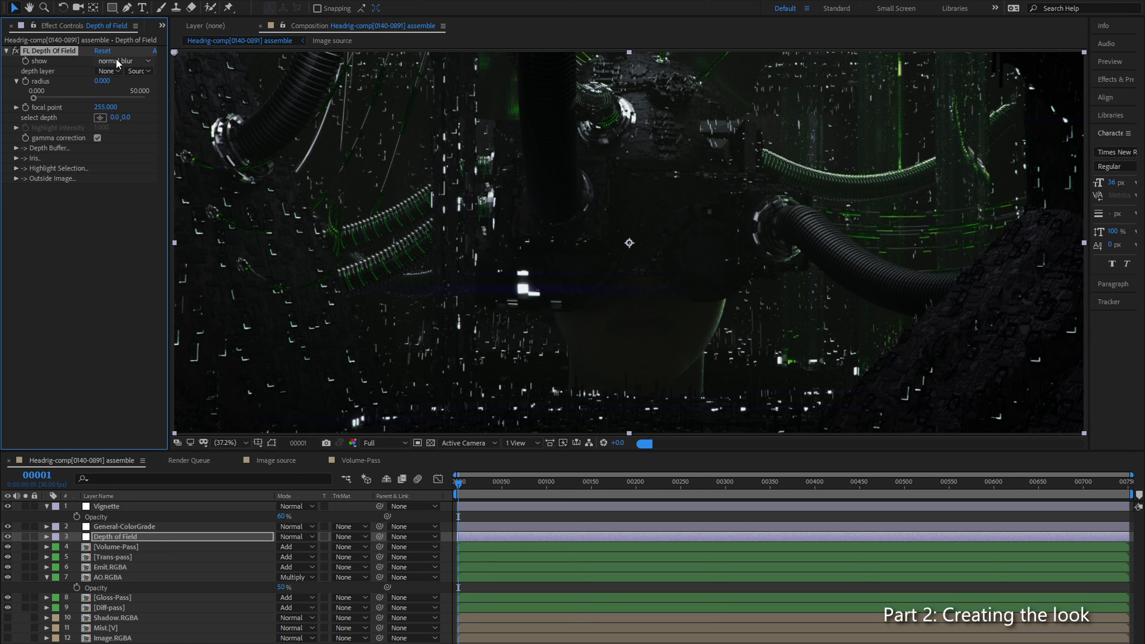
Step: Assign 13. Depth.[V] as the effect's depth layer and widen the effect settings panel
left_click(132, 61)
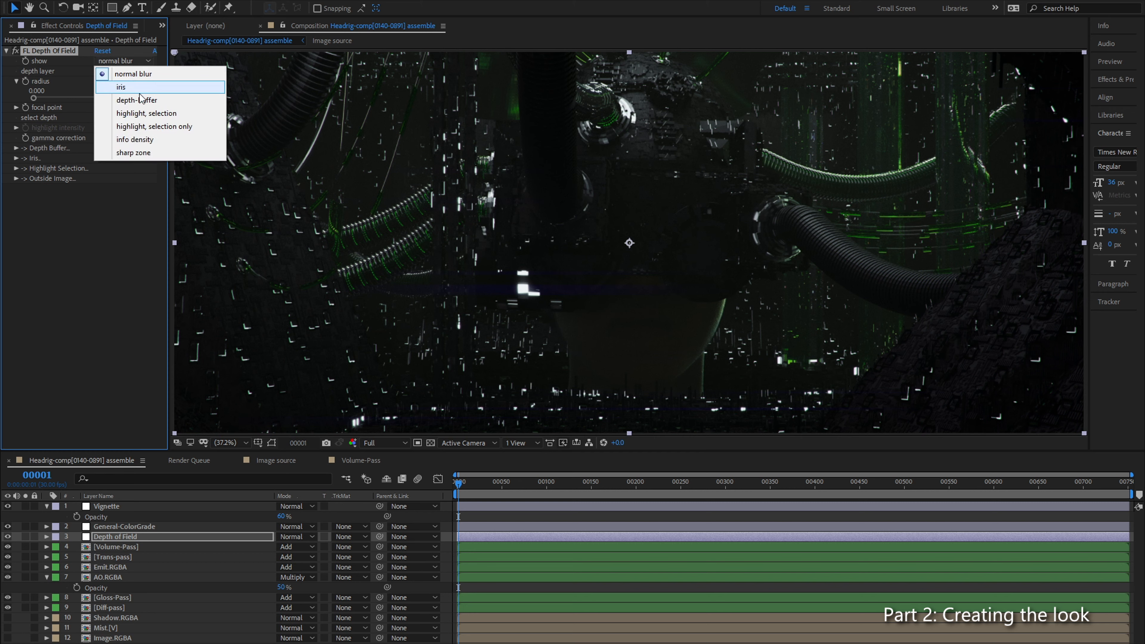
left_click(127, 273)
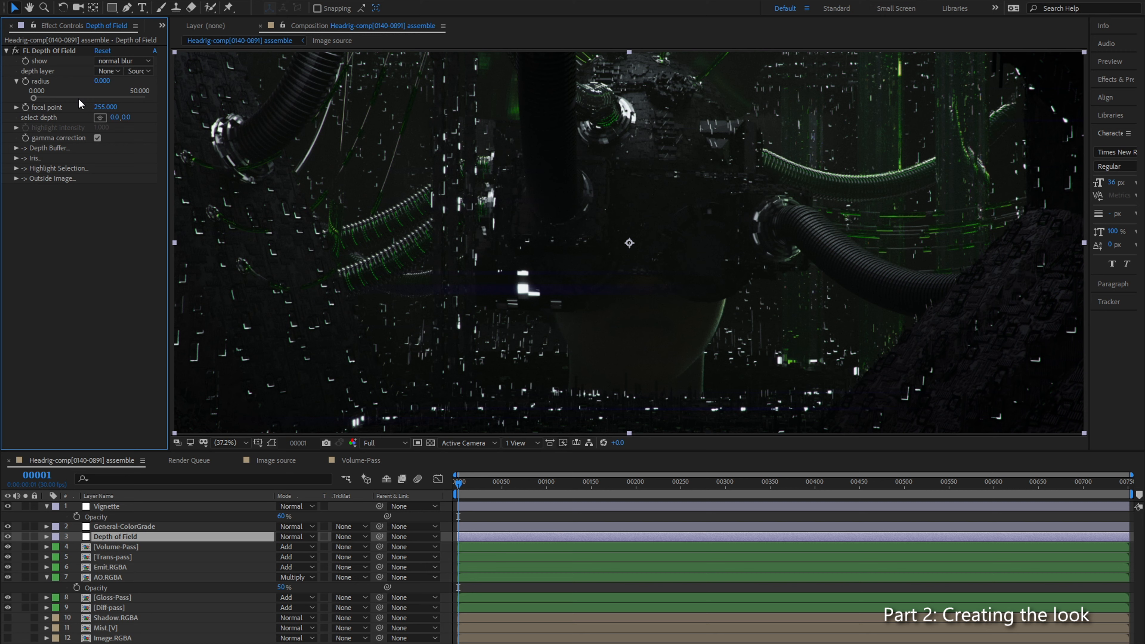
left_click(118, 72)
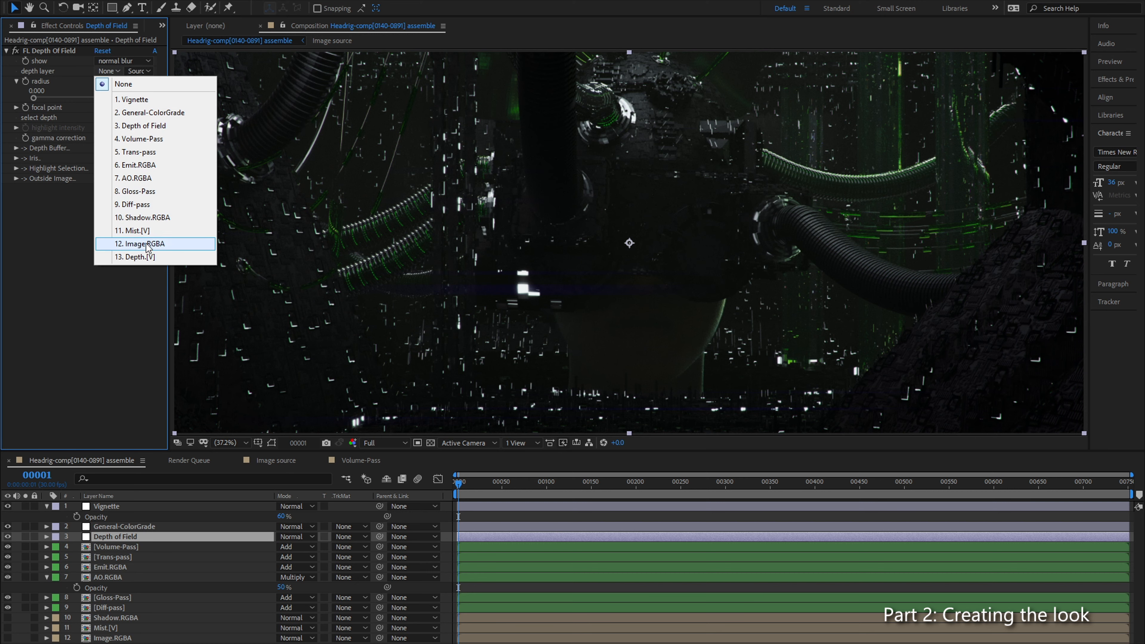
left_click(126, 257)
left_click_drag(168, 272, 217, 273)
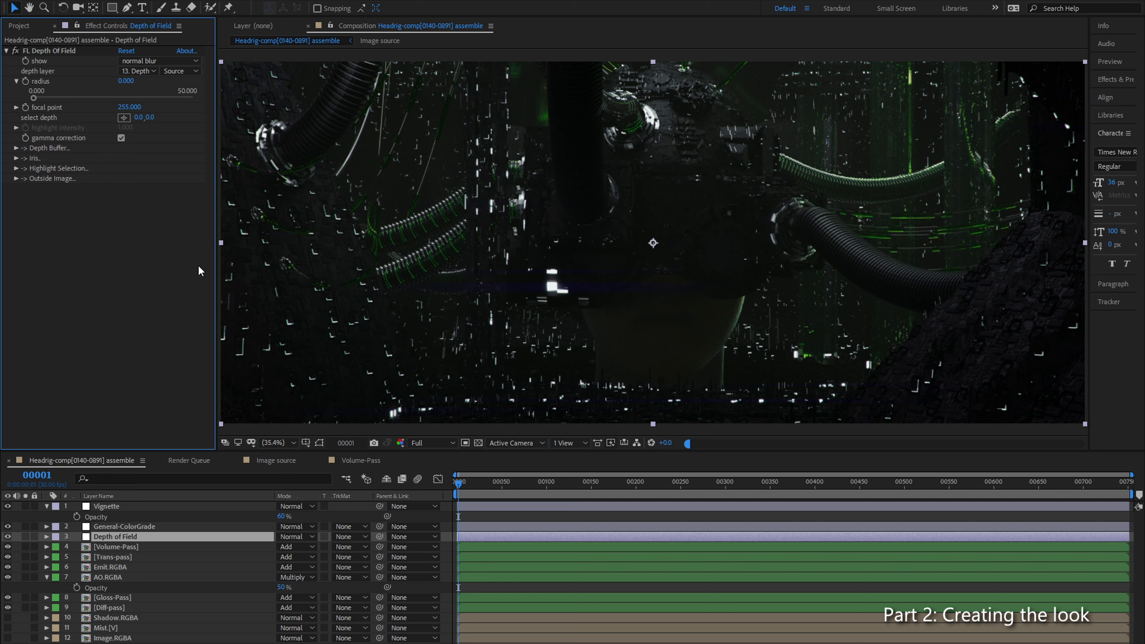
Step: Set the depth of field radius to 50 and sample the focal depth on the dark head in the middle of the image
left_click(126, 81)
type("50")
key("Return")
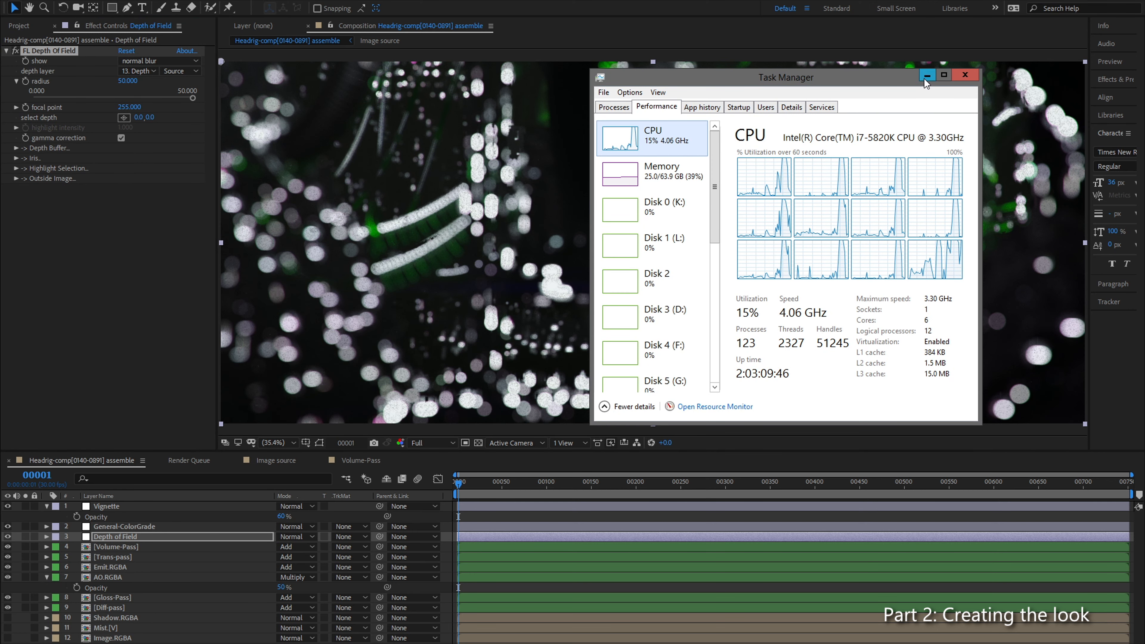
left_click(124, 118)
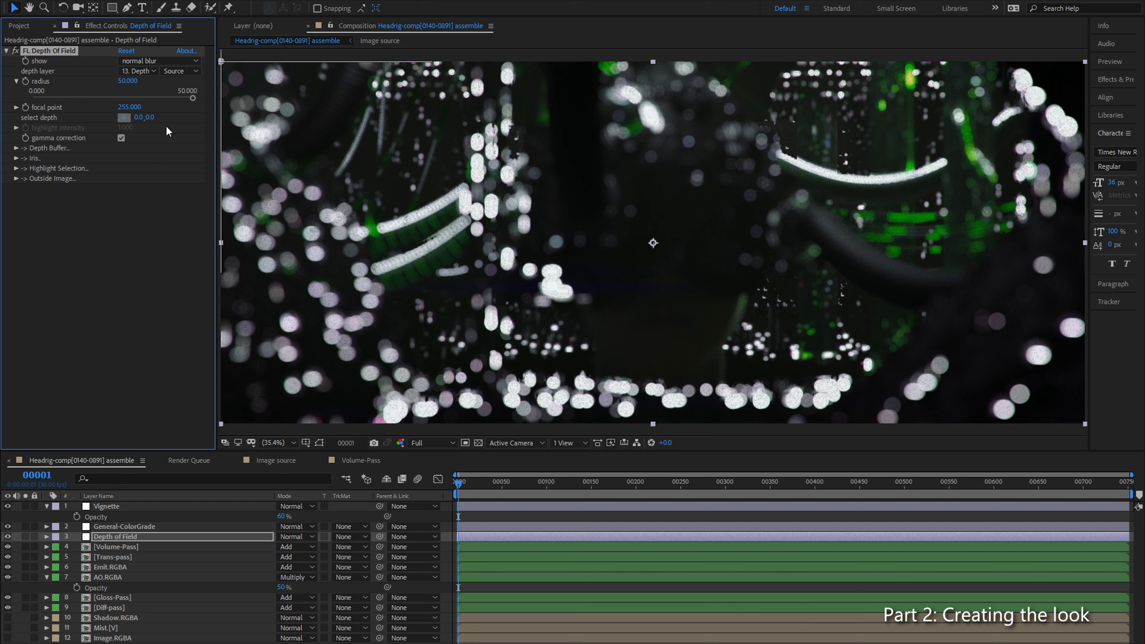
left_click(667, 209)
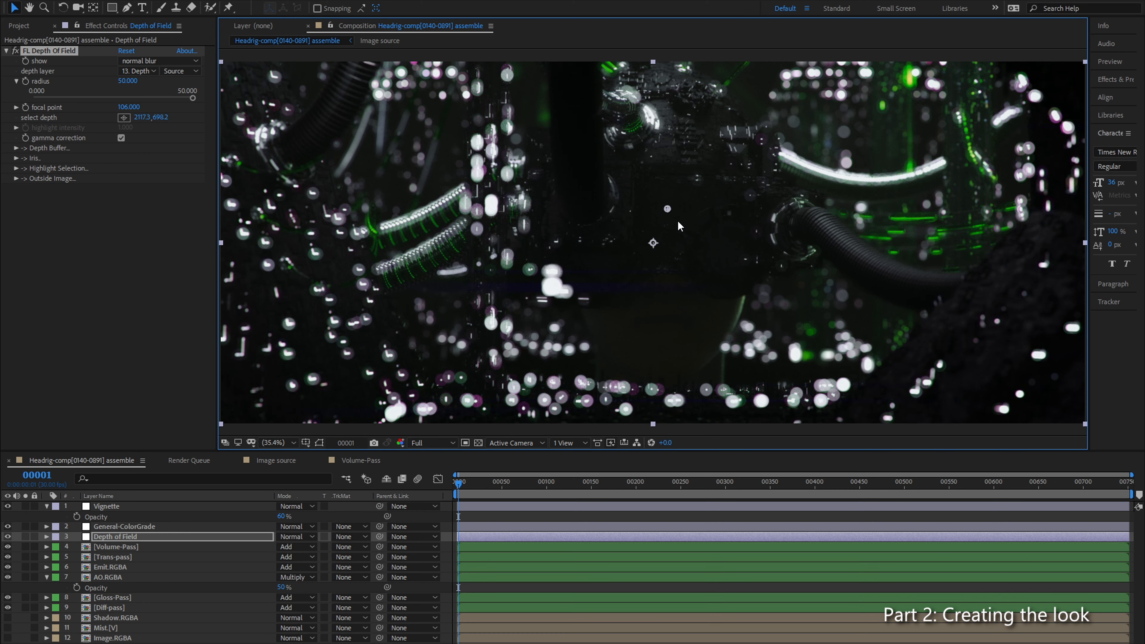
Step: Inspect the blurred image up close and reduce the depth of field radius to 2.247
key("slash")
left_click_drag(545, 260, 647, 363)
left_click_drag(630, 267, 400, 263)
left_click_drag(706, 302, 550, 219)
scroll(694, 246, "down", 1)
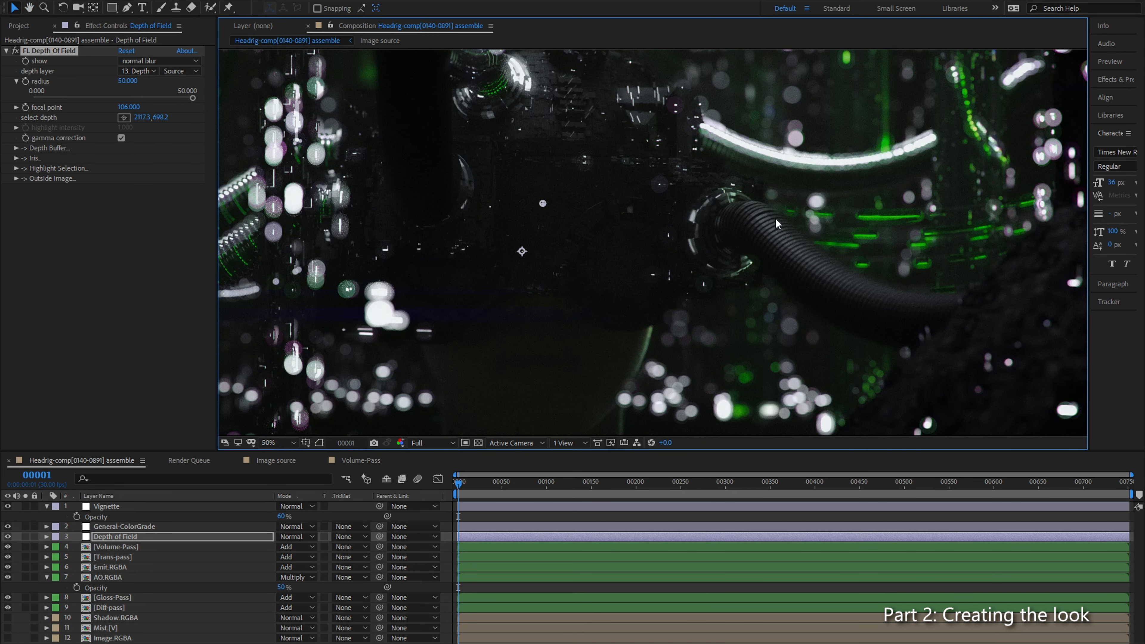
scroll(775, 219, "up", 1)
scroll(849, 187, "down", 1)
left_click_drag(192, 100, 49, 107)
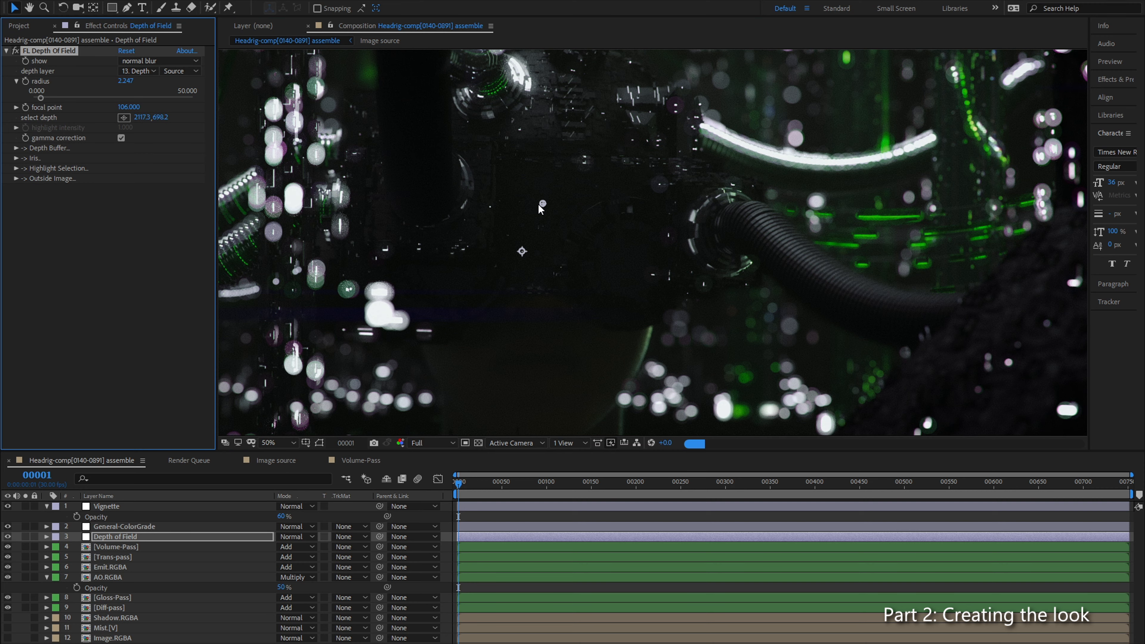
Step: Check the background above the green-lit cable and raise the depth of field radius to 3.745
scroll(712, 202, "up", 4)
left_click_drag(721, 199, 548, 358)
left_click_drag(743, 131, 501, 411)
left_click_drag(635, 271, 586, 320)
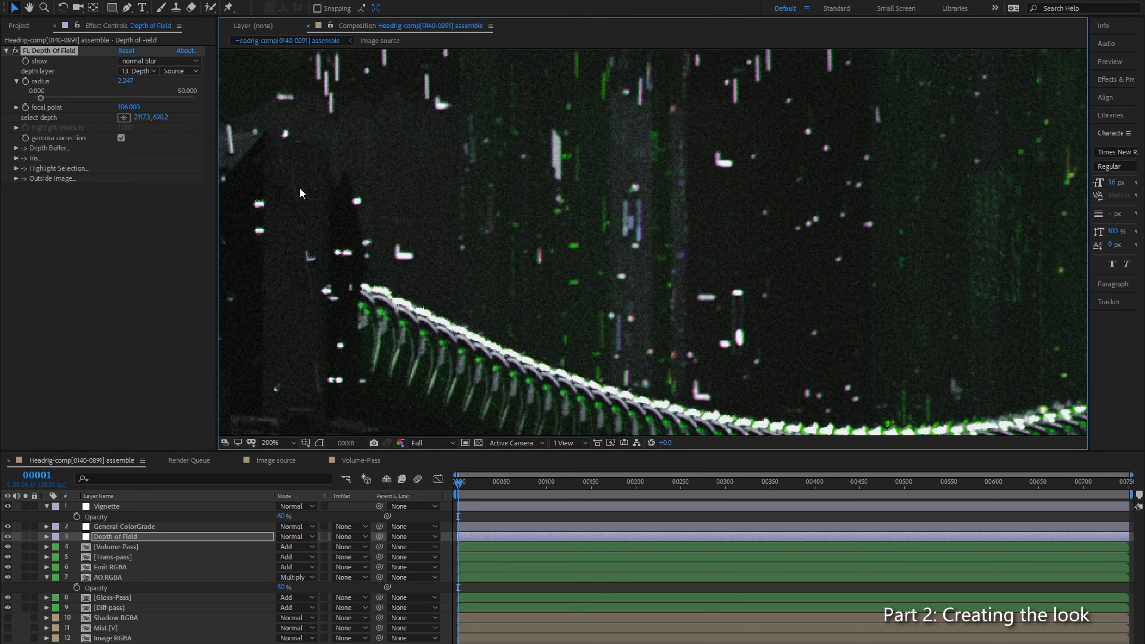
left_click_drag(40, 97, 45, 97)
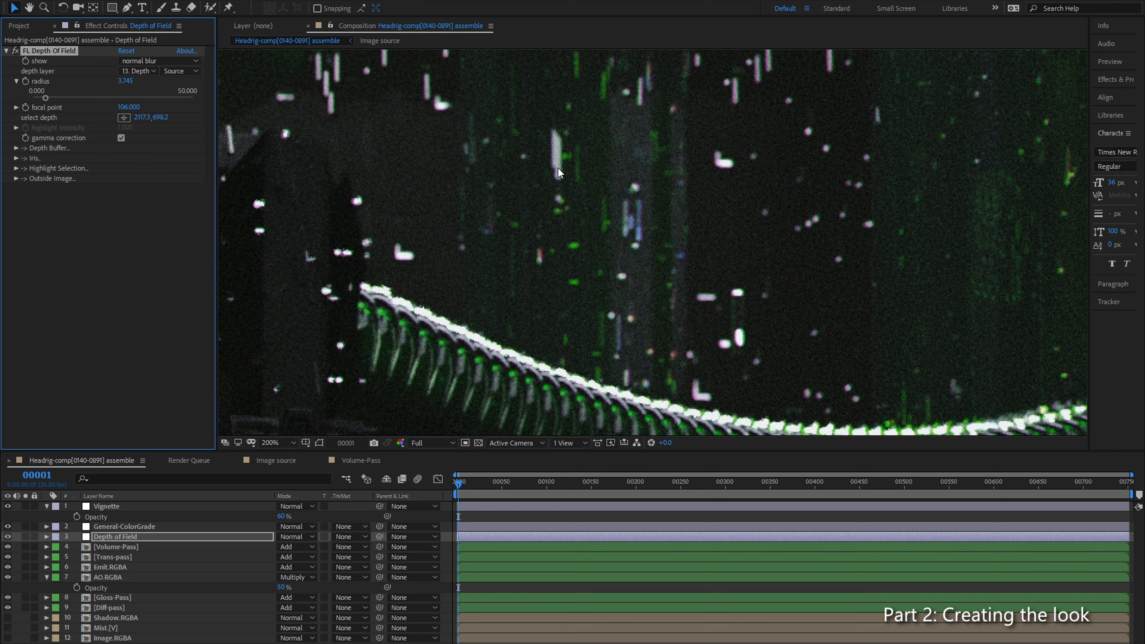
Step: Examine the depth of field blur across the foreground rubble, curved cables, background lights and central head
scroll(558, 168, "down", 8)
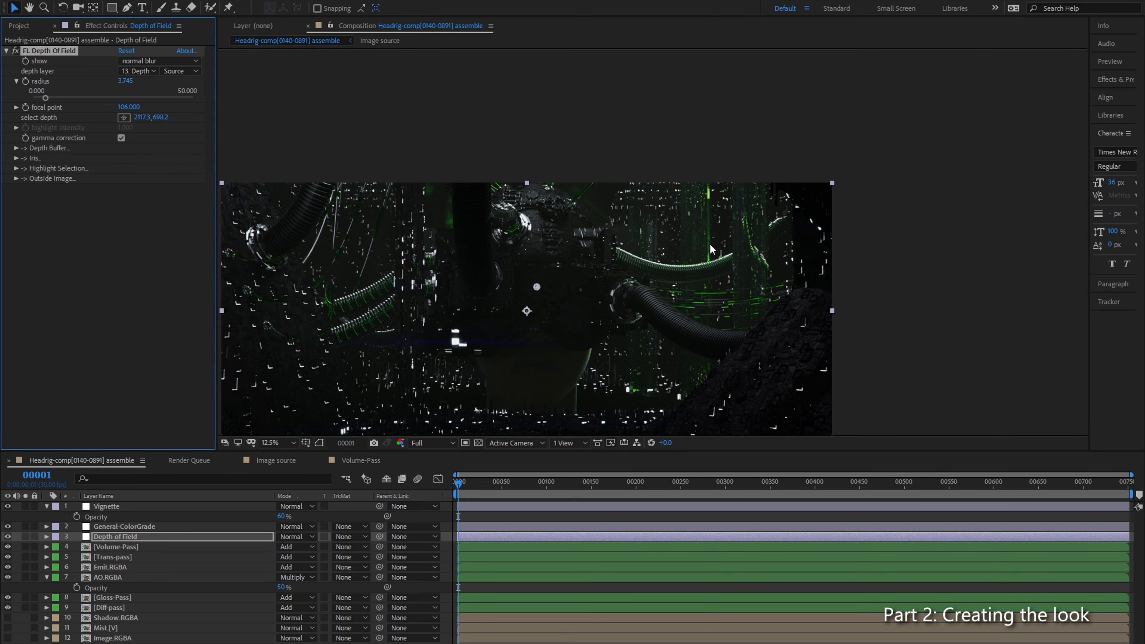
scroll(484, 283, "up", 2)
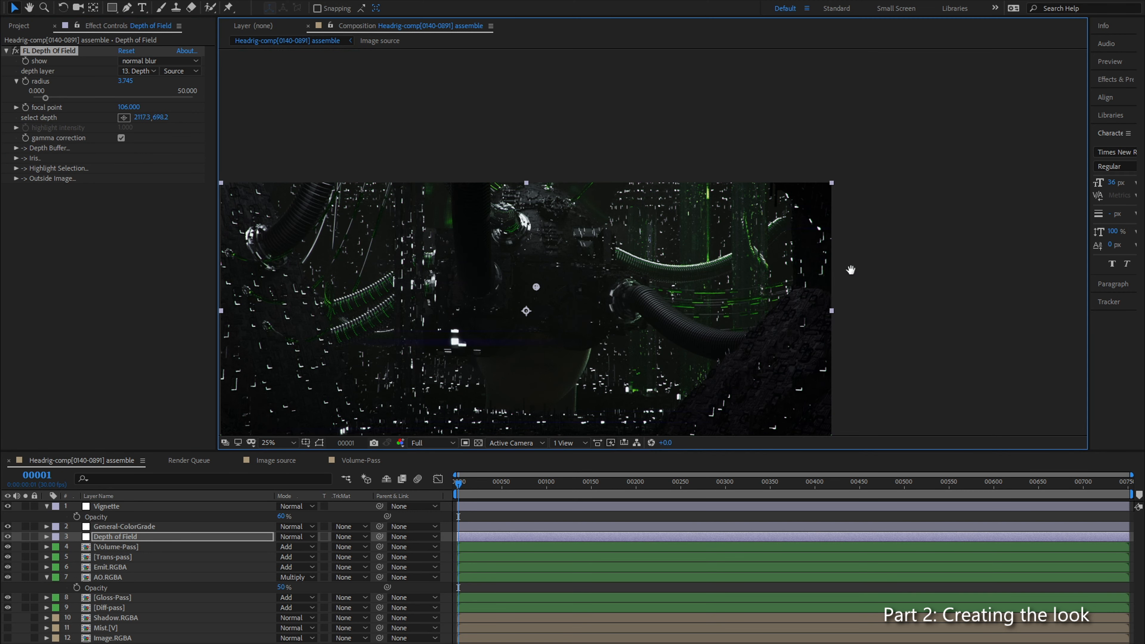
left_click_drag(816, 279, 920, 189)
left_click_drag(867, 306, 605, 278)
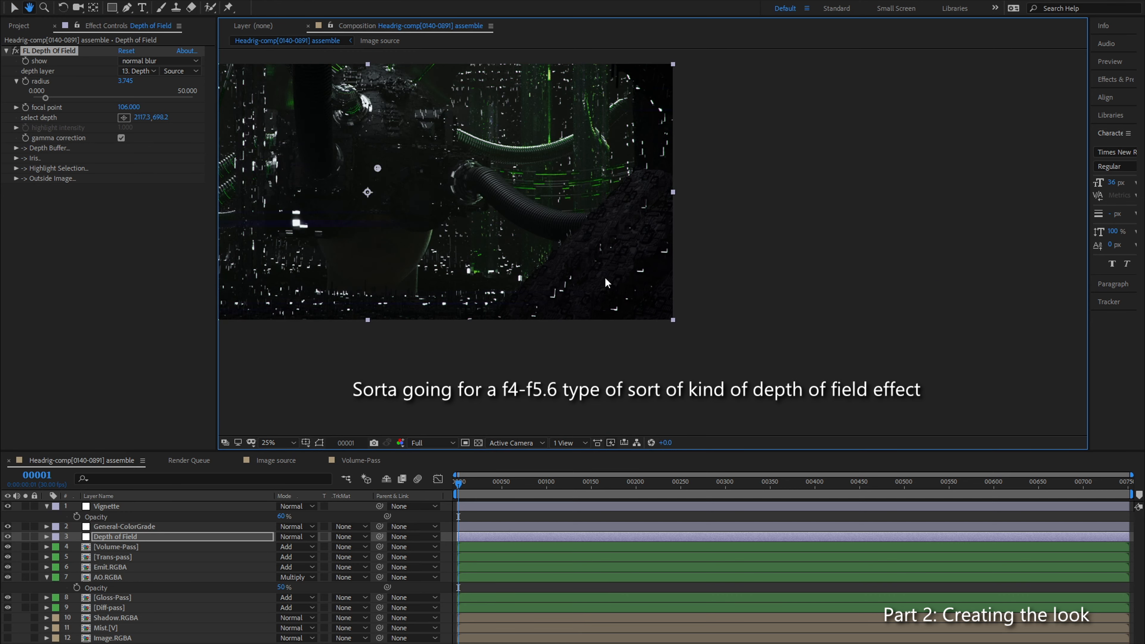
scroll(605, 279, "up", 6)
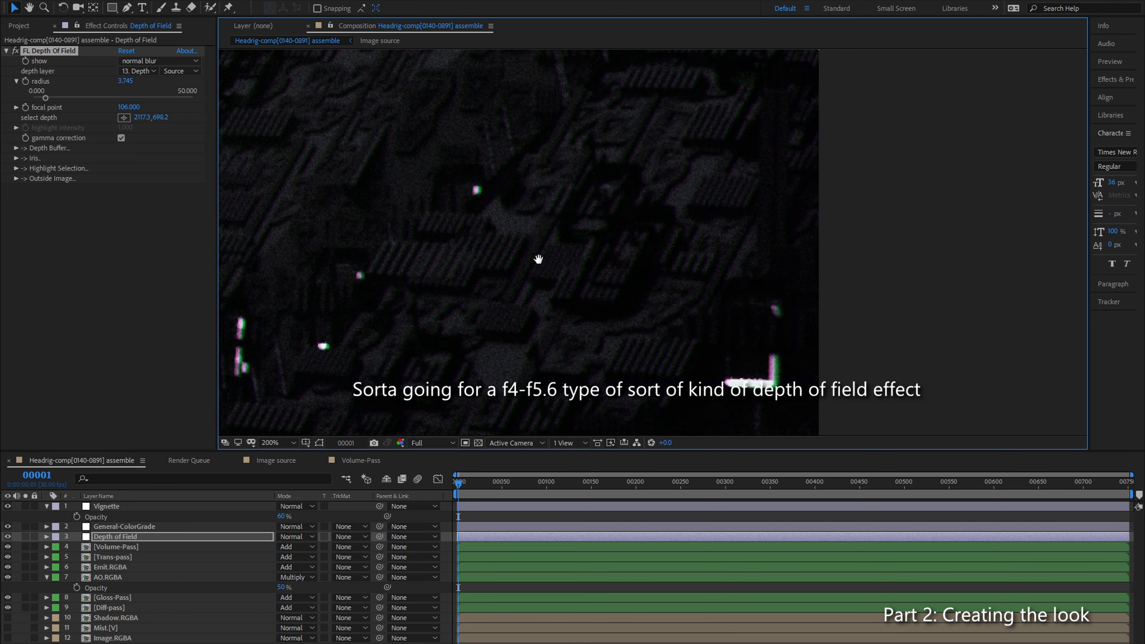
left_click_drag(538, 259, 1075, 248)
left_click_drag(279, 149, 496, 299)
left_click_drag(543, 210, 620, 304)
left_click_drag(576, 198, 630, 352)
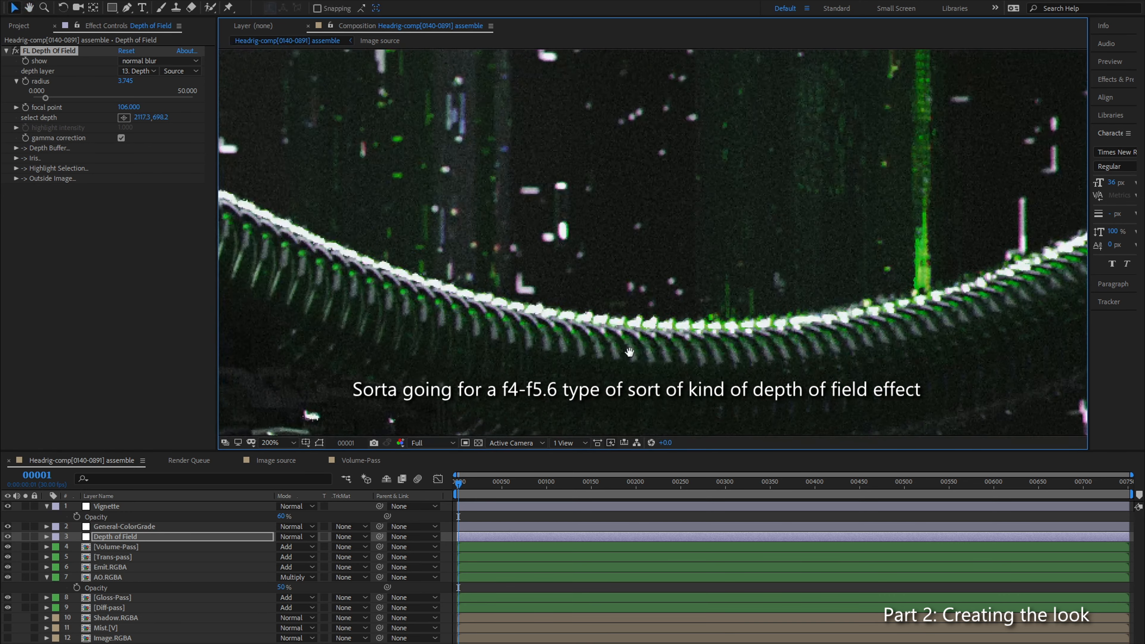
scroll(586, 270, "up", 2)
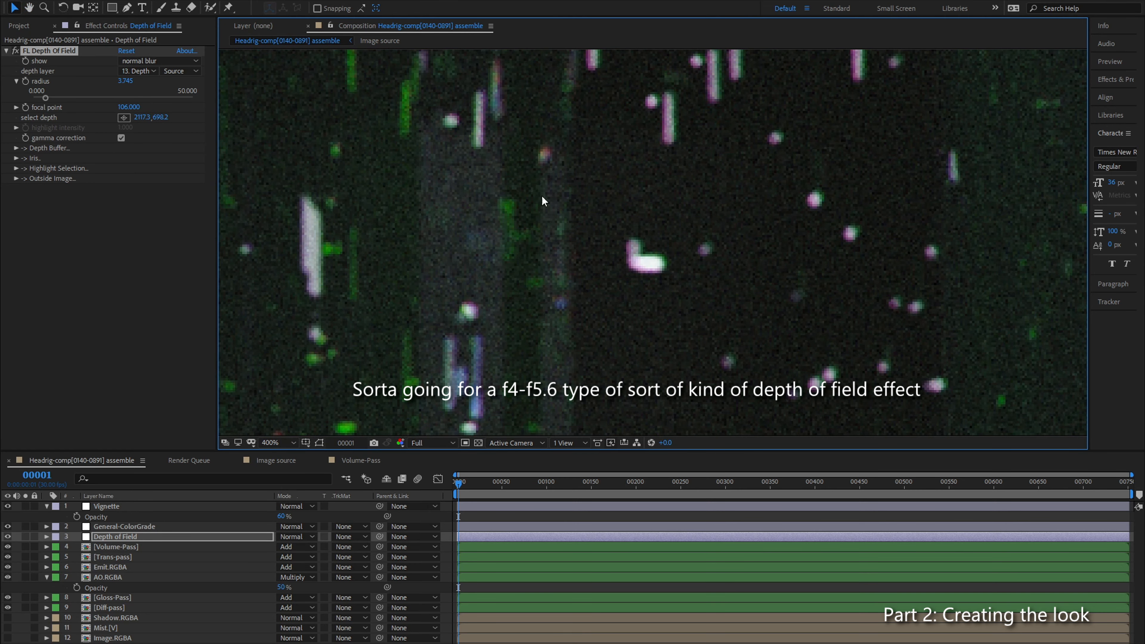
scroll(688, 254, "down", 6)
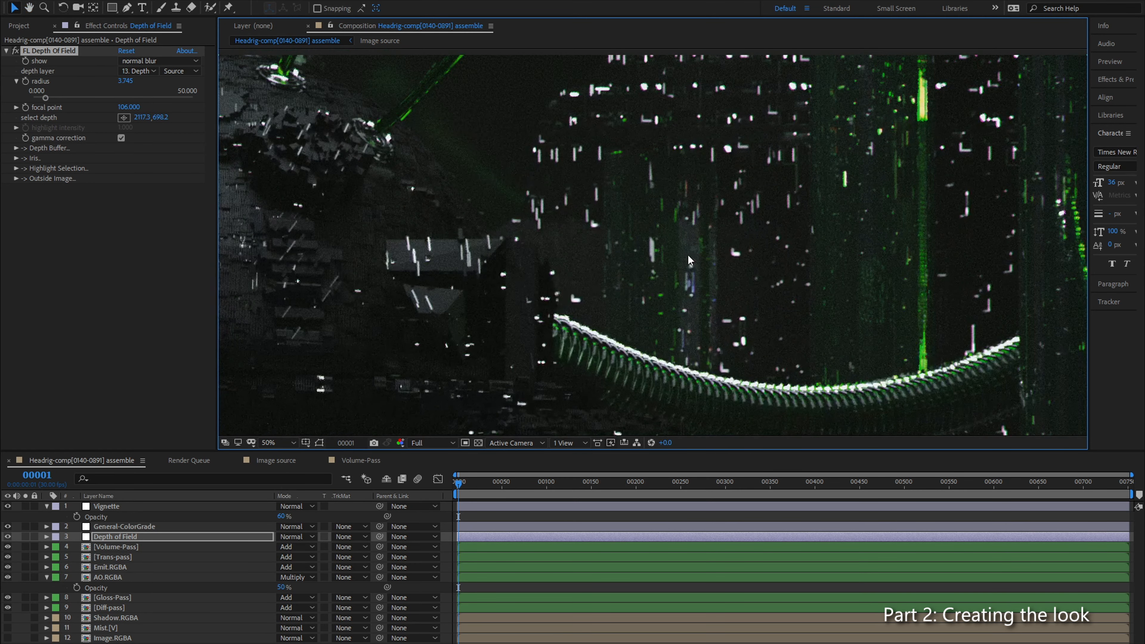
scroll(657, 254, "down", 4)
scroll(559, 276, "up", 4)
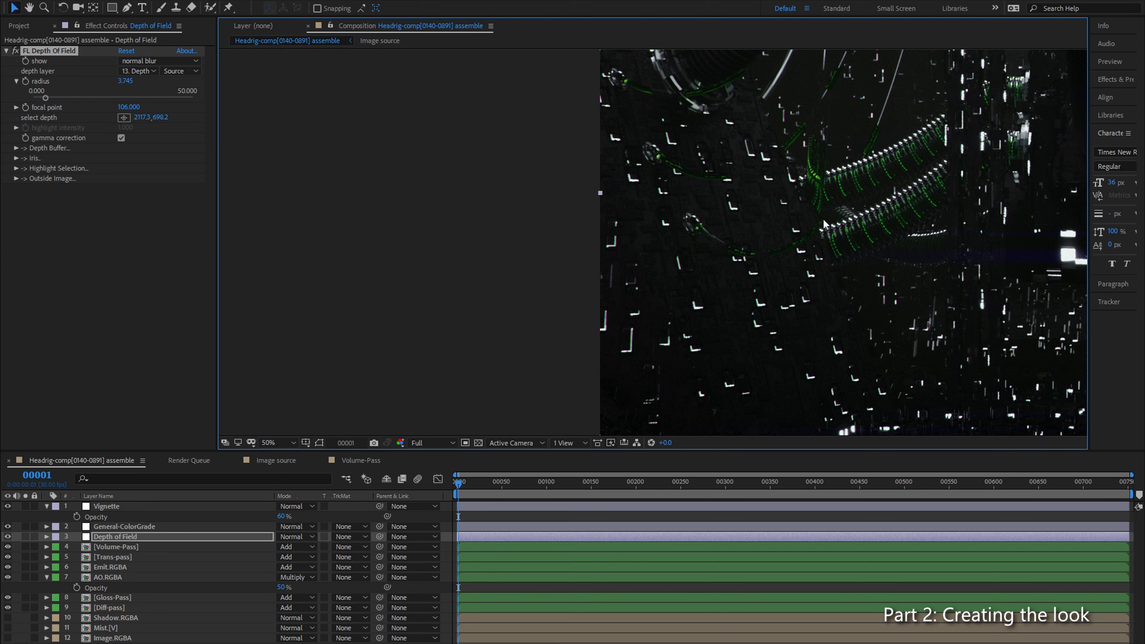
left_click_drag(912, 180, 680, 211)
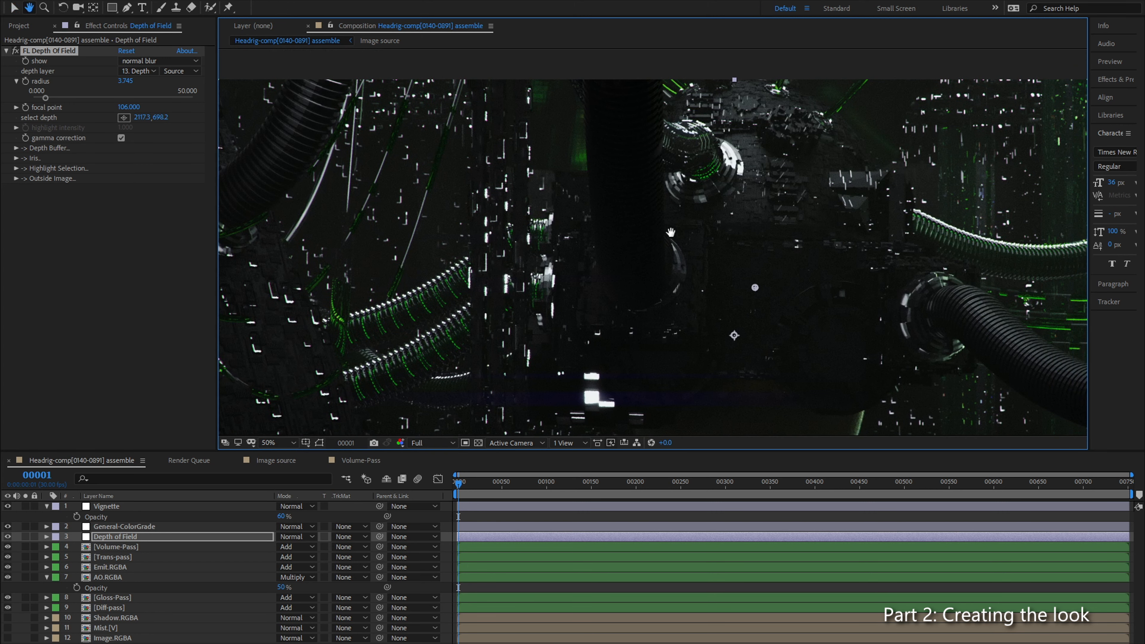
Step: Resample the focal depth at the edge of the round cable connector on the upper part of the head
scroll(531, 188, "up", 2)
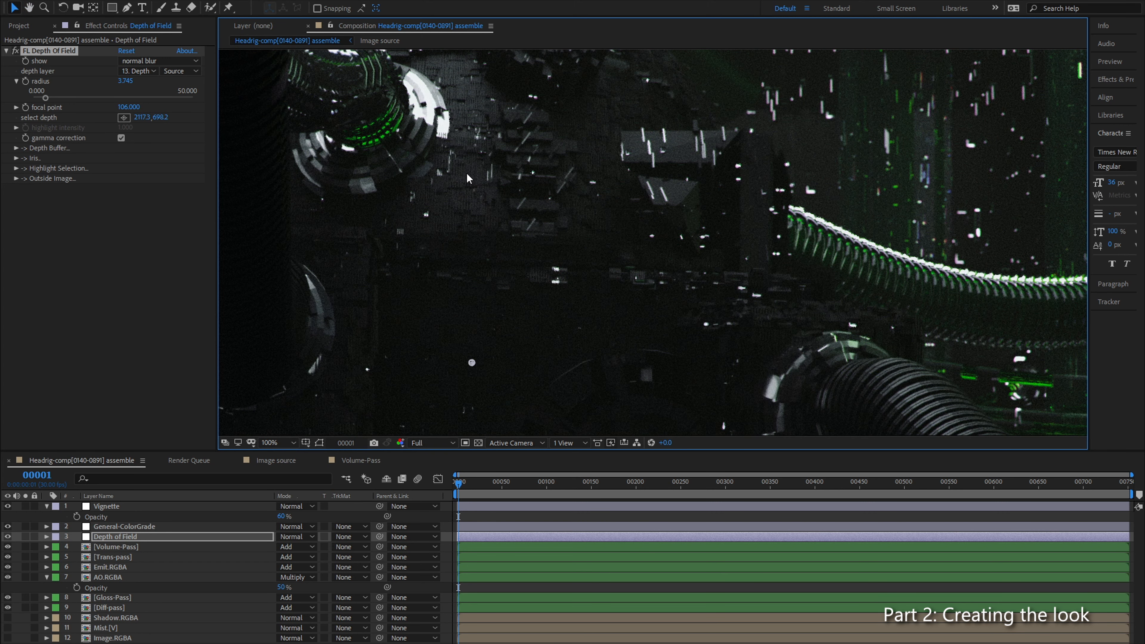
left_click(124, 118)
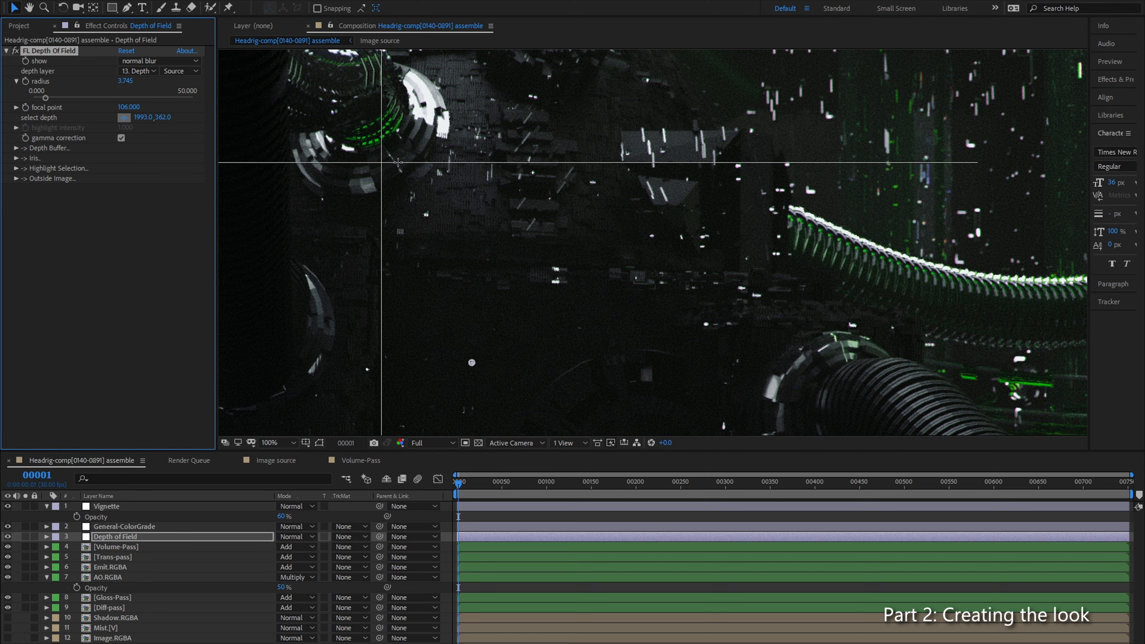
left_click(406, 163)
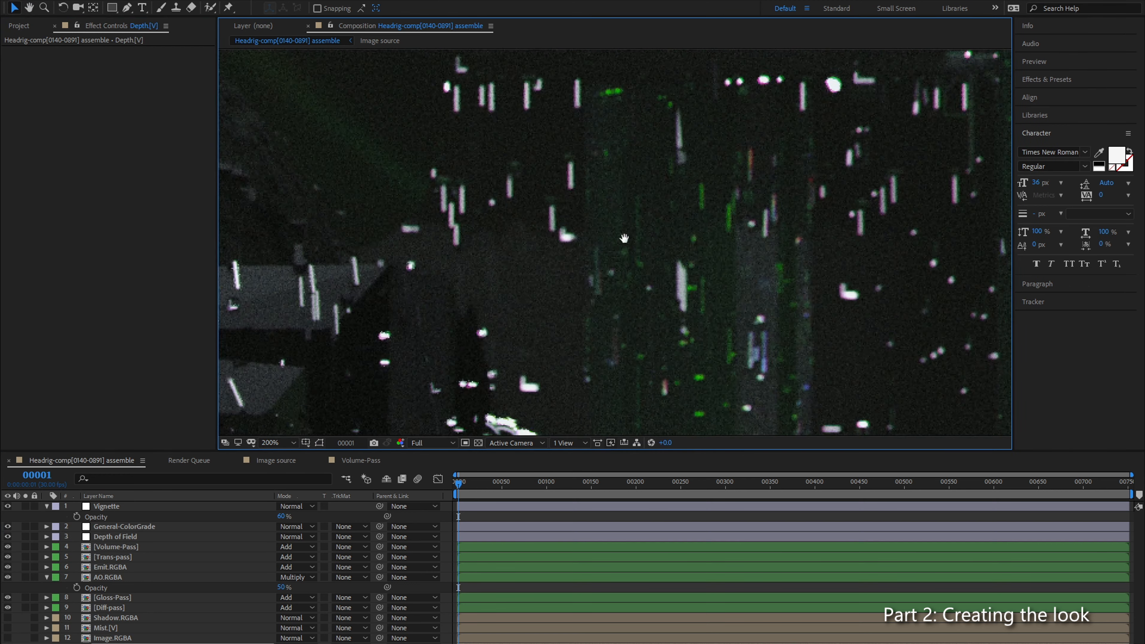
Step: Compare the ribbed hose and background lights with the FL Depth Of Field effect switched off and on
key("h")
left_click_drag(586, 189, 554, 30)
left_click_drag(845, 257, 570, 218)
scroll(542, 328, "up", 1)
left_click_drag(541, 328, 570, 219)
scroll(570, 221, "down", 2)
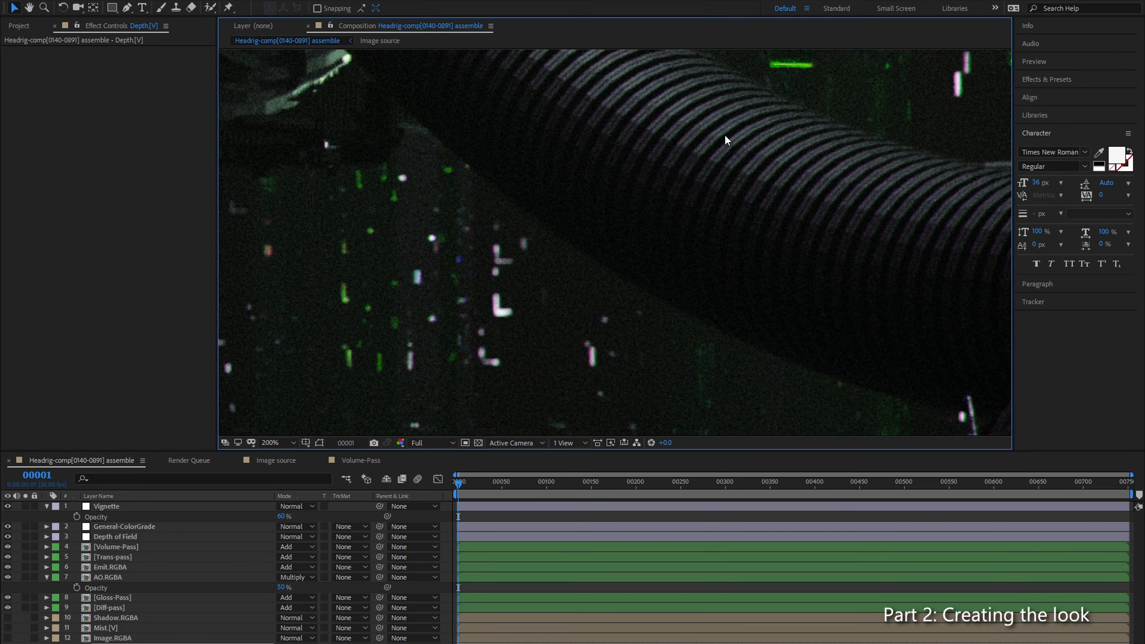
left_click(131, 538)
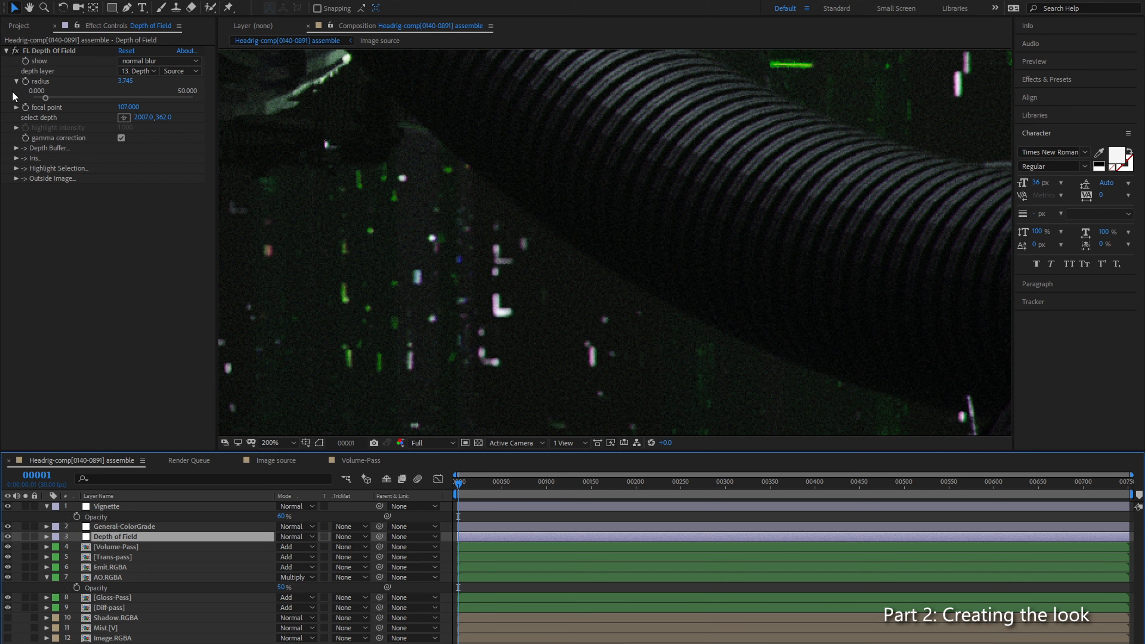
left_click(16, 53)
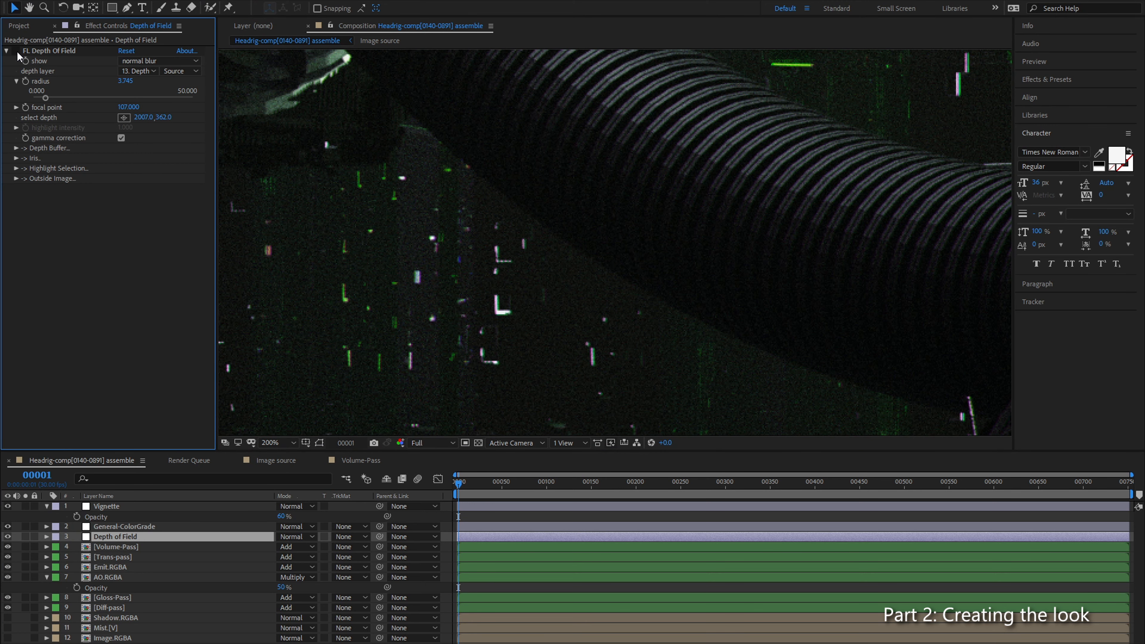
left_click(17, 52)
left_click(17, 52)
left_click(17, 53)
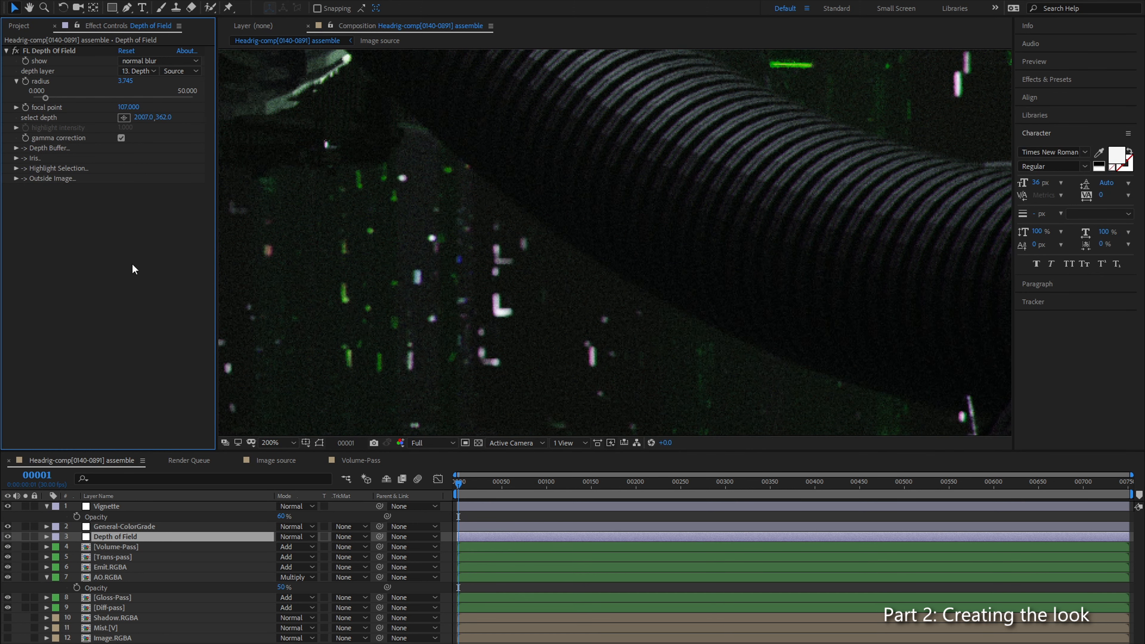
Step: Copy both Color Profile Converter effects from Volume-Pass to the Depth of Field layer and place FL Depth Of Field between them
left_click(105, 546)
left_click(35, 50)
left_click(55, 328, "ctrl")
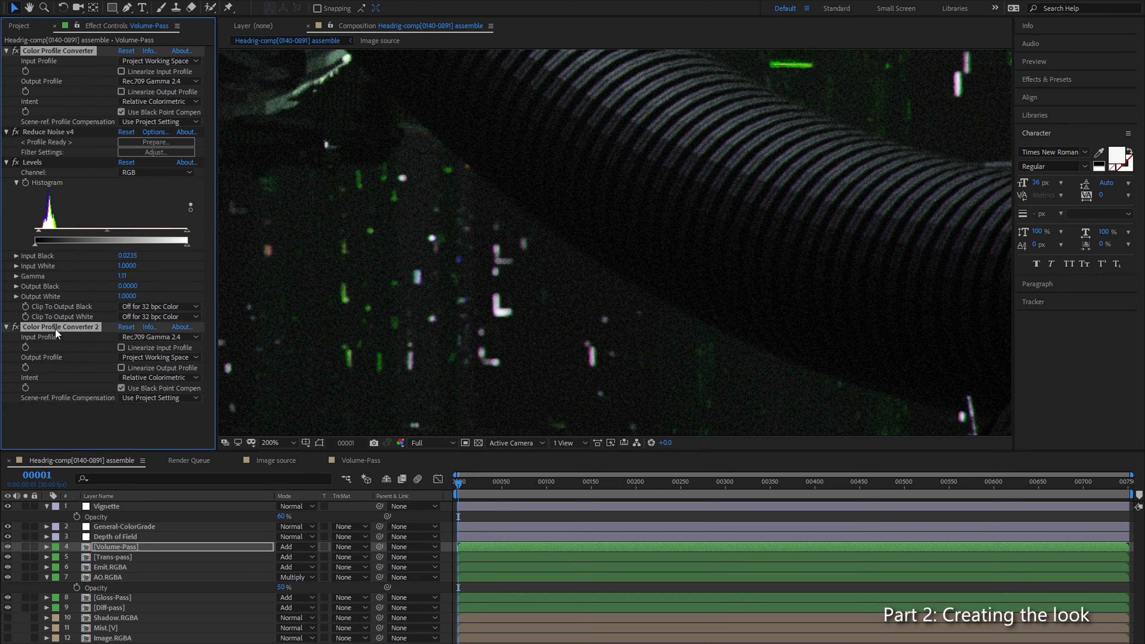
left_click(107, 538)
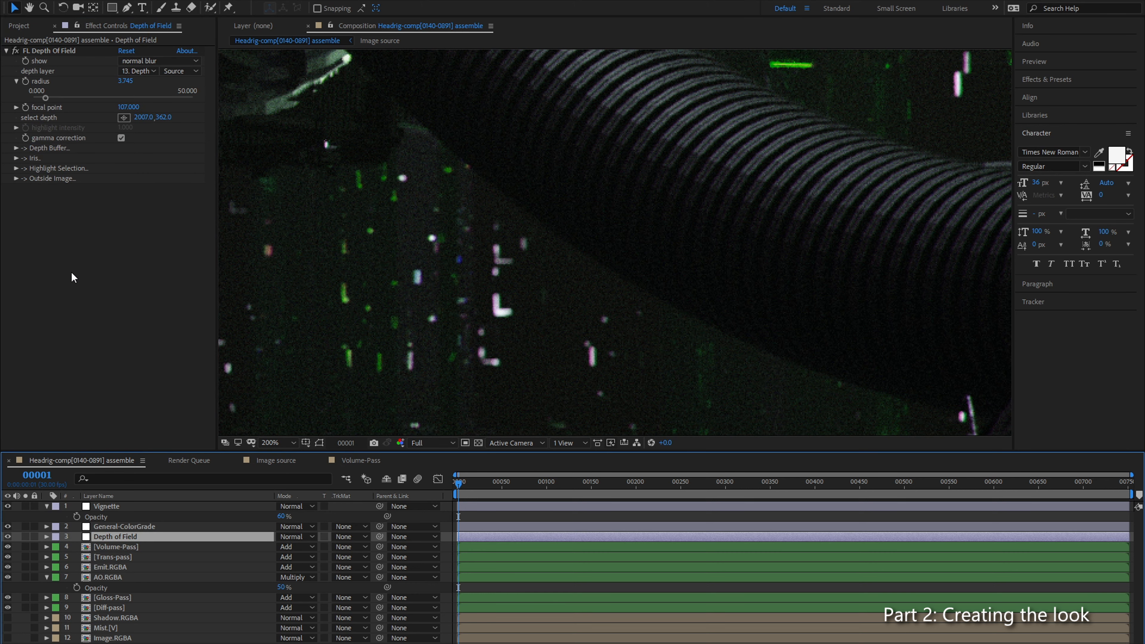
key("ctrl+v")
left_click_drag(59, 52, 63, 264)
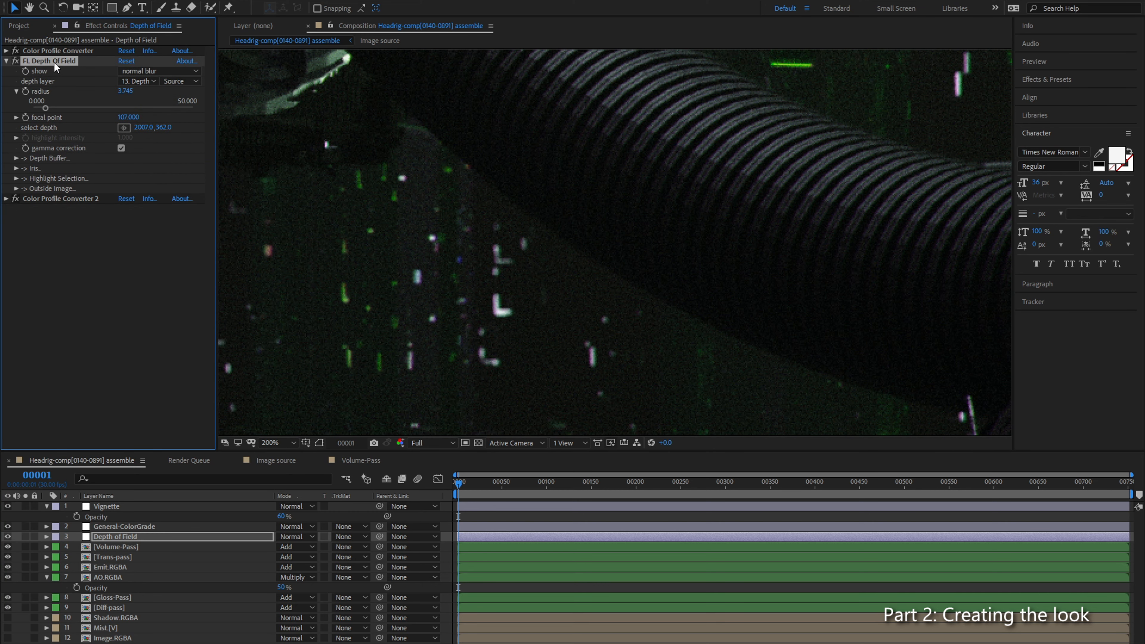
Step: Set the radius of the FL Depth Of Field effect to 2
left_click_drag(587, 177, 631, 188)
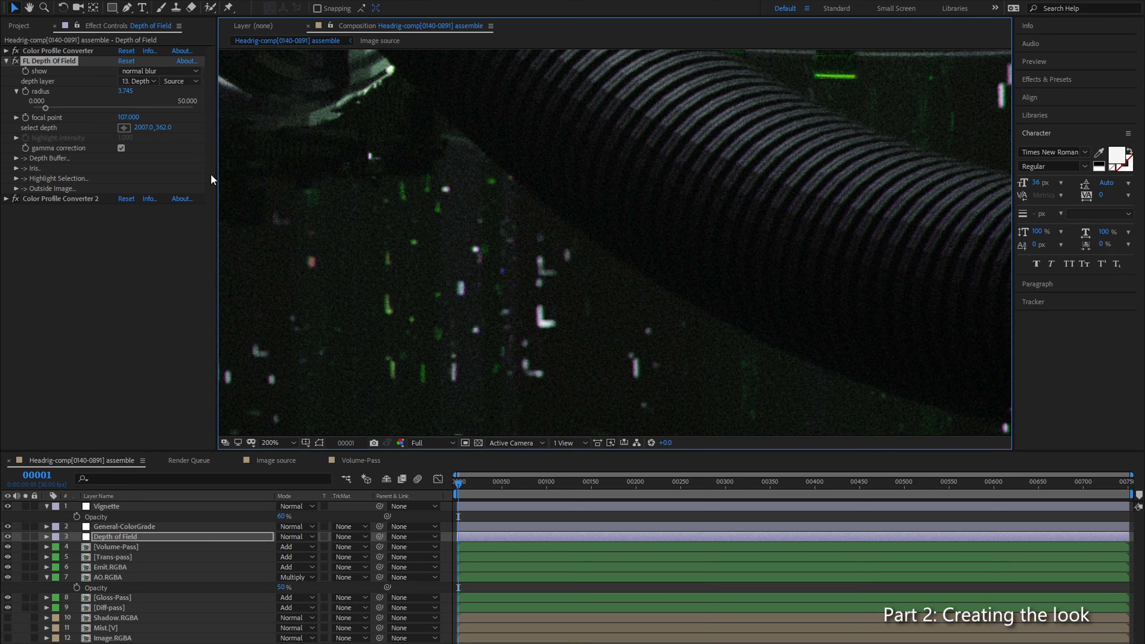
left_click(127, 91)
type("2")
key("Return")
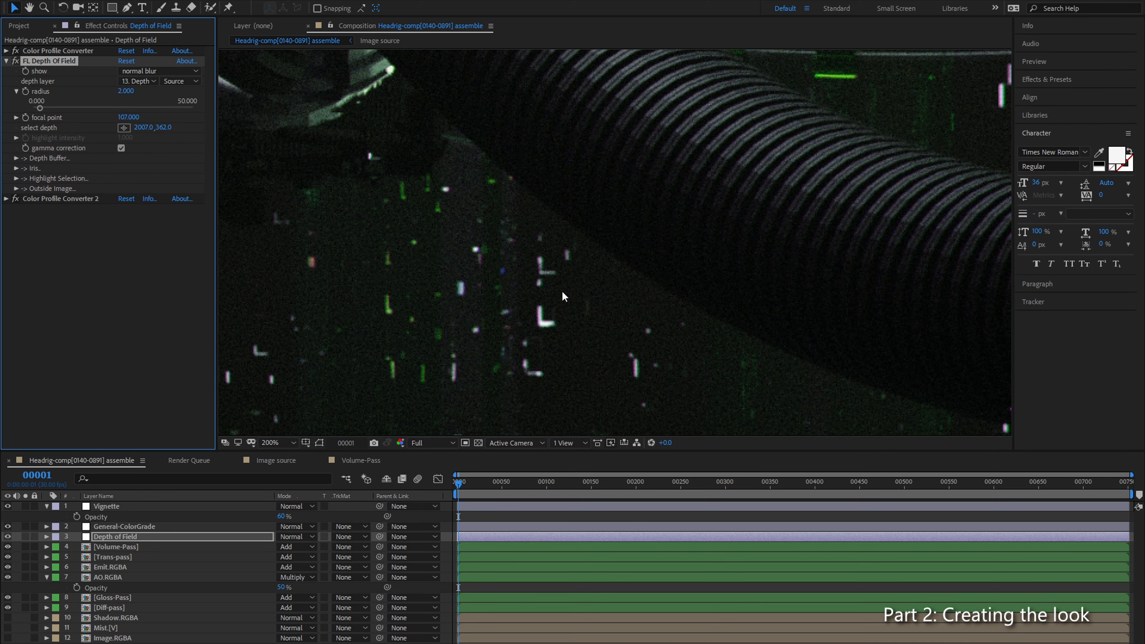
Step: Examine the depth of field blur on the foreground rubble, the ribbed hose and the background lights beneath it
scroll(562, 291, "down", 1)
left_click_drag(549, 258, 294, 134)
left_click_drag(495, 216, 388, 194)
left_click_drag(552, 210, 486, 245)
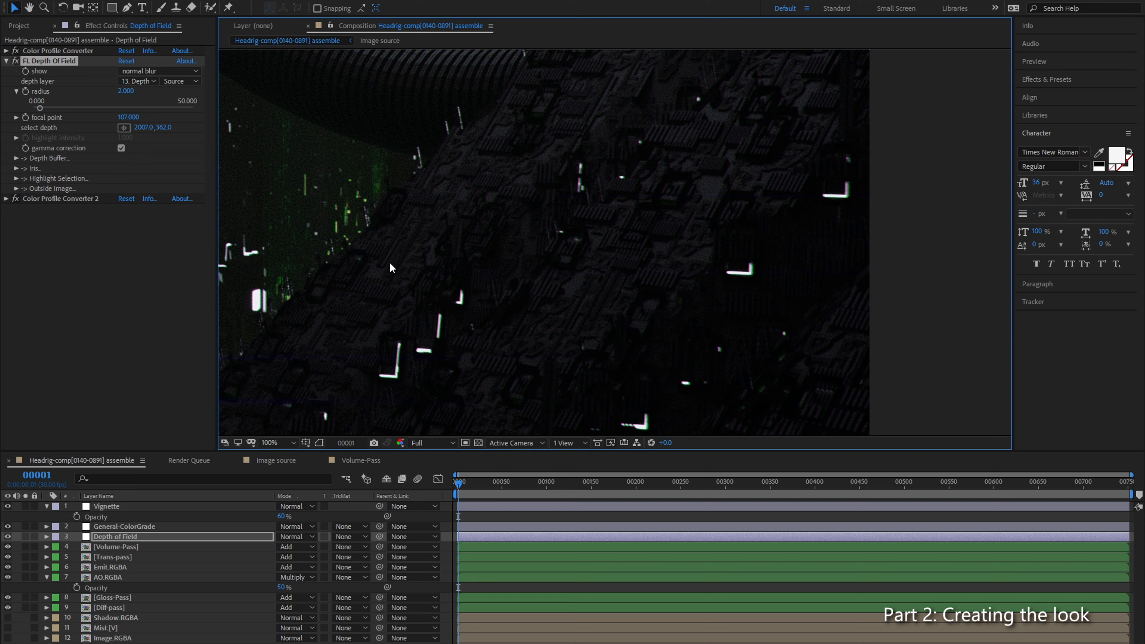
scroll(390, 262, "down", 4)
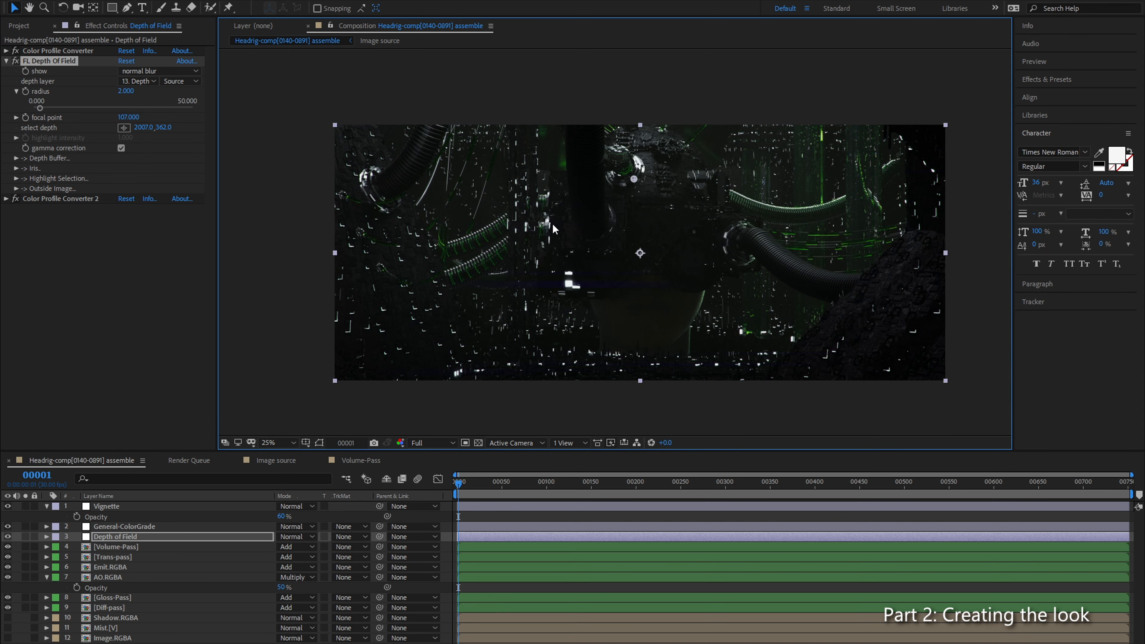
scroll(657, 270, "up", 1)
left_click_drag(787, 301, 400, 200)
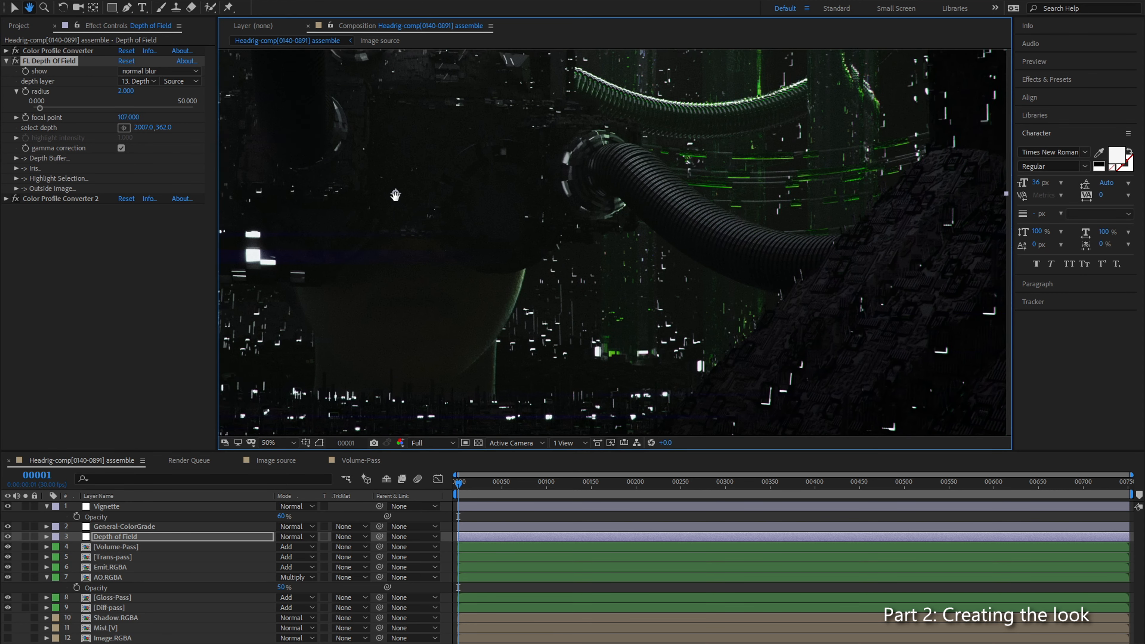
scroll(634, 269, "up", 1)
scroll(451, 261, "up", 2)
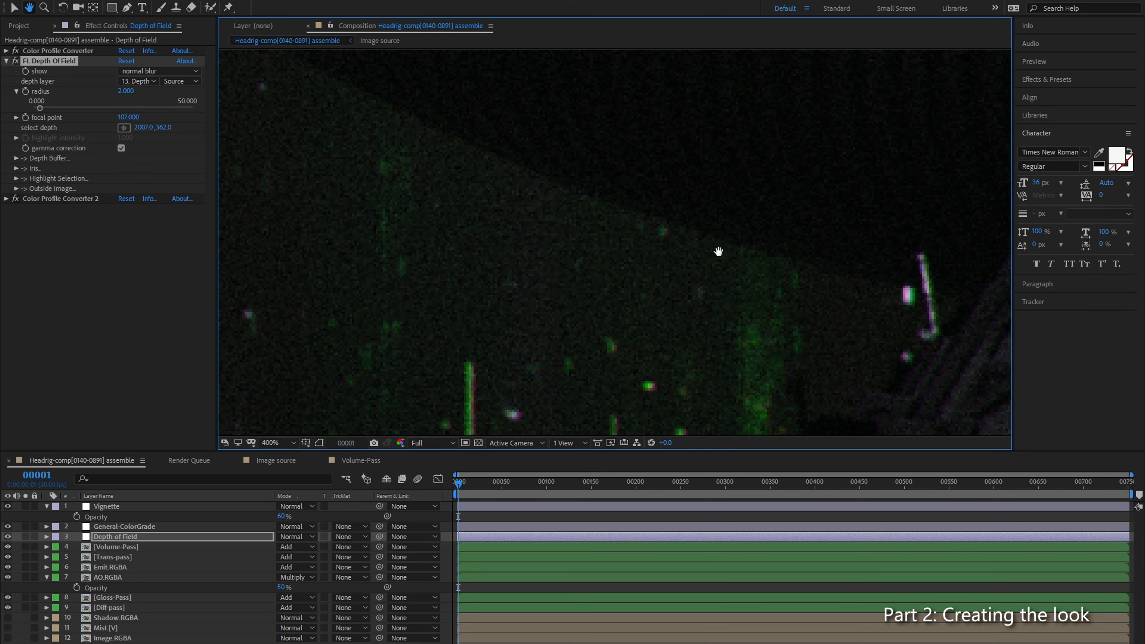
scroll(596, 266, "down", 2)
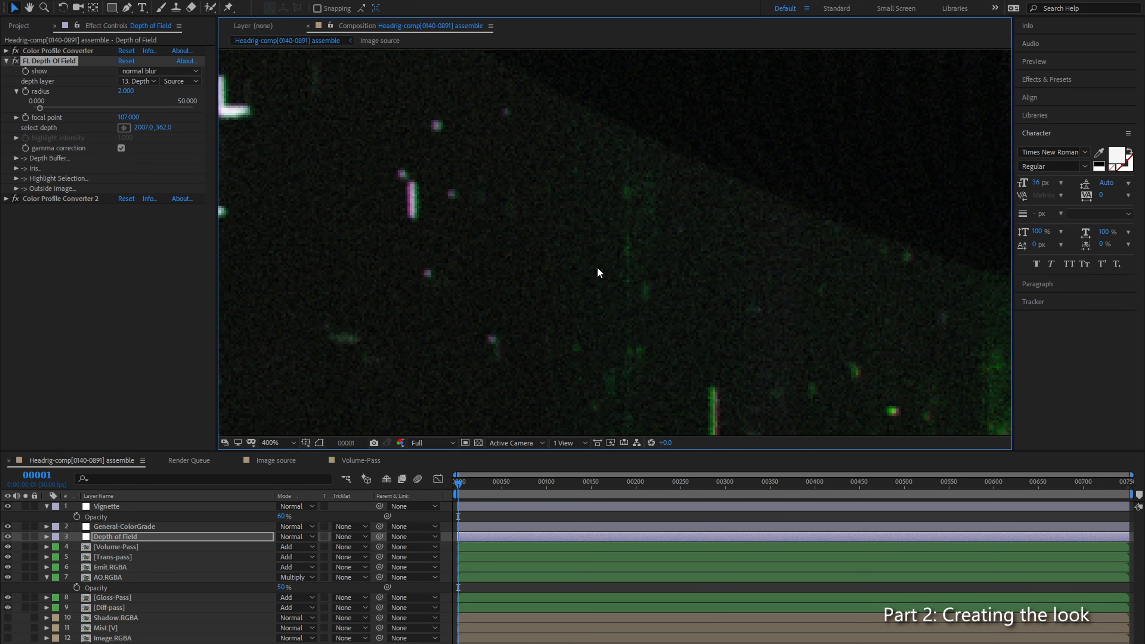
Step: Reveal the iris settings of FL Depth Of Field and set its radius to 4
left_click(16, 168)
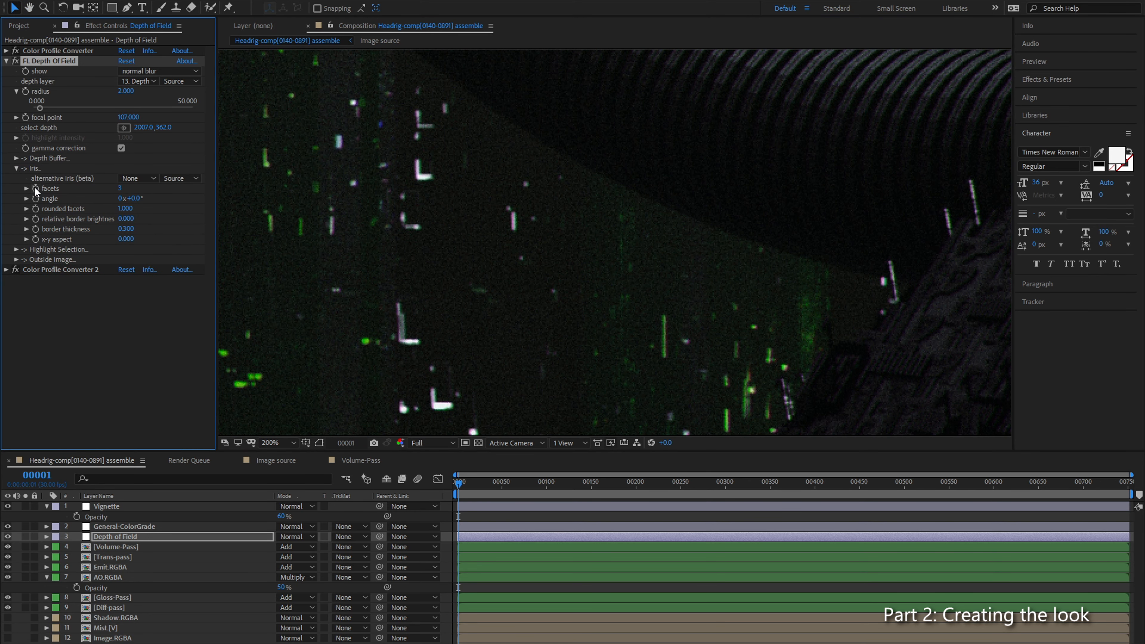
left_click_drag(411, 216, 546, 346)
left_click_drag(490, 263, 306, 423)
left_click_drag(539, 186, 551, 339)
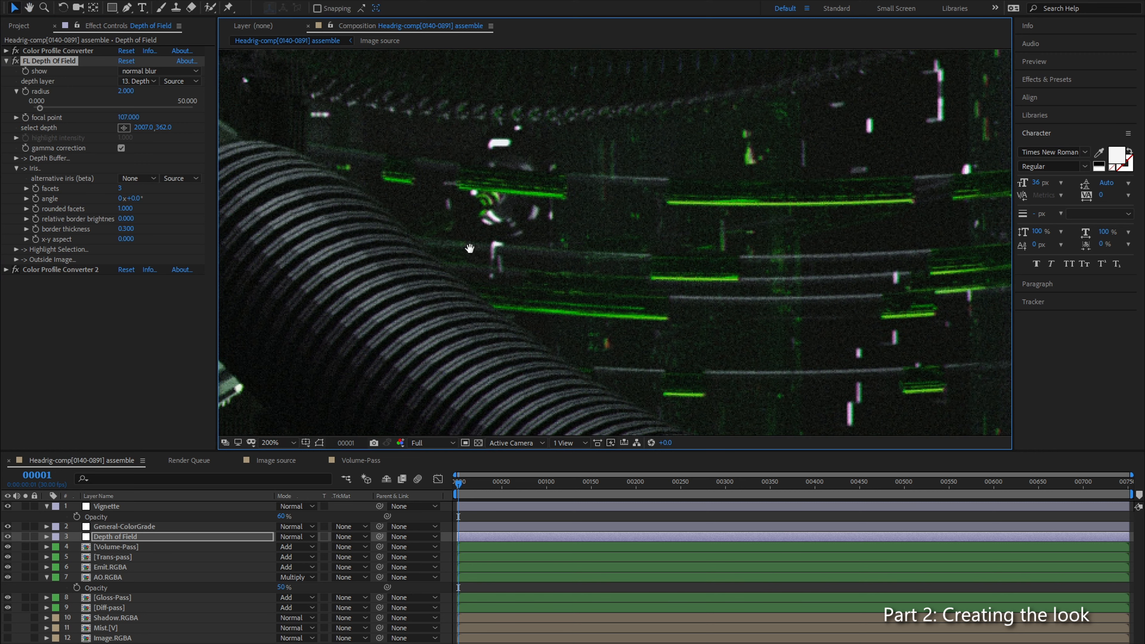
left_click(183, 297)
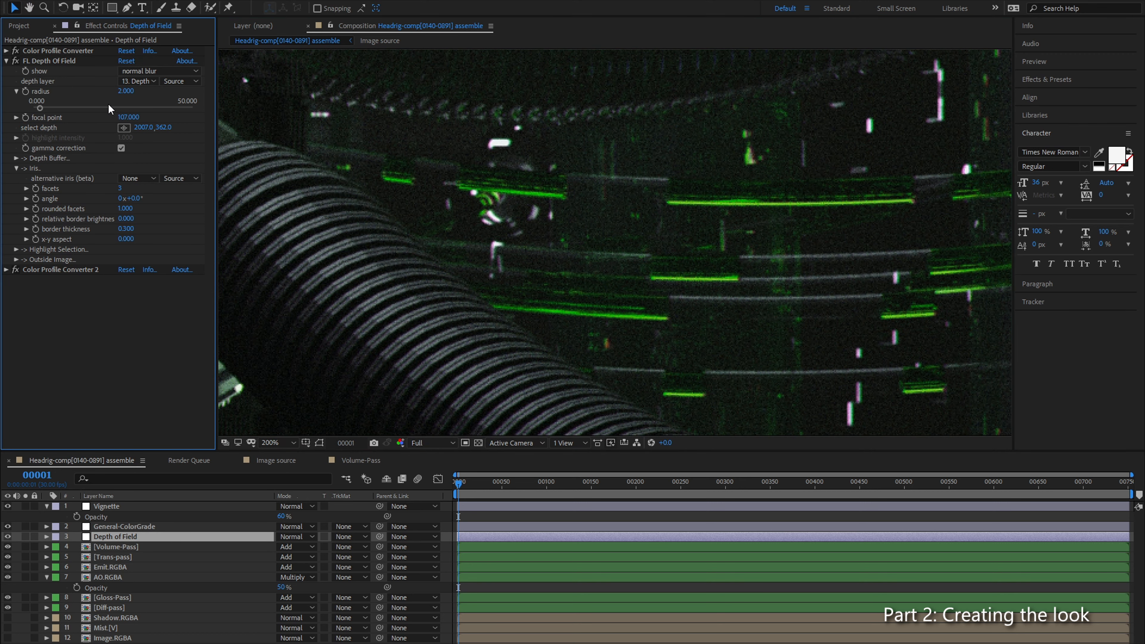
left_click(124, 90)
type("4")
key("Return")
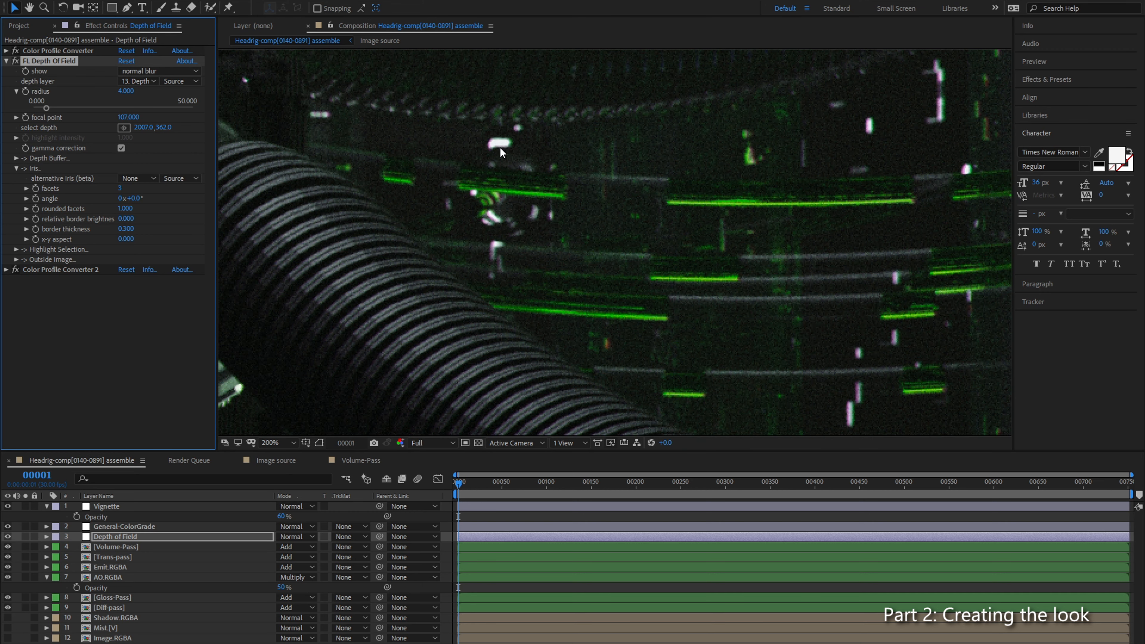
left_click(105, 325)
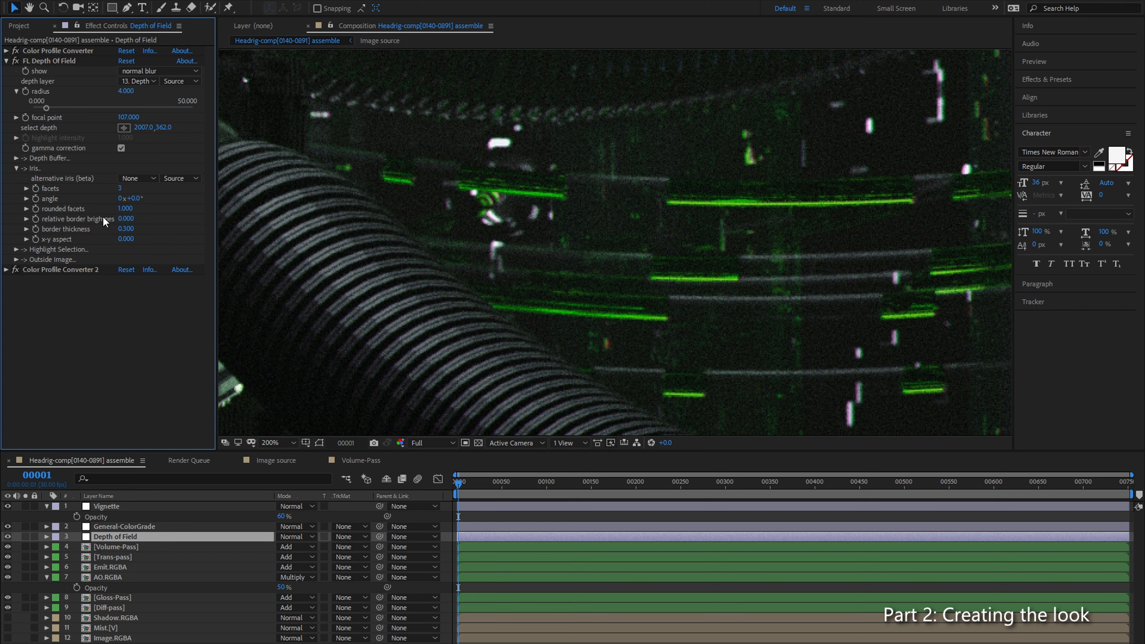
Step: Try an iris x-y aspect of -0.440 and compare the curved cables and green lines with FL Depth Of Field off and on
left_click_drag(126, 239, 64, 237)
left_click_drag(655, 289, 687, 301)
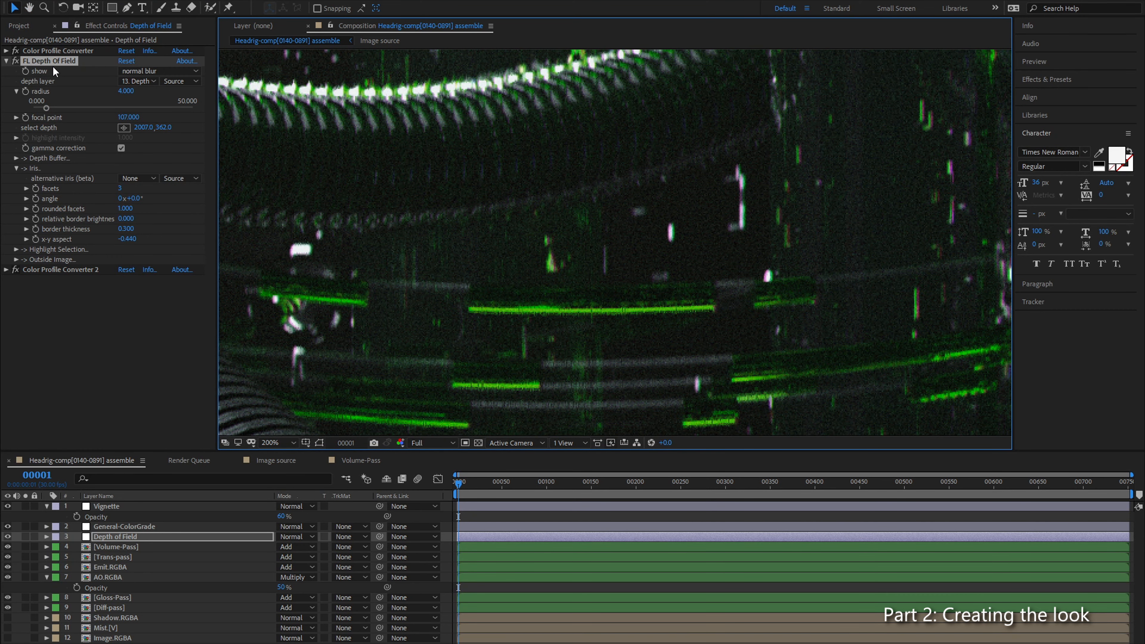
left_click(17, 65)
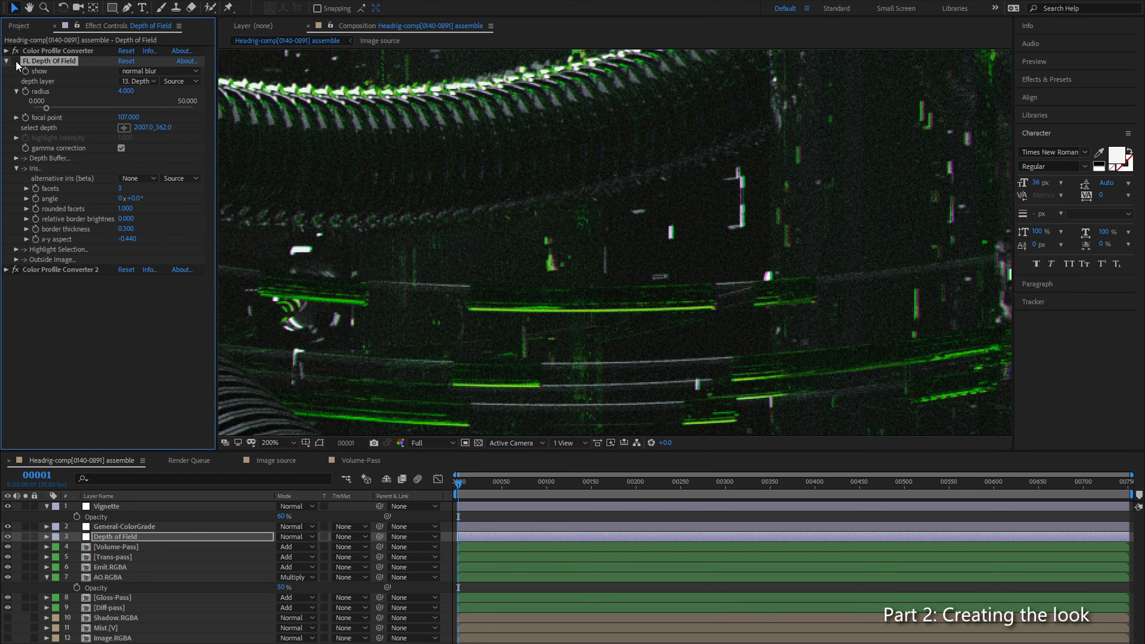
left_click(16, 62)
left_click(16, 61)
left_click(16, 61)
left_click(16, 62)
left_click(16, 61)
left_click(16, 62)
left_click(16, 62)
left_click(17, 62)
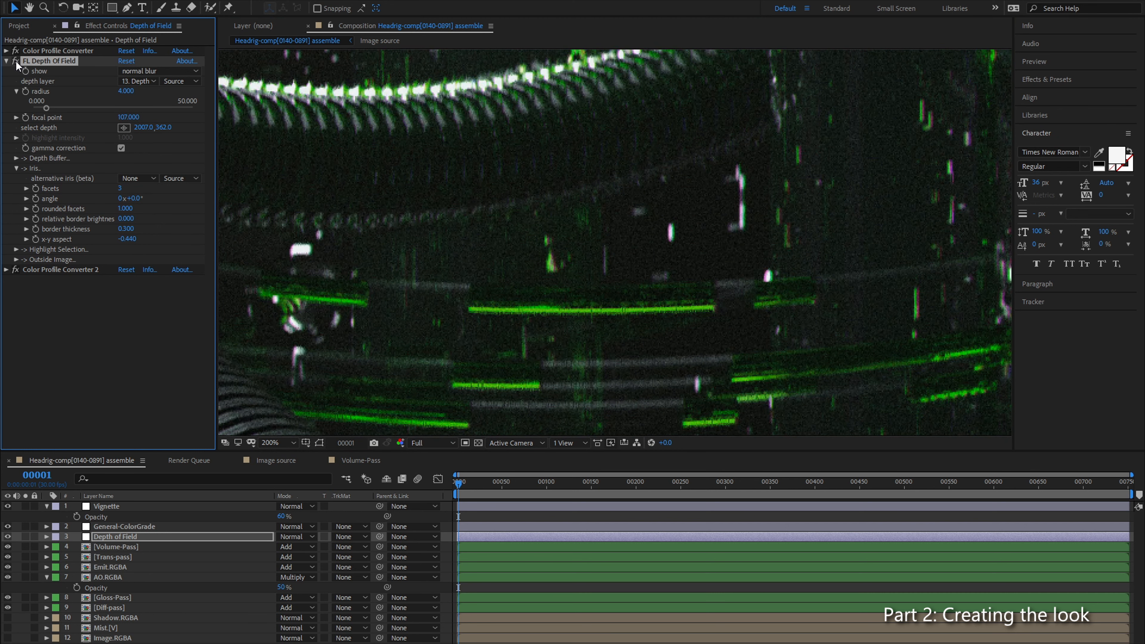
Step: Set the iris x-y aspect to -0.100, checking the blur with FL Depth Of Field off and on
left_click(123, 240)
left_click(194, 284)
left_click_drag(132, 239, 145, 238)
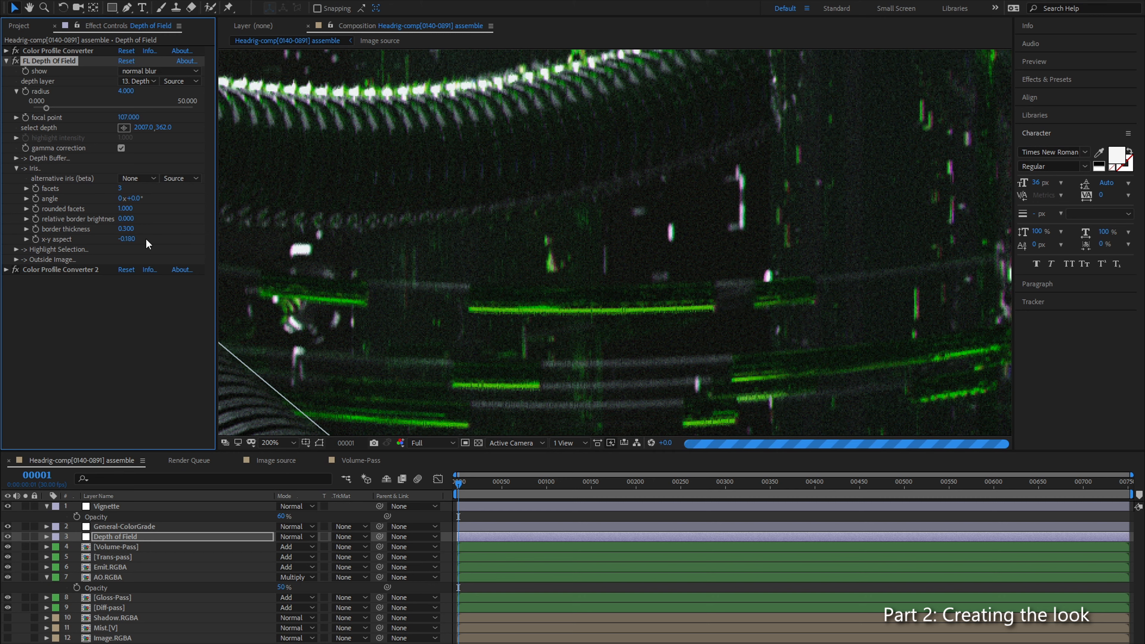
left_click(15, 60)
left_click(16, 61)
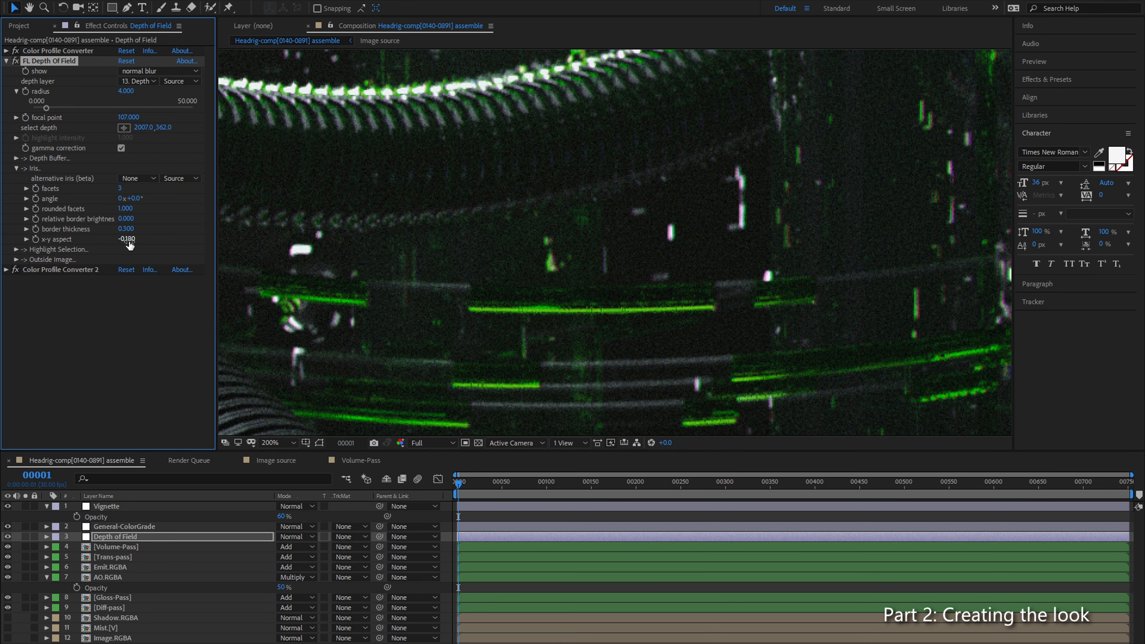
left_click_drag(130, 245, 135, 245)
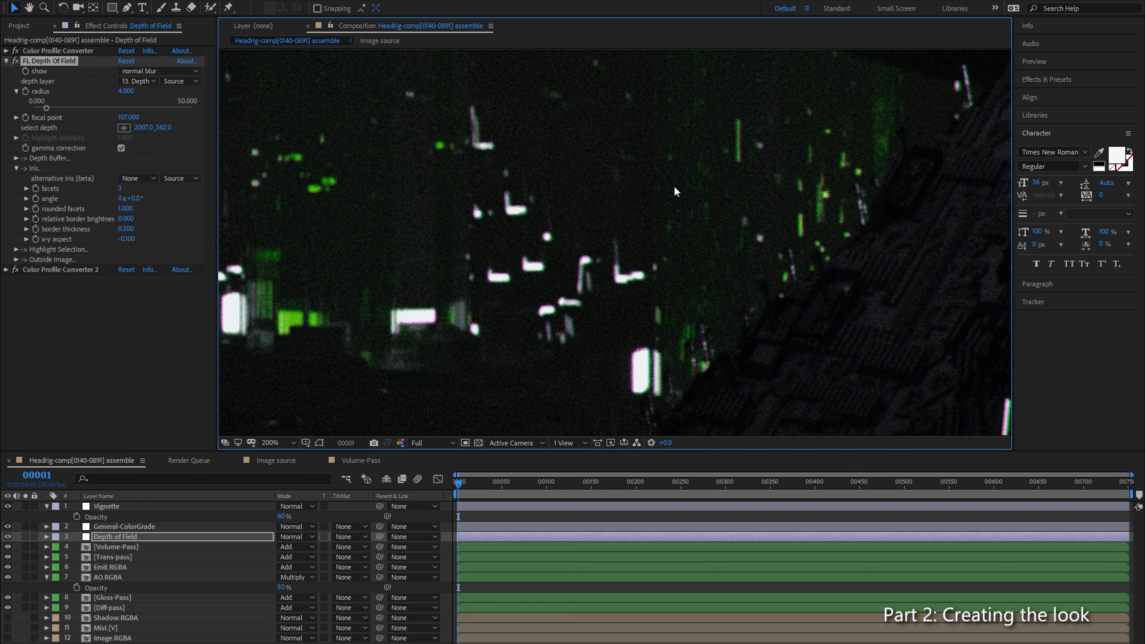
Step: Examine the blur across the rubble, the lower background lights and the thin hanging cables in the upper part of the image
scroll(469, 285, "down", 4)
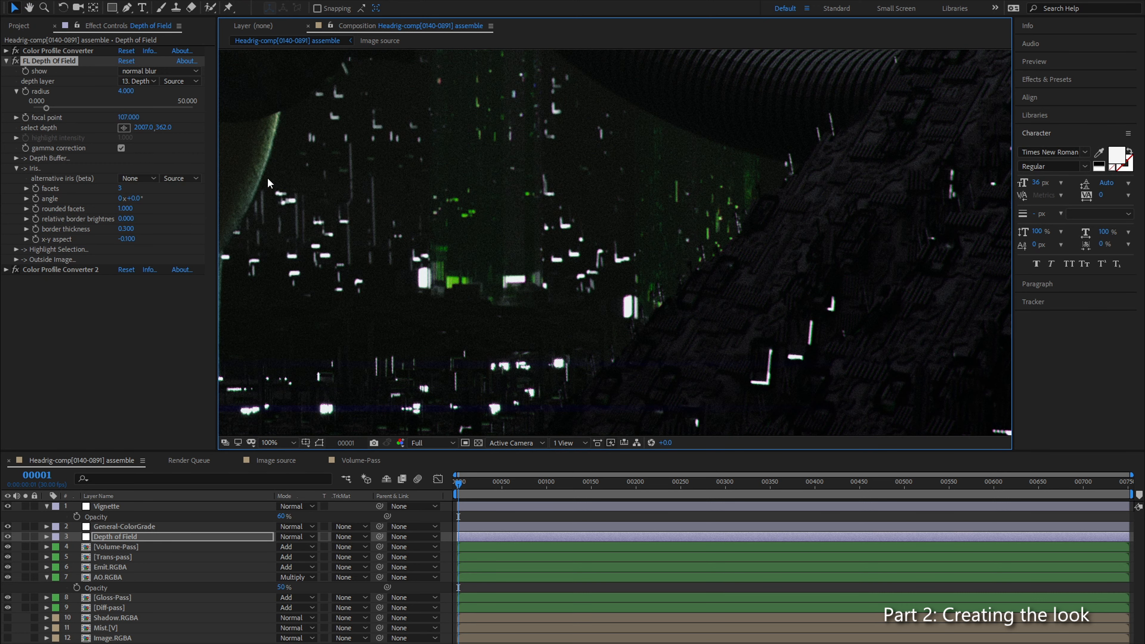
left_click_drag(743, 150, 910, 197)
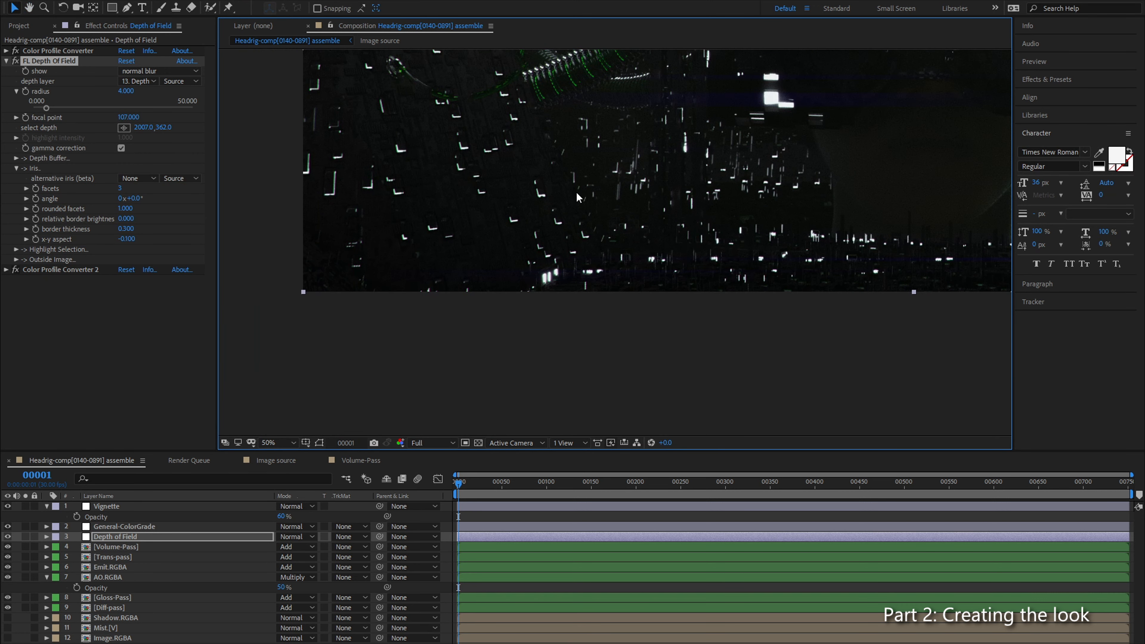
scroll(577, 191, "up", 1)
left_click_drag(586, 185, 630, 227)
left_click_drag(680, 90, 613, 269)
left_click_drag(634, 192, 591, 315)
left_click_drag(898, 413, 597, 310)
scroll(748, 221, "down", 1)
left_click_drag(757, 212, 596, 346)
scroll(595, 346, "up", 1)
left_click_drag(356, 165, 728, 235)
left_click_drag(475, 213, 630, 270)
left_click(127, 345)
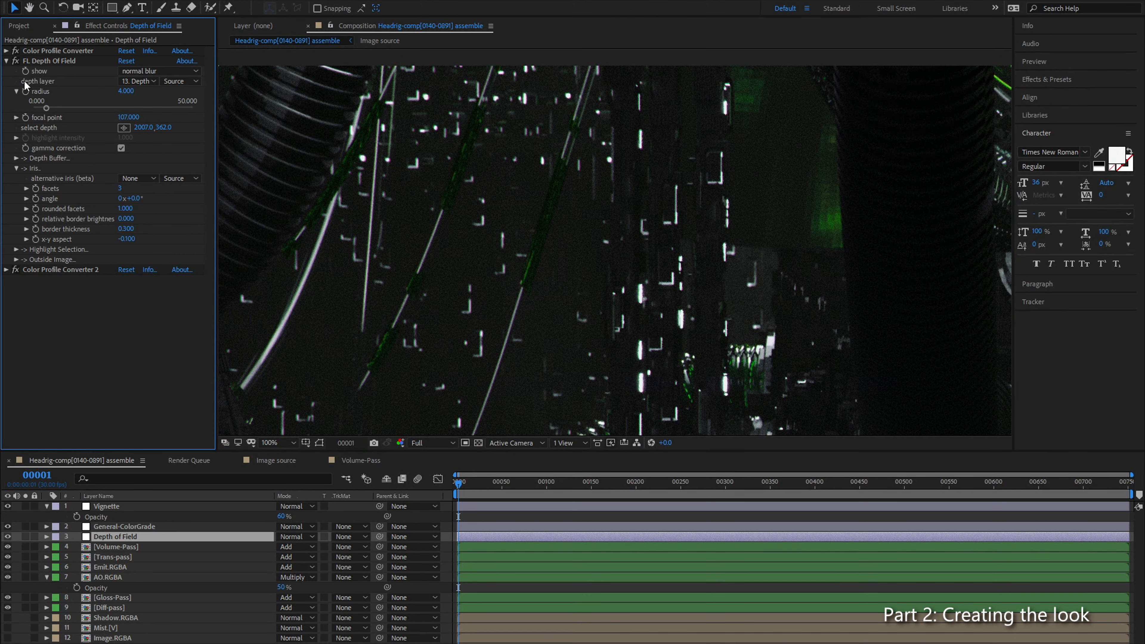
Step: Compare the thin hanging cables and surrounding background lights with FL Depth Of Field switched off and on
left_click(17, 62)
left_click(16, 62)
left_click(16, 62)
left_click(16, 62)
left_click(16, 61)
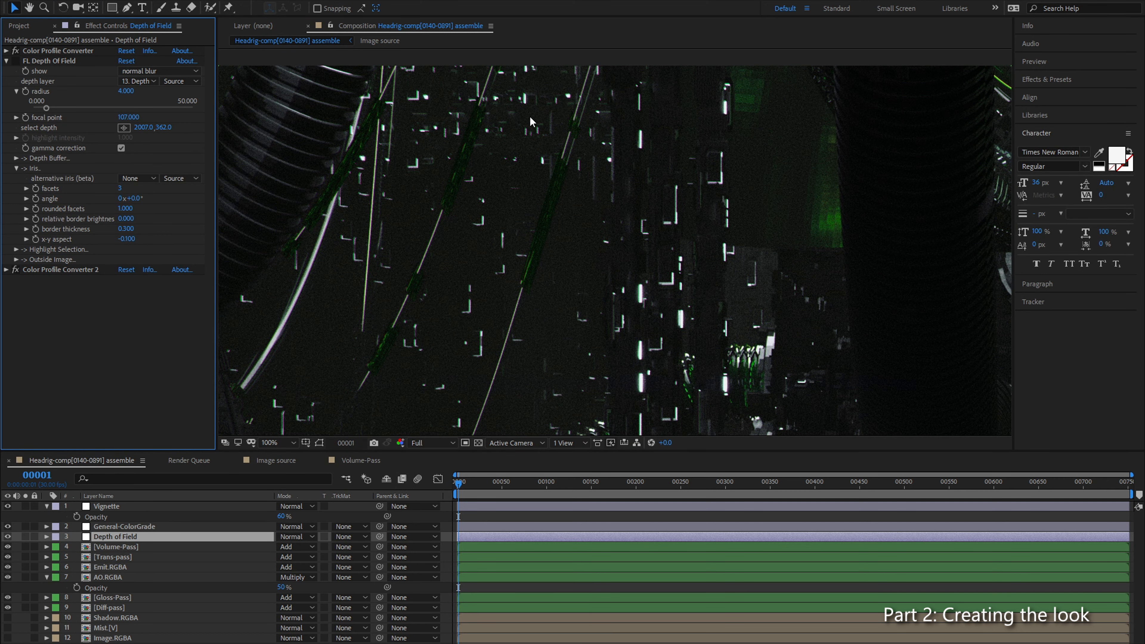
scroll(477, 173, "up", 1)
left_click_drag(477, 168, 719, 356)
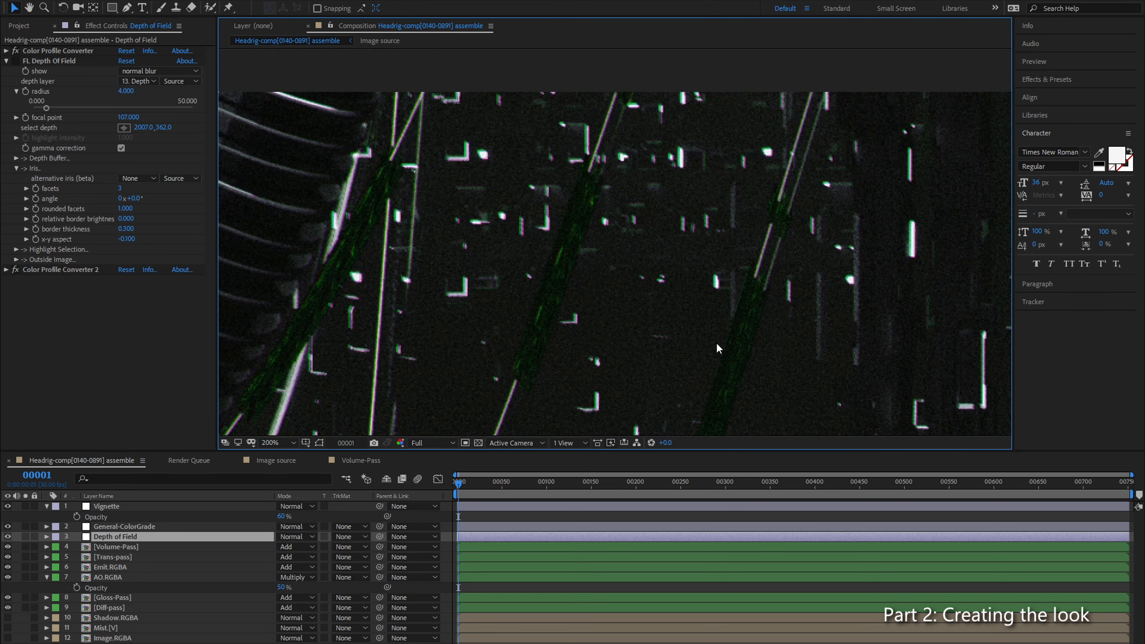
left_click(16, 62)
left_click(16, 62)
left_click(16, 62)
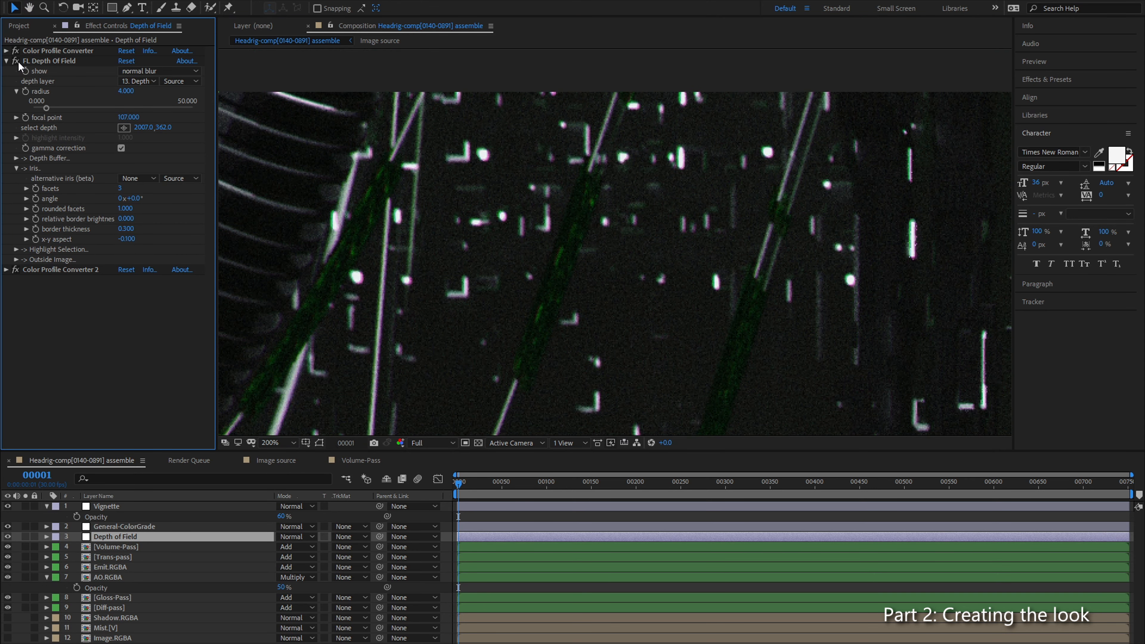
left_click(17, 62)
left_click(17, 62)
scroll(658, 235, "down", 2)
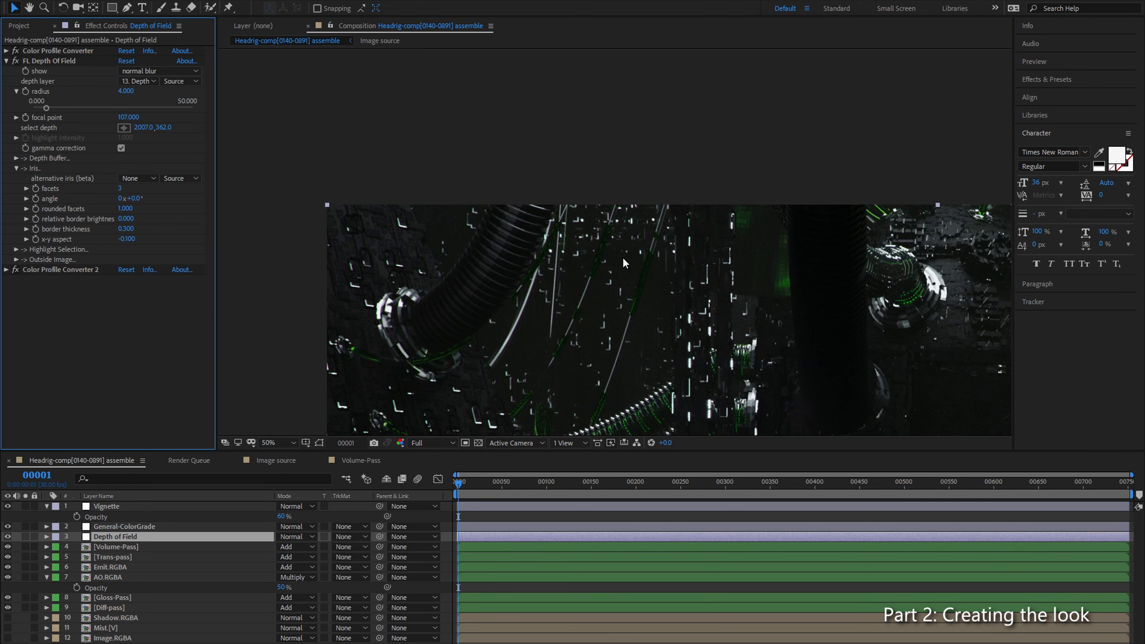
scroll(626, 256, "up", 2)
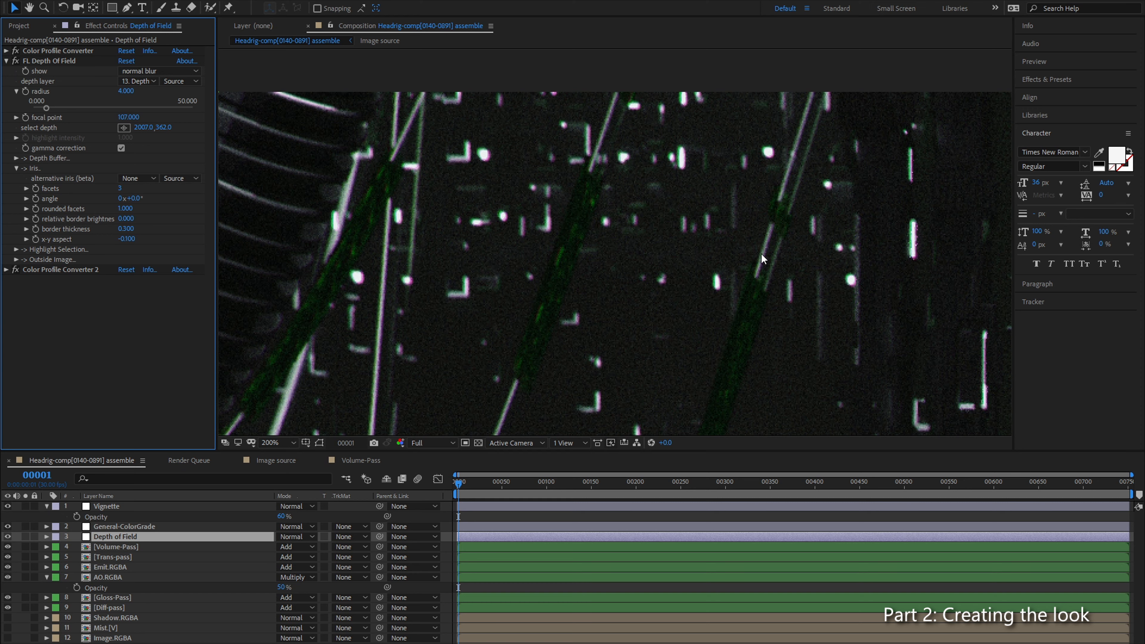
Step: Compare the hanging cables and the large ribbed hose beside them up close with FL Depth Of Field off and on
left_click(16, 61)
left_click(17, 61)
left_click(17, 61)
left_click(17, 61)
left_click(17, 62)
left_click(17, 62)
left_click(17, 61)
left_click(17, 61)
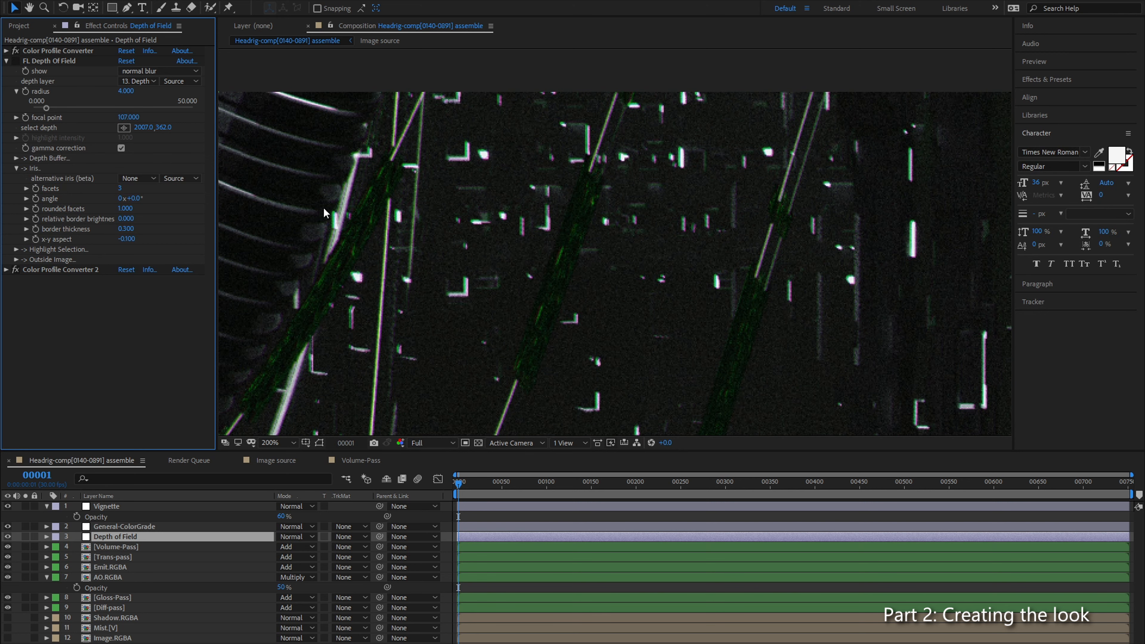
left_click_drag(482, 308, 693, 316)
left_click(17, 62)
left_click(16, 61)
left_click(17, 61)
left_click(17, 62)
left_click(17, 62)
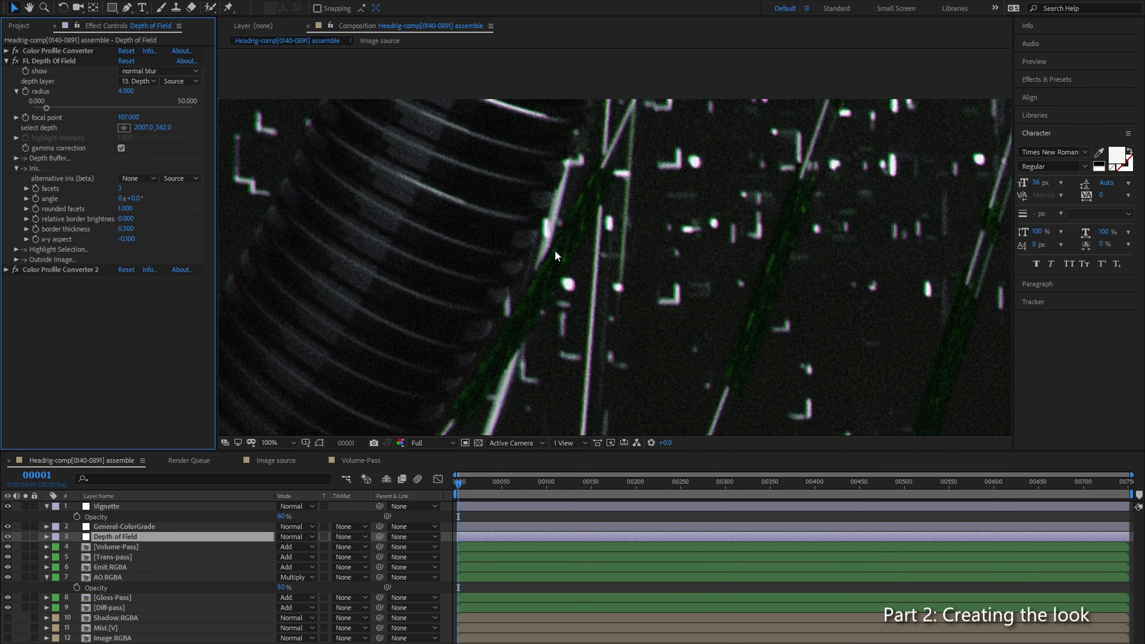
Step: Review the central head and cables, and inspect the effects on the AO.RGBA, Gloss-Pass and Depth of Field layers
scroll(554, 250, "down", 1)
left_click_drag(575, 311, 469, 208)
scroll(626, 314, "down", 1)
left_click_drag(630, 298, 297, 207)
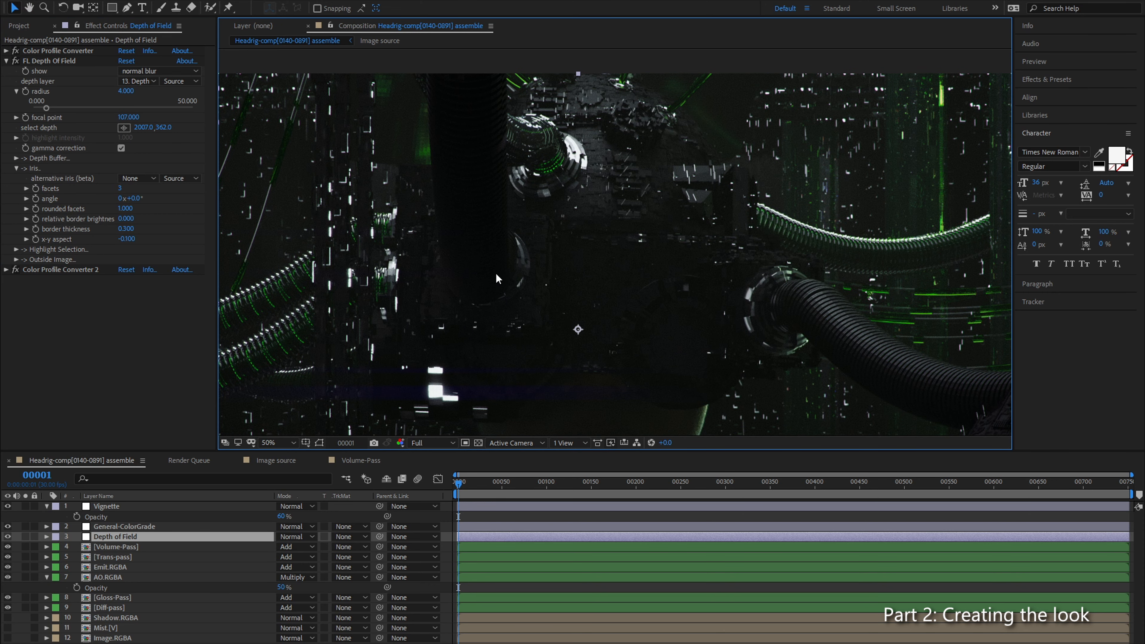
left_click(127, 576)
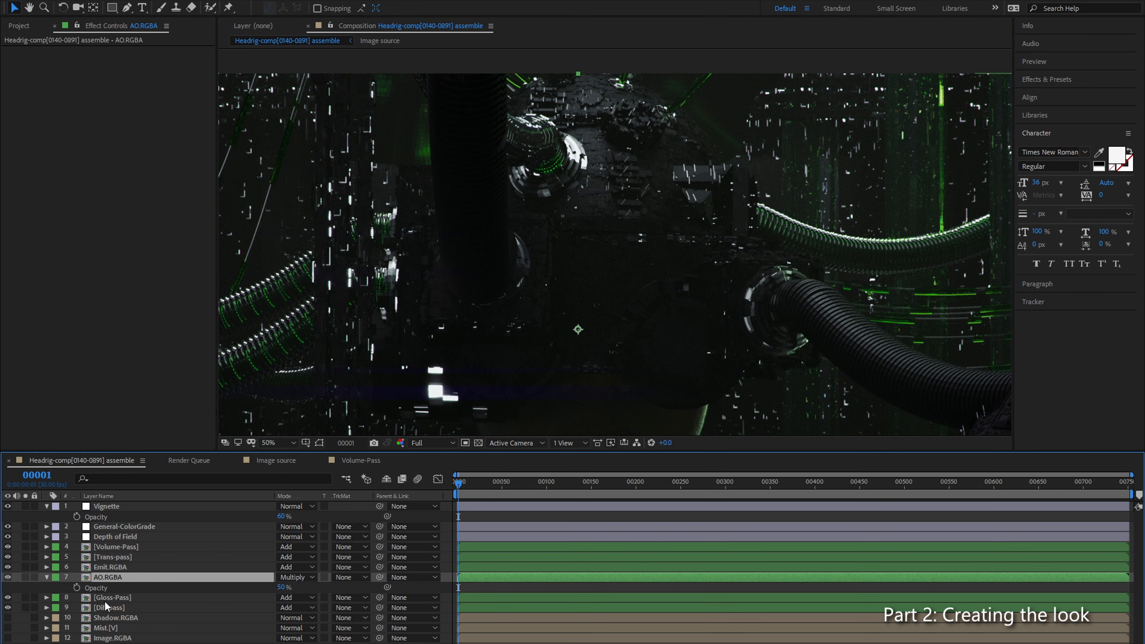
left_click(121, 598)
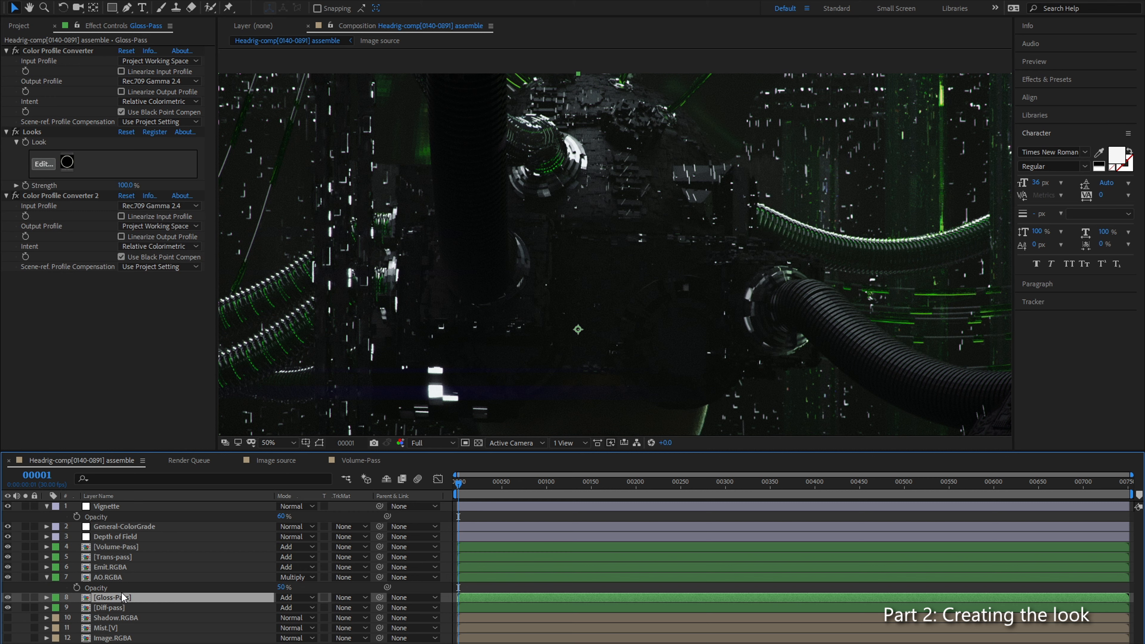
left_click(119, 537)
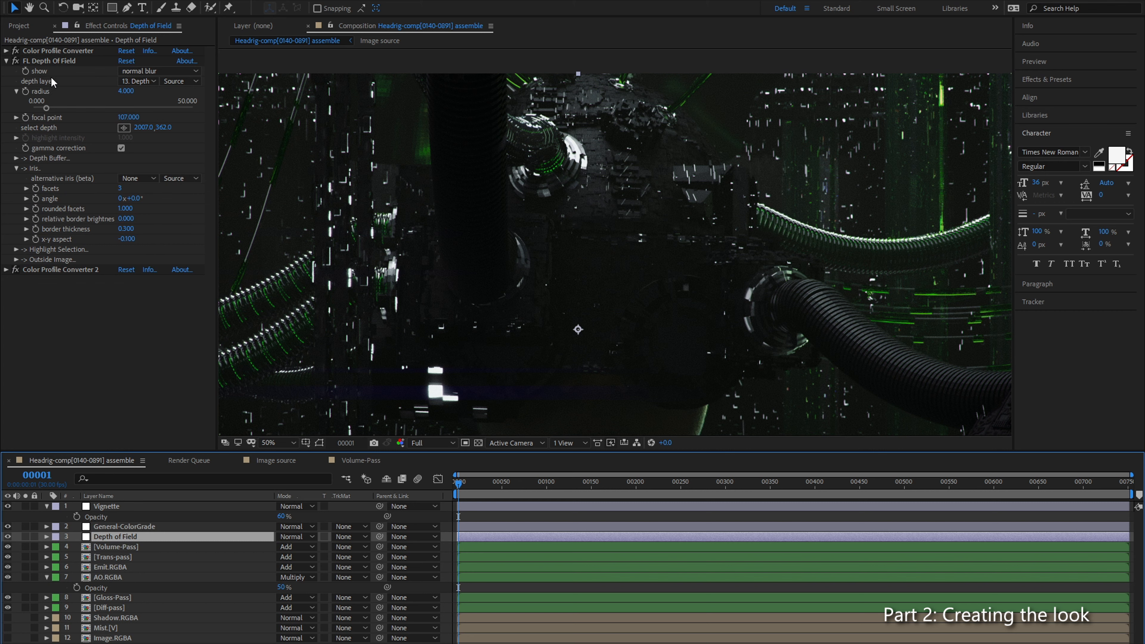
left_click(46, 61)
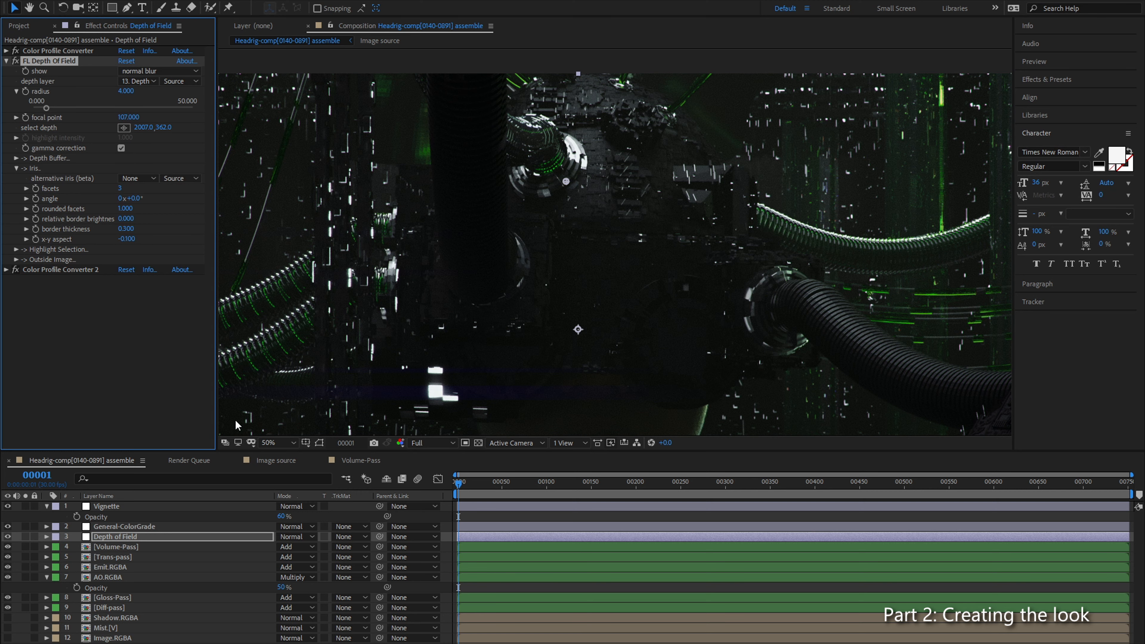
Step: Examine the blurred shape of the bright white background lights beside the head at high magnification
left_click_drag(532, 325, 600, 251)
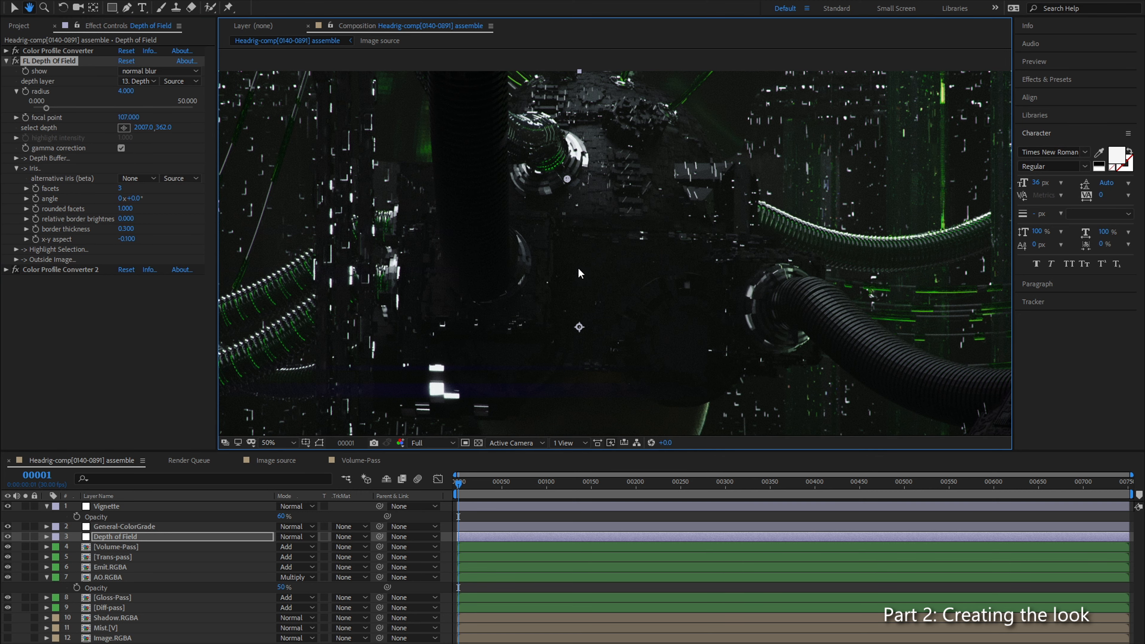
scroll(460, 373, "up", 1)
left_click_drag(461, 372, 767, 216)
left_click_drag(531, 333, 596, 251)
scroll(572, 300, "up", 1)
left_click_drag(571, 300, 726, 183)
scroll(746, 136, "up", 1)
left_click_drag(746, 135, 565, 279)
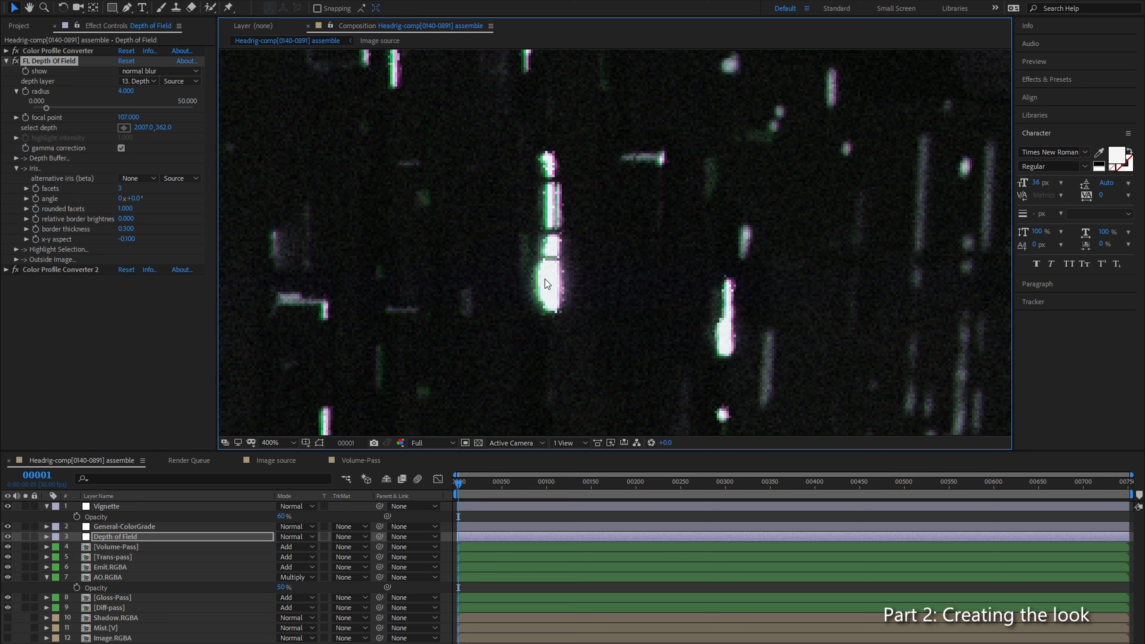
Step: Examine the blurred background lights and the area below the large ribbed hose at different magnifications
scroll(631, 312, "down", 2)
left_click_drag(726, 319, 470, 279)
left_click_drag(786, 276, 491, 257)
left_click_drag(741, 225, 557, 278)
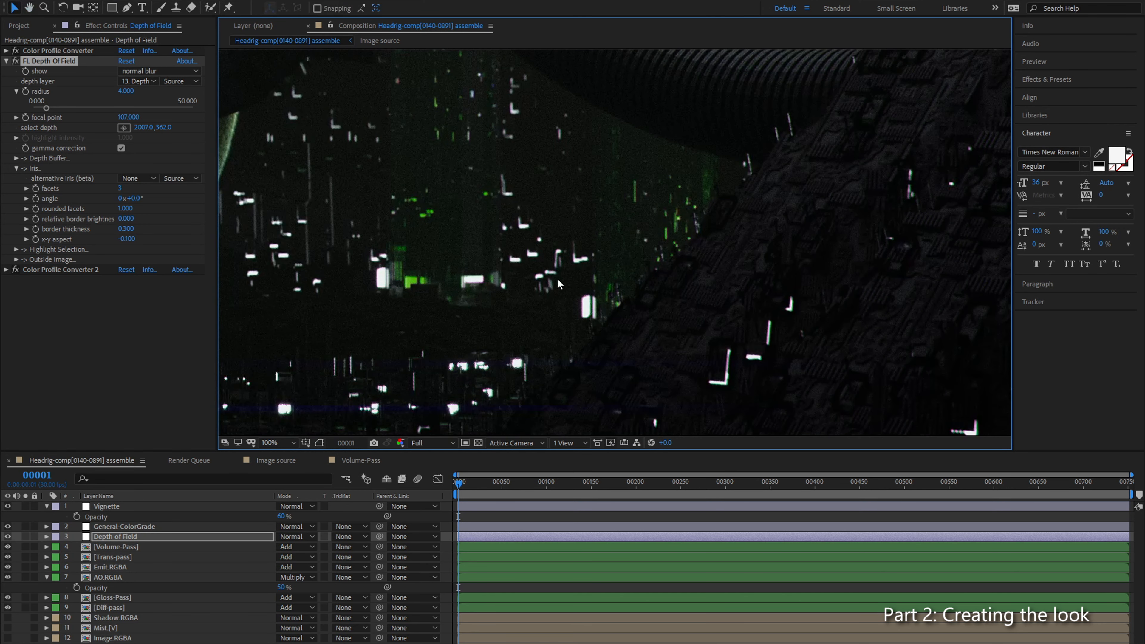
scroll(557, 278, "up", 1)
left_click_drag(558, 217, 543, 289)
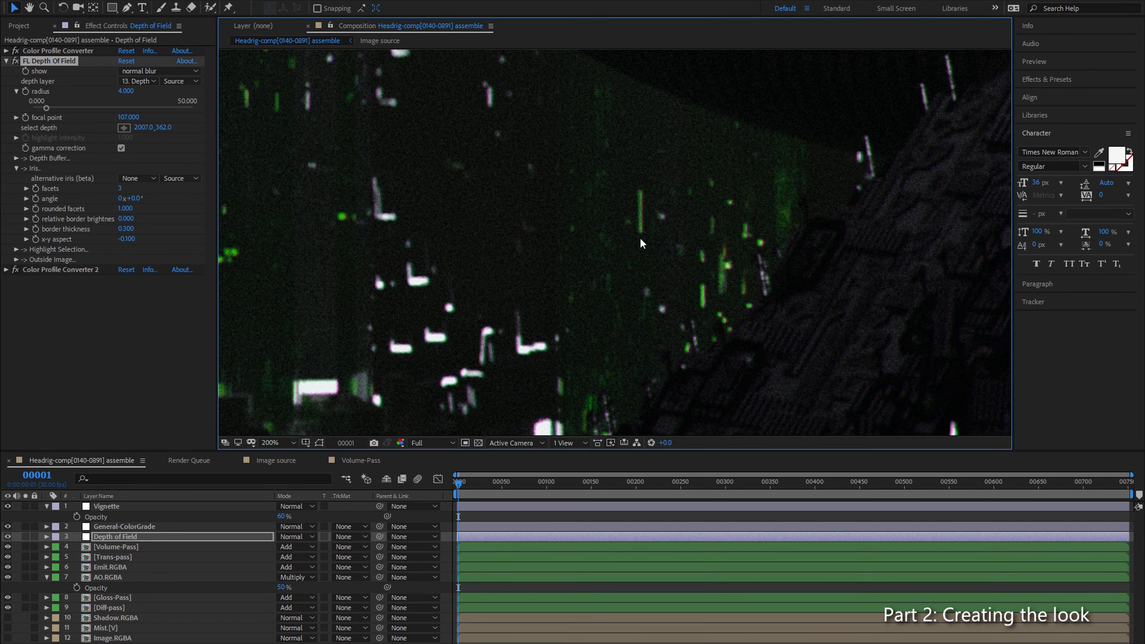
left_click_drag(552, 212, 557, 363)
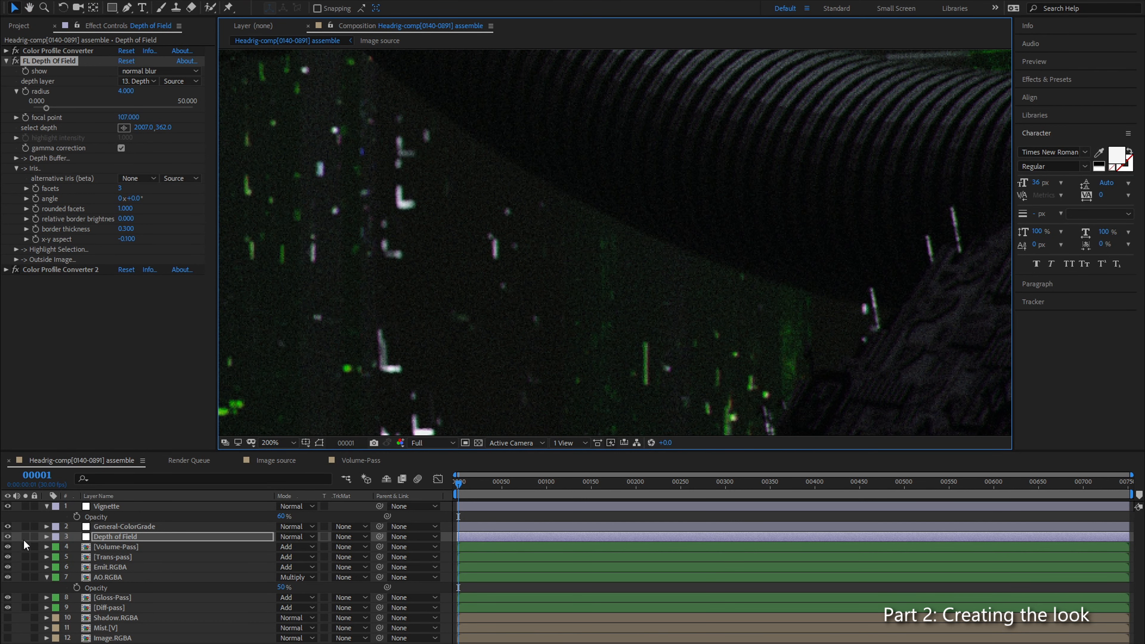
Step: Collapse the Vignette layer's properties and show the layer switches in place of the blending modes
left_click(46, 506)
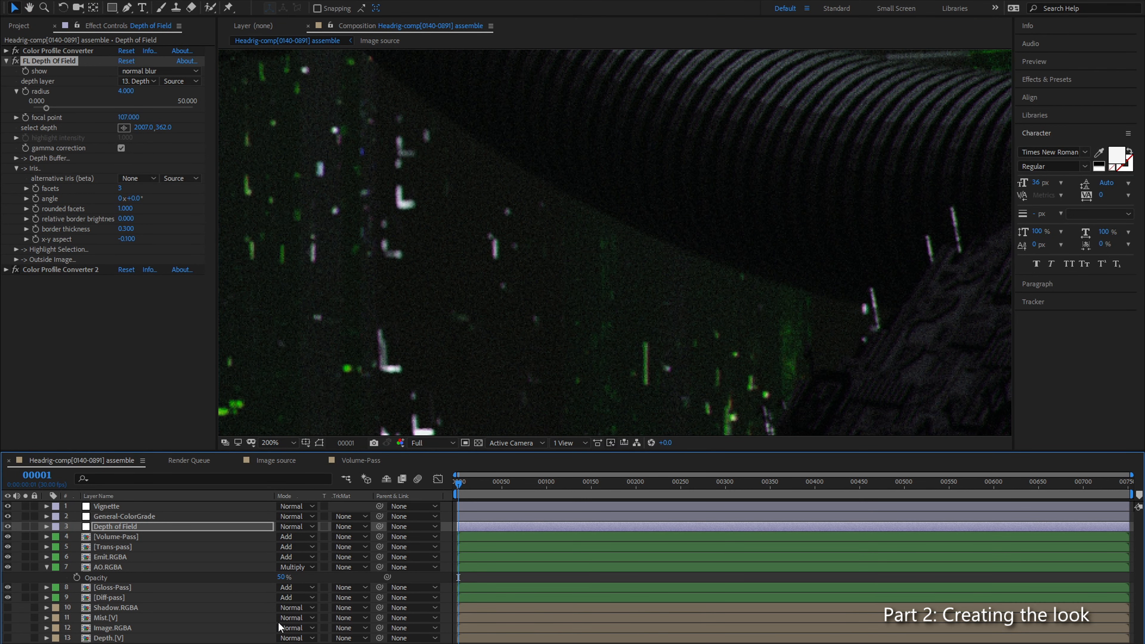
key("F4")
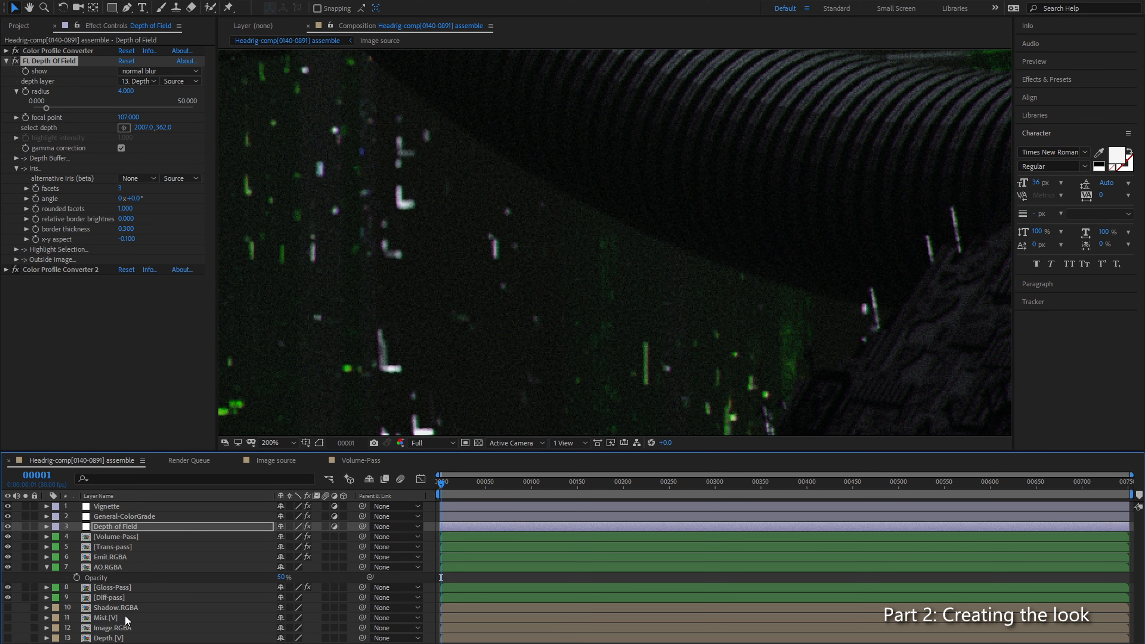
Step: Fit the whole frame in the composition viewer and enlarge the viewer by shrinking the surrounding effect controls, timeline and character panels
left_click_drag(405, 276, 493, 339)
scroll(492, 339, "down", 1)
left_click_drag(518, 273, 592, 219)
left_click(278, 443)
left_click(279, 456)
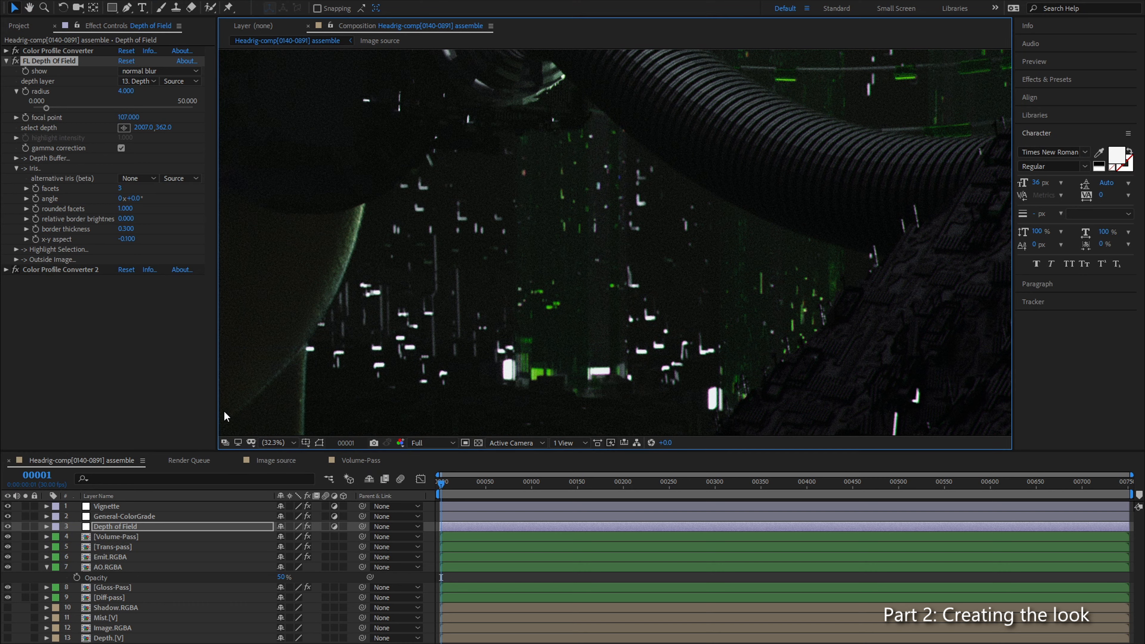
left_click_drag(217, 412, 86, 420)
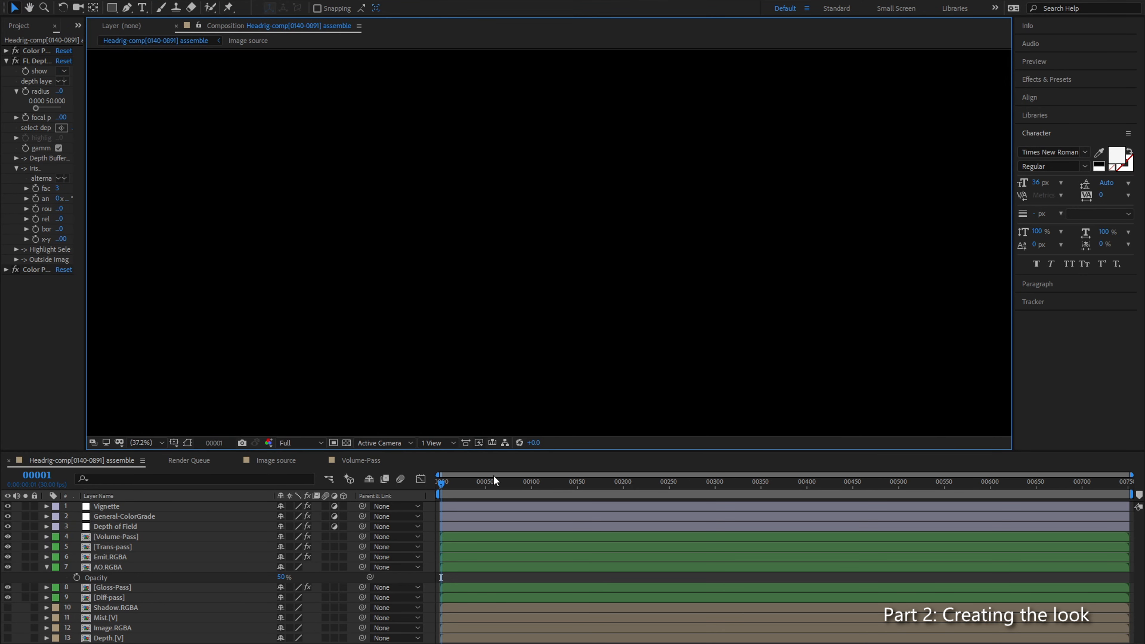
left_click_drag(696, 455, 715, 539)
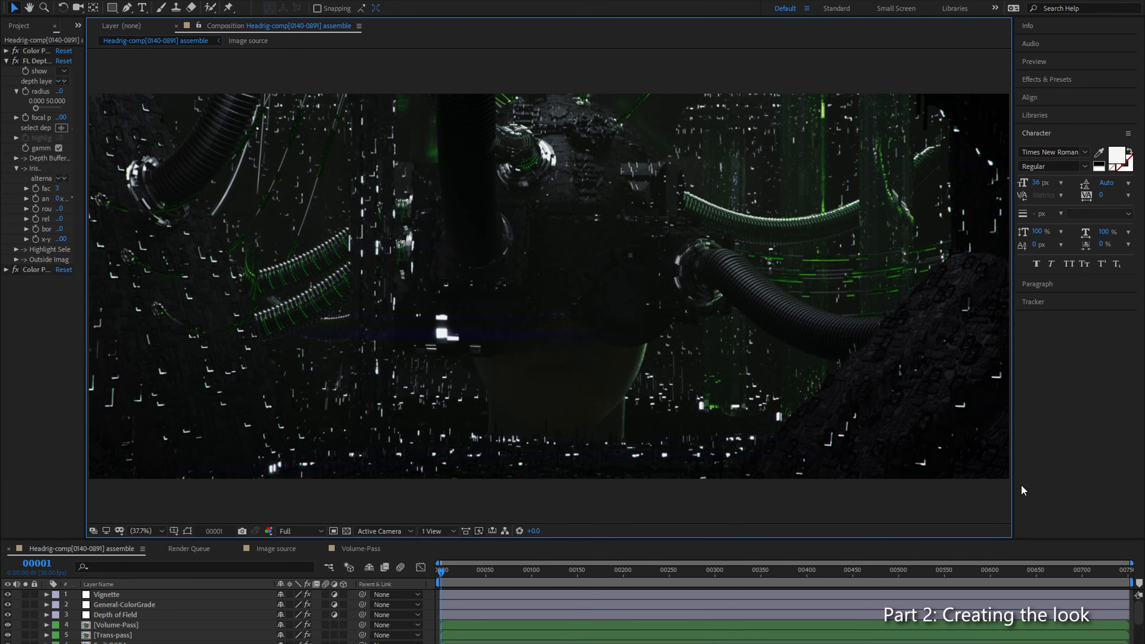
left_click_drag(1014, 488, 1084, 489)
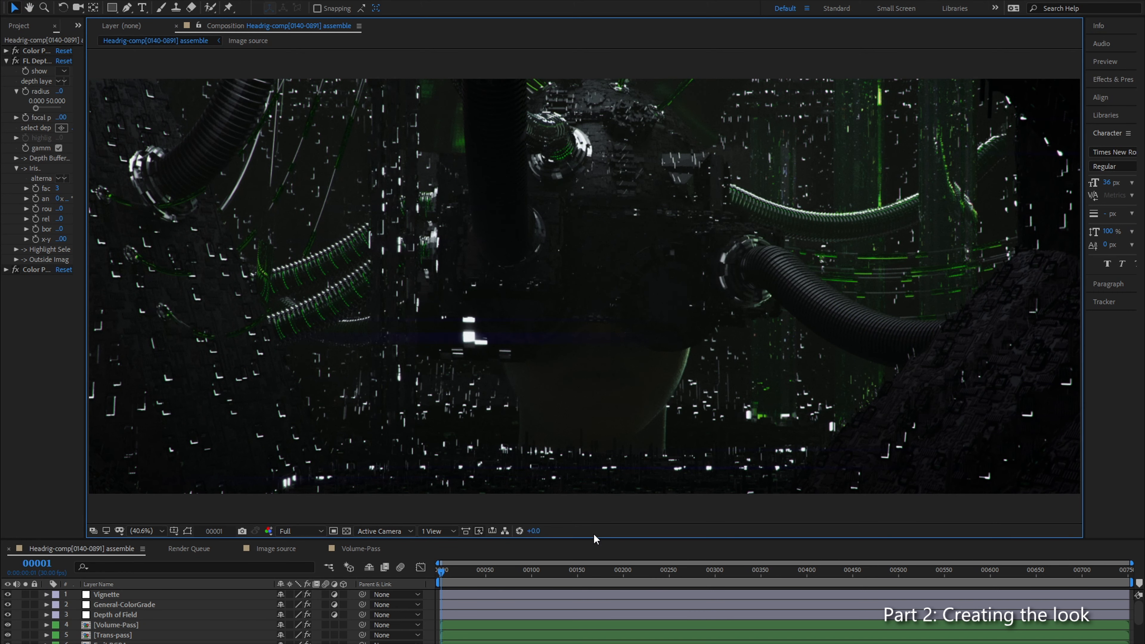
Step: Compare the full frame of the finished composite with the original Image.RGBA render by soloing and hiding that layer
scroll(121, 627, "down", 4)
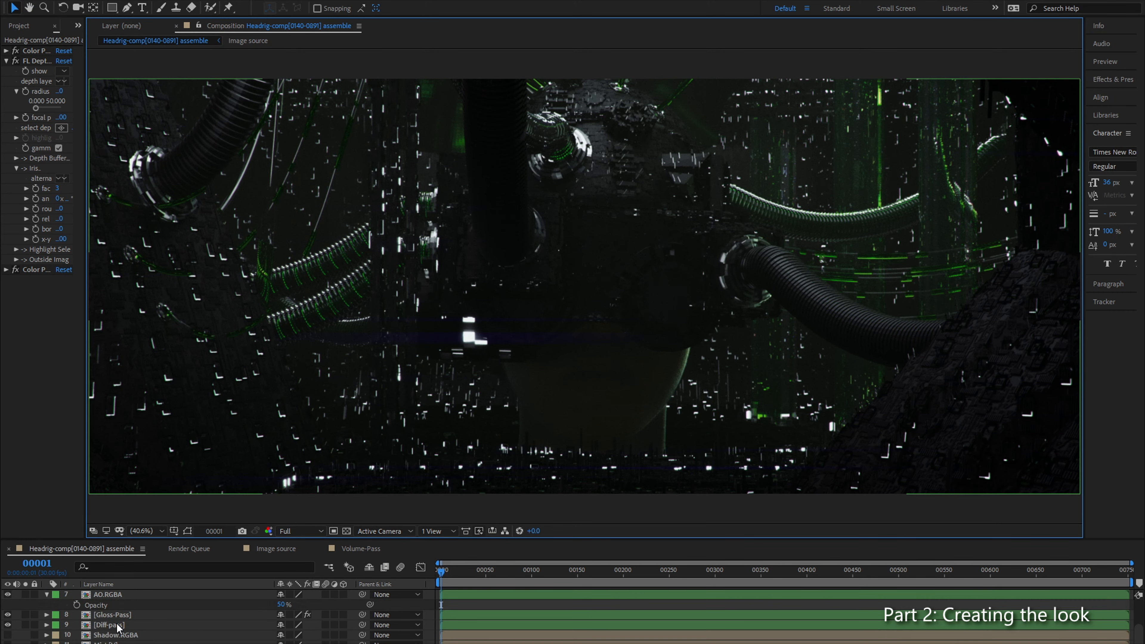
left_click(8, 638)
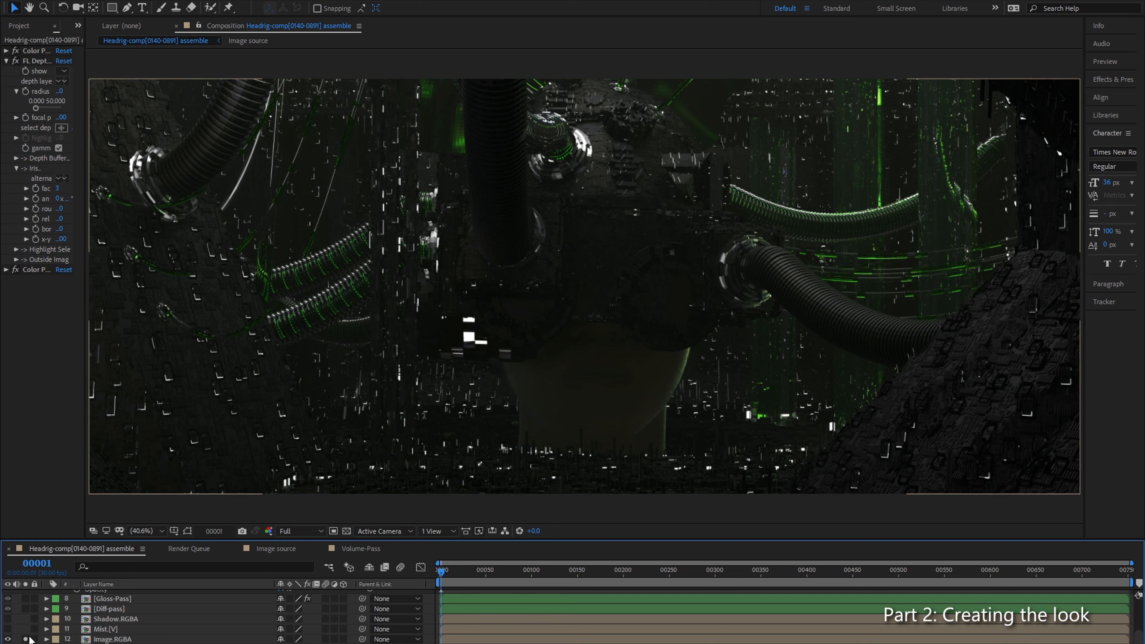
left_click(9, 640)
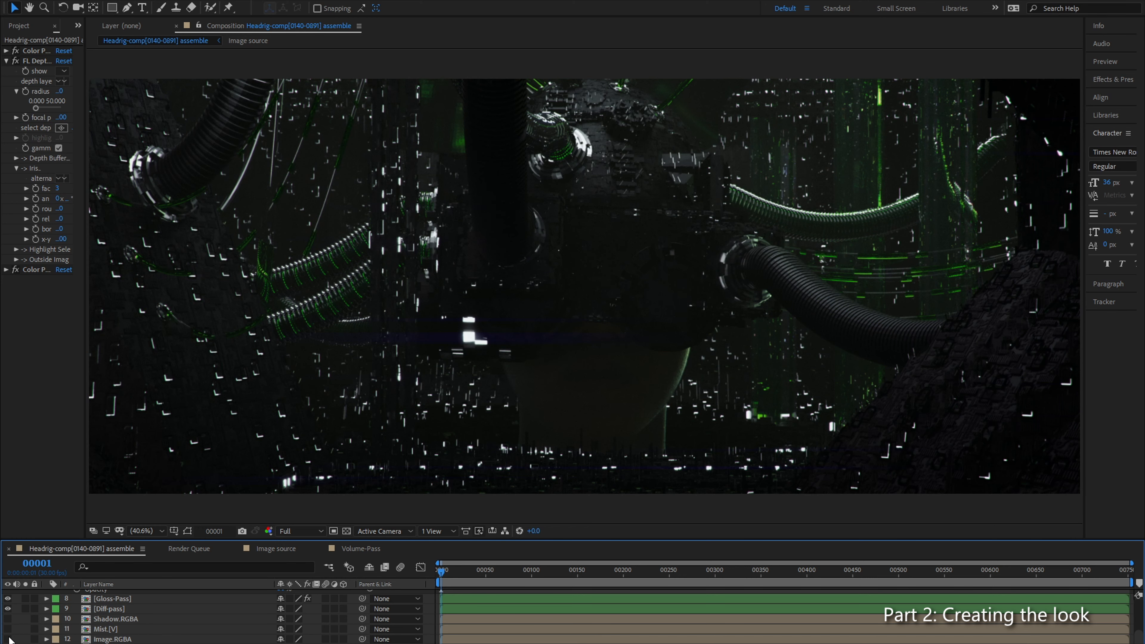
left_click(8, 639)
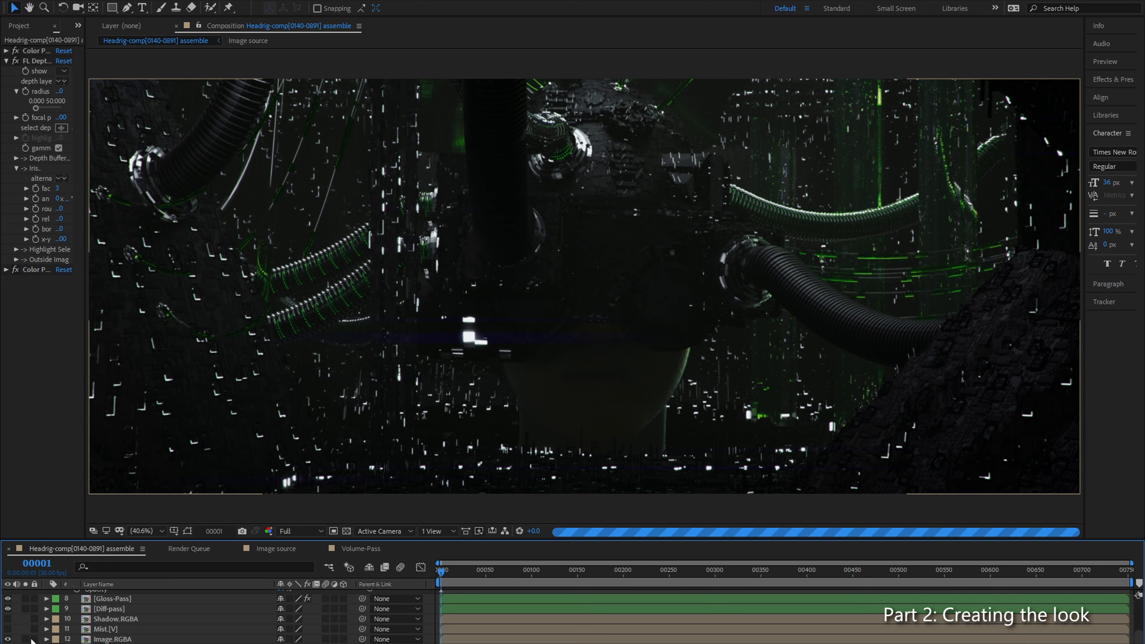
left_click(26, 639)
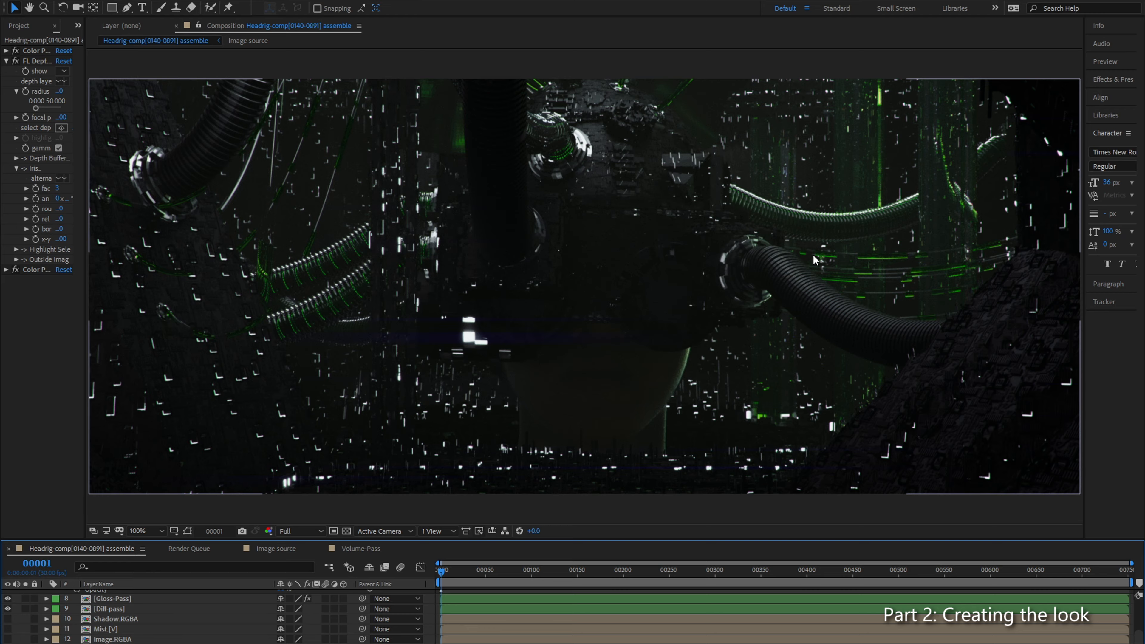
Step: Compare the green-lit ribbed cable at 200% between the finished composite and the original Image.RGBA render
scroll(815, 264, "up", 3)
left_click_drag(934, 191, 598, 327)
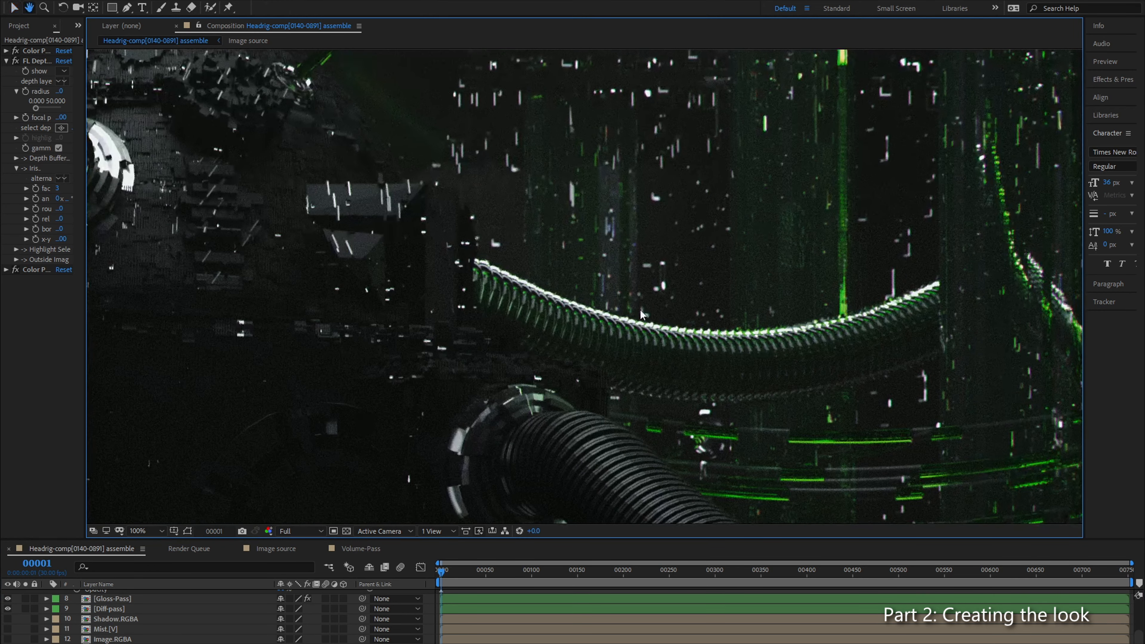
scroll(656, 301, "up", 1)
left_click_drag(607, 270, 568, 353)
key("v")
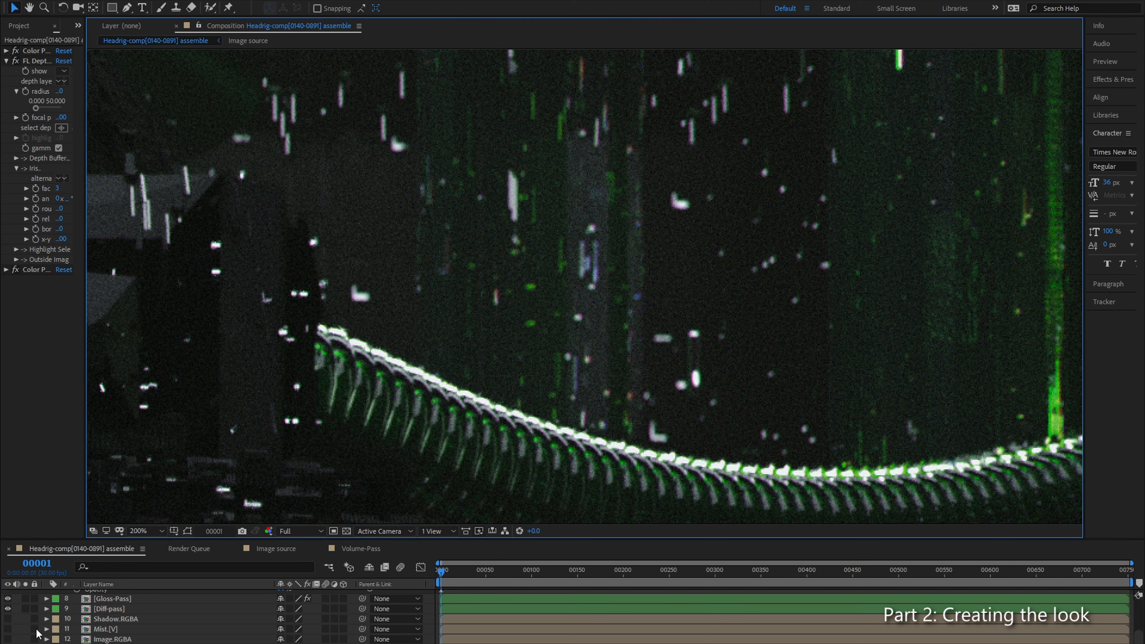
left_click(7, 638)
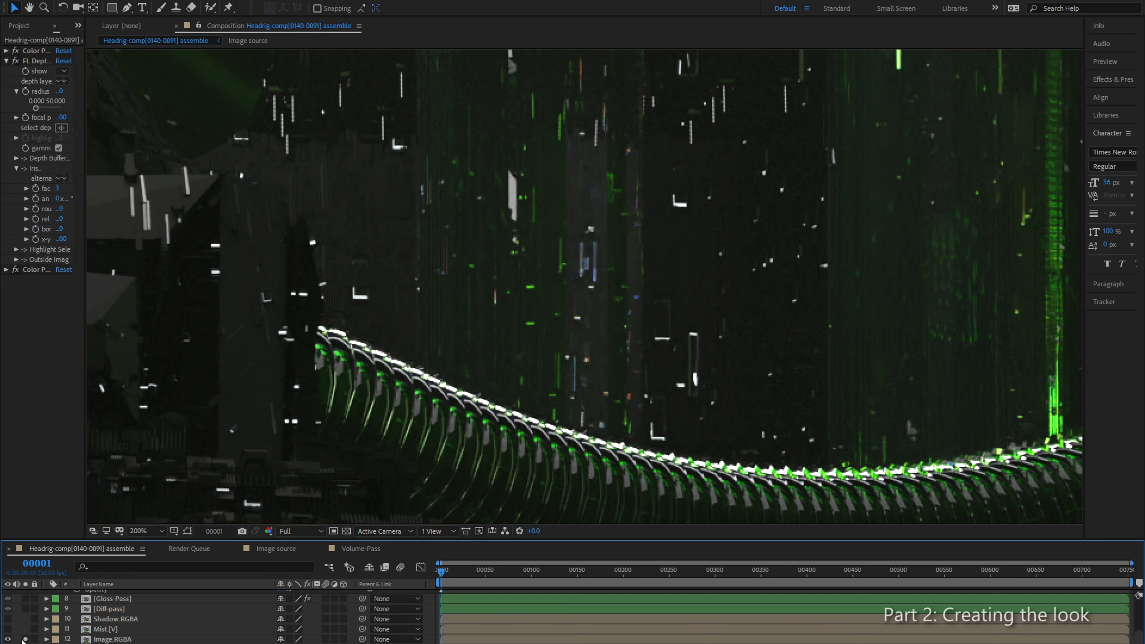
left_click(8, 638)
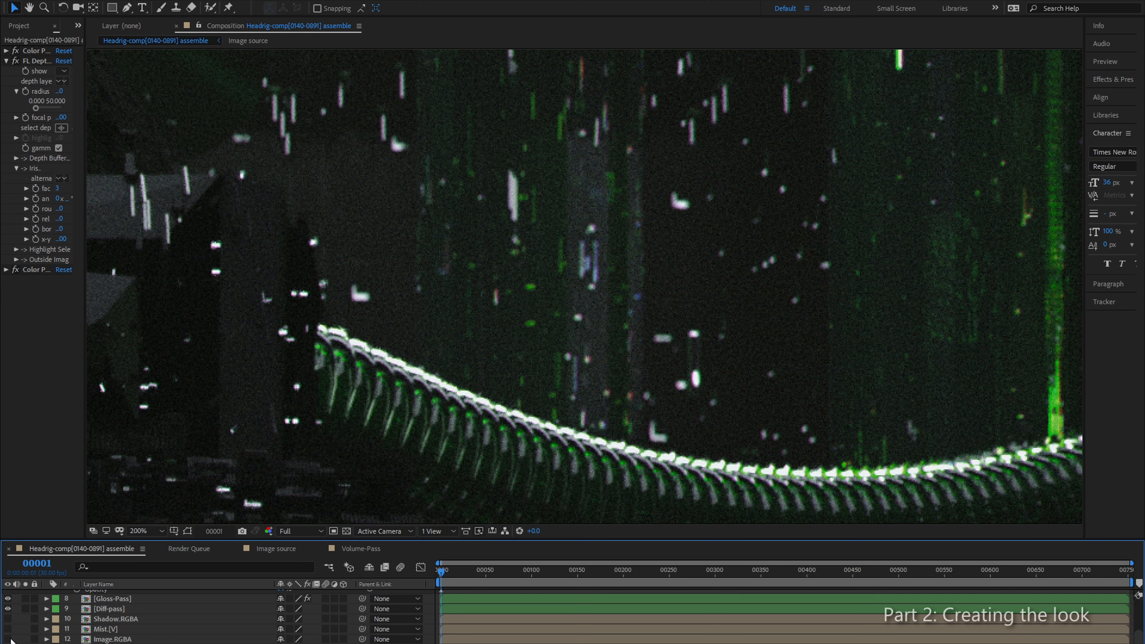
left_click(8, 639)
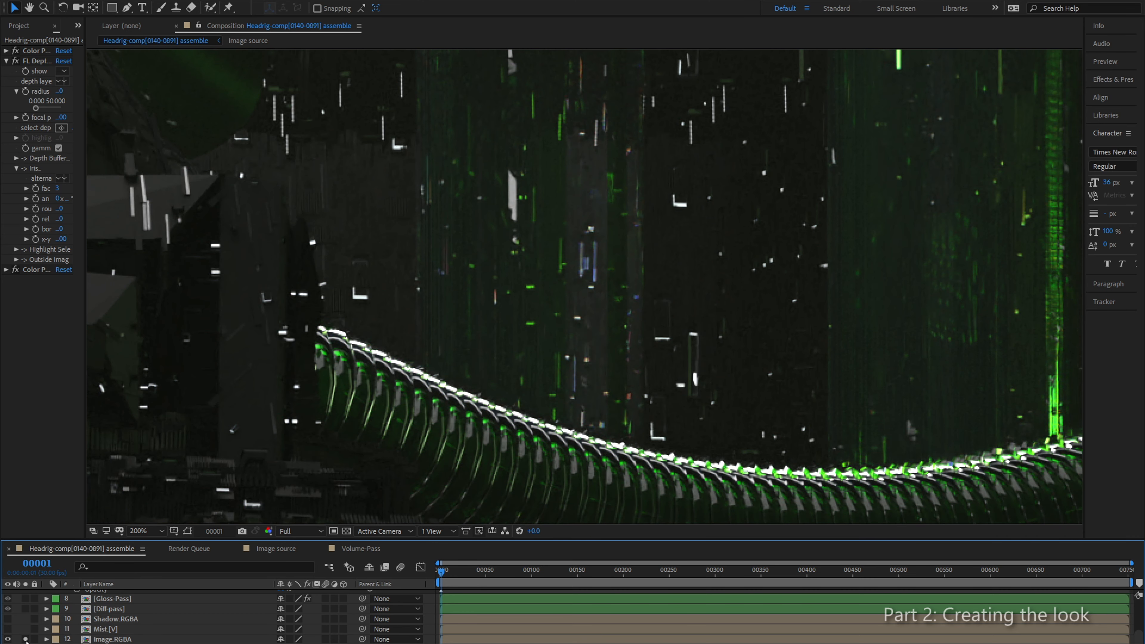
left_click(8, 638)
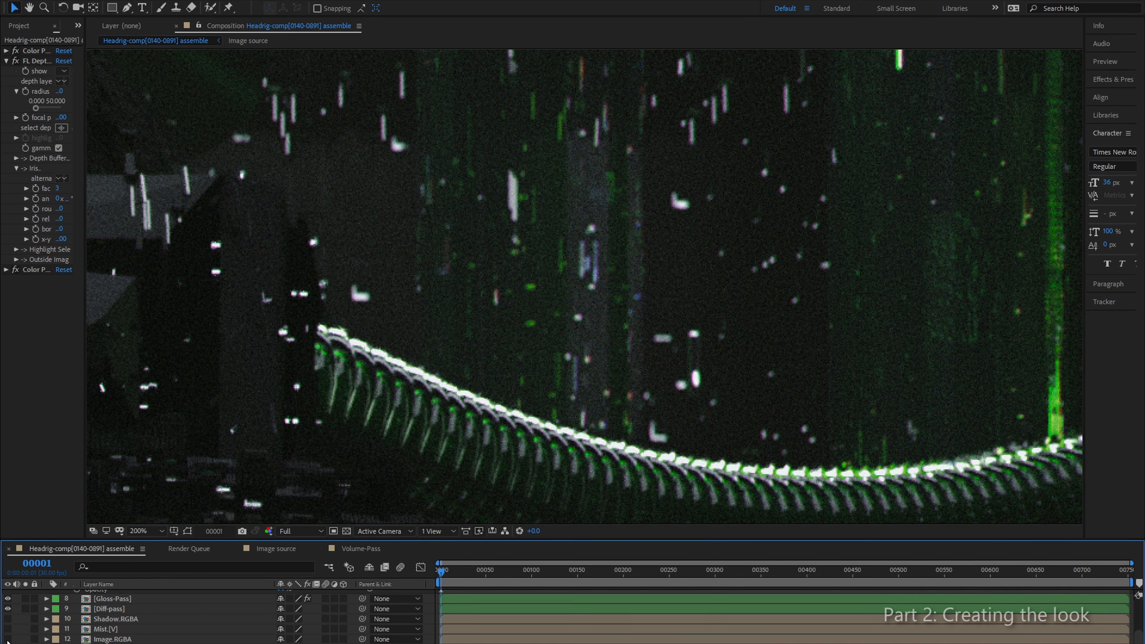
Step: Compare the background lights below the large dark hose between the finished composite and the original Image.RGBA render
scroll(388, 391, "down", 1)
left_click_drag(580, 472, 409, 165)
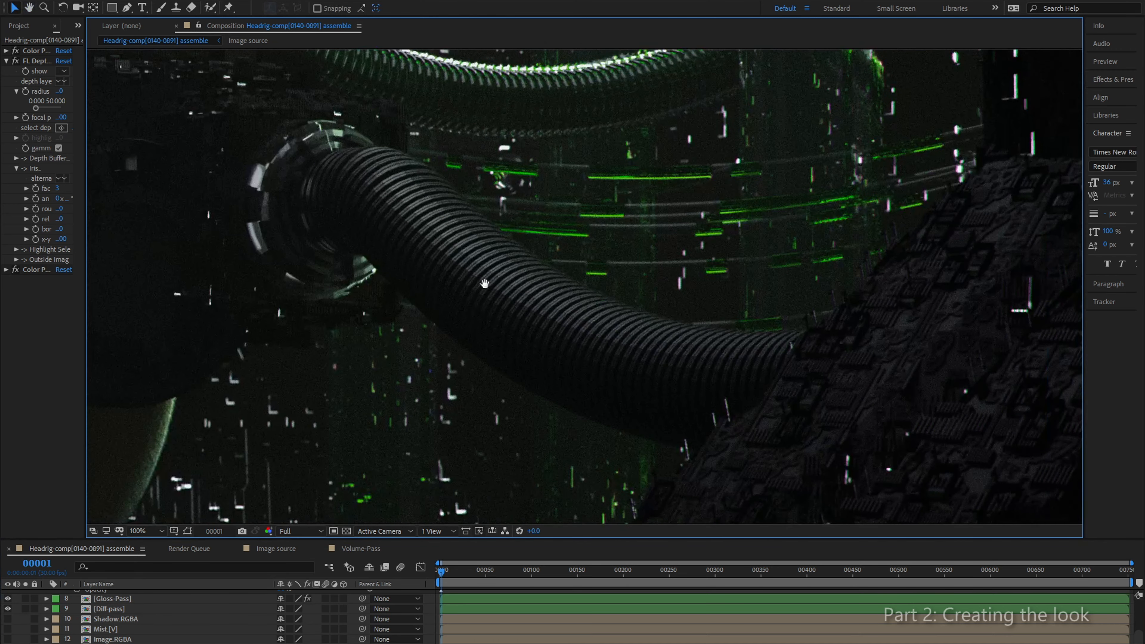
left_click_drag(484, 283, 639, 128)
left_click_drag(435, 305, 543, 221)
left_click_drag(461, 255, 446, 284)
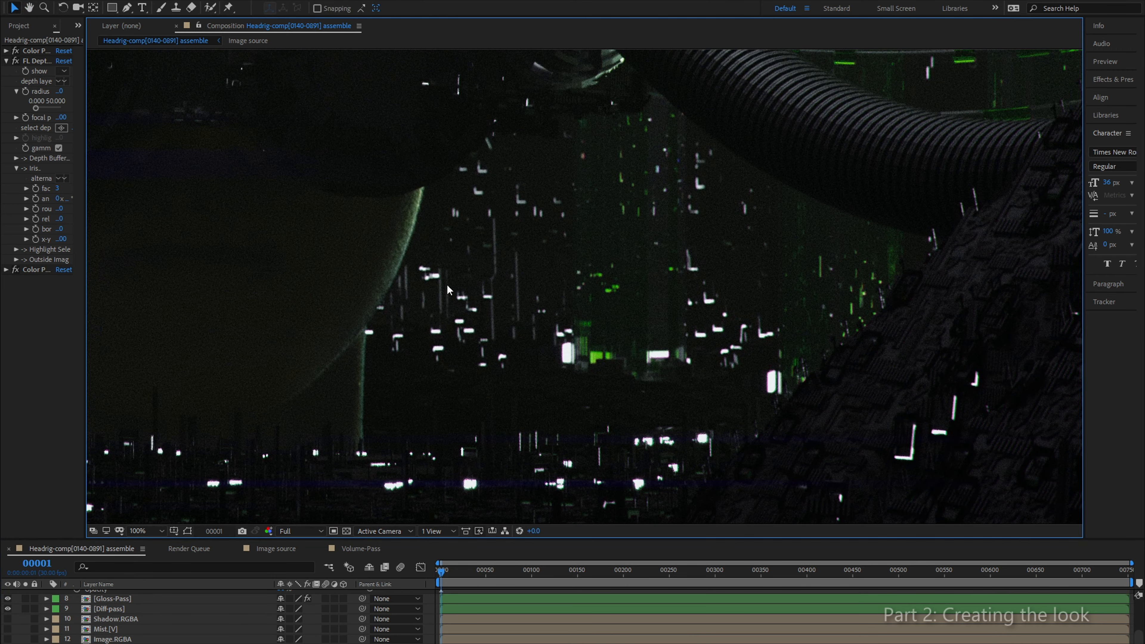
left_click(7, 638)
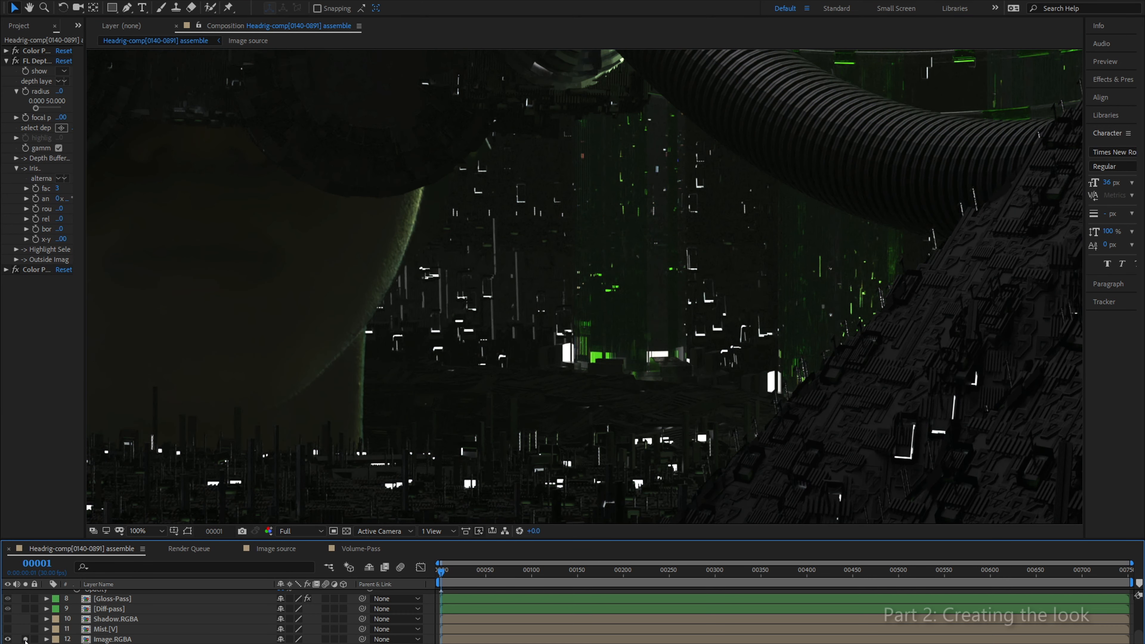
scroll(514, 317, "up", 4)
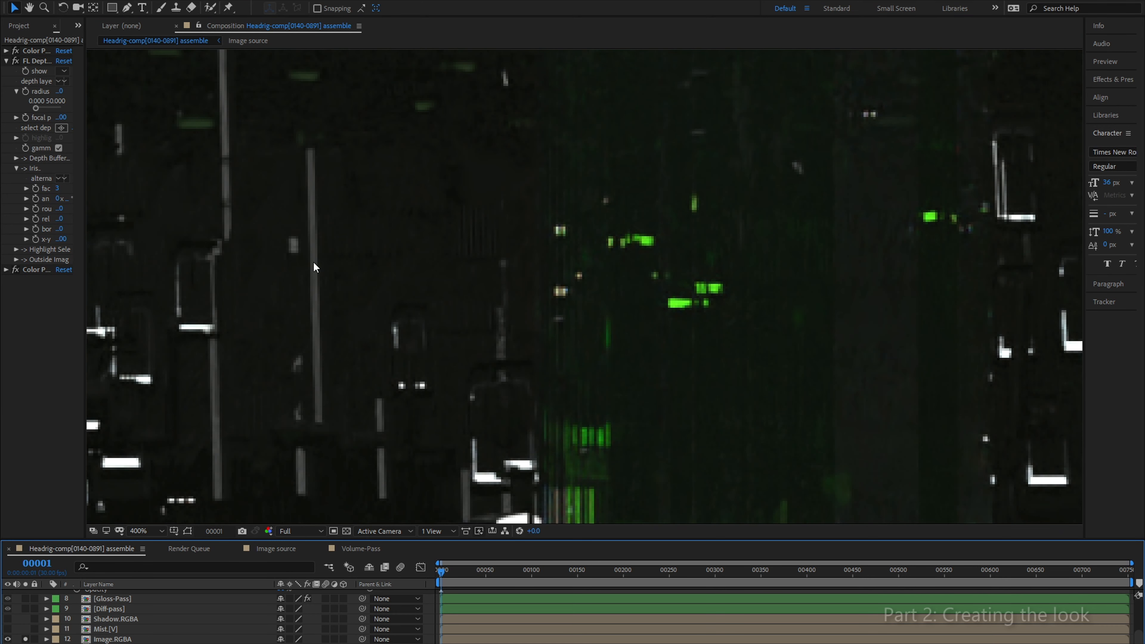
scroll(352, 252, "down", 2)
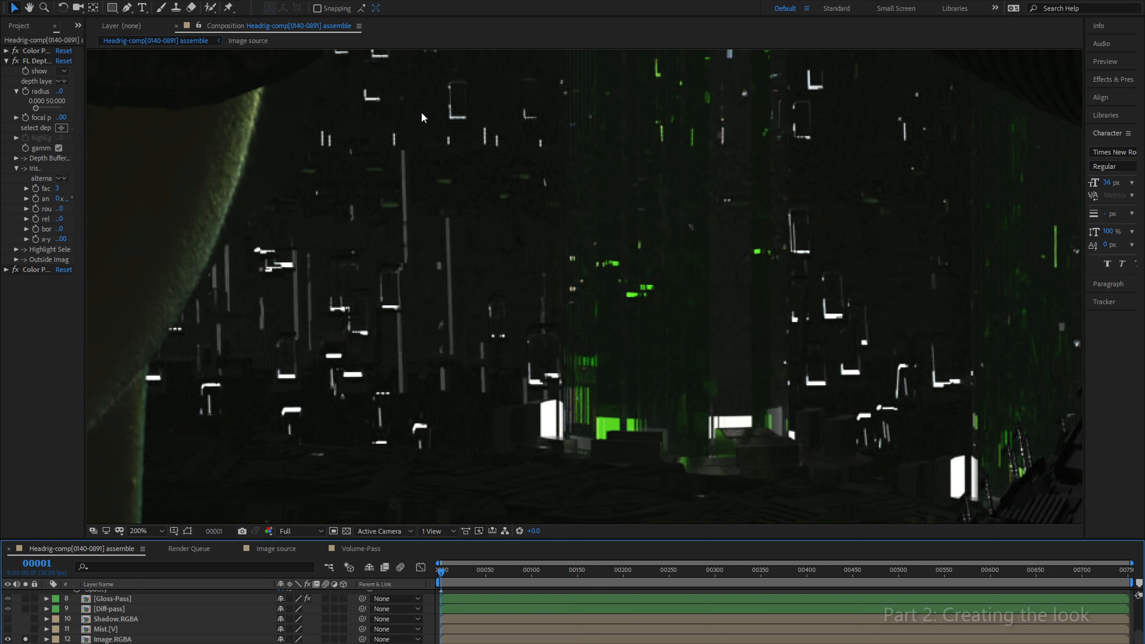
scroll(406, 407, "down", 2)
left_click(8, 638)
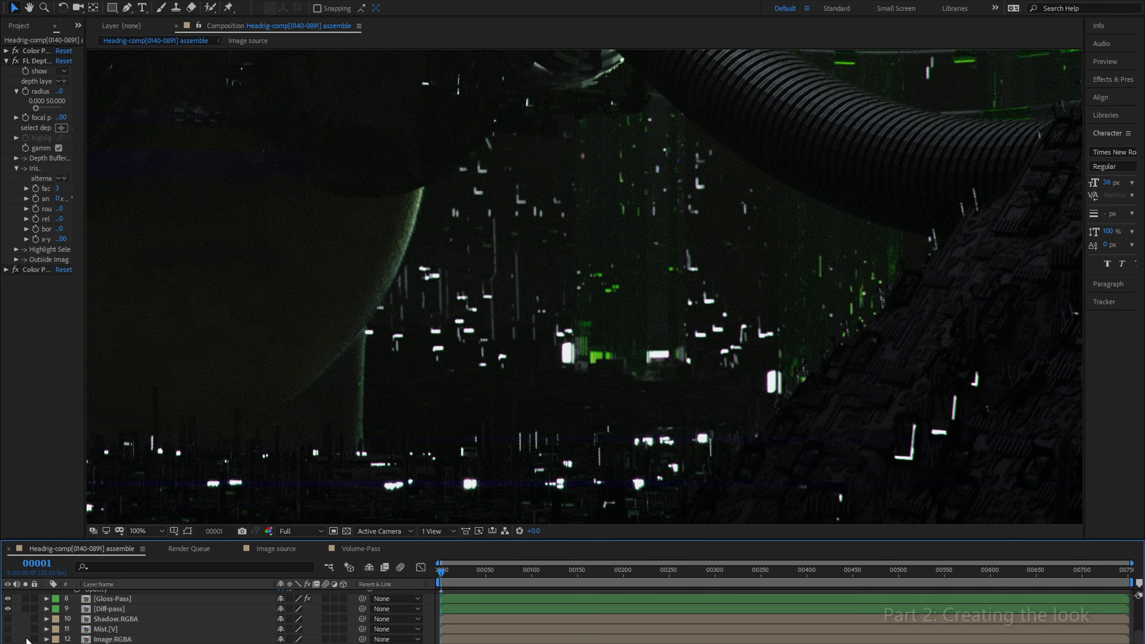
Step: Fit the frame in the viewer and accept the queued composition's render settings with Best quality, Full resolution and Work Area Only
scroll(633, 313, "down", 2)
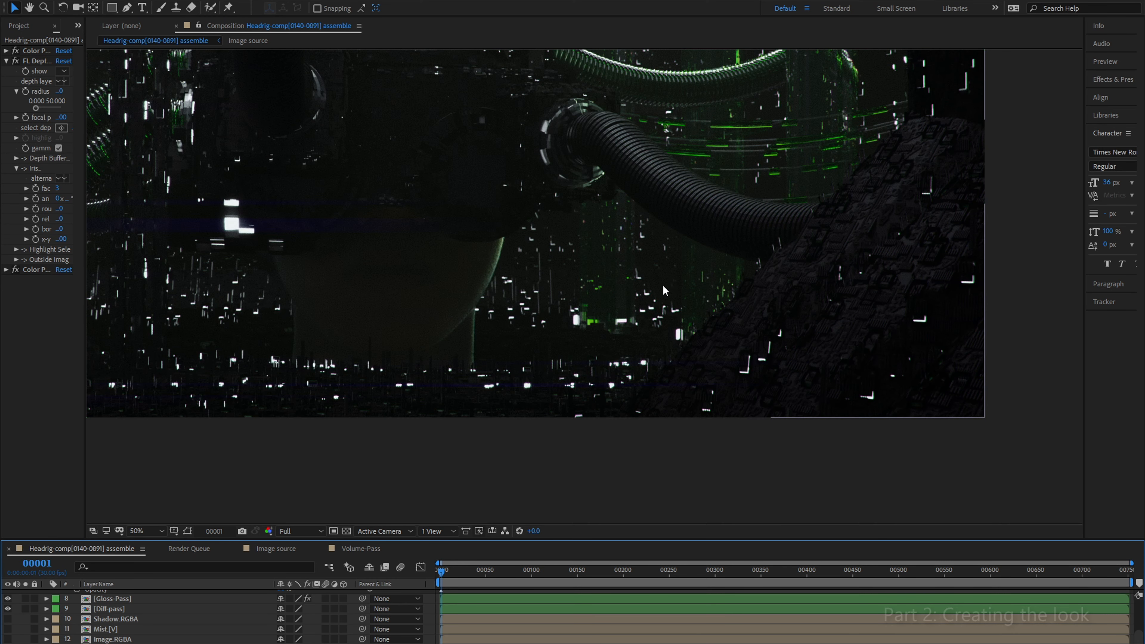
left_click(140, 531)
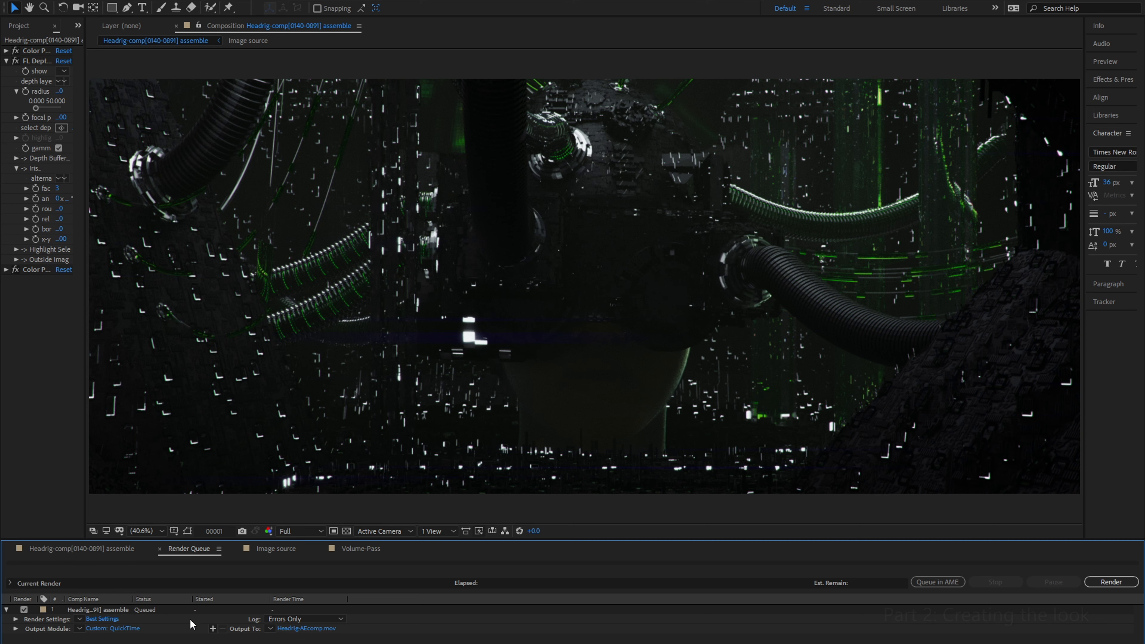
left_click(102, 620)
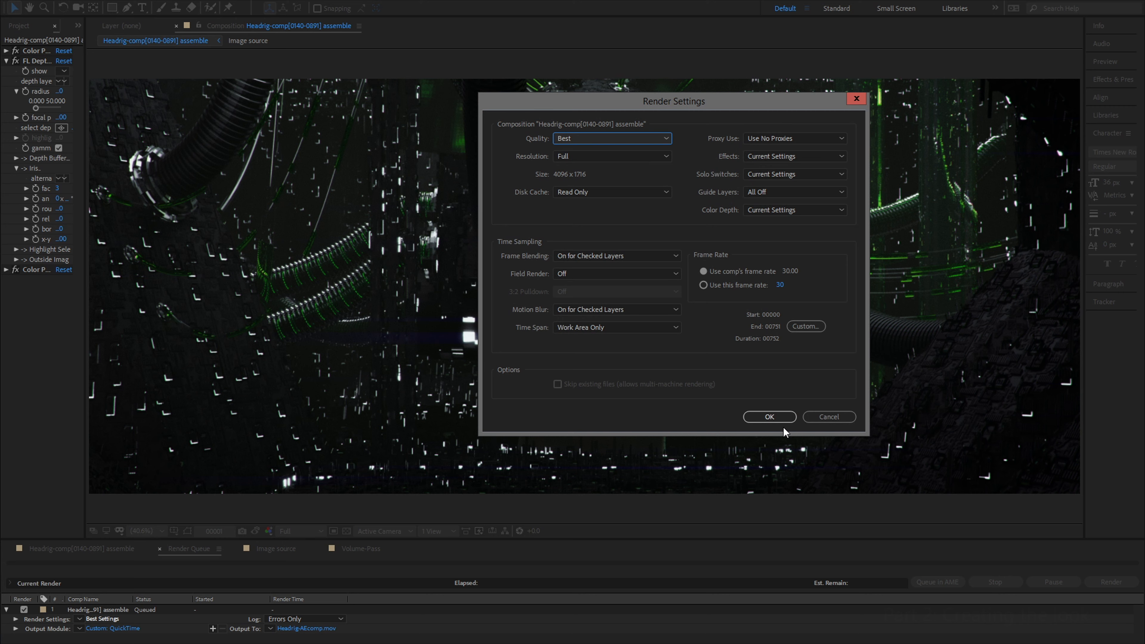
left_click(775, 419)
Step: Review the output module's QuickTime DNxHR/DNxHD format and Rec709 Gamma 2.4 output profile, and accept them
left_click(113, 628)
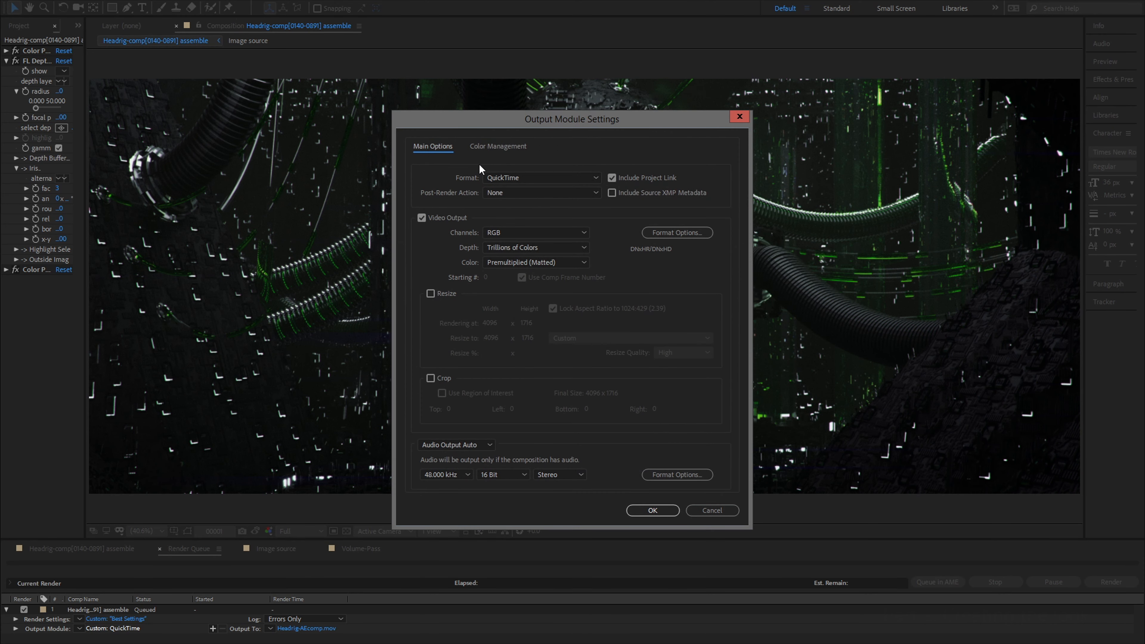
left_click(497, 146)
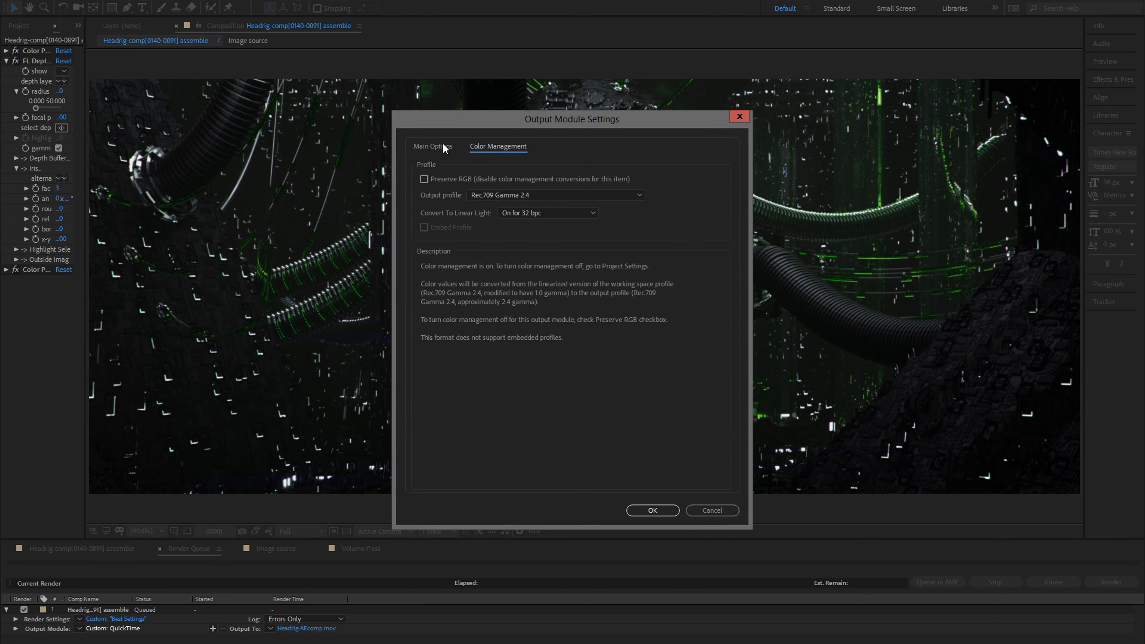
left_click(652, 510)
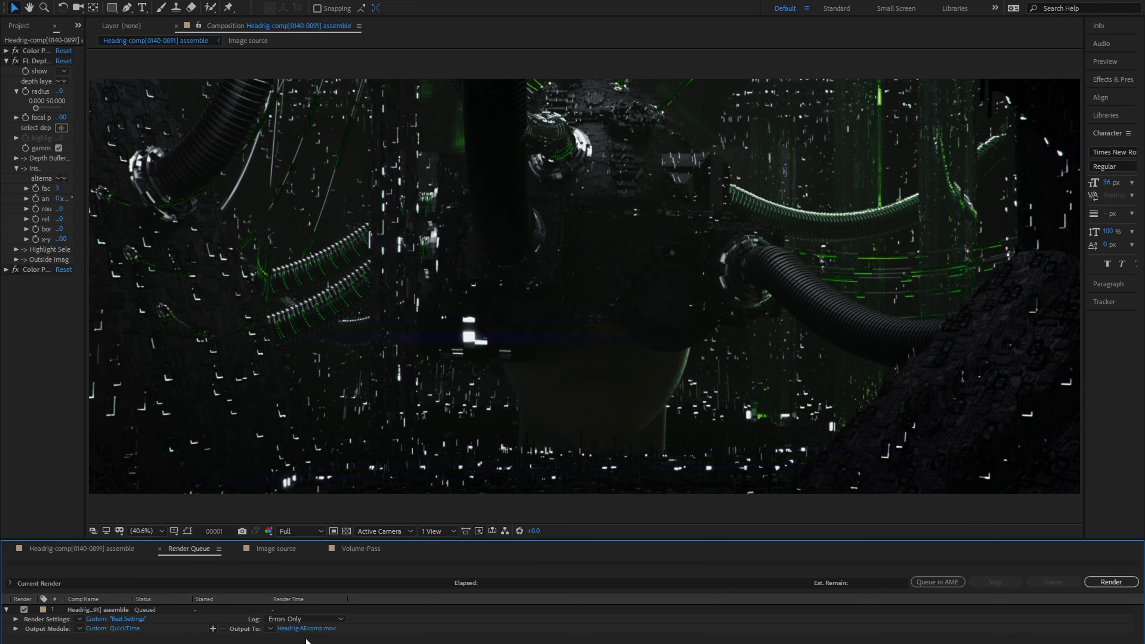
Step: Save the output movie as Headrig-AEcomp.mov in the AE-Comp folder and start the render
left_click(307, 629)
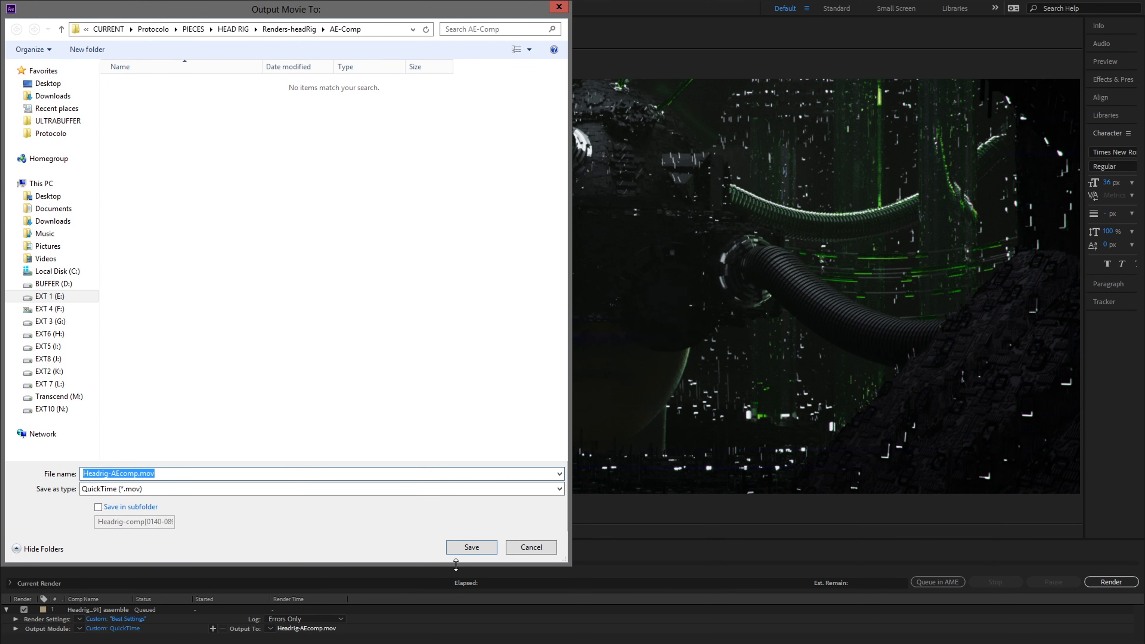
left_click(473, 546)
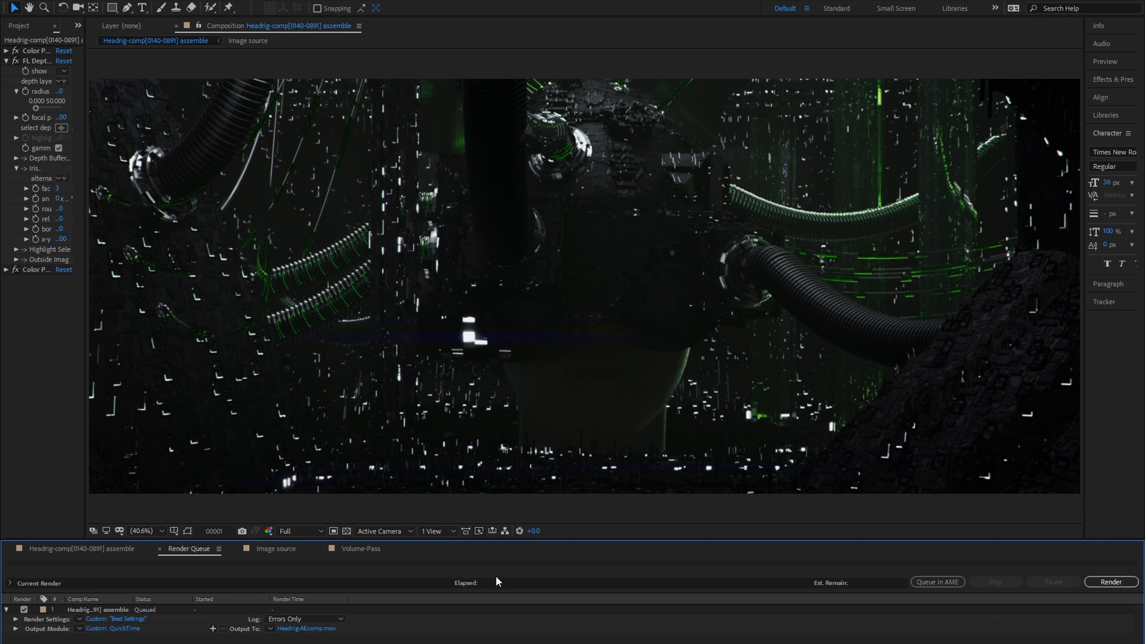
left_click(1111, 583)
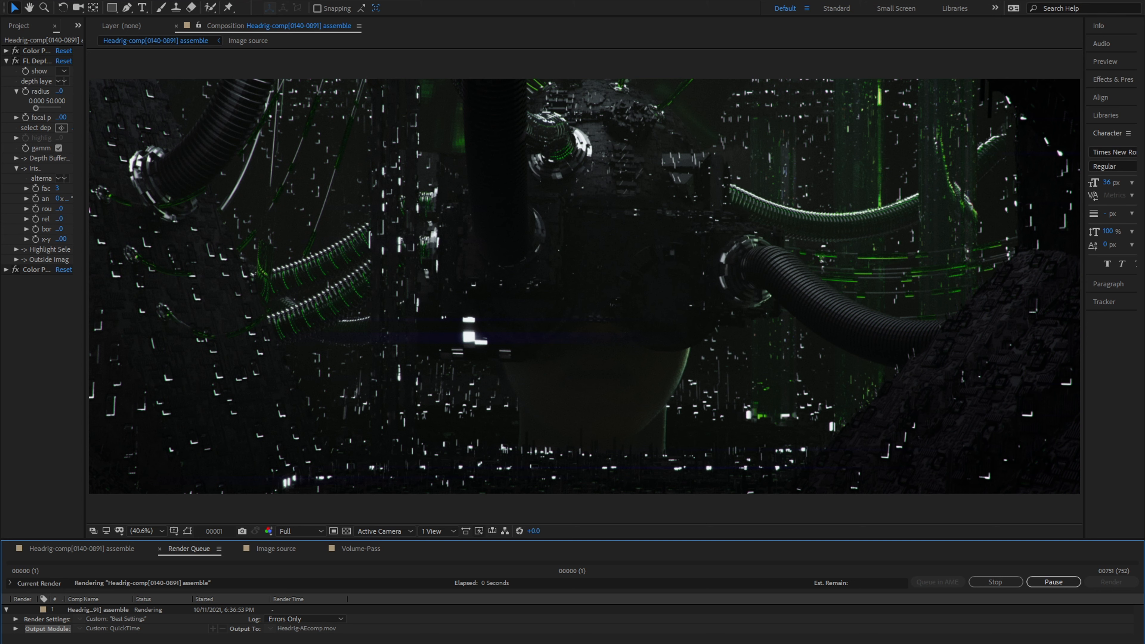
Step: Check the CPU load in Task Manager while the composition renders, and minimise it again
key("ctrl+shift+Escape")
left_click_drag(799, 68, 775, 105)
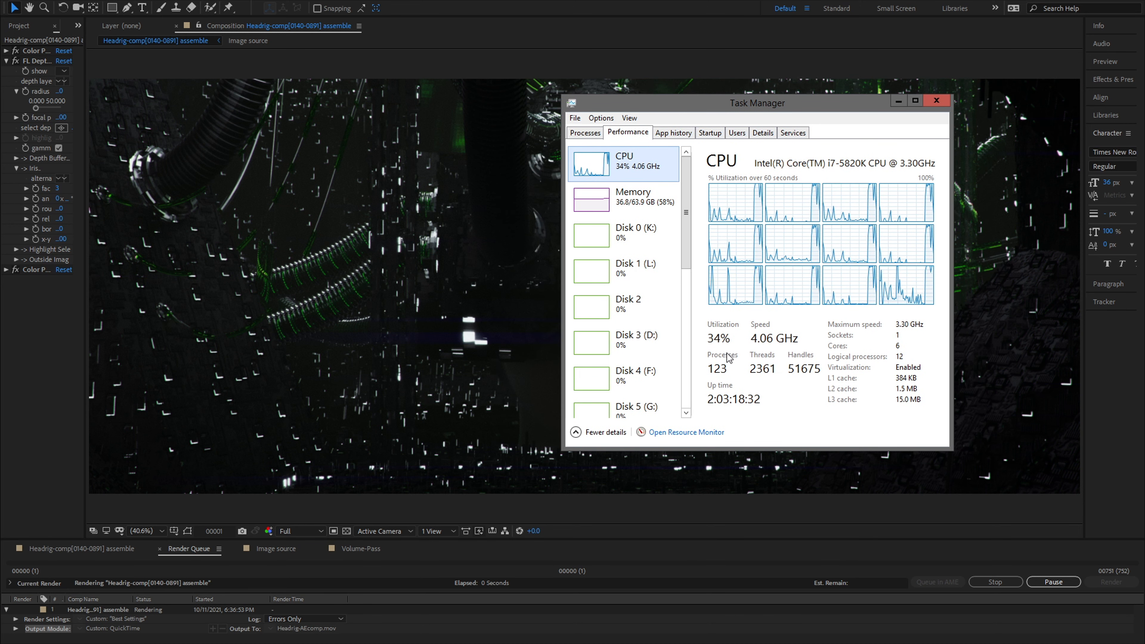
left_click(898, 100)
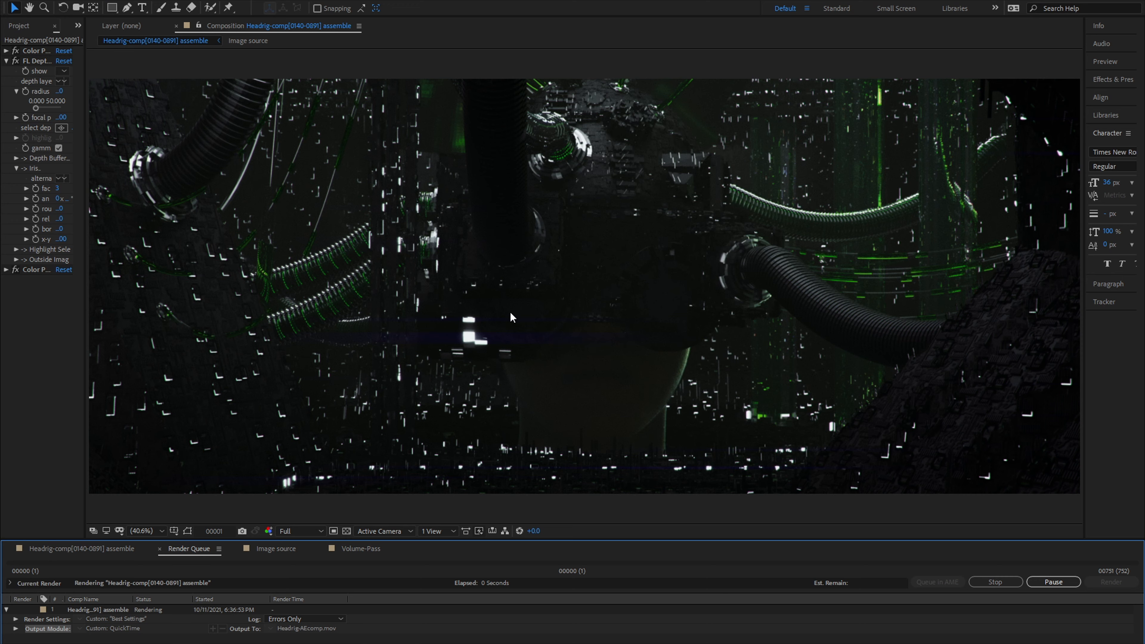